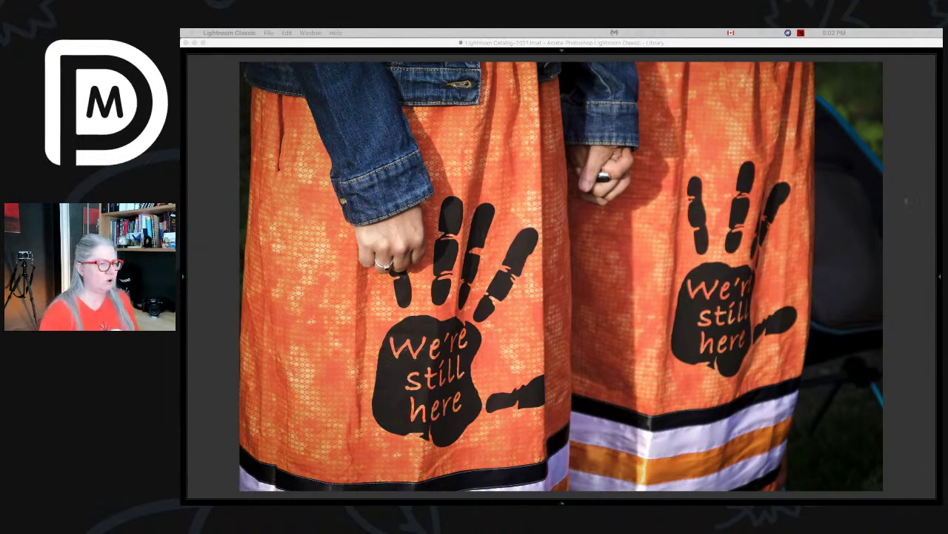
Step: Return to the project collection's Grid with all panels shown except the right panel
{"action": "key", "text": "g"}
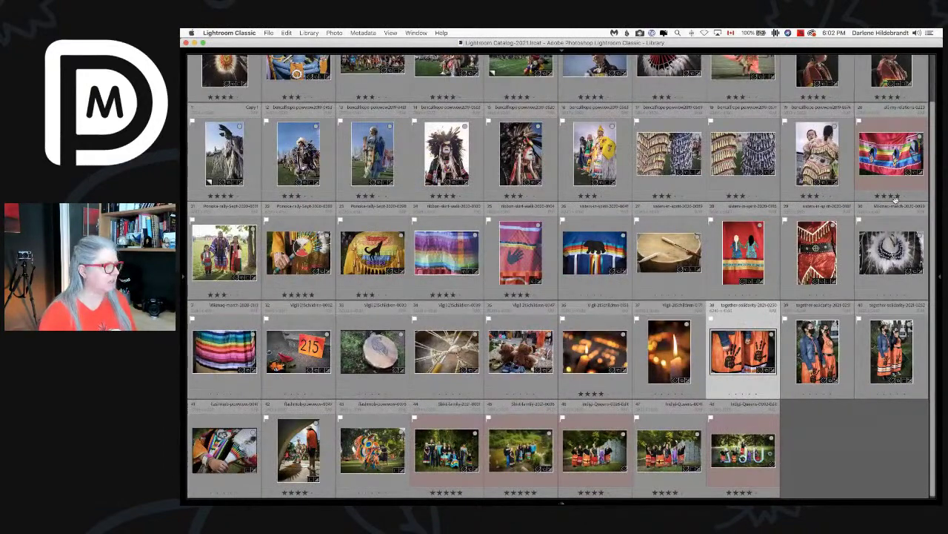
{"action": "key", "text": "shift+Tab"}
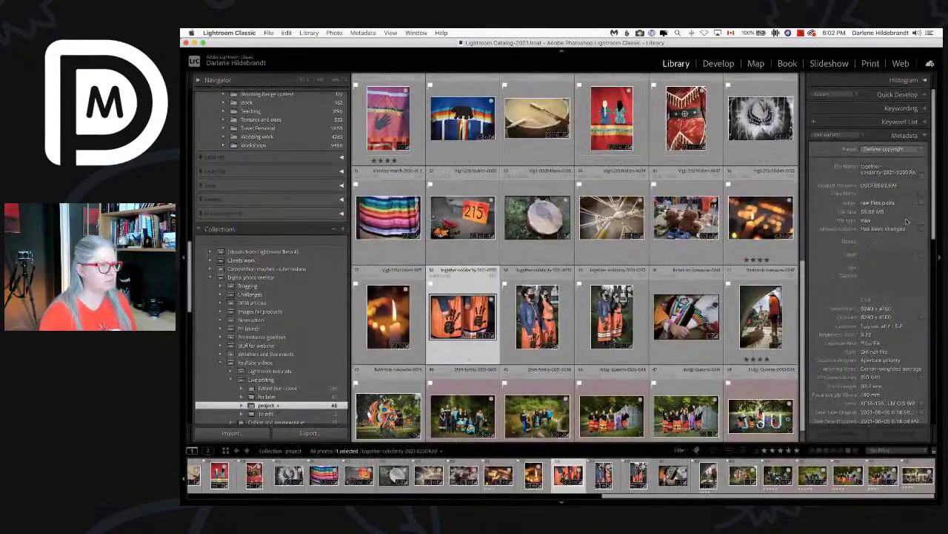
{"action": "left_click", "coordinate": [940, 259]}
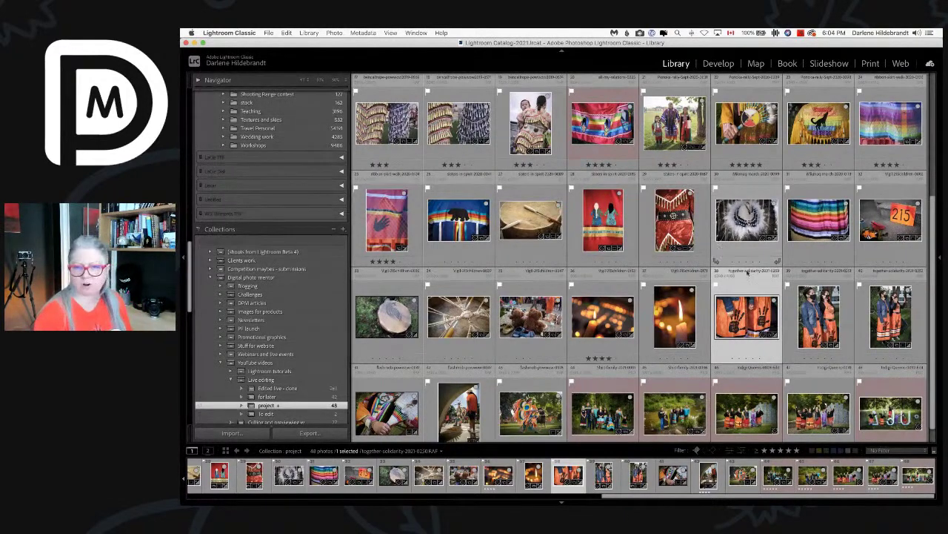
Step: Google 'adobe spark' in a new Chrome tab and reach the Adobe Spark sign-in page
{"action": "key", "text": "super+Tab"}
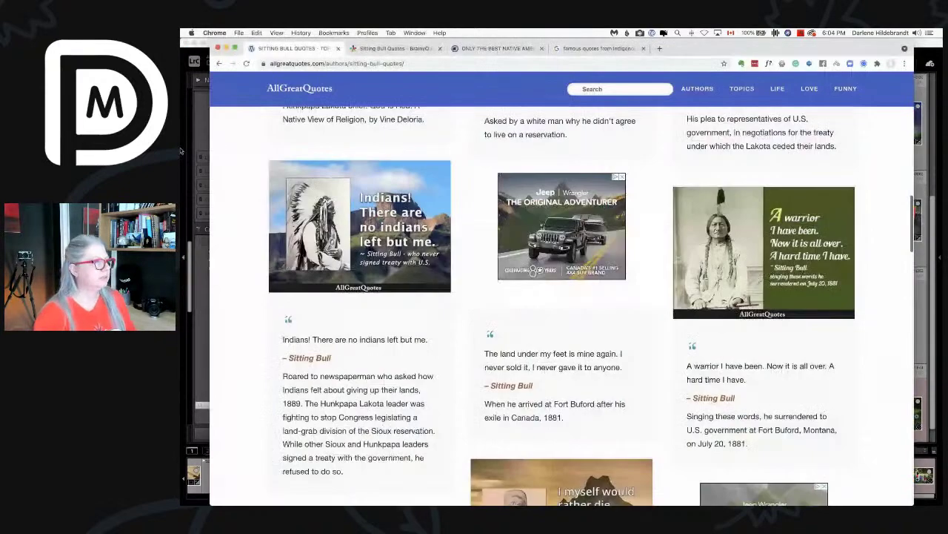
{"action": "left_click", "coordinate": [658, 49]}
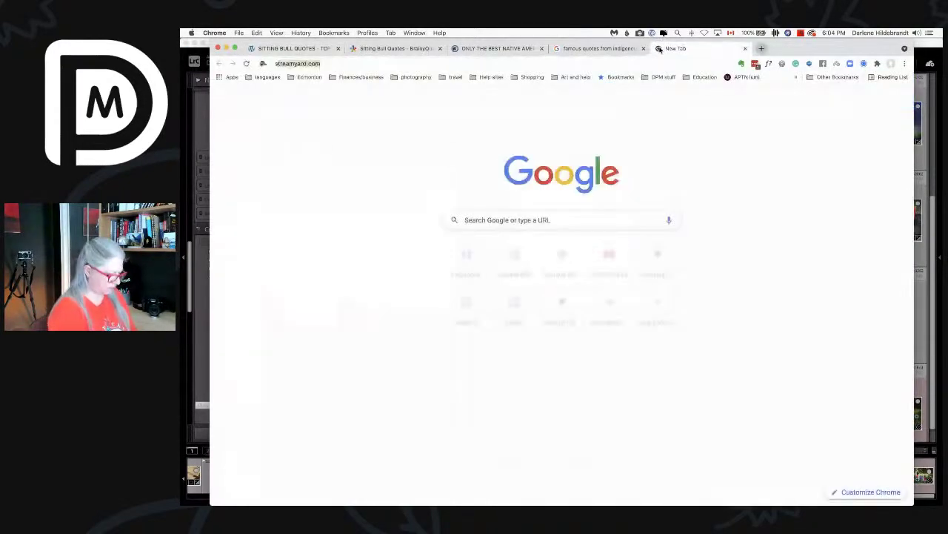
{"action": "type", "text": "spark"}
{"action": "key", "text": "BackSpace"}
{"action": "key", "text": "BackSpace"}
{"action": "key", "text": "BackSpace"}
{"action": "key", "text": "BackSpace"}
{"action": "key", "text": "BackSpace"}
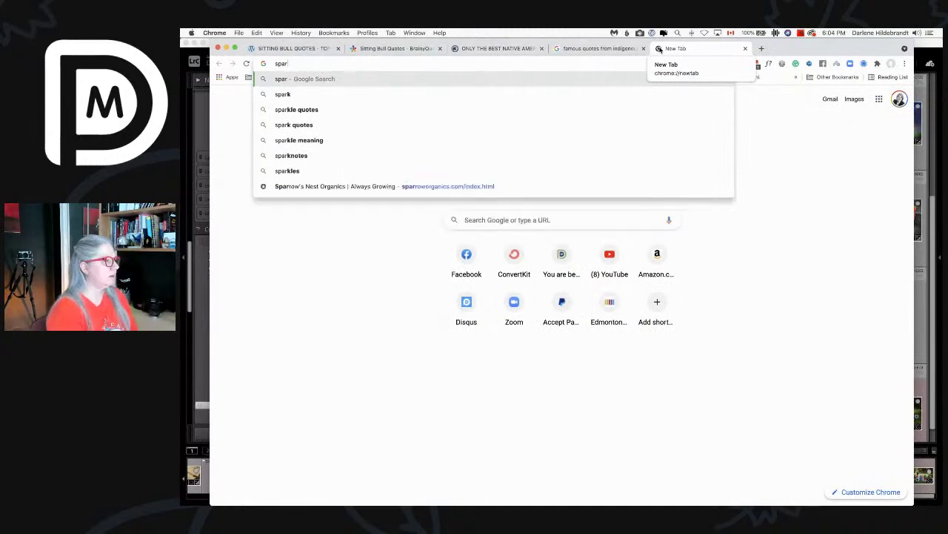
{"action": "type", "text": "adob"}
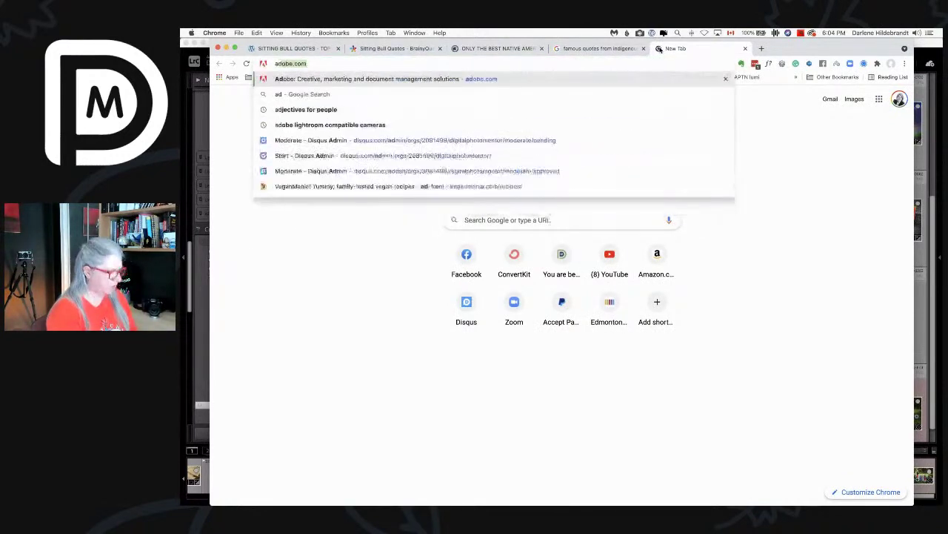
{"action": "type", "text": "e spark"}
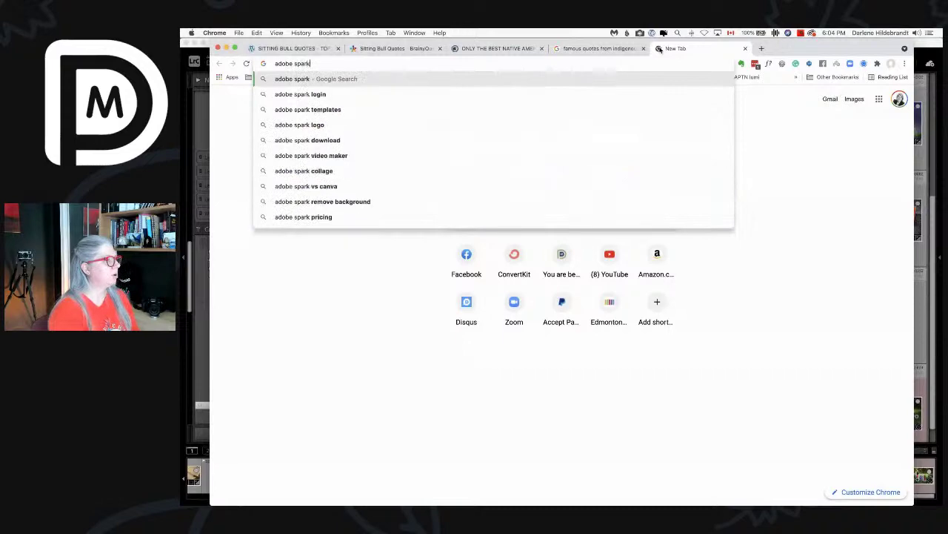
{"action": "key", "text": "Return"}
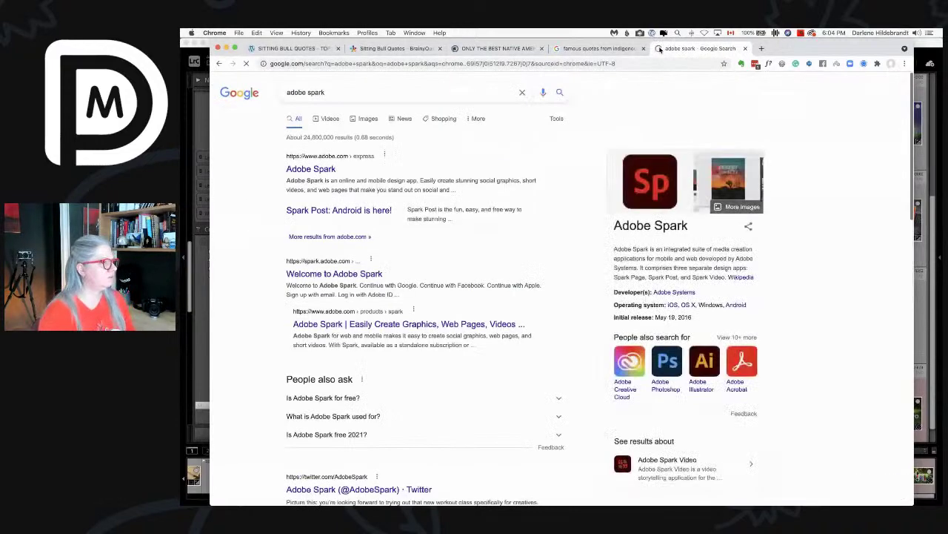
{"action": "left_click", "coordinate": [318, 168]}
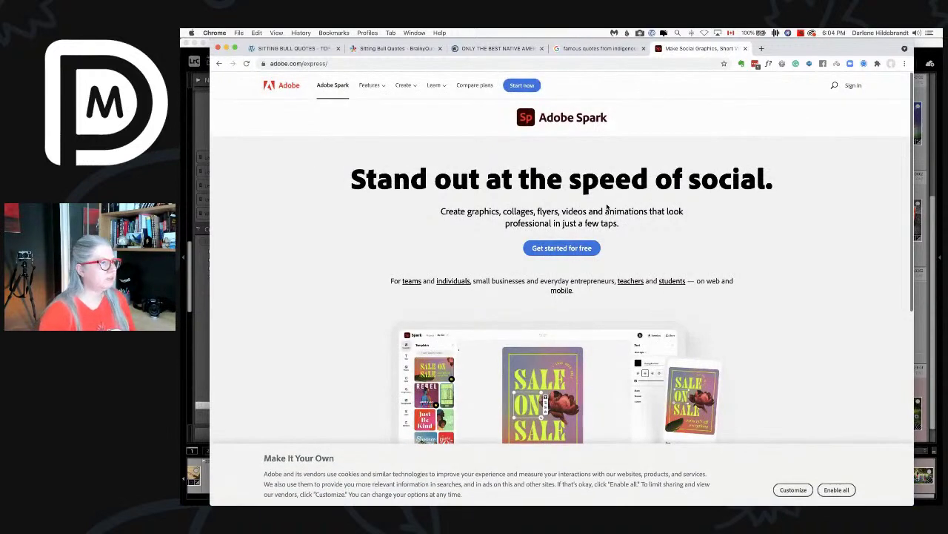
{"action": "left_click", "coordinate": [852, 87]}
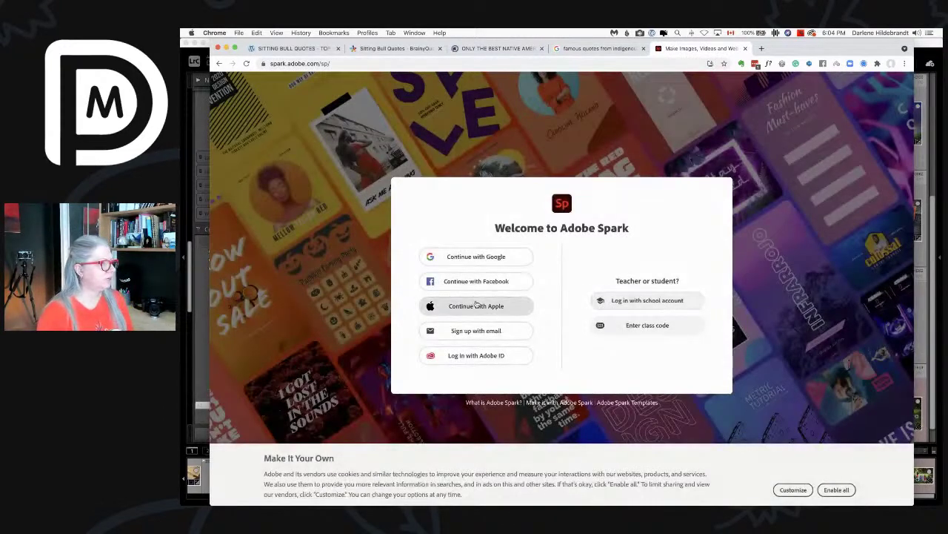
Step: Choose Log in with Adobe ID, autofill the account e-mail and continue
{"action": "left_click", "coordinate": [469, 359]}
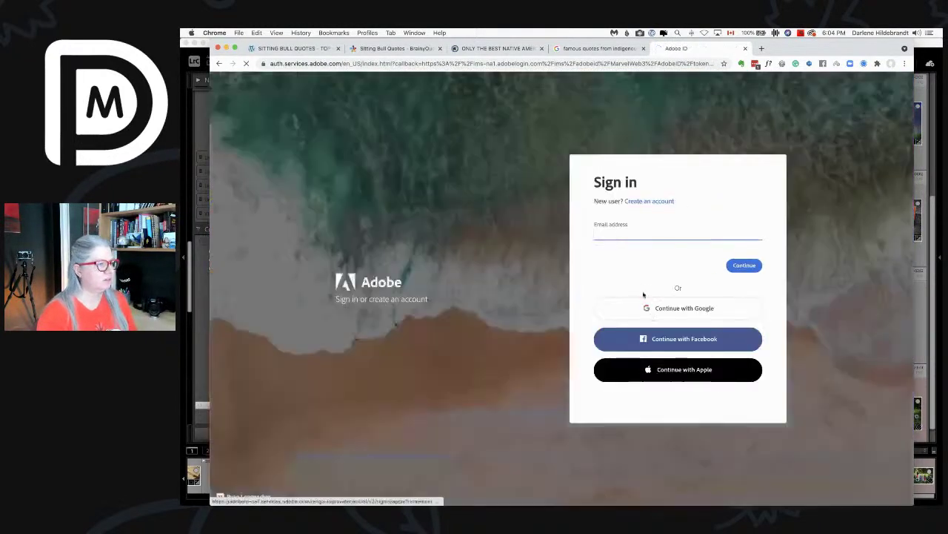
{"action": "left_click", "coordinate": [754, 235]}
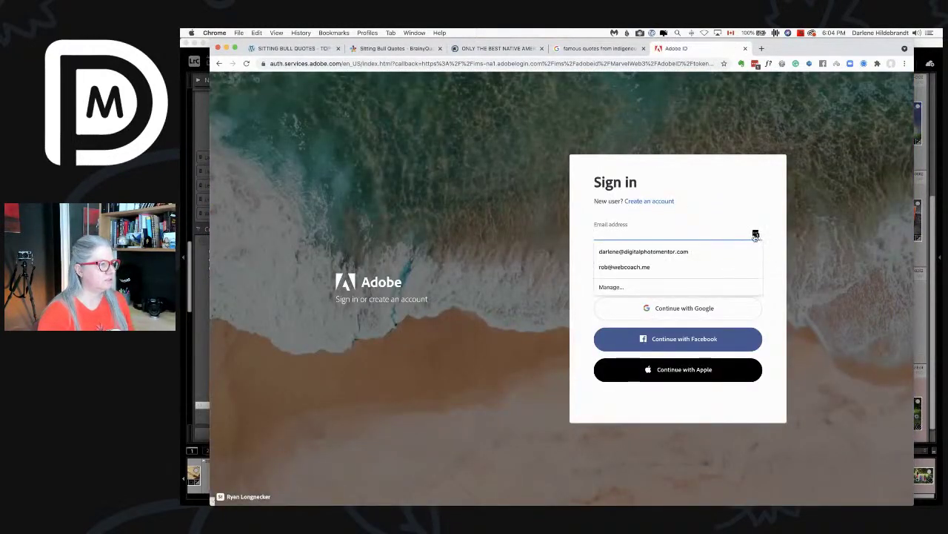
{"action": "left_click", "coordinate": [741, 249]}
{"action": "left_click", "coordinate": [728, 292]}
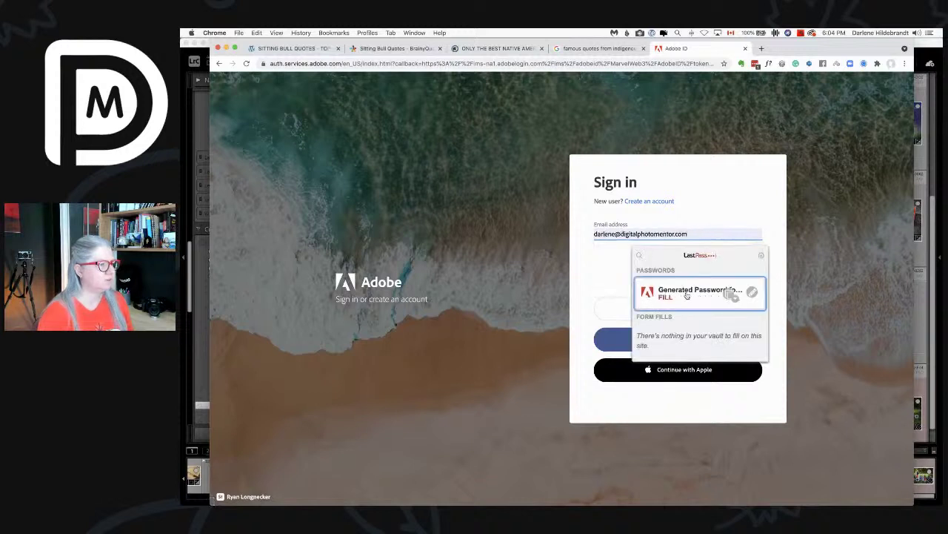
{"action": "left_click", "coordinate": [733, 265]}
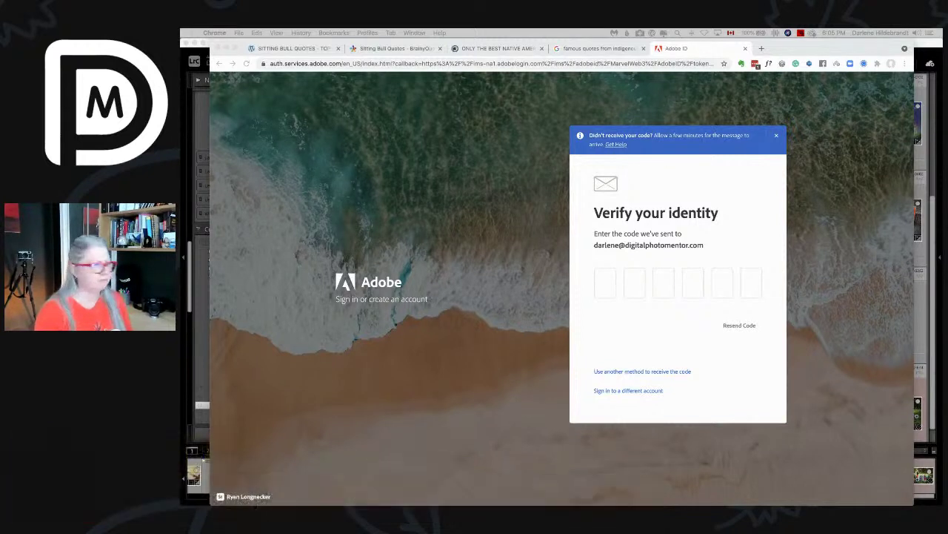
Step: Look up the emailed verification code in the Mail app
{"action": "left_click", "coordinate": [438, 171]}
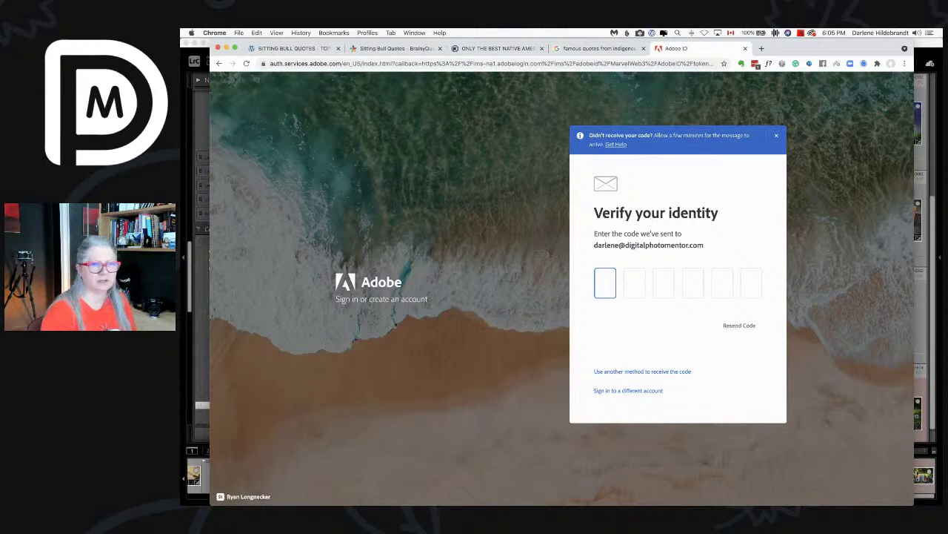
{"action": "key", "text": "super+space"}
{"action": "type", "text": "mail"}
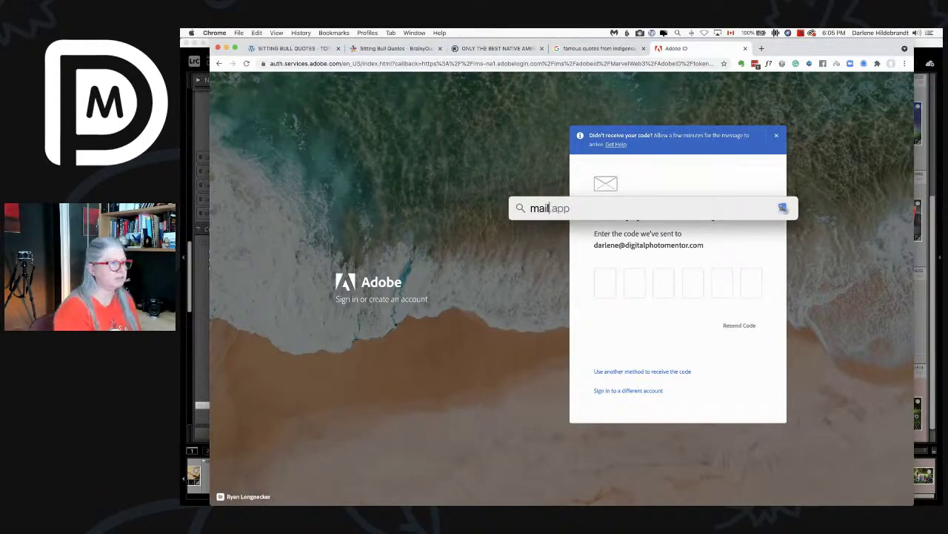
{"action": "key", "text": "Return"}
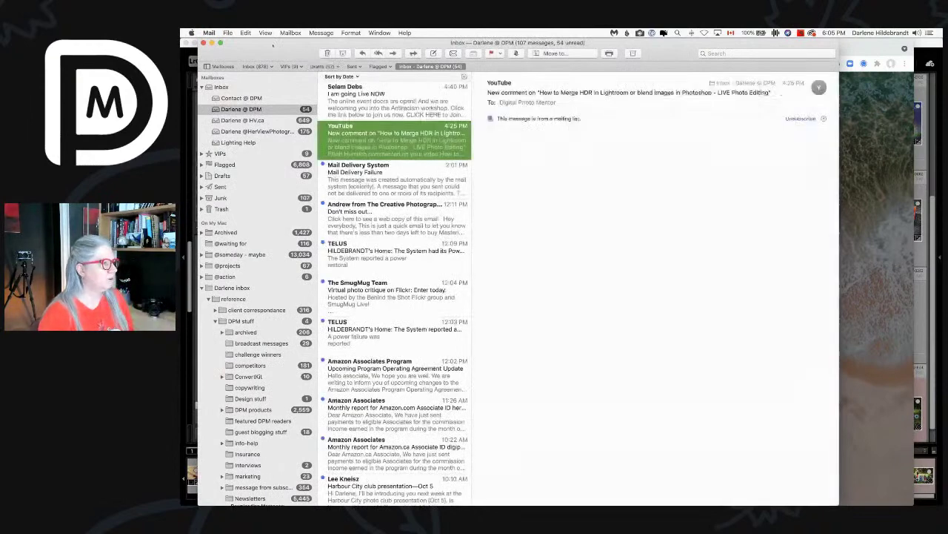
{"action": "left_click_drag", "start_coordinate": [256, 45], "coordinate": [575, 95]}
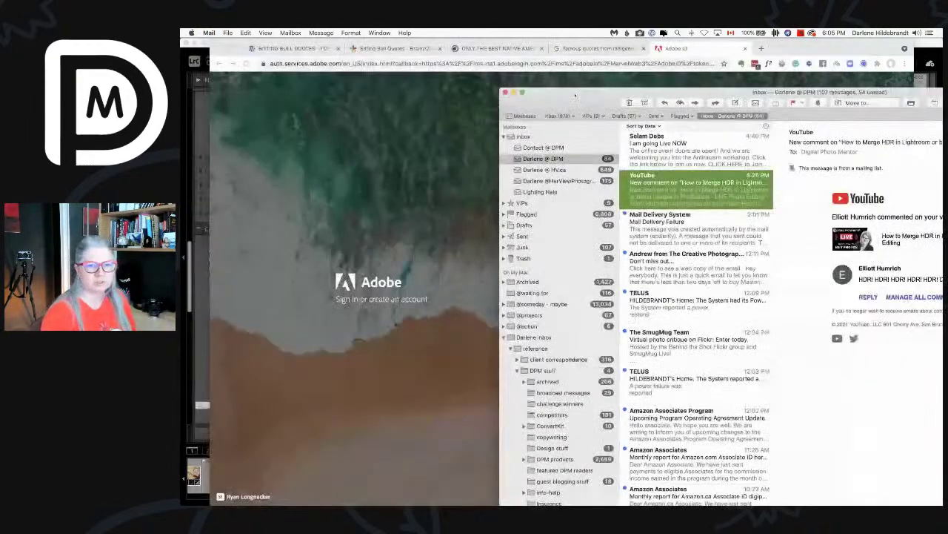
{"action": "key", "text": "super+h"}
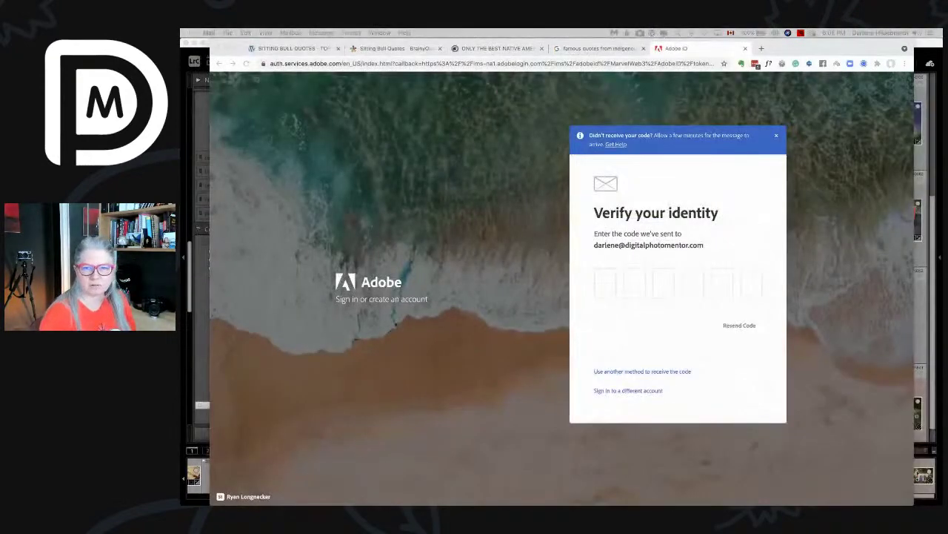
Step: Enter the verification code and account password, then skip the passwordless sign-in offer
{"action": "left_click", "coordinate": [598, 285]}
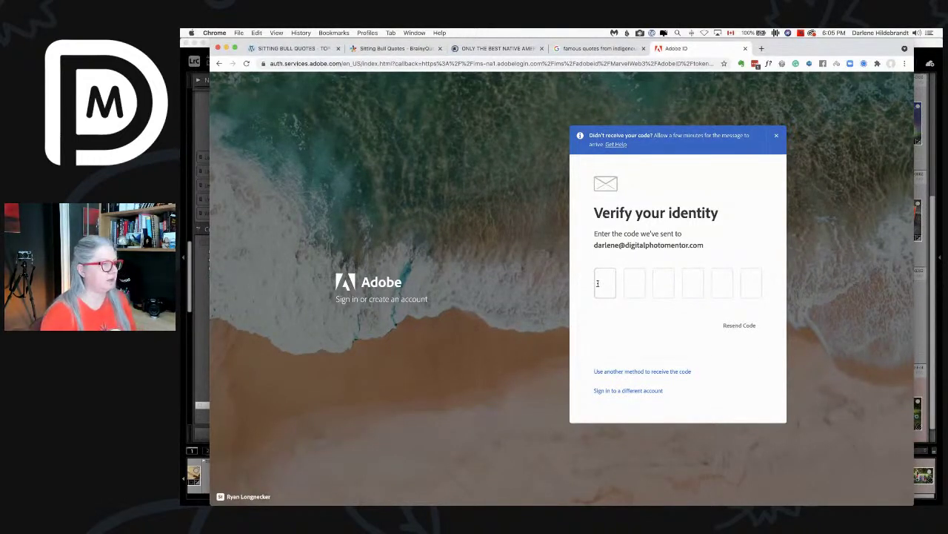
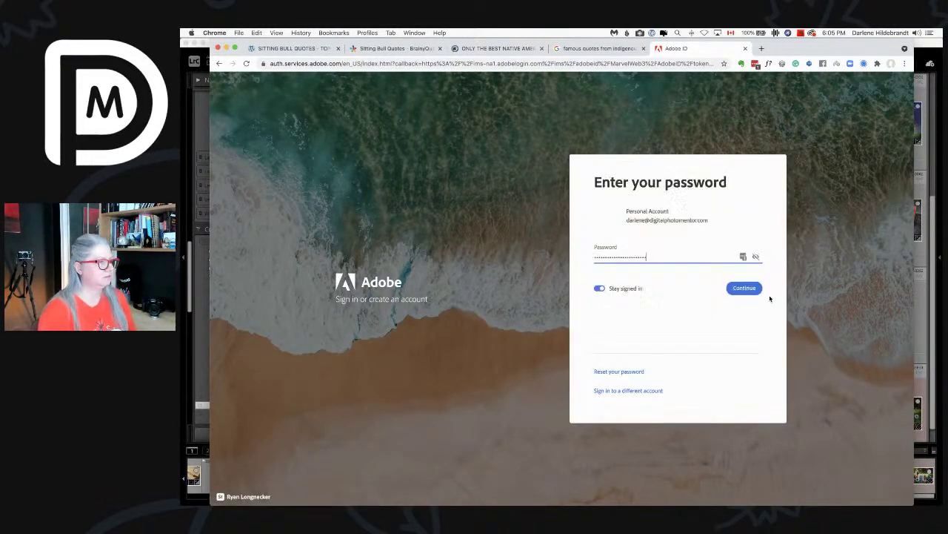
{"action": "left_click", "coordinate": [740, 288]}
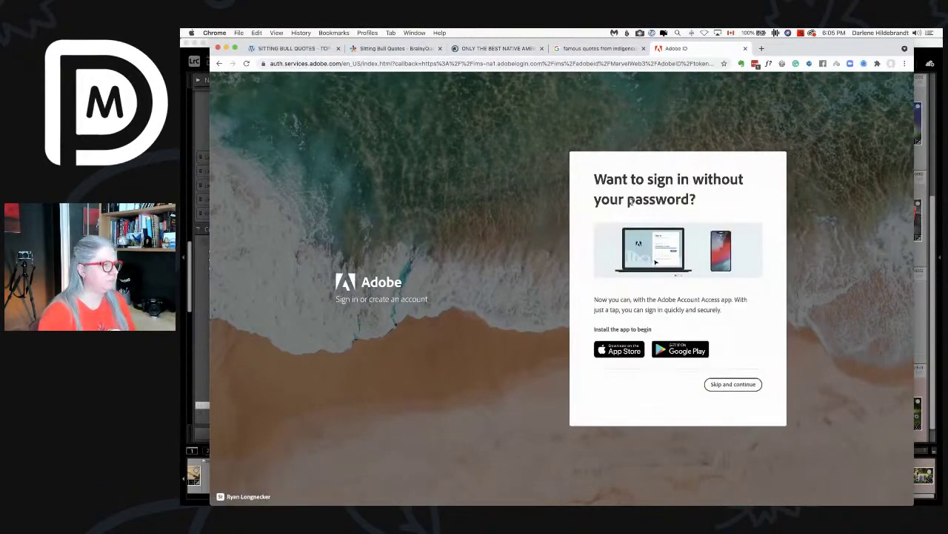
{"action": "left_click", "coordinate": [713, 383]}
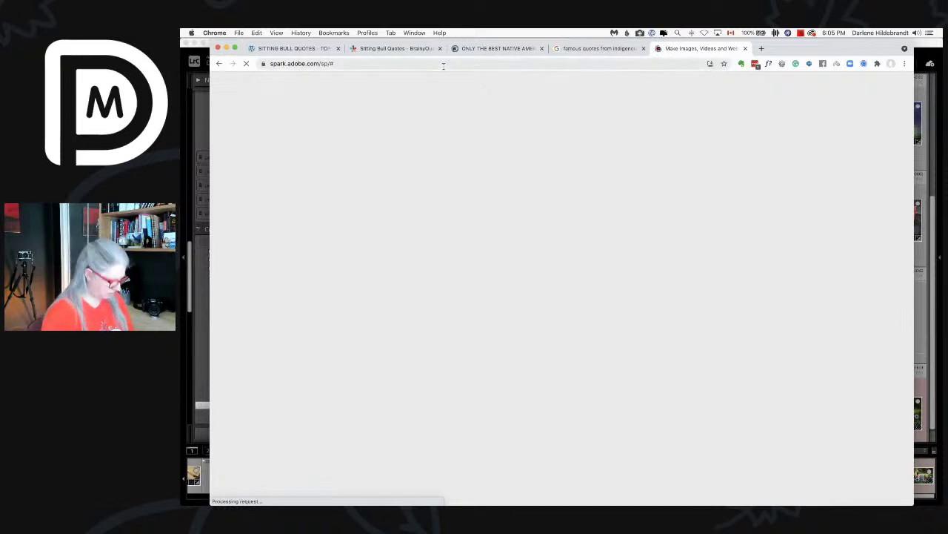
Step: Search Google for 'canva' in a new tab and open the Canva website
{"action": "key", "text": "super+t"}
{"action": "type", "text": "can"}
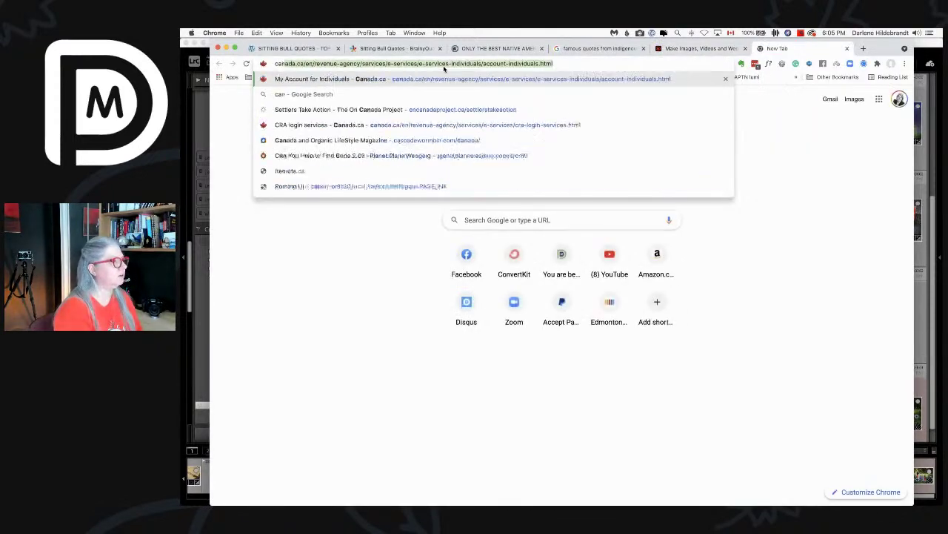
{"action": "type", "text": "va"}
{"action": "key", "text": "Return"}
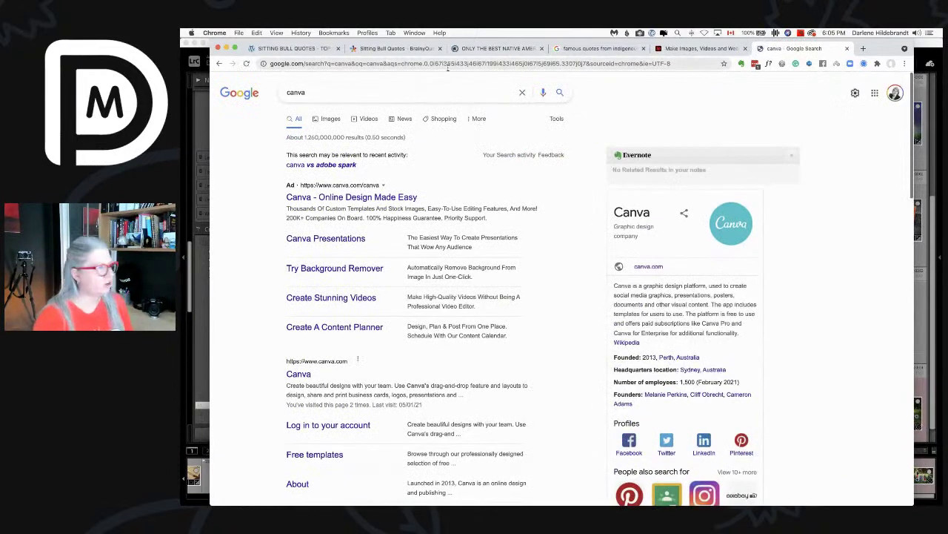
{"action": "left_click", "coordinate": [296, 198]}
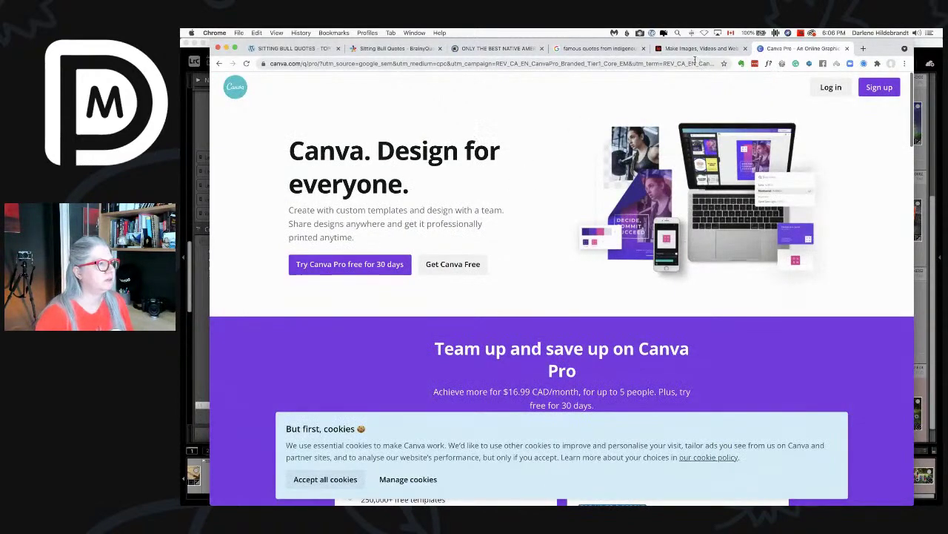
{"action": "left_click", "coordinate": [930, 33]}
{"action": "left_click", "coordinate": [931, 32]}
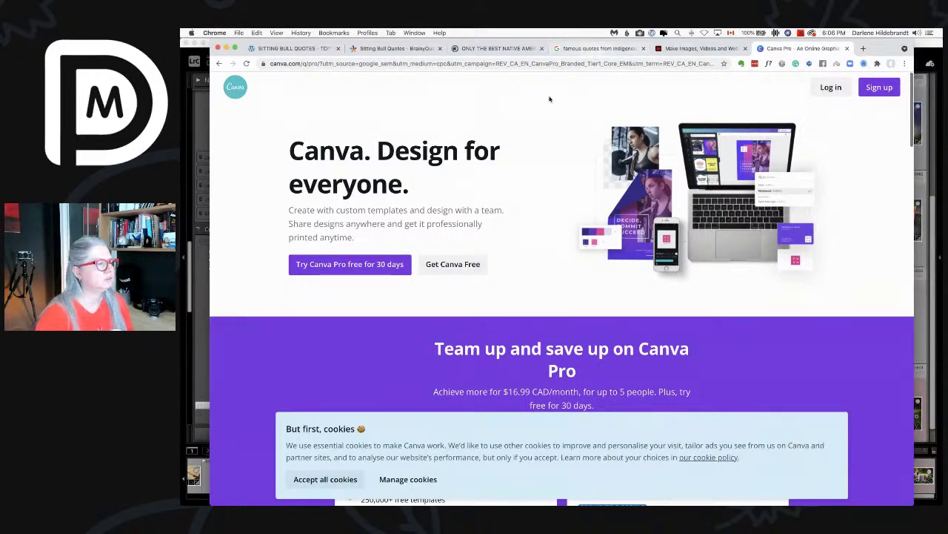
Step: Search the Creative Cloud desktop app for 'spa' to find Spark, then close it
{"action": "left_click", "coordinate": [812, 33]}
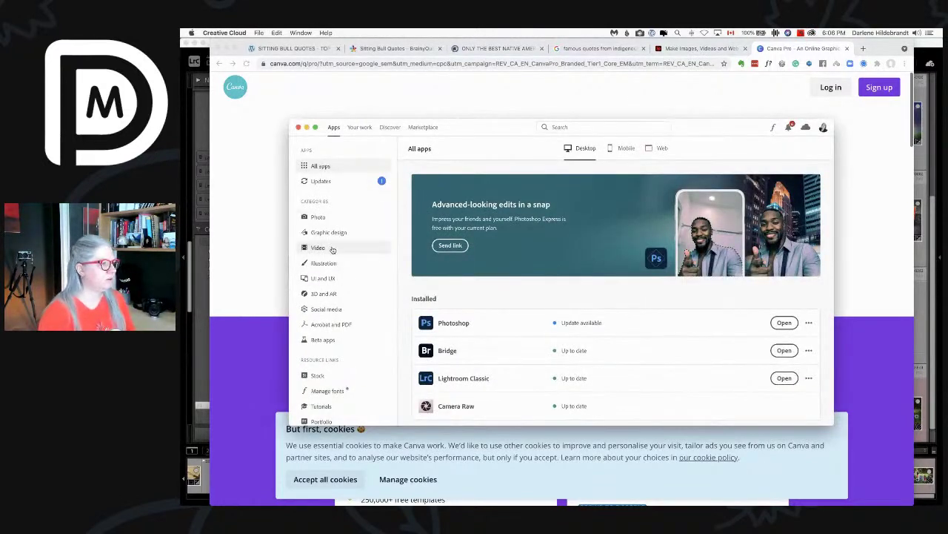
{"action": "left_click", "coordinate": [561, 128]}
{"action": "type", "text": "spark"}
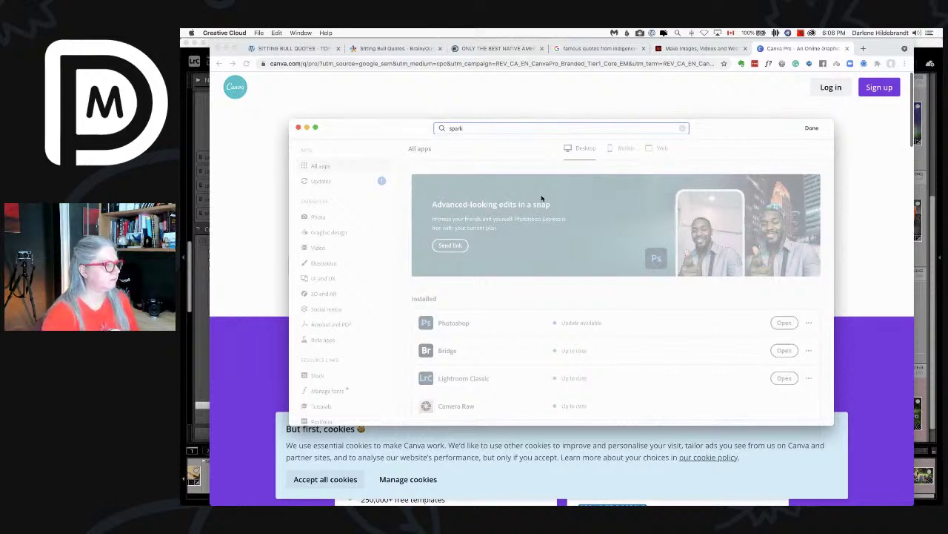
{"action": "key", "text": "Return"}
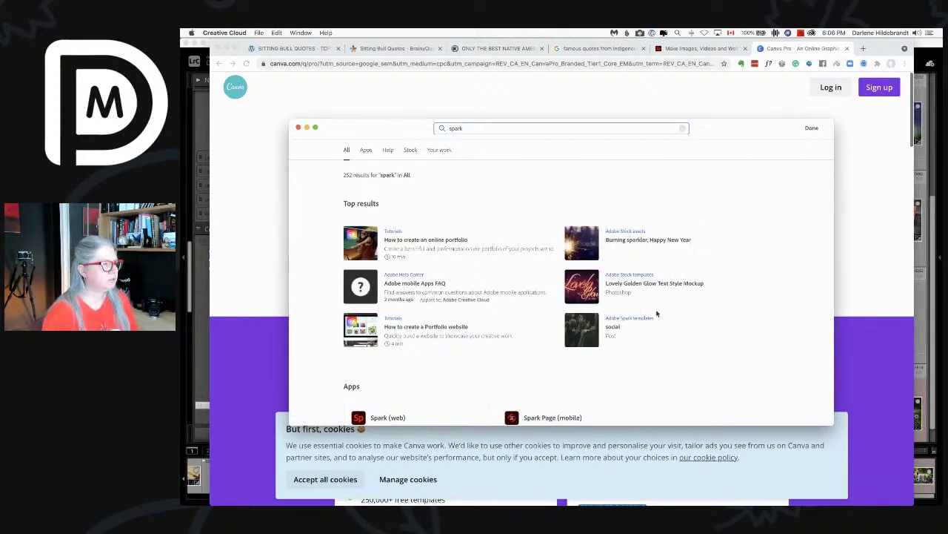
{"action": "left_click", "coordinate": [811, 129]}
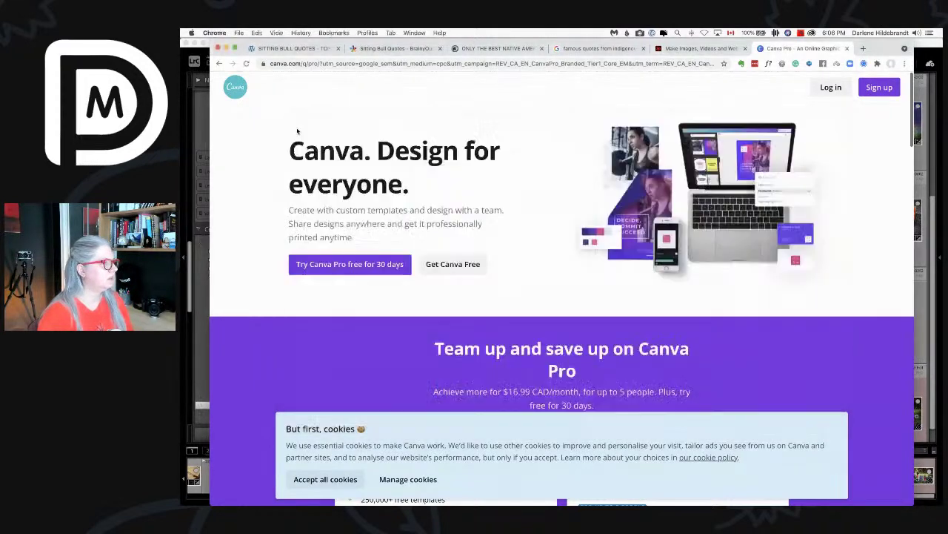
{"action": "left_click", "coordinate": [299, 128]}
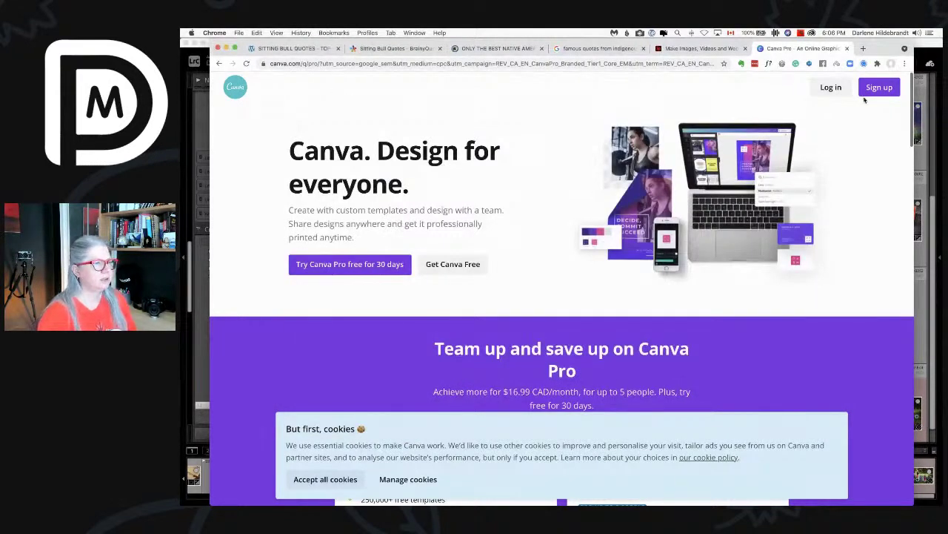
Step: Log in to Canva with Facebook and dismiss the new homepage welcome message
{"action": "left_click", "coordinate": [832, 91]}
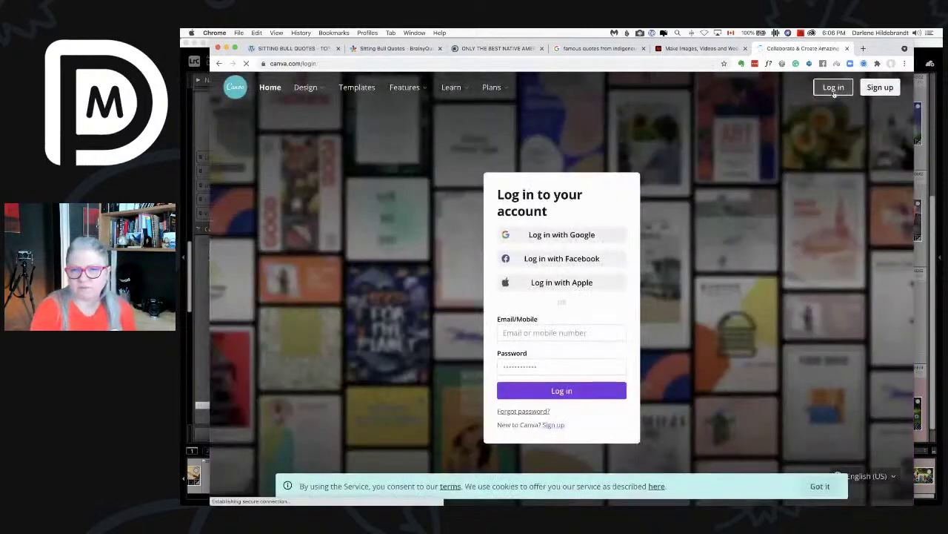
{"action": "left_click", "coordinate": [556, 259]}
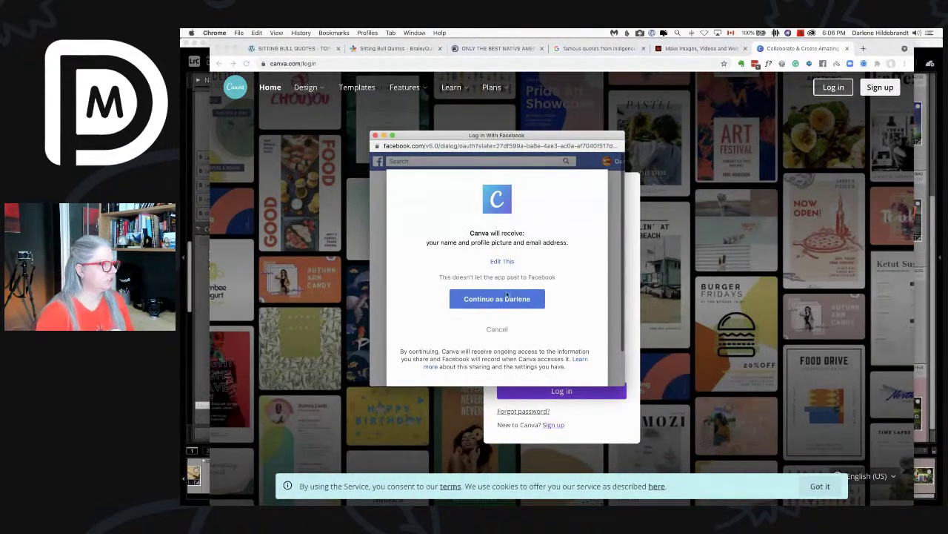
{"action": "left_click", "coordinate": [507, 297]}
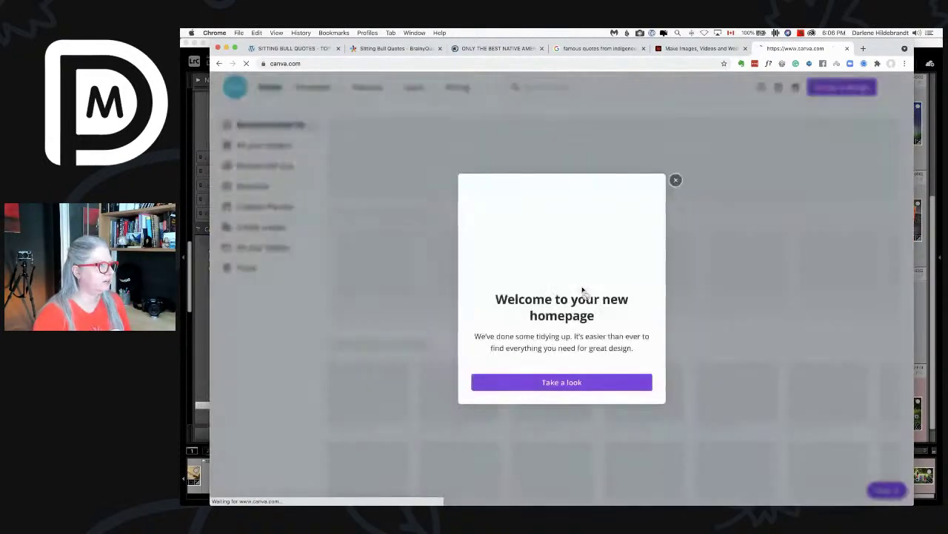
{"action": "left_click", "coordinate": [678, 178]}
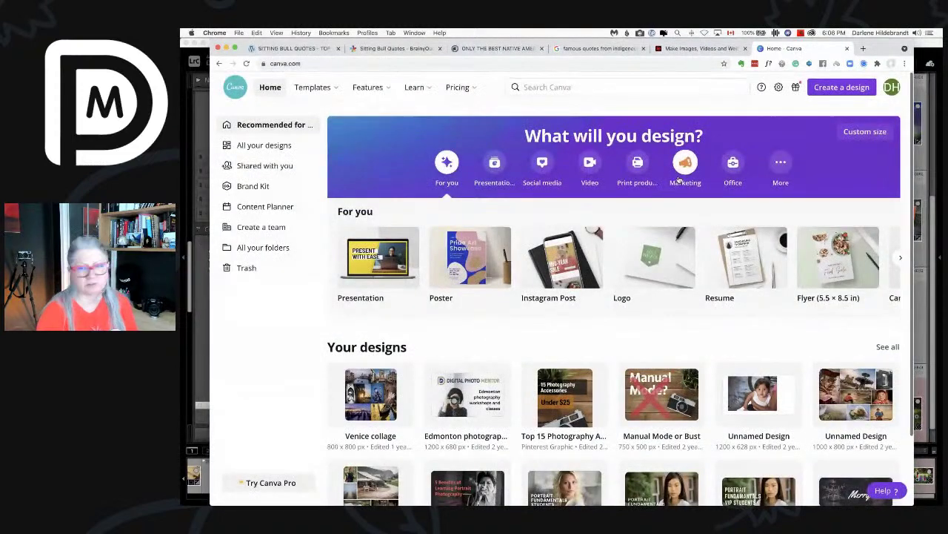
Step: Open the Venice collage design, dismiss its tips, and switch to the Adobe Spark tab
{"action": "scroll", "coordinate": [675, 202], "scroll_direction": "down", "scroll_amount": 2}
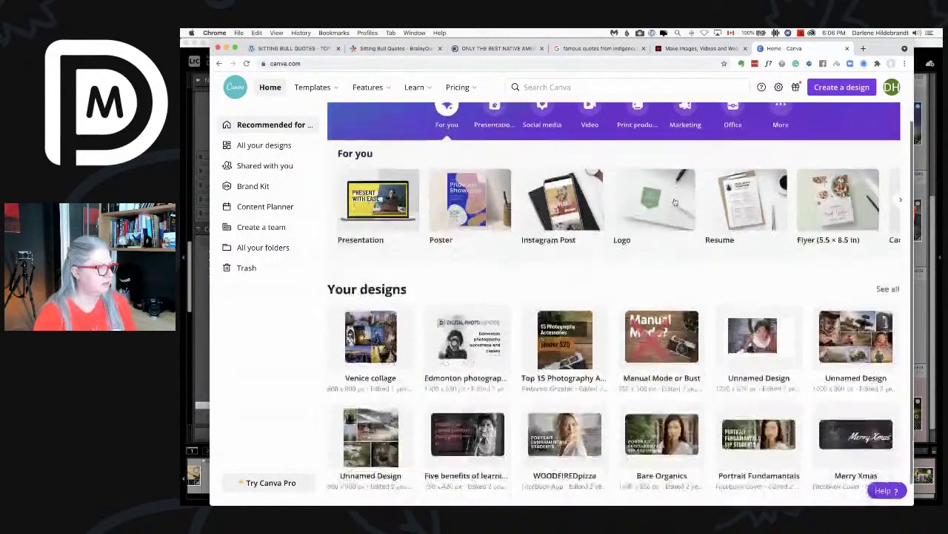
{"action": "scroll", "coordinate": [674, 202], "scroll_direction": "down", "scroll_amount": 1}
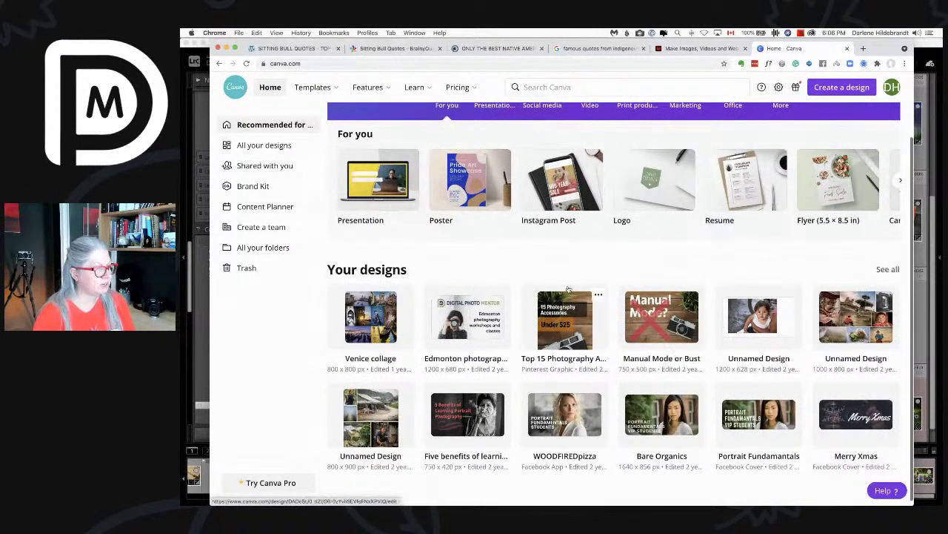
{"action": "left_click", "coordinate": [364, 331]}
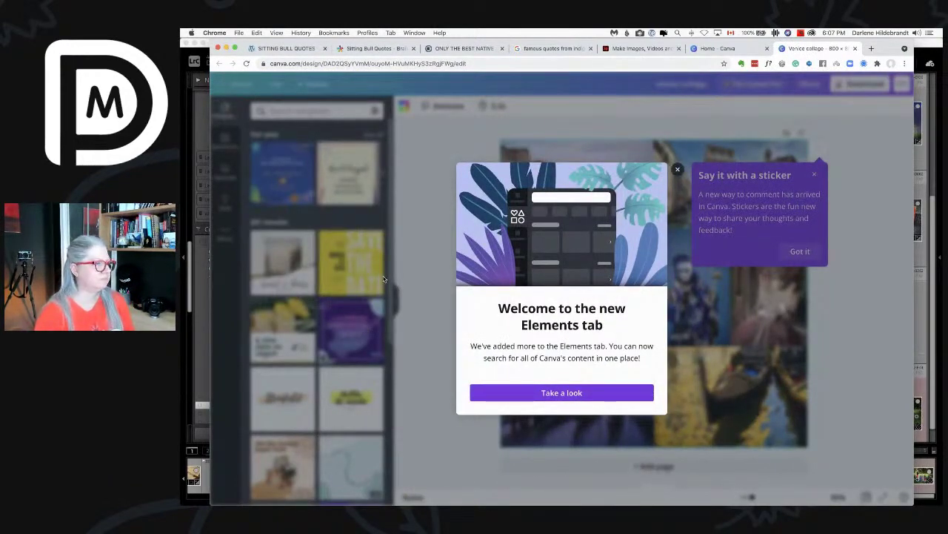
{"action": "left_click", "coordinate": [677, 171]}
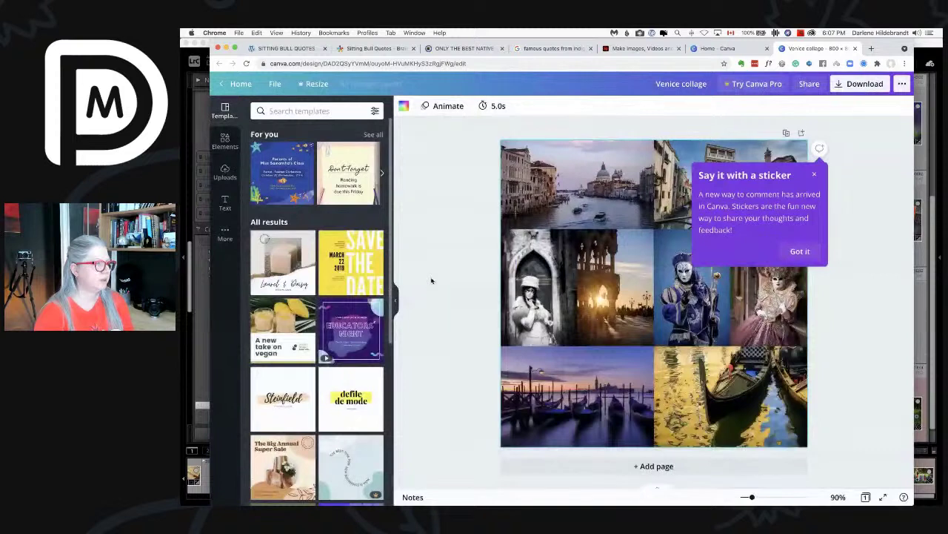
{"action": "left_click", "coordinate": [810, 254]}
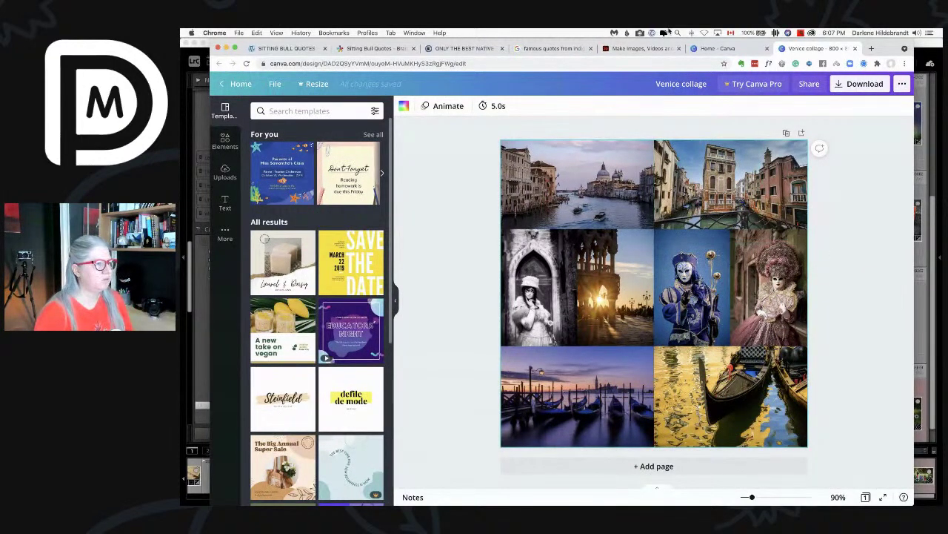
{"action": "left_click", "coordinate": [626, 49]}
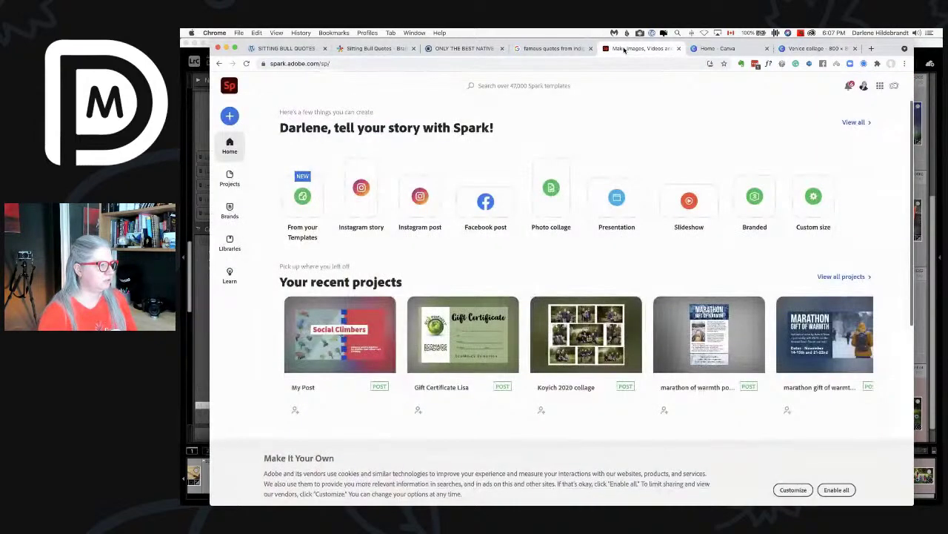
Step: Bring the Lightroom Classic window in front of Chrome
{"action": "left_click", "coordinate": [190, 55]}
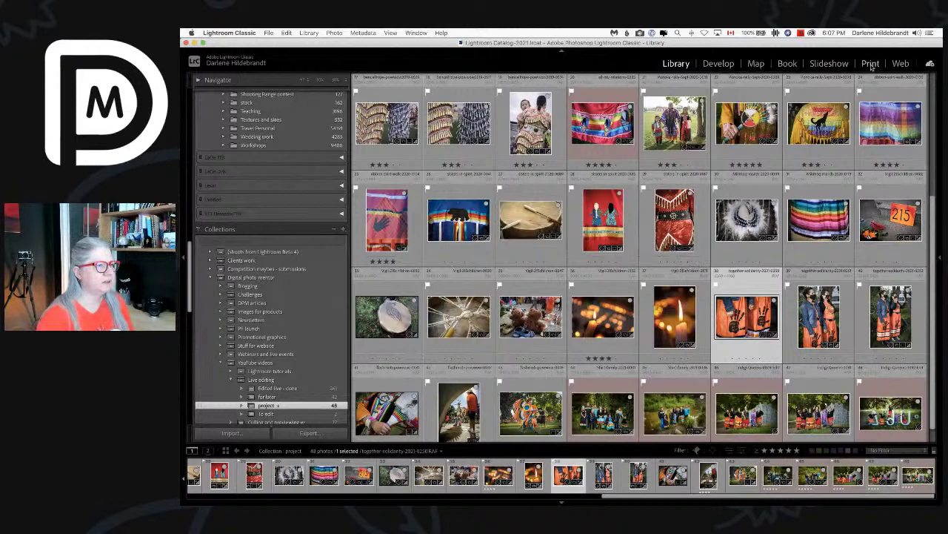
{"action": "left_click", "coordinate": [870, 64]}
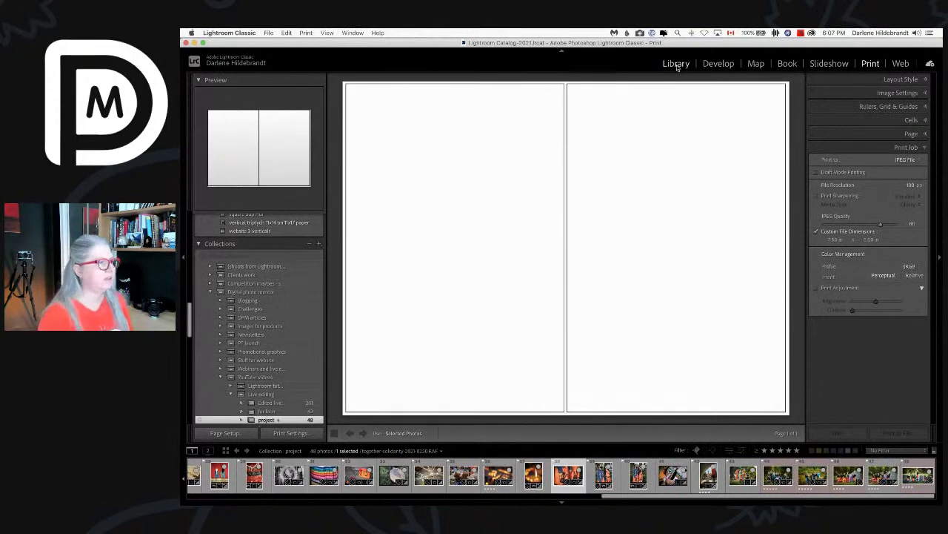
{"action": "left_click", "coordinate": [676, 64]}
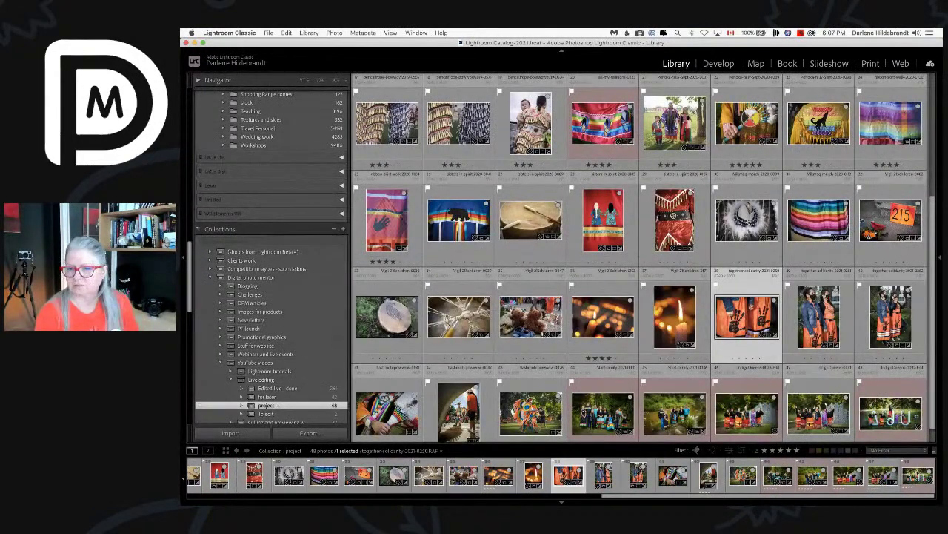
{"action": "key", "text": "shift+f"}
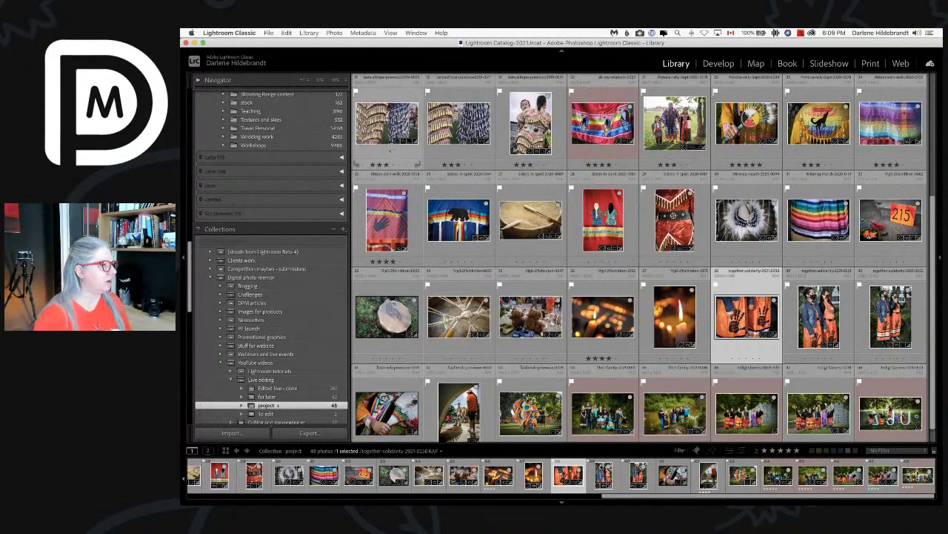
Step: Select the first grid photo and scroll the Folders panel to the G-RAID drive tree
{"action": "left_click", "coordinate": [387, 126]}
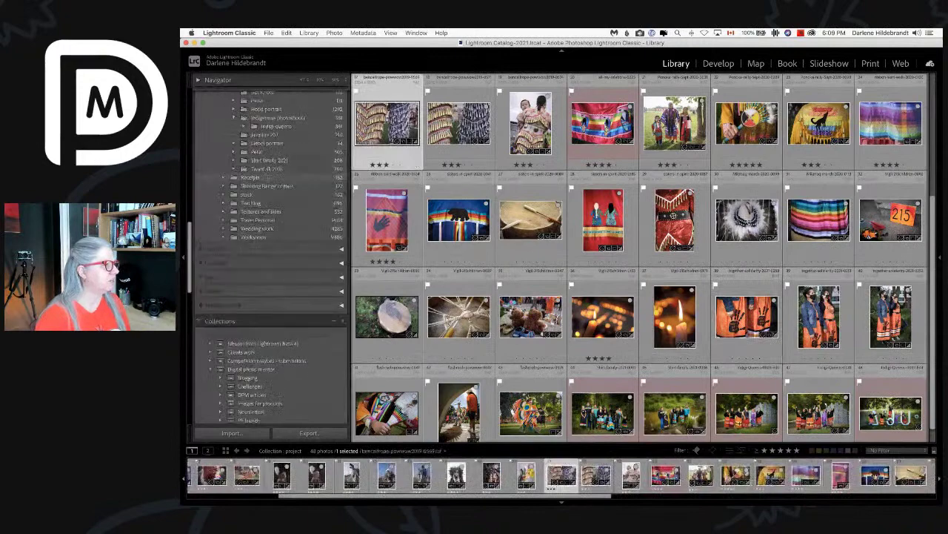
{"action": "scroll", "coordinate": [270, 252], "scroll_direction": "up", "scroll_amount": 3}
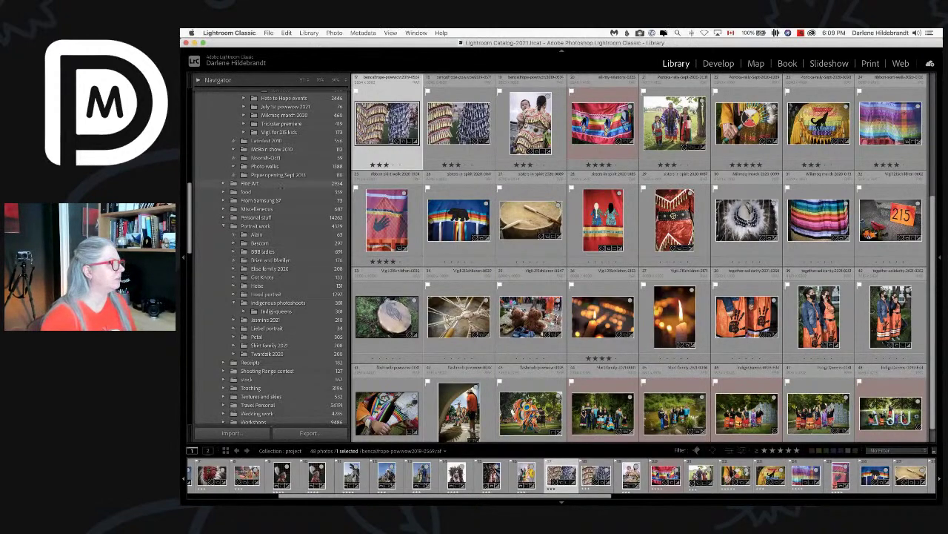
{"action": "scroll", "coordinate": [267, 259], "scroll_direction": "up", "scroll_amount": 5}
{"action": "scroll", "coordinate": [283, 187], "scroll_direction": "up", "scroll_amount": 10}
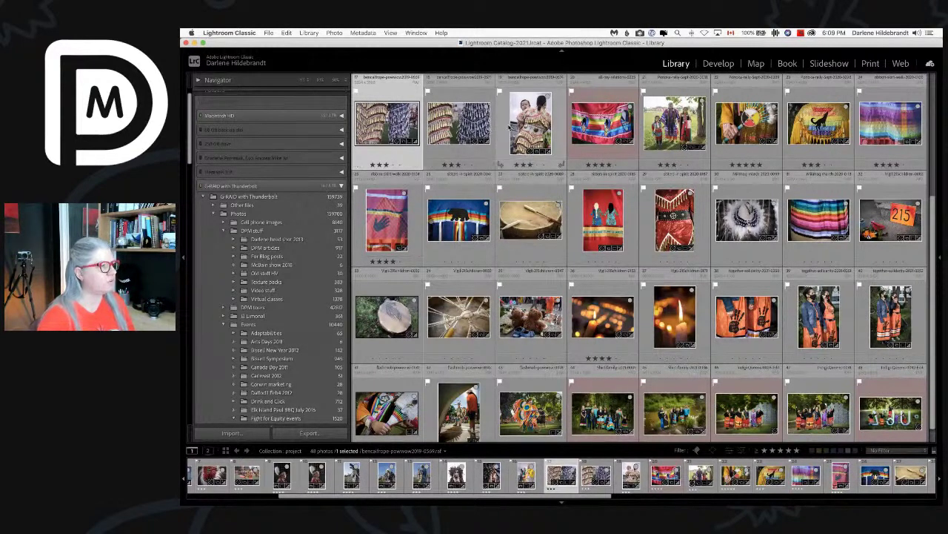
Step: Select the first three photos, then the fifth and sixth, ending on the black bird on yellow
{"action": "left_click", "coordinate": [518, 128], "text": "shift"}
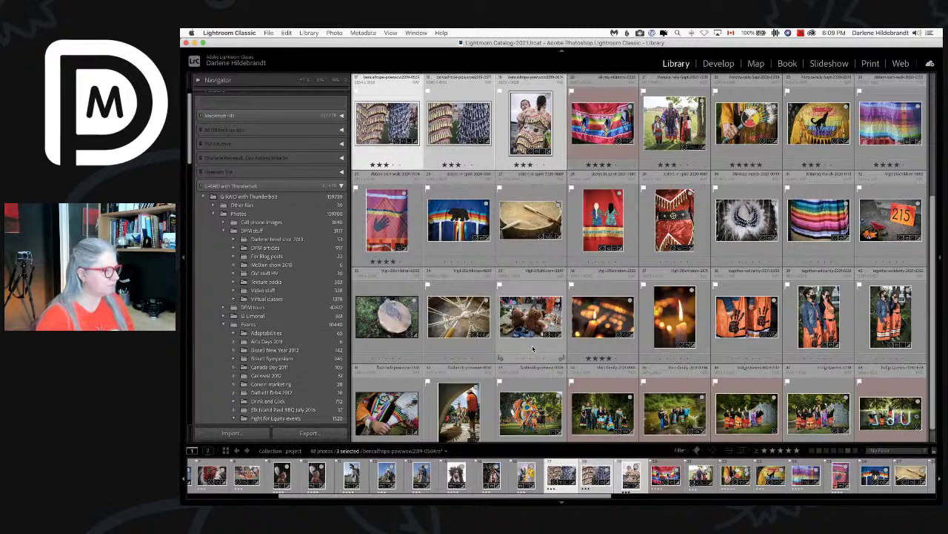
{"action": "key", "text": "t"}
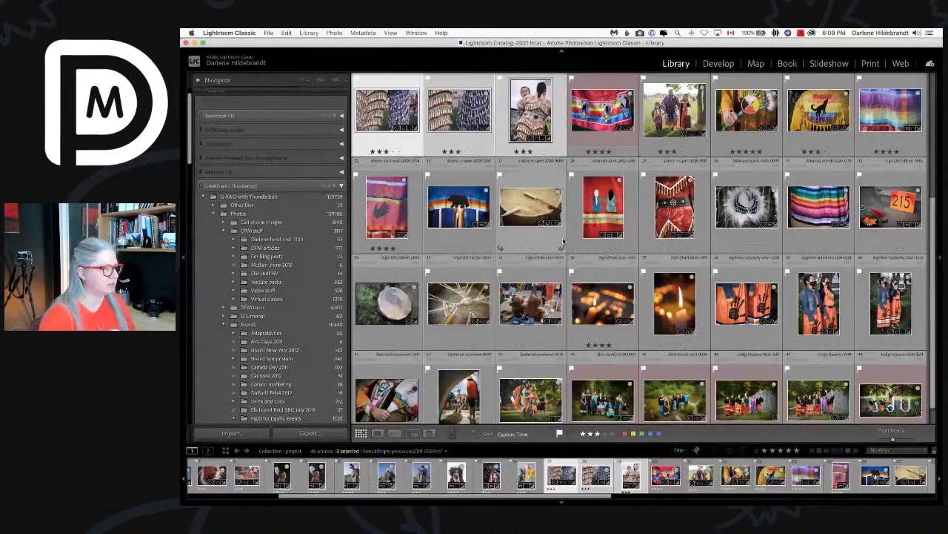
{"action": "key", "text": "t"}
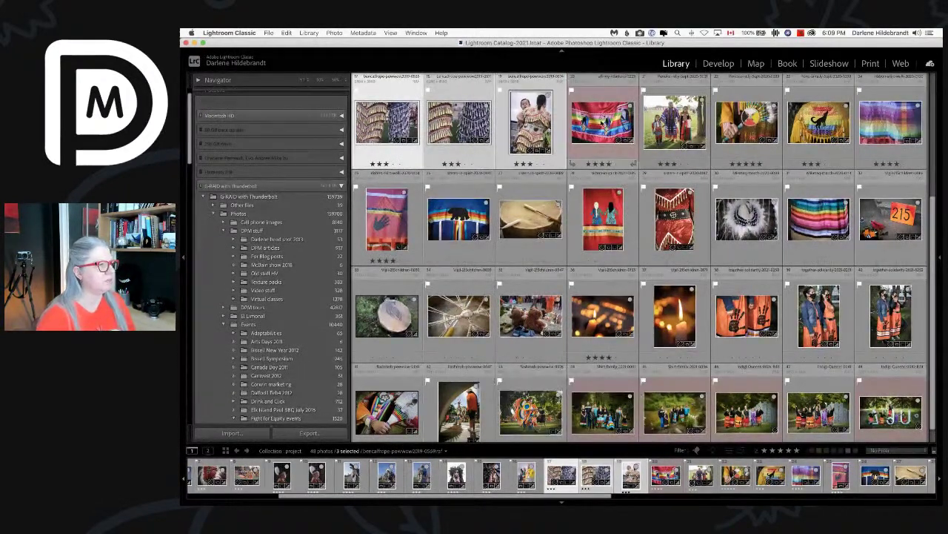
{"action": "left_click", "coordinate": [681, 122]}
{"action": "left_click", "coordinate": [745, 115], "text": "shift"}
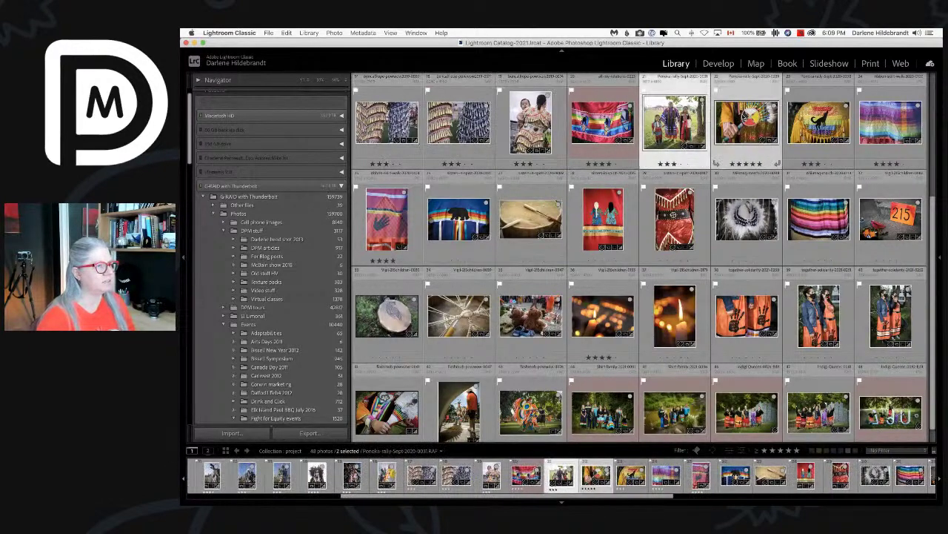
{"action": "left_click", "coordinate": [819, 122]}
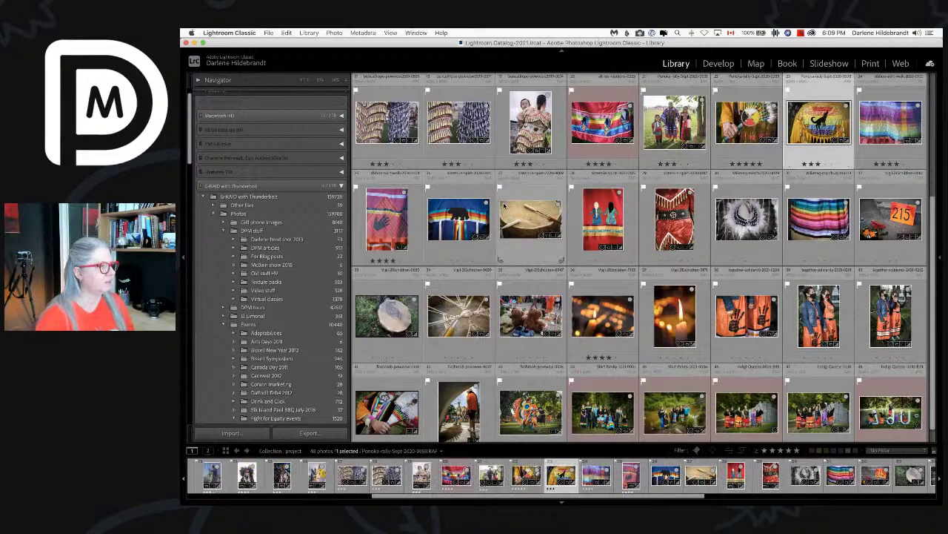
Step: Scroll the left panel down to the Collections list showing the 'project' collection
{"action": "scroll", "coordinate": [512, 220], "scroll_direction": "down", "scroll_amount": 1}
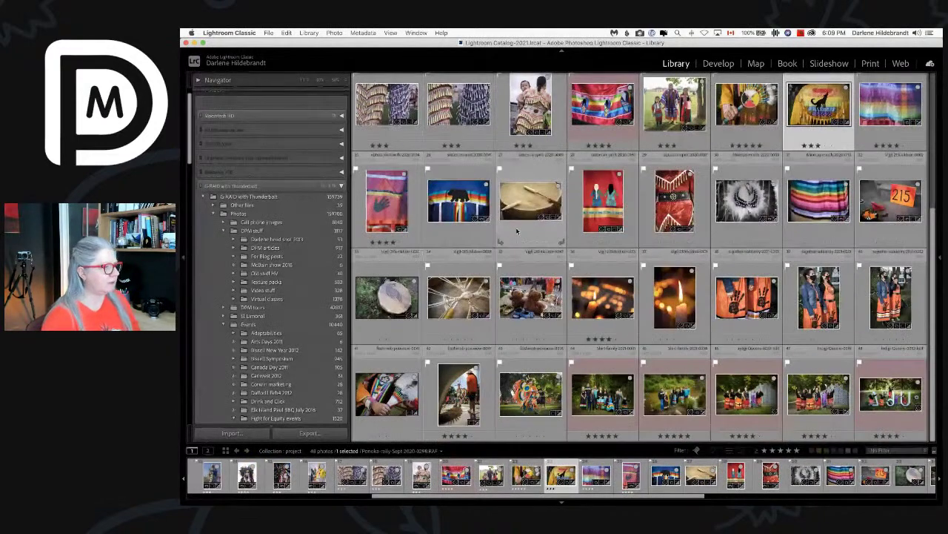
{"action": "scroll", "coordinate": [517, 232], "scroll_direction": "up", "scroll_amount": 5}
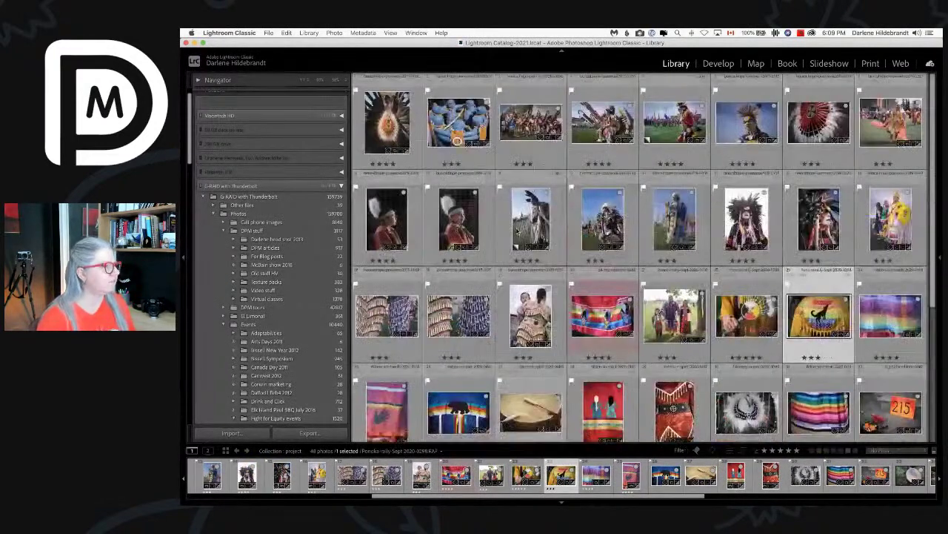
{"action": "scroll", "coordinate": [517, 231], "scroll_direction": "down", "scroll_amount": 3}
{"action": "scroll", "coordinate": [517, 232], "scroll_direction": "down", "scroll_amount": 2}
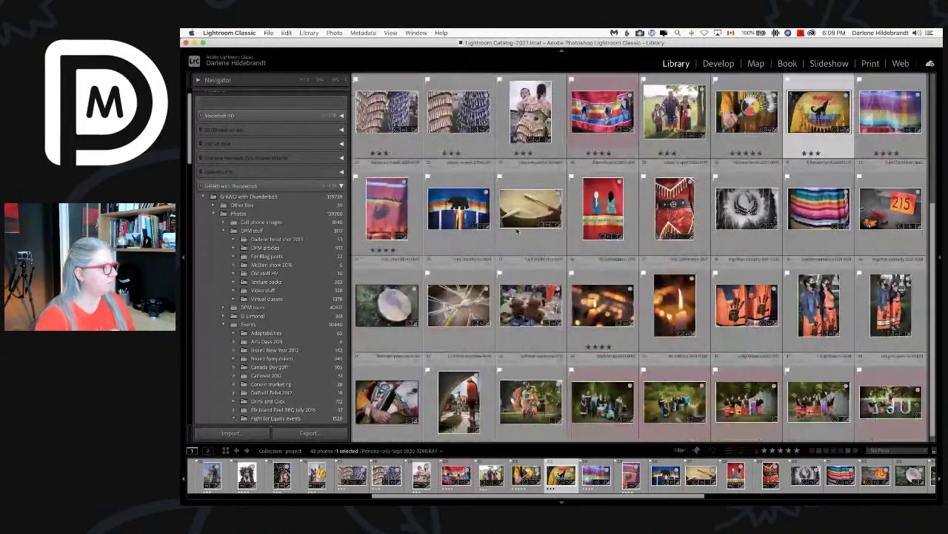
{"action": "scroll", "coordinate": [295, 276], "scroll_direction": "down", "scroll_amount": 3}
{"action": "scroll", "coordinate": [295, 276], "scroll_direction": "down", "scroll_amount": 10}
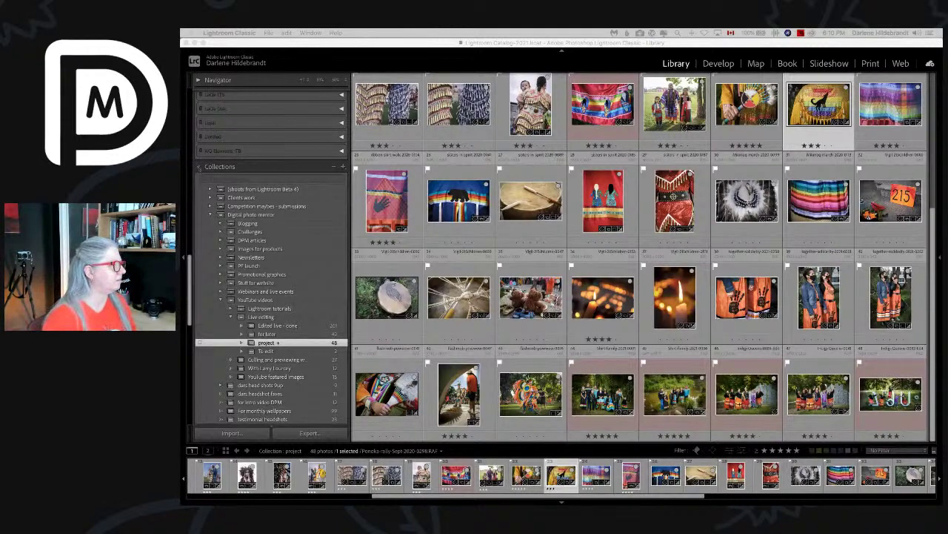
Step: Switch the left panel to Collections and open the '5 stars' smart collection
{"action": "left_click", "coordinate": [219, 166]}
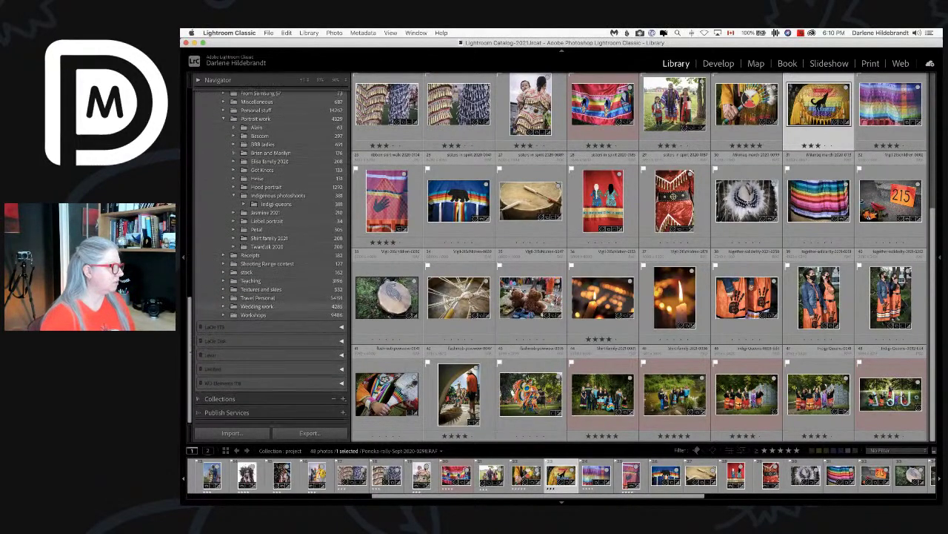
{"action": "left_click", "coordinate": [219, 399]}
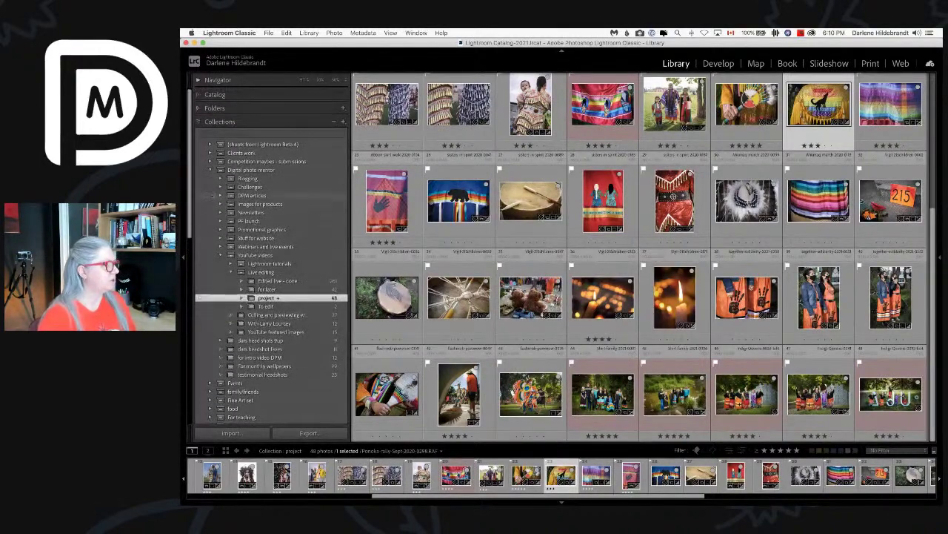
{"action": "scroll", "coordinate": [271, 259], "scroll_direction": "down", "scroll_amount": 10}
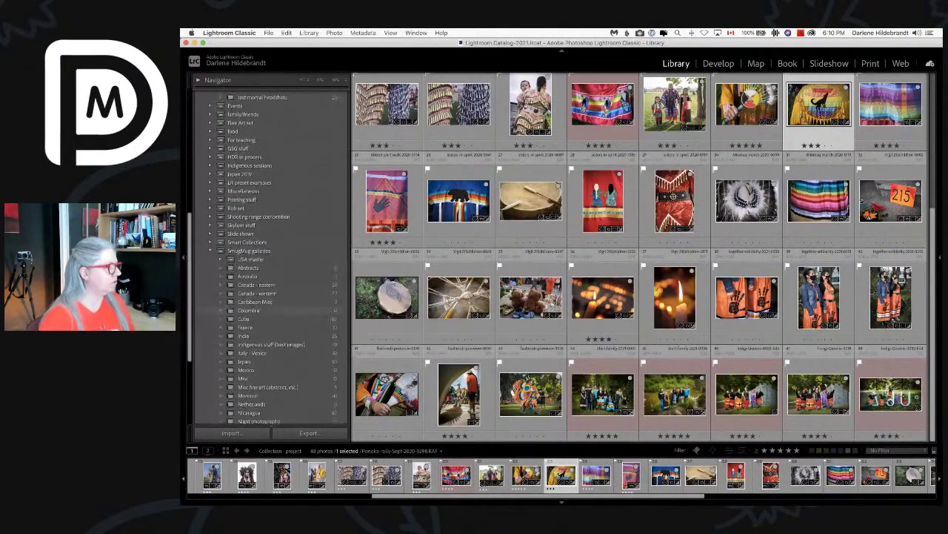
{"action": "scroll", "coordinate": [271, 259], "scroll_direction": "down", "scroll_amount": 5}
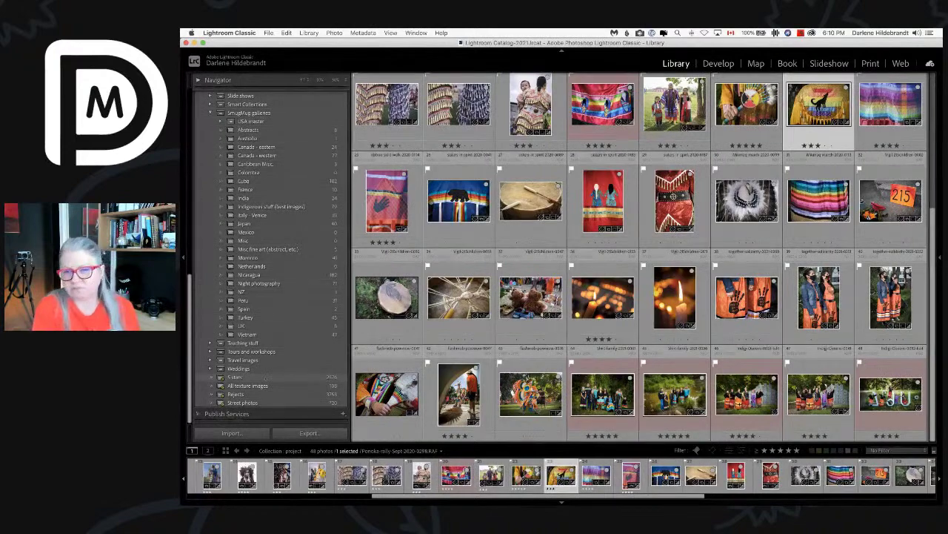
{"action": "left_click", "coordinate": [265, 378]}
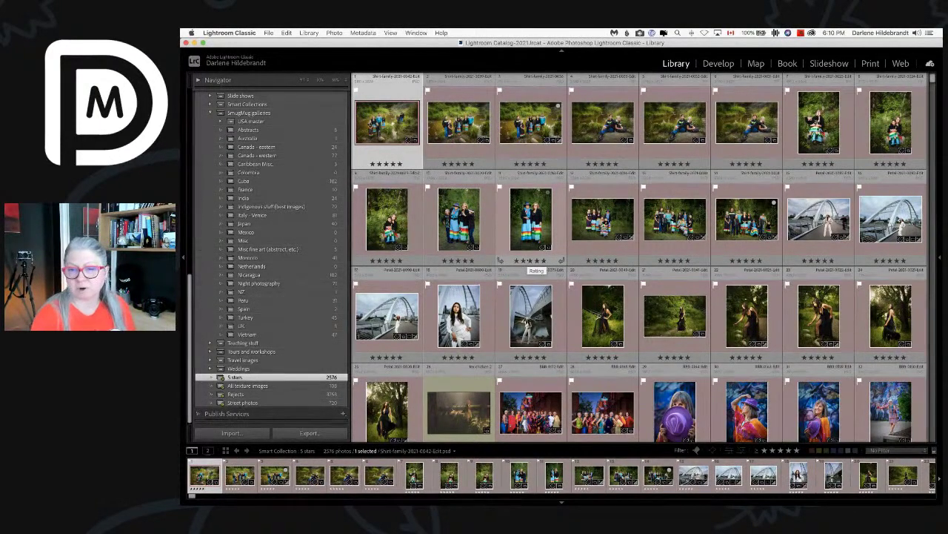
Step: Show the grid toolbar and enlarge the thumbnails to seven per row
{"action": "scroll", "coordinate": [530, 260], "scroll_direction": "down", "scroll_amount": 2}
{"action": "scroll", "coordinate": [530, 261], "scroll_direction": "up", "scroll_amount": 2}
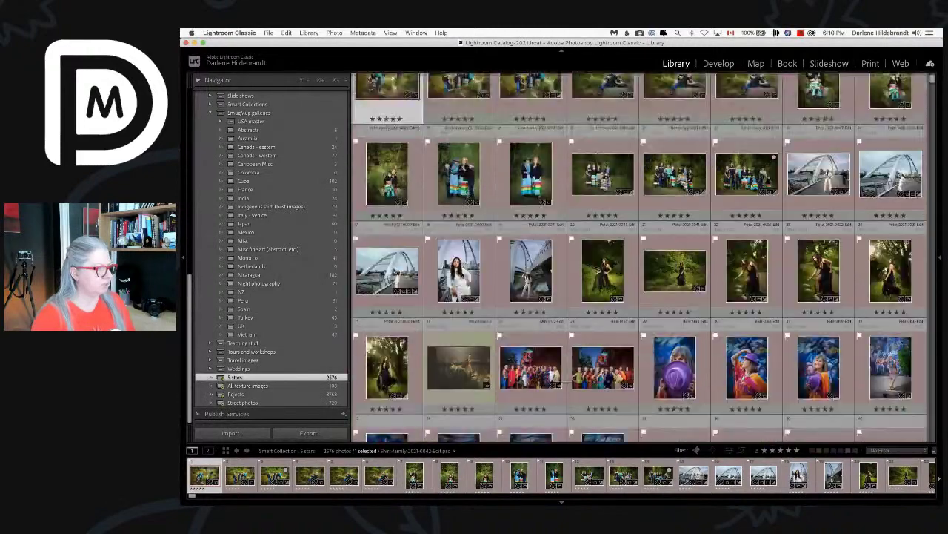
{"action": "scroll", "coordinate": [528, 259], "scroll_direction": "down", "scroll_amount": 1}
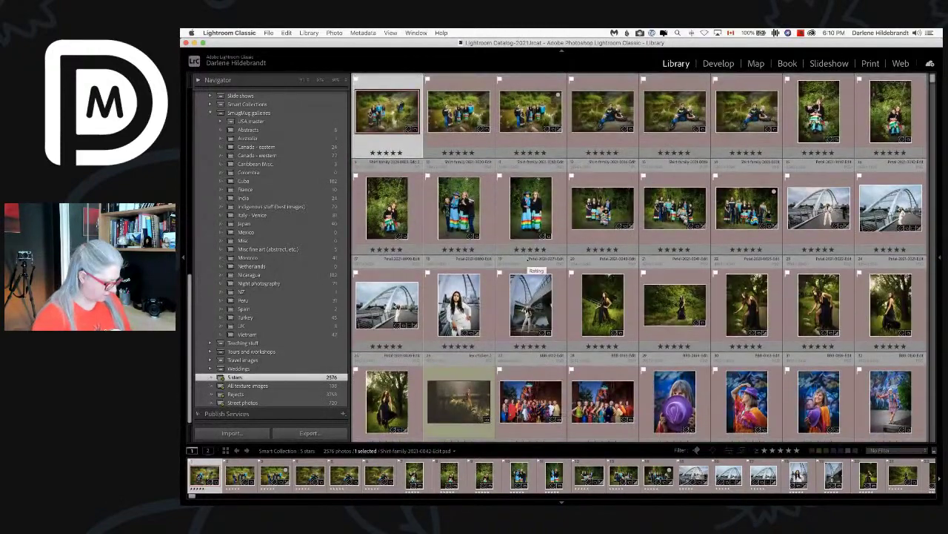
{"action": "key", "text": "t"}
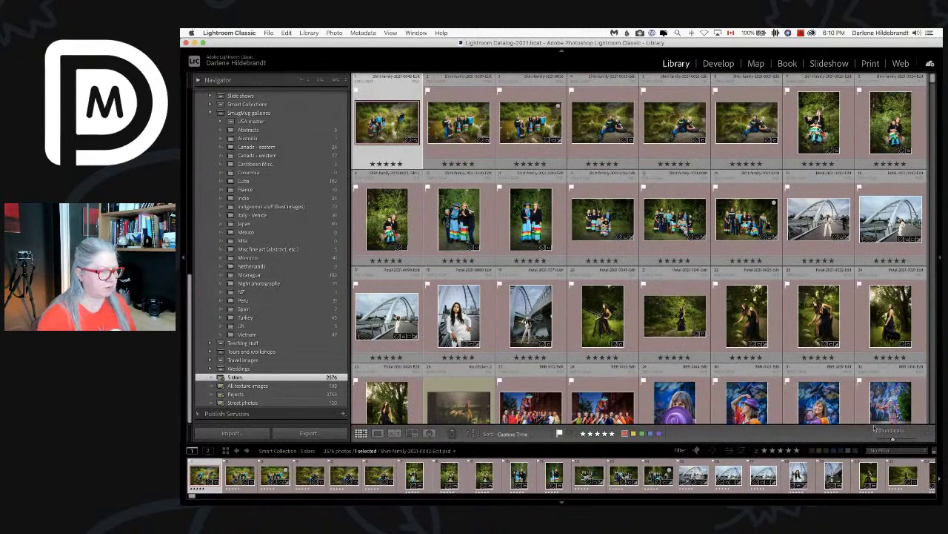
{"action": "left_click", "coordinate": [894, 440]}
{"action": "scroll", "coordinate": [808, 341], "scroll_direction": "down", "scroll_amount": 5}
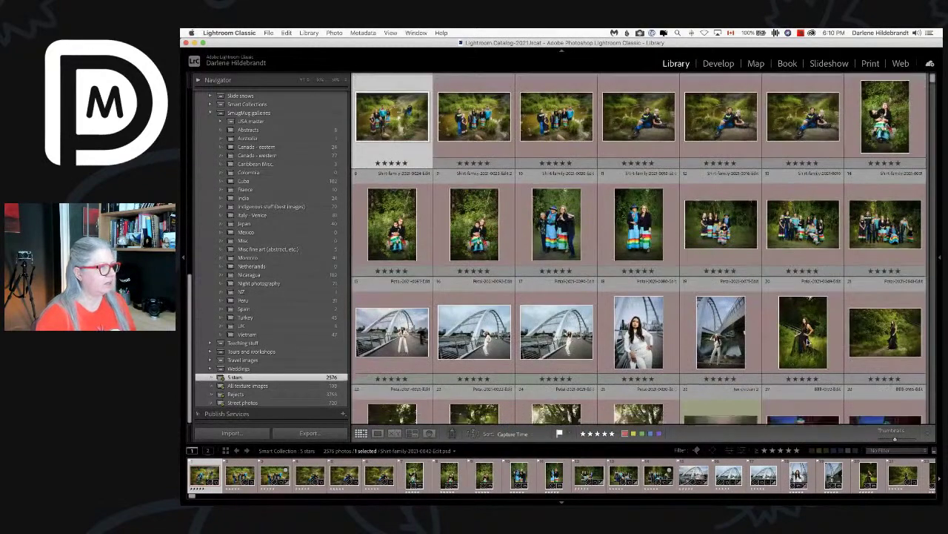
{"action": "scroll", "coordinate": [807, 341], "scroll_direction": "down", "scroll_amount": 6}
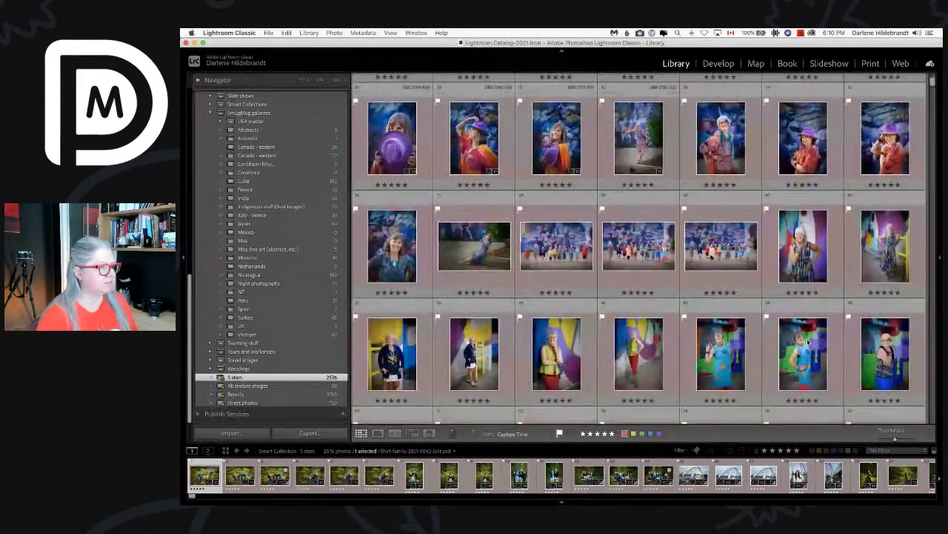
{"action": "scroll", "coordinate": [807, 341], "scroll_direction": "up", "scroll_amount": 6}
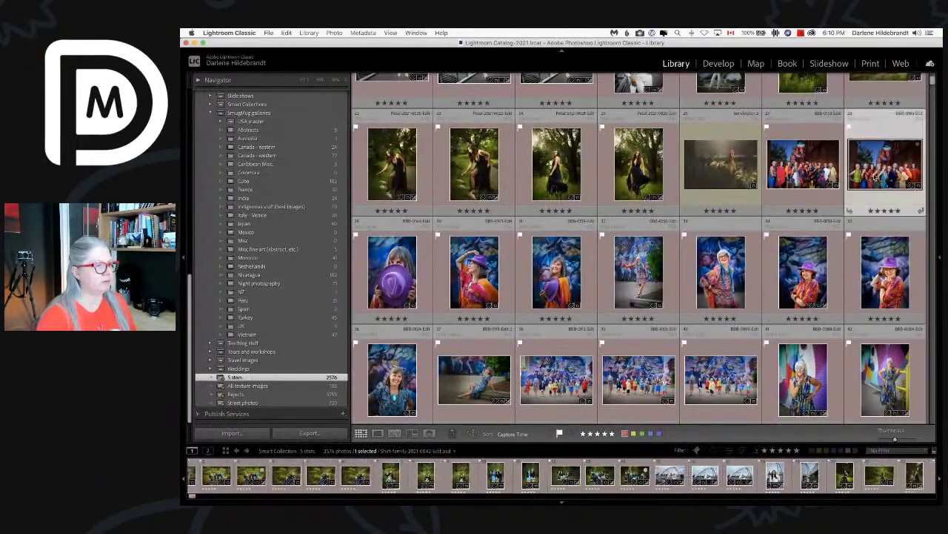
Step: View the group photo full size in Loupe, then return to the Grid and browse it
{"action": "double_click", "coordinate": [886, 163]}
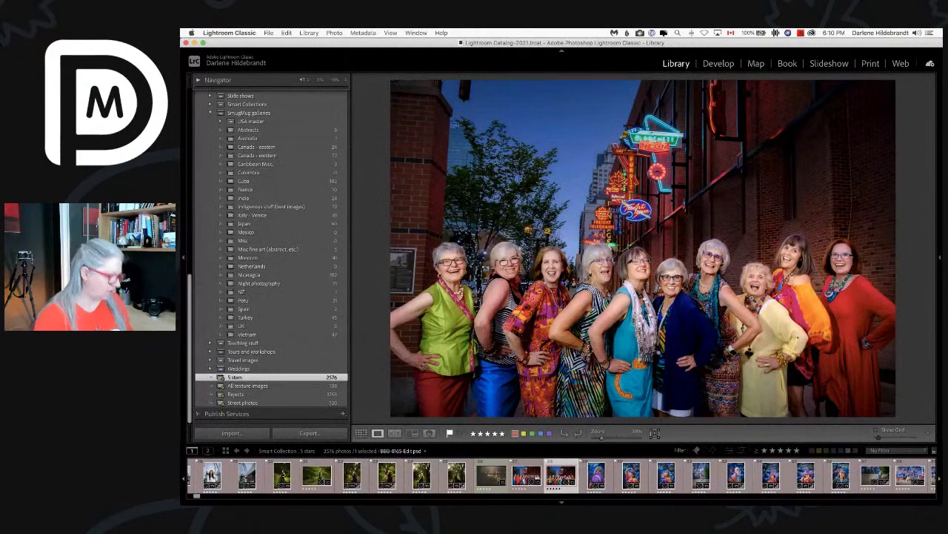
{"action": "key", "text": "g"}
{"action": "scroll", "coordinate": [752, 299], "scroll_direction": "down", "scroll_amount": 3}
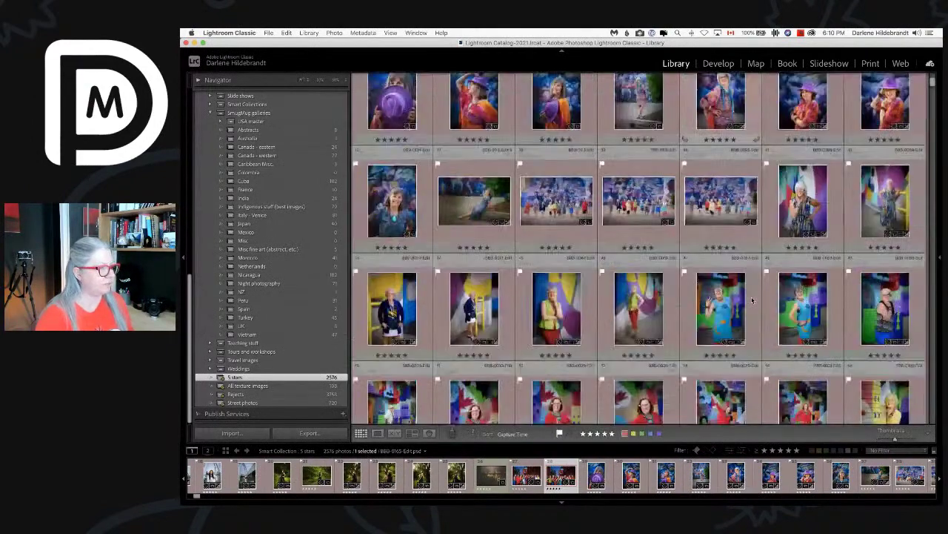
{"action": "scroll", "coordinate": [752, 299], "scroll_direction": "down", "scroll_amount": 10}
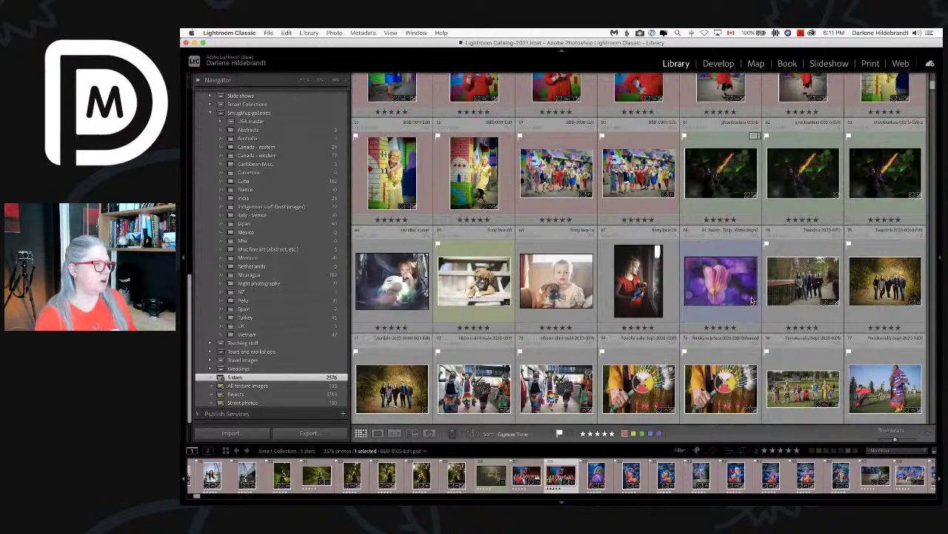
{"action": "scroll", "coordinate": [752, 300], "scroll_direction": "up", "scroll_amount": 15}
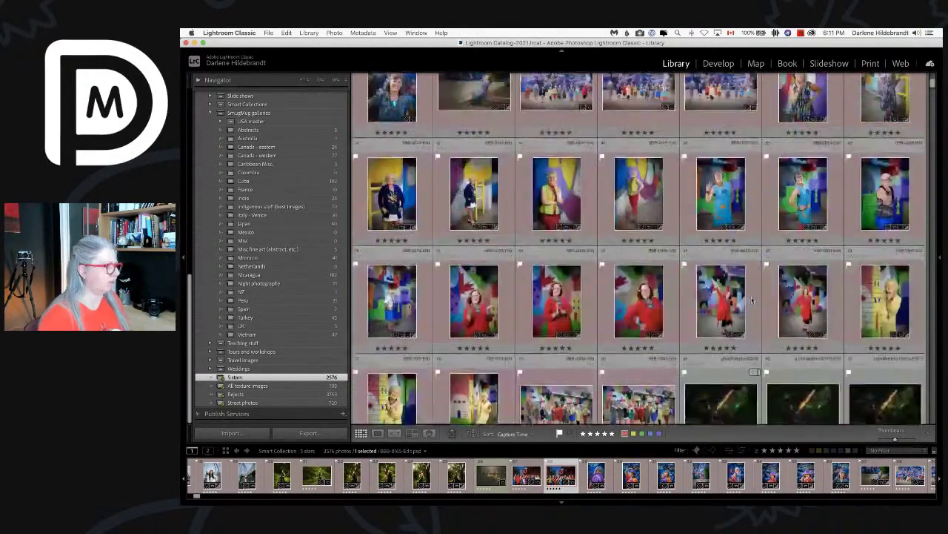
{"action": "scroll", "coordinate": [306, 280], "scroll_direction": "up", "scroll_amount": 12}
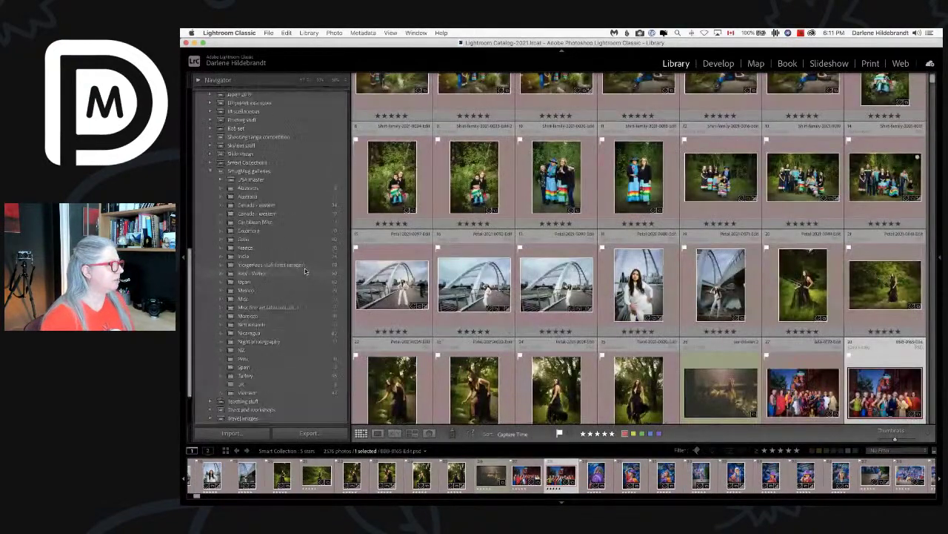
{"action": "scroll", "coordinate": [305, 271], "scroll_direction": "up", "scroll_amount": 8}
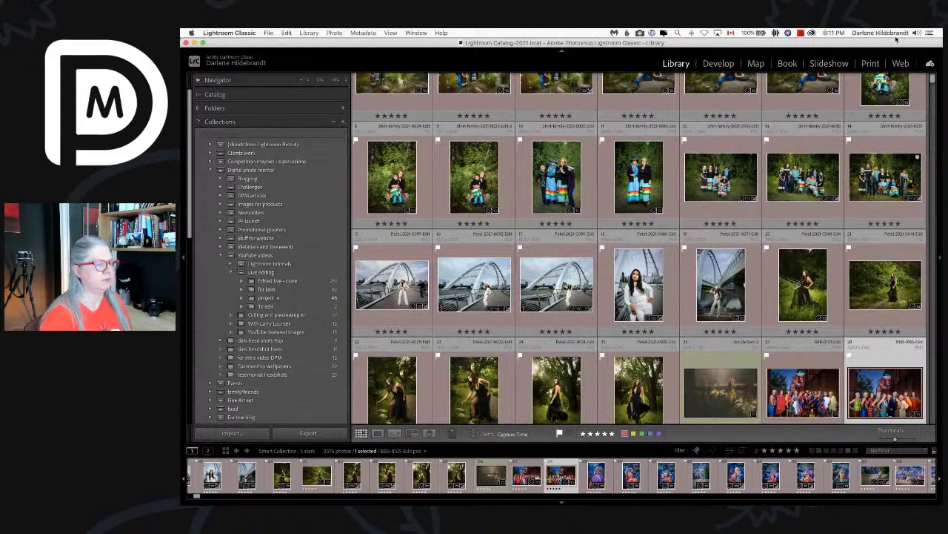
Step: Launch Cursor Pro from Spotlight and bring up the Collections panel's add-collection options
{"action": "key", "text": "super+space"}
{"action": "type", "text": "cur"}
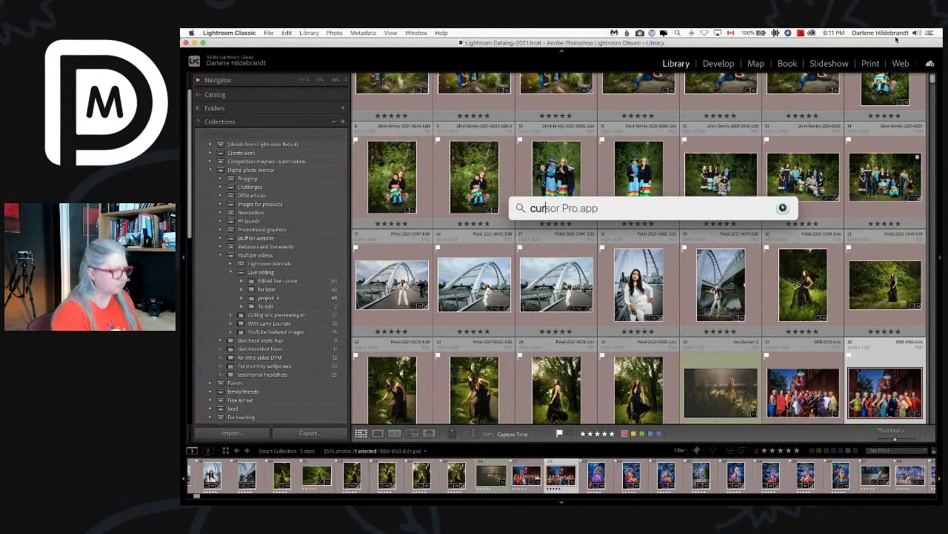
{"action": "key", "text": "Return"}
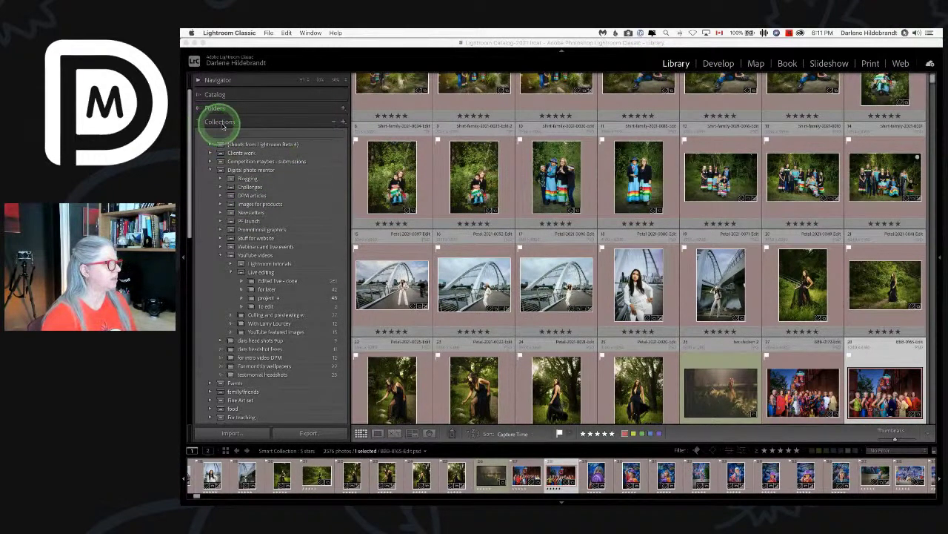
{"action": "left_click", "coordinate": [343, 121]}
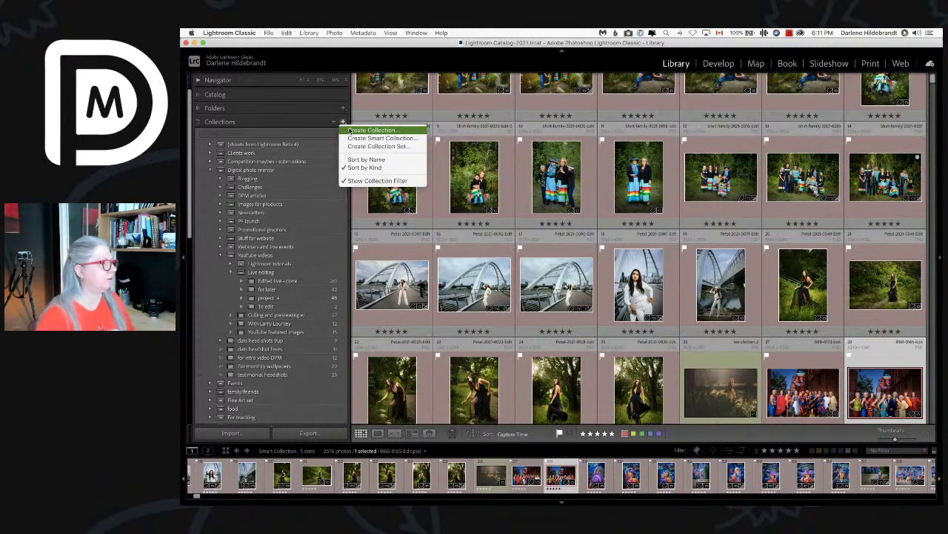
Step: Dismiss the collection options, expand the DPM articles set, then reopen the Collections + options
{"action": "left_click", "coordinate": [349, 131]}
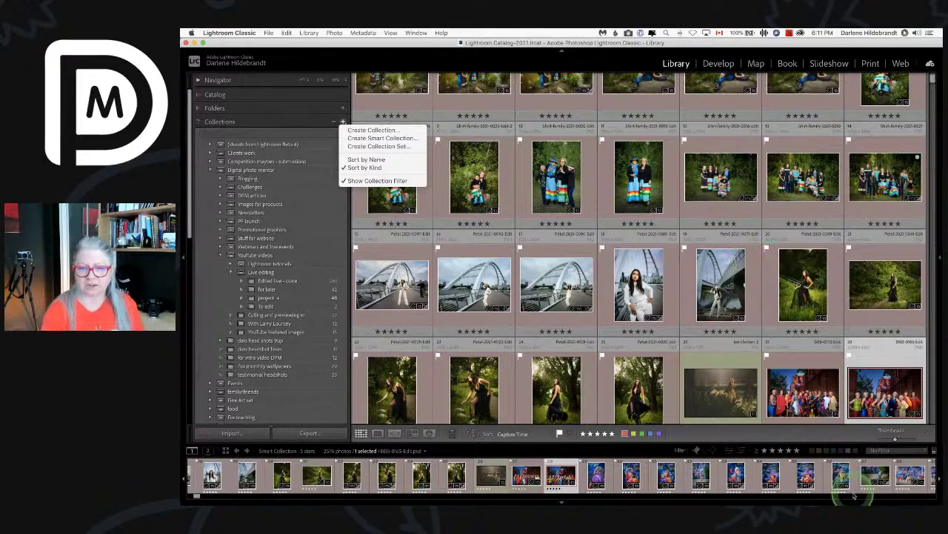
{"action": "key", "text": "Escape"}
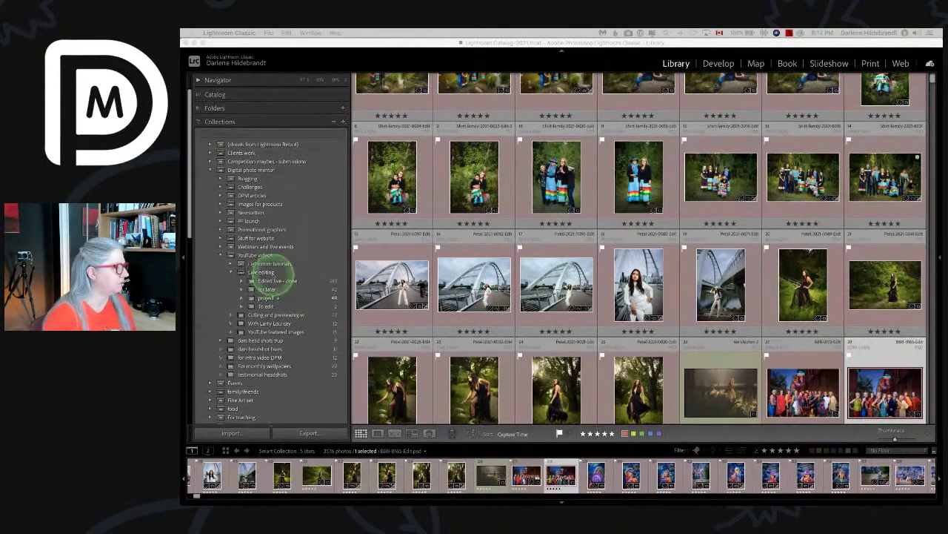
{"action": "scroll", "coordinate": [288, 279], "scroll_direction": "down", "scroll_amount": 1}
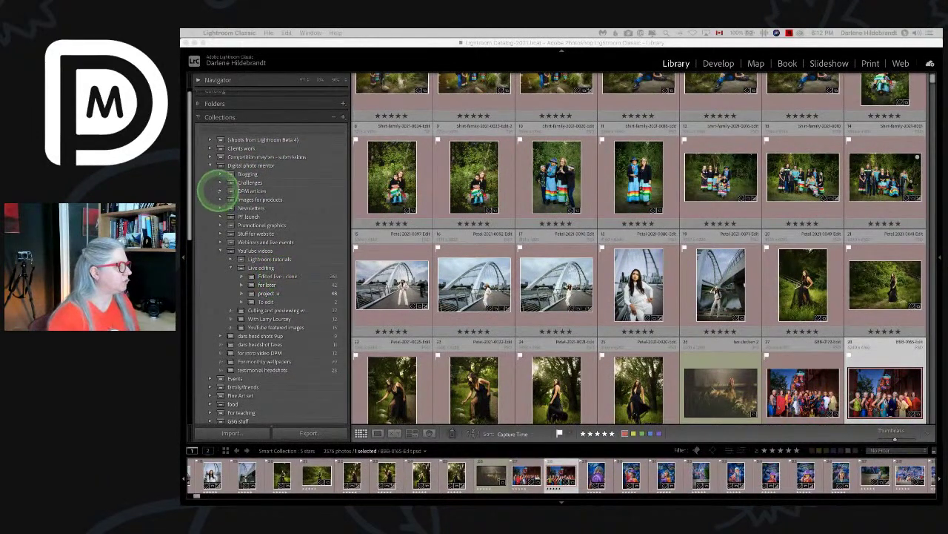
{"action": "left_click", "coordinate": [219, 191]}
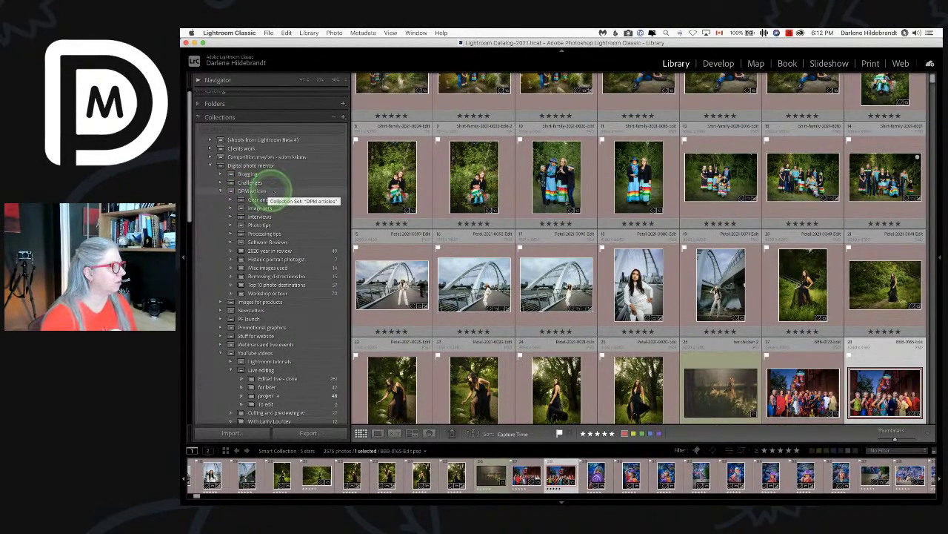
{"action": "left_click", "coordinate": [343, 117]}
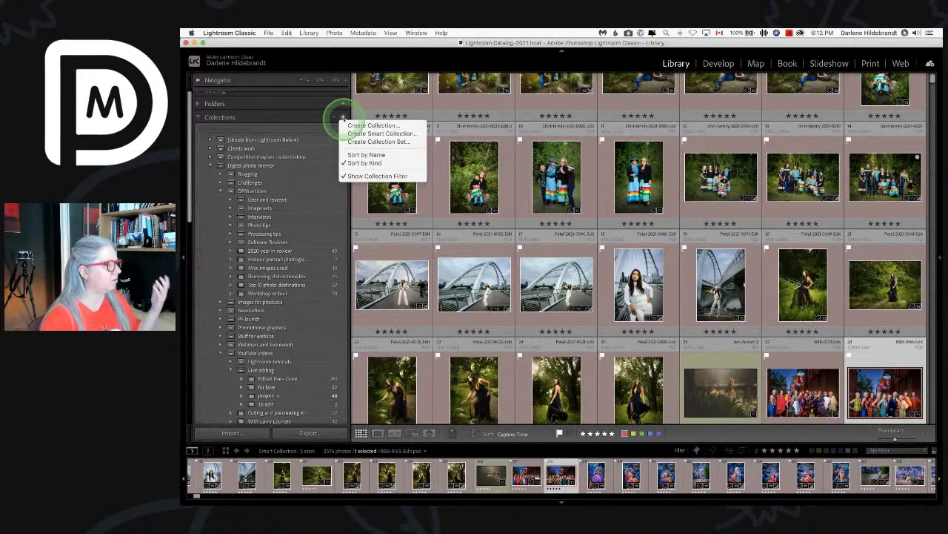
Step: Start a new collection named 'Edposure' and cancel the misspelled attempt
{"action": "left_click", "coordinate": [345, 125]}
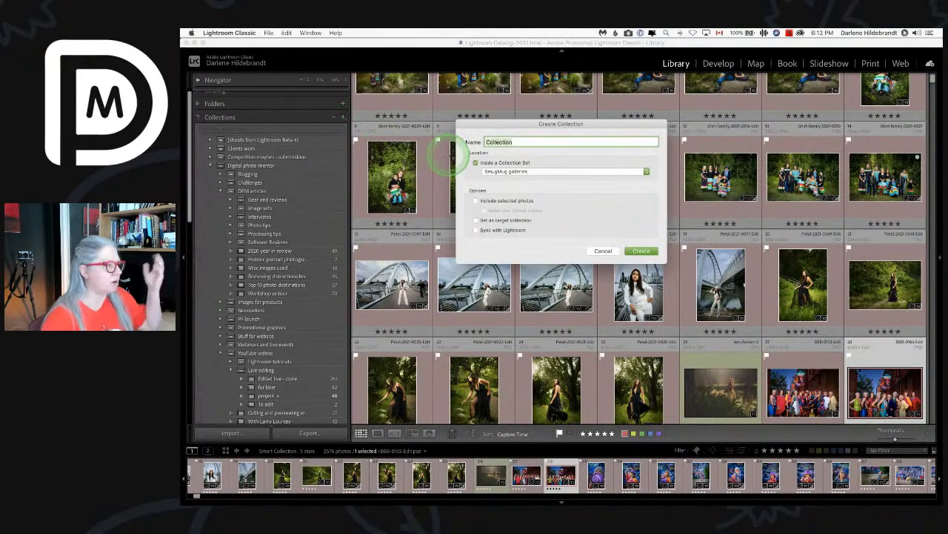
{"action": "type", "text": "Ed"}
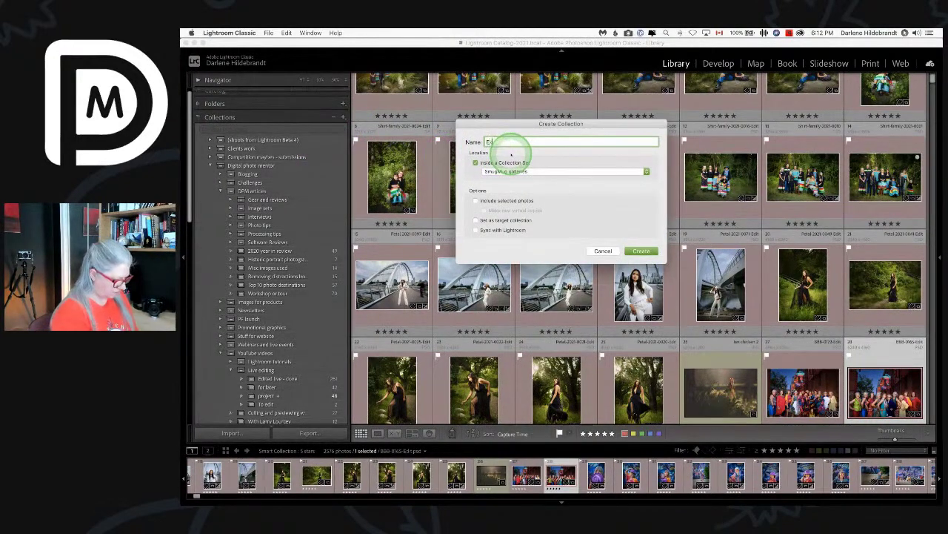
{"action": "type", "text": "posure"}
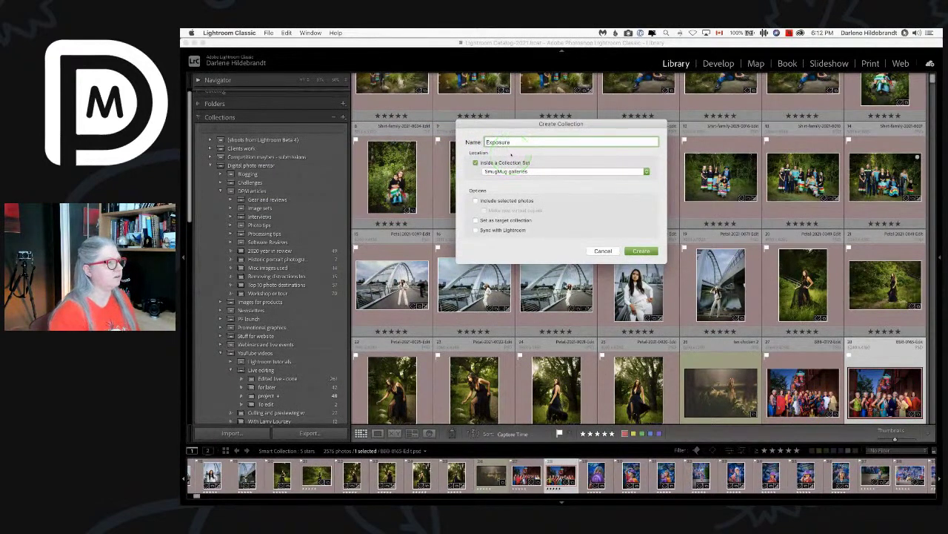
{"action": "left_click", "coordinate": [602, 251]}
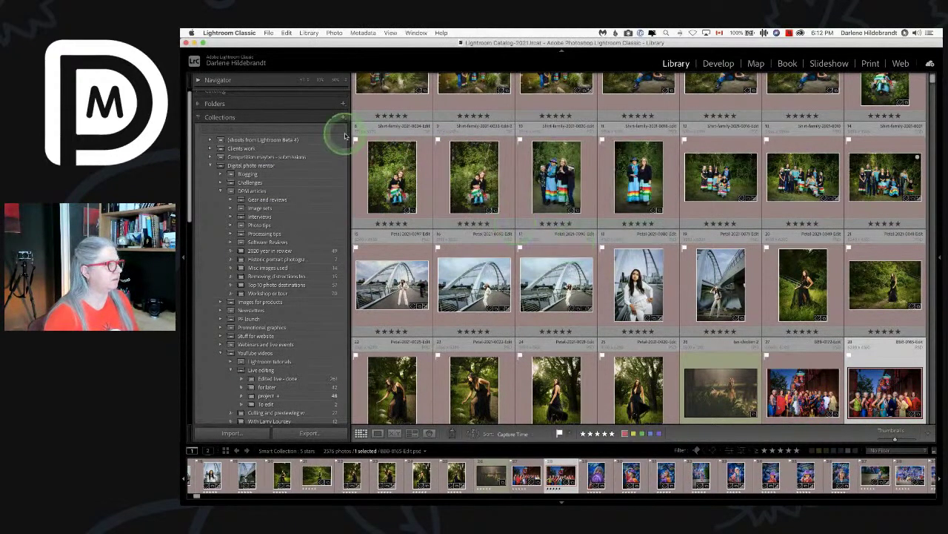
Step: Start a new collection named 'Exposure compensation' and choose DPM articles as its parent set
{"action": "left_click", "coordinate": [343, 119]}
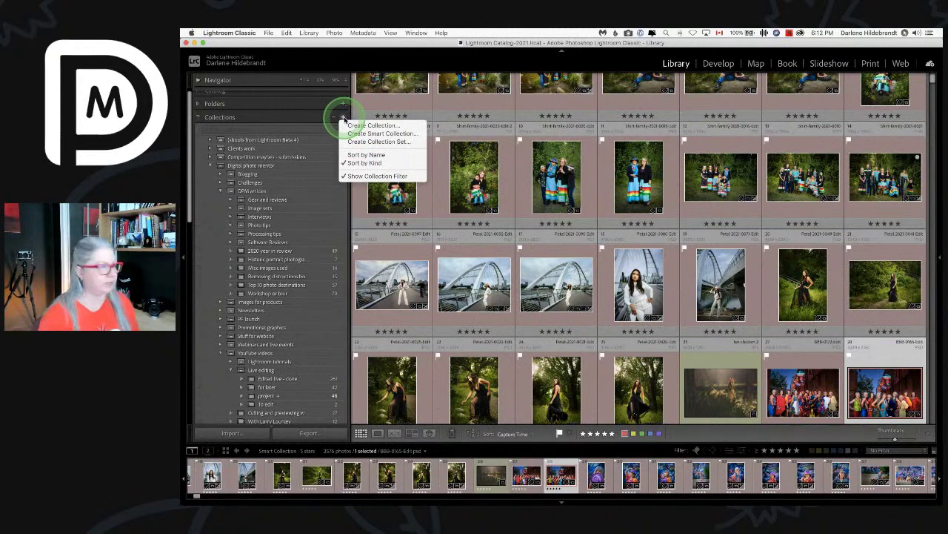
{"action": "left_click", "coordinate": [355, 125]}
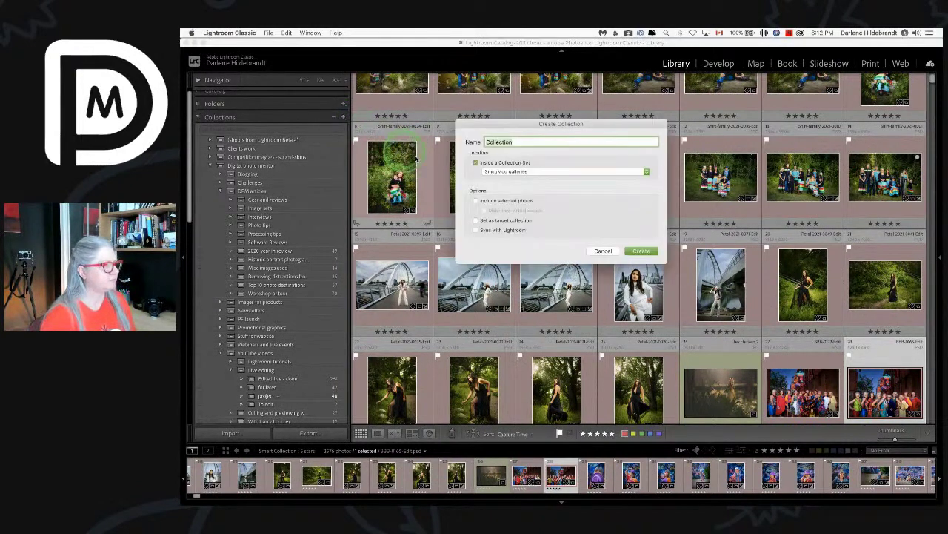
{"action": "type", "text": "Exposur"}
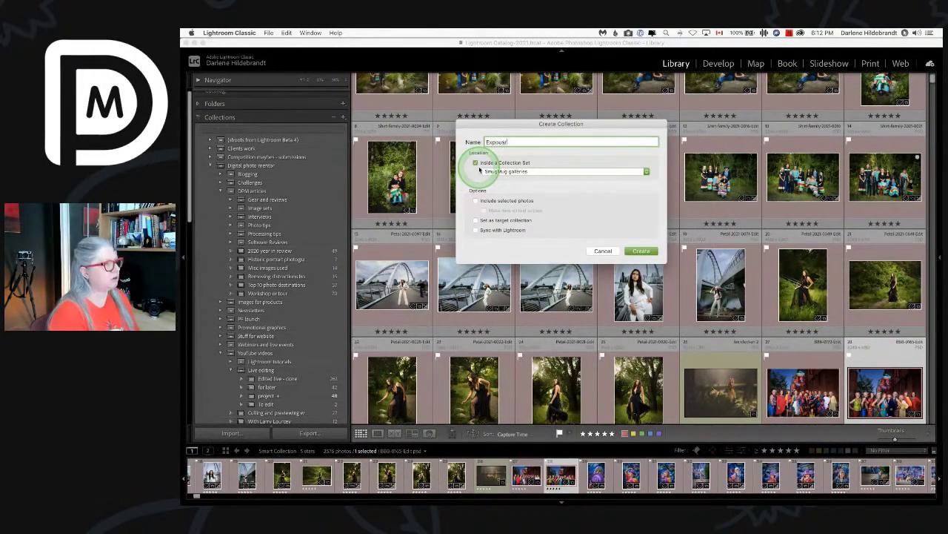
{"action": "type", "text": "e compensation"}
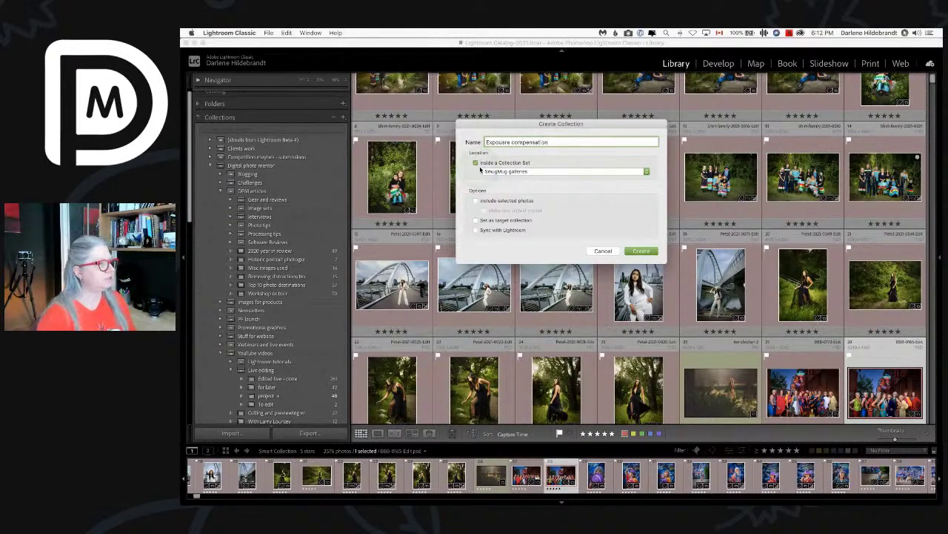
{"action": "left_click", "coordinate": [514, 171]}
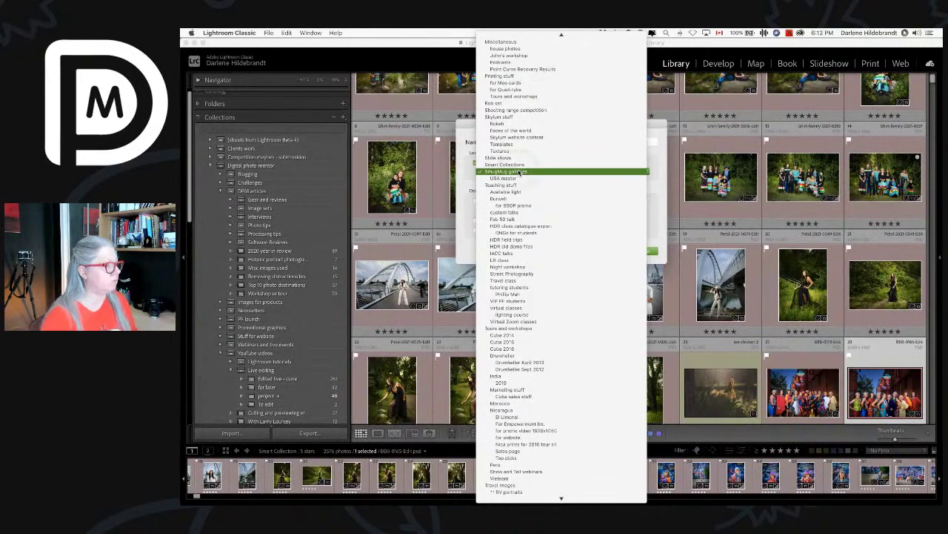
{"action": "scroll", "coordinate": [524, 181], "scroll_direction": "up", "scroll_amount": 10}
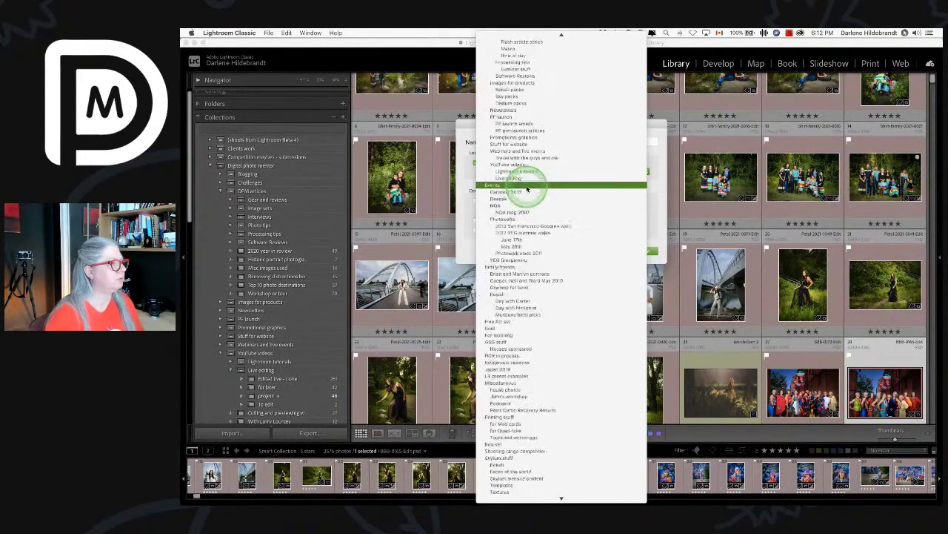
{"action": "scroll", "coordinate": [527, 190], "scroll_direction": "up", "scroll_amount": 8}
{"action": "left_click", "coordinate": [527, 189]}
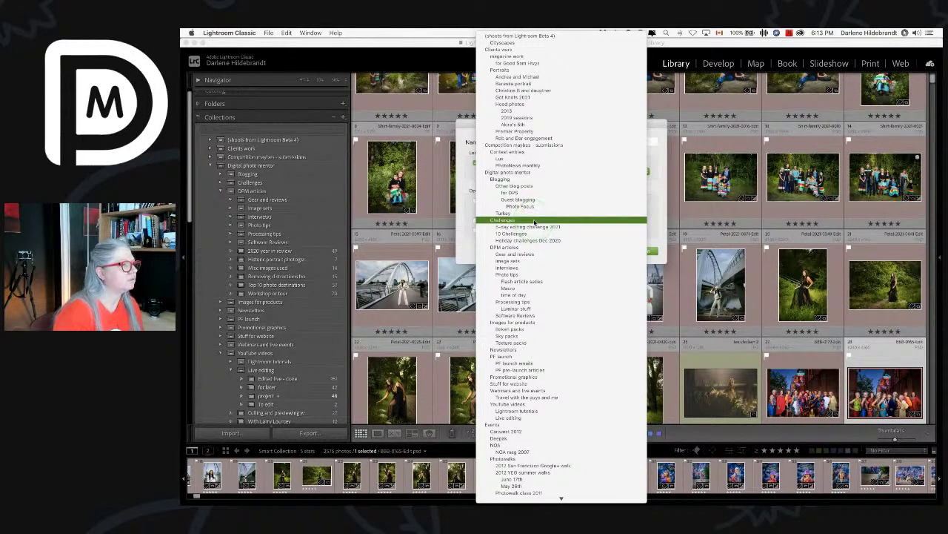
{"action": "left_click", "coordinate": [534, 221]}
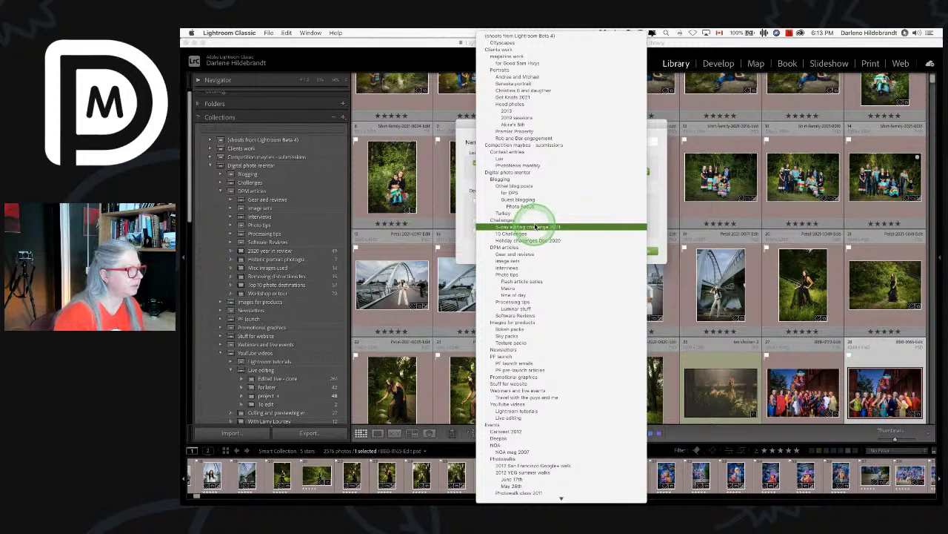
{"action": "left_click_drag", "start_coordinate": [535, 226], "coordinate": [507, 249]}
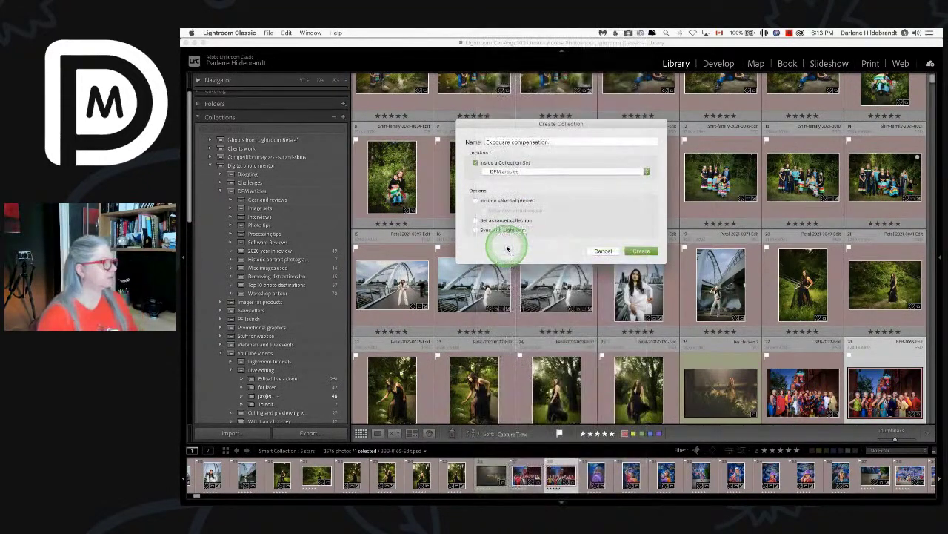
Step: Create the Exposure compensation collection, add a photo to it, and return to 5 stars
{"action": "left_click", "coordinate": [642, 252]}
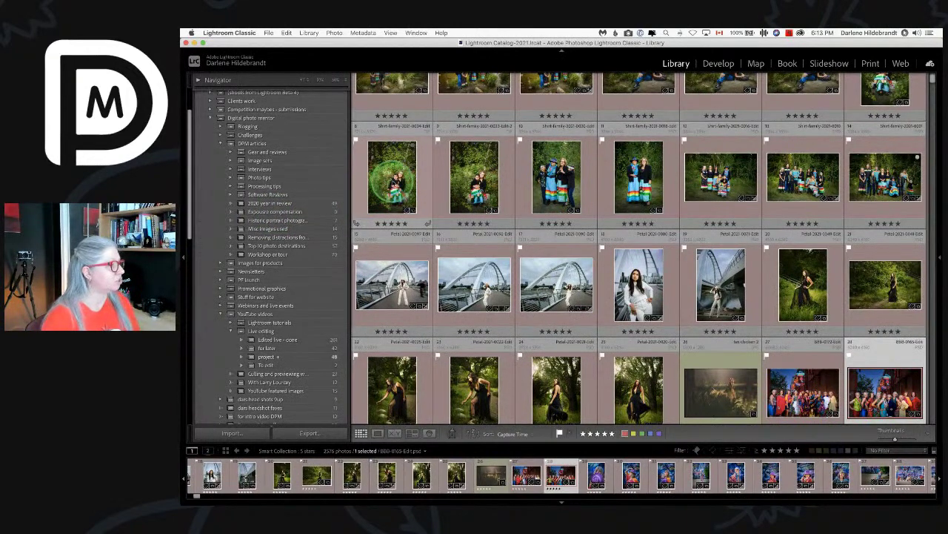
{"action": "left_click_drag", "start_coordinate": [394, 186], "coordinate": [311, 206]}
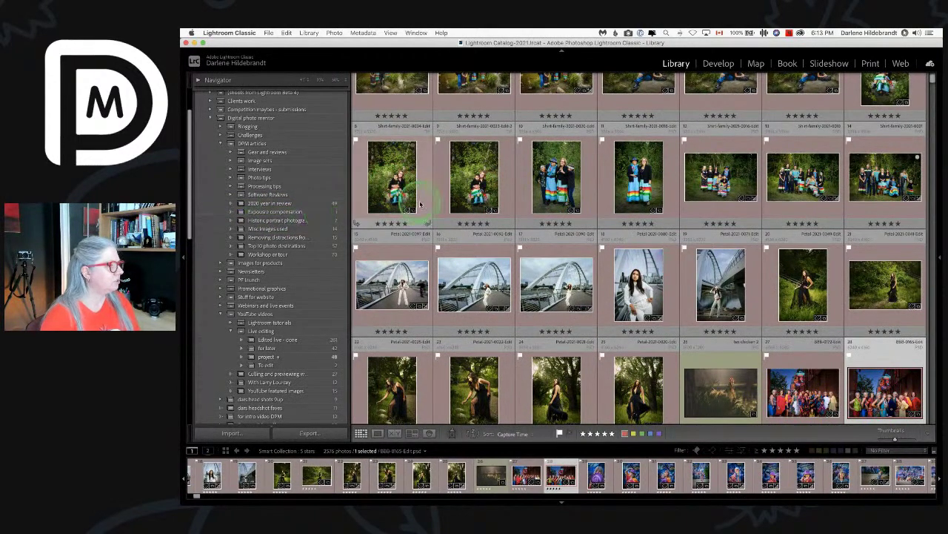
{"action": "left_click", "coordinate": [315, 213]}
{"action": "left_click", "coordinate": [315, 214]}
{"action": "key", "text": "super+z"}
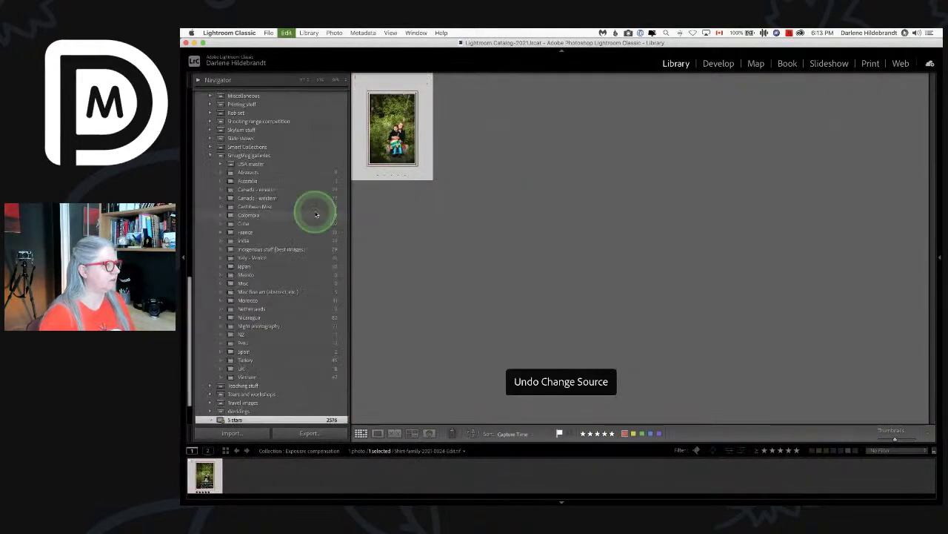
{"action": "scroll", "coordinate": [315, 214], "scroll_direction": "up", "scroll_amount": 1}
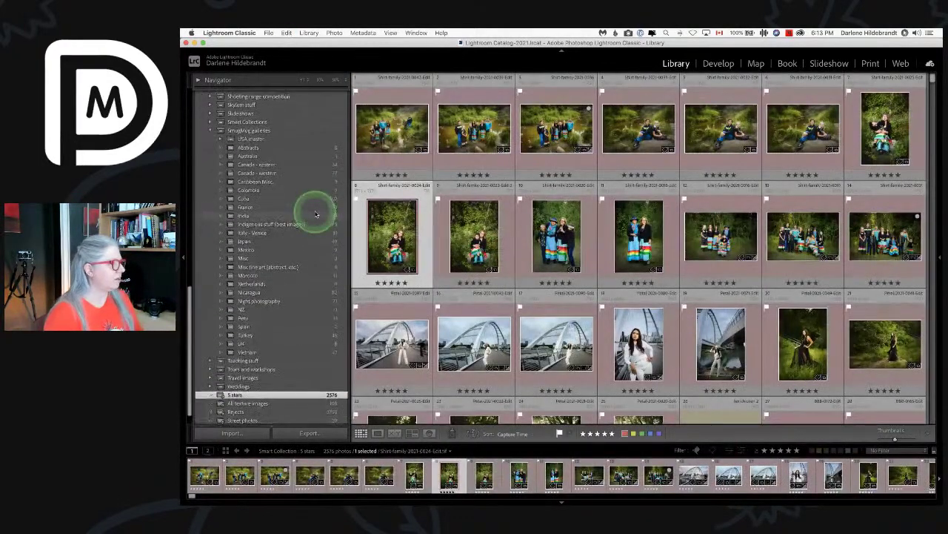
Step: Check a photo's collection membership and jump to the Shirt family picks collection
{"action": "right_click", "coordinate": [386, 138]}
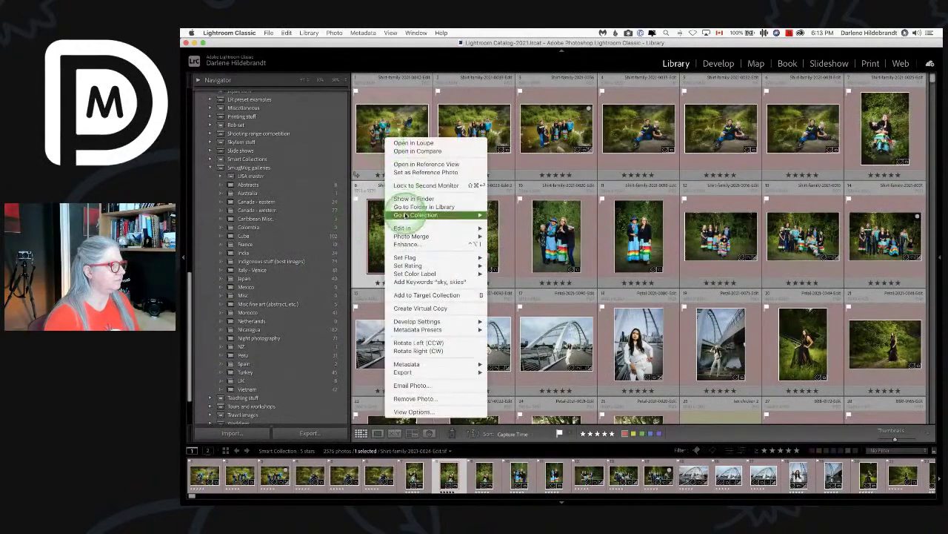
{"action": "mouse_move", "coordinate": [474, 215]}
{"action": "left_click", "coordinate": [530, 222]}
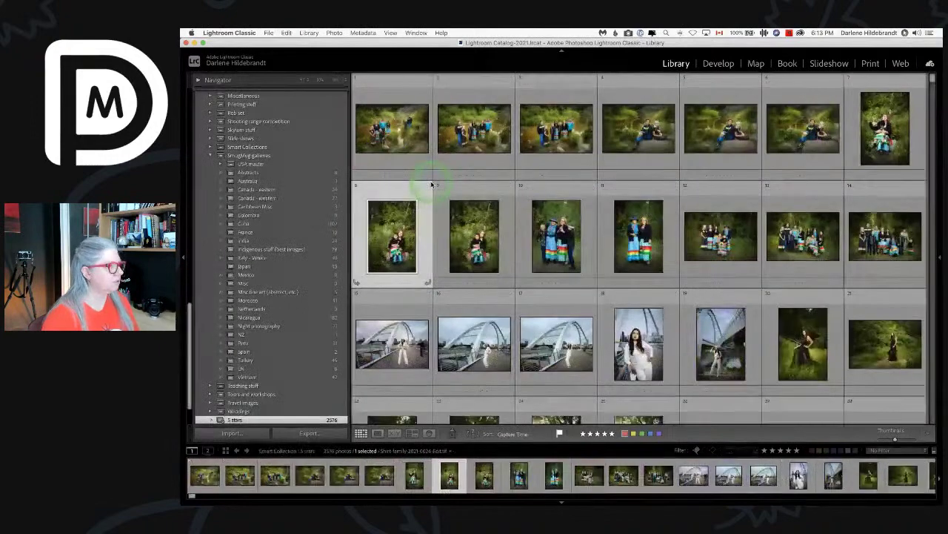
{"action": "scroll", "coordinate": [432, 183], "scroll_direction": "down", "scroll_amount": 2}
{"action": "scroll", "coordinate": [432, 184], "scroll_direction": "up", "scroll_amount": 2}
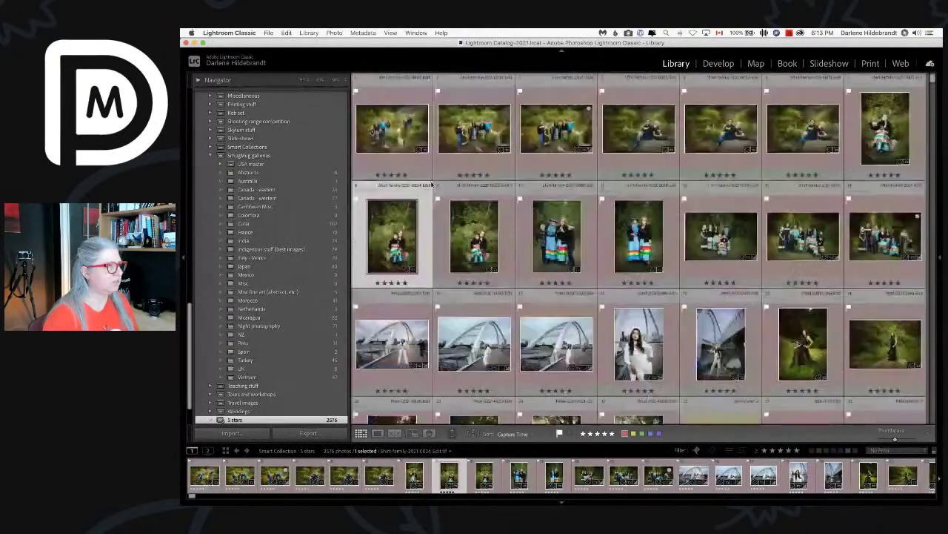
Step: Select the first grid photo and check its collections without jumping anywhere
{"action": "right_click", "coordinate": [387, 118]}
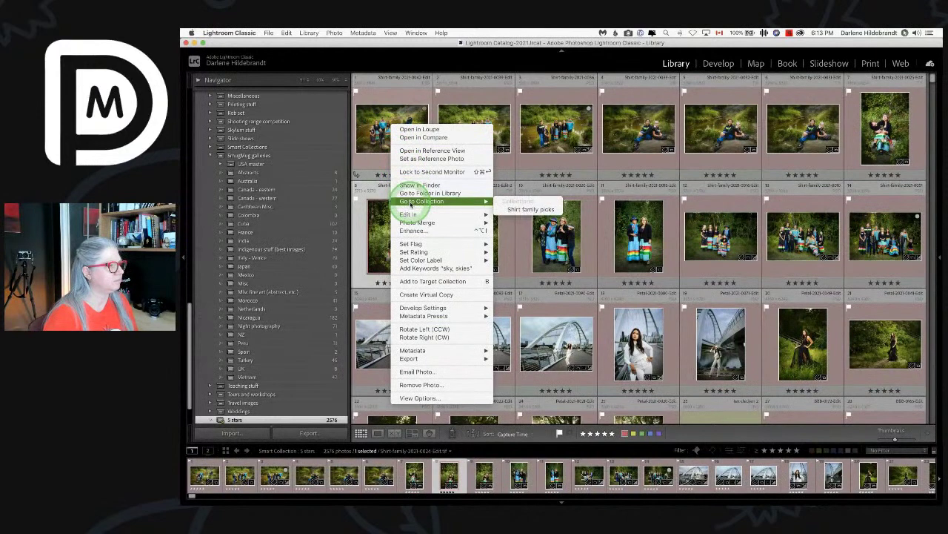
{"action": "left_click", "coordinate": [403, 108]}
{"action": "left_click", "coordinate": [404, 98]}
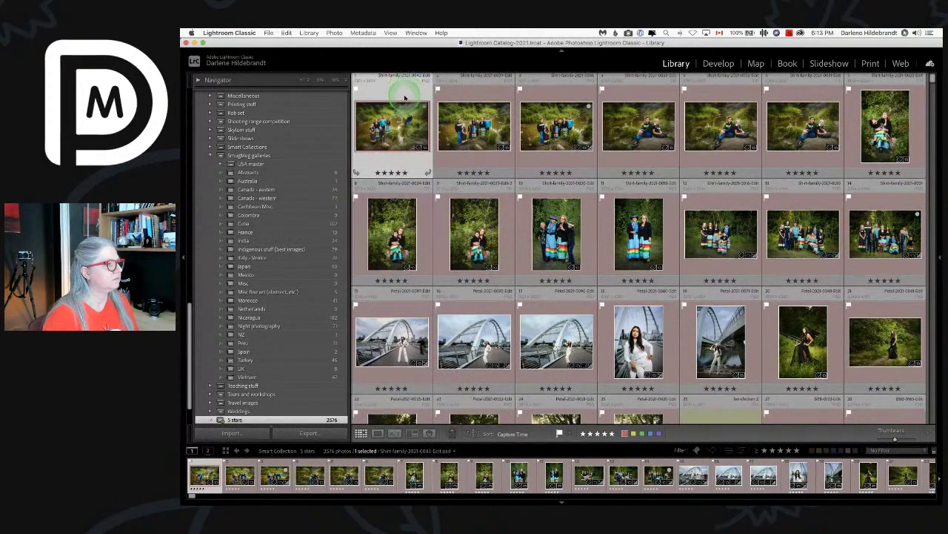
{"action": "right_click", "coordinate": [405, 97]}
{"action": "mouse_move", "coordinate": [438, 172]}
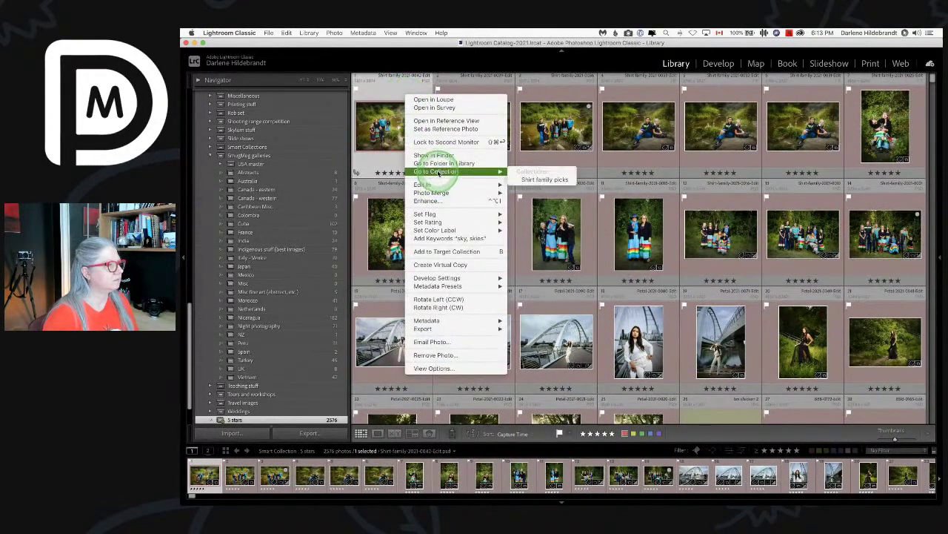
{"action": "left_click", "coordinate": [284, 226]}
{"action": "scroll", "coordinate": [289, 222], "scroll_direction": "up", "scroll_amount": 10}
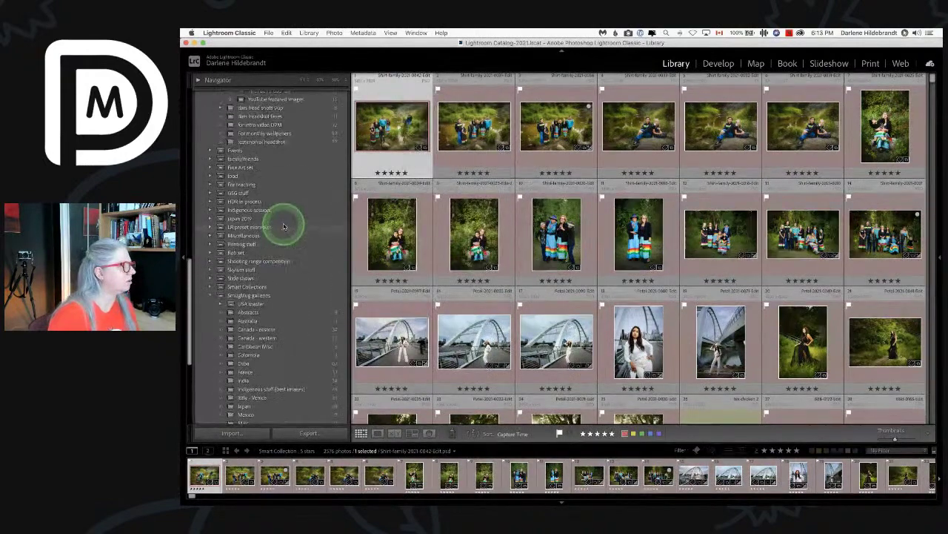
Step: Open the project collection and inspect photo 10 and the dancer photo in cell 11
{"action": "left_click", "coordinate": [301, 208]}
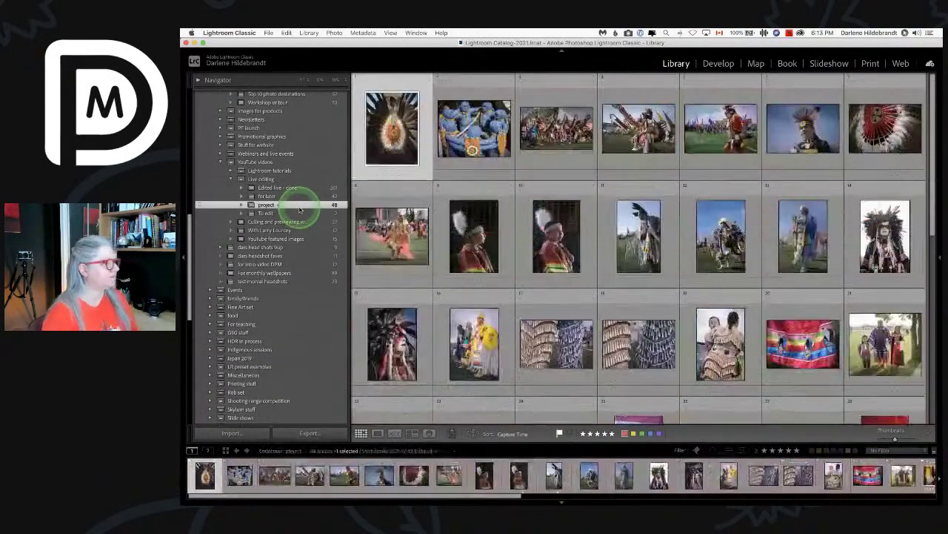
{"action": "scroll", "coordinate": [300, 214], "scroll_direction": "up", "scroll_amount": 2}
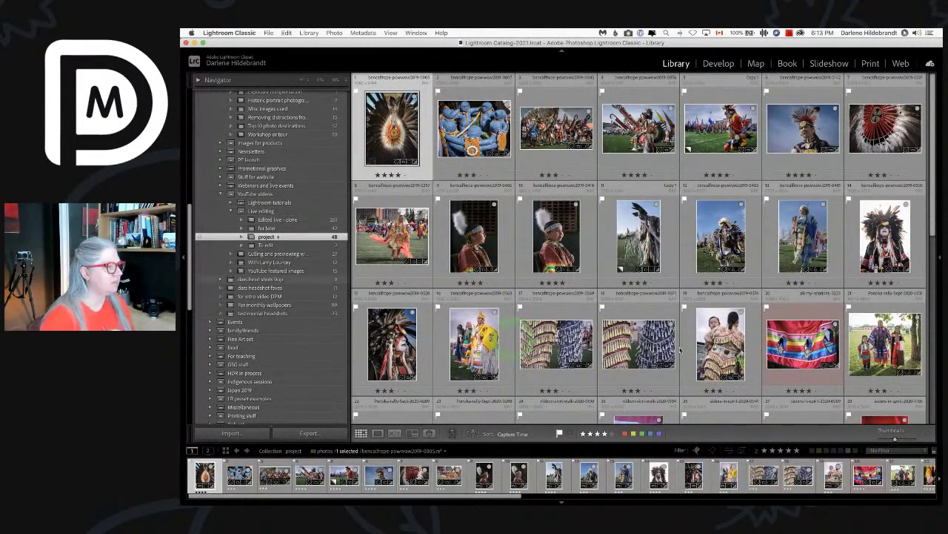
{"action": "left_click", "coordinate": [554, 285]}
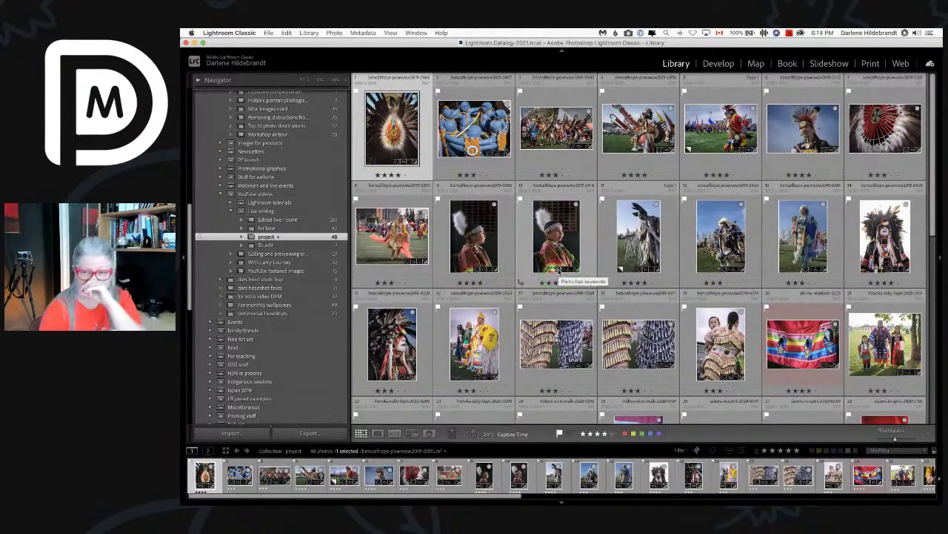
{"action": "left_click", "coordinate": [565, 271]}
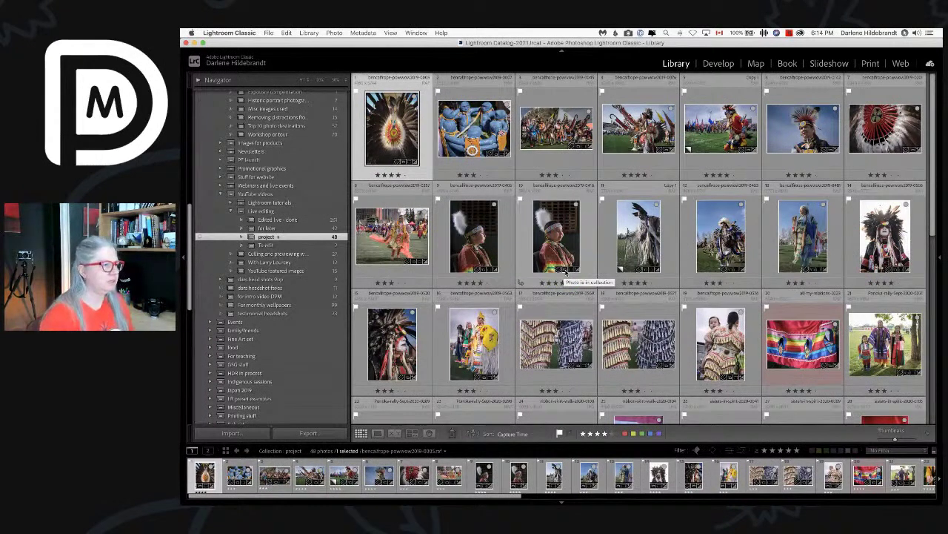
{"action": "left_click", "coordinate": [667, 264]}
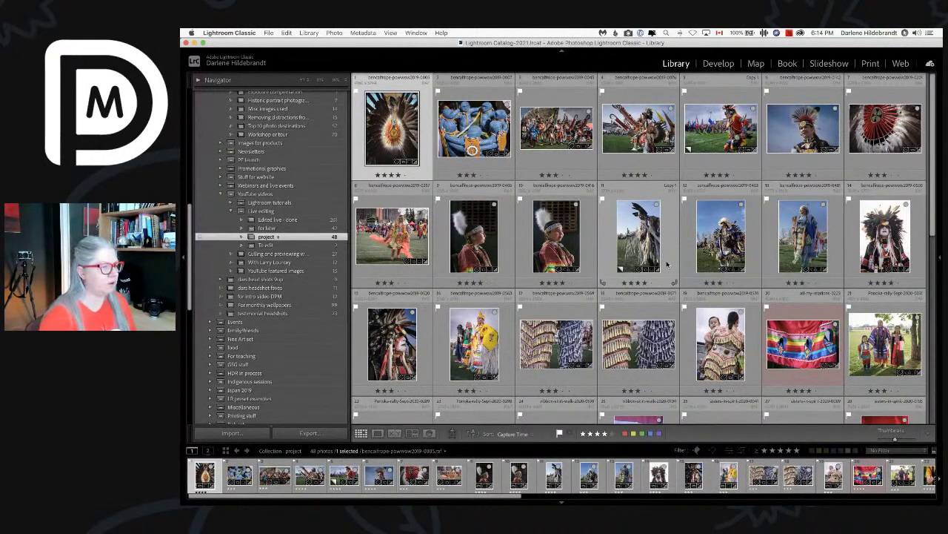
{"action": "left_click", "coordinate": [671, 218]}
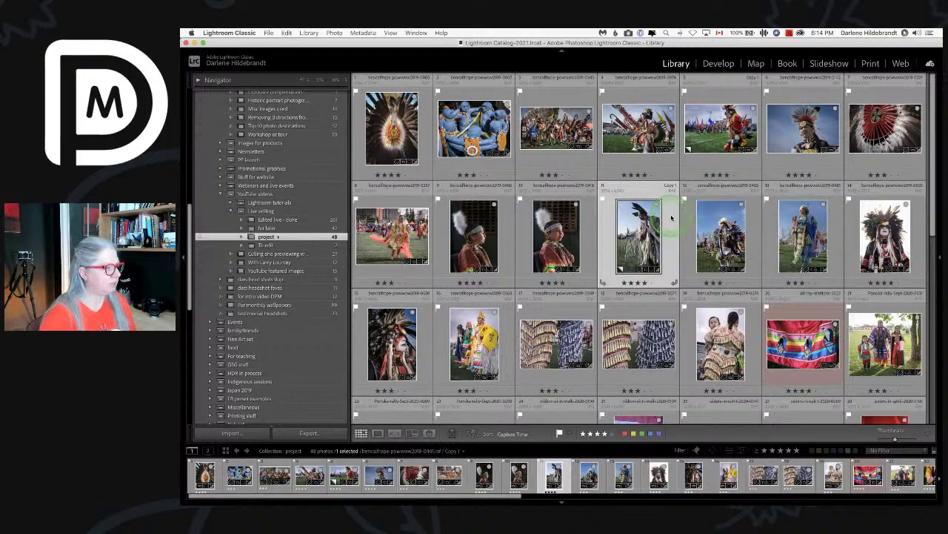
Step: Open the third photo, the pow wow dancers, full size in Loupe
{"action": "scroll", "coordinate": [671, 217], "scroll_direction": "down", "scroll_amount": 3}
{"action": "scroll", "coordinate": [671, 217], "scroll_direction": "down", "scroll_amount": 4}
{"action": "scroll", "coordinate": [671, 218], "scroll_direction": "up", "scroll_amount": 7}
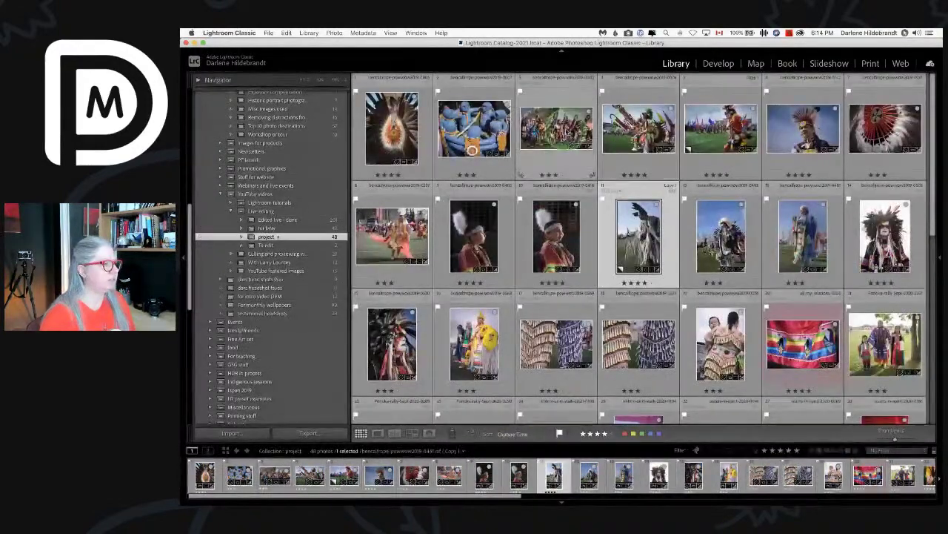
{"action": "double_click", "coordinate": [574, 132]}
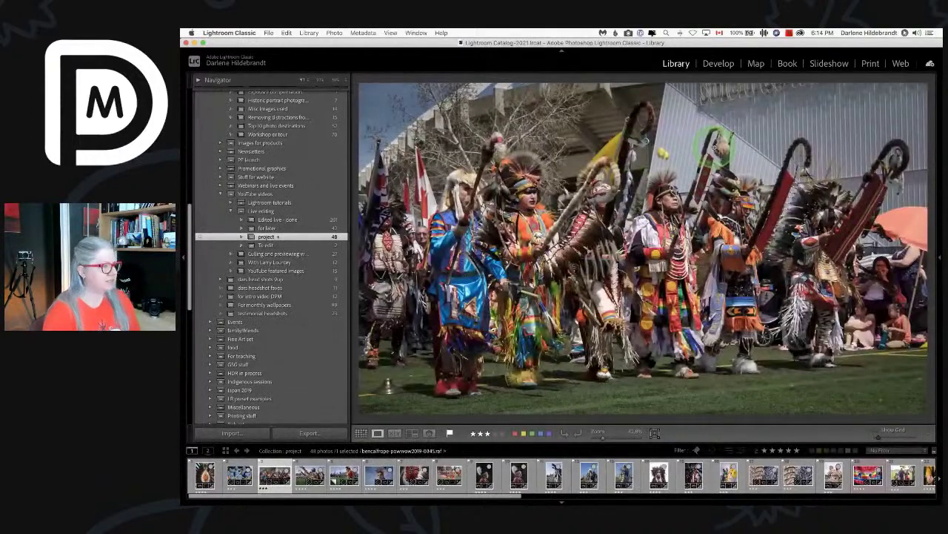
Step: Step through the fourth to sixth photos, switching between Loupe and Grid with E and G
{"action": "key", "text": "Right"}
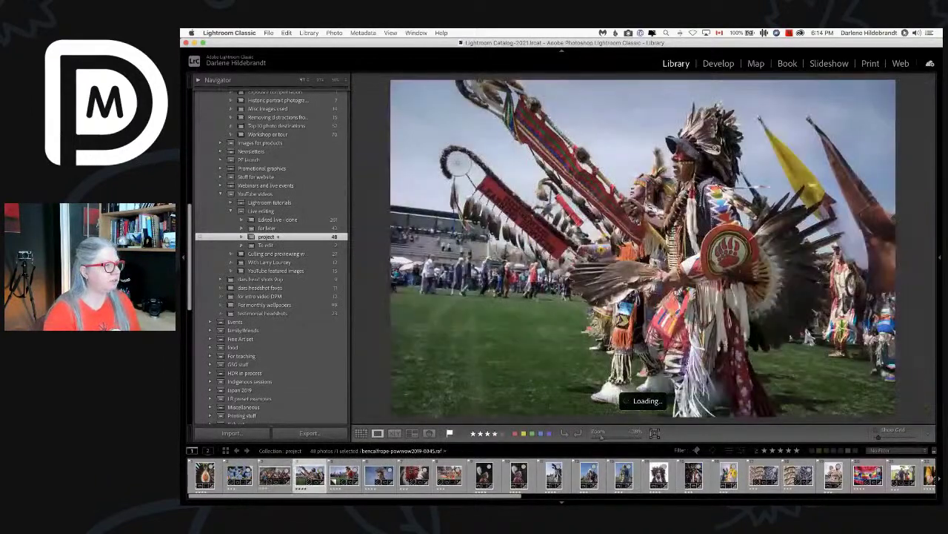
{"action": "key", "text": "Left"}
{"action": "key", "text": "Right"}
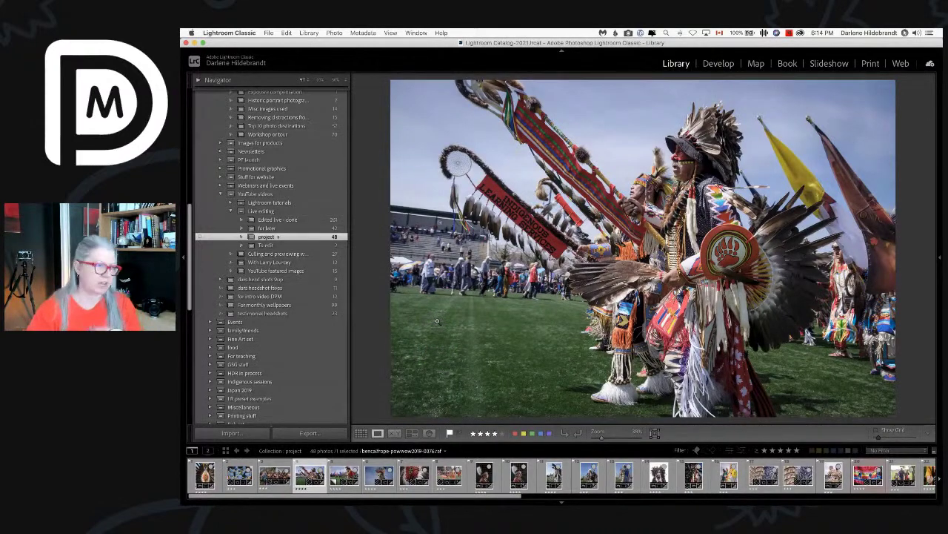
{"action": "key", "text": "g"}
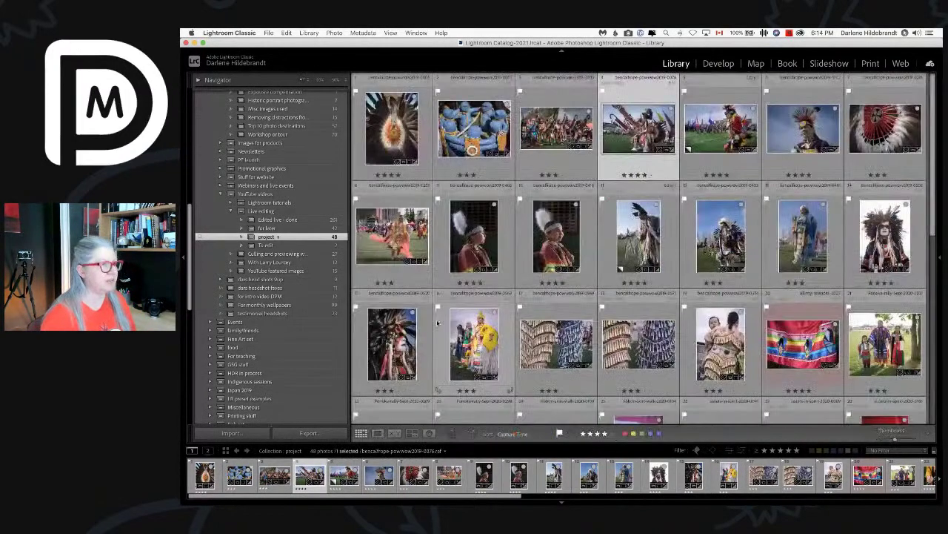
{"action": "key", "text": "Right"}
{"action": "key", "text": "e"}
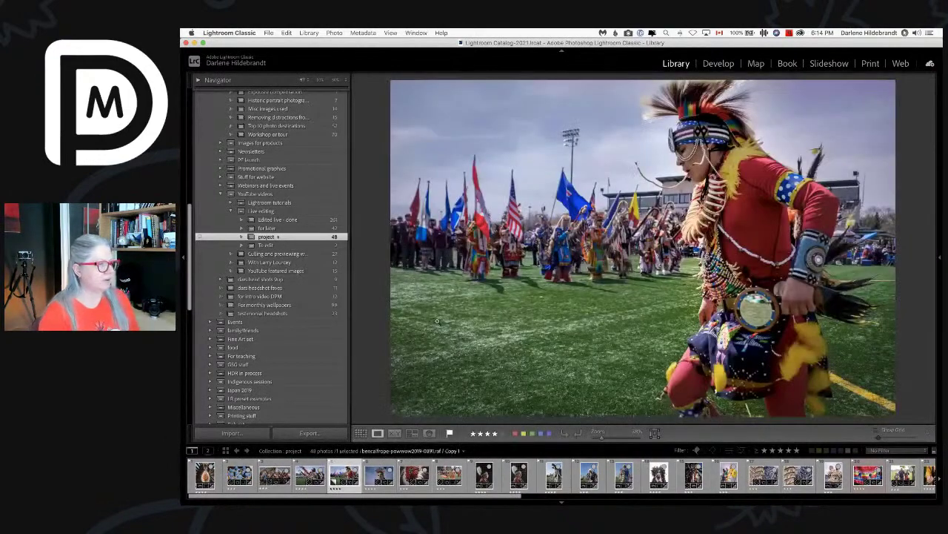
{"action": "key", "text": "Right"}
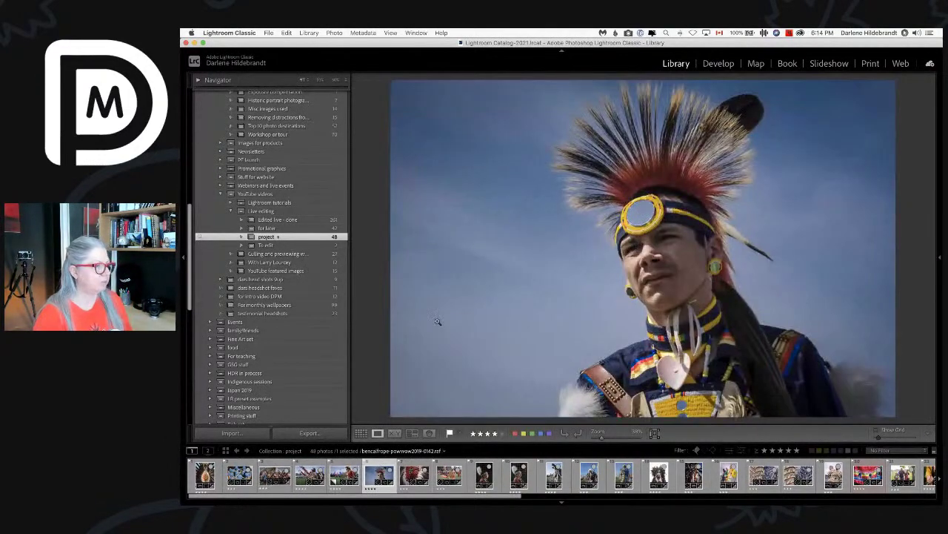
{"action": "key", "text": "g"}
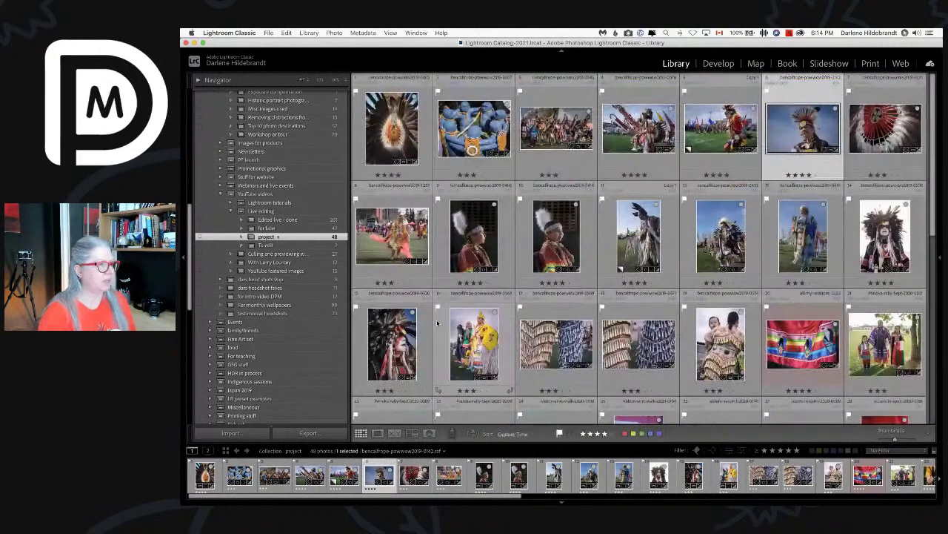
{"action": "key", "text": "Left"}
{"action": "key", "text": "Right"}
{"action": "key", "text": "e"}
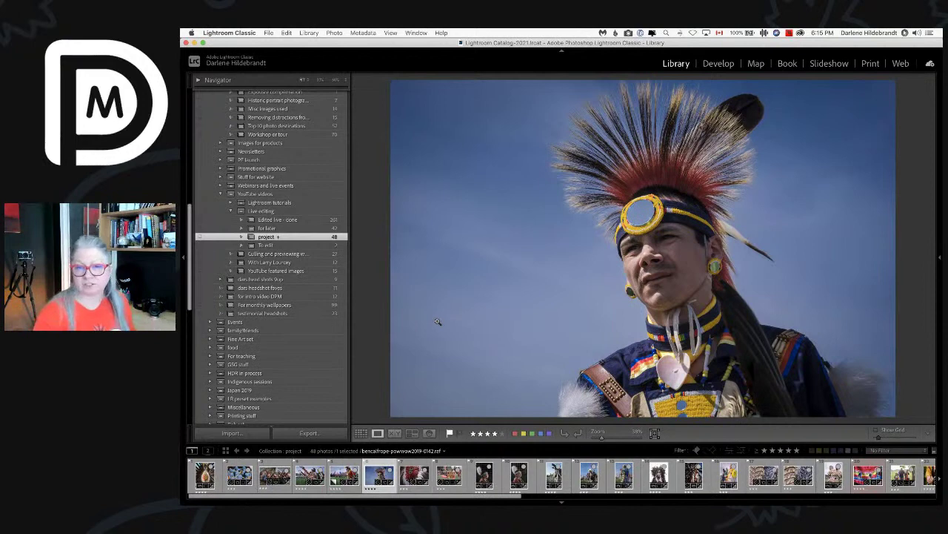
Step: Browse to the feather bustle photo, then open the red ribbon-skirt and yellow medicine-wheel photos full size
{"action": "key", "text": "Right"}
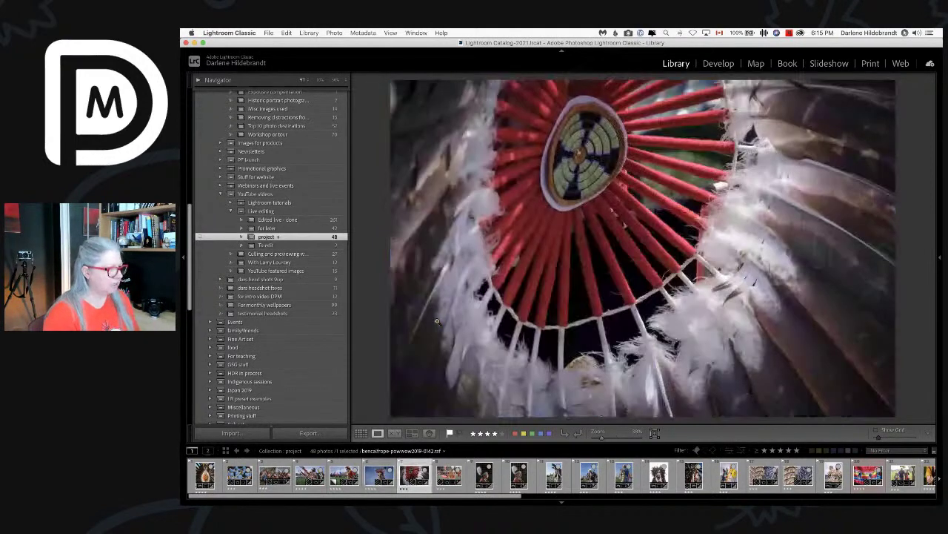
{"action": "key", "text": "Right"}
{"action": "key", "text": "Right"}
{"action": "key", "text": "Right"}
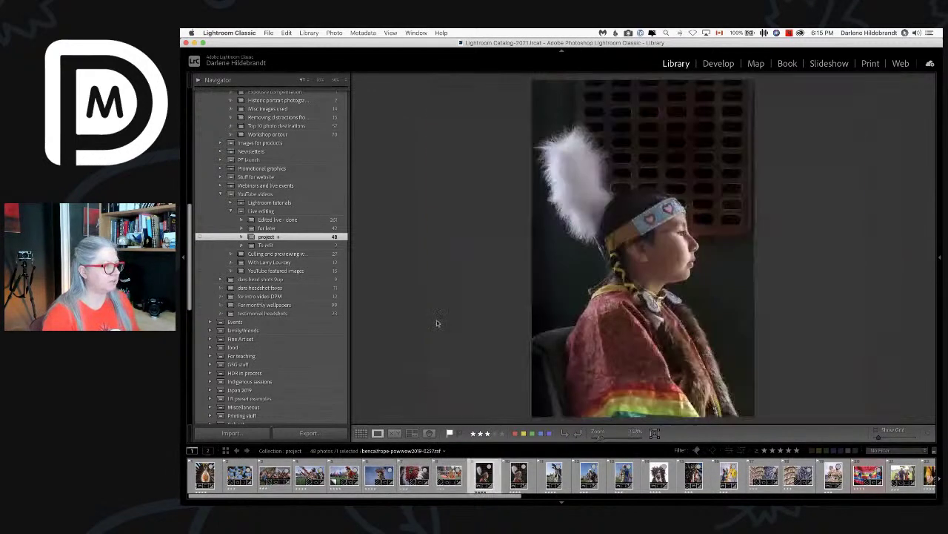
{"action": "key", "text": "Left"}
{"action": "key", "text": "Left"}
{"action": "key", "text": "Left"}
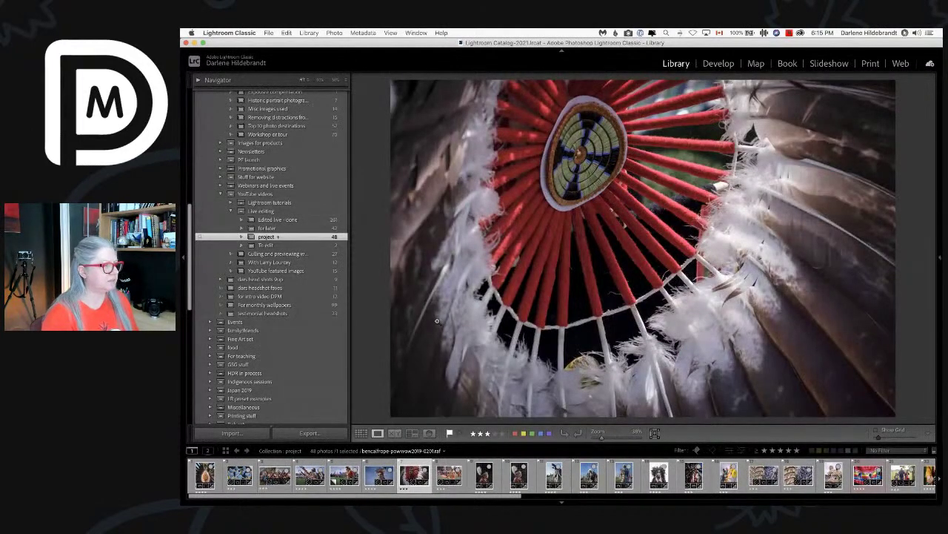
{"action": "key", "text": "g"}
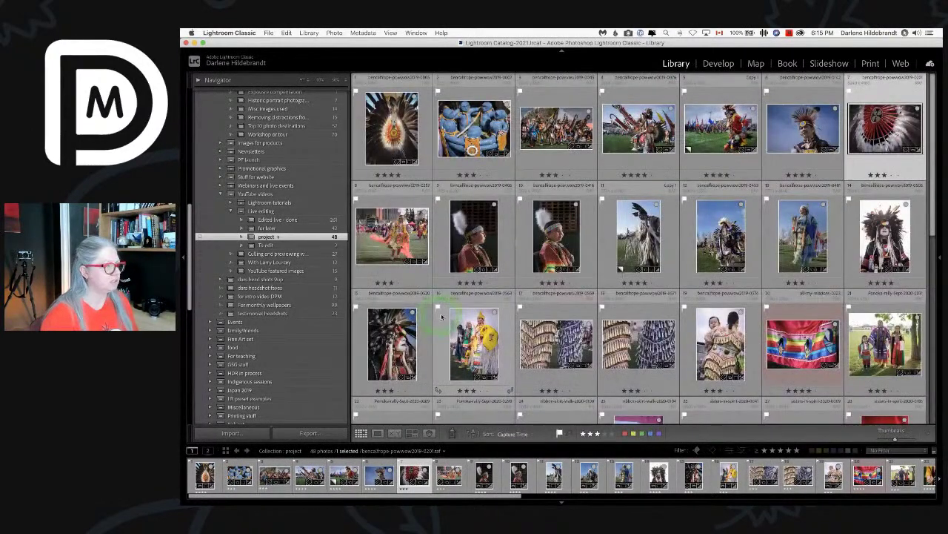
{"action": "scroll", "coordinate": [442, 317], "scroll_direction": "down", "scroll_amount": 1}
{"action": "double_click", "coordinate": [789, 313]}
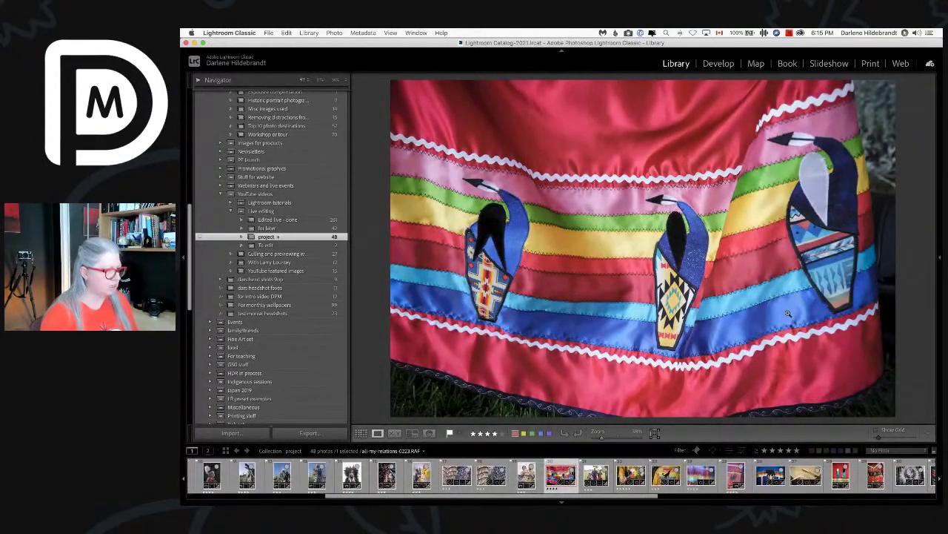
{"action": "key", "text": "g"}
{"action": "scroll", "coordinate": [469, 378], "scroll_direction": "down", "scroll_amount": 5}
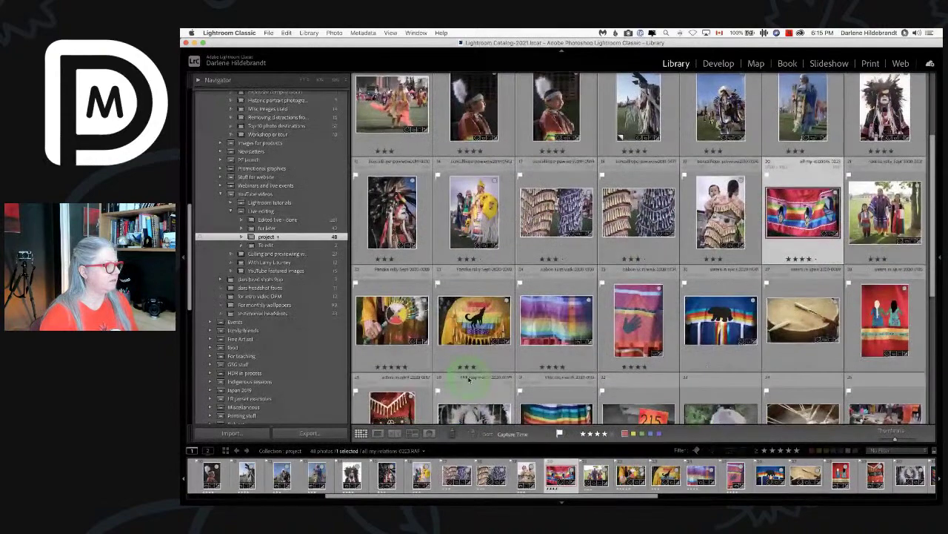
{"action": "double_click", "coordinate": [399, 337]}
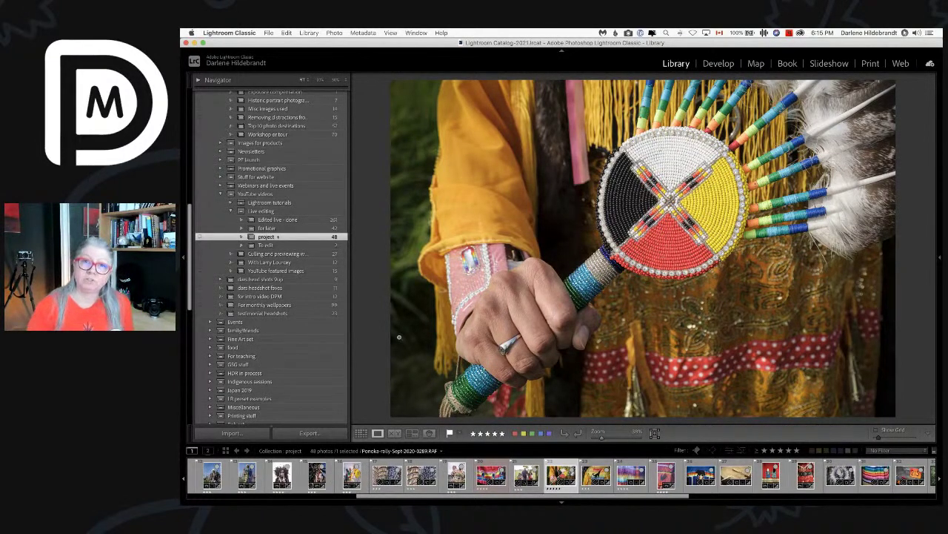
Step: Return to Grid view and scroll to the last row of the project collection and back up
{"action": "key", "text": "g"}
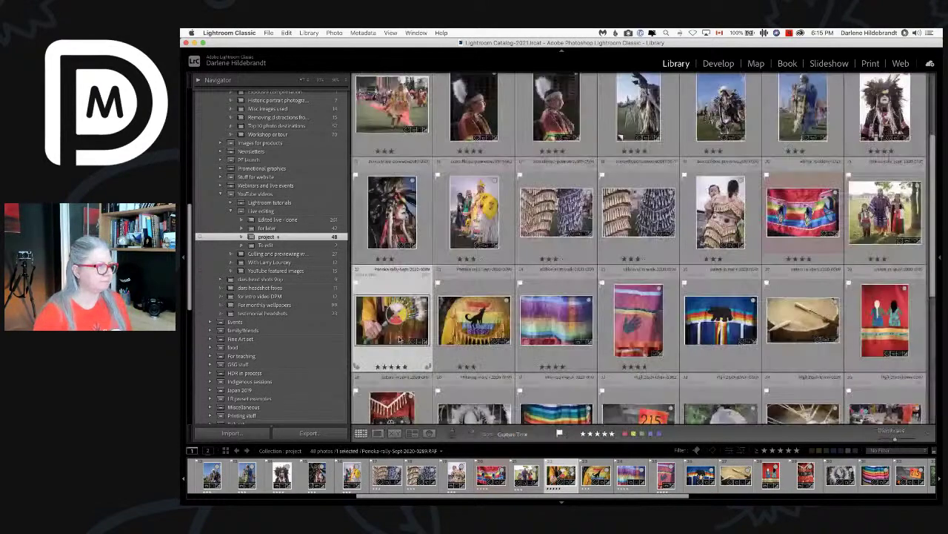
{"action": "scroll", "coordinate": [399, 338], "scroll_direction": "down", "scroll_amount": 5}
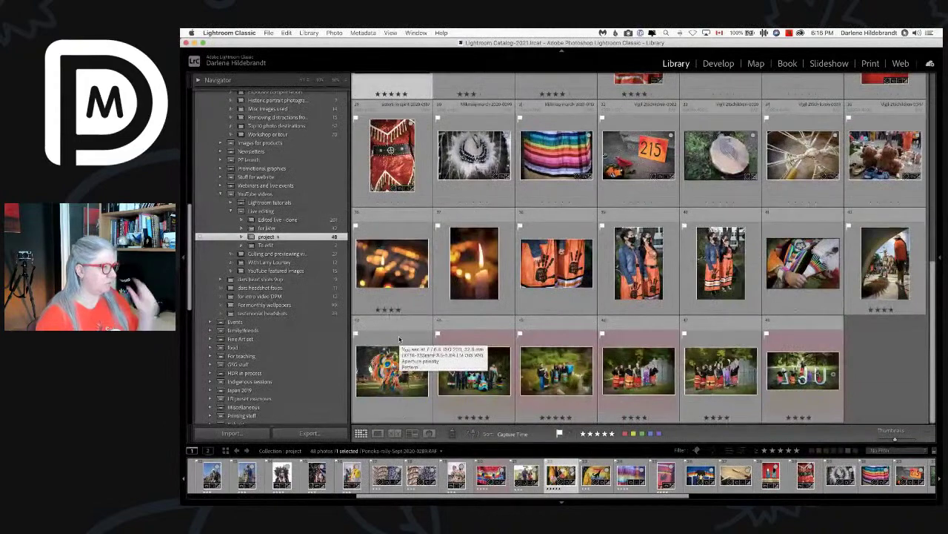
{"action": "scroll", "coordinate": [398, 339], "scroll_direction": "up", "scroll_amount": 6}
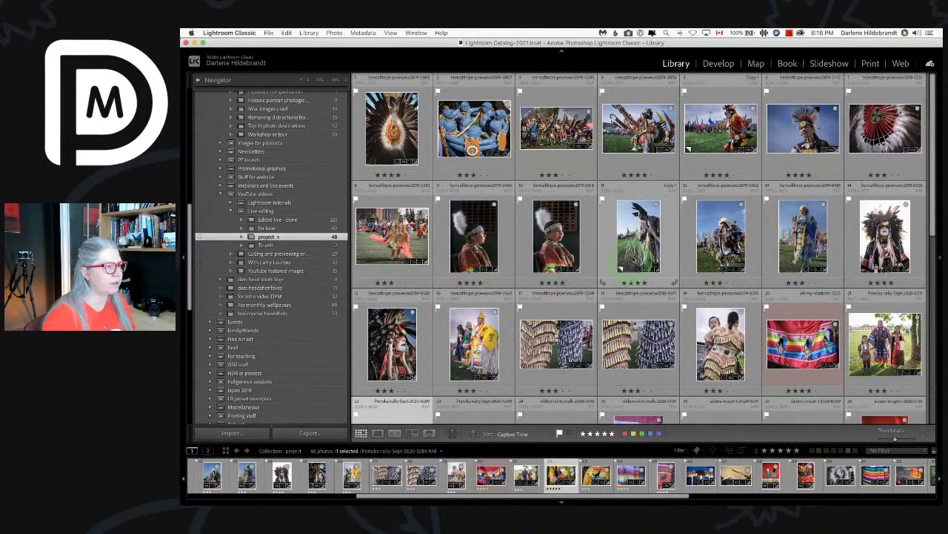
Step: Move the red feather-bustle photo into third place in the grid
{"action": "left_click_drag", "start_coordinate": [543, 173], "coordinate": [511, 133]}
{"action": "scroll", "coordinate": [511, 133], "scroll_direction": "down", "scroll_amount": 1}
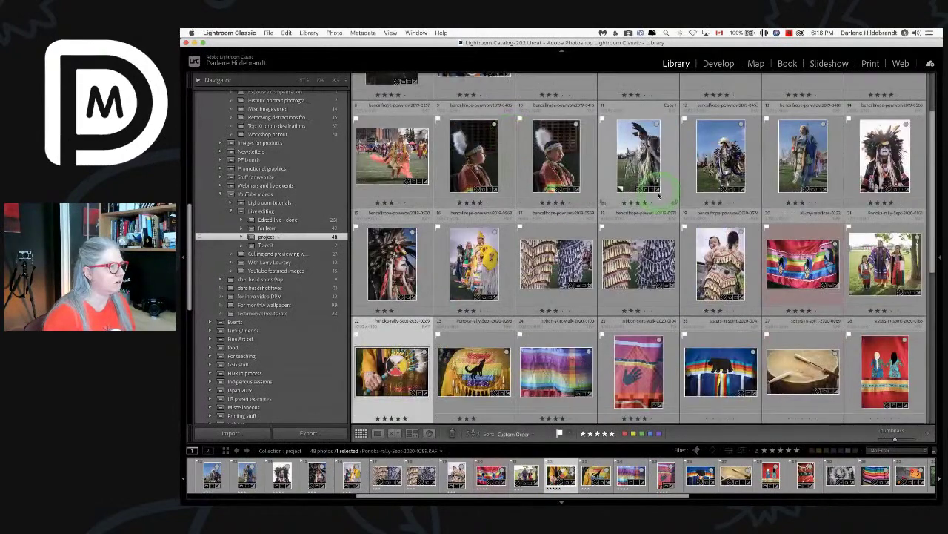
{"action": "scroll", "coordinate": [601, 220], "scroll_direction": "up", "scroll_amount": 1}
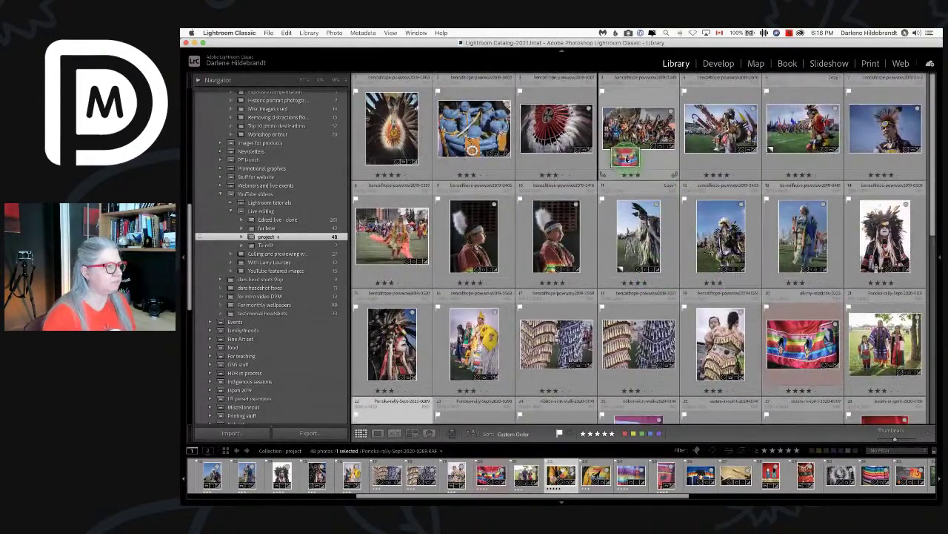
{"action": "scroll", "coordinate": [626, 159], "scroll_direction": "down", "scroll_amount": 1}
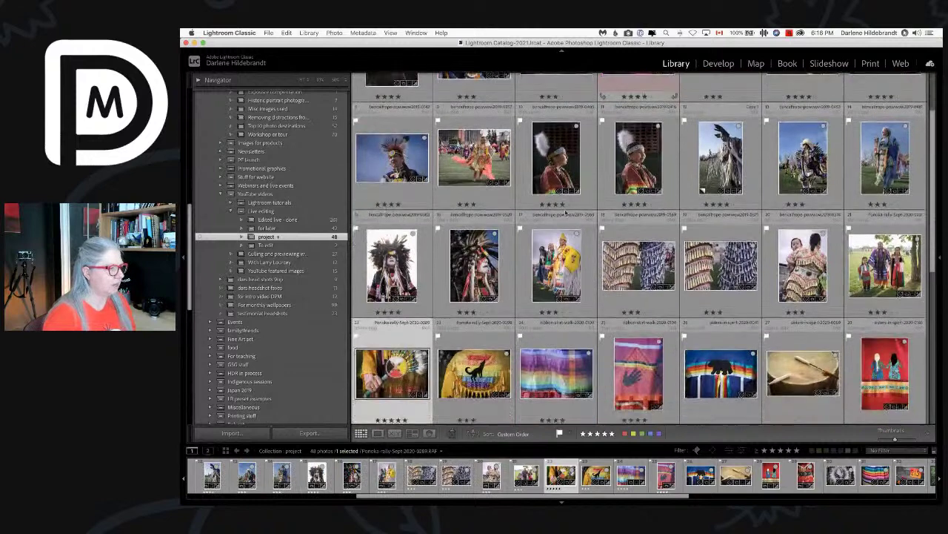
Step: Select fifteen photos, from wolf-on-yellow through the candle and hand shots, and drag them after the flag photo
{"action": "left_click", "coordinate": [478, 374], "text": "super"}
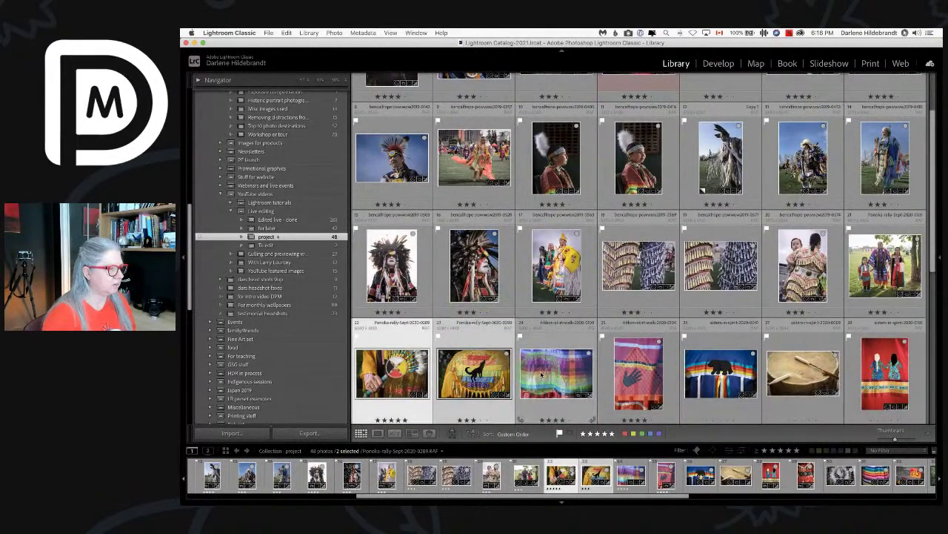
{"action": "left_click", "coordinate": [556, 371], "text": "super"}
{"action": "left_click", "coordinate": [655, 372], "text": "super"}
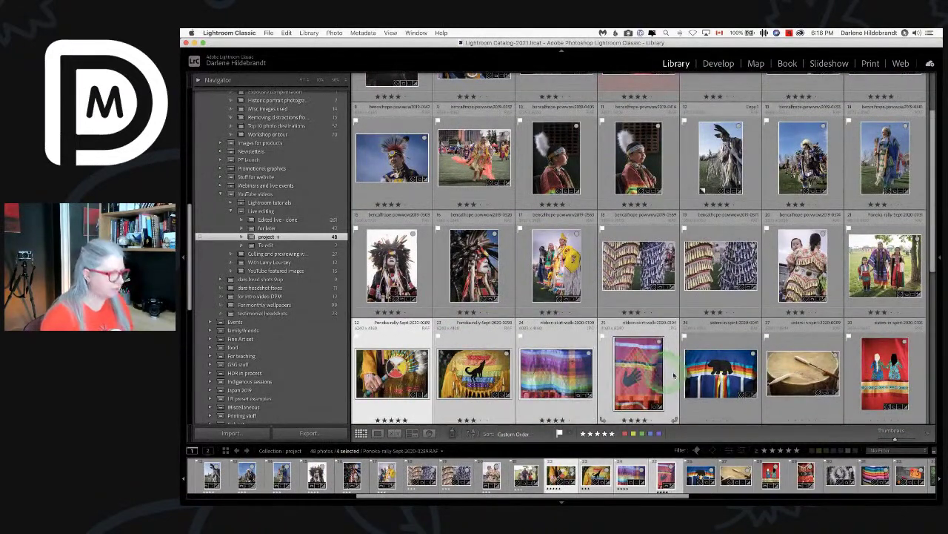
{"action": "left_click", "coordinate": [722, 370], "text": "super"}
{"action": "left_click", "coordinate": [816, 359], "text": "super"}
{"action": "left_click", "coordinate": [883, 371], "text": "super"}
{"action": "scroll", "coordinate": [826, 293], "scroll_direction": "down", "scroll_amount": 2}
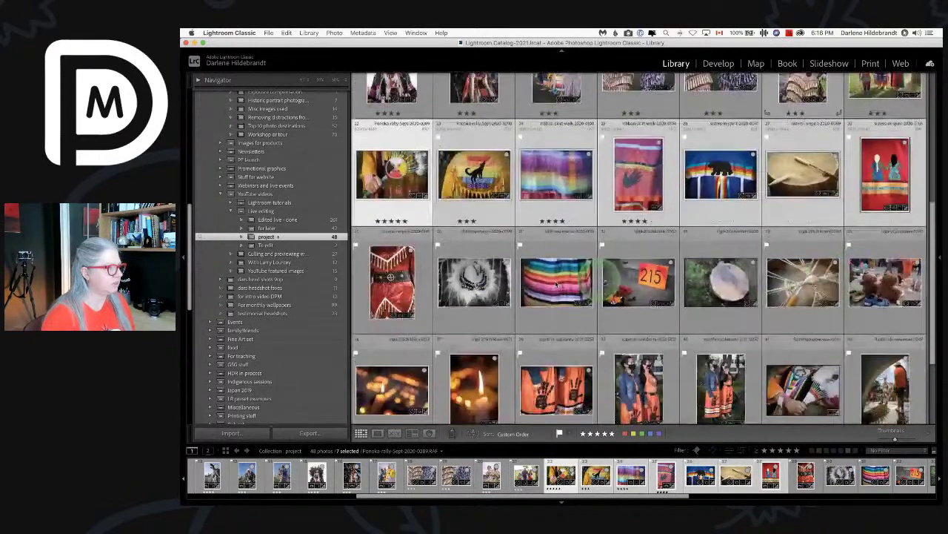
{"action": "left_click", "coordinate": [392, 282], "text": "super"}
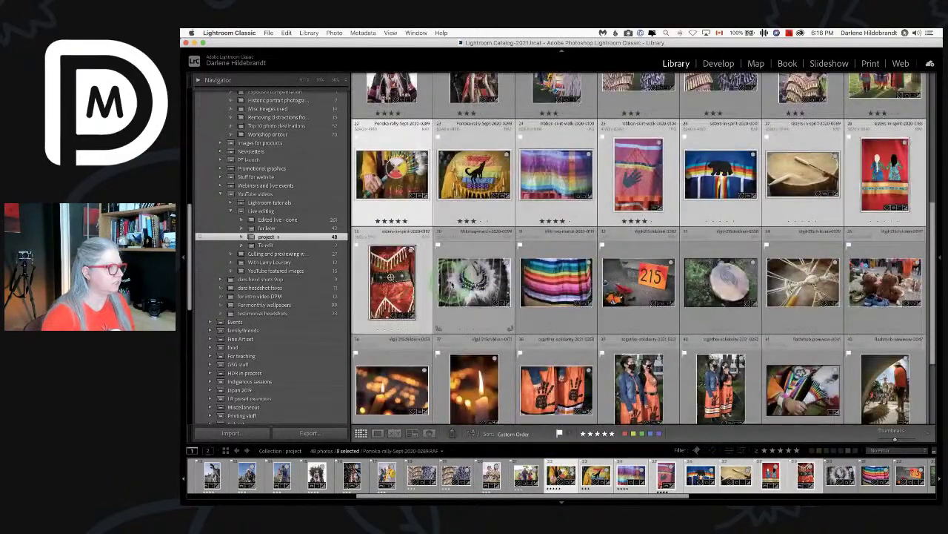
{"action": "left_click", "coordinate": [475, 282], "text": "super"}
{"action": "left_click", "coordinate": [556, 281], "text": "super"}
{"action": "left_click", "coordinate": [634, 285], "text": "super"}
{"action": "left_click", "coordinate": [704, 281], "text": "super"}
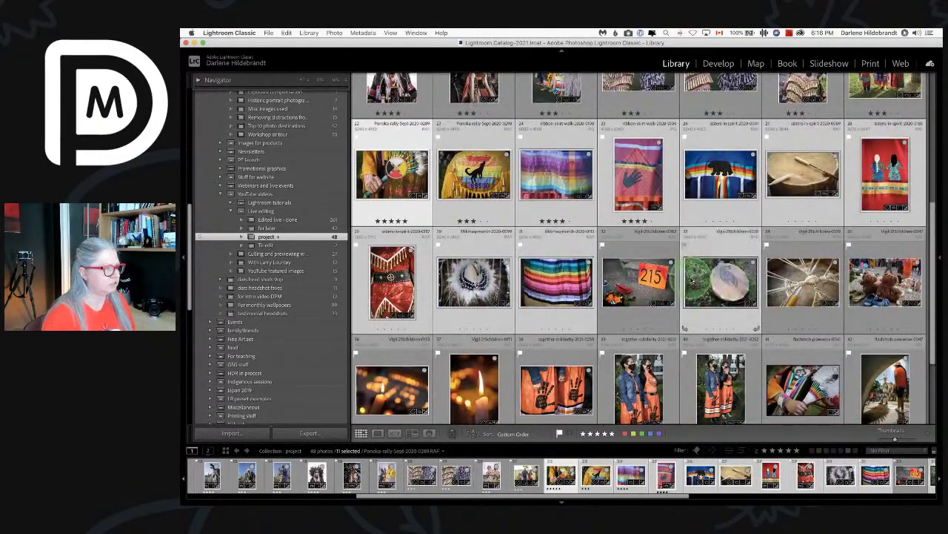
{"action": "scroll", "coordinate": [786, 280], "scroll_direction": "down", "scroll_amount": 2}
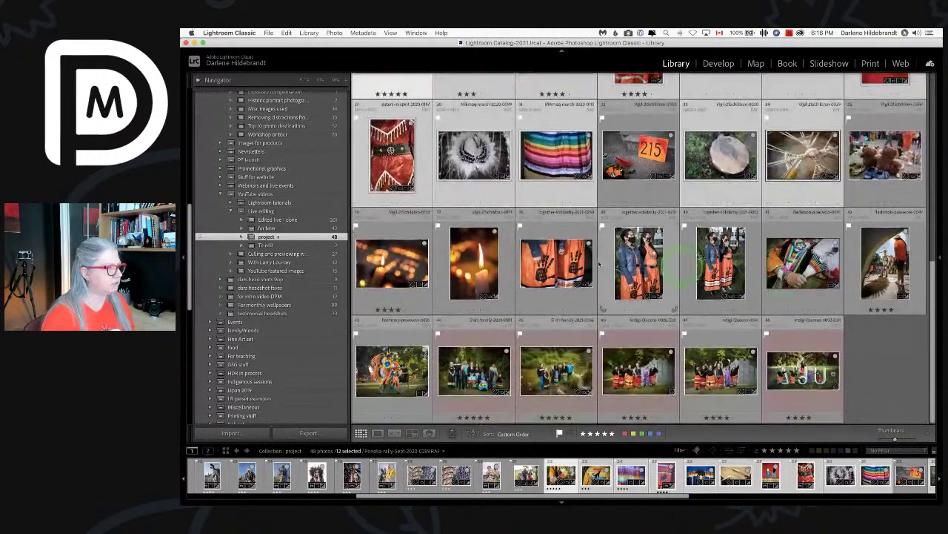
{"action": "left_click", "coordinate": [392, 267], "text": "super"}
{"action": "left_click", "coordinate": [474, 266], "text": "super"}
{"action": "left_click", "coordinate": [552, 268], "text": "super"}
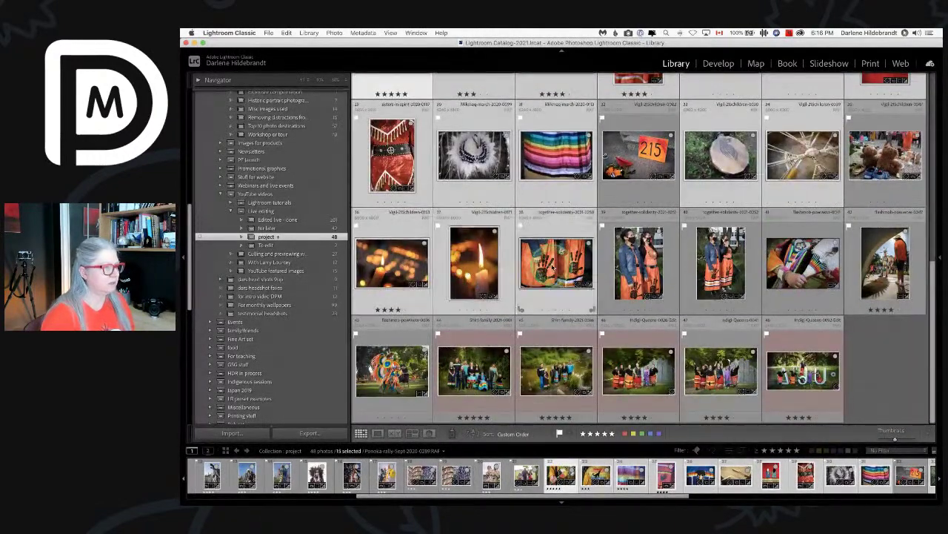
{"action": "scroll", "coordinate": [552, 268], "scroll_direction": "up", "scroll_amount": 5}
{"action": "scroll", "coordinate": [552, 268], "scroll_direction": "up", "scroll_amount": 2}
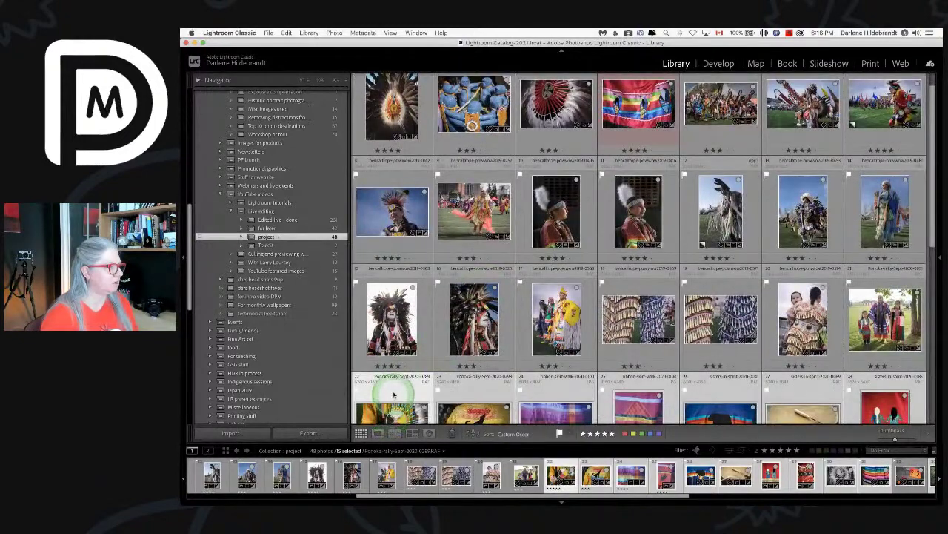
{"action": "left_click_drag", "start_coordinate": [631, 140], "coordinate": [678, 115]}
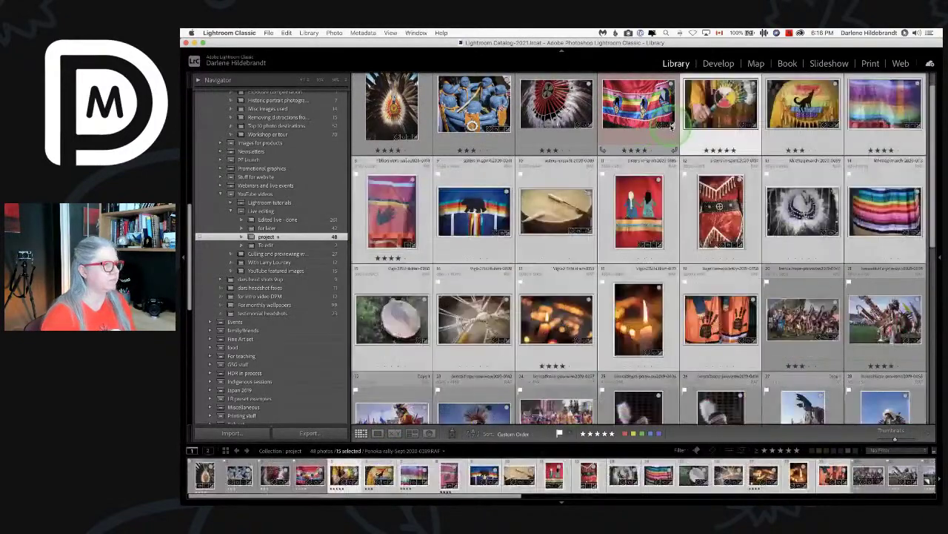
Step: Move the family photo to the start of row two and the colourful dancer into row one's second slot
{"action": "left_click", "coordinate": [787, 273]}
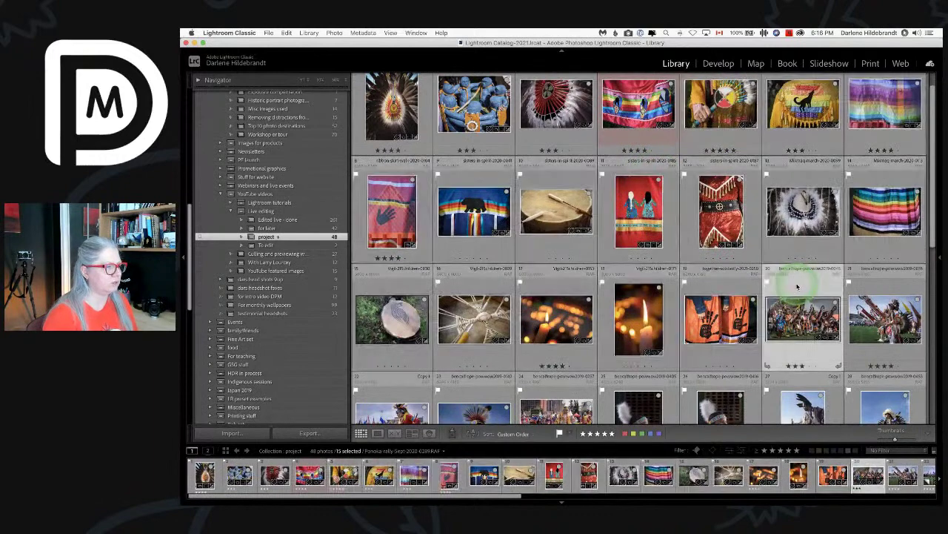
{"action": "scroll", "coordinate": [798, 286], "scroll_direction": "down", "scroll_amount": 3}
{"action": "scroll", "coordinate": [799, 286], "scroll_direction": "down", "scroll_amount": 3}
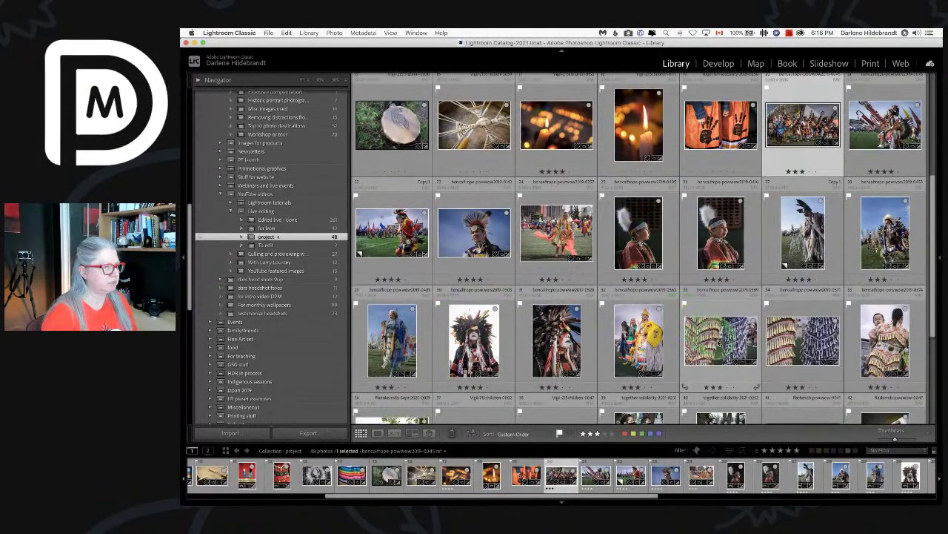
{"action": "left_click", "coordinate": [720, 339]}
{"action": "left_click", "coordinate": [800, 339], "text": "shift"}
{"action": "scroll", "coordinate": [748, 344], "scroll_direction": "up", "scroll_amount": 1}
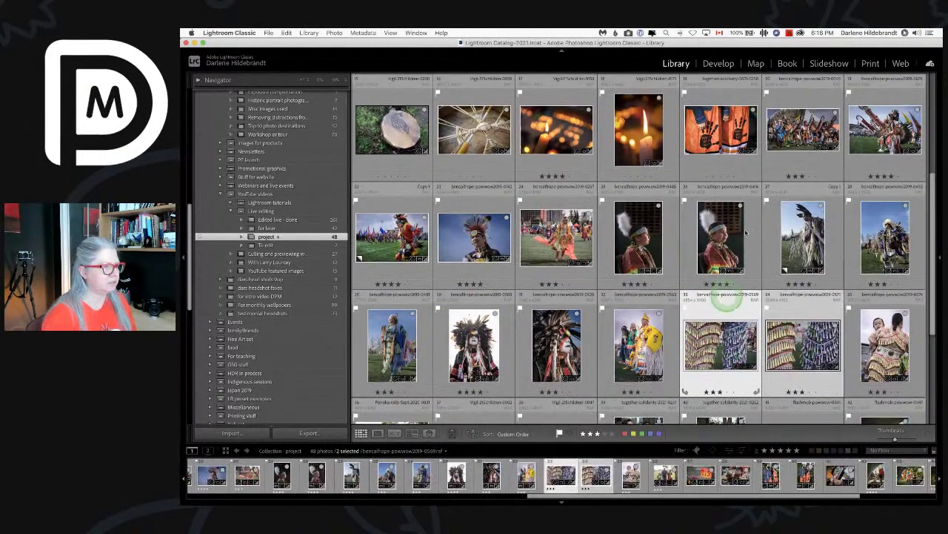
{"action": "scroll", "coordinate": [741, 223], "scroll_direction": "down", "scroll_amount": 5}
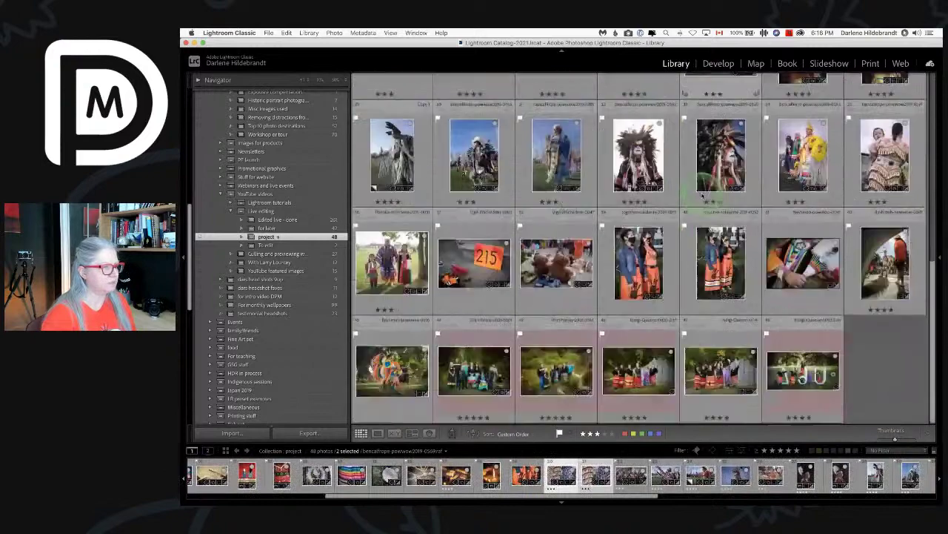
{"action": "scroll", "coordinate": [704, 195], "scroll_direction": "up", "scroll_amount": 3}
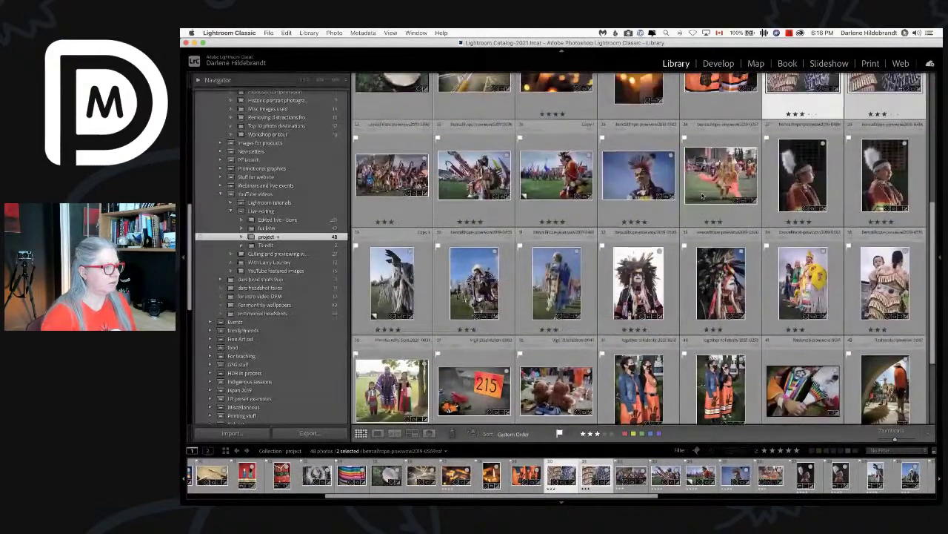
{"action": "scroll", "coordinate": [703, 195], "scroll_direction": "down", "scroll_amount": 1}
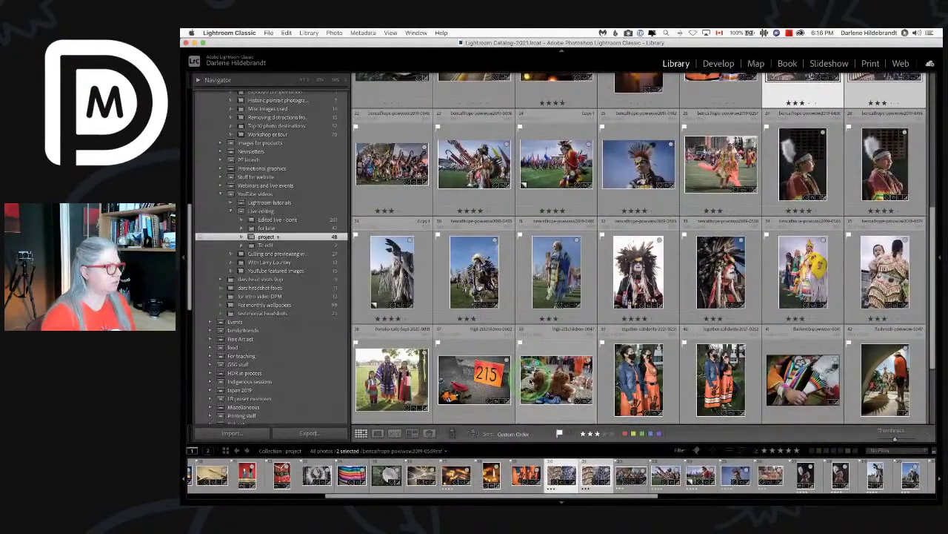
{"action": "scroll", "coordinate": [531, 380], "scroll_direction": "up", "scroll_amount": 1}
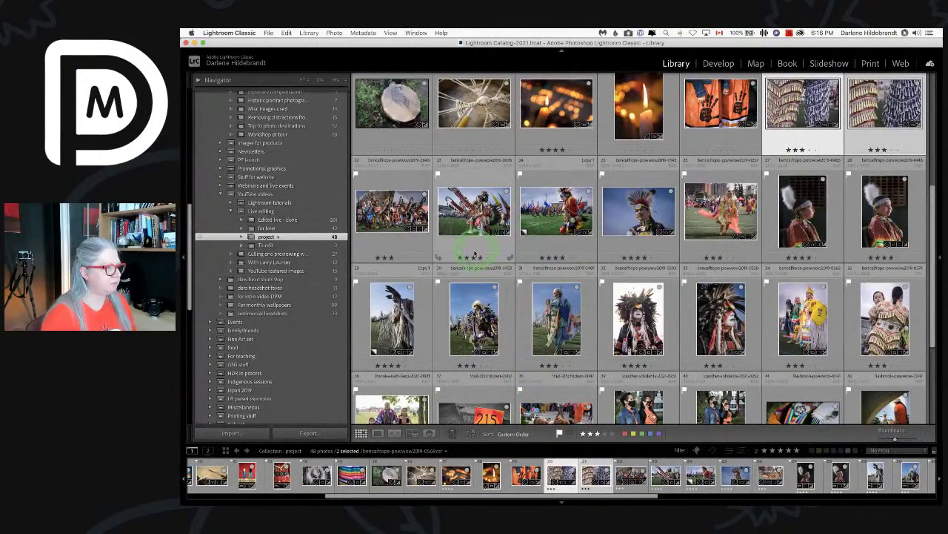
{"action": "scroll", "coordinate": [474, 255], "scroll_direction": "down", "scroll_amount": 1}
{"action": "left_click_drag", "start_coordinate": [438, 300], "coordinate": [372, 192]}
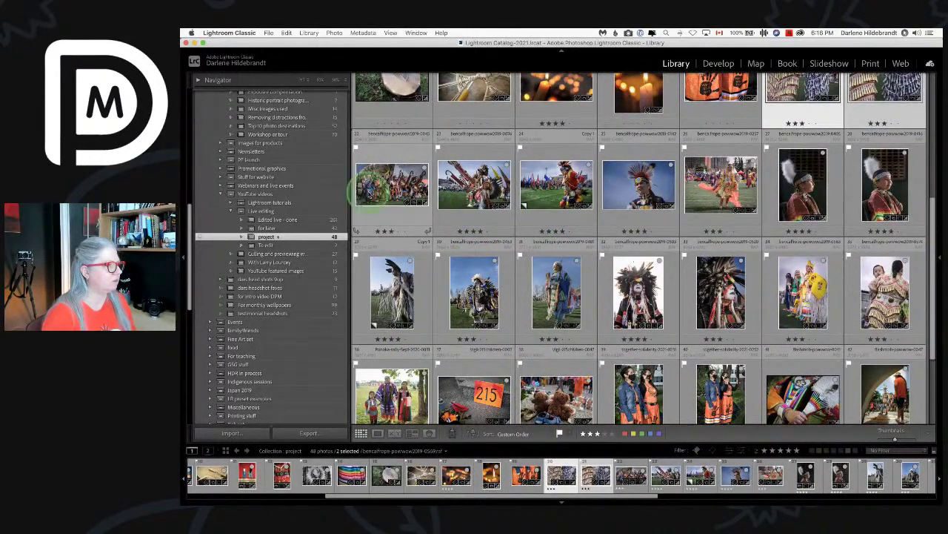
{"action": "scroll", "coordinate": [434, 245], "scroll_direction": "down", "scroll_amount": 2}
{"action": "scroll", "coordinate": [434, 244], "scroll_direction": "down", "scroll_amount": 2}
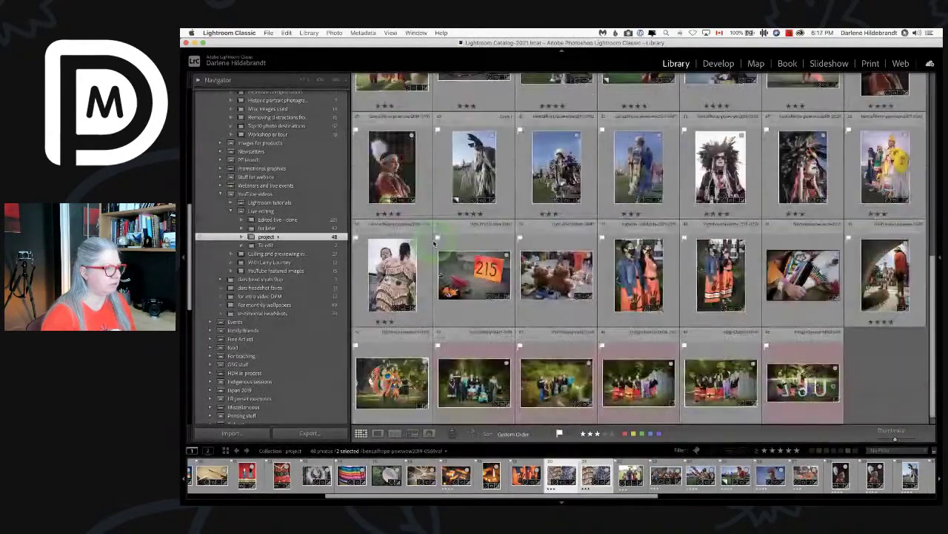
{"action": "left_click_drag", "start_coordinate": [392, 375], "coordinate": [435, 164]}
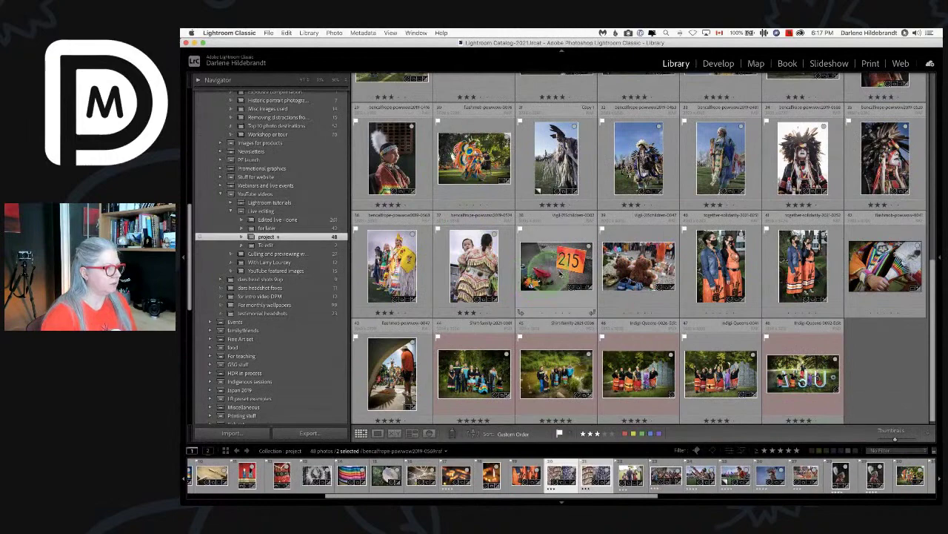
Step: Select the 215, teddy bear and colourful photos and drag them earlier in the grid
{"action": "left_click", "coordinate": [531, 278]}
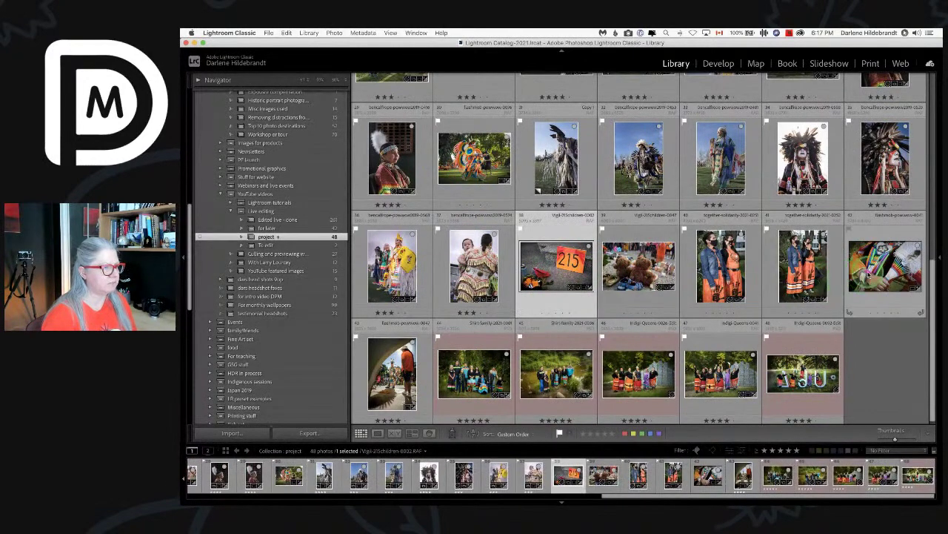
{"action": "left_click", "coordinate": [882, 267], "text": "super"}
{"action": "left_click", "coordinate": [629, 268], "text": "super"}
{"action": "scroll", "coordinate": [627, 268], "scroll_direction": "up", "scroll_amount": 2}
{"action": "left_click_drag", "start_coordinate": [557, 349], "coordinate": [526, 148]}
{"action": "scroll", "coordinate": [526, 148], "scroll_direction": "up", "scroll_amount": 2}
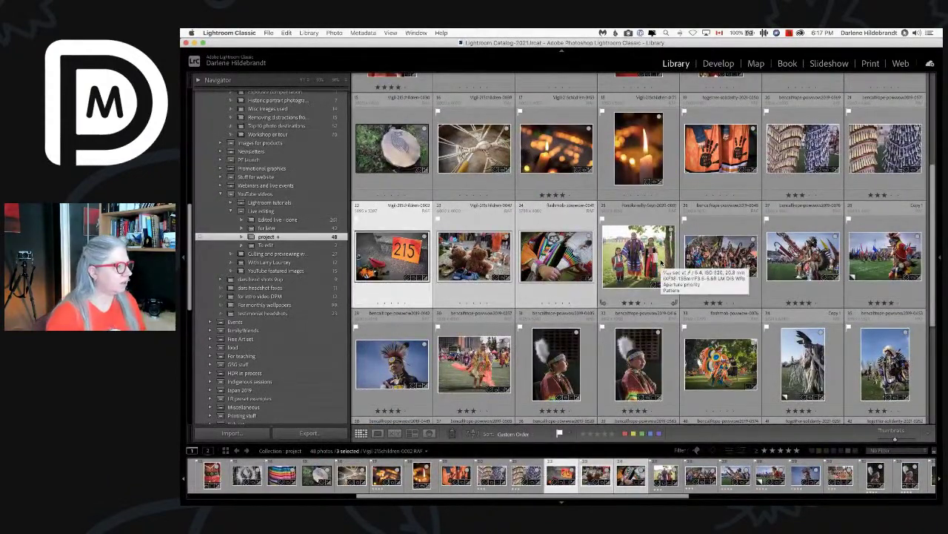
{"action": "scroll", "coordinate": [662, 263], "scroll_direction": "down", "scroll_amount": 5}
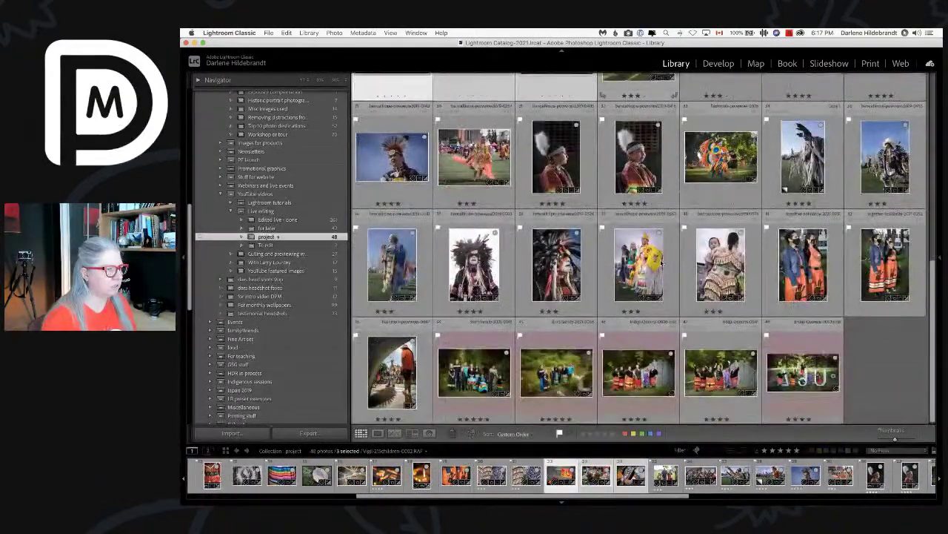
Step: Move the two orange-skirt solidarity photos to right after the candle photo
{"action": "left_click", "coordinate": [662, 263]}
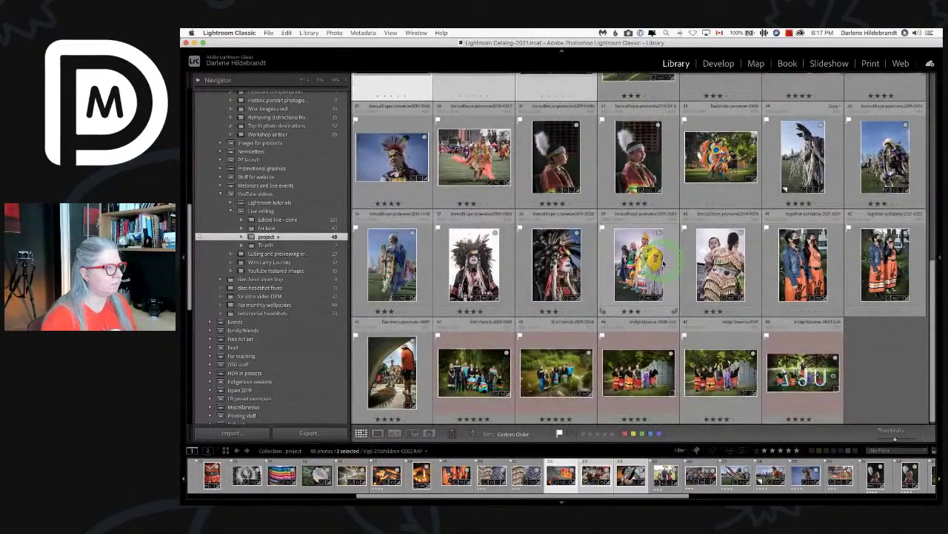
{"action": "left_click", "coordinate": [804, 270]}
{"action": "left_click", "coordinate": [873, 273], "text": "shift"}
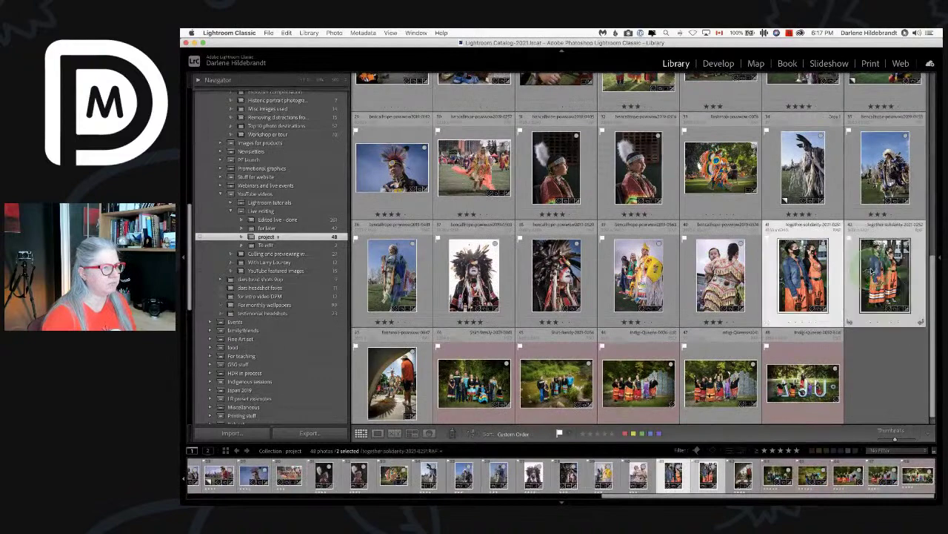
{"action": "scroll", "coordinate": [872, 273], "scroll_direction": "up", "scroll_amount": 2}
{"action": "left_click", "coordinate": [725, 124]}
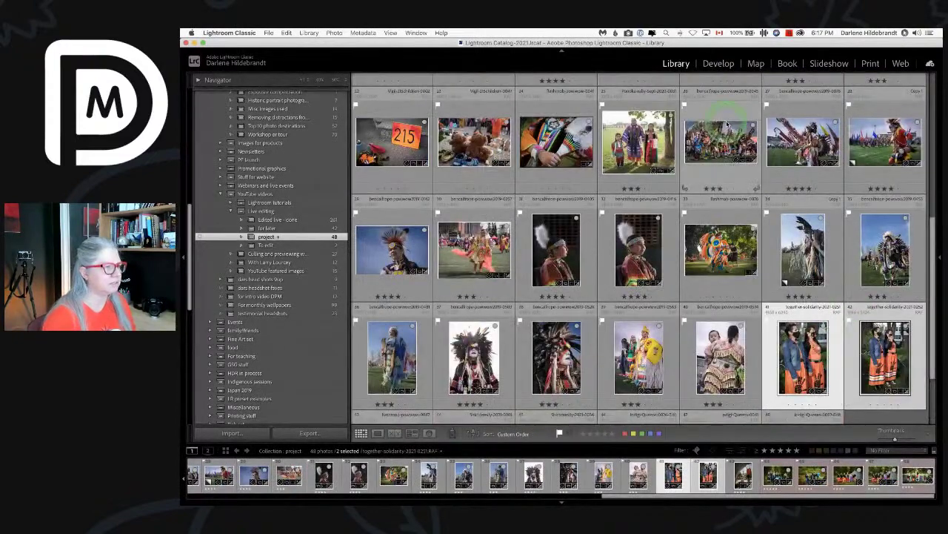
{"action": "left_click_drag", "start_coordinate": [726, 124], "coordinate": [685, 211]}
{"action": "left_click", "coordinate": [674, 213]}
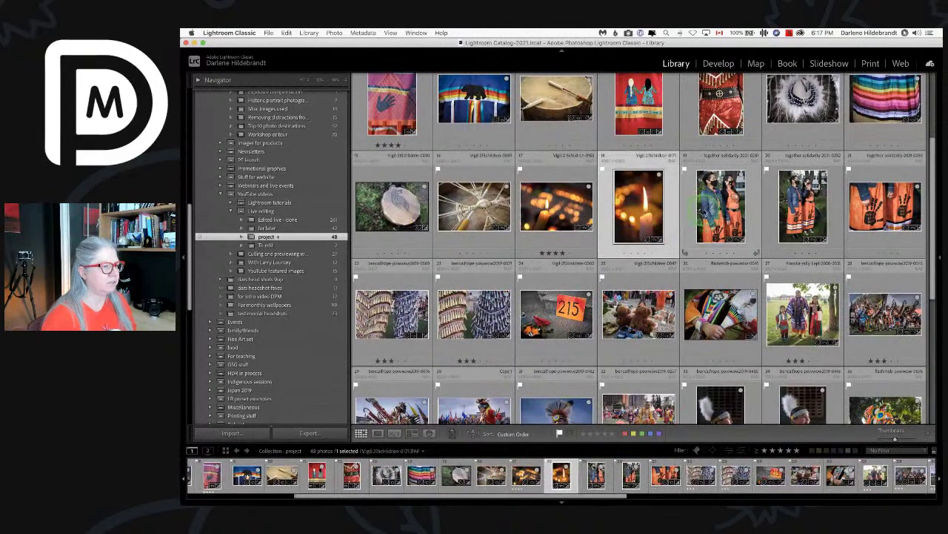
Step: Open the together solidarity photo in Loupe with the toolbar hidden and browse to the orange skirts close-up
{"action": "double_click", "coordinate": [700, 209]}
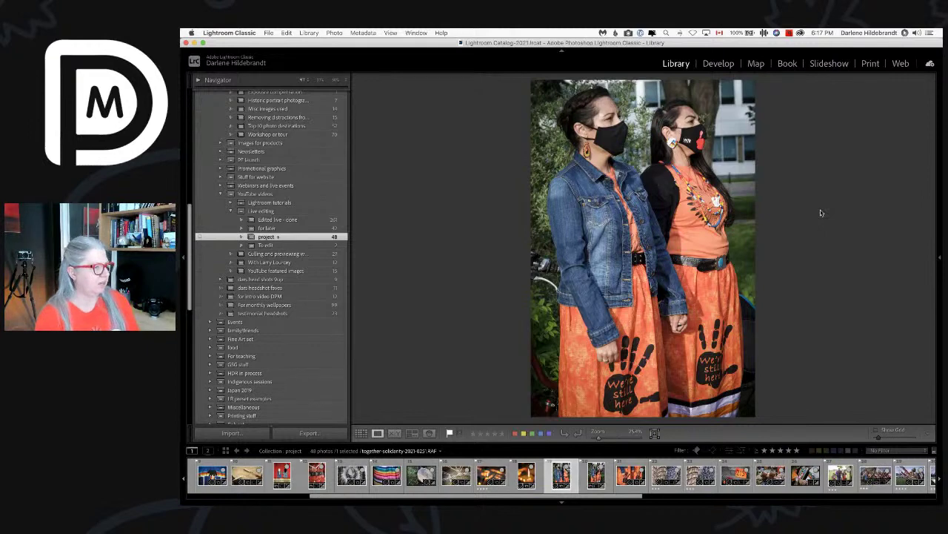
{"action": "key", "text": "t"}
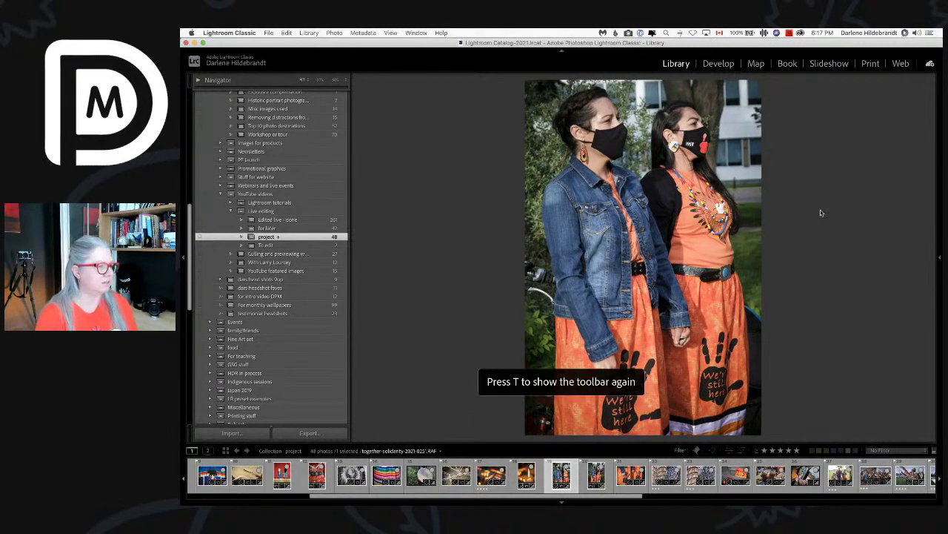
{"action": "key", "text": "Right"}
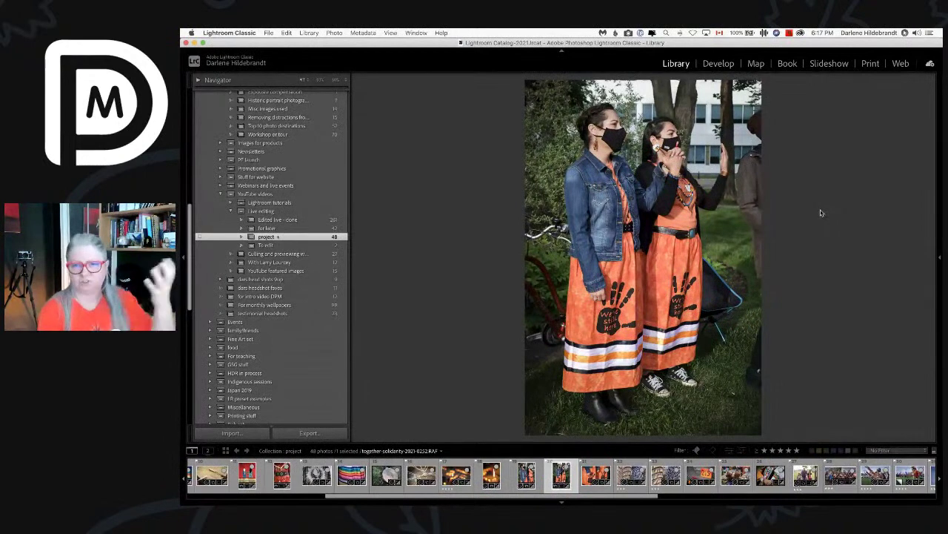
{"action": "key", "text": "Left"}
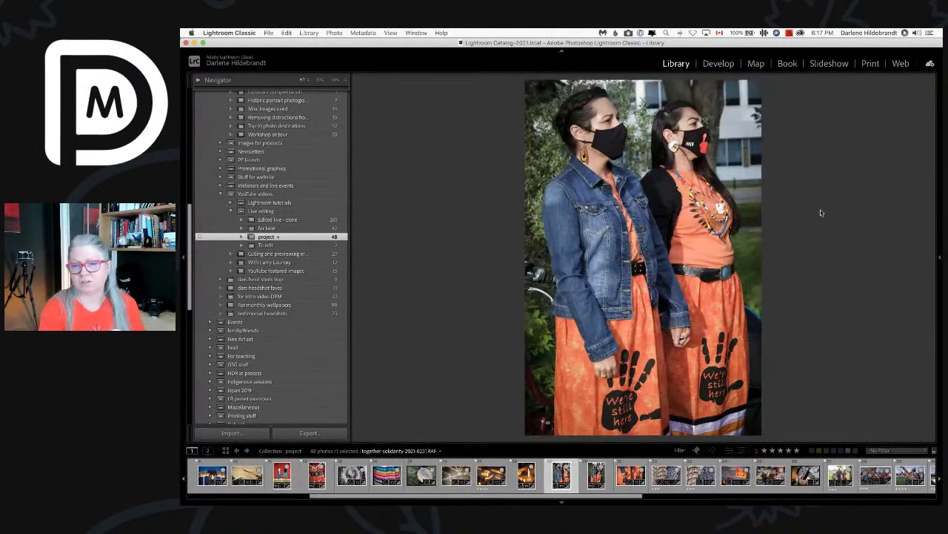
{"action": "key", "text": "Right"}
{"action": "key", "text": "Right"}
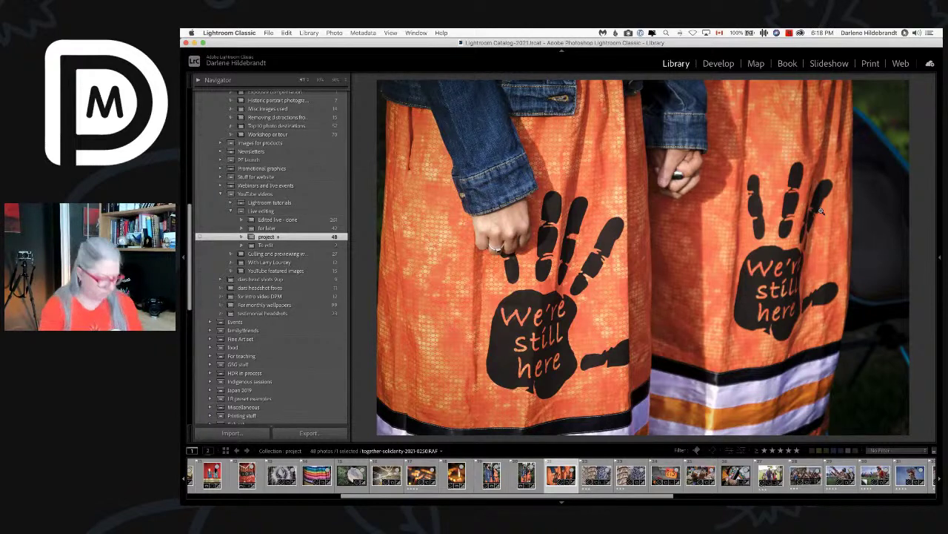
Step: Show solidarity photos 19 to 21 side by side in Survey view with the side panels hidden
{"action": "key", "text": "g"}
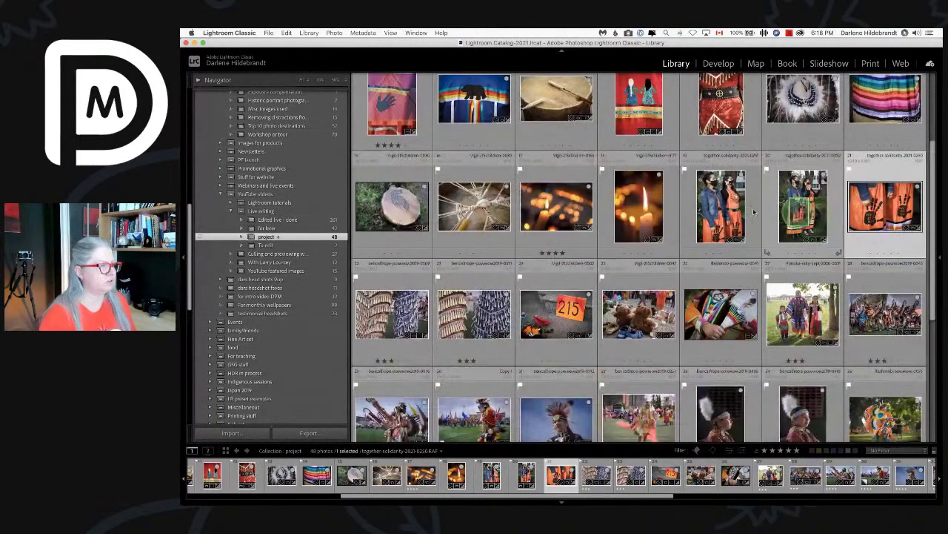
{"action": "left_click", "coordinate": [753, 213]}
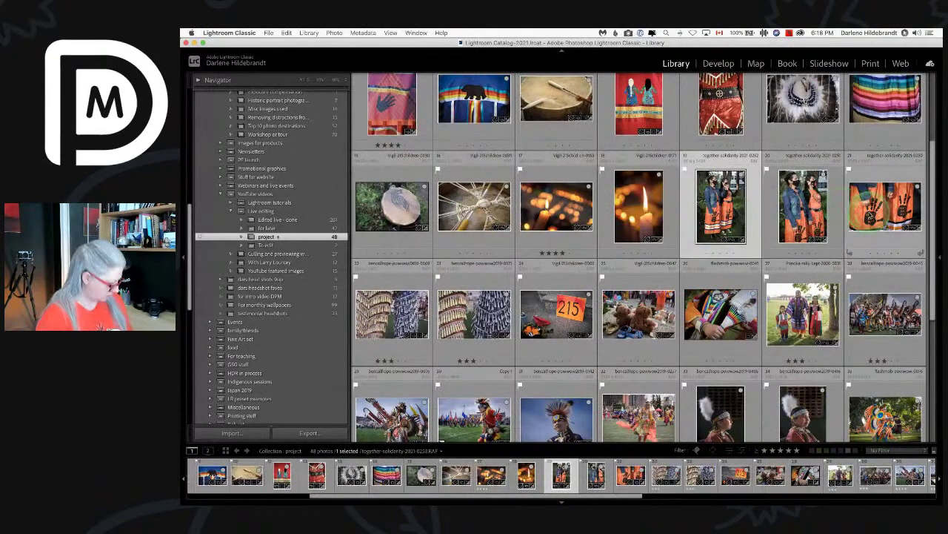
{"action": "left_click", "coordinate": [874, 212], "text": "shift"}
{"action": "key", "text": "n"}
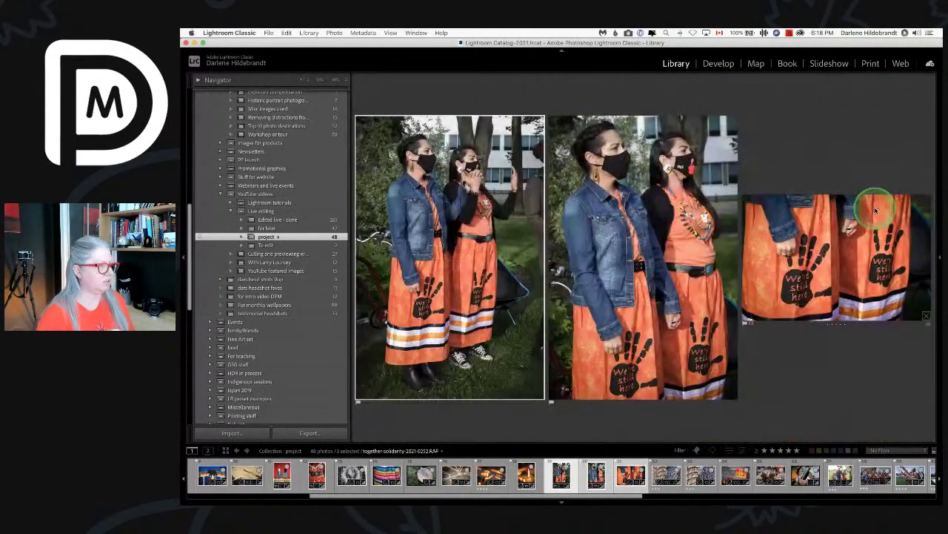
{"action": "key", "text": "Tab"}
{"action": "key", "text": "Tab"}
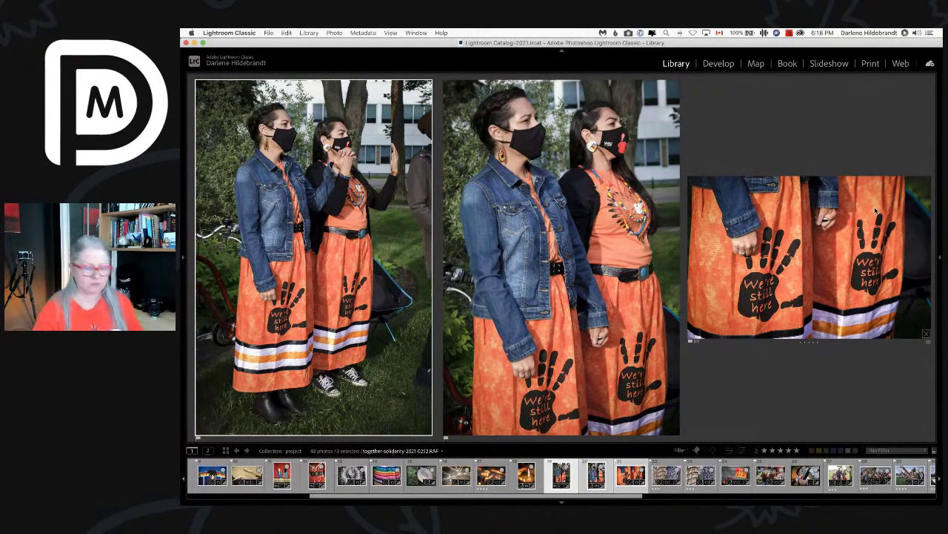
Step: Select the two similar orange-shirt portraits in Grid and delete them from the project collection
{"action": "key", "text": "g"}
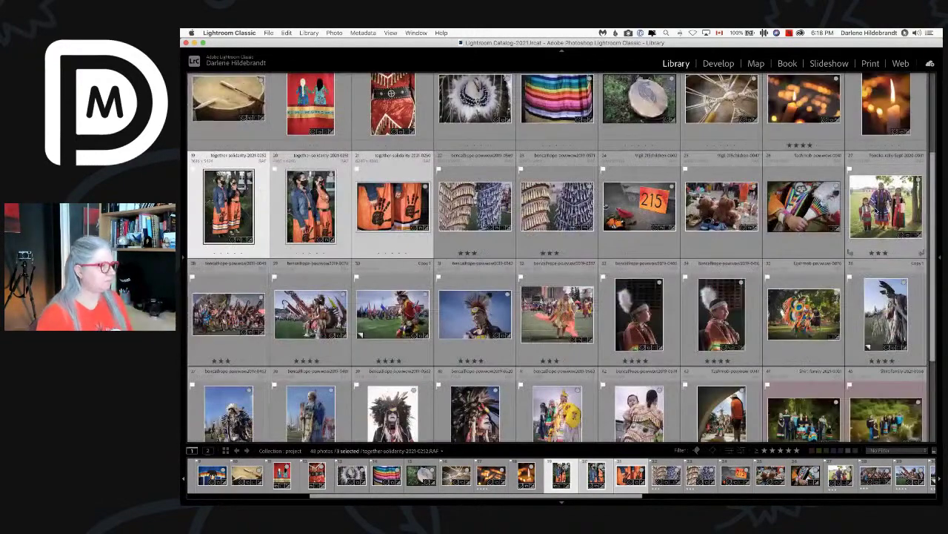
{"action": "left_click", "coordinate": [378, 160]}
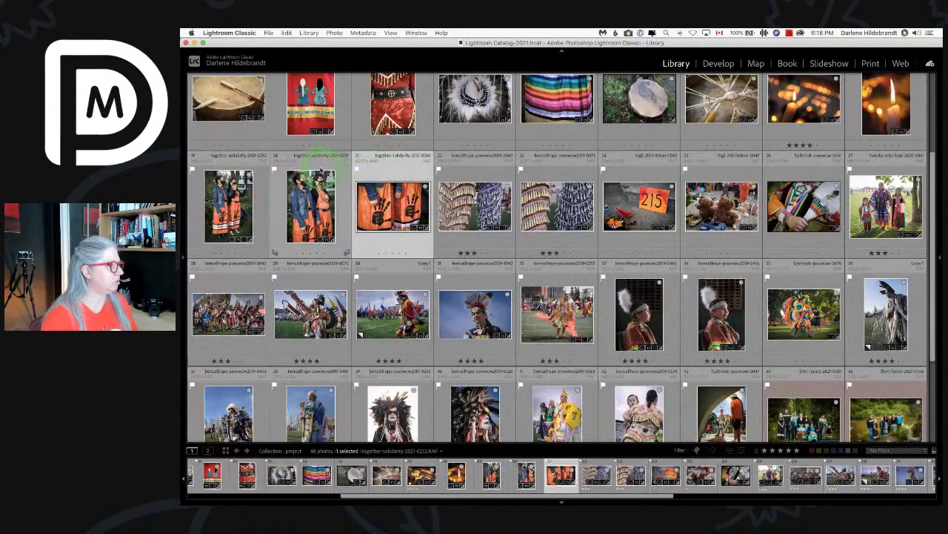
{"action": "left_click", "coordinate": [326, 178]}
{"action": "left_click", "coordinate": [255, 191], "text": "shift"}
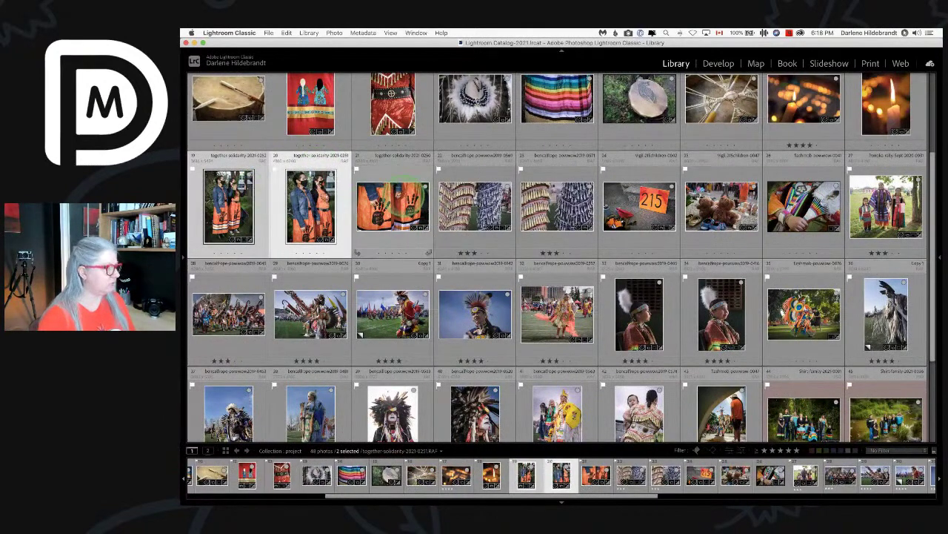
{"action": "left_click", "coordinate": [185, 257]}
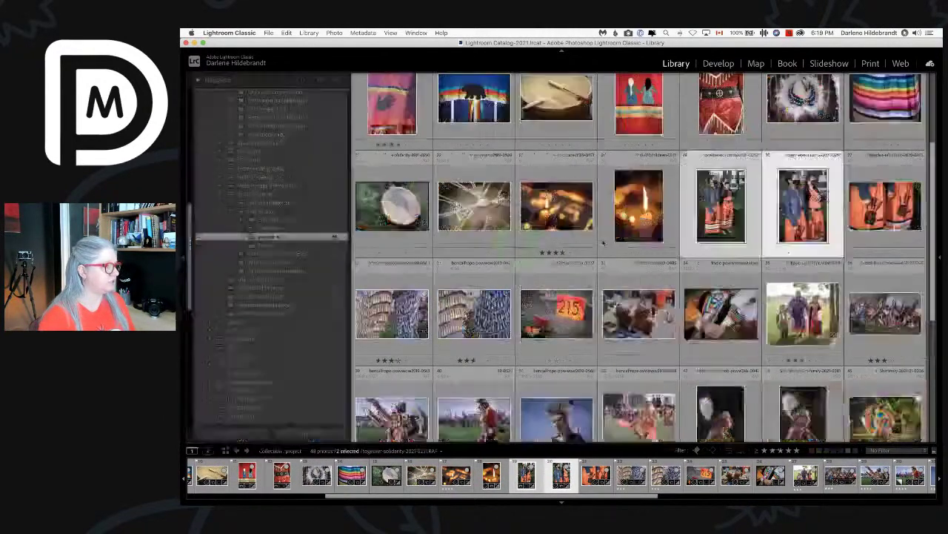
{"action": "left_click", "coordinate": [633, 237]}
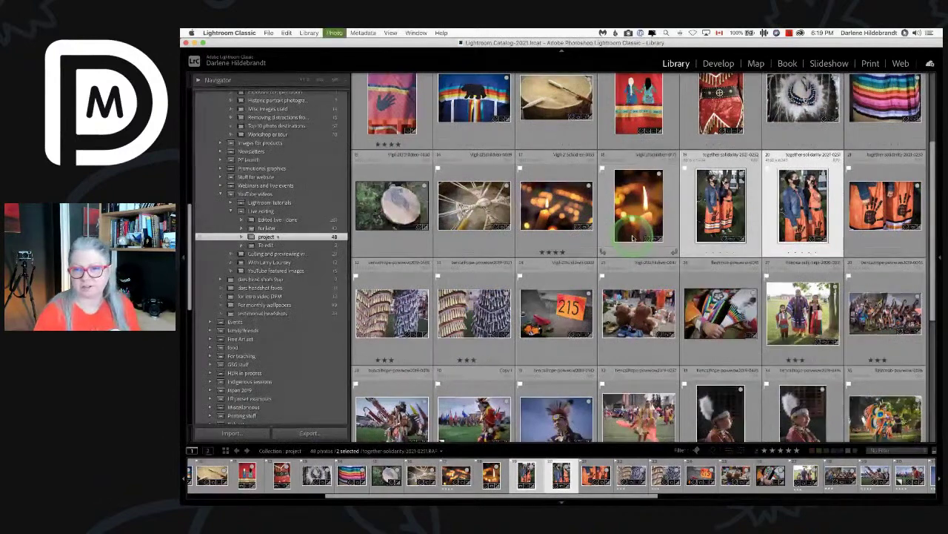
{"action": "key", "text": "Delete"}
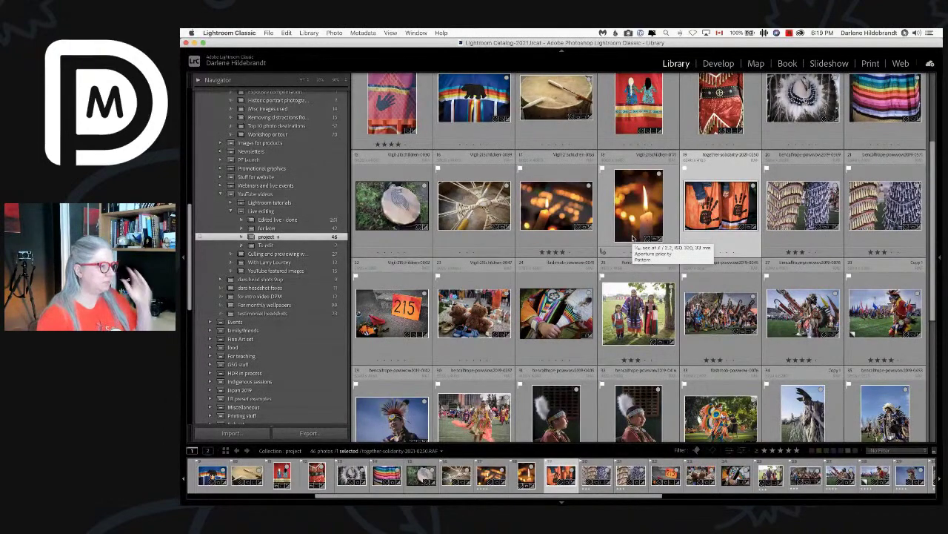
{"action": "scroll", "coordinate": [563, 222], "scroll_direction": "up", "scroll_amount": 4}
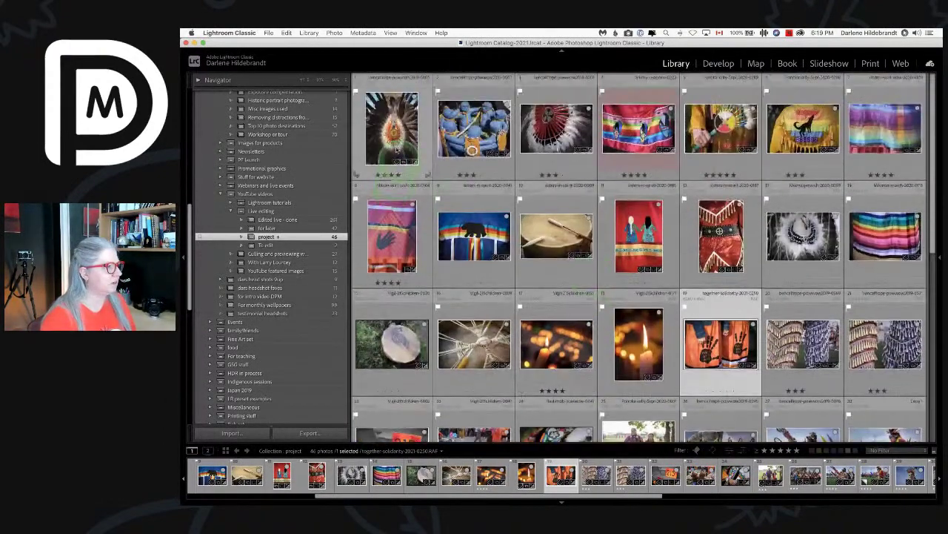
{"action": "double_click", "coordinate": [391, 145]}
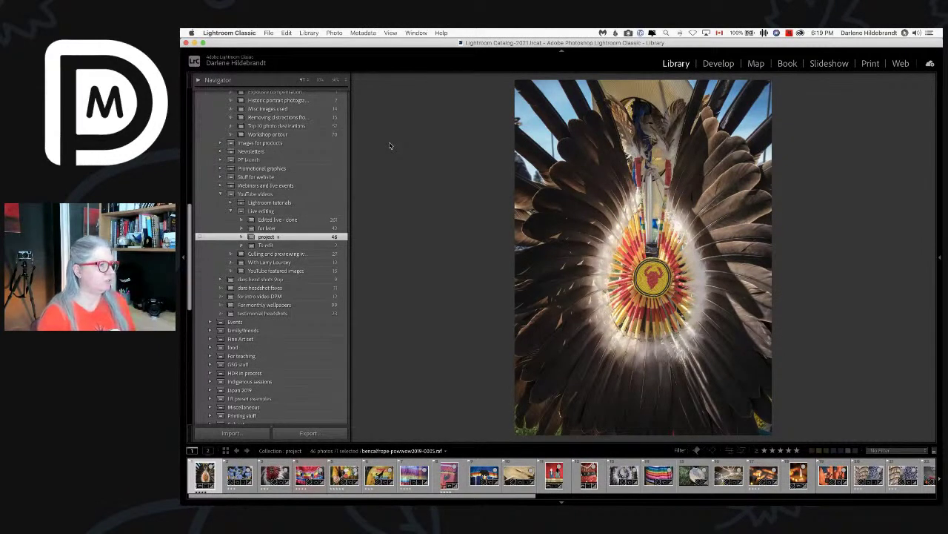
{"action": "key", "text": "Right"}
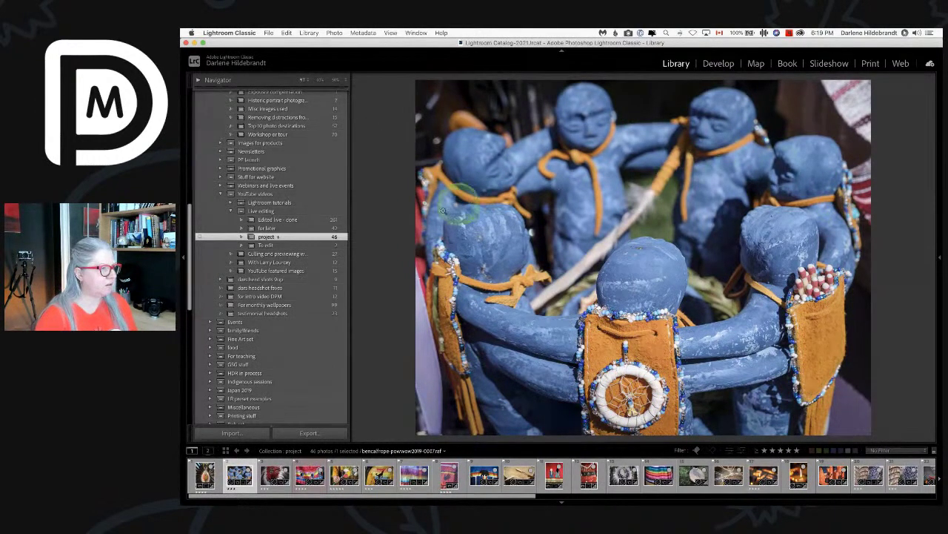
{"action": "key", "text": "Right"}
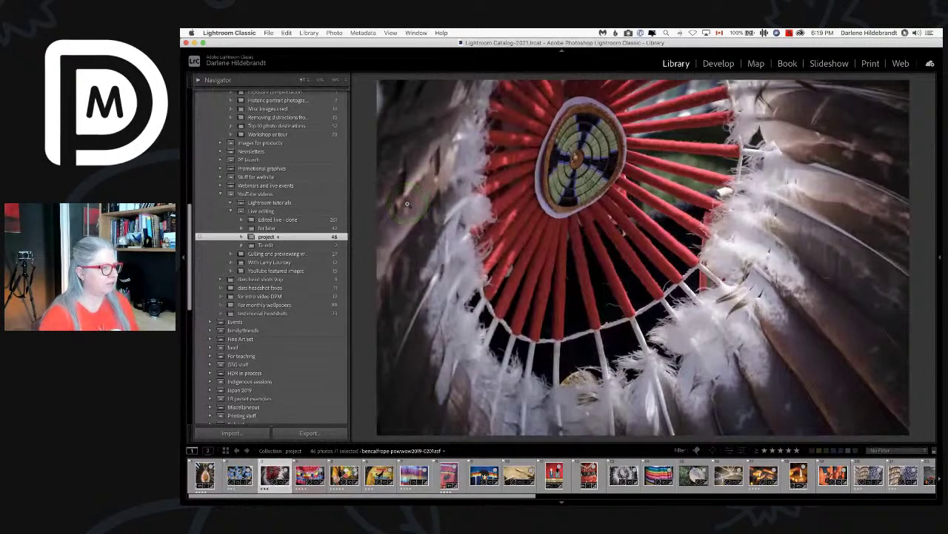
{"action": "key", "text": "Right"}
{"action": "key", "text": "Left"}
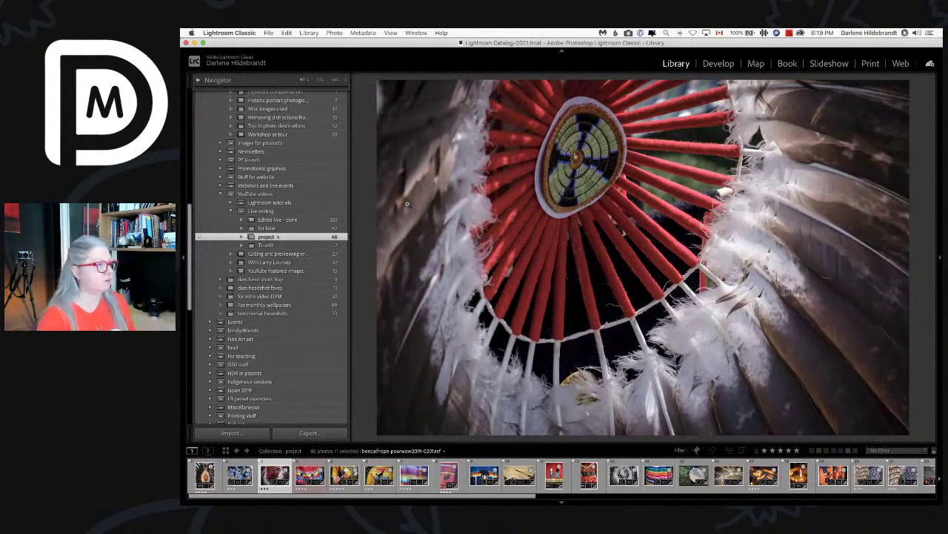
{"action": "key", "text": "Right"}
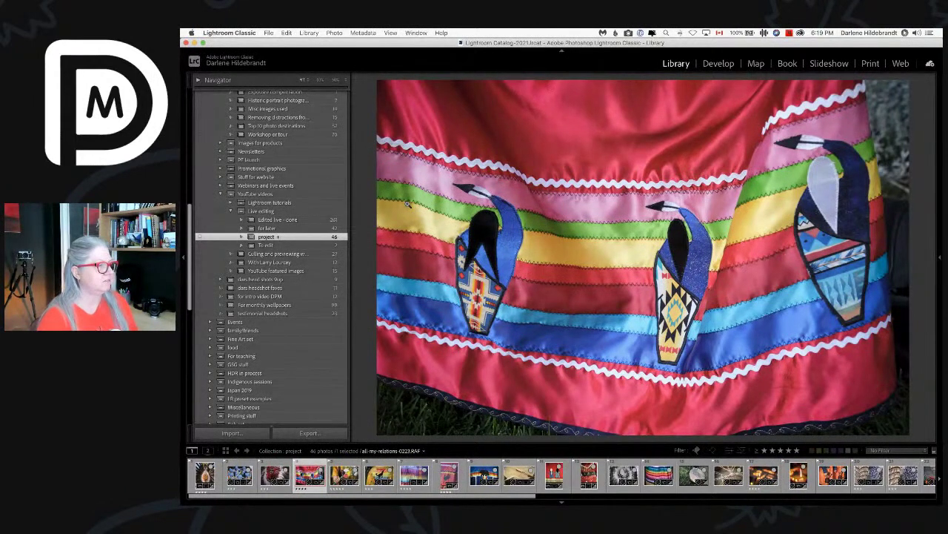
{"action": "key", "text": "Right"}
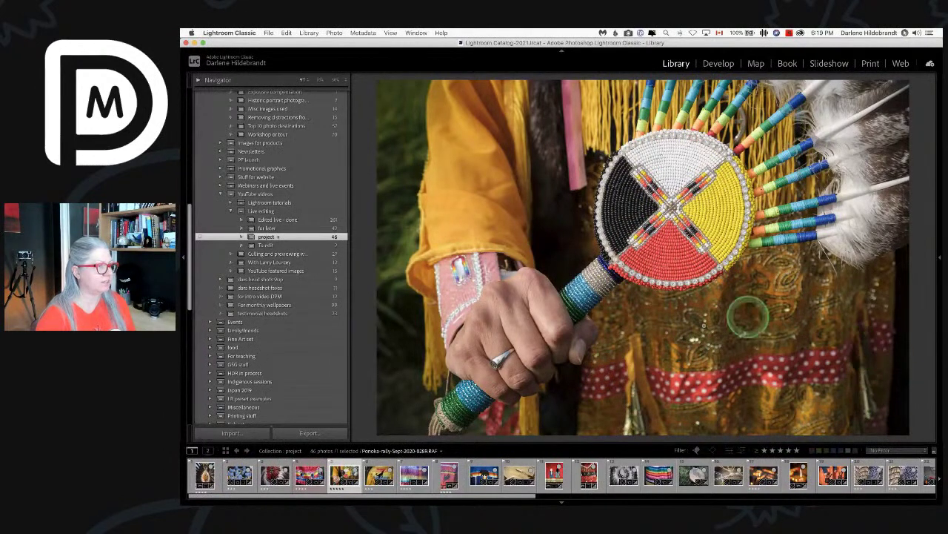
{"action": "key", "text": "Right"}
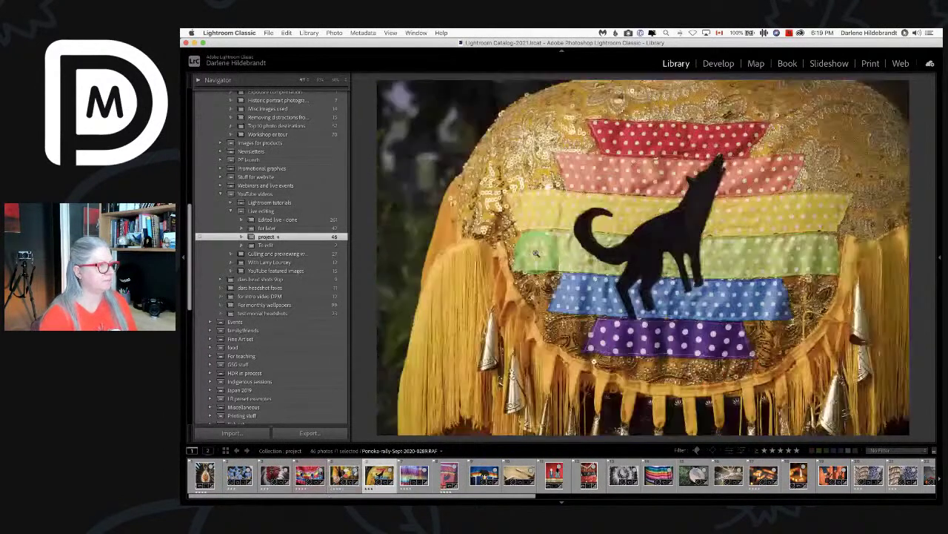
{"action": "key", "text": "Left"}
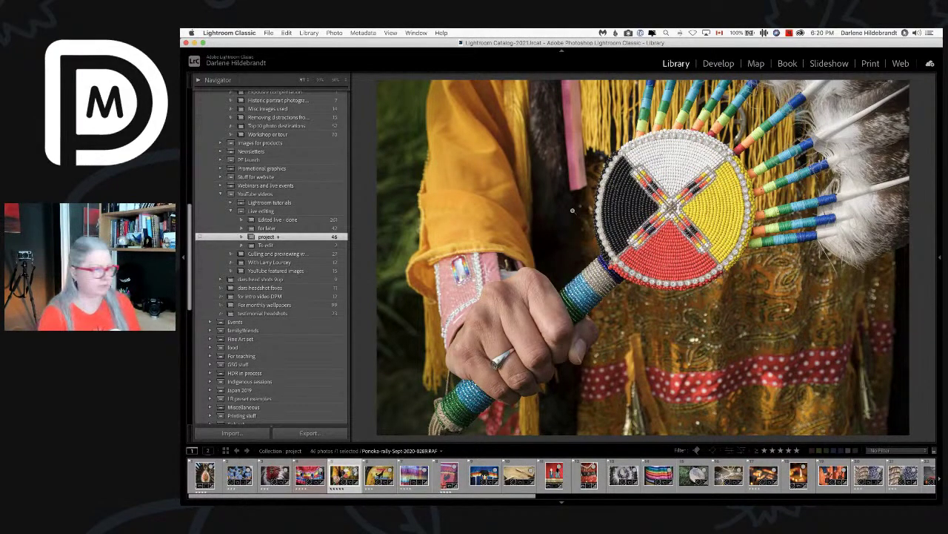
{"action": "key", "text": "Right"}
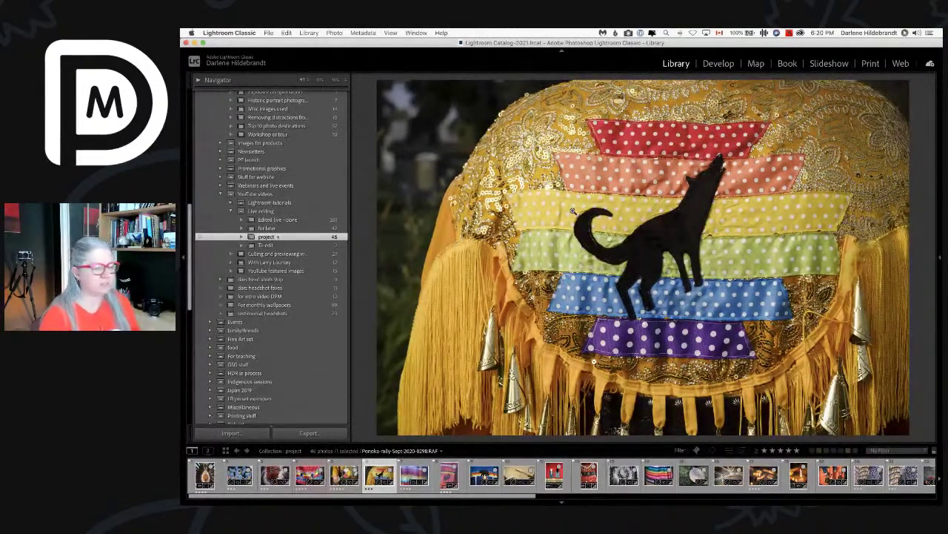
{"action": "key", "text": "Right"}
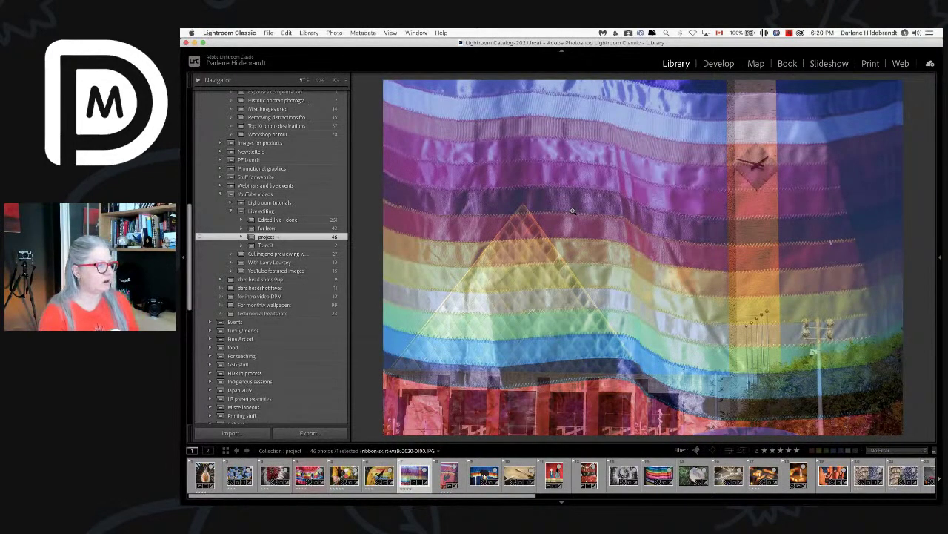
{"action": "key", "text": "Right"}
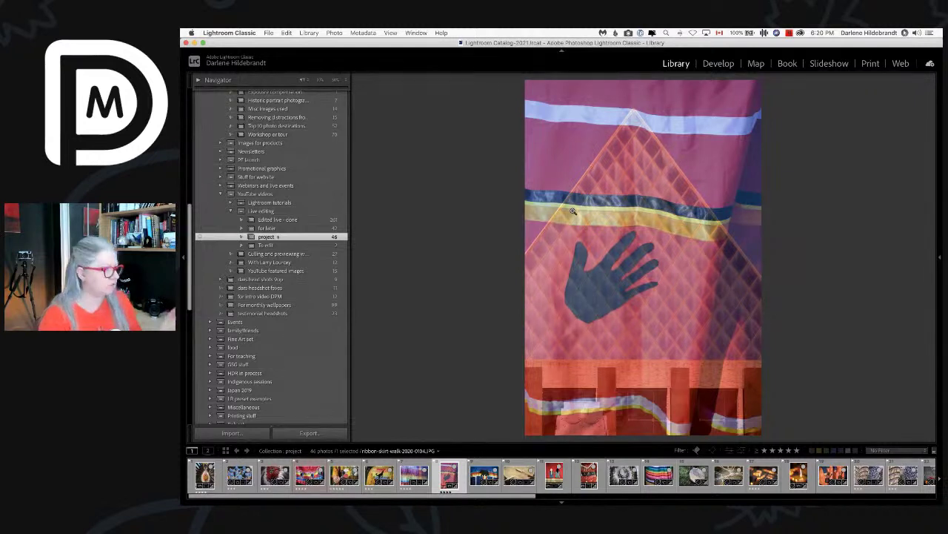
{"action": "key", "text": "Right"}
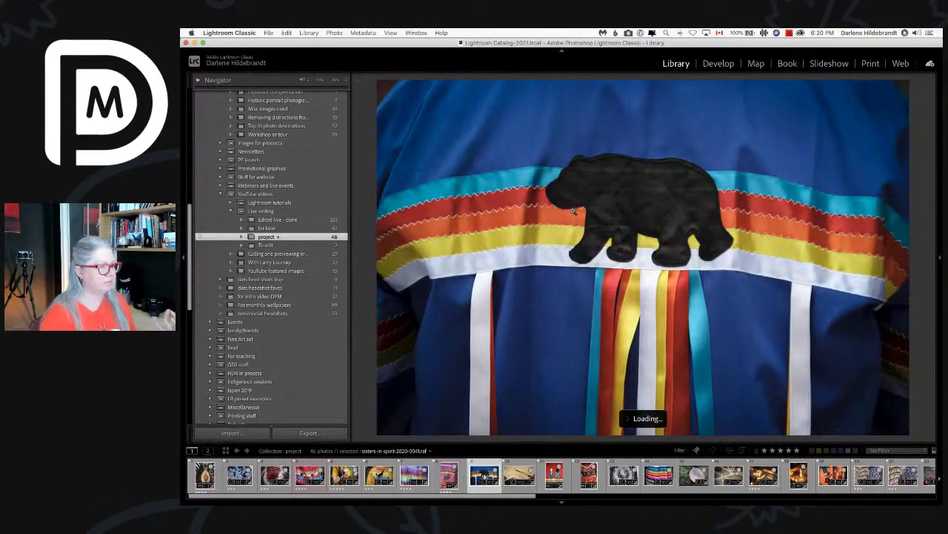
{"action": "key", "text": "Right"}
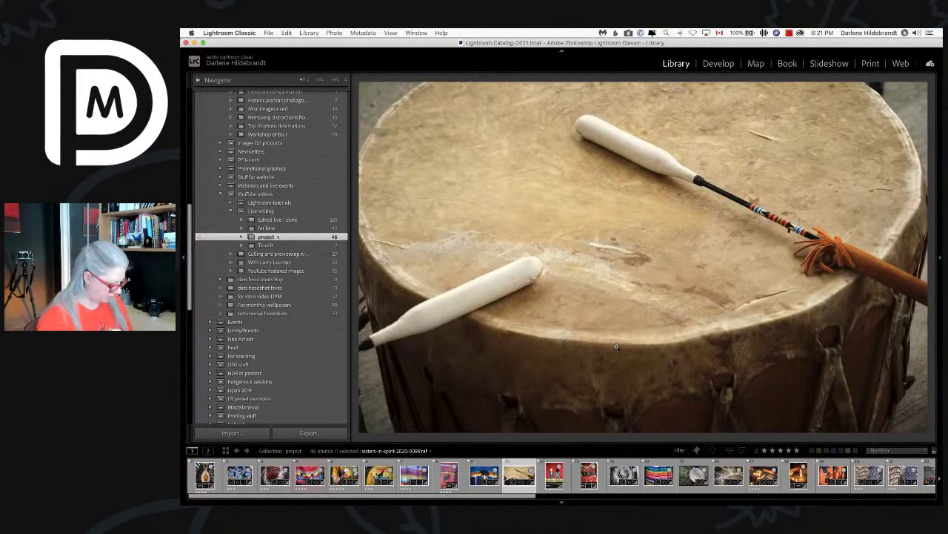
{"action": "key", "text": "Right"}
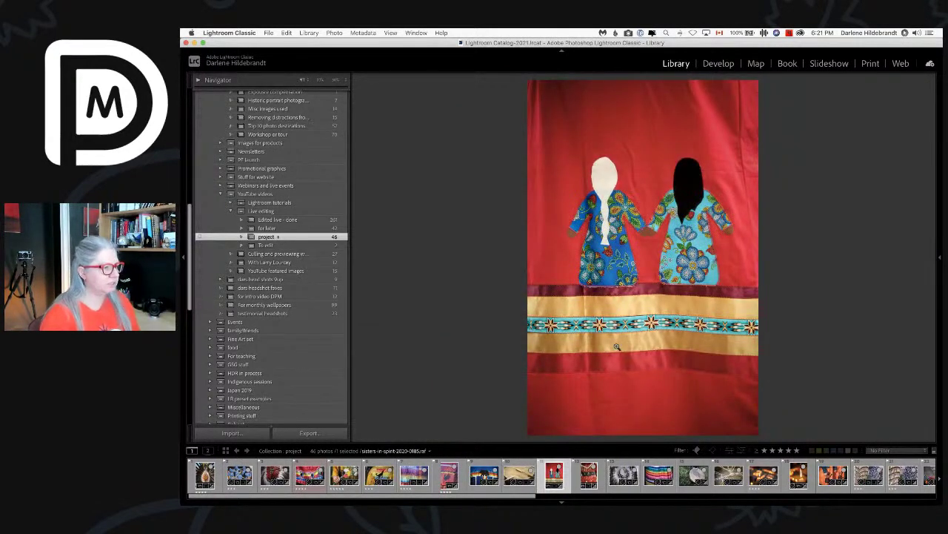
{"action": "key", "text": "Right"}
{"action": "key", "text": "Right"}
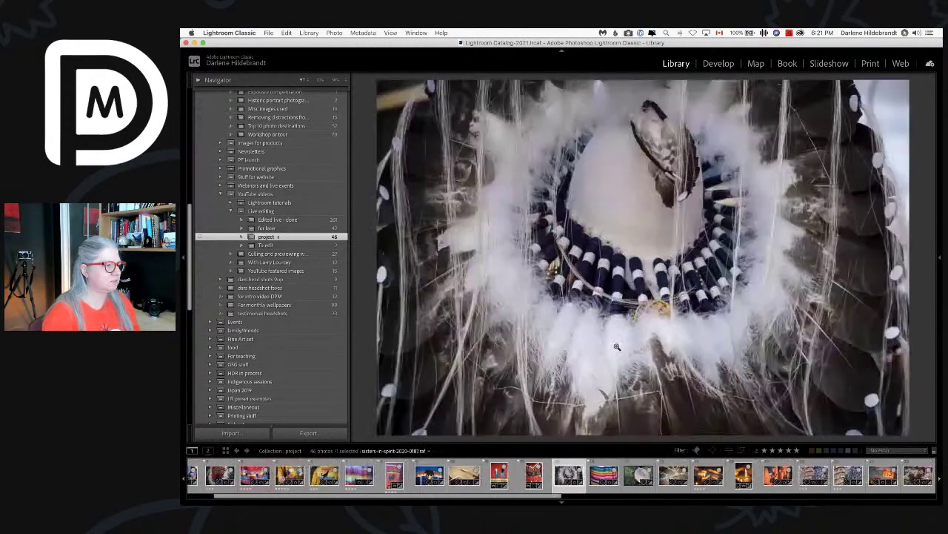
{"action": "key", "text": "Right"}
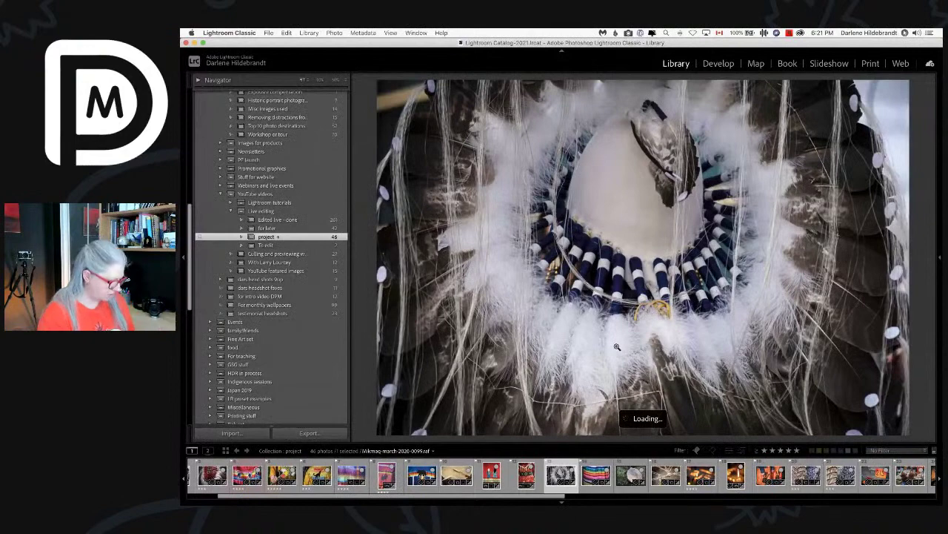
{"action": "key", "text": "g"}
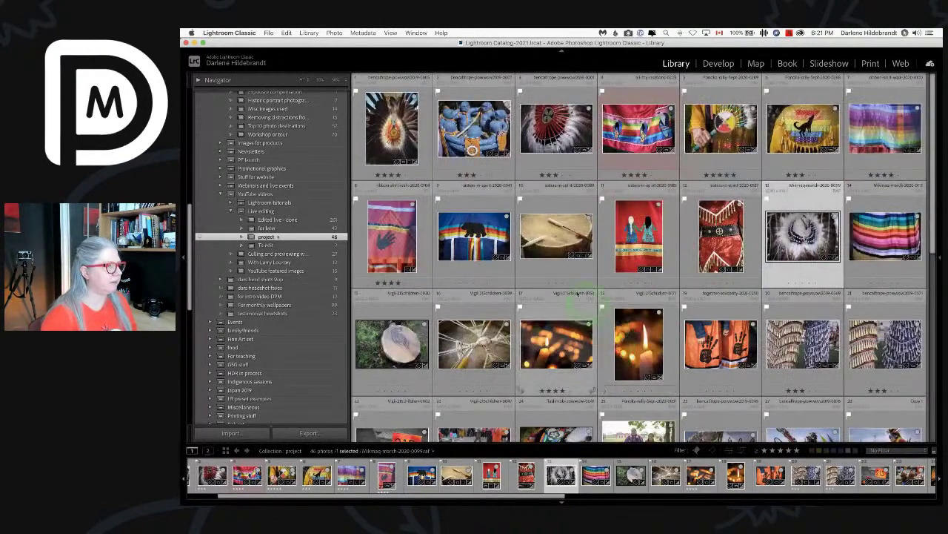
Step: Compare the two red feather shots side by side in Compare view
{"action": "left_click", "coordinate": [547, 134], "text": "super"}
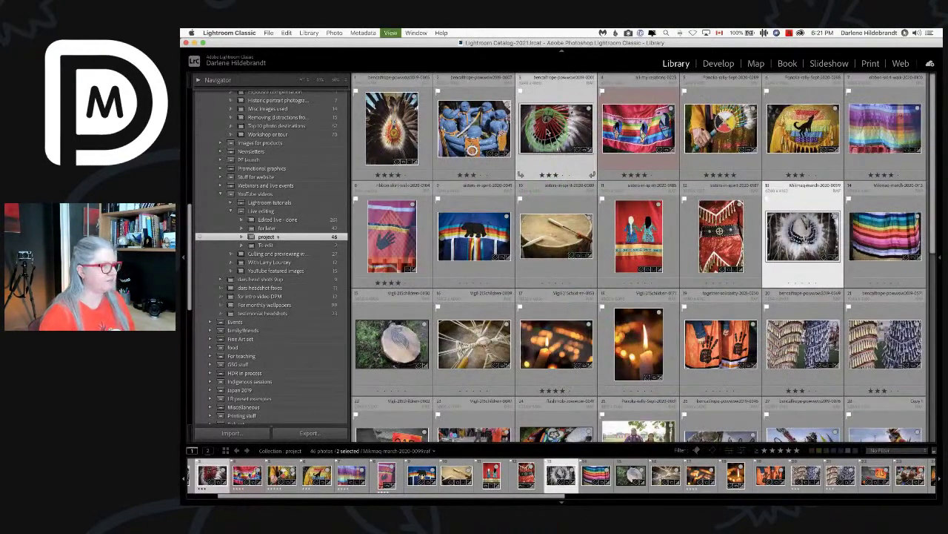
{"action": "key", "text": "c"}
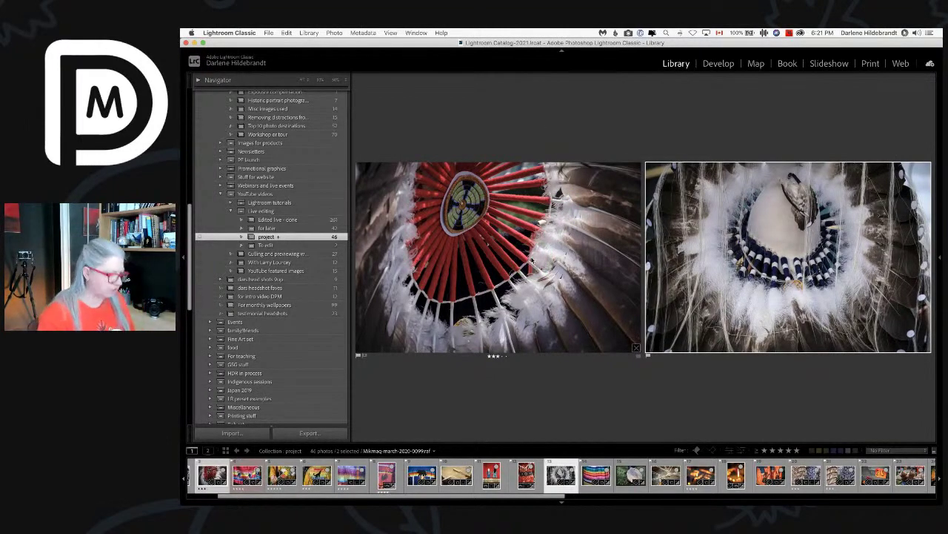
{"action": "key", "text": "g"}
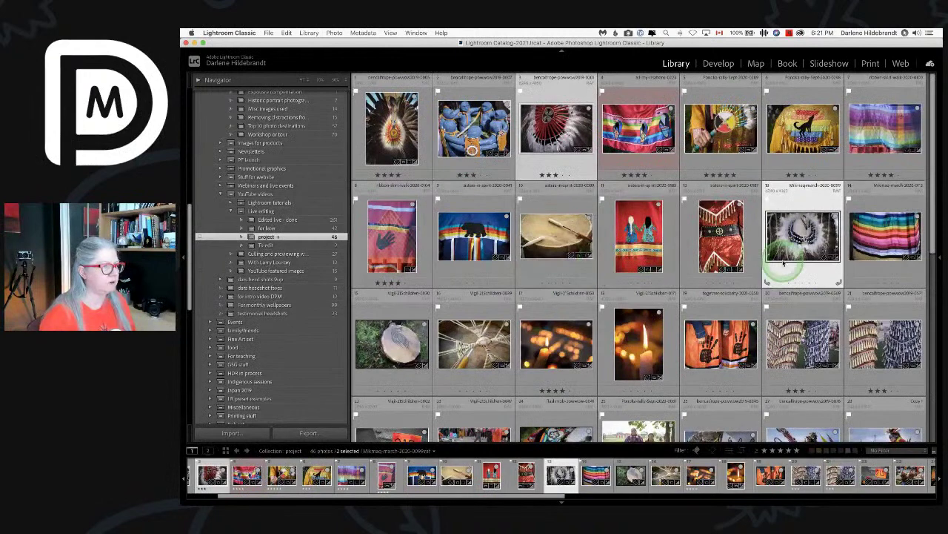
Step: Drag the feather hat, wolf, rainbow blanket, orange hands, bear and medicine-wheel photos into new positions
{"action": "left_click", "coordinate": [761, 261]}
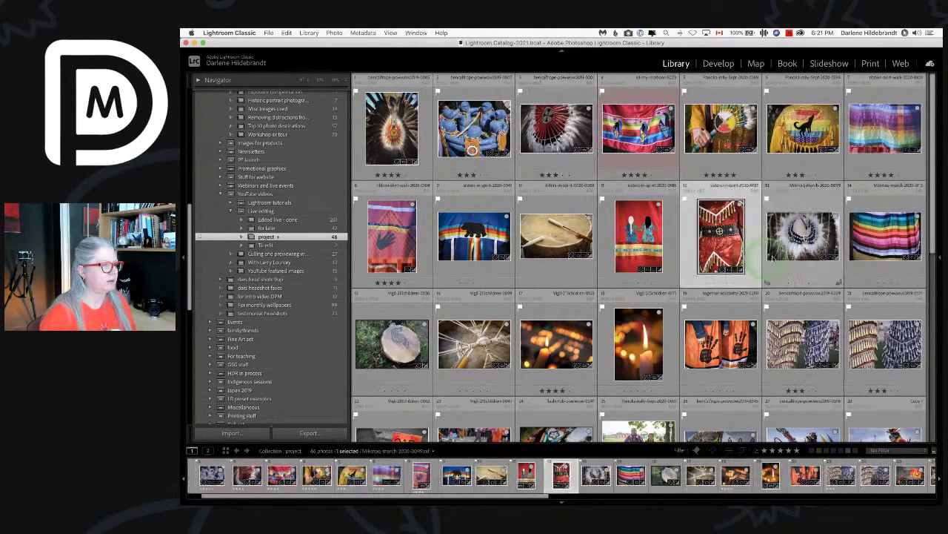
{"action": "left_click_drag", "start_coordinate": [772, 259], "coordinate": [589, 141]}
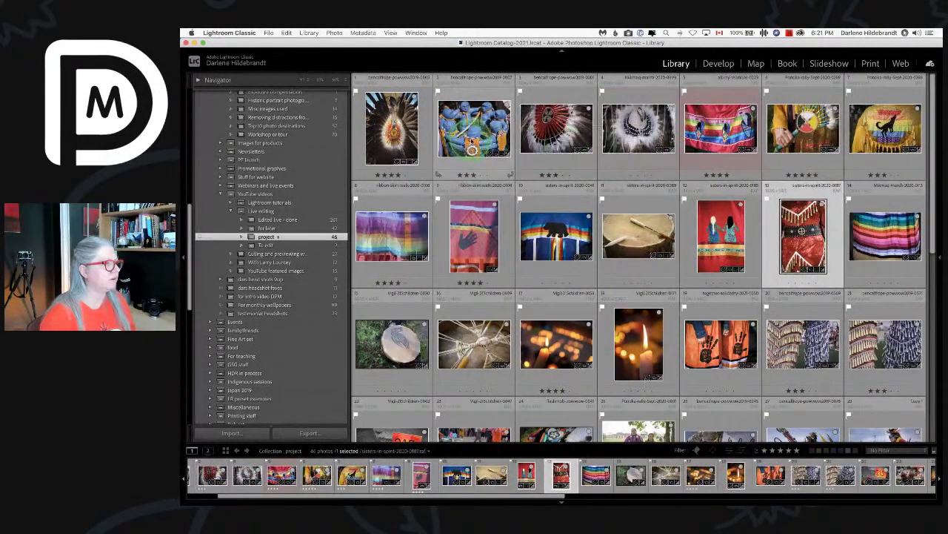
{"action": "left_click_drag", "start_coordinate": [472, 148], "coordinate": [637, 145]}
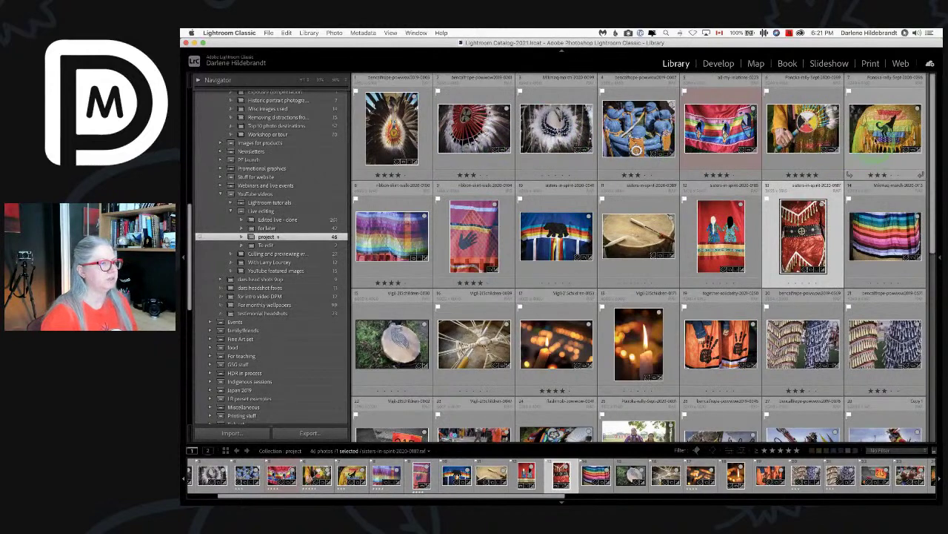
{"action": "left_click_drag", "start_coordinate": [882, 150], "coordinate": [786, 148]}
{"action": "left_click_drag", "start_coordinate": [792, 239], "coordinate": [855, 158]}
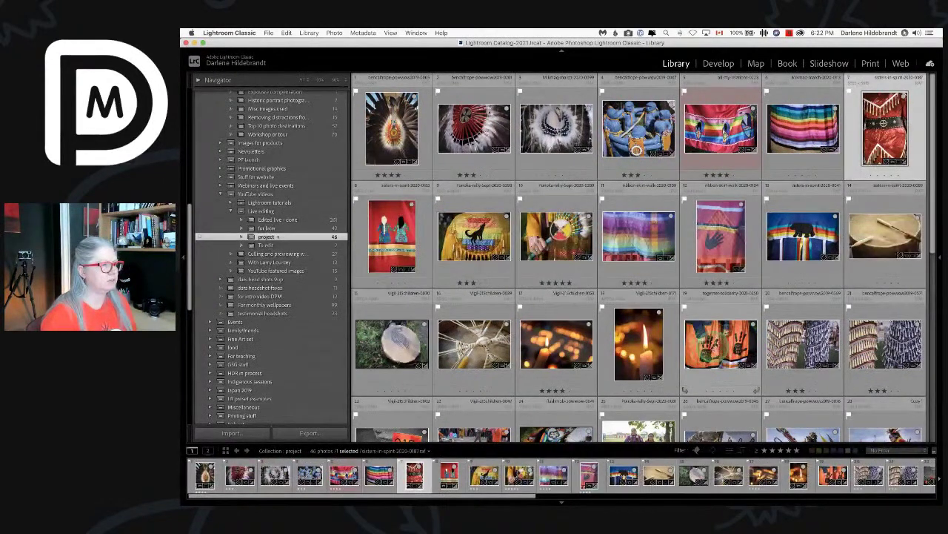
{"action": "left_click_drag", "start_coordinate": [721, 344], "coordinate": [848, 156]}
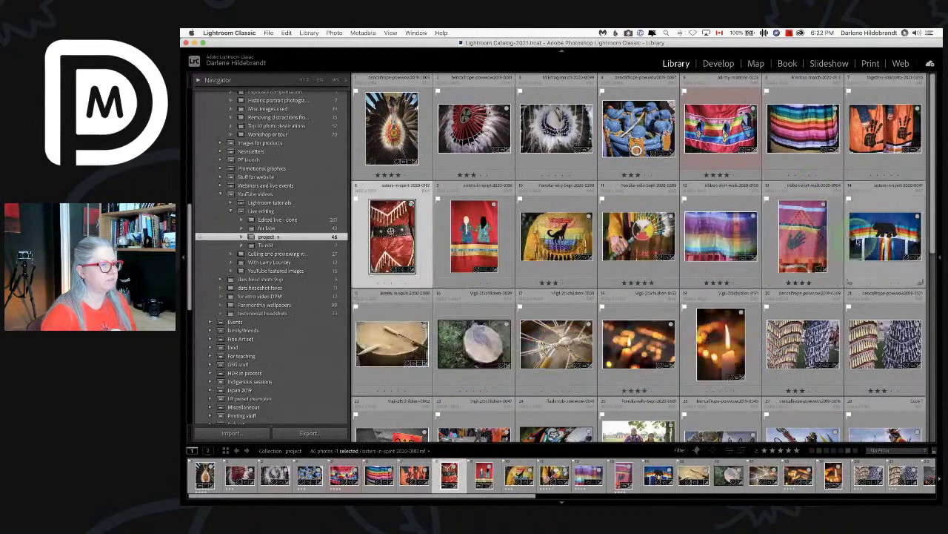
{"action": "left_click_drag", "start_coordinate": [855, 239], "coordinate": [524, 247]}
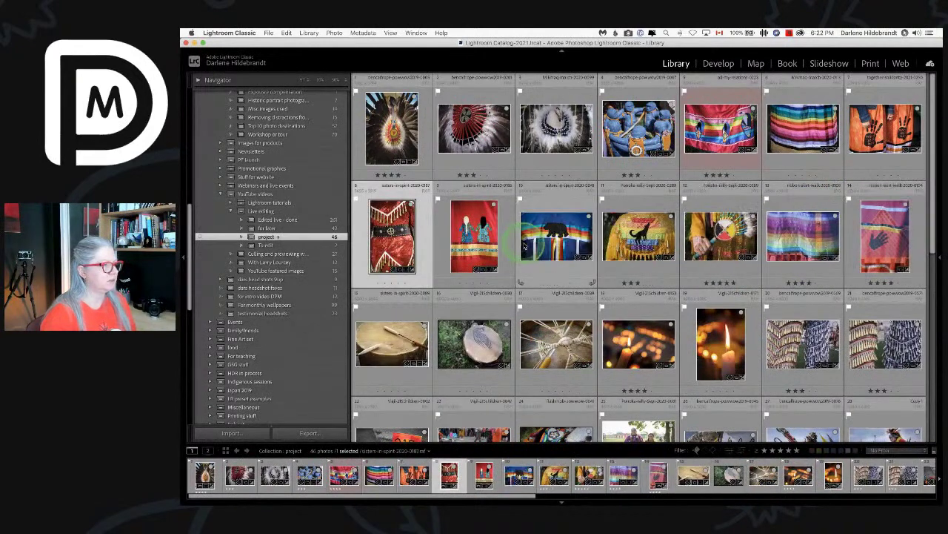
{"action": "left_click_drag", "start_coordinate": [718, 234], "coordinate": [822, 237]}
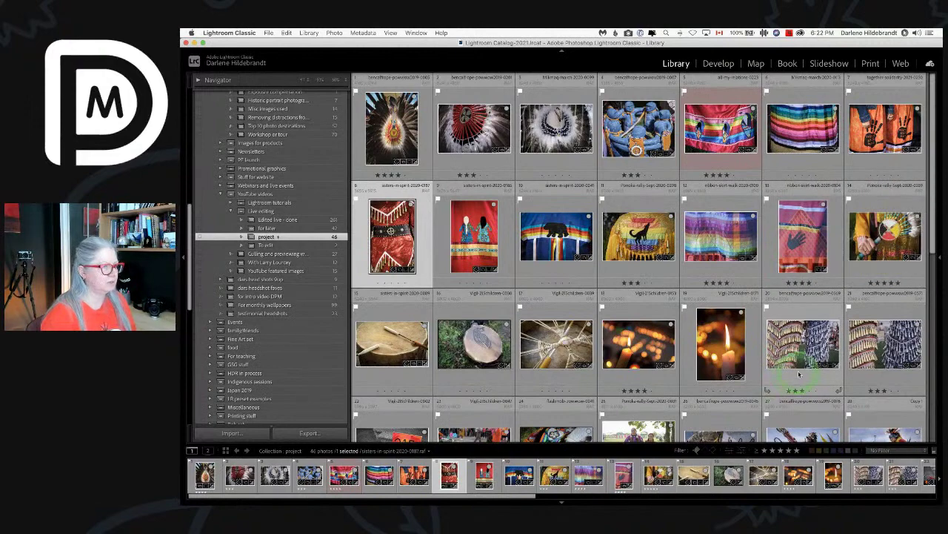
Step: Compare the two jingle-dress photos full-size in Loupe view
{"action": "left_click", "coordinate": [799, 374]}
{"action": "double_click", "coordinate": [797, 361]}
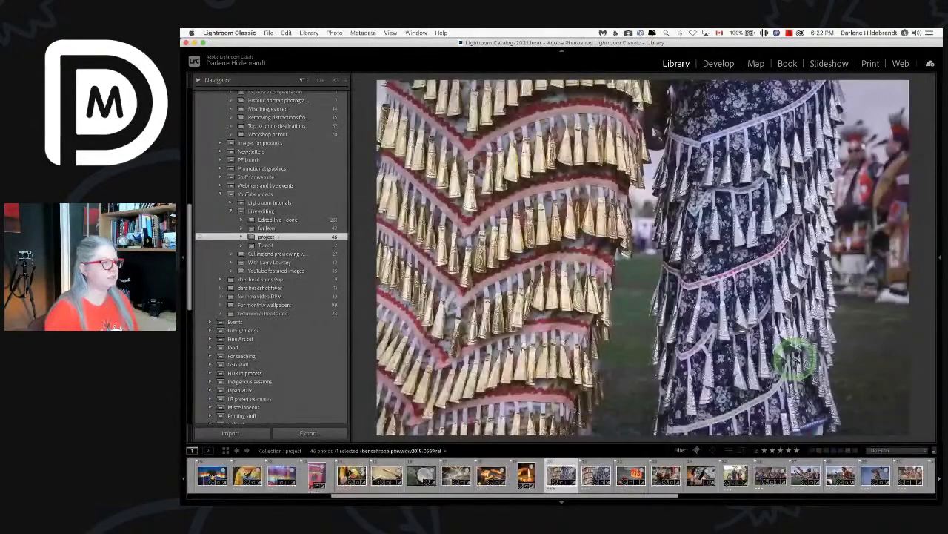
{"action": "key", "text": "Right"}
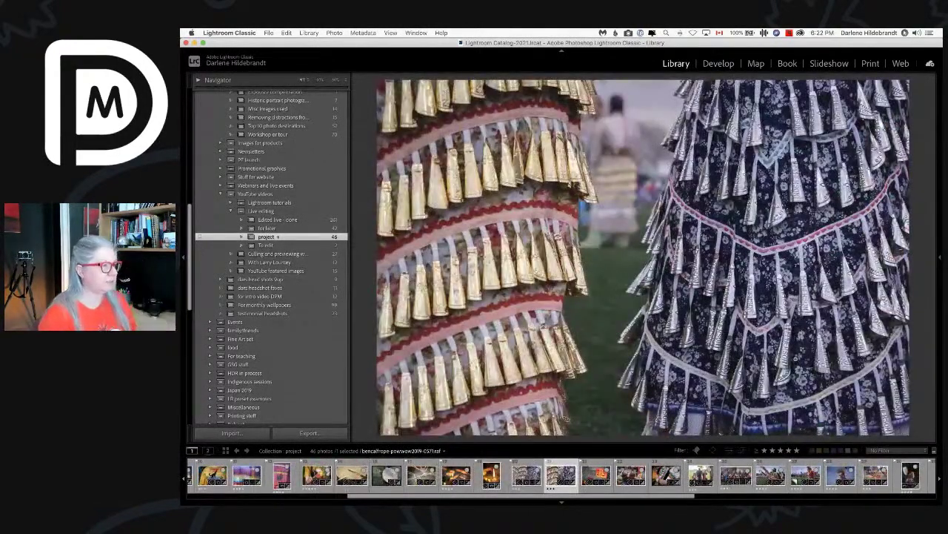
{"action": "key", "text": "Left"}
{"action": "key", "text": "Right"}
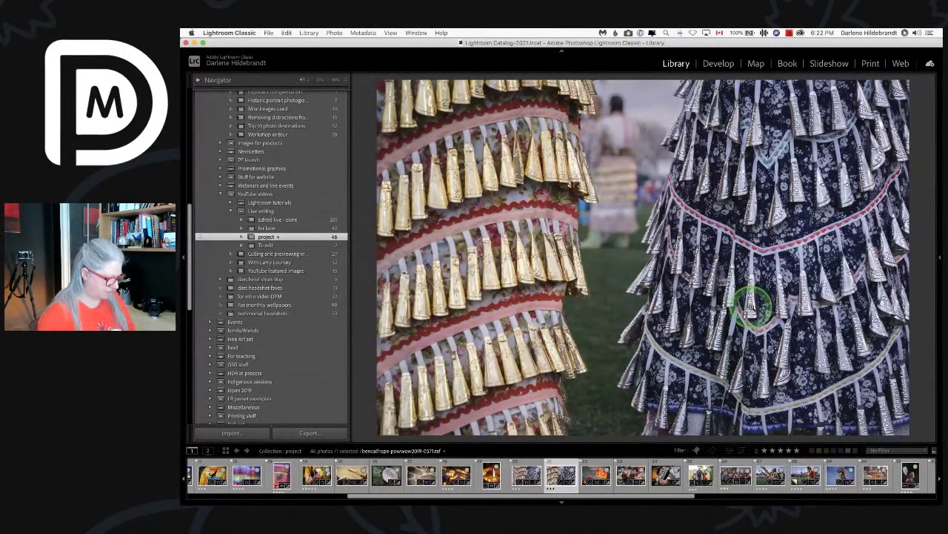
Step: Select both jingle-dress photos in Grid and move them together to positions 9 and 10
{"action": "key", "text": "g"}
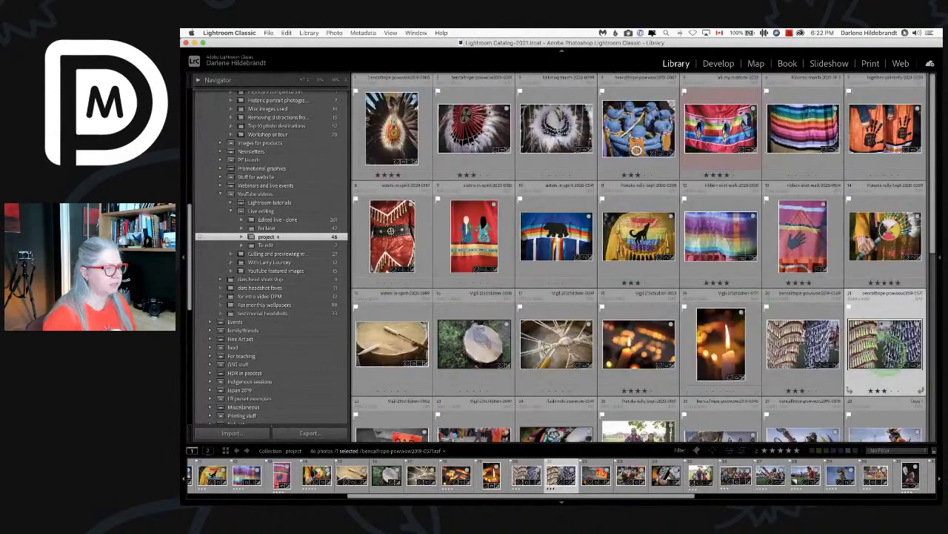
{"action": "left_click", "coordinate": [808, 342], "text": "super"}
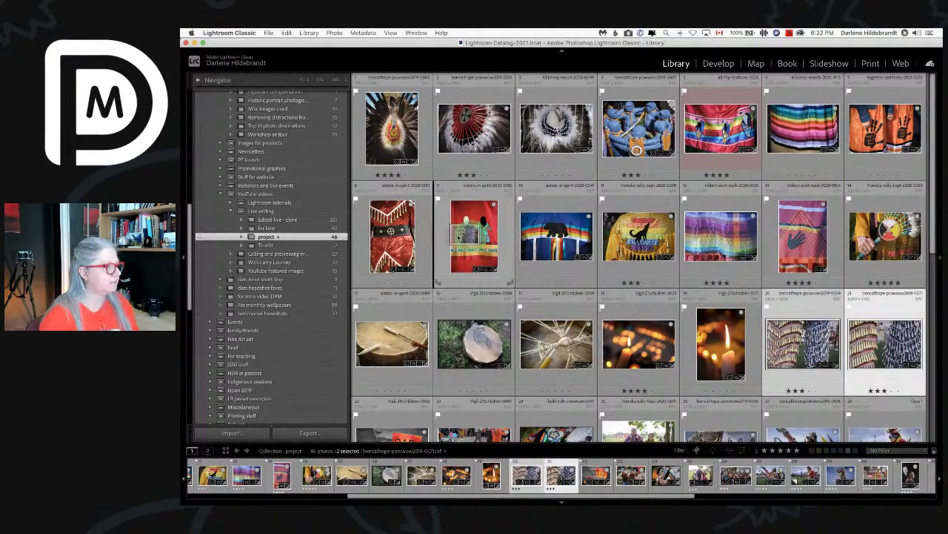
{"action": "left_click_drag", "start_coordinate": [445, 235], "coordinate": [446, 234]}
{"action": "scroll", "coordinate": [548, 223], "scroll_direction": "down", "scroll_amount": 2}
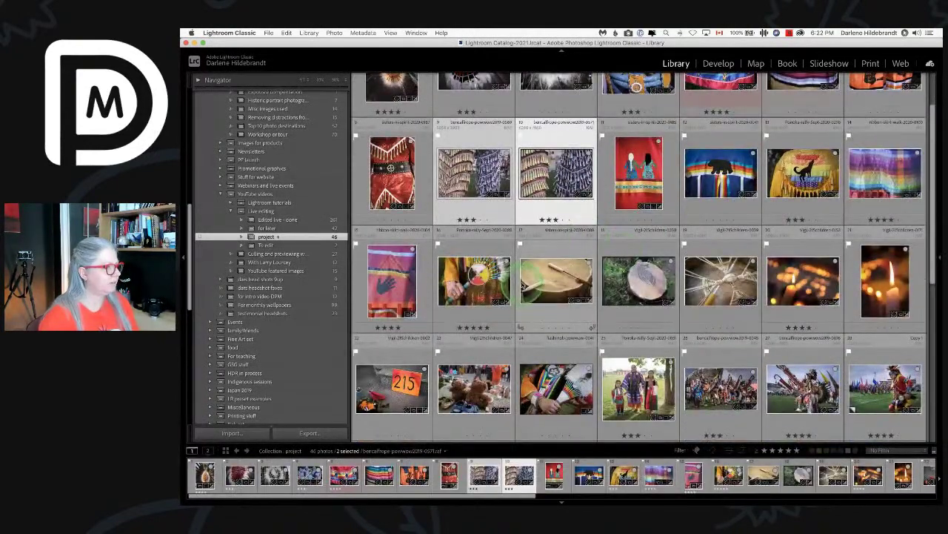
{"action": "scroll", "coordinate": [522, 284], "scroll_direction": "down", "scroll_amount": 1}
{"action": "scroll", "coordinate": [523, 284], "scroll_direction": "down", "scroll_amount": 1}
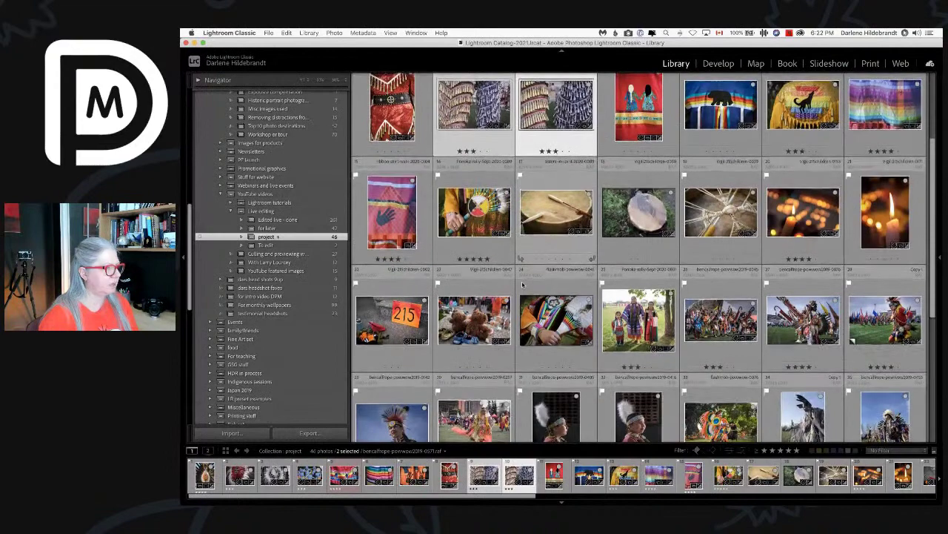
Step: Review the photos full-size in Loupe, from the drum shot through the vertical candle photo
{"action": "double_click", "coordinate": [626, 217]}
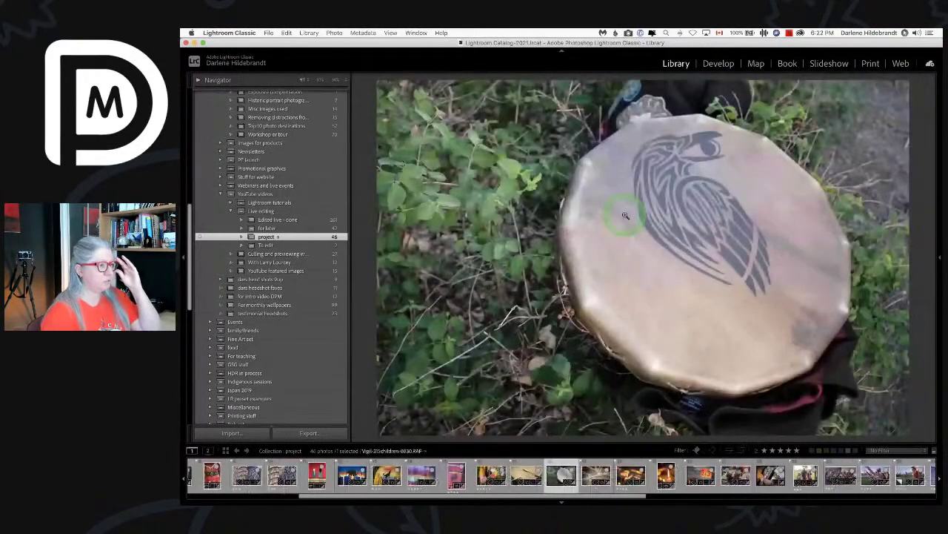
{"action": "key", "text": "Right"}
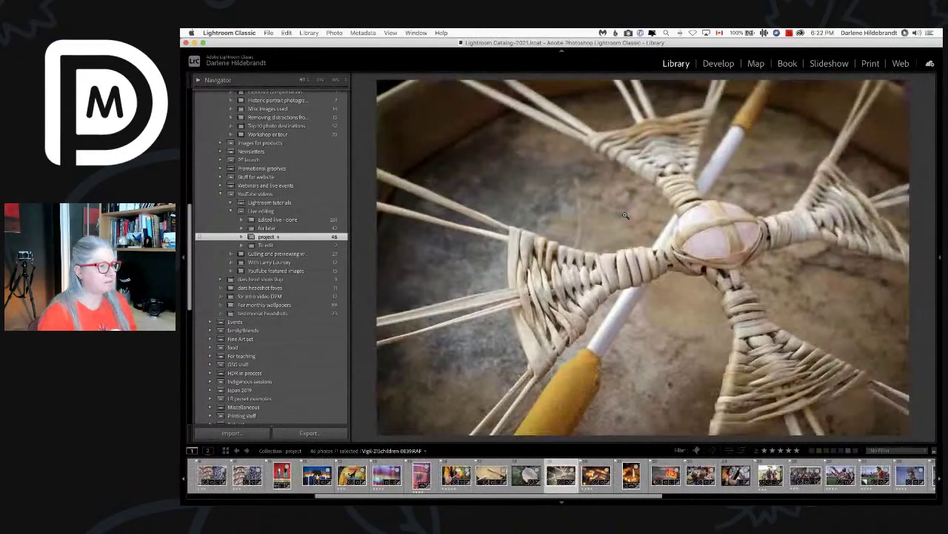
{"action": "key", "text": "Right"}
{"action": "key", "text": "Right"}
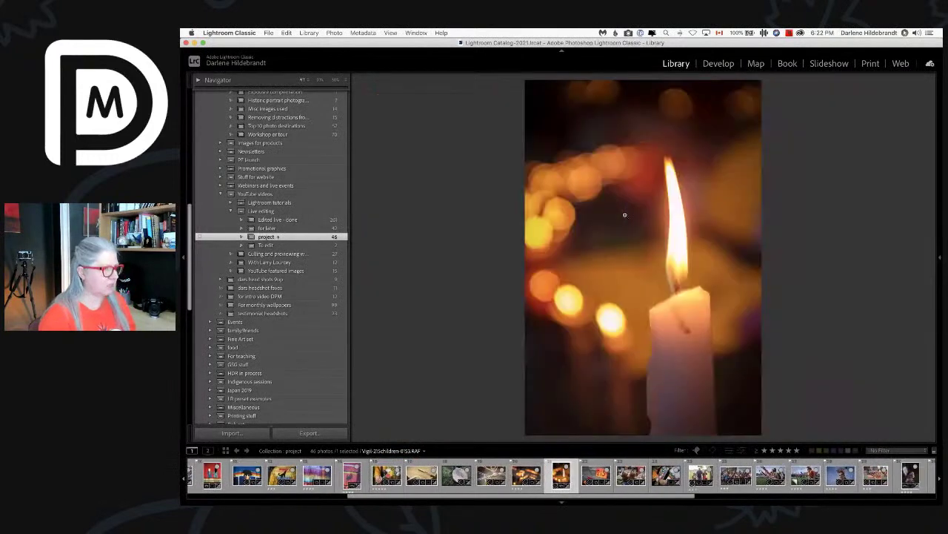
{"action": "key", "text": "Right"}
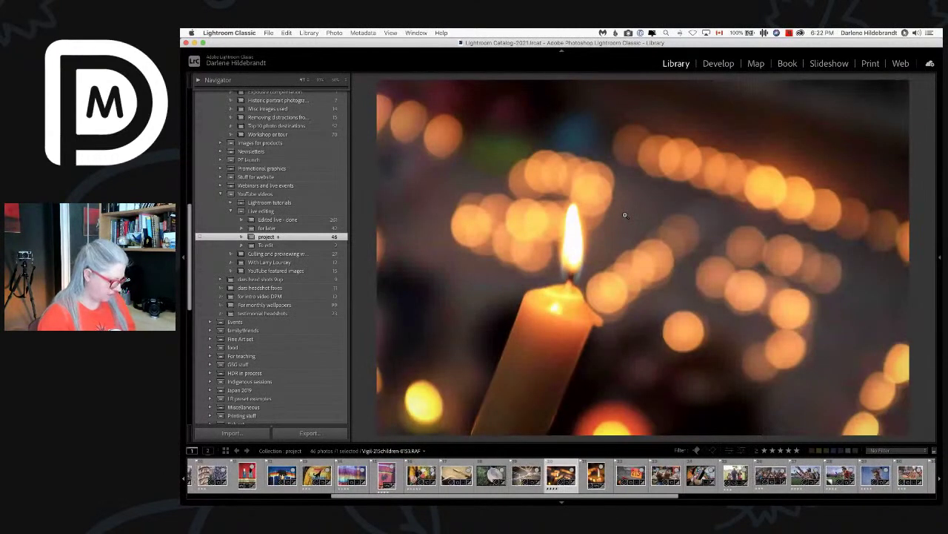
Step: Open the forest family portrait at the end of the collection in Loupe
{"action": "key", "text": "g"}
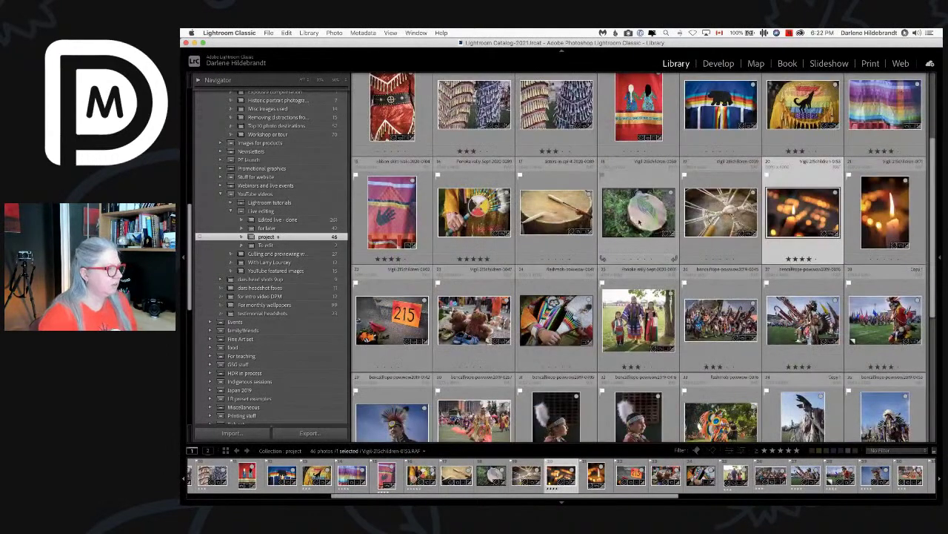
{"action": "scroll", "coordinate": [640, 222], "scroll_direction": "down", "scroll_amount": 1}
{"action": "scroll", "coordinate": [639, 222], "scroll_direction": "down", "scroll_amount": 1}
{"action": "scroll", "coordinate": [640, 223], "scroll_direction": "down", "scroll_amount": 2}
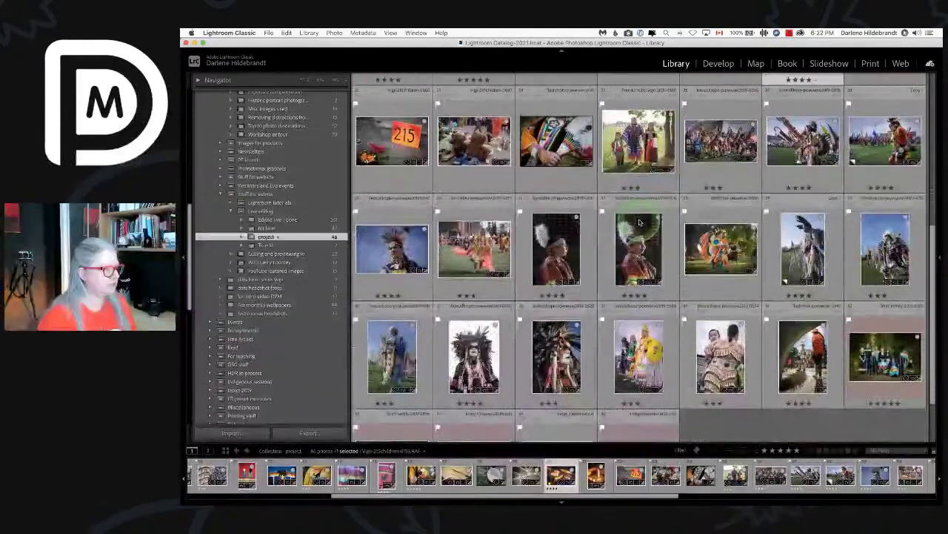
{"action": "scroll", "coordinate": [639, 223], "scroll_direction": "down", "scroll_amount": 2}
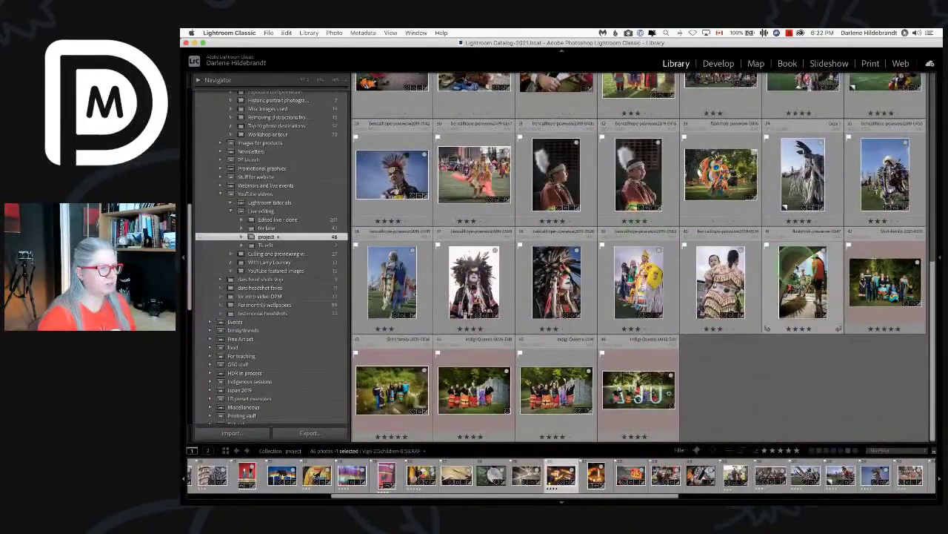
{"action": "double_click", "coordinate": [863, 288]}
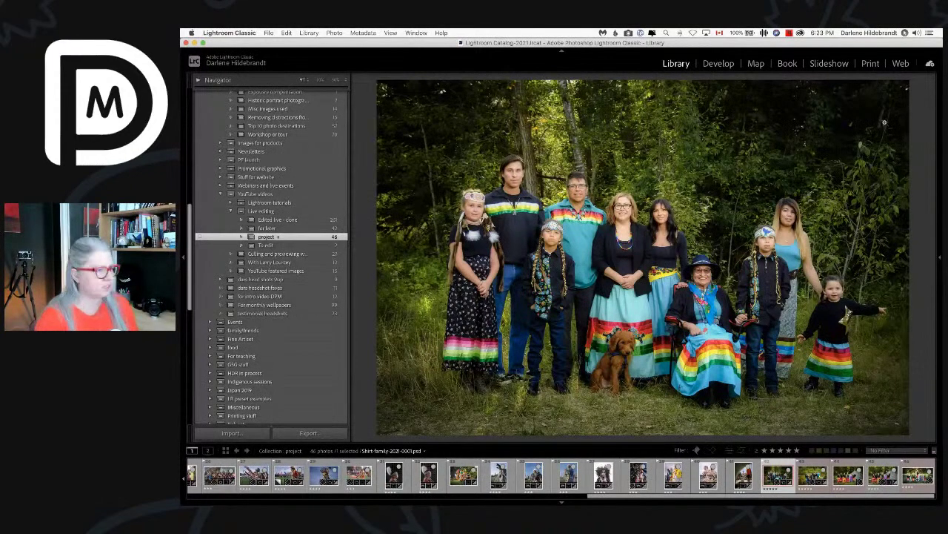
Step: Move past the riverside family photo to the first group portrait of women
{"action": "key", "text": "Right"}
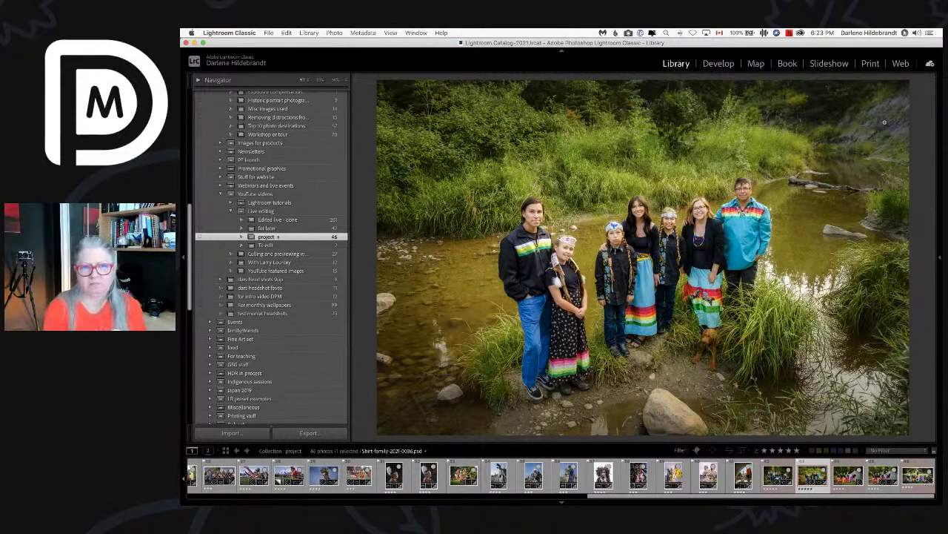
{"action": "key", "text": "Left"}
{"action": "key", "text": "Right"}
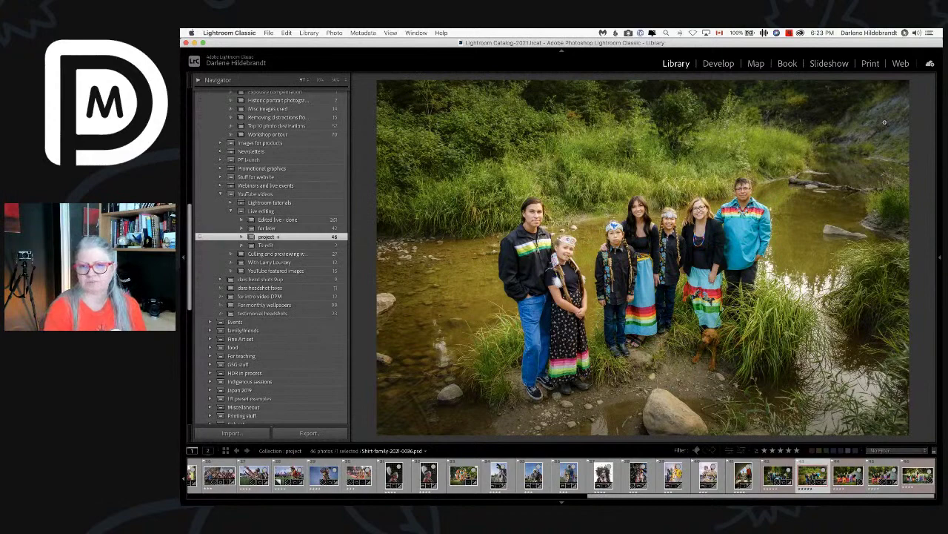
{"action": "key", "text": "Right"}
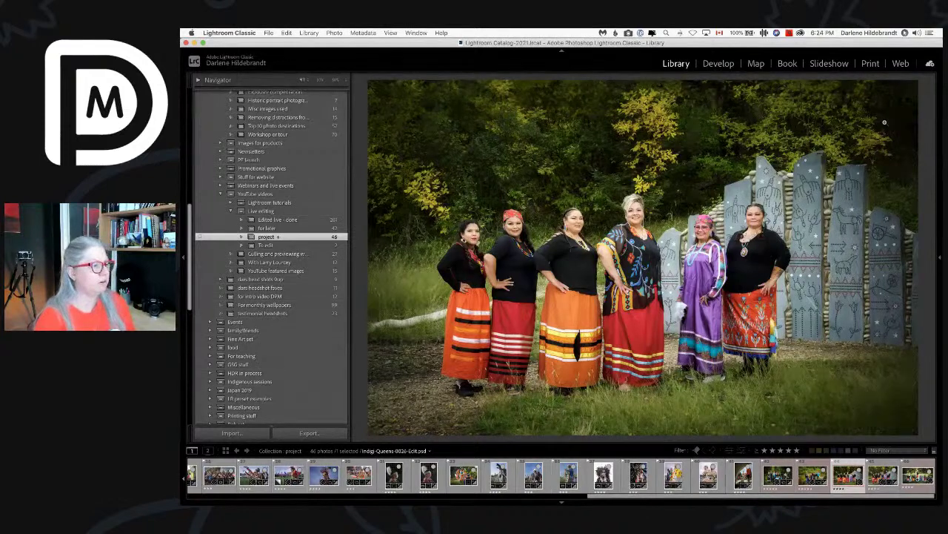
Step: View the final two photos full-size, then return to the project grid with nothing selected
{"action": "key", "text": "Right"}
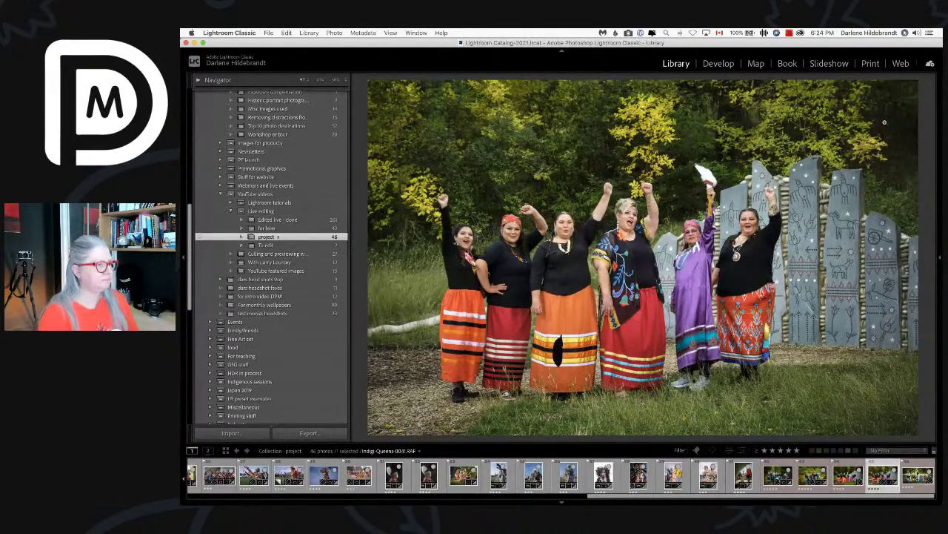
{"action": "key", "text": "Right"}
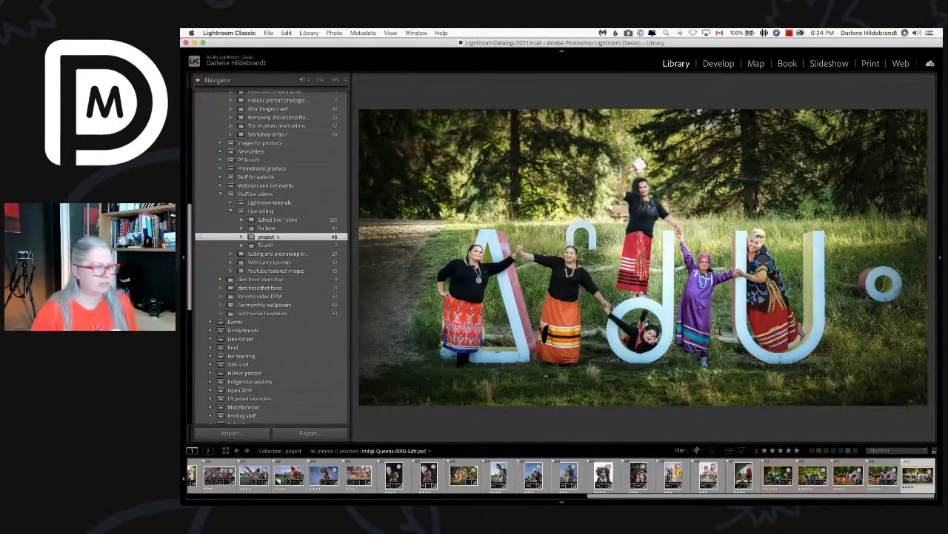
{"action": "key", "text": "g"}
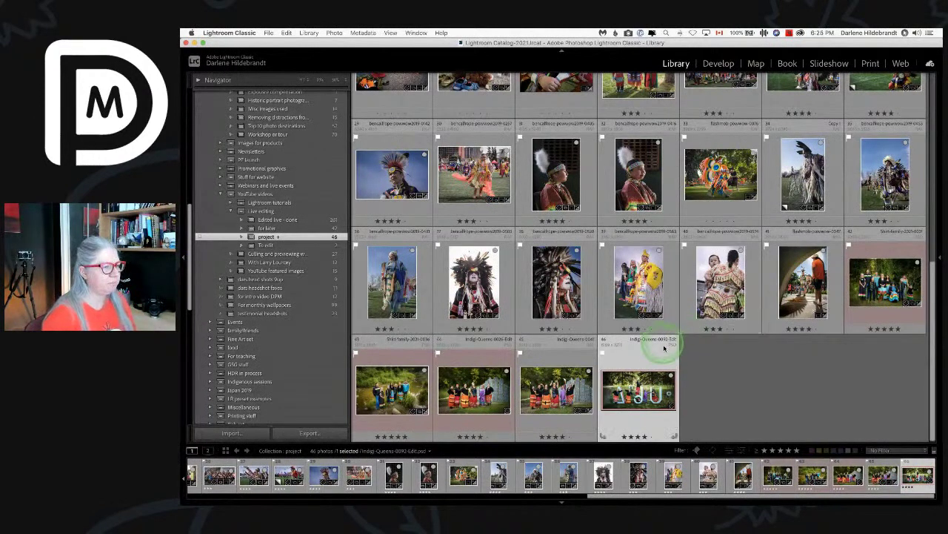
{"action": "left_click", "coordinate": [748, 363]}
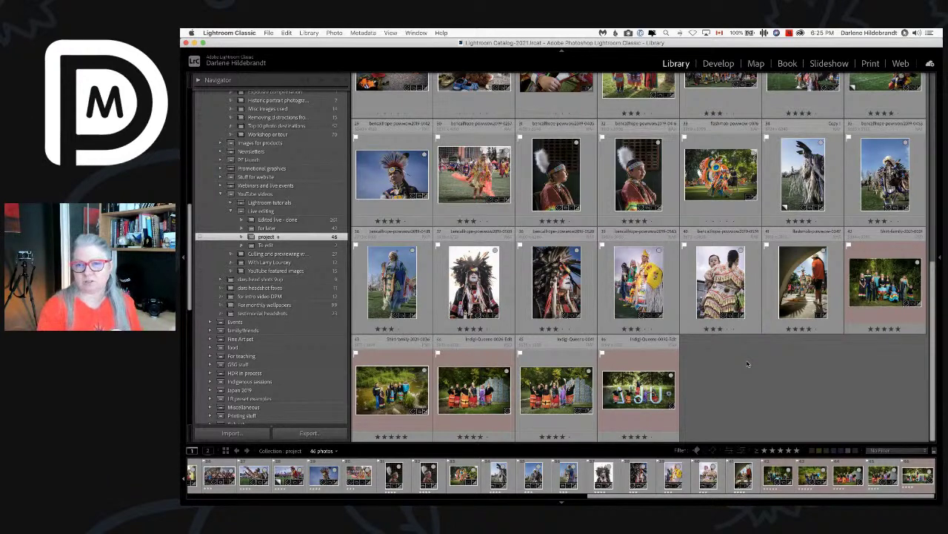
{"action": "left_click", "coordinate": [788, 371]}
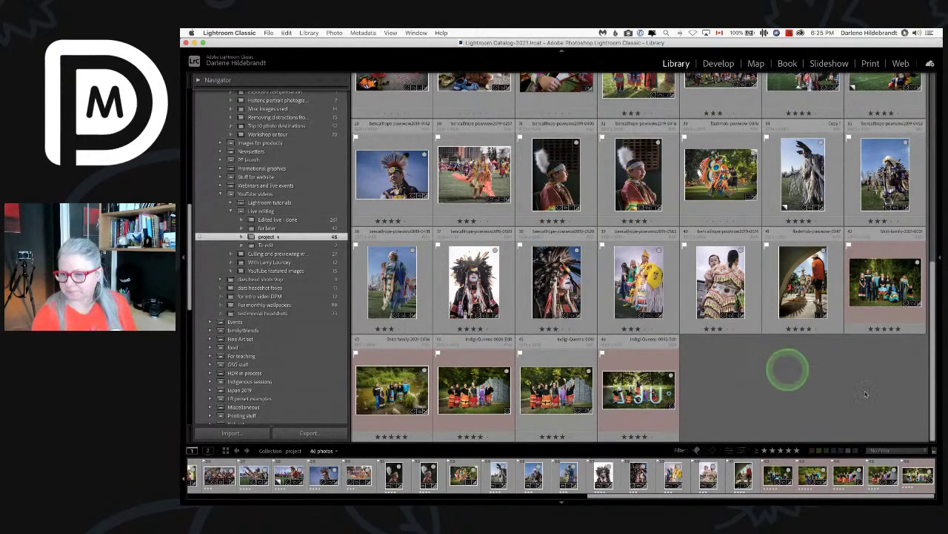
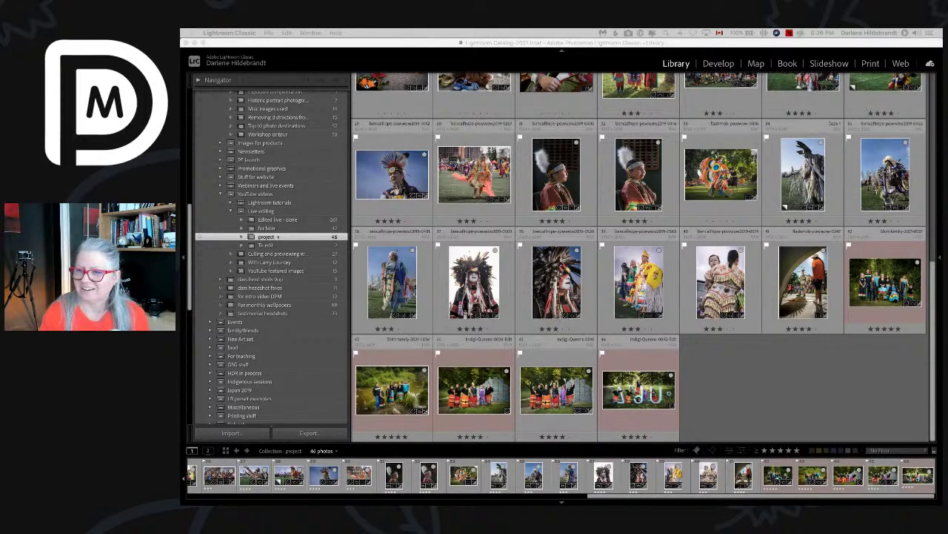
Step: Give the bottom-row group photo (#43) five stars and scroll the project grid back to the top
{"action": "key", "text": "5"}
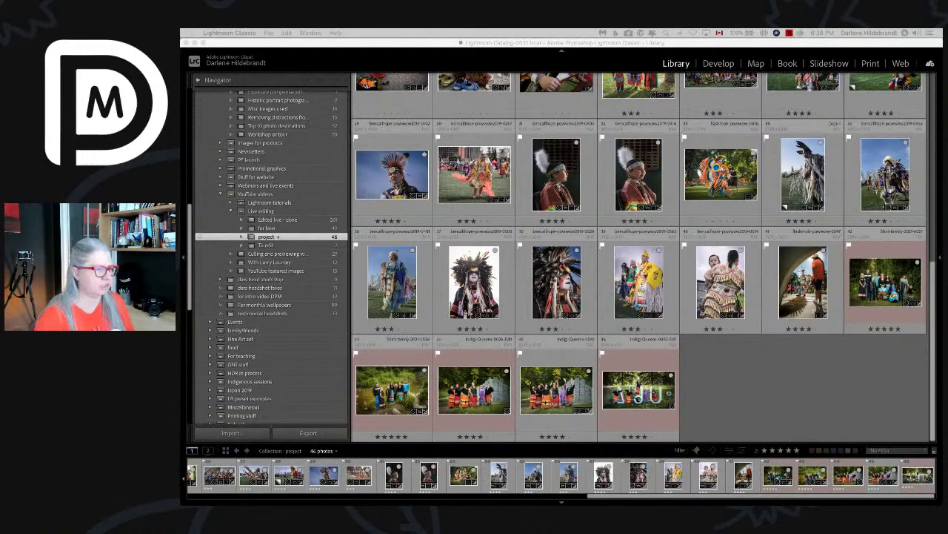
{"action": "left_click", "coordinate": [761, 356]}
{"action": "scroll", "coordinate": [761, 355], "scroll_direction": "up", "scroll_amount": 15}
{"action": "left_click", "coordinate": [387, 130]}
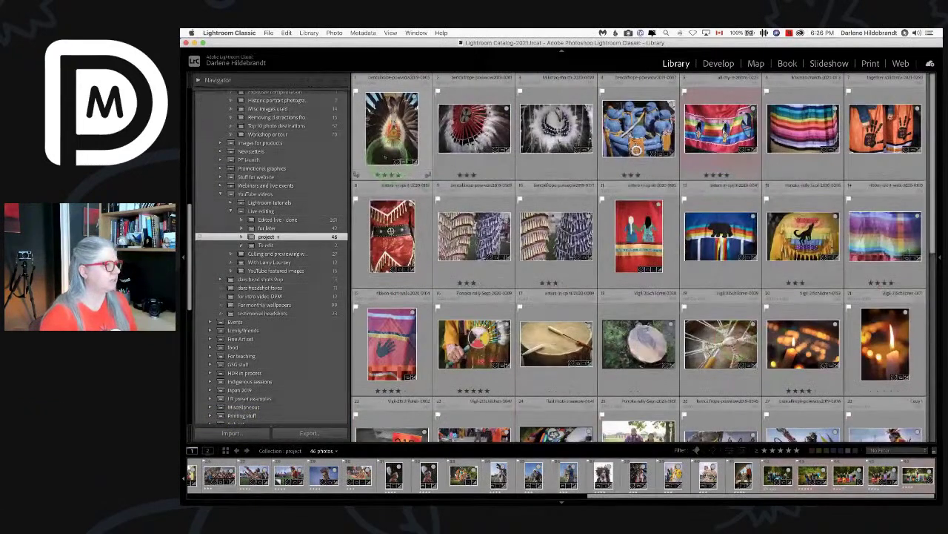
{"action": "double_click", "coordinate": [379, 138]}
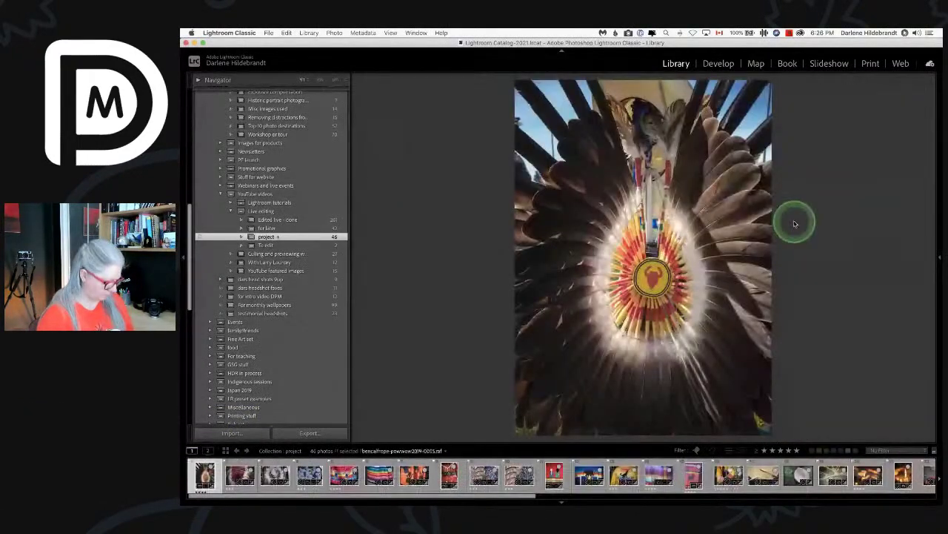
{"action": "key", "text": "i"}
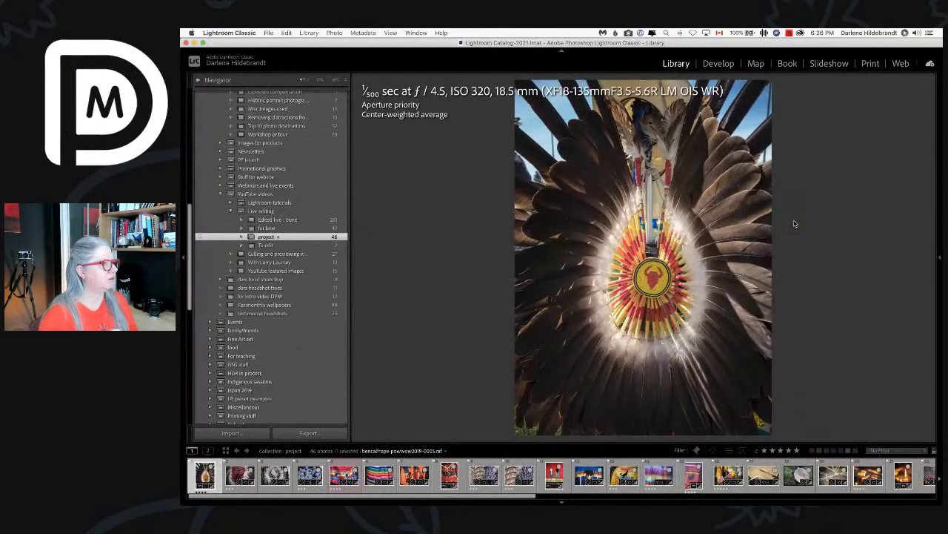
{"action": "key", "text": "i"}
{"action": "key", "text": "i"}
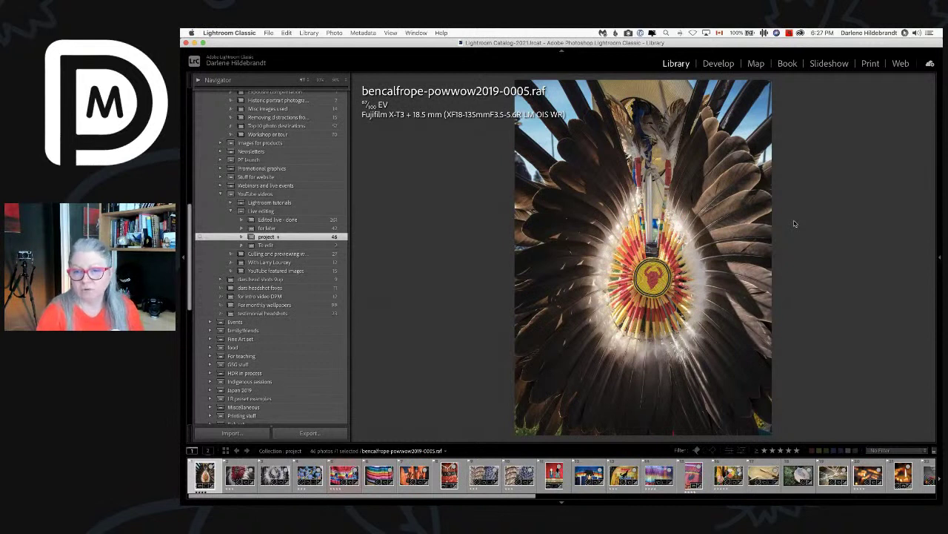
{"action": "key", "text": "i"}
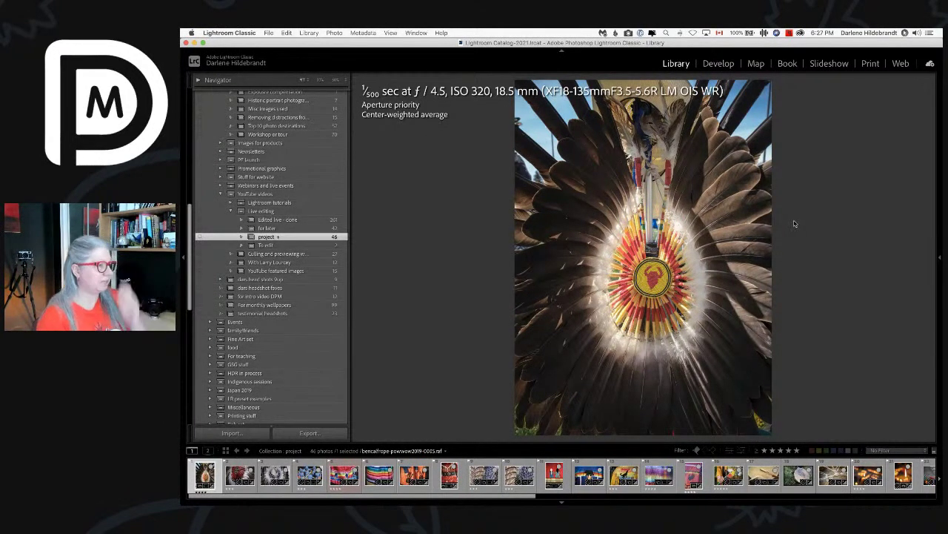
{"action": "key", "text": "Right"}
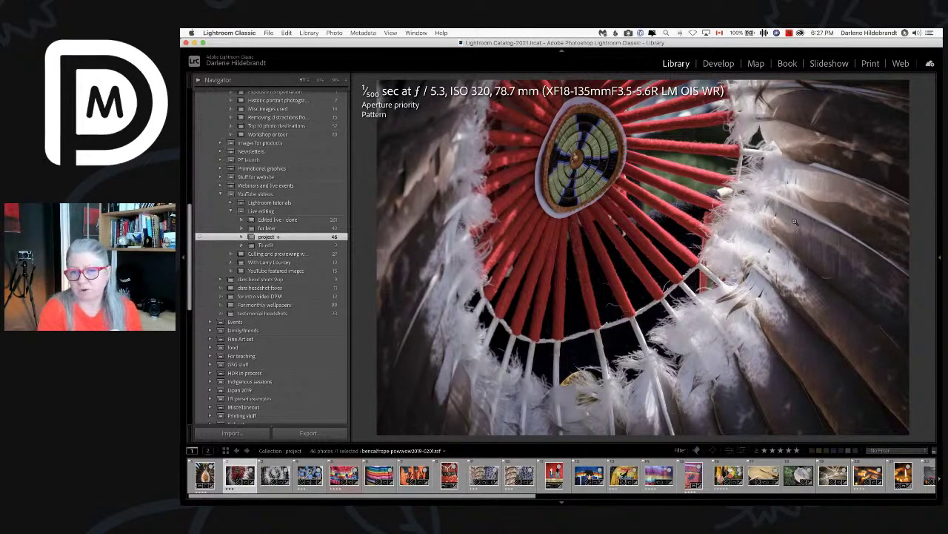
{"action": "key", "text": "Right"}
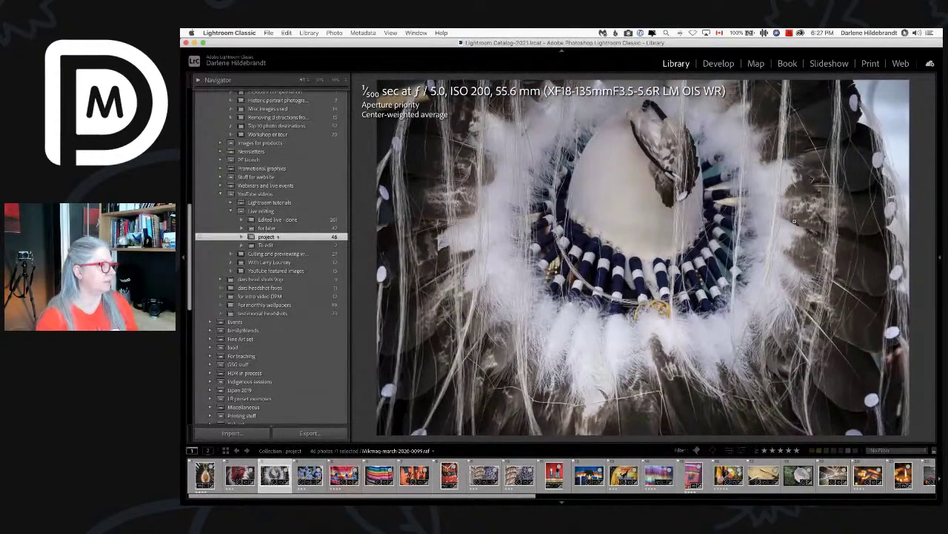
{"action": "key", "text": "Right"}
{"action": "key", "text": "Right"}
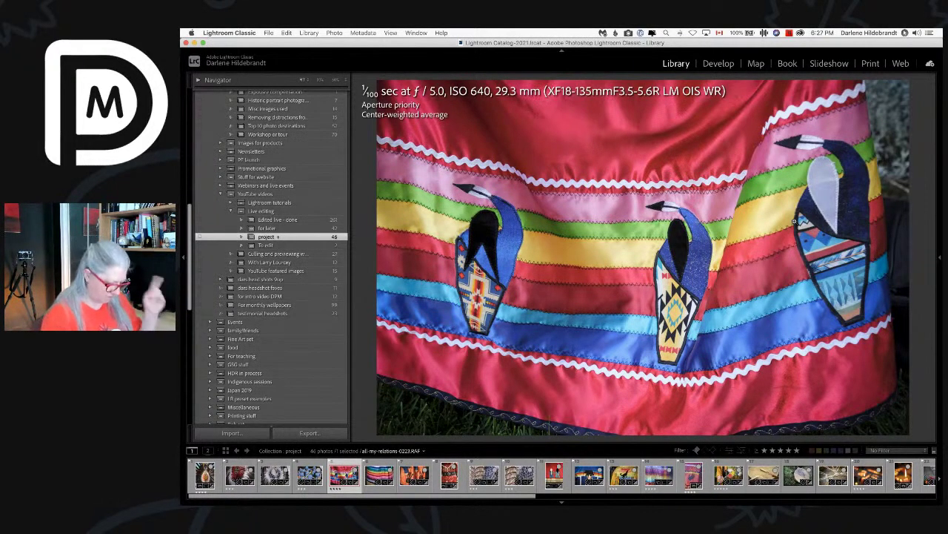
{"action": "key", "text": "Right"}
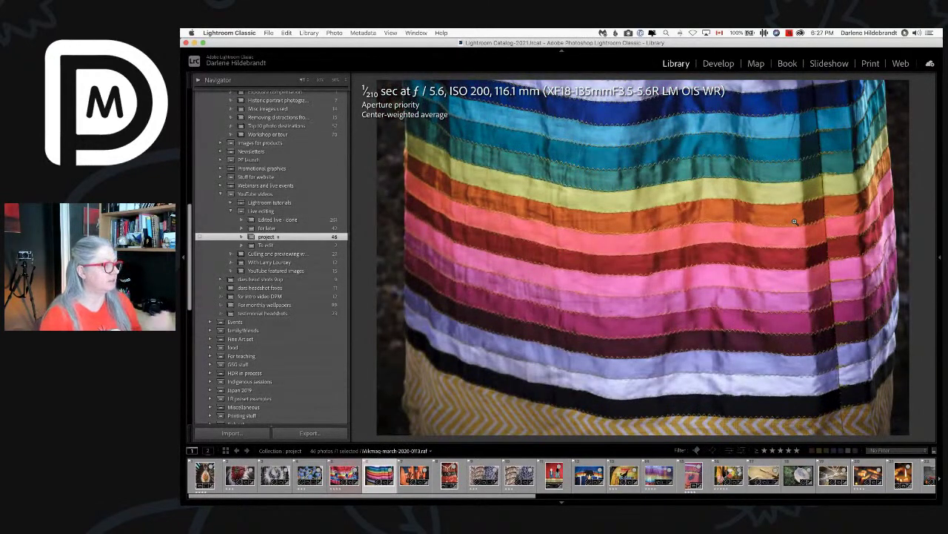
{"action": "key", "text": "Right"}
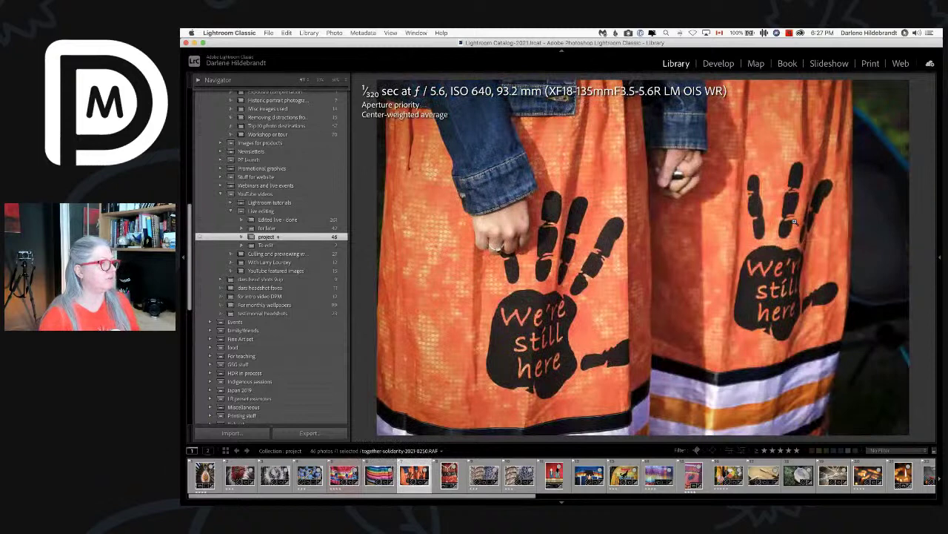
{"action": "key", "text": "Right"}
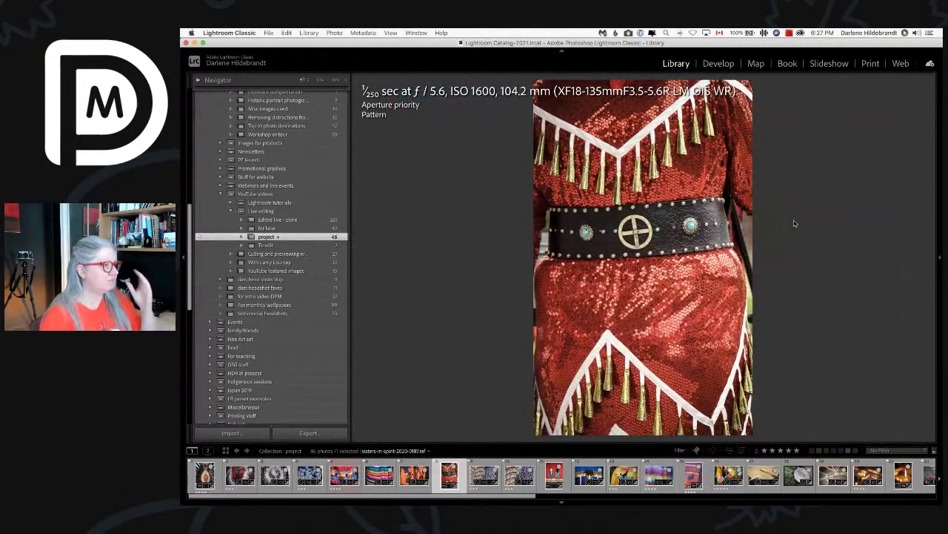
{"action": "key", "text": "Right"}
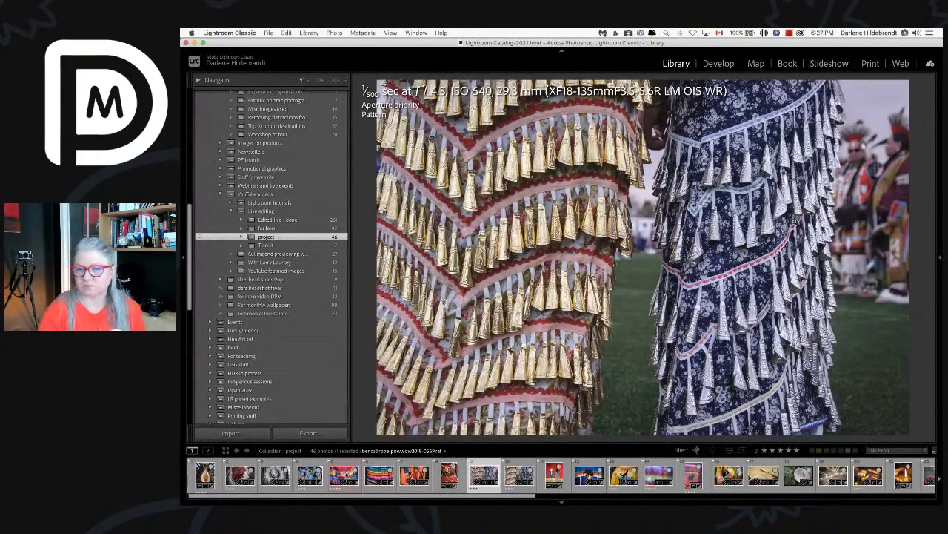
{"action": "key", "text": "Right"}
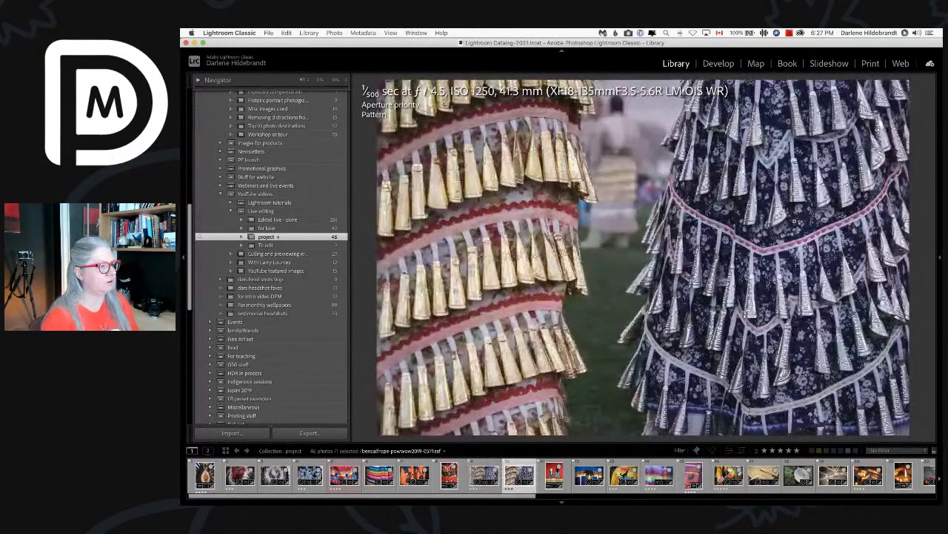
{"action": "key", "text": "Right"}
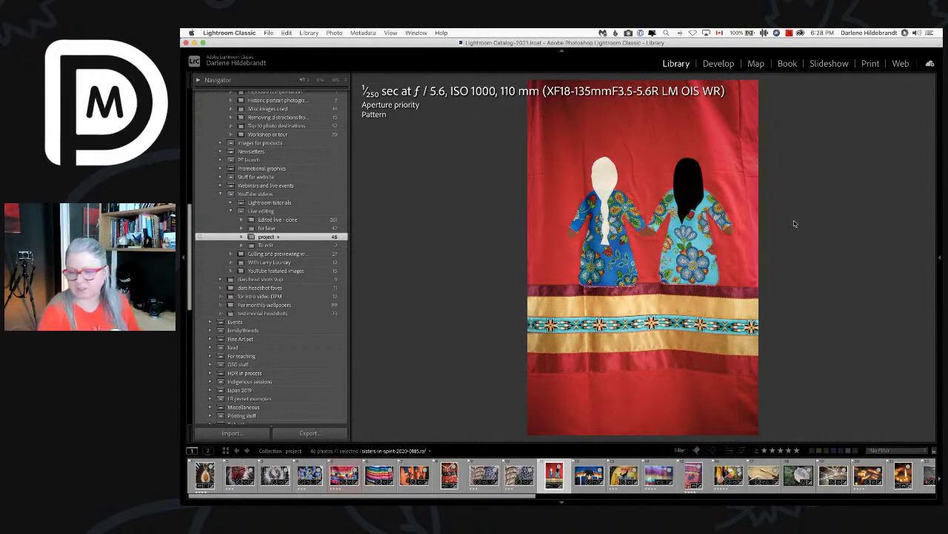
{"action": "key", "text": "Right"}
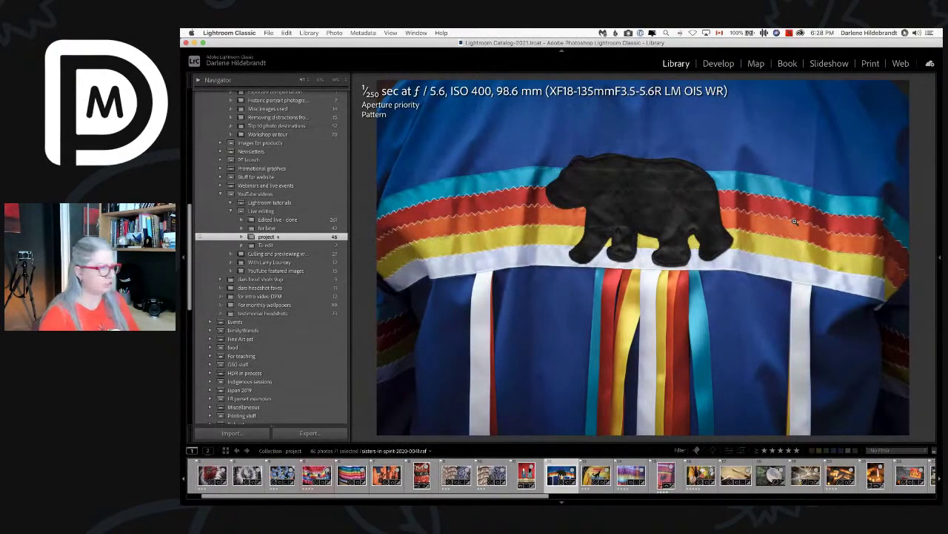
{"action": "key", "text": "g"}
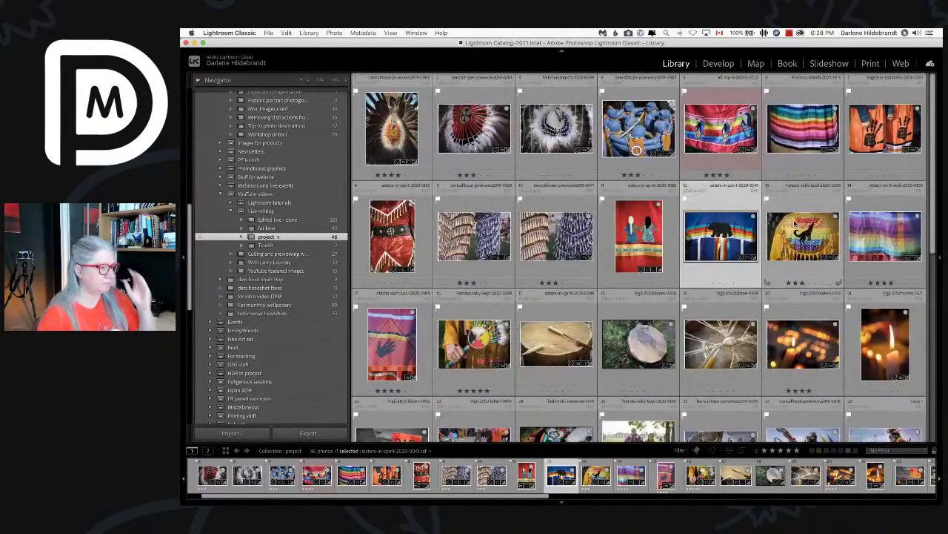
{"action": "double_click", "coordinate": [801, 349]}
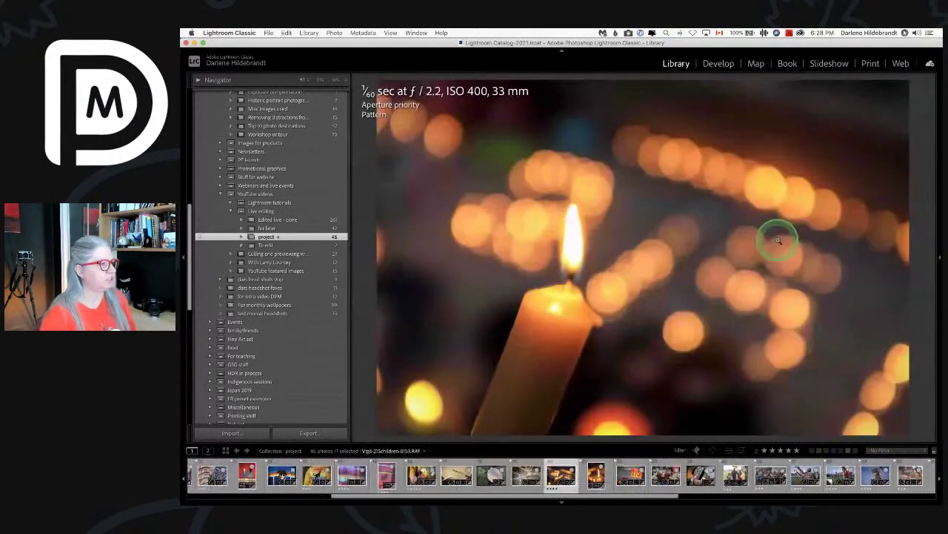
{"action": "key", "text": "Right"}
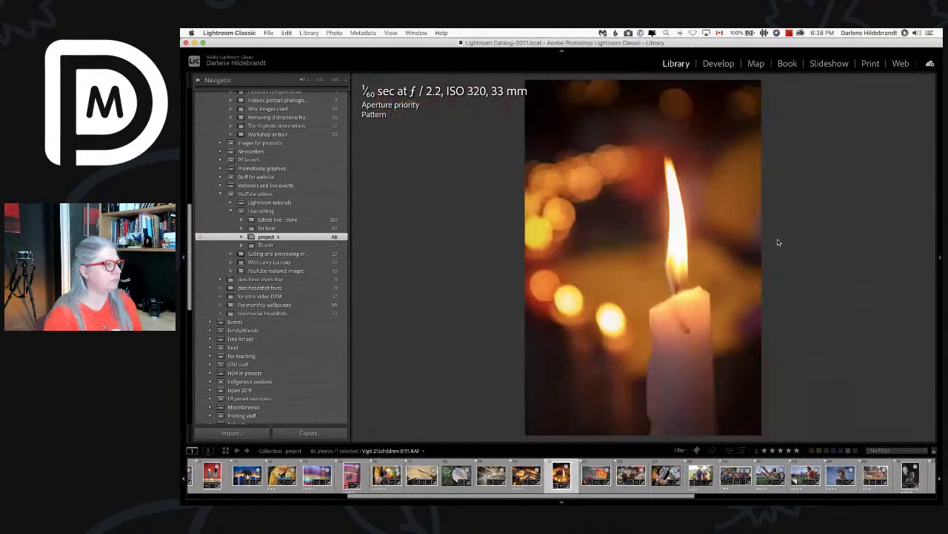
{"action": "key", "text": "Left"}
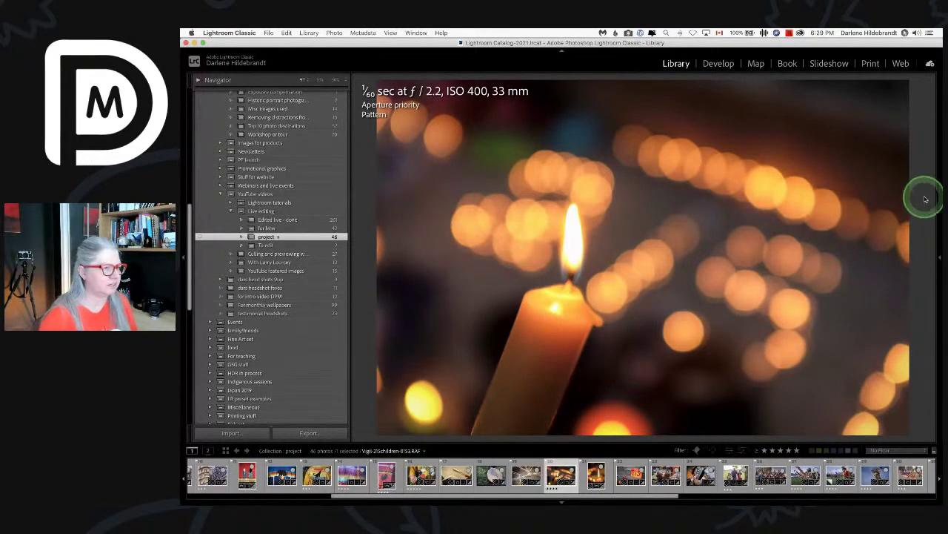
Step: Return to the Library grid, scan the lower rows, then bring up Indigenous quotes.docx in Word
{"action": "key", "text": "g"}
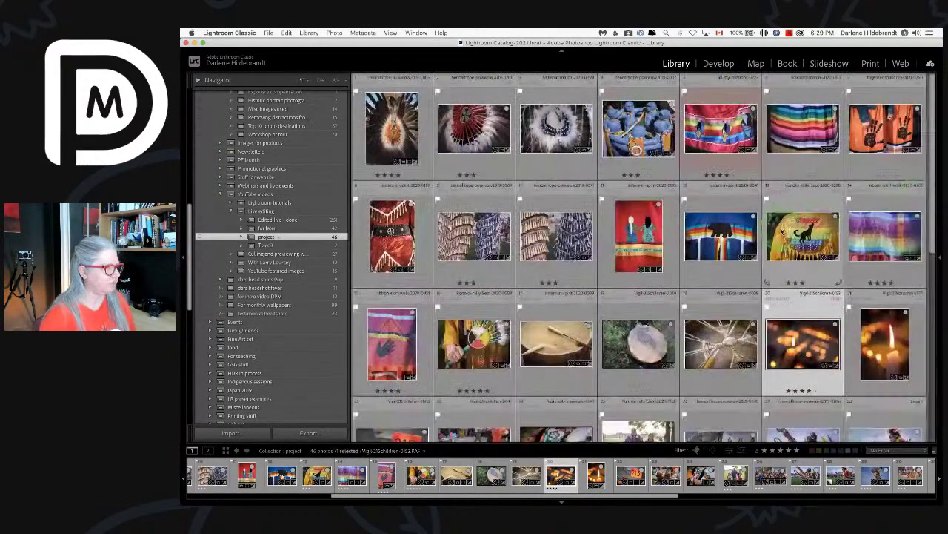
{"action": "scroll", "coordinate": [775, 236], "scroll_direction": "down", "scroll_amount": 2}
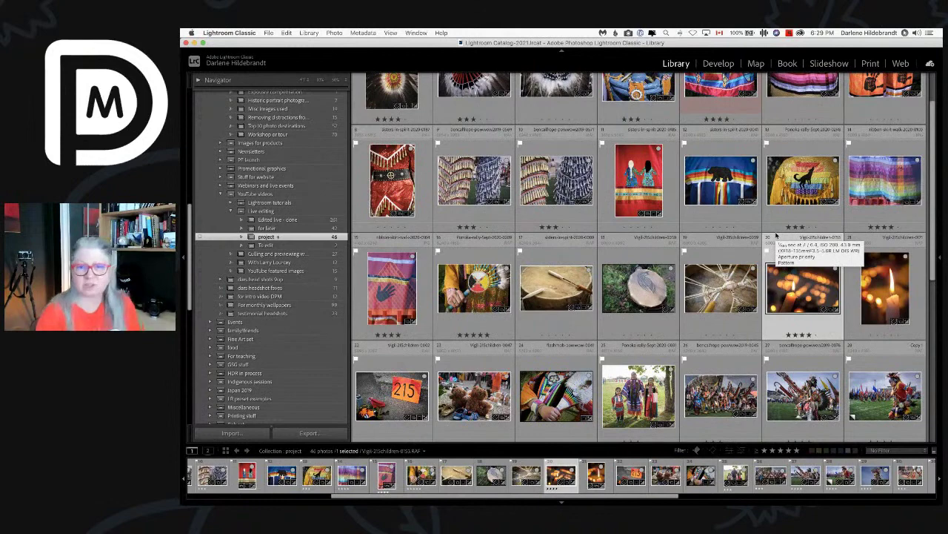
{"action": "scroll", "coordinate": [776, 236], "scroll_direction": "down", "scroll_amount": 3}
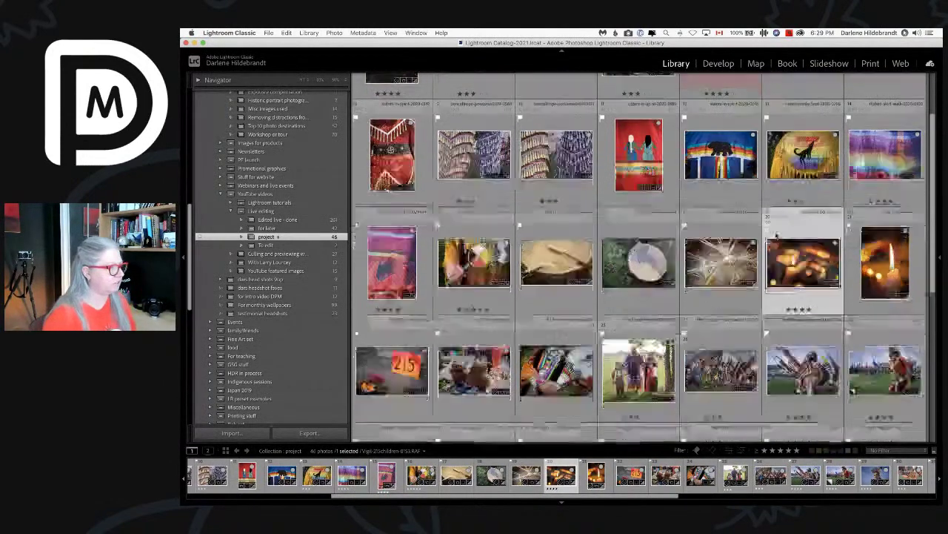
{"action": "scroll", "coordinate": [776, 236], "scroll_direction": "up", "scroll_amount": 3}
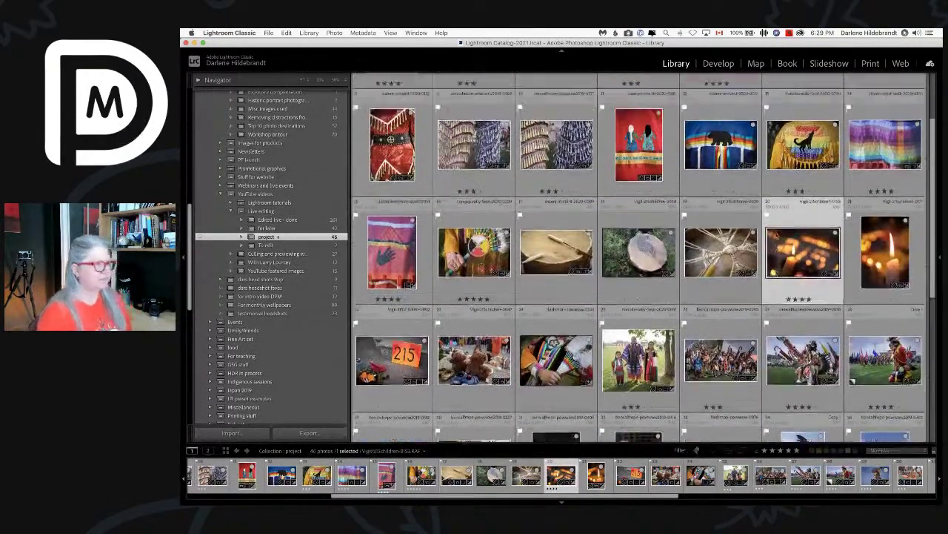
{"action": "scroll", "coordinate": [776, 235], "scroll_direction": "down", "scroll_amount": 2}
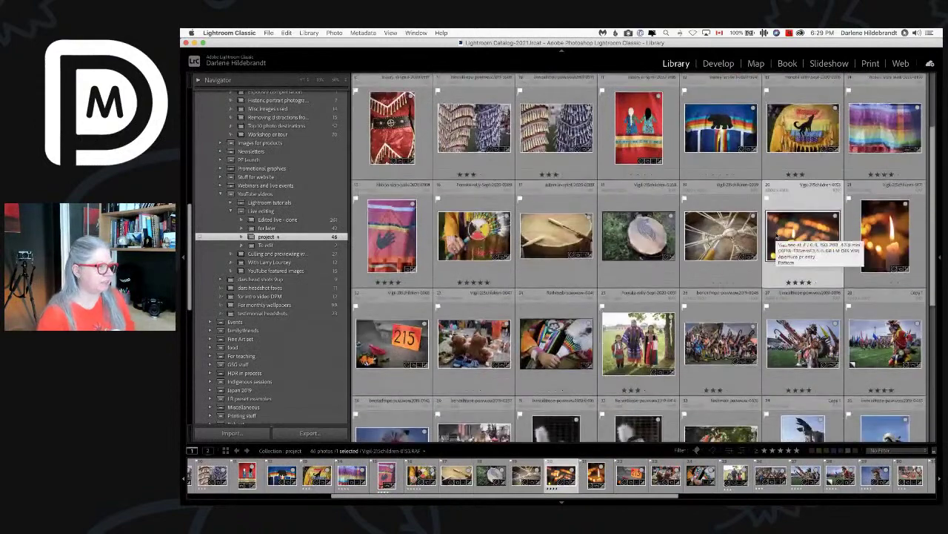
{"action": "scroll", "coordinate": [776, 237], "scroll_direction": "down", "scroll_amount": 3}
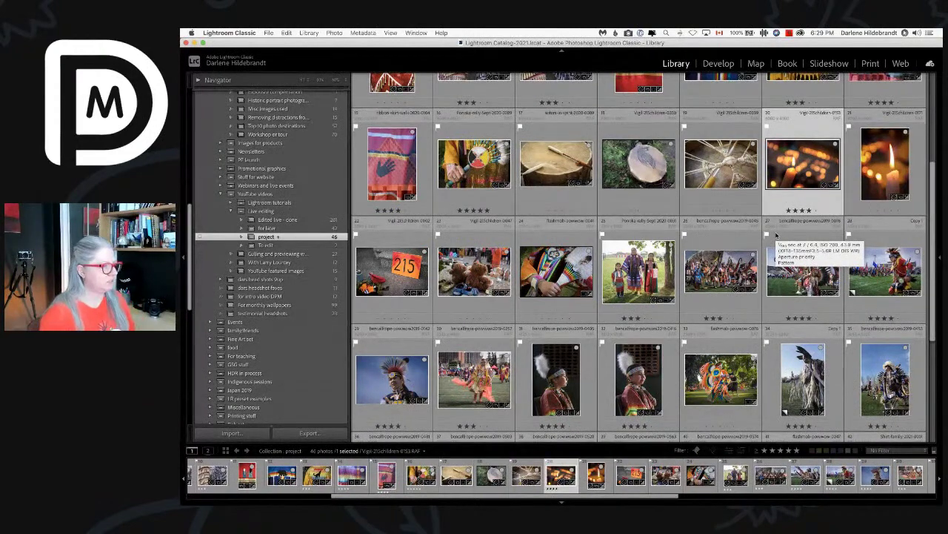
{"action": "key", "text": "super+Tab"}
{"action": "key", "text": "super+Tab"}
{"action": "key", "text": "super+Tab"}
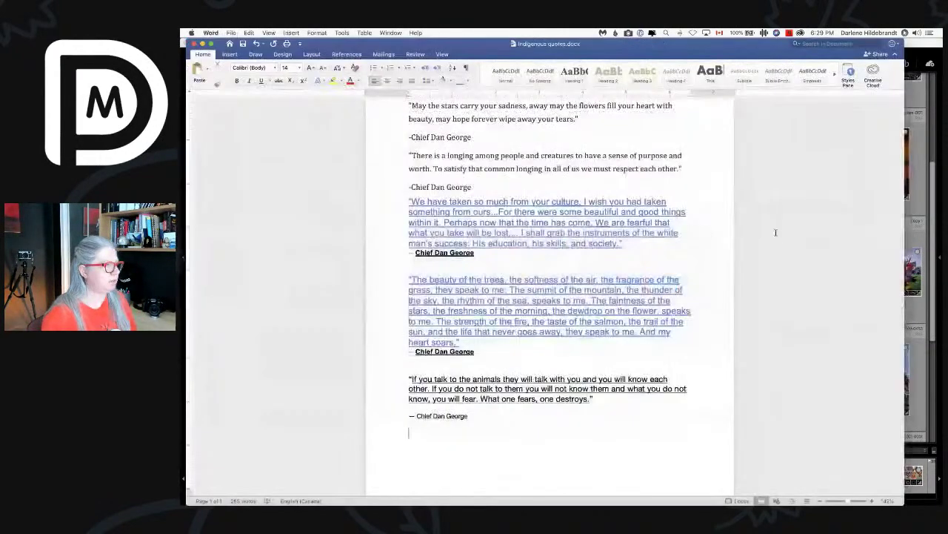
Step: Select then deselect the second Chief Dan George quote, and switch to the Chrome browser
{"action": "scroll", "coordinate": [776, 232], "scroll_direction": "up", "scroll_amount": 3}
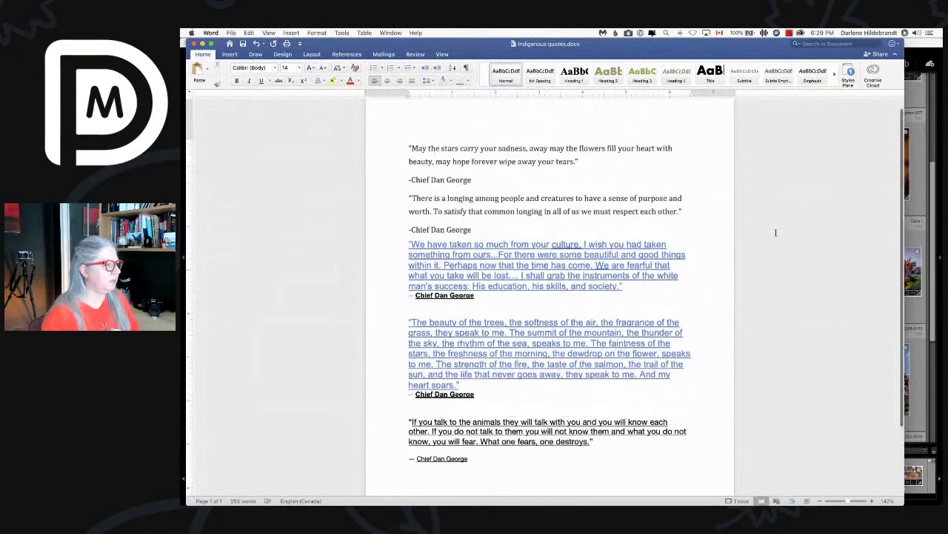
{"action": "scroll", "coordinate": [776, 233], "scroll_direction": "up", "scroll_amount": 1}
{"action": "left_click", "coordinate": [776, 232]}
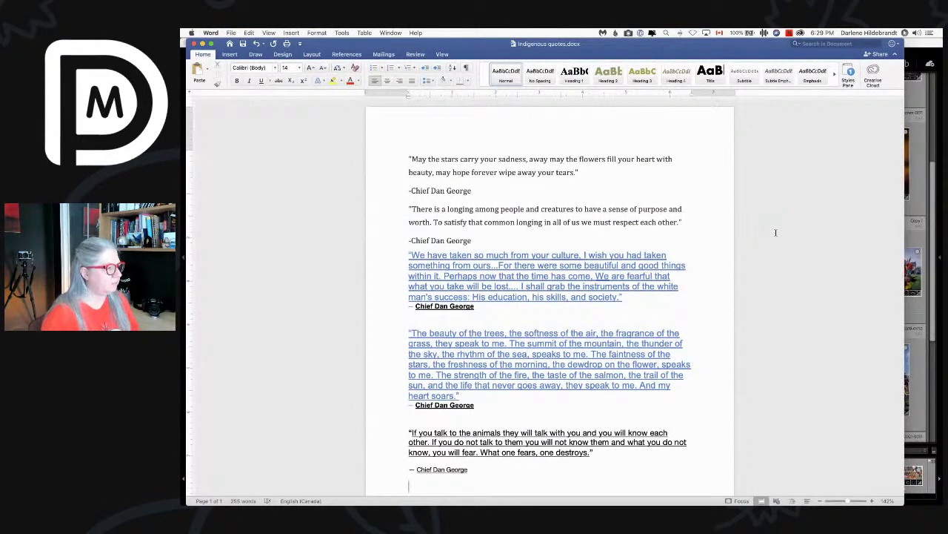
{"action": "scroll", "coordinate": [776, 233], "scroll_direction": "down", "scroll_amount": 1}
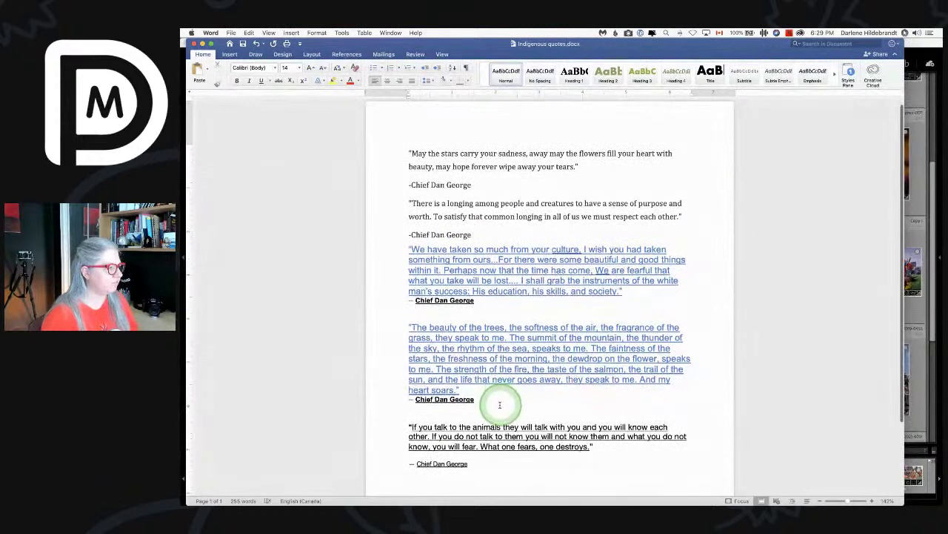
{"action": "left_click_drag", "start_coordinate": [495, 401], "coordinate": [409, 329]}
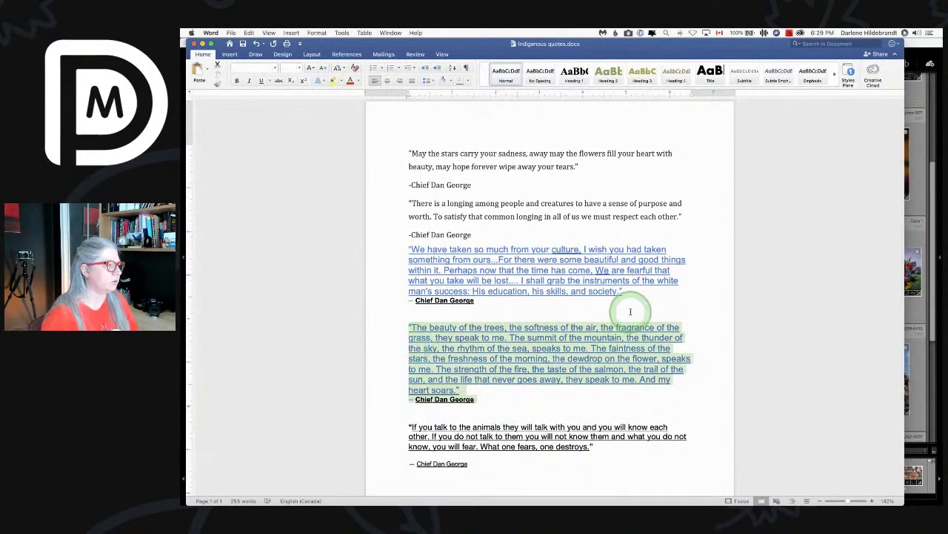
{"action": "left_click", "coordinate": [792, 307]}
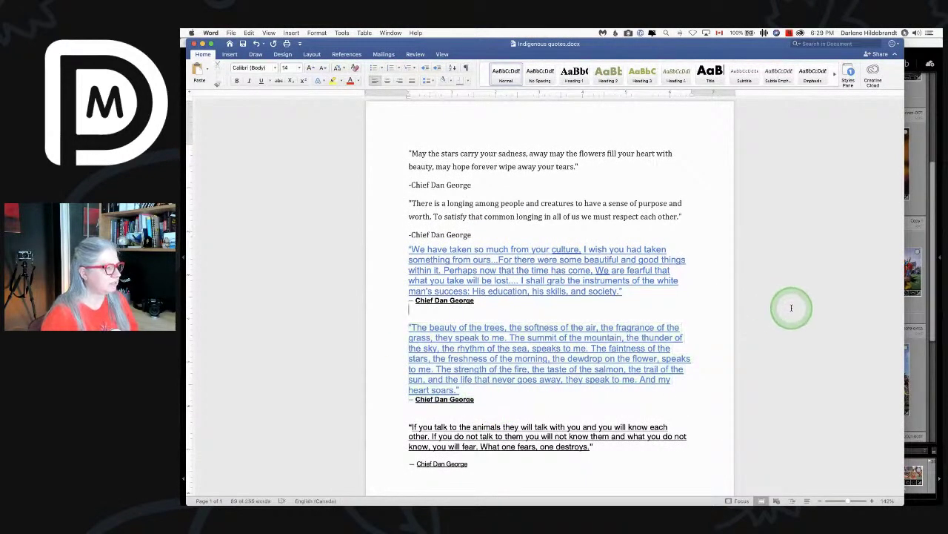
{"action": "key", "text": "super+Tab"}
{"action": "key", "text": "super+Tab"}
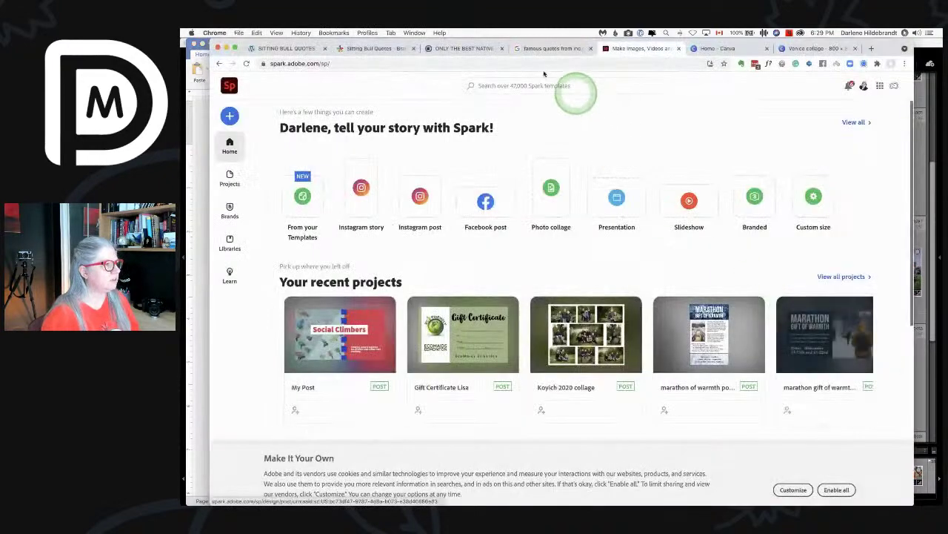
Step: Scroll through BrainyQuote's Sitting Bull quotes page, then return to Lightroom Classic
{"action": "left_click", "coordinate": [393, 49]}
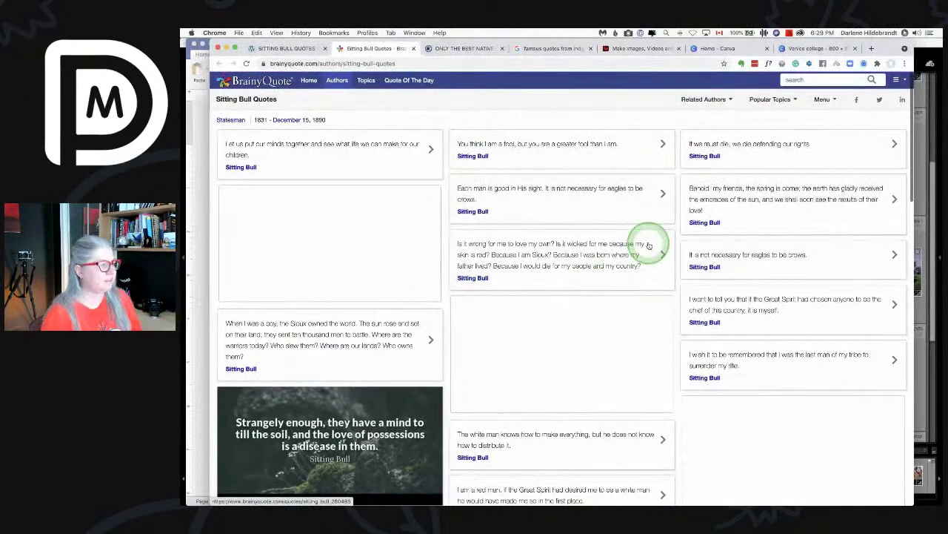
{"action": "scroll", "coordinate": [649, 245], "scroll_direction": "down", "scroll_amount": 5}
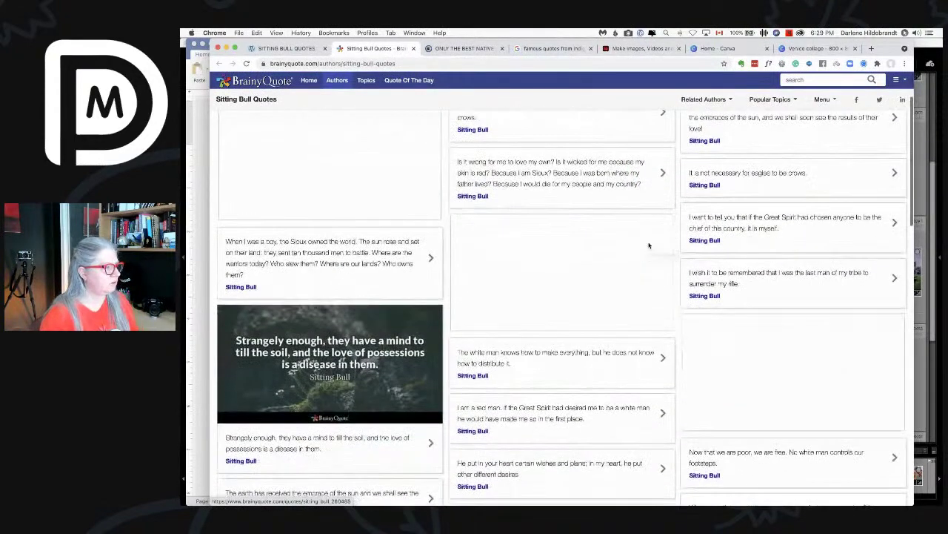
{"action": "scroll", "coordinate": [649, 245], "scroll_direction": "down", "scroll_amount": 2}
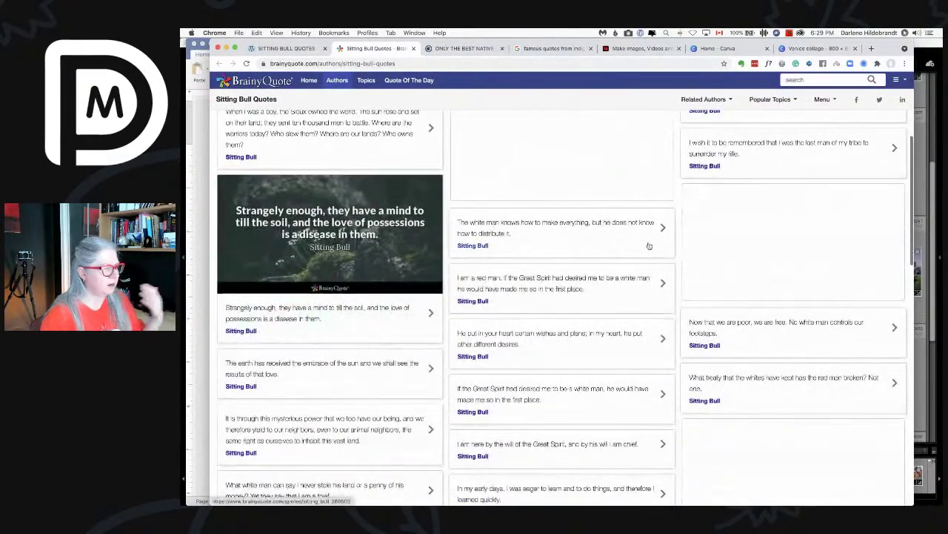
{"action": "scroll", "coordinate": [649, 246], "scroll_direction": "down", "scroll_amount": 2}
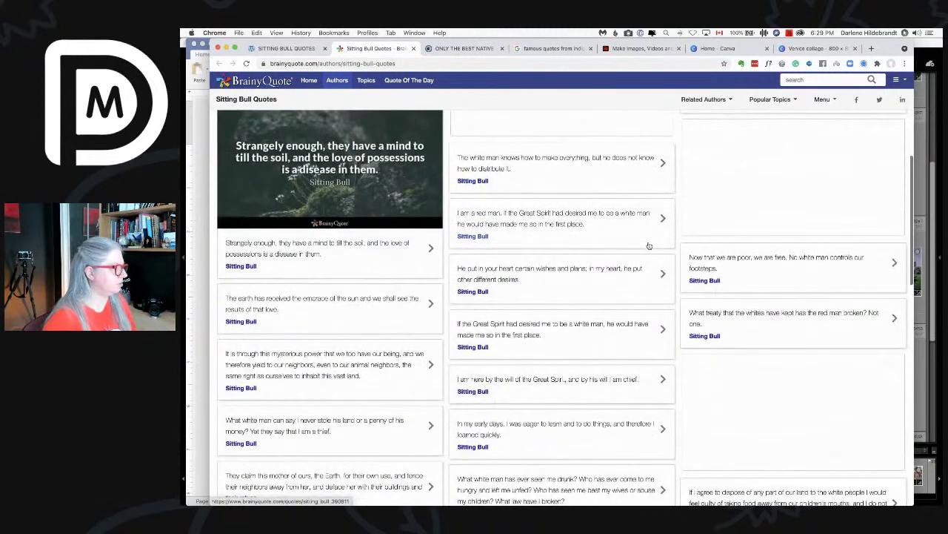
{"action": "left_click", "coordinate": [649, 245]}
{"action": "scroll", "coordinate": [650, 245], "scroll_direction": "up", "scroll_amount": 5}
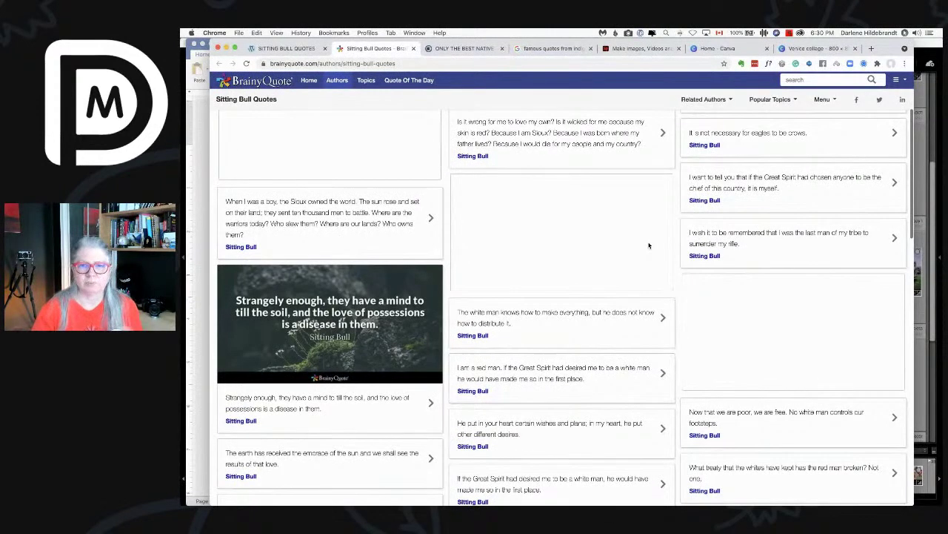
{"action": "key", "text": "super+Tab"}
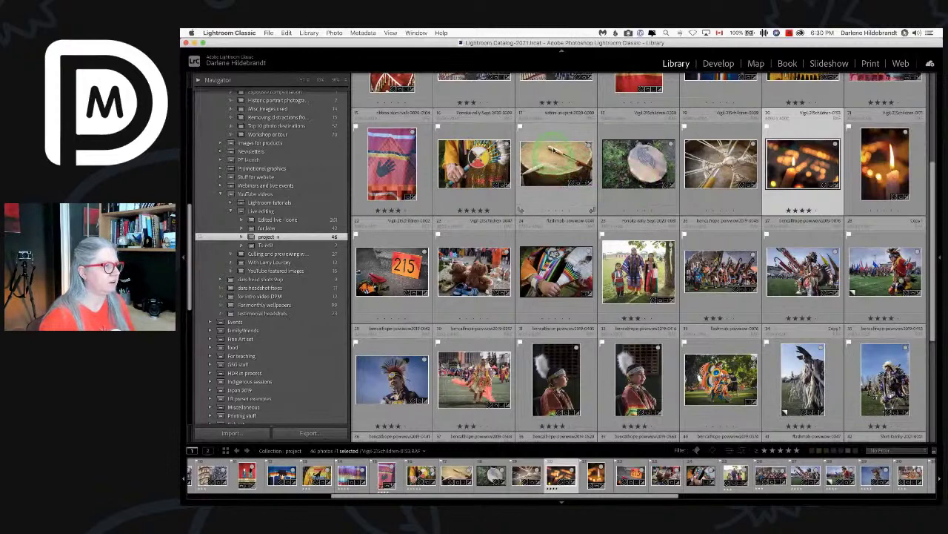
Step: Select the drum photo in the Library grid and switch to the Print module
{"action": "left_click", "coordinate": [552, 155]}
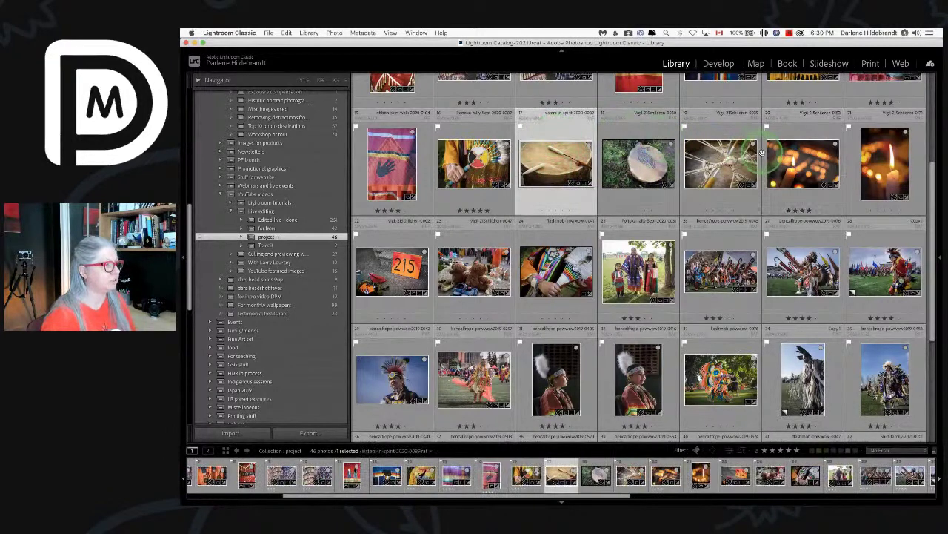
{"action": "scroll", "coordinate": [792, 141], "scroll_direction": "up", "scroll_amount": 3}
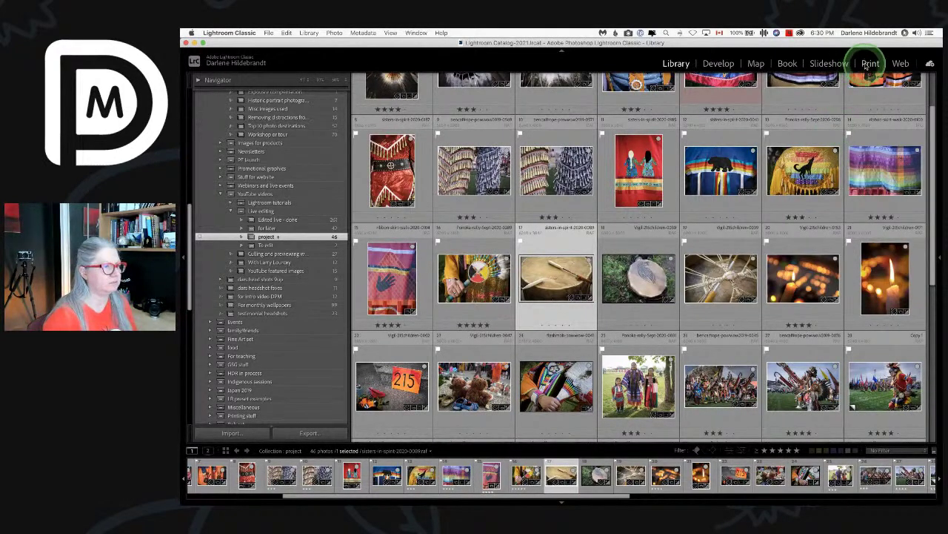
{"action": "left_click", "coordinate": [871, 64]}
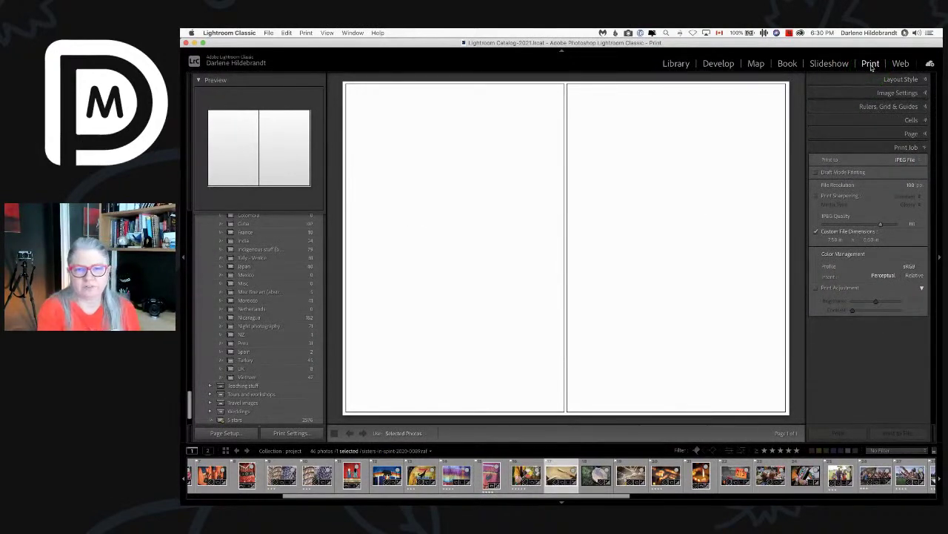
{"action": "left_click", "coordinate": [353, 32]}
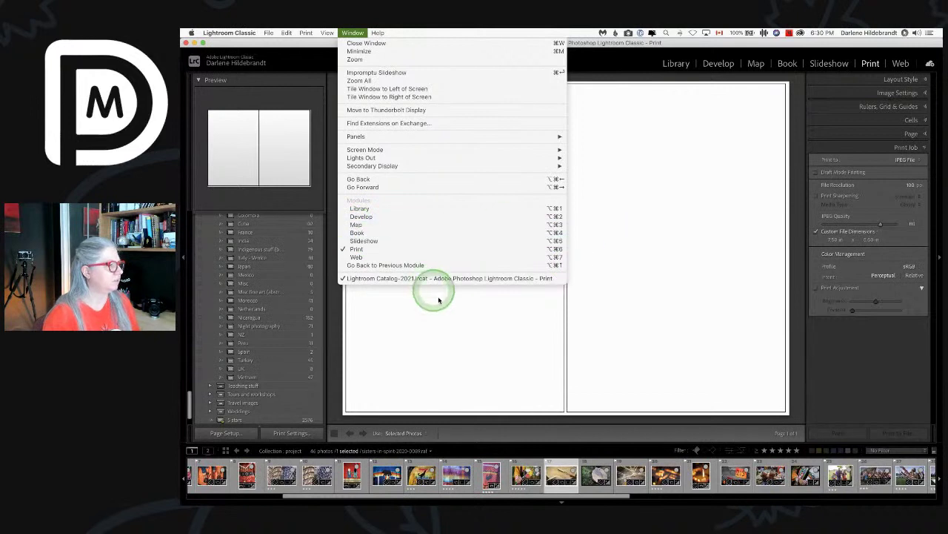
{"action": "left_click", "coordinate": [614, 66]}
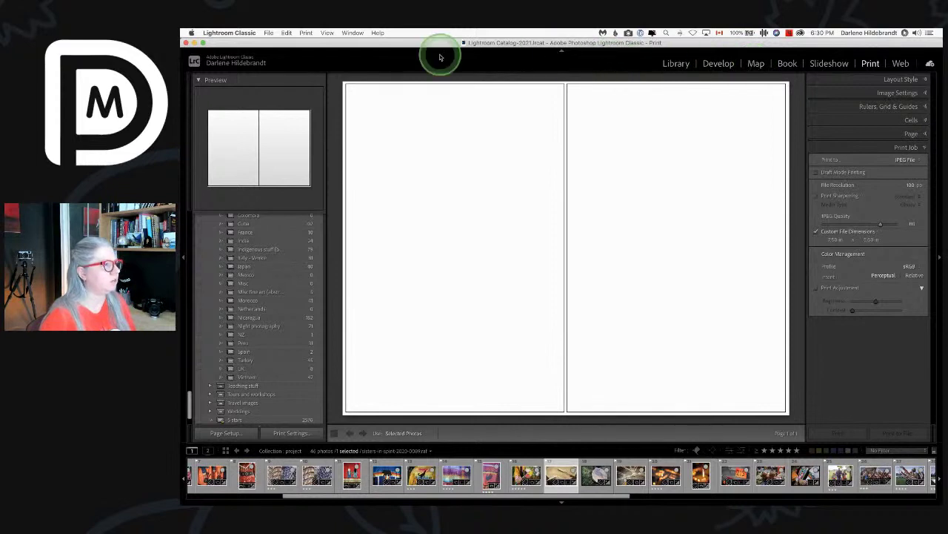
{"action": "left_click", "coordinate": [352, 33]}
{"action": "left_click", "coordinate": [326, 33]}
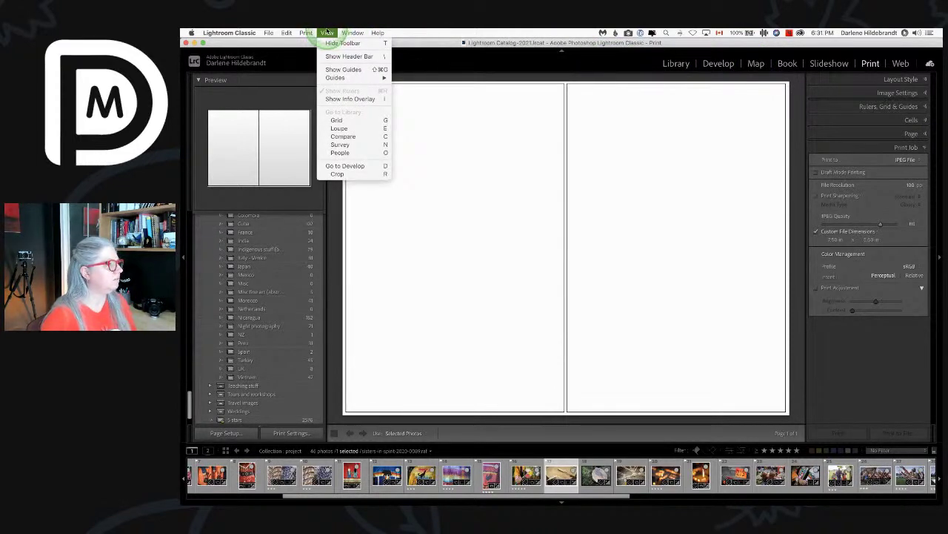
{"action": "mouse_move", "coordinate": [344, 32]}
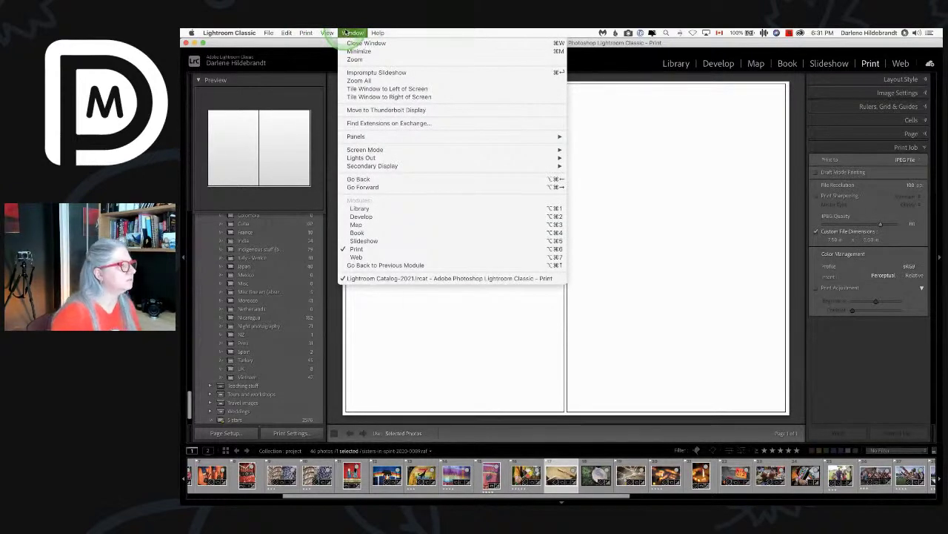
{"action": "mouse_move", "coordinate": [361, 137]}
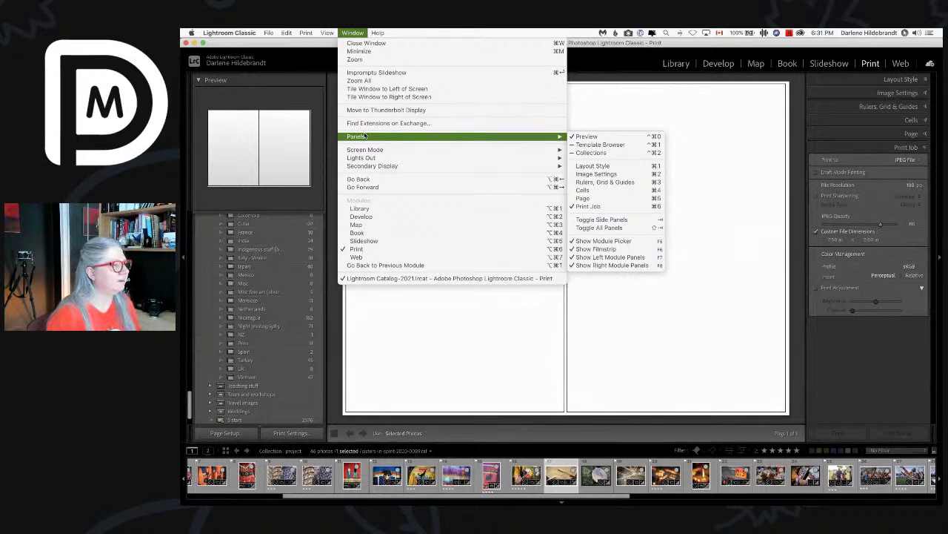
{"action": "left_click", "coordinate": [366, 136]}
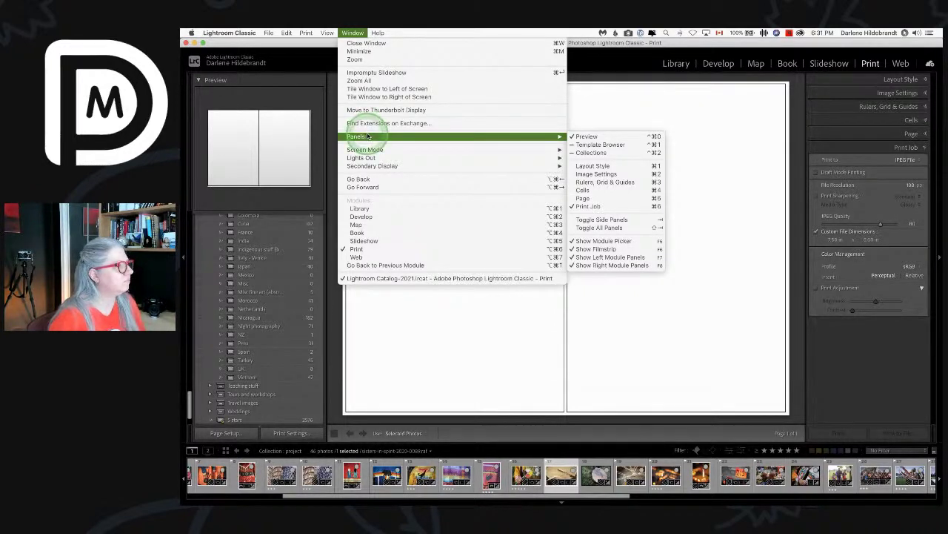
{"action": "mouse_move", "coordinate": [554, 152]}
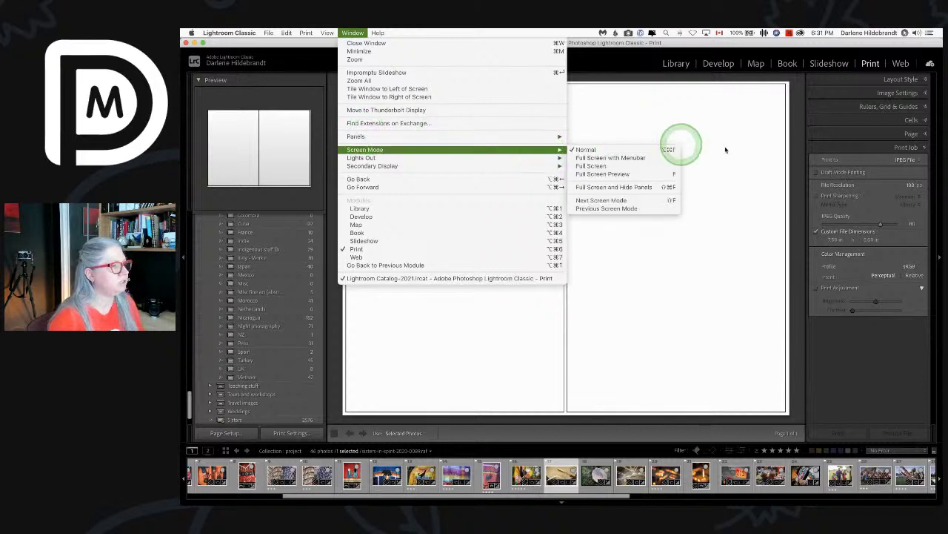
{"action": "left_click", "coordinate": [829, 134]}
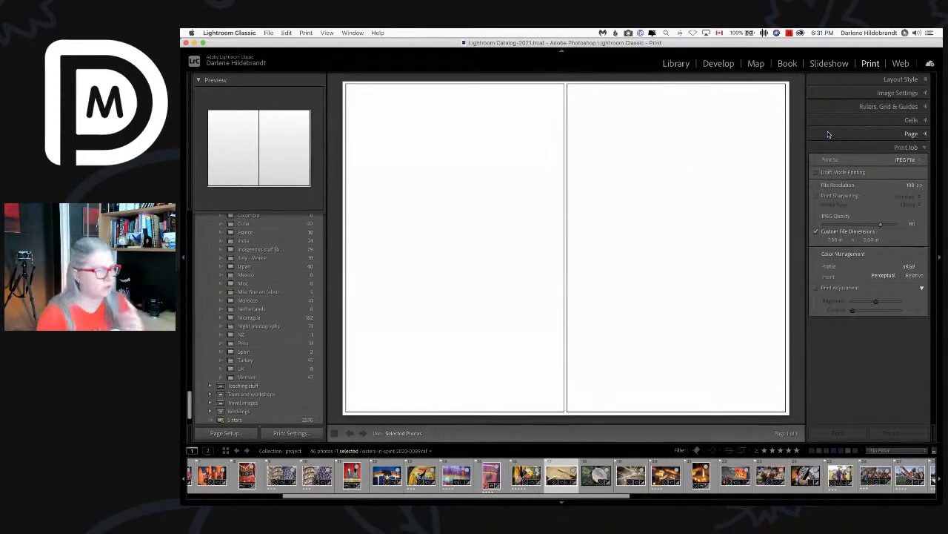
Step: Collapse User Templates and Collections, leaving Lightroom Templates expanded in the Template Browser
{"action": "left_click", "coordinate": [819, 133]}
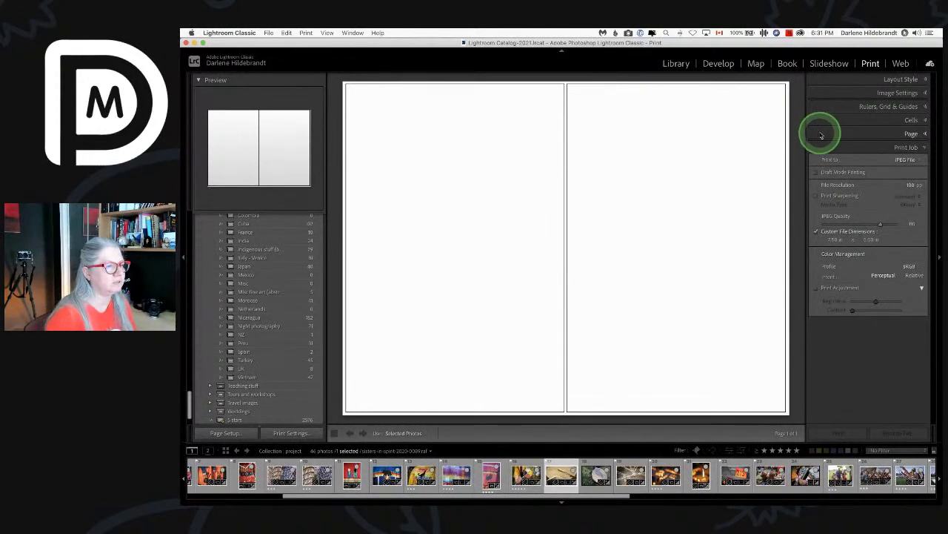
{"action": "scroll", "coordinate": [260, 251], "scroll_direction": "up", "scroll_amount": 10}
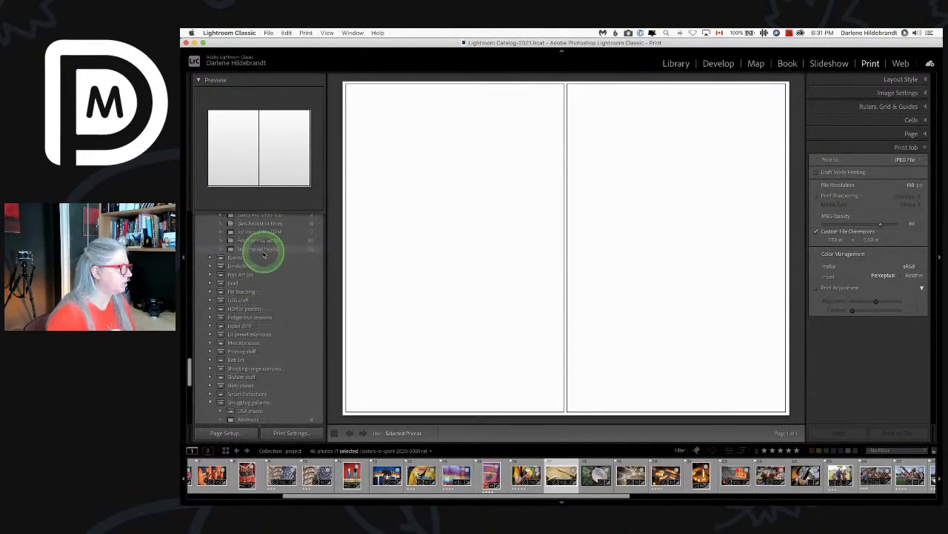
{"action": "scroll", "coordinate": [260, 270], "scroll_direction": "up", "scroll_amount": 10}
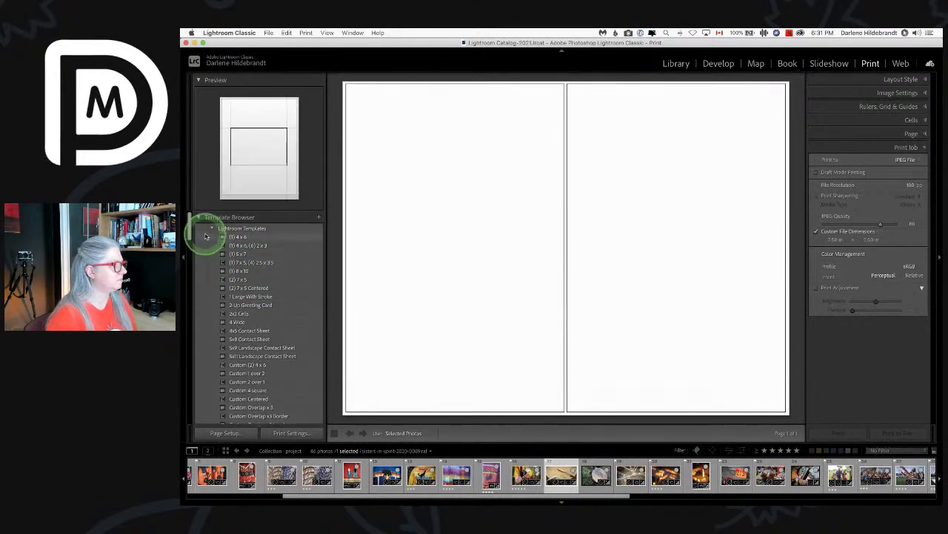
{"action": "left_click", "coordinate": [211, 230]}
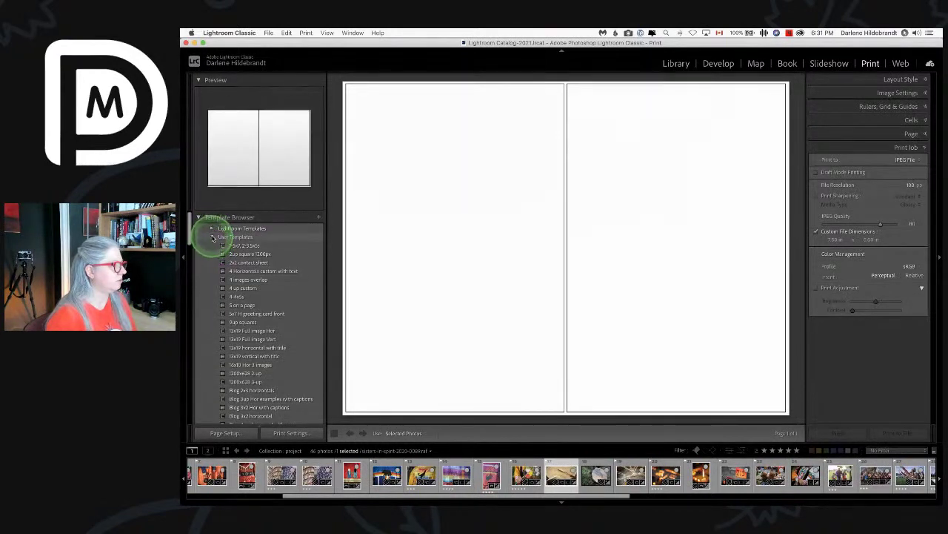
{"action": "left_click", "coordinate": [213, 237]}
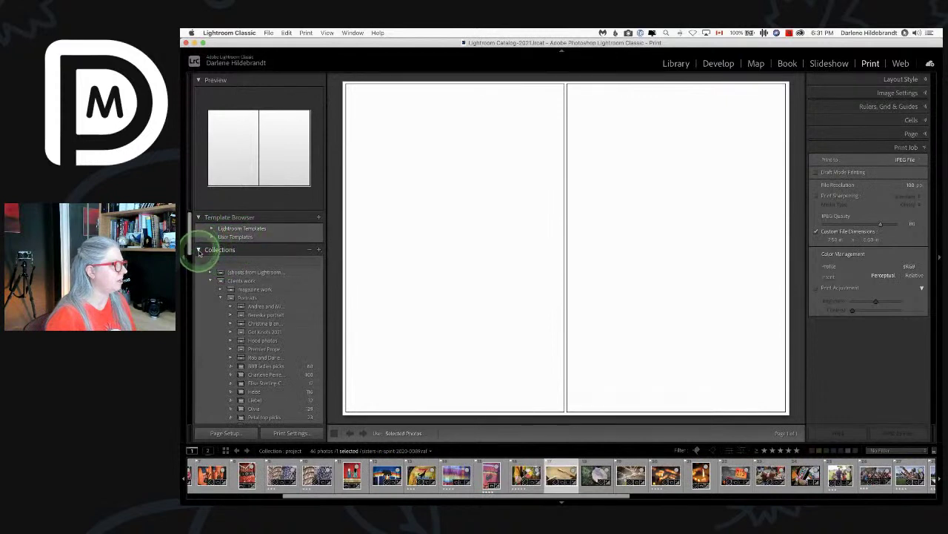
{"action": "left_click", "coordinate": [199, 250]}
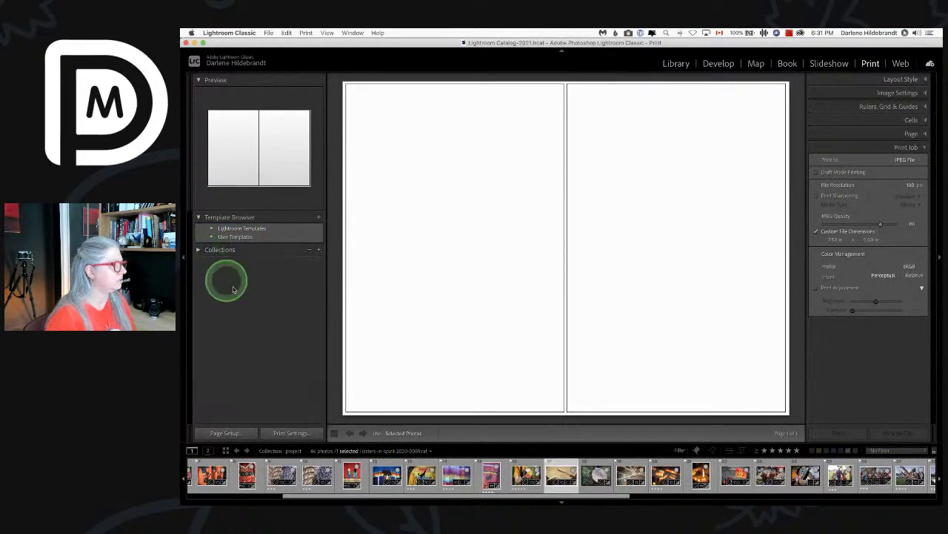
{"action": "left_click", "coordinate": [211, 230]}
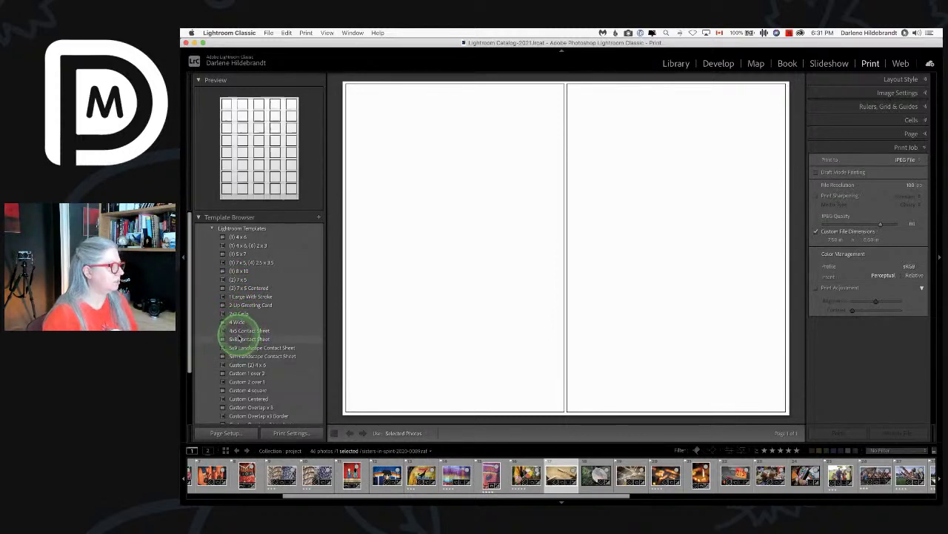
{"action": "scroll", "coordinate": [258, 306], "scroll_direction": "down", "scroll_amount": 3}
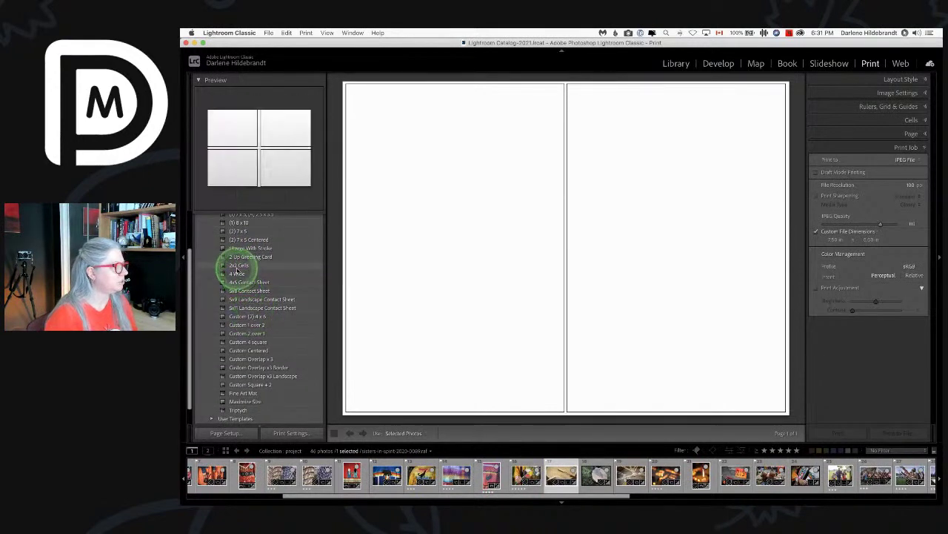
{"action": "scroll", "coordinate": [237, 265], "scroll_direction": "up", "scroll_amount": 1}
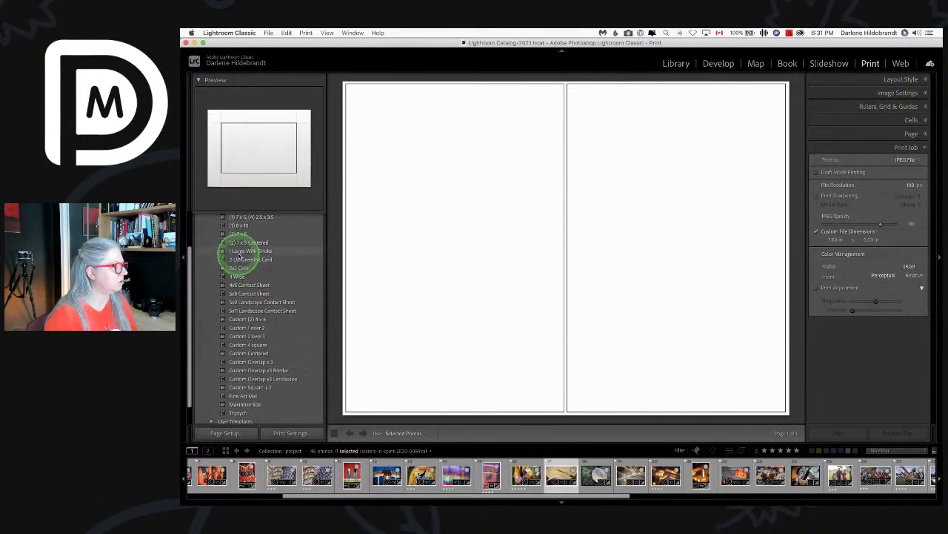
Step: Try the 4x5 Contact Sheet, then select every collection photo in Library and return to Print
{"action": "left_click", "coordinate": [243, 296]}
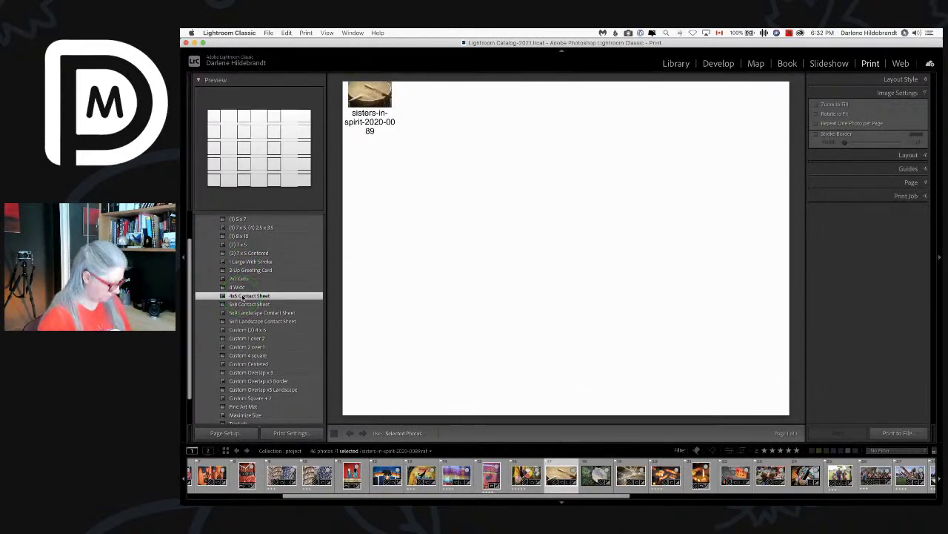
{"action": "key", "text": "g"}
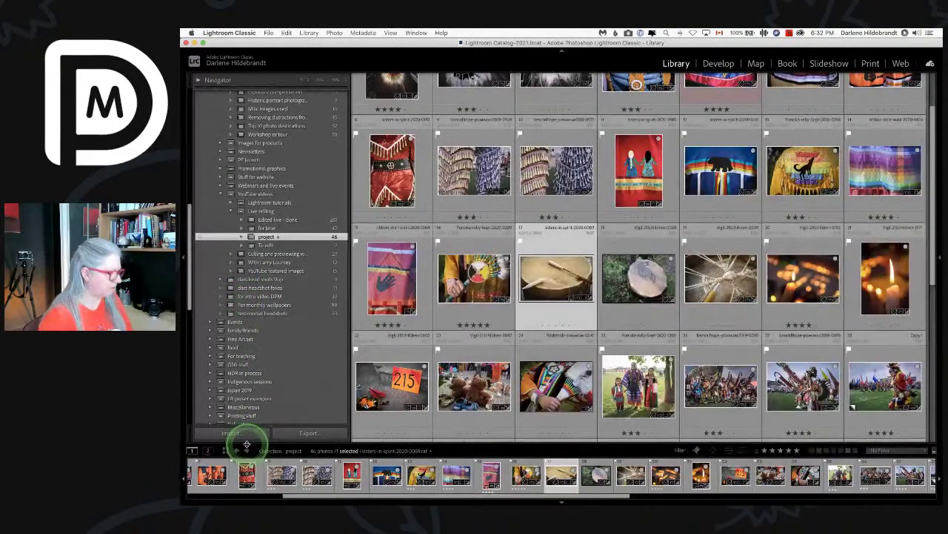
{"action": "key", "text": "super+a"}
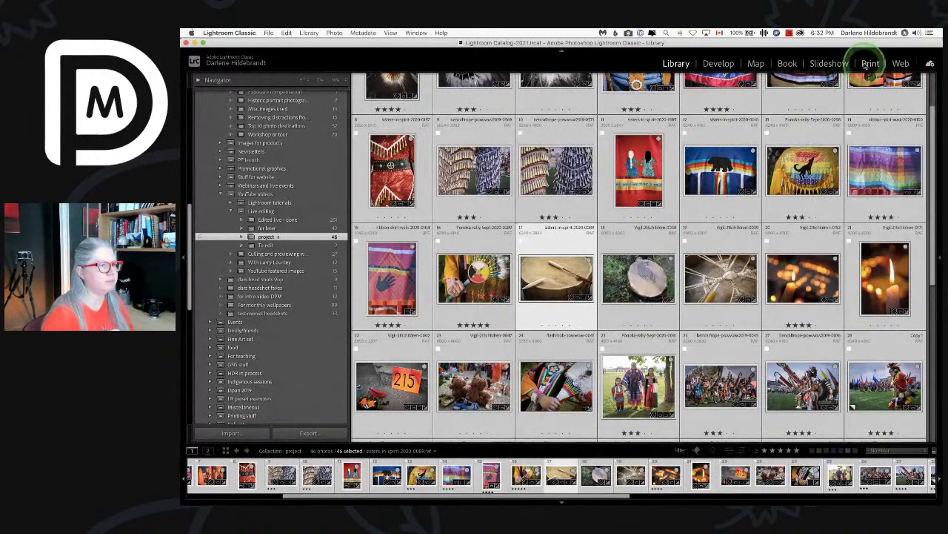
{"action": "left_click", "coordinate": [866, 64]}
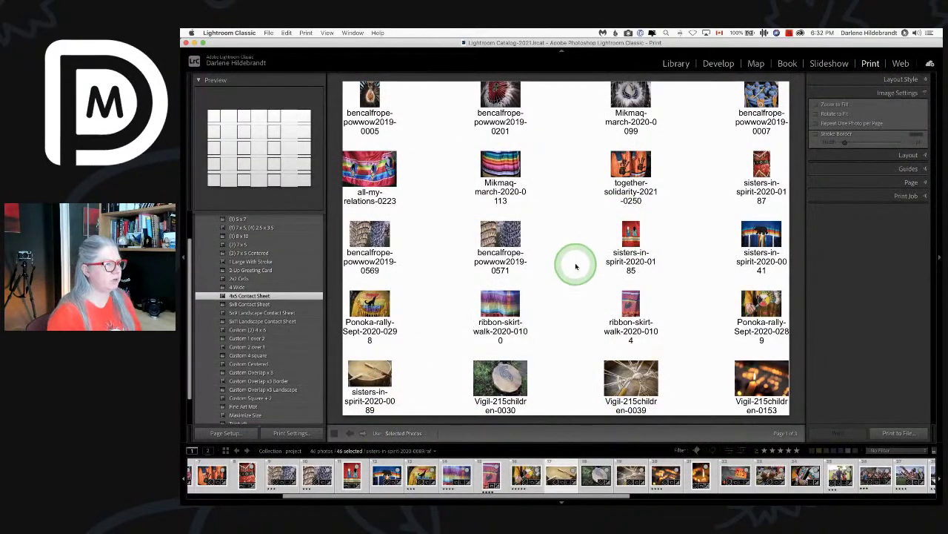
Step: Try the 5x8 Contact Sheet, then apply the Custom 4 square template
{"action": "left_click", "coordinate": [252, 304]}
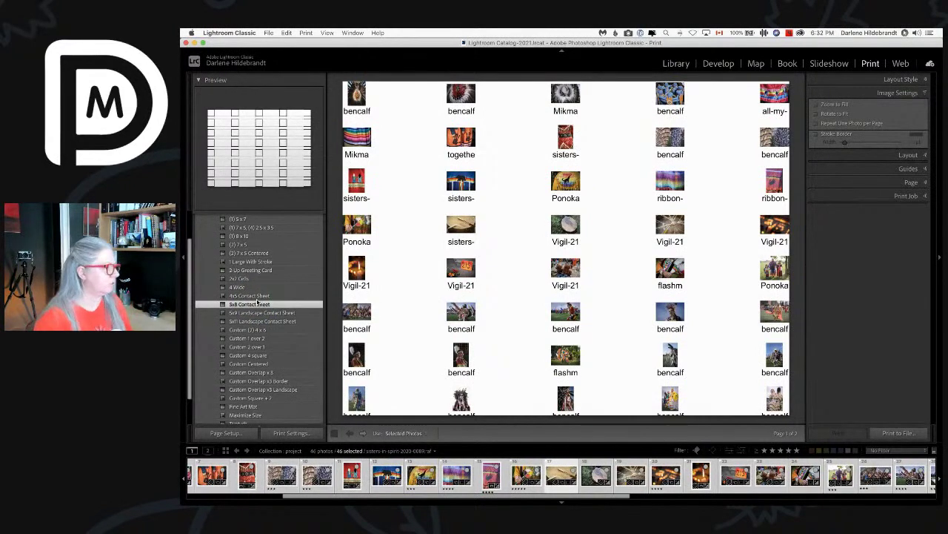
{"action": "scroll", "coordinate": [252, 326], "scroll_direction": "down", "scroll_amount": 1}
{"action": "left_click", "coordinate": [248, 347]}
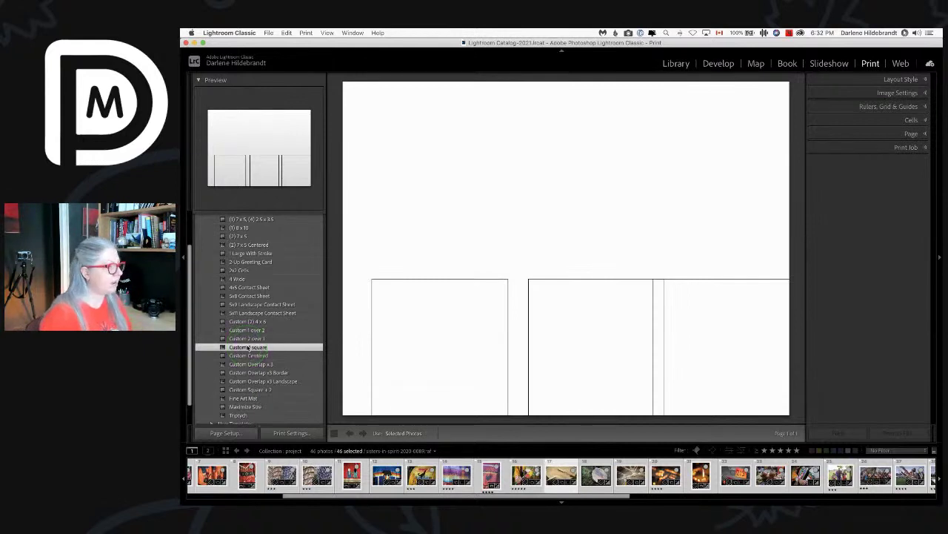
{"action": "left_click", "coordinate": [281, 474]}
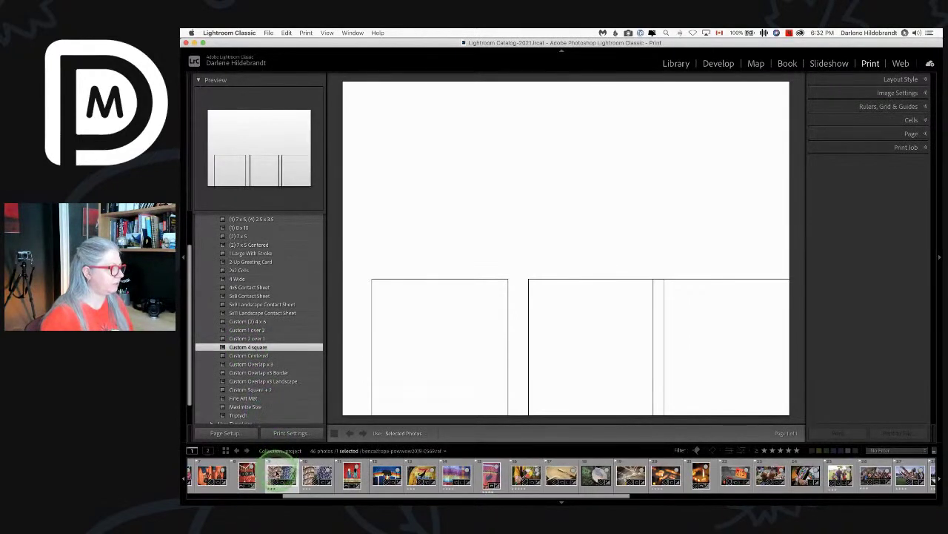
{"action": "left_click_drag", "start_coordinate": [280, 474], "coordinate": [400, 372]}
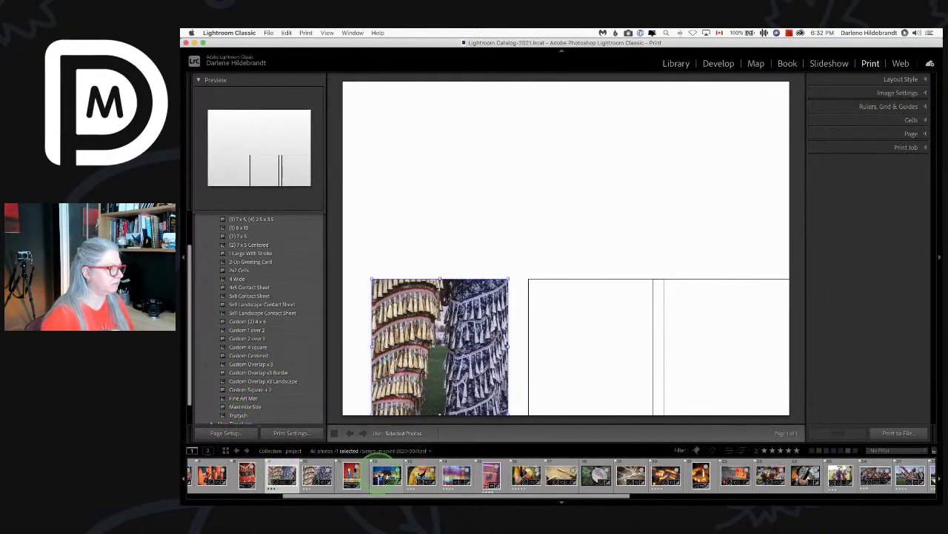
{"action": "left_click_drag", "start_coordinate": [387, 474], "coordinate": [627, 334]}
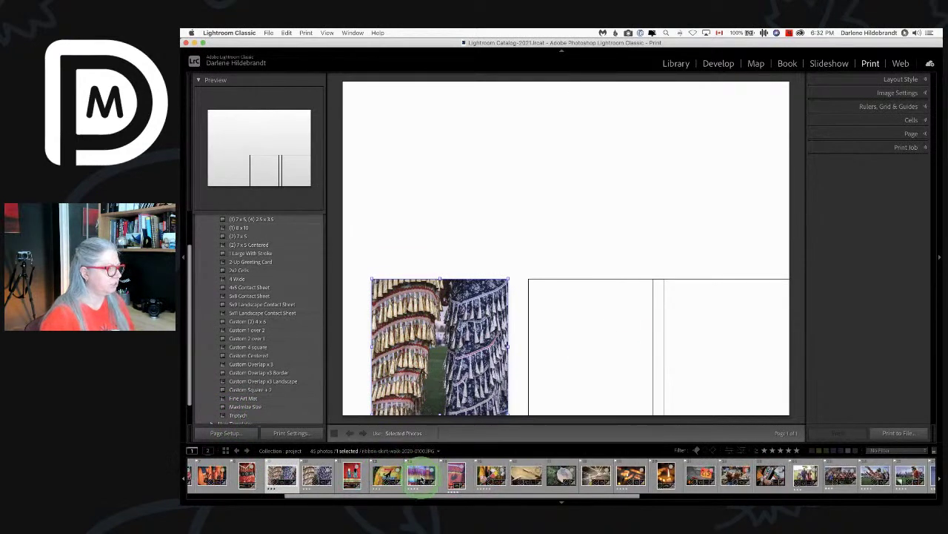
{"action": "left_click_drag", "start_coordinate": [421, 478], "coordinate": [611, 312]}
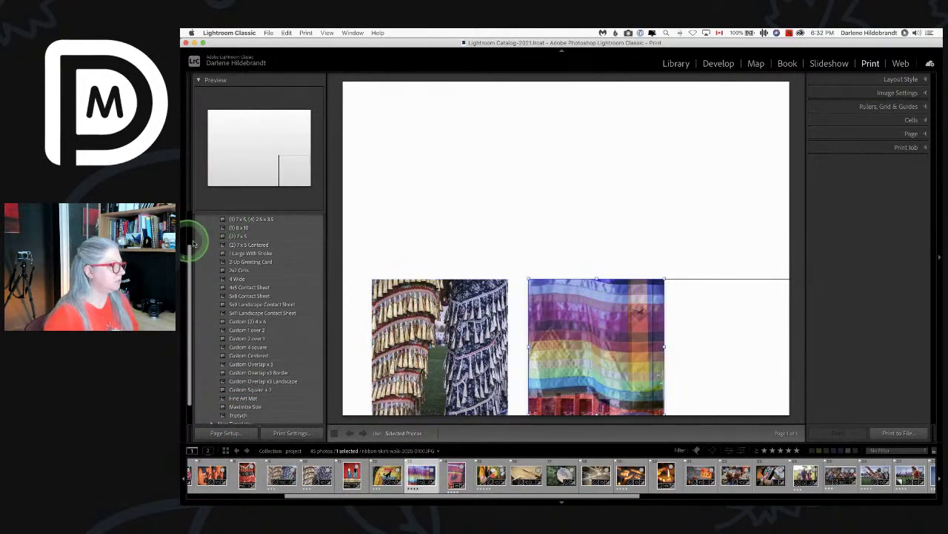
{"action": "scroll", "coordinate": [237, 285], "scroll_direction": "down", "scroll_amount": 1}
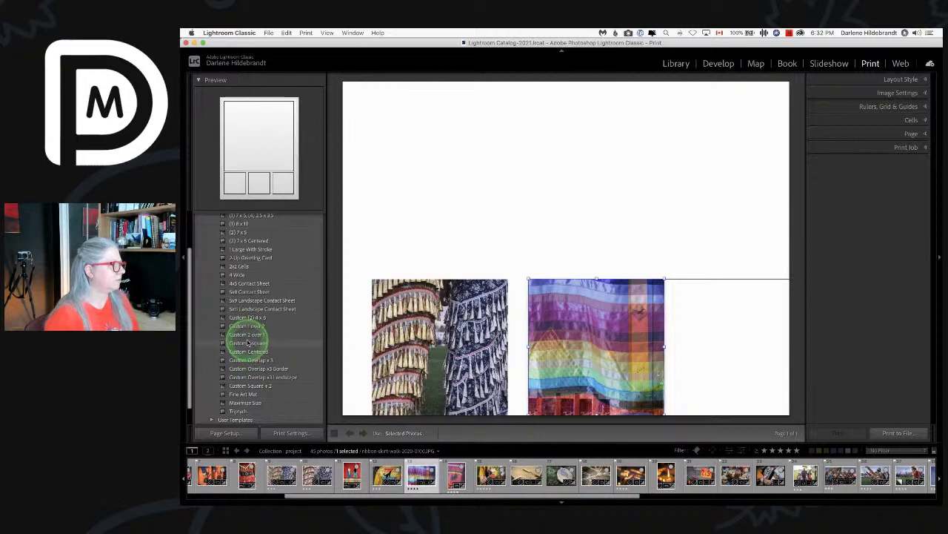
{"action": "left_click", "coordinate": [248, 343]}
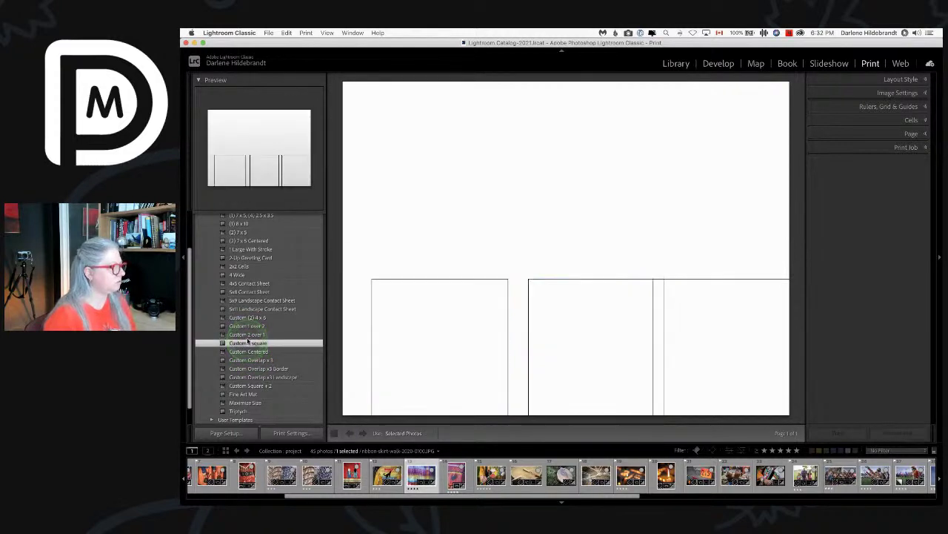
{"action": "left_click", "coordinate": [248, 343]}
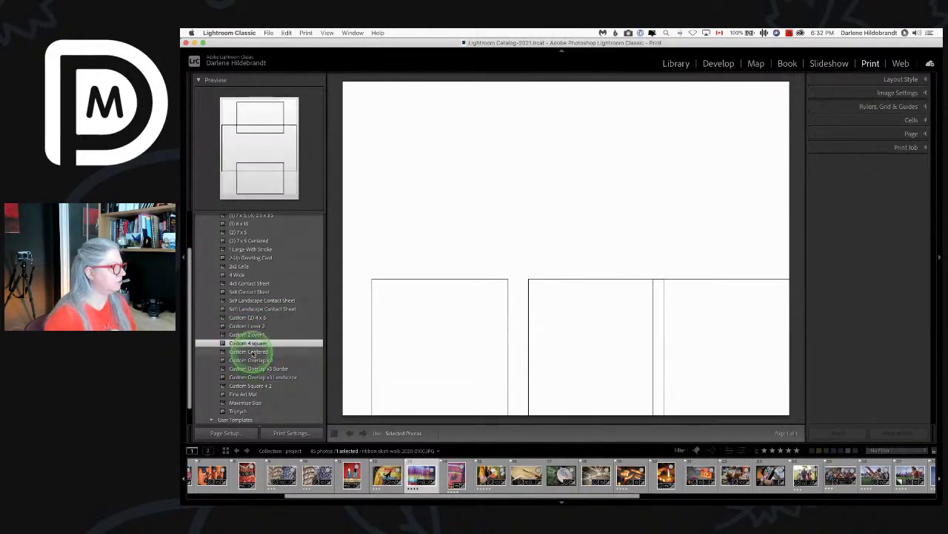
Step: Try Custom Centered, toggle Print Job's Custom File Dimensions, then apply the Custom Square + 2 template
{"action": "left_click", "coordinate": [252, 352]}
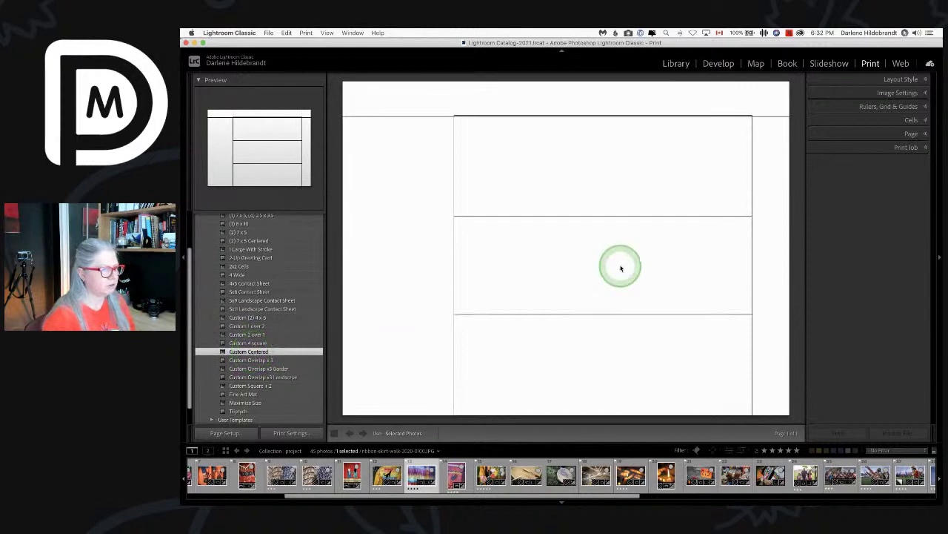
{"action": "left_click", "coordinate": [907, 148]}
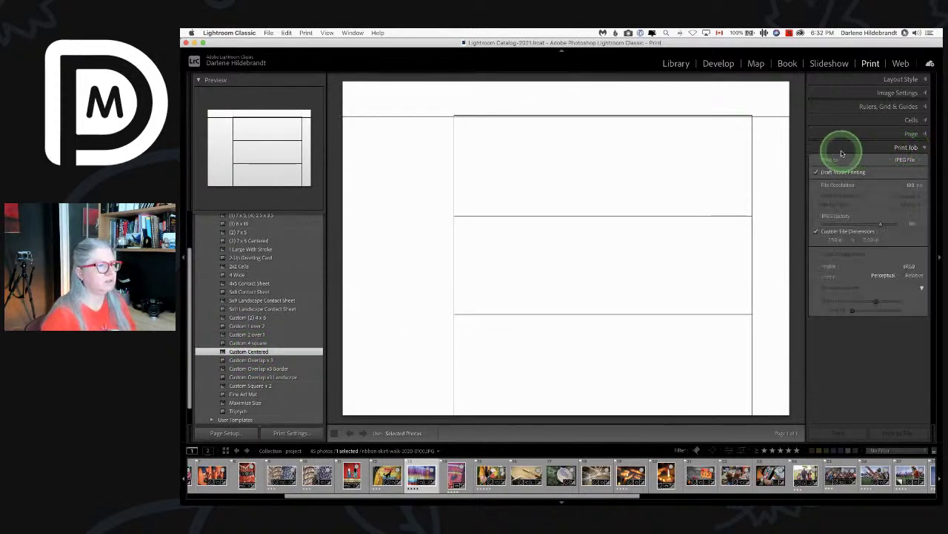
{"action": "left_click", "coordinate": [849, 231]}
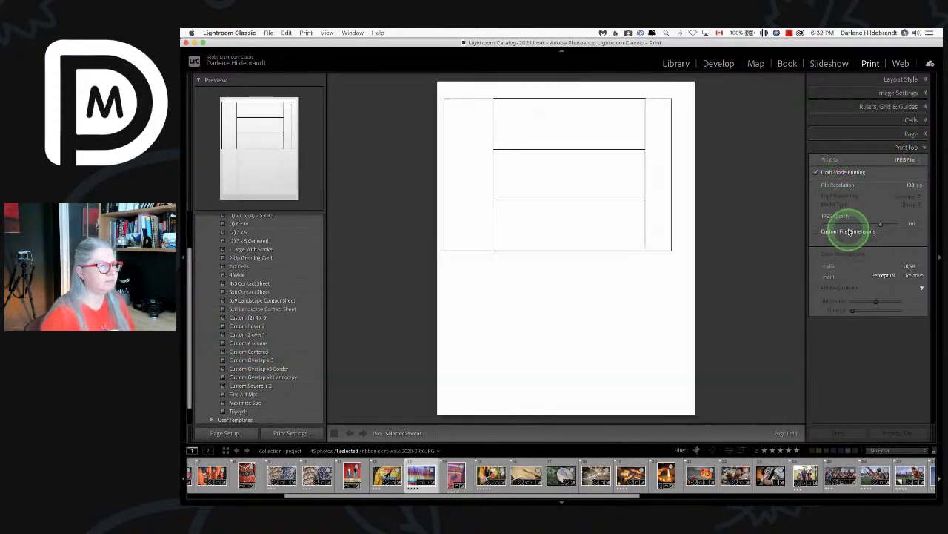
{"action": "left_click", "coordinate": [816, 231]}
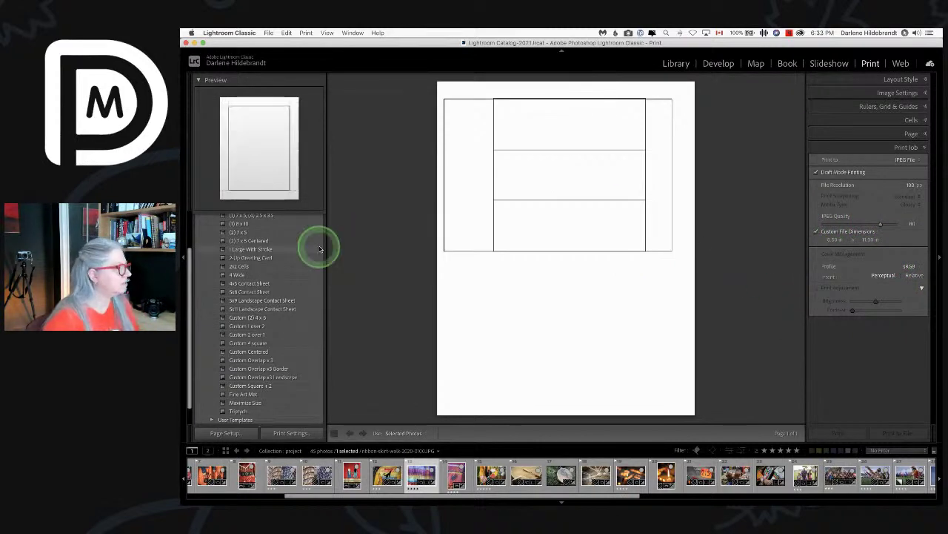
{"action": "scroll", "coordinate": [278, 275], "scroll_direction": "down", "scroll_amount": 1}
{"action": "scroll", "coordinate": [278, 274], "scroll_direction": "down", "scroll_amount": 1}
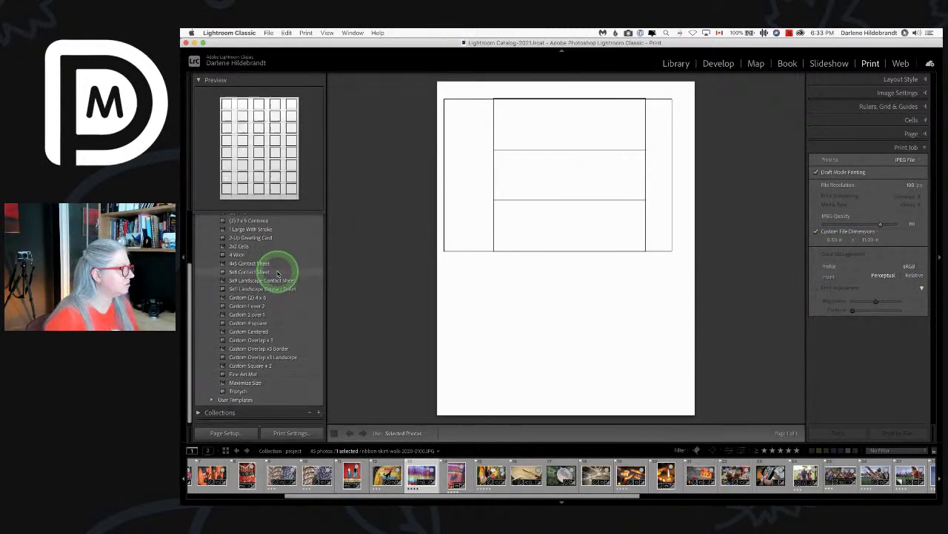
{"action": "left_click", "coordinate": [256, 368]}
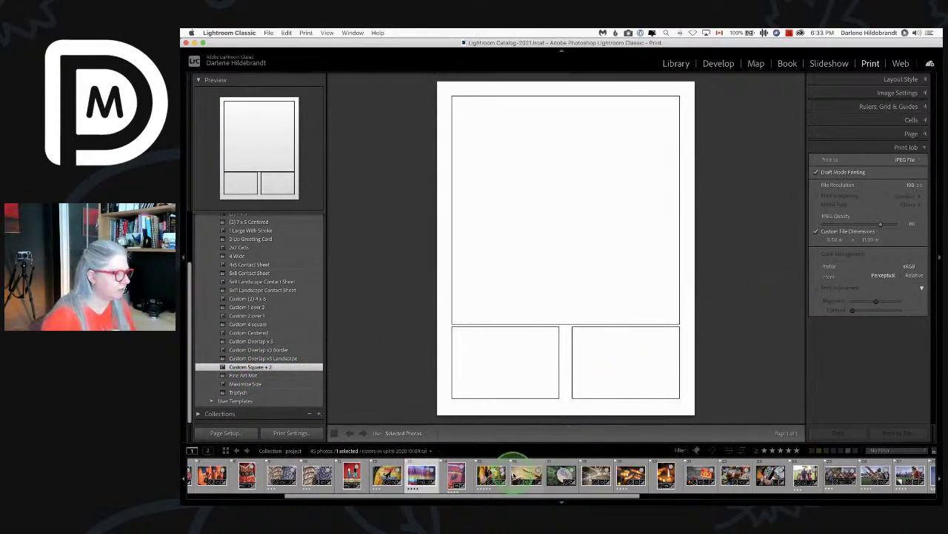
Step: Place the drum photo in the large cell, candle bottom-right, and orange hand-print bottom-left
{"action": "left_click_drag", "start_coordinate": [526, 474], "coordinate": [538, 228]}
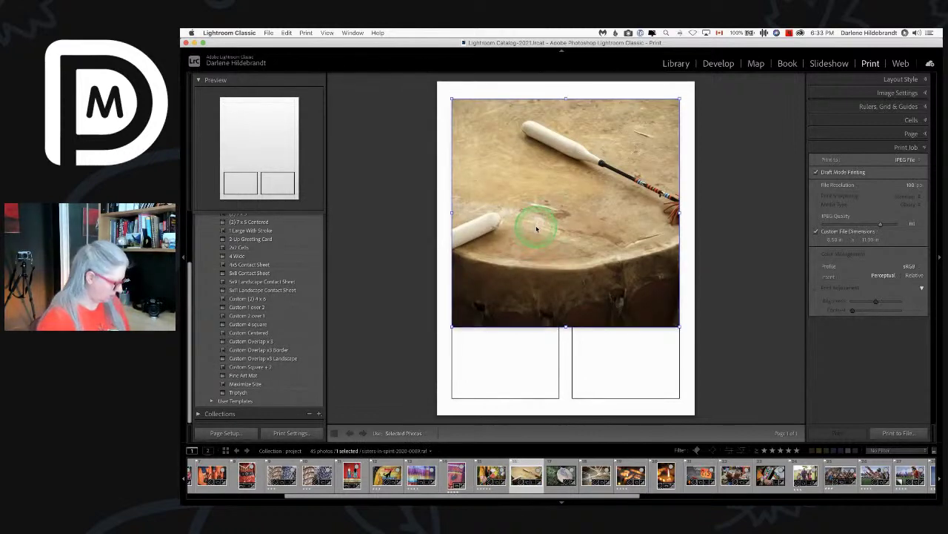
{"action": "key", "text": "super+z"}
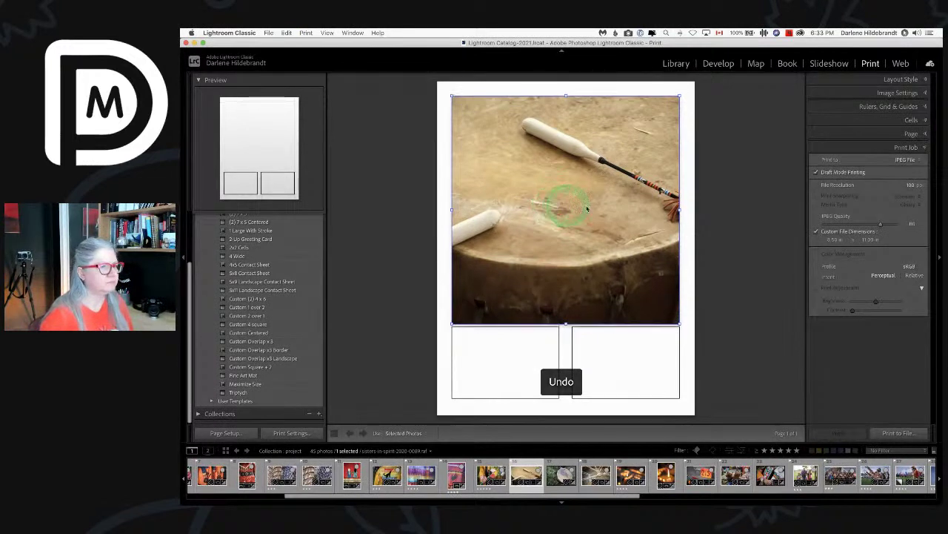
{"action": "left_click", "coordinate": [903, 107]}
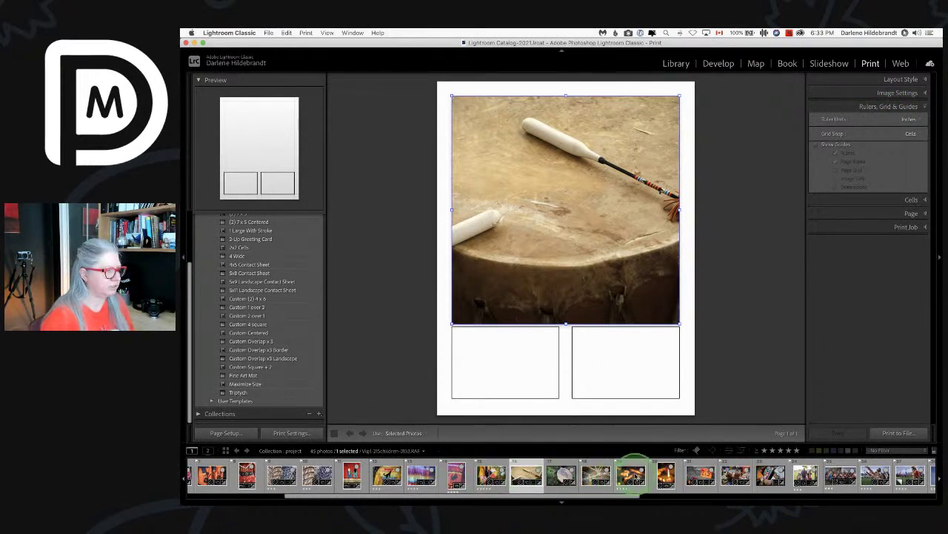
{"action": "left_click_drag", "start_coordinate": [630, 476], "coordinate": [627, 396]}
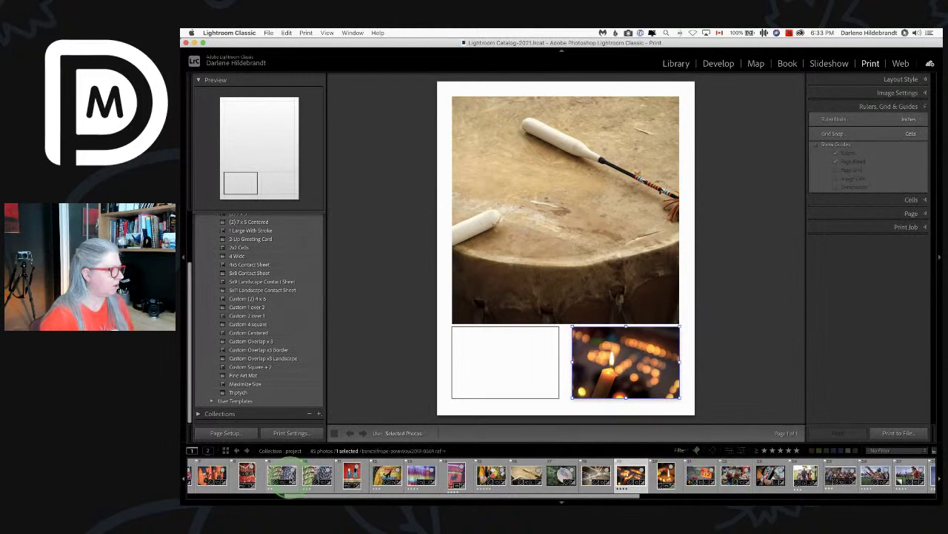
{"action": "scroll", "coordinate": [305, 471], "scroll_direction": "up", "scroll_amount": 2}
{"action": "left_click_drag", "start_coordinate": [279, 472], "coordinate": [454, 370]}
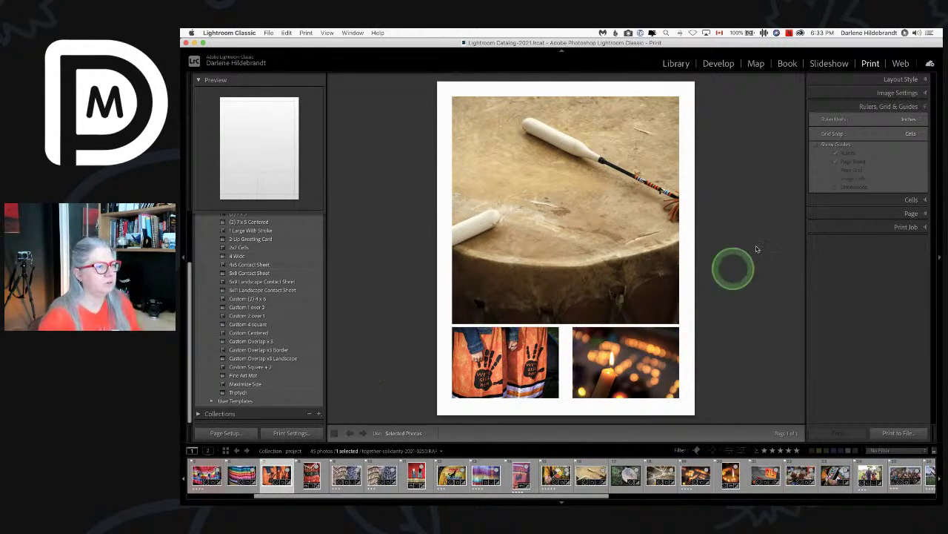
Step: Turn on the identity plate in the Page panel, keeping the page background white
{"action": "left_click", "coordinate": [910, 214]}
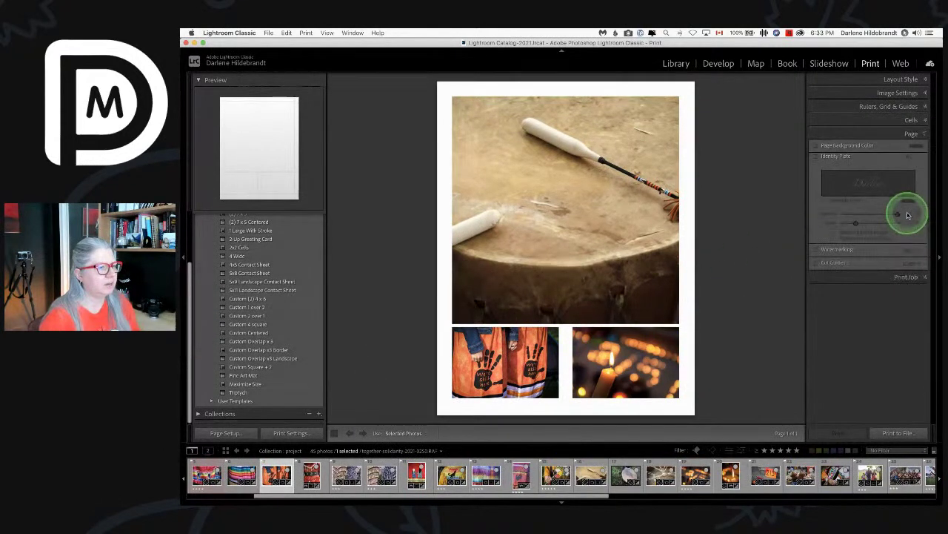
{"action": "left_click", "coordinate": [755, 190]}
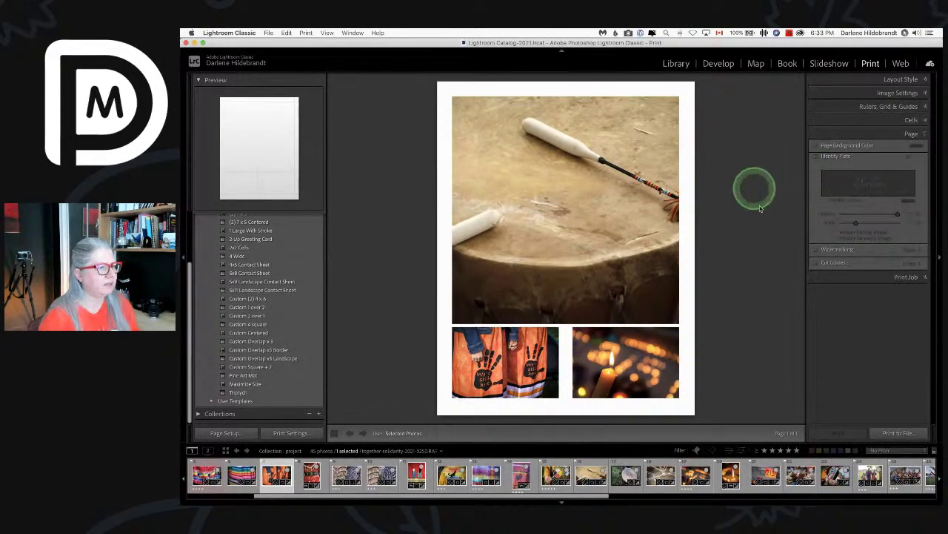
{"action": "left_click", "coordinate": [815, 157]}
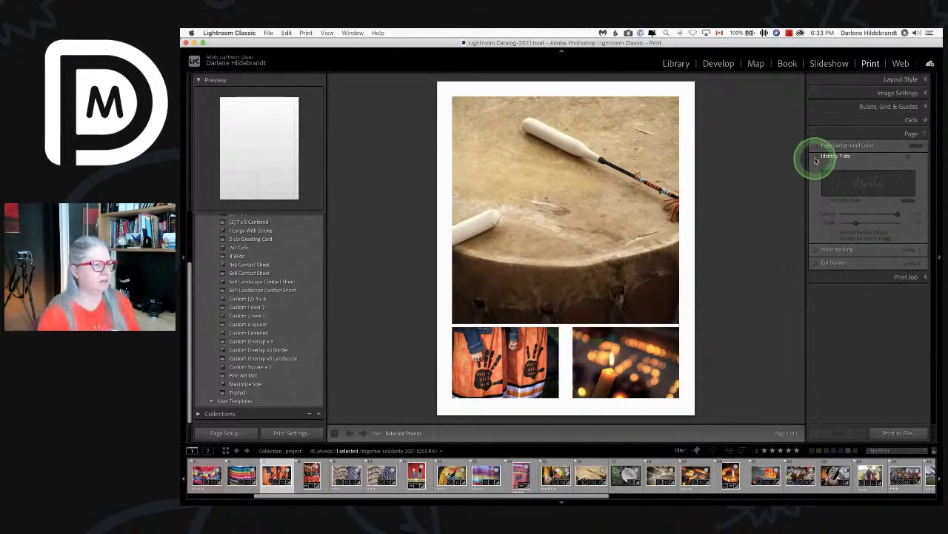
{"action": "left_click", "coordinate": [816, 145]}
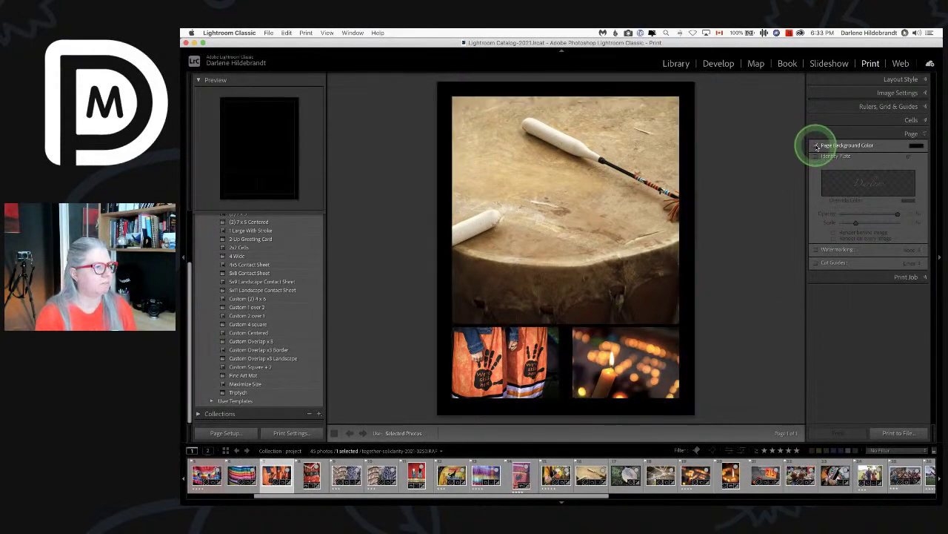
{"action": "left_click", "coordinate": [816, 145]}
{"action": "left_click", "coordinate": [815, 155]}
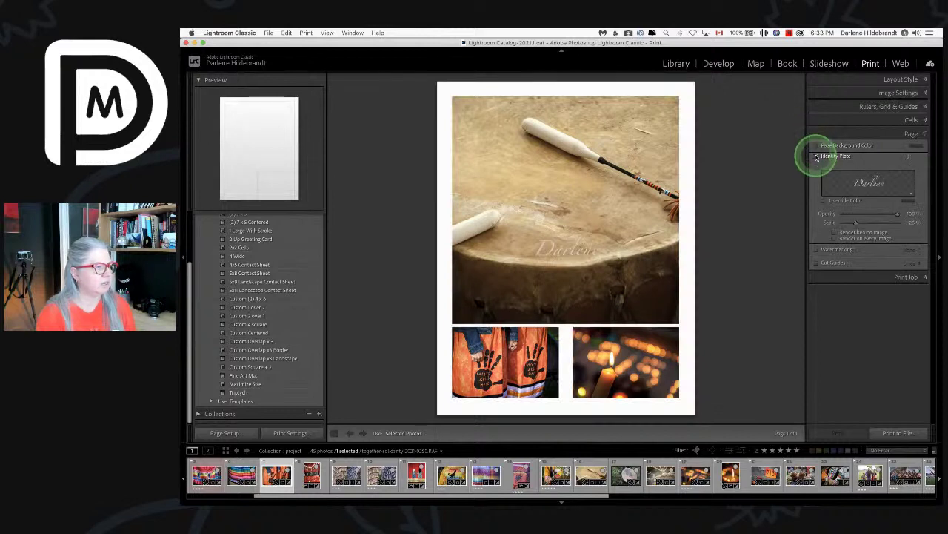
{"action": "left_click", "coordinate": [864, 190]}
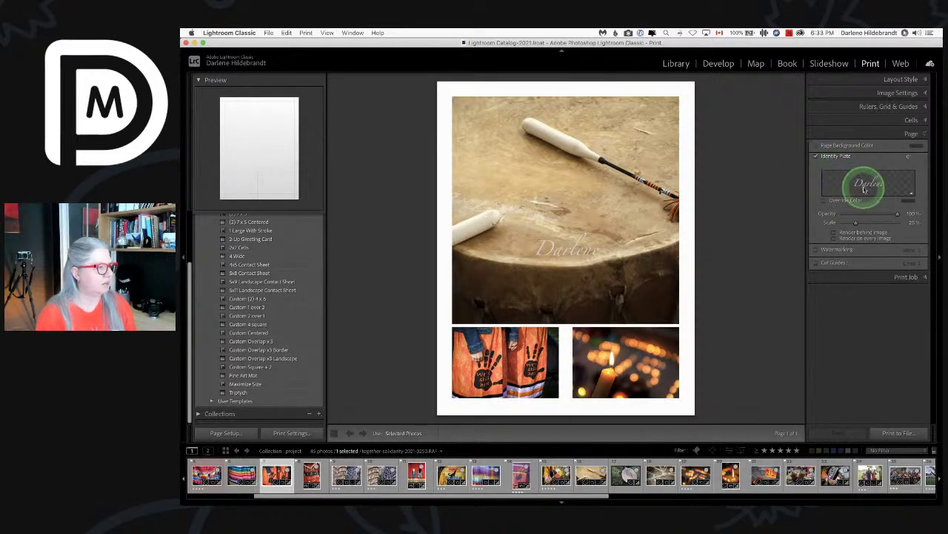
Step: Open the Identity Plate Editor from the plate options and focus the plate text
{"action": "left_click", "coordinate": [904, 192]}
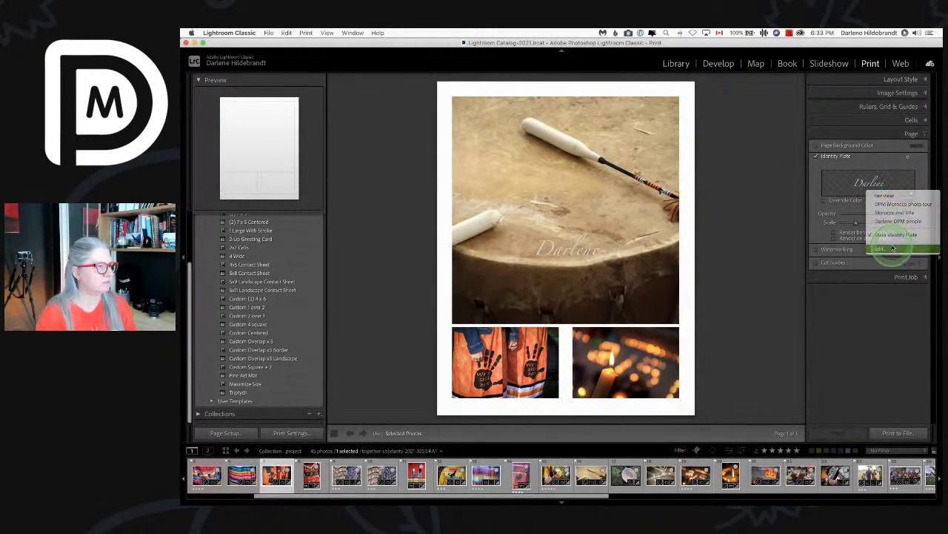
{"action": "left_click", "coordinate": [691, 230]}
{"action": "left_click", "coordinate": [625, 236]}
{"action": "left_click", "coordinate": [841, 213]}
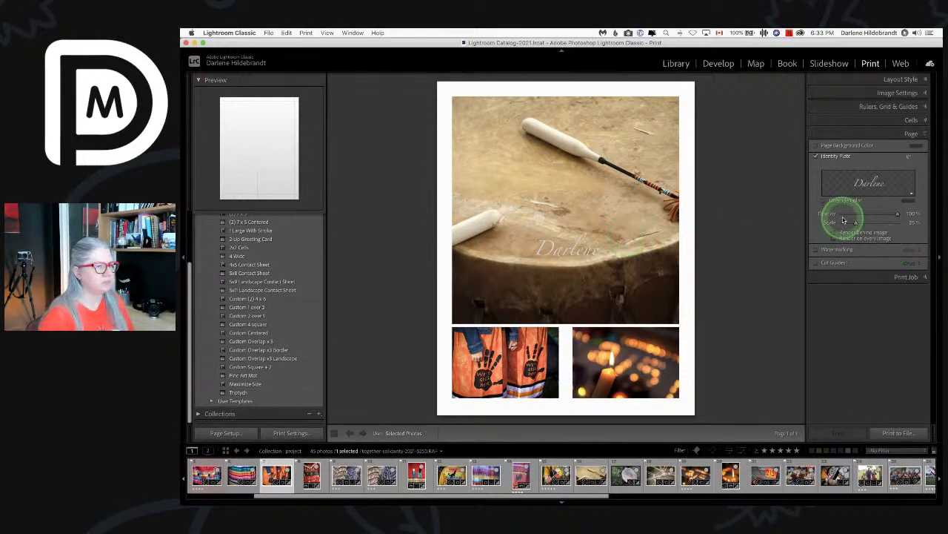
{"action": "left_click", "coordinate": [862, 191]}
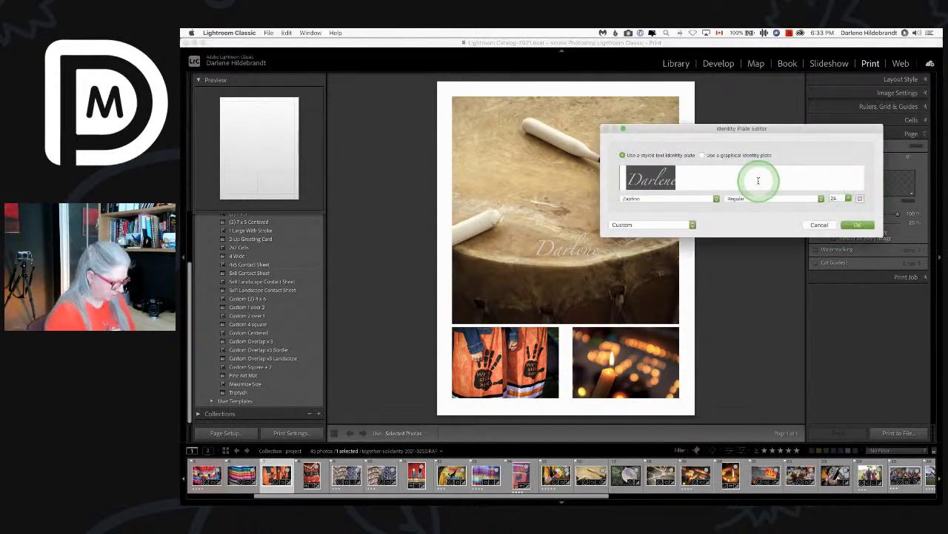
{"action": "left_click", "coordinate": [759, 180]}
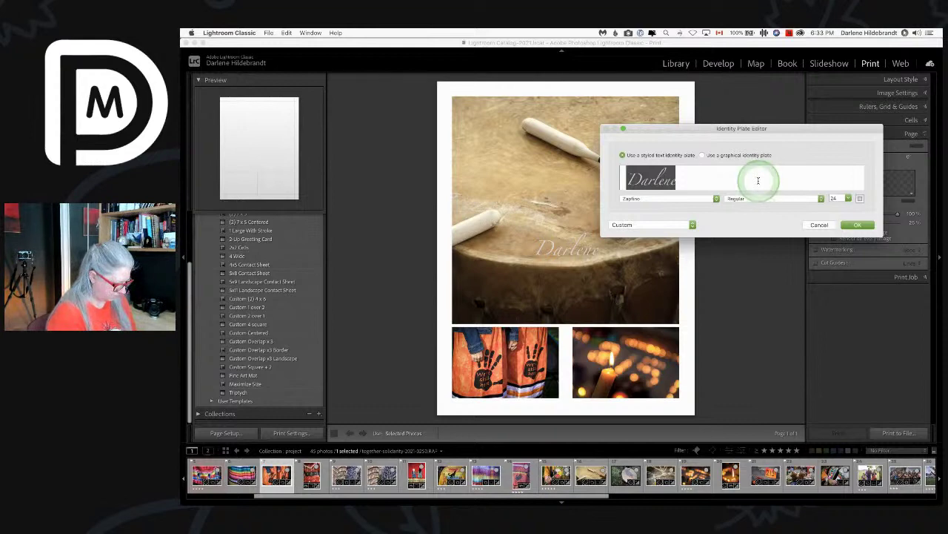
Step: Copy the Chief Dan George quote 'There is a longing…' from Word over the identity plate text
{"action": "key", "text": "super+Tab"}
{"action": "key", "text": "Tab"}
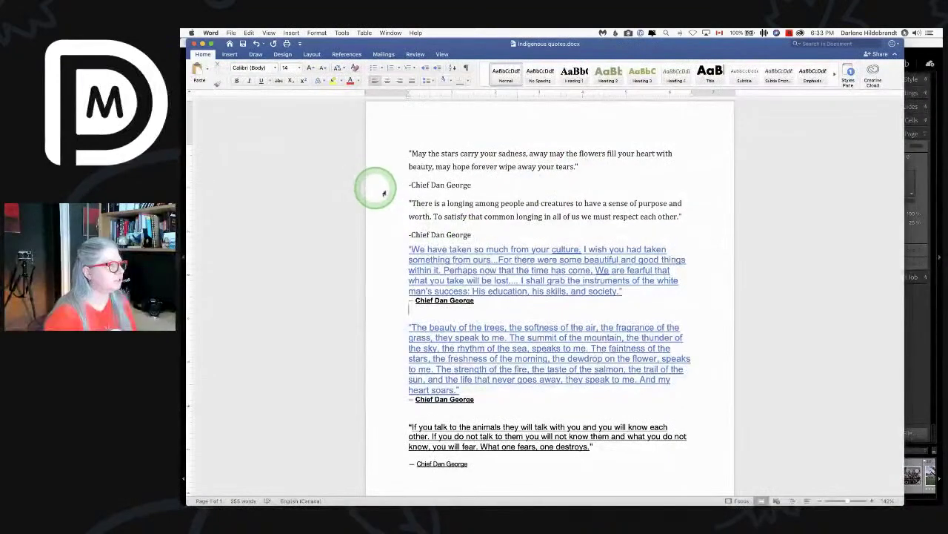
{"action": "left_click_drag", "start_coordinate": [476, 236], "coordinate": [408, 203]}
{"action": "key", "text": "super+Tab"}
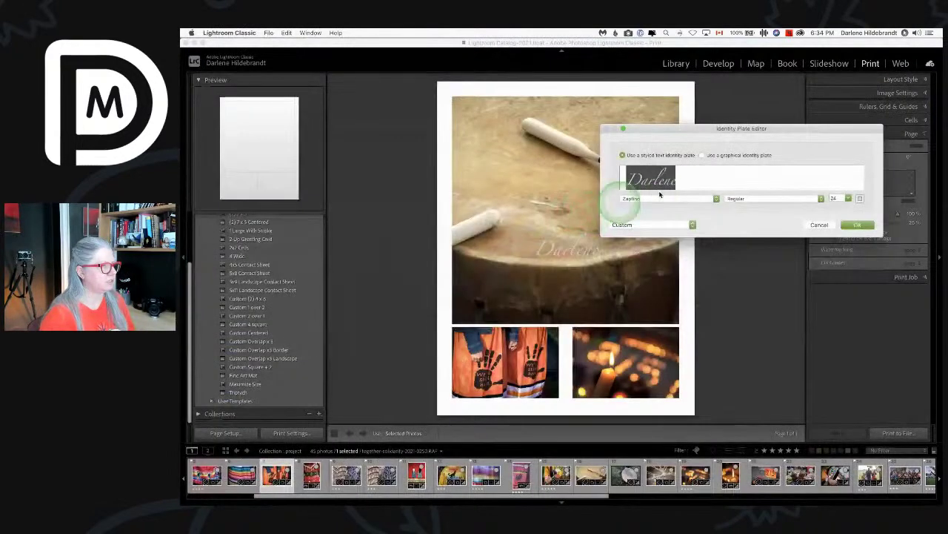
{"action": "left_click_drag", "start_coordinate": [619, 189], "coordinate": [687, 178]}
{"action": "key", "text": "super+v"}
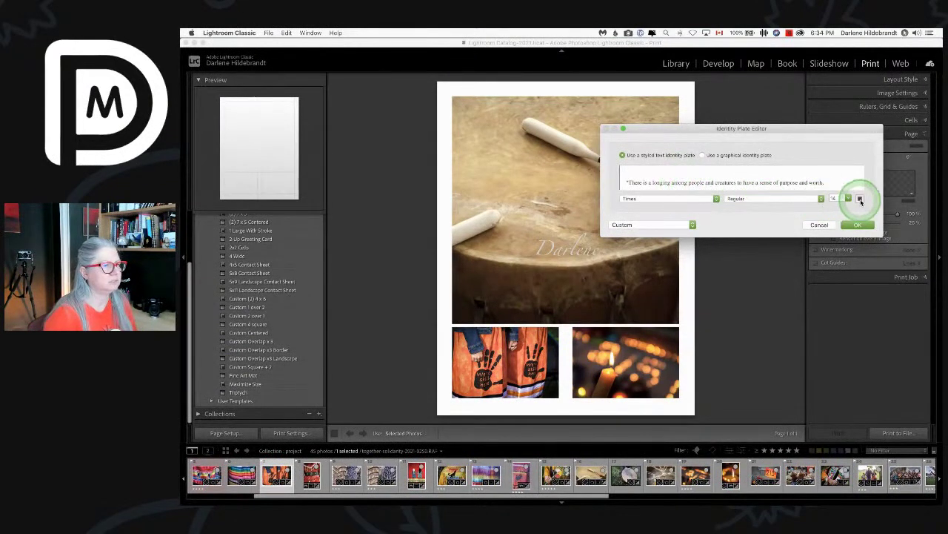
Step: Set the identity plate text colour to black and confirm the new plate
{"action": "left_click", "coordinate": [860, 199]}
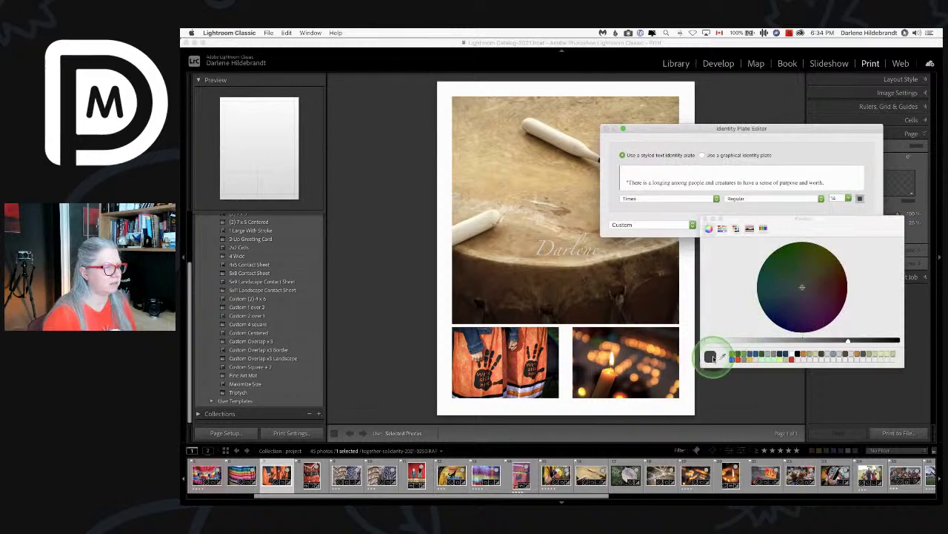
{"action": "left_click", "coordinate": [797, 354]}
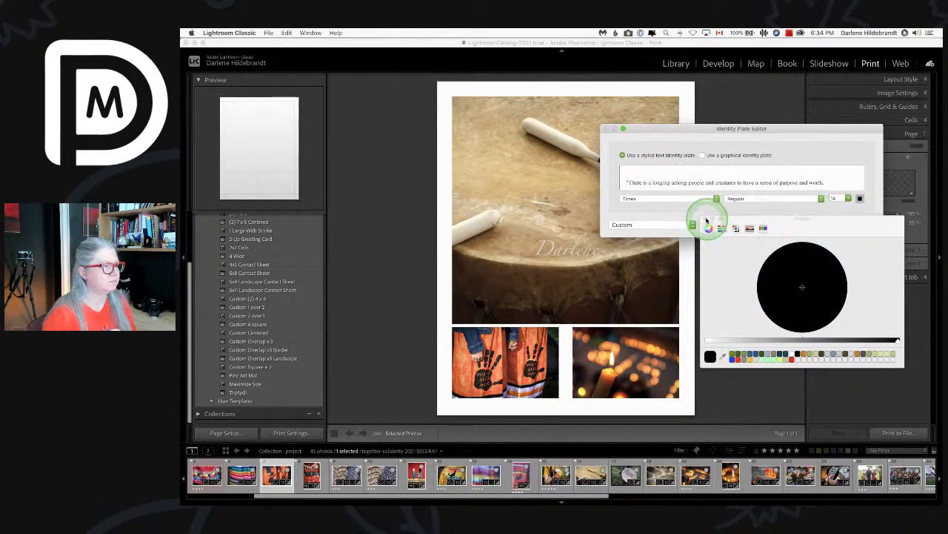
{"action": "left_click", "coordinate": [704, 220]}
{"action": "left_click", "coordinate": [856, 224]}
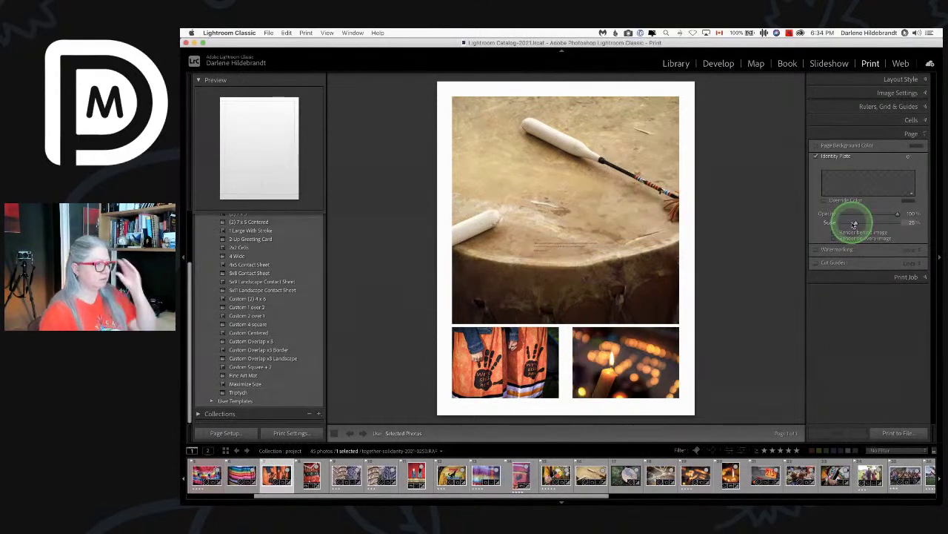
Step: Move the quote up onto the drum top and scale it down to about 63%
{"action": "left_click_drag", "start_coordinate": [855, 225], "coordinate": [887, 224]}
{"action": "left_click", "coordinate": [582, 225]}
{"action": "left_click_drag", "start_coordinate": [581, 236], "coordinate": [581, 204]}
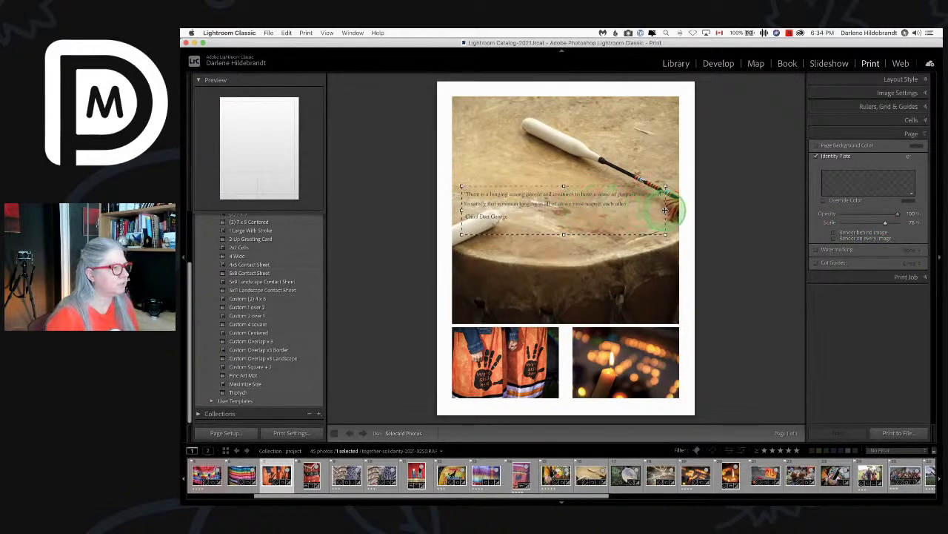
{"action": "left_click_drag", "start_coordinate": [665, 210], "coordinate": [630, 260]}
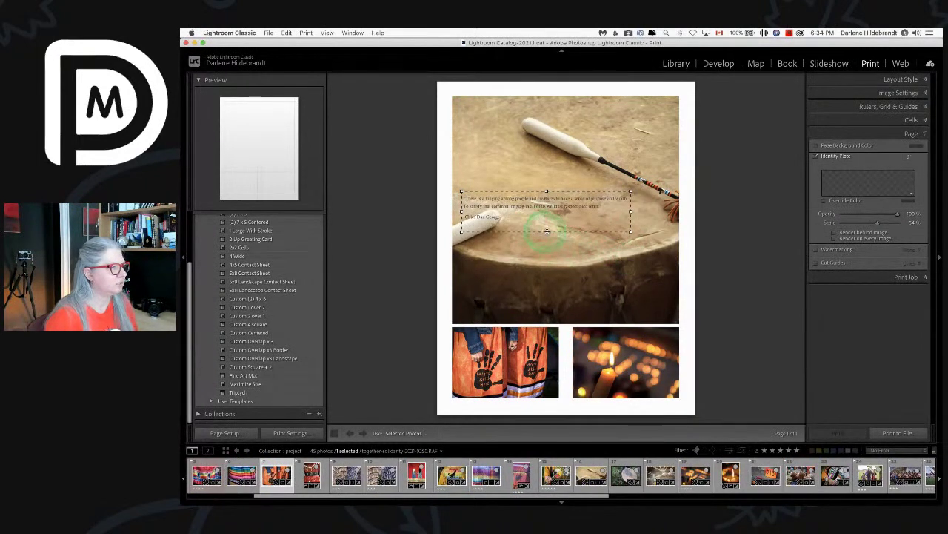
{"action": "left_click_drag", "start_coordinate": [547, 231], "coordinate": [541, 194]}
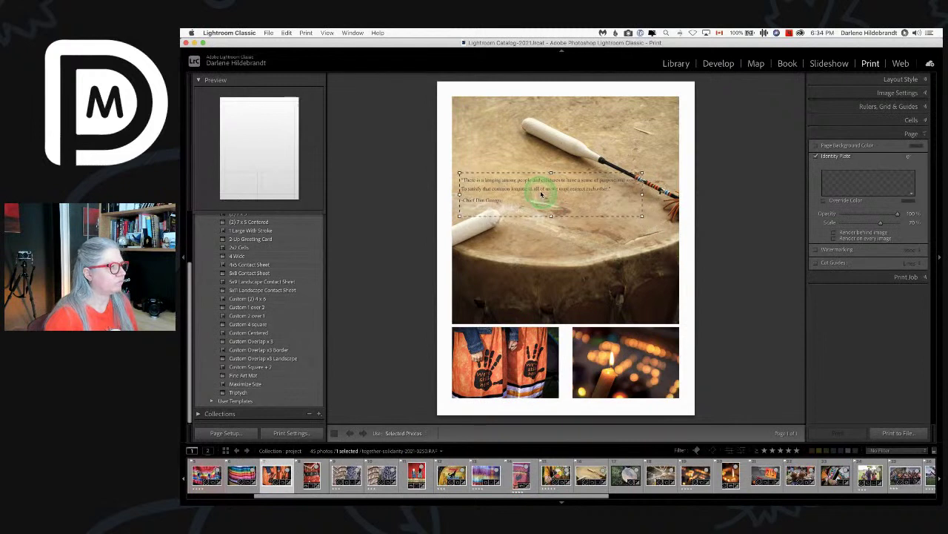
{"action": "left_click_drag", "start_coordinate": [642, 197], "coordinate": [624, 197]}
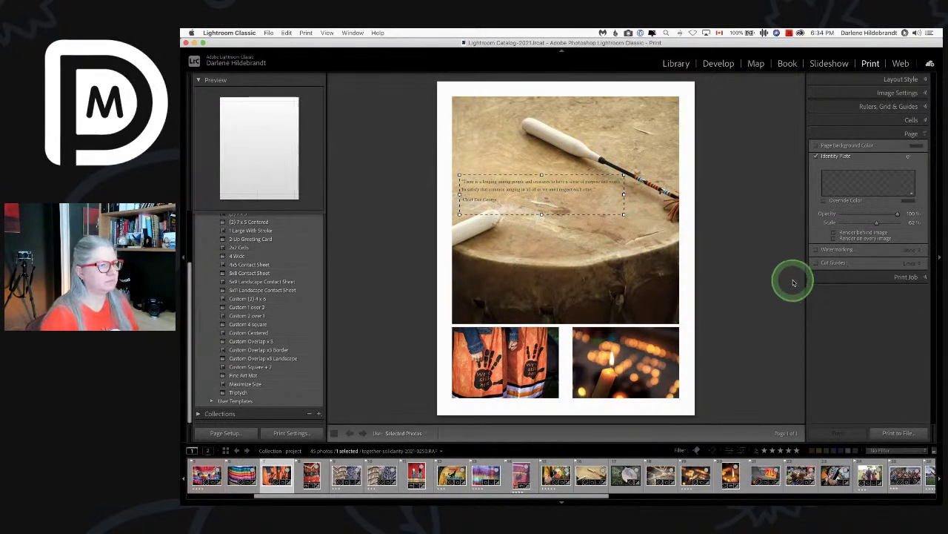
Step: Change the quote's font size to 24 pt in the Identity Plate Editor
{"action": "left_click", "coordinate": [912, 193]}
{"action": "left_click", "coordinate": [885, 263]}
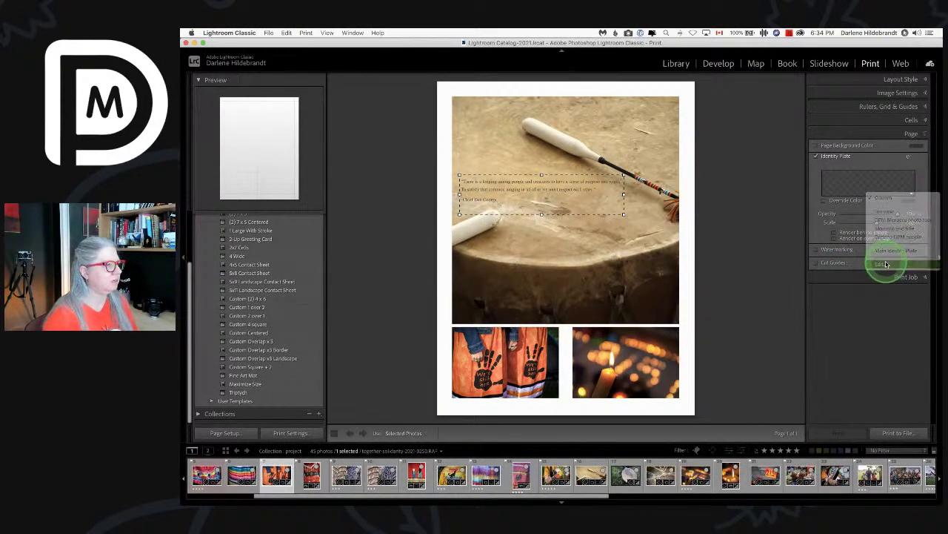
{"action": "left_click", "coordinate": [834, 199]}
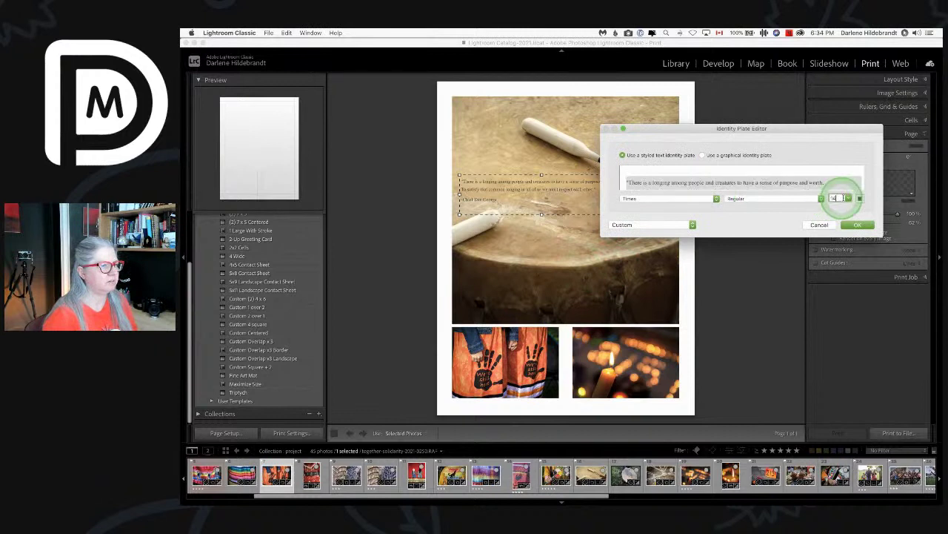
{"action": "left_click", "coordinate": [848, 199]}
{"action": "left_click", "coordinate": [834, 222]}
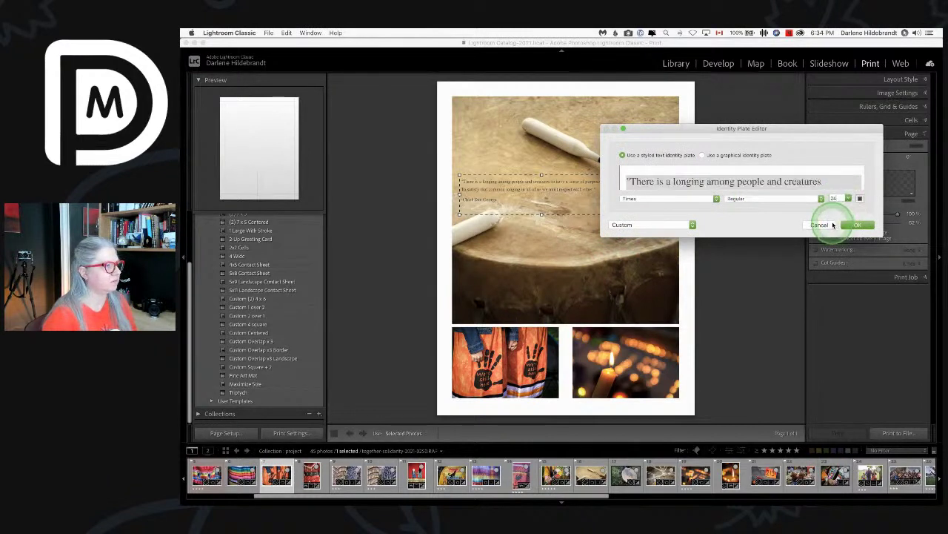
{"action": "left_click", "coordinate": [856, 225]}
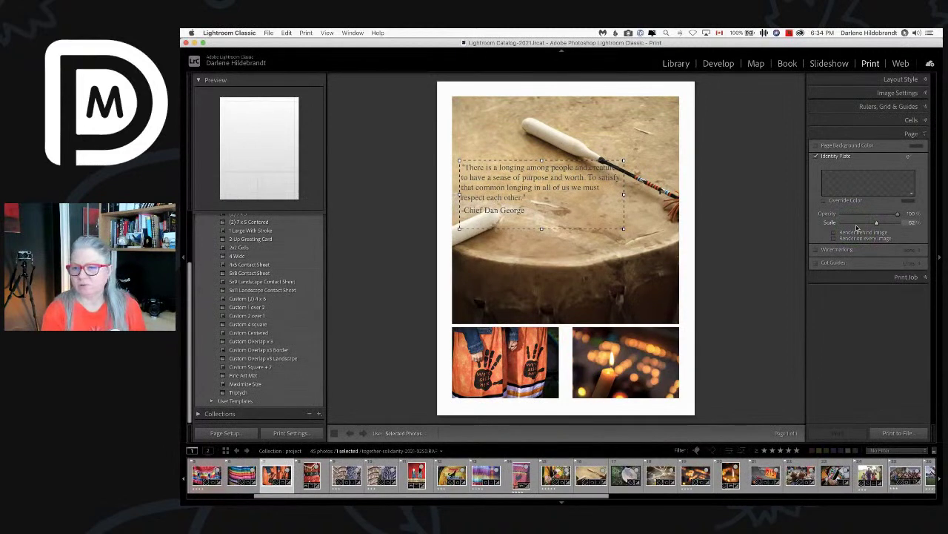
Step: Deselect the quote to preview the page with the enlarged wrapped text
{"action": "left_click", "coordinate": [849, 222]}
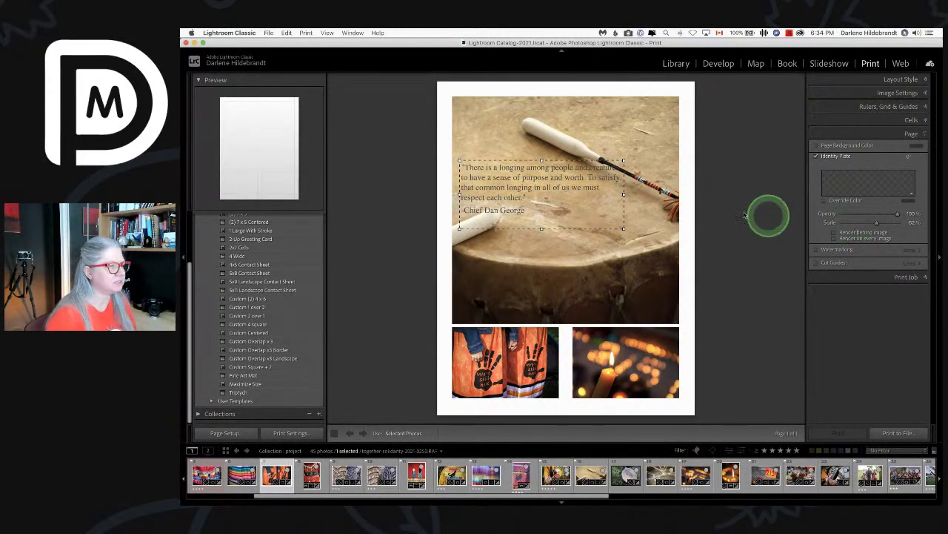
{"action": "left_click", "coordinate": [770, 230]}
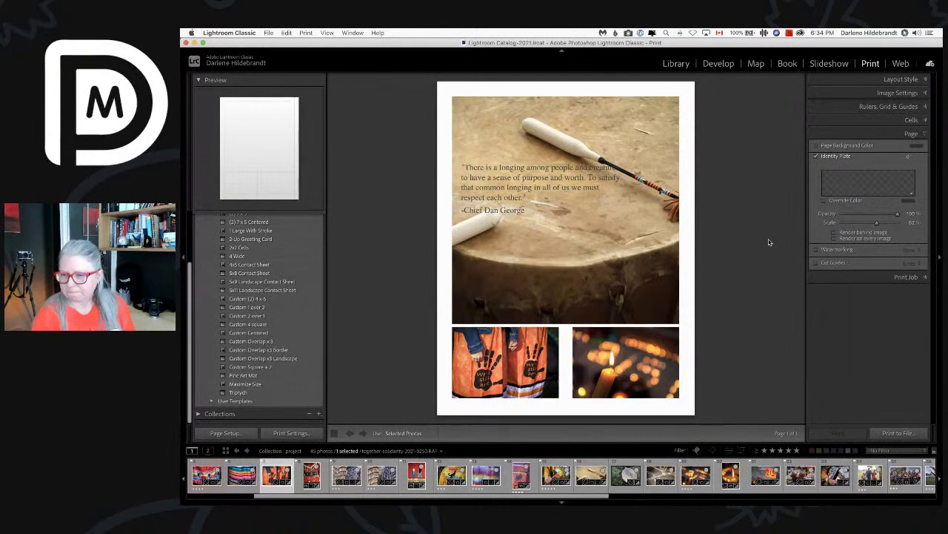
{"action": "left_click", "coordinate": [770, 242]}
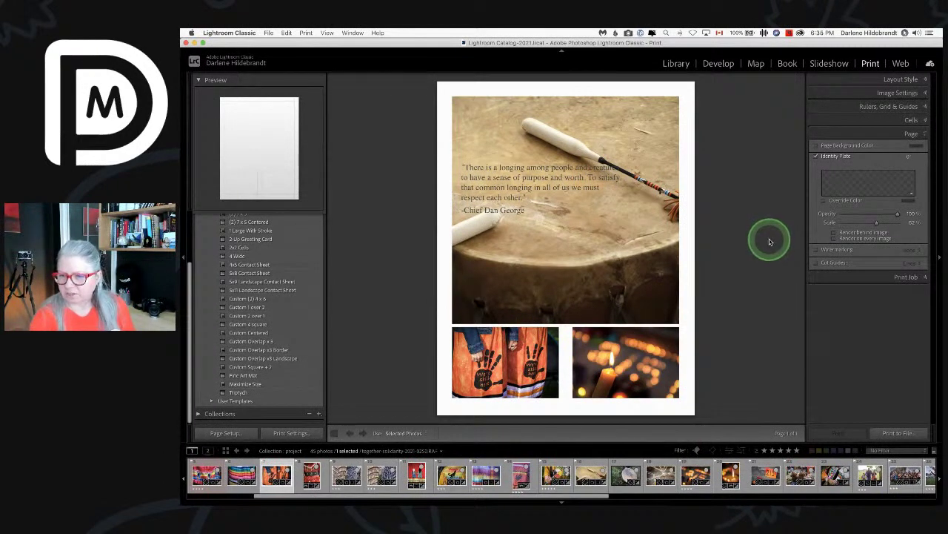
{"action": "right_click", "coordinate": [616, 66]}
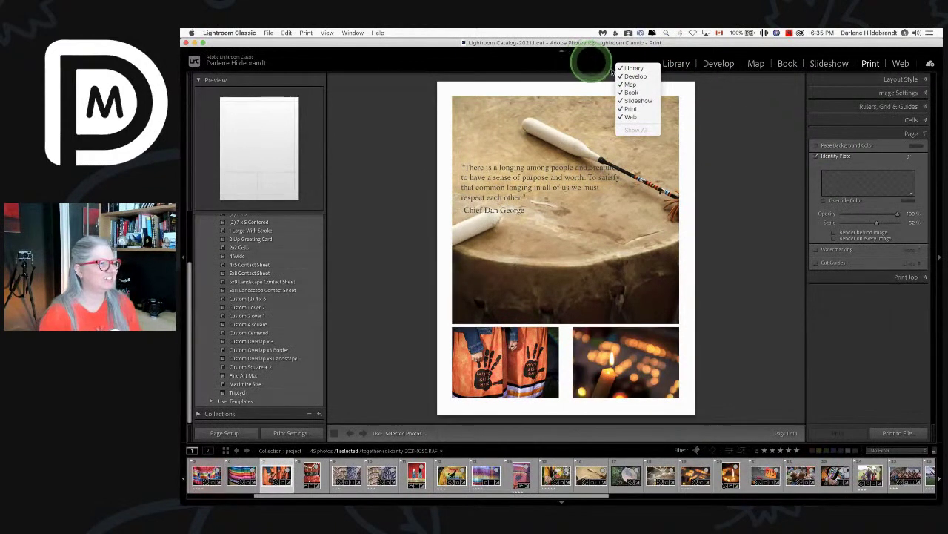
Step: Uncheck Map and Web in the module picker's right-click menu
{"action": "left_click", "coordinate": [631, 85]}
{"action": "right_click", "coordinate": [624, 65]}
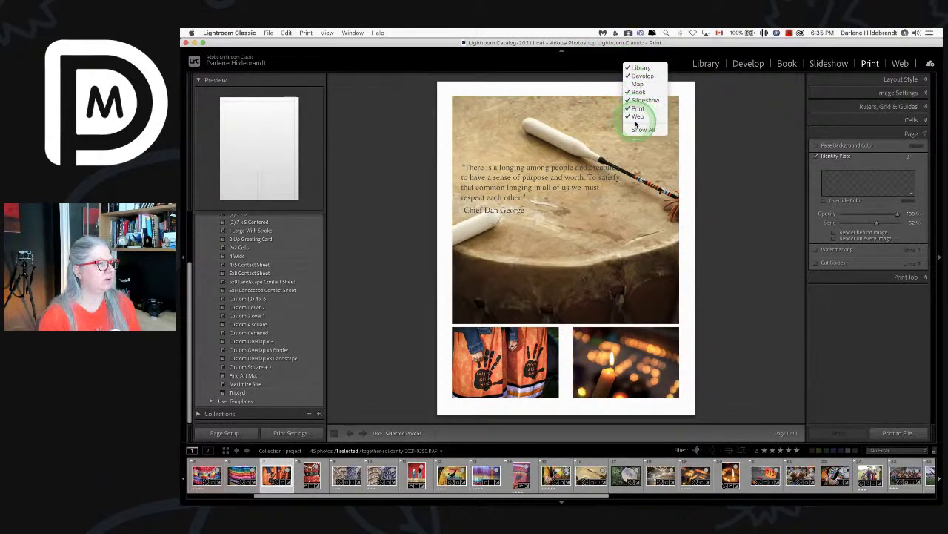
{"action": "left_click", "coordinate": [637, 117]}
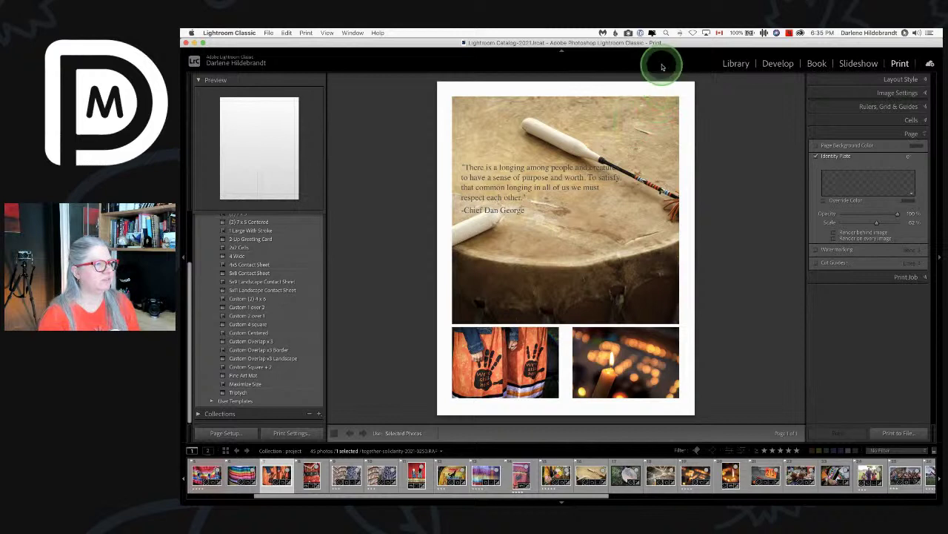
{"action": "right_click", "coordinate": [662, 68]}
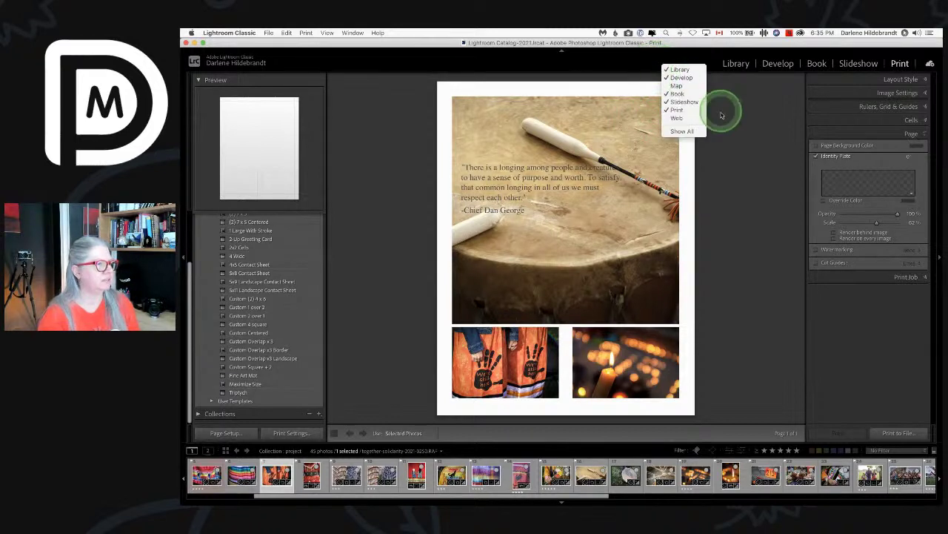
{"action": "left_click", "coordinate": [749, 117]}
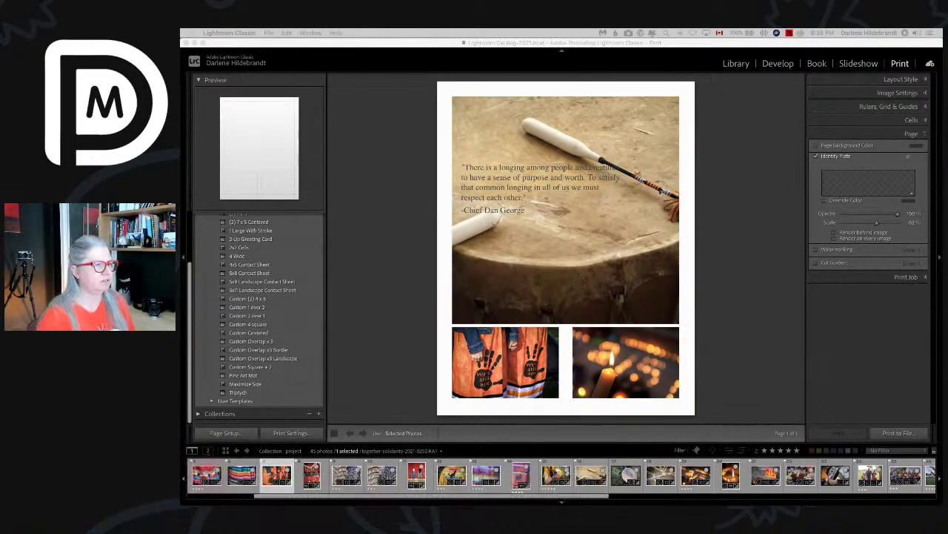
Step: Drag the quote plate right and down toward the middle of the drum top
{"action": "left_click", "coordinate": [745, 234]}
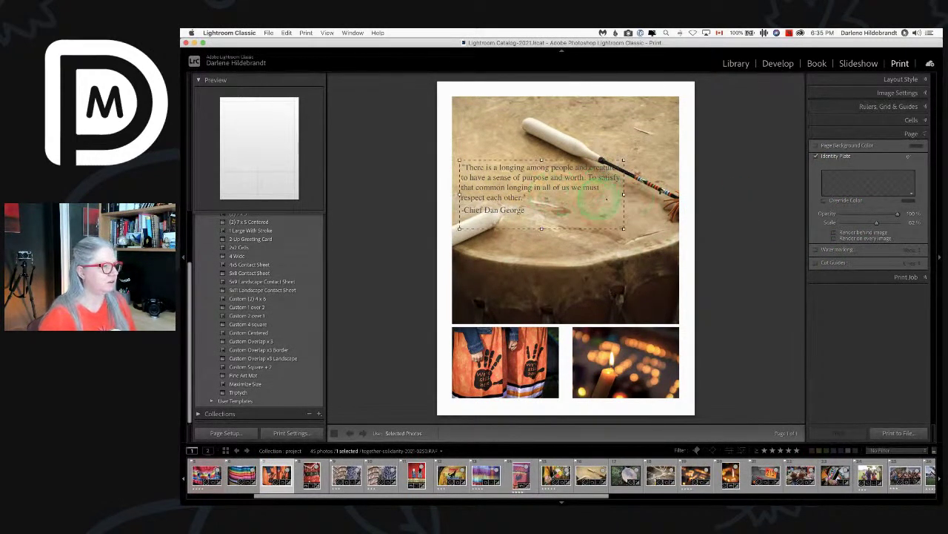
{"action": "left_click_drag", "start_coordinate": [621, 194], "coordinate": [654, 248]}
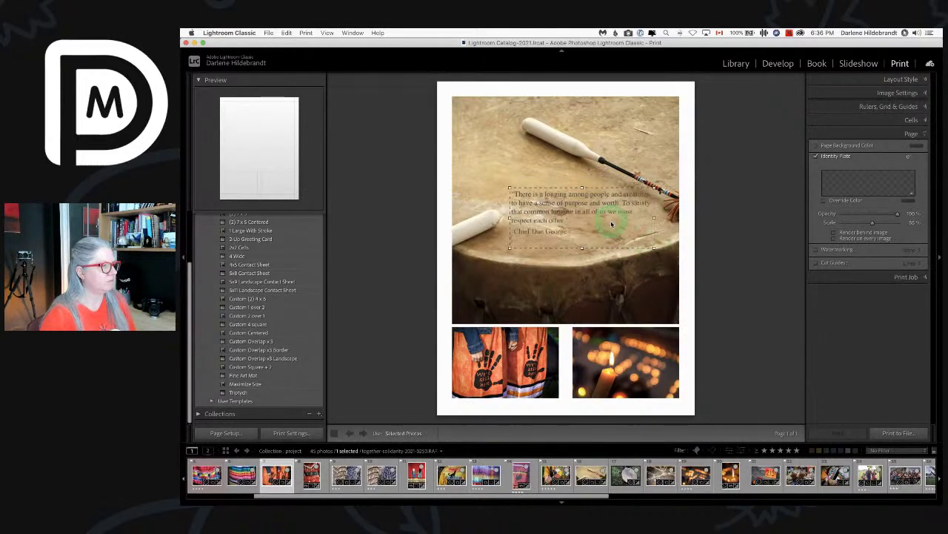
{"action": "left_click_drag", "start_coordinate": [612, 223], "coordinate": [612, 224]}
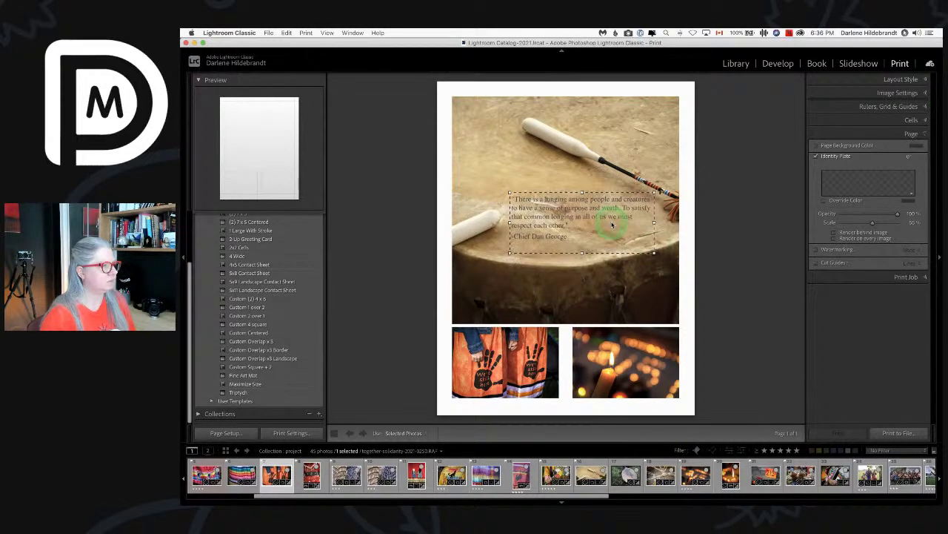
Step: Turn on Override Color for the quote plate with black
{"action": "left_click", "coordinate": [911, 194]}
{"action": "left_click", "coordinate": [912, 196]}
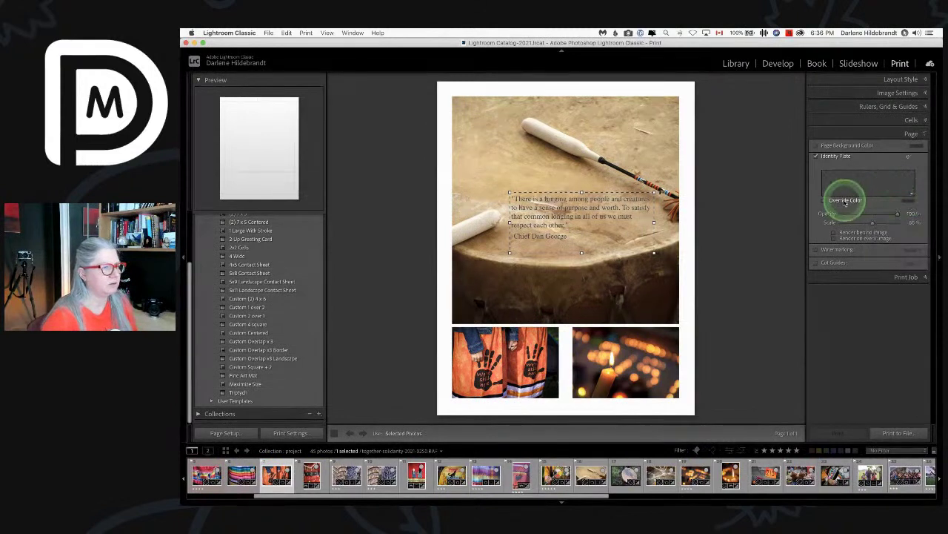
{"action": "left_click", "coordinate": [825, 201]}
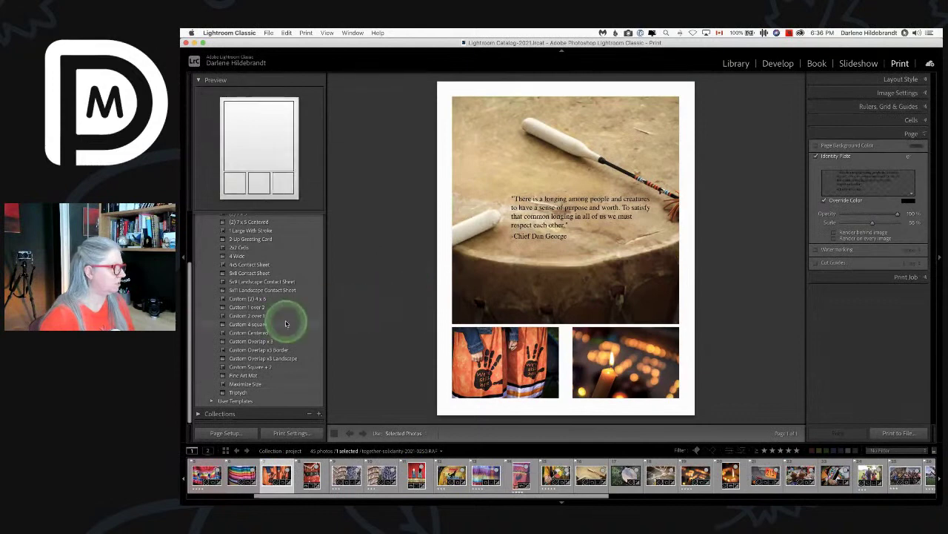
Step: Expand the saved user layout templates list
{"action": "left_click", "coordinate": [212, 401]}
{"action": "scroll", "coordinate": [254, 315], "scroll_direction": "down", "scroll_amount": 2}
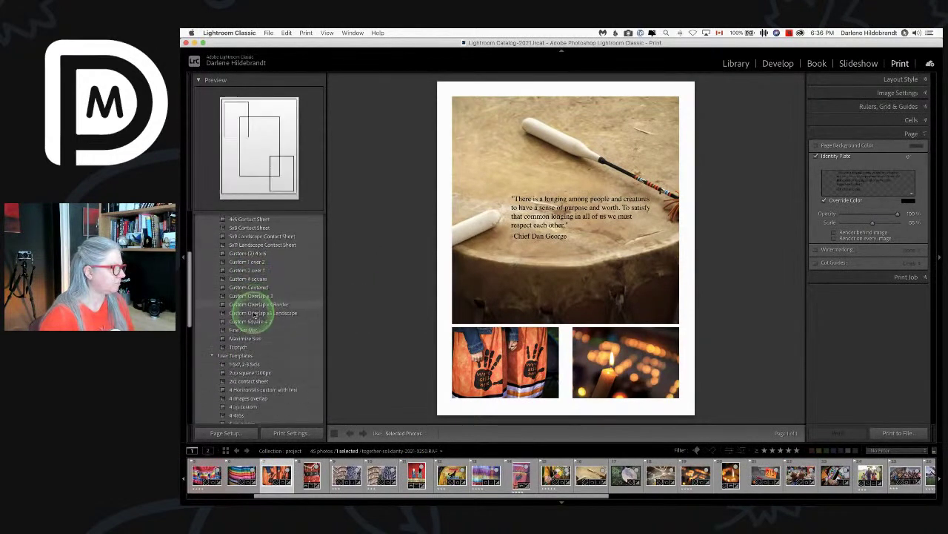
{"action": "scroll", "coordinate": [255, 315], "scroll_direction": "down", "scroll_amount": 6}
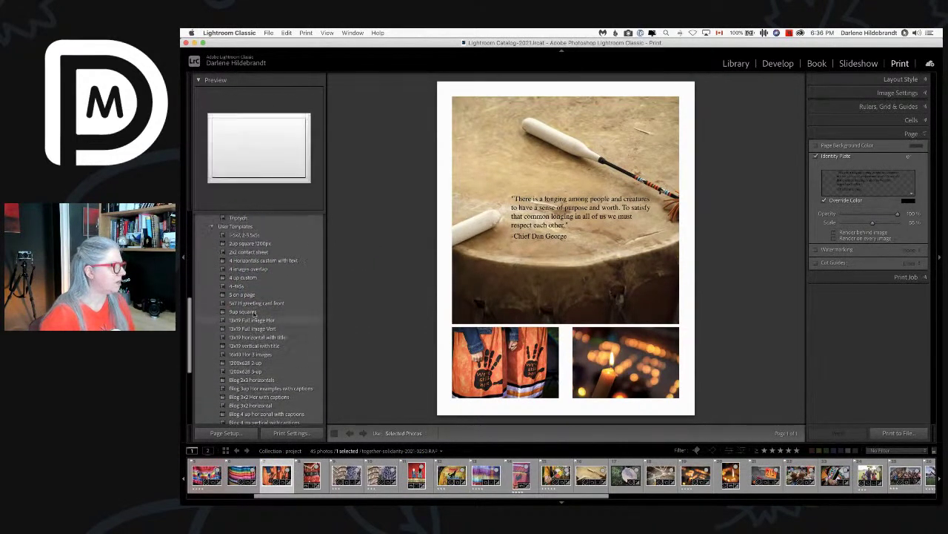
{"action": "scroll", "coordinate": [252, 297], "scroll_direction": "up", "scroll_amount": 1}
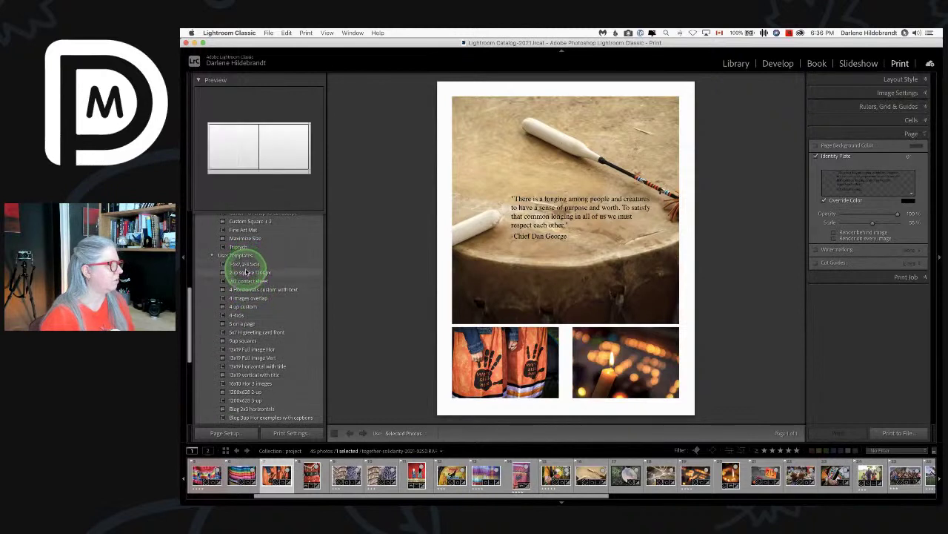
Step: Delete the drum and both portrait photo cells and turn off the quote's identity plate
{"action": "left_click", "coordinate": [502, 275]}
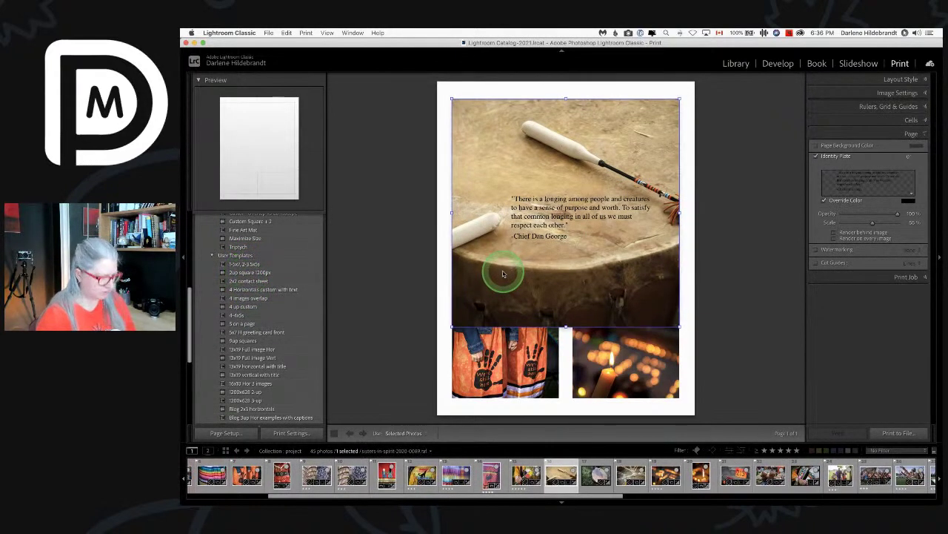
{"action": "key", "text": "Delete"}
{"action": "left_click", "coordinate": [509, 339]}
{"action": "key", "text": "Delete"}
{"action": "left_click", "coordinate": [603, 356]}
{"action": "key", "text": "Delete"}
{"action": "left_click", "coordinate": [630, 207]}
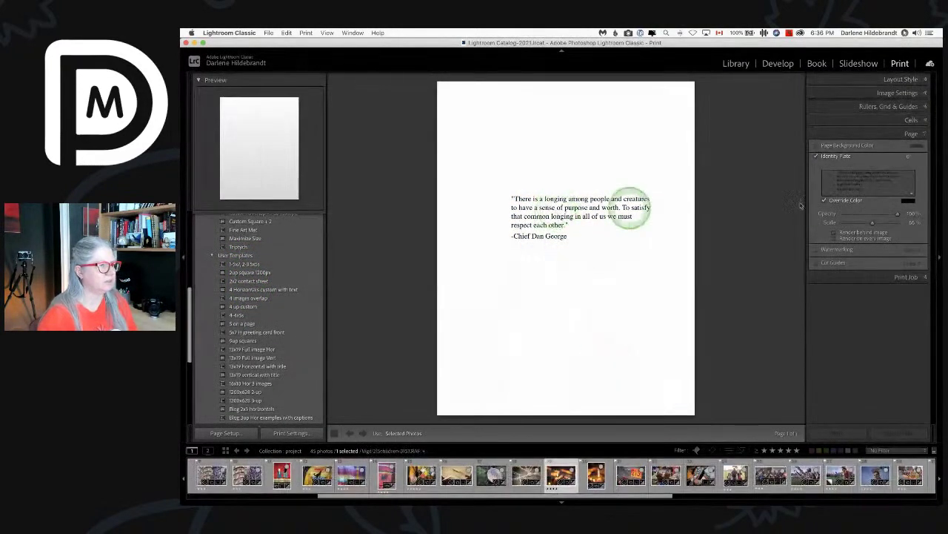
{"action": "left_click", "coordinate": [815, 158]}
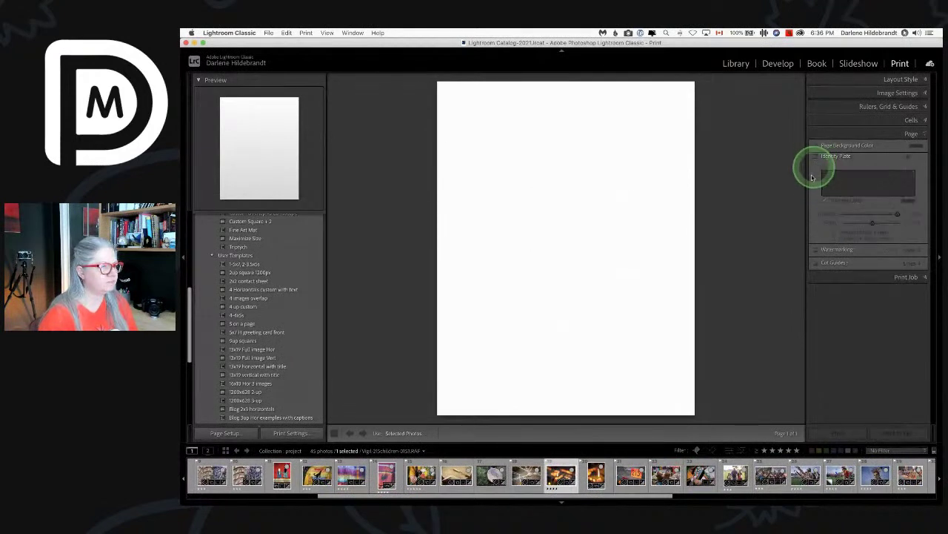
Step: Set Print Job output to 10 x 8 in custom file dimensions, JPEG quality 100, 300 ppi
{"action": "left_click", "coordinate": [902, 278]}
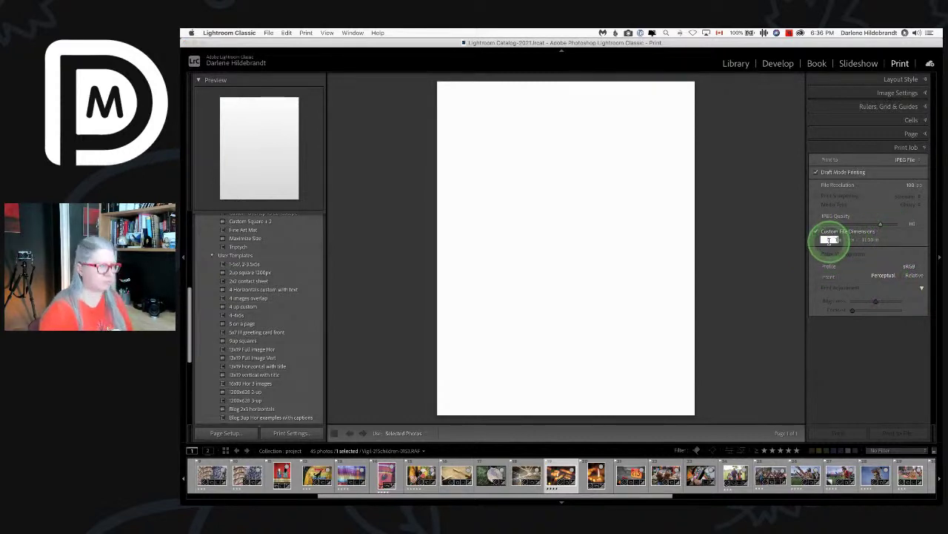
{"action": "type", "text": "1"}
{"action": "key", "text": "Return"}
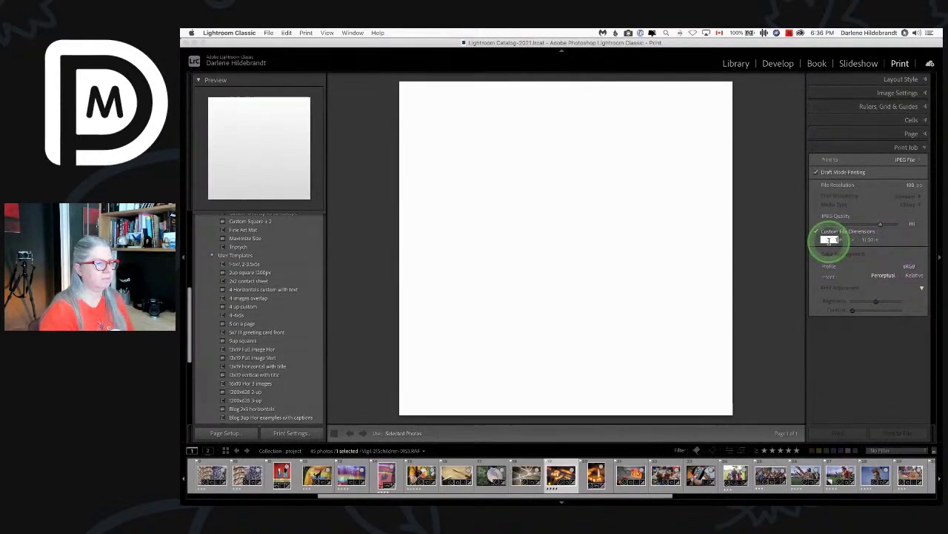
{"action": "type", "text": "10"}
{"action": "key", "text": "Tab"}
{"action": "type", "text": "8"}
{"action": "key", "text": "Return"}
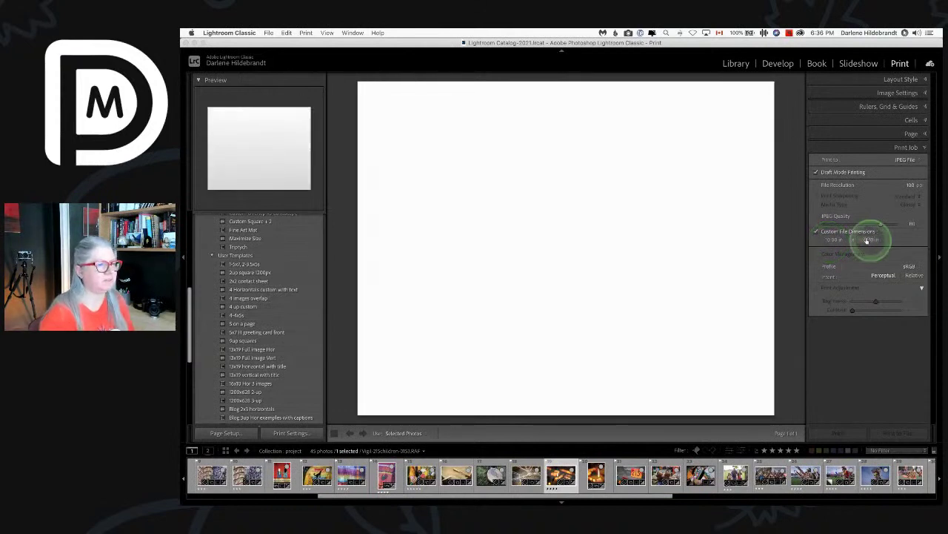
{"action": "left_click_drag", "start_coordinate": [881, 226], "coordinate": [904, 221]}
{"action": "left_click", "coordinate": [910, 184]}
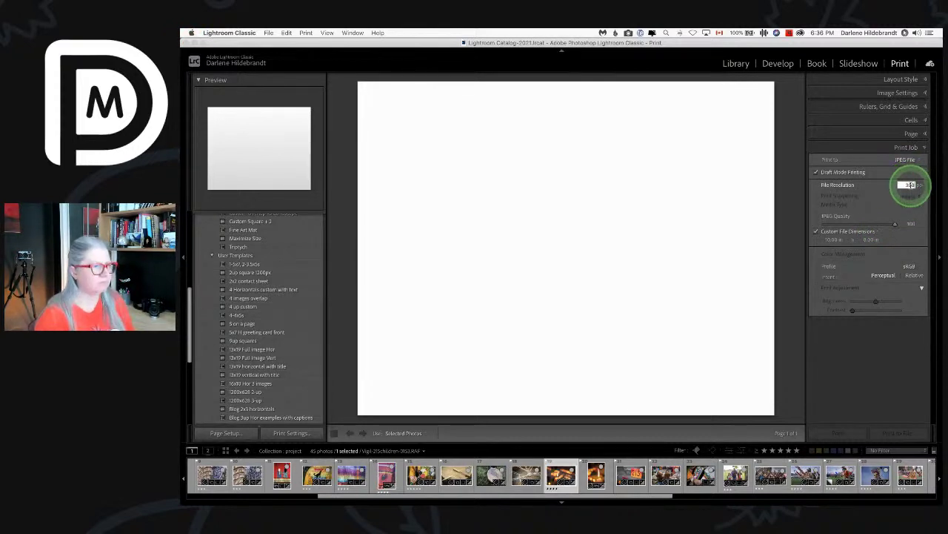
{"action": "key", "text": "Return"}
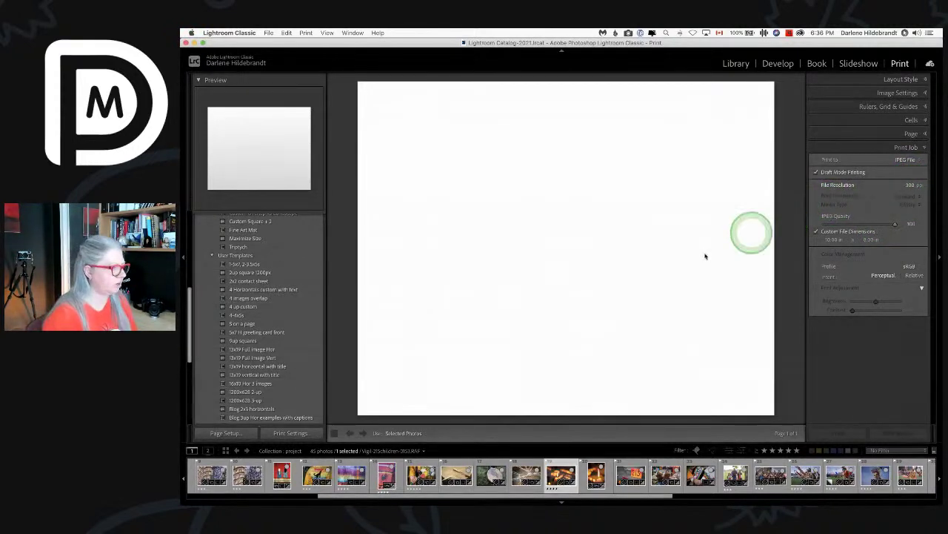
Step: Place the drum photo on the page and stretch its cell to show the whole drum
{"action": "left_click_drag", "start_coordinate": [453, 476], "coordinate": [458, 129]}
{"action": "left_click_drag", "start_coordinate": [514, 158], "coordinate": [728, 320]}
{"action": "left_click", "coordinate": [492, 190]}
{"action": "left_click_drag", "start_coordinate": [517, 204], "coordinate": [734, 215]}
Step: Move the drum photo cell toward the page's top-left and shift the photo up within it
{"action": "left_click_drag", "start_coordinate": [709, 251], "coordinate": [758, 403]}
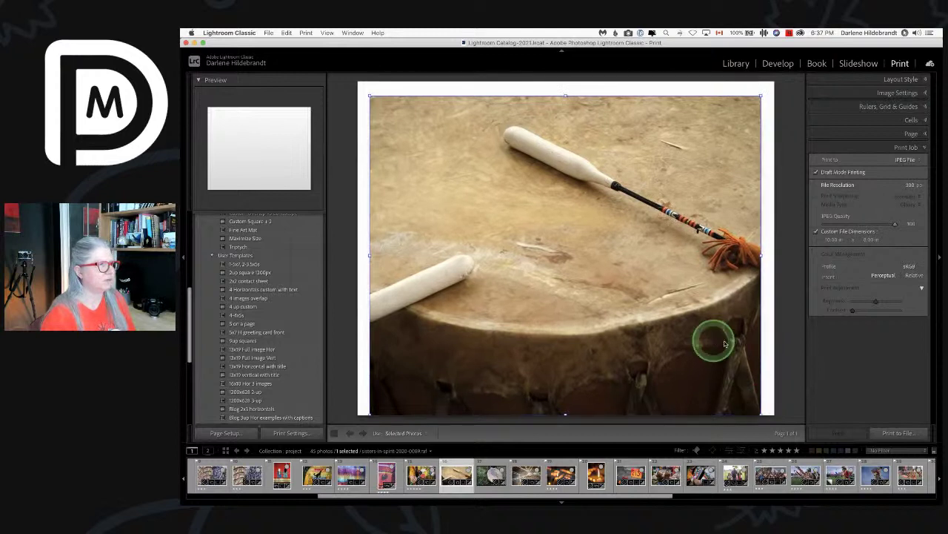
{"action": "left_click_drag", "start_coordinate": [725, 343], "coordinate": [714, 331]}
{"action": "right_click", "coordinate": [667, 301]}
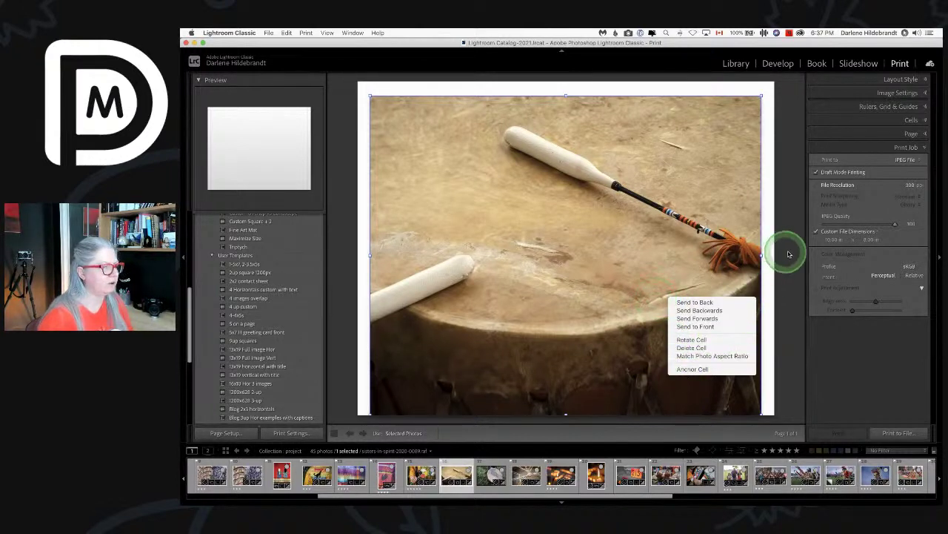
{"action": "left_click", "coordinate": [615, 254]}
{"action": "left_click", "coordinate": [575, 257]}
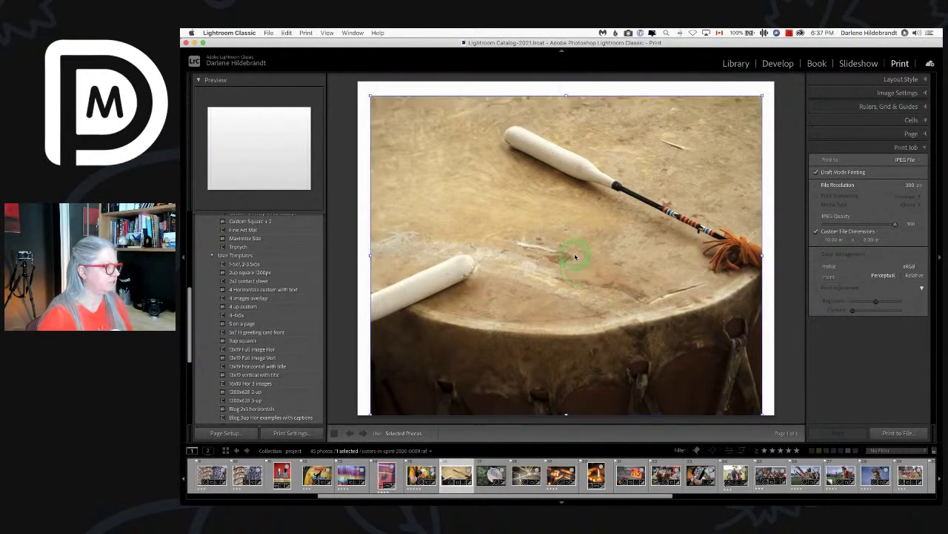
{"action": "left_click_drag", "start_coordinate": [575, 257], "coordinate": [576, 245]}
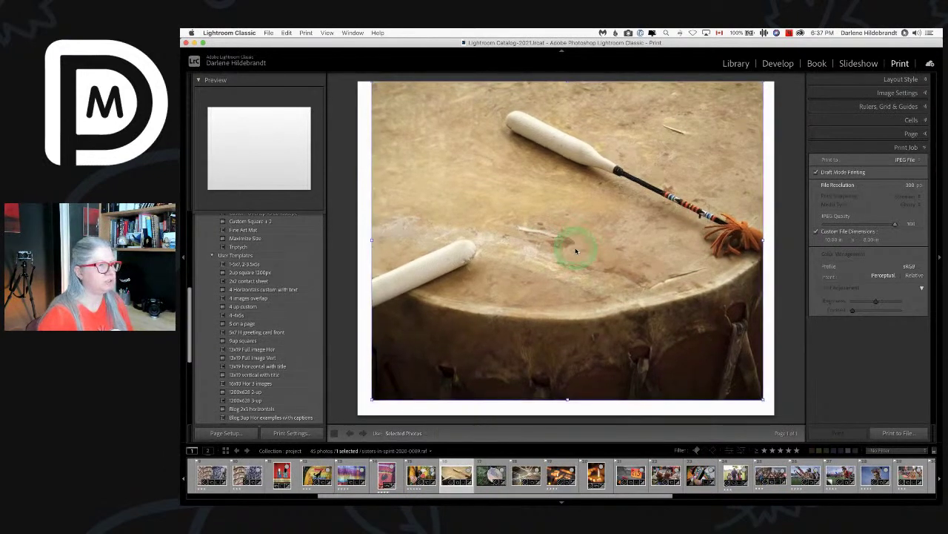
{"action": "left_click", "coordinate": [771, 149]}
Step: Set Grid Snap to Off in Rulers, Grid & Guides and nudge the drum photo down
{"action": "left_click", "coordinate": [903, 122]}
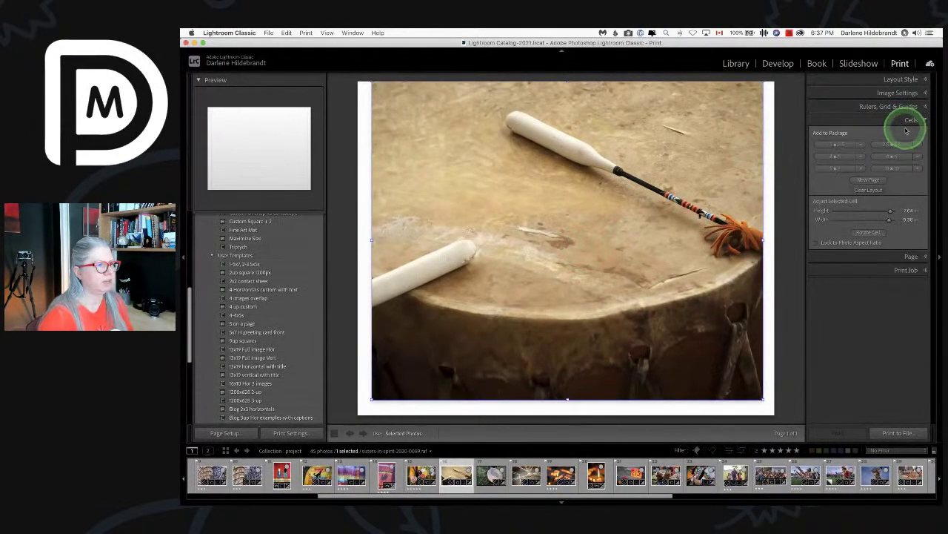
{"action": "left_click", "coordinate": [911, 257]}
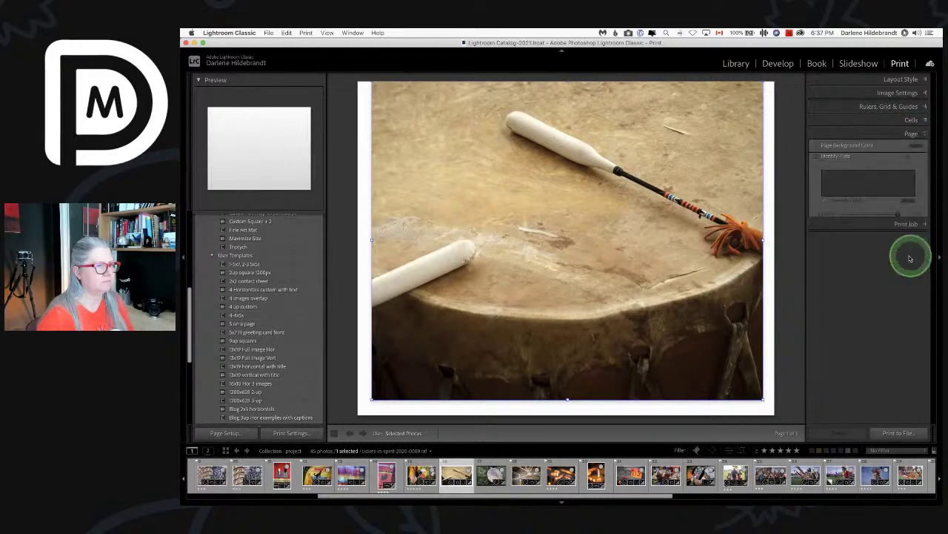
{"action": "left_click", "coordinate": [897, 106]}
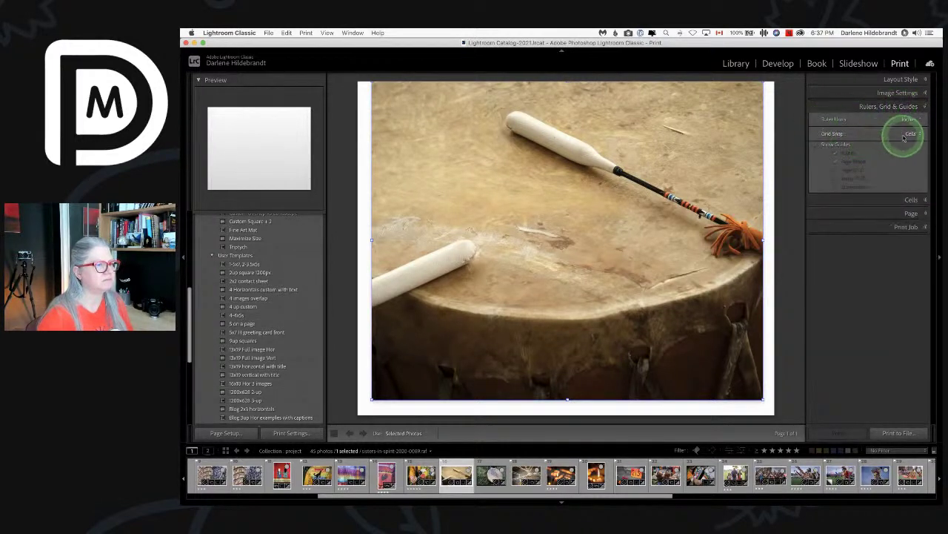
{"action": "left_click", "coordinate": [909, 133]}
{"action": "left_click", "coordinate": [908, 126]}
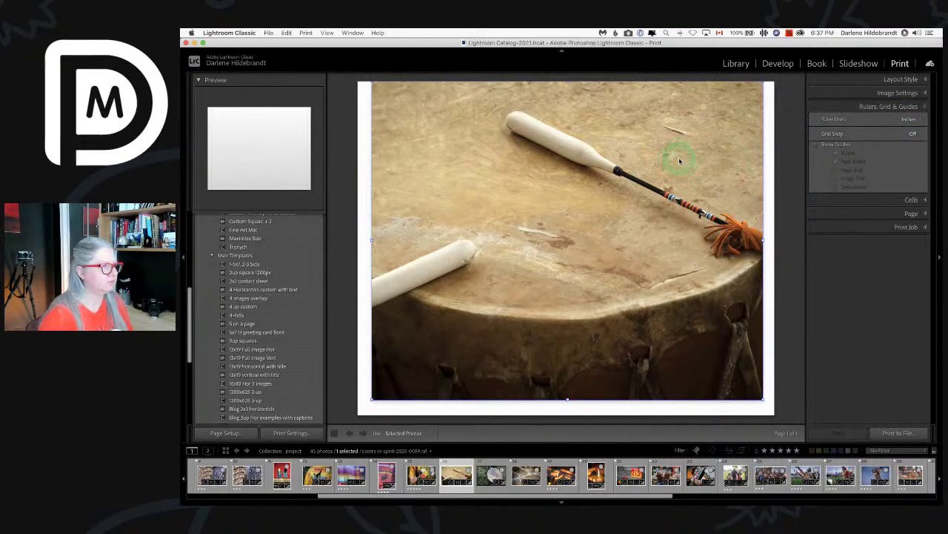
{"action": "left_click_drag", "start_coordinate": [679, 161], "coordinate": [793, 257]}
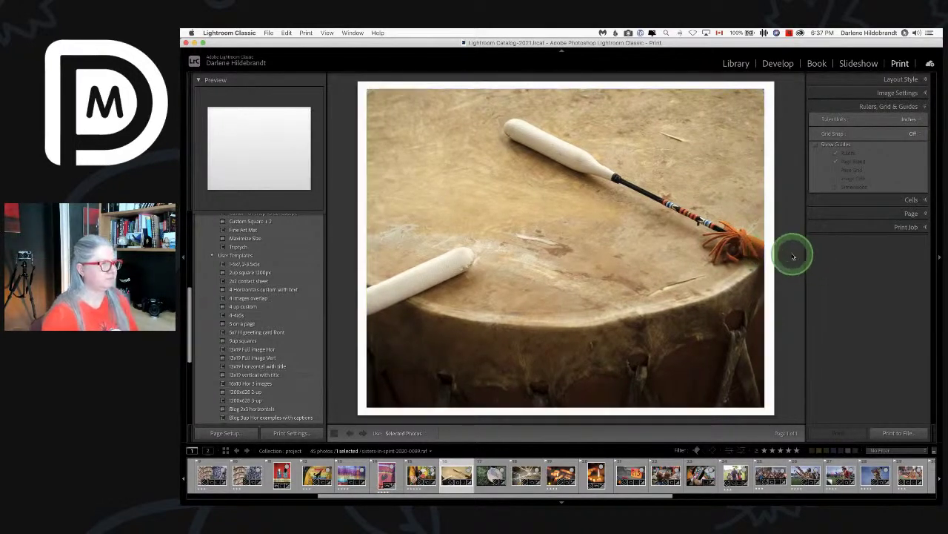
Step: Try the headdress portrait in the drum cell, undo the swap, and show the Cells settings
{"action": "left_click", "coordinate": [581, 250]}
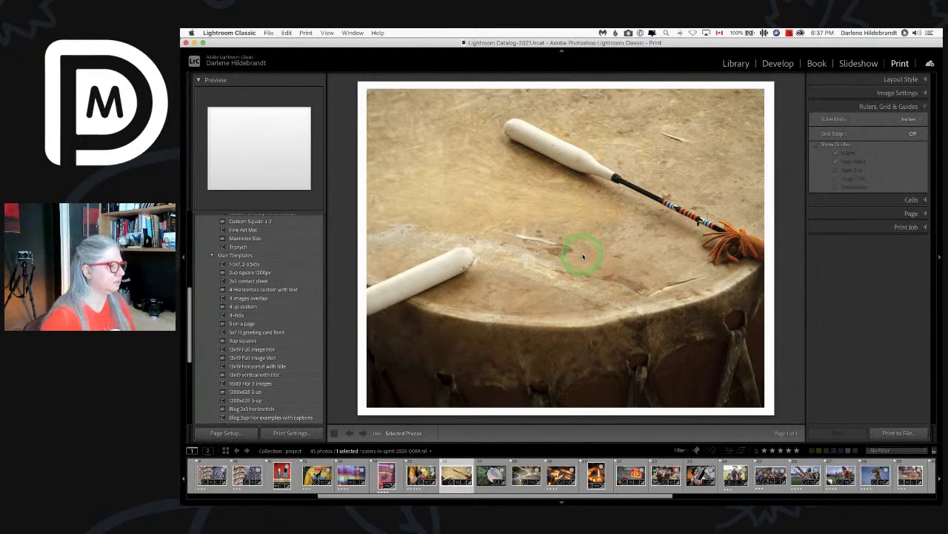
{"action": "left_click", "coordinate": [596, 465]}
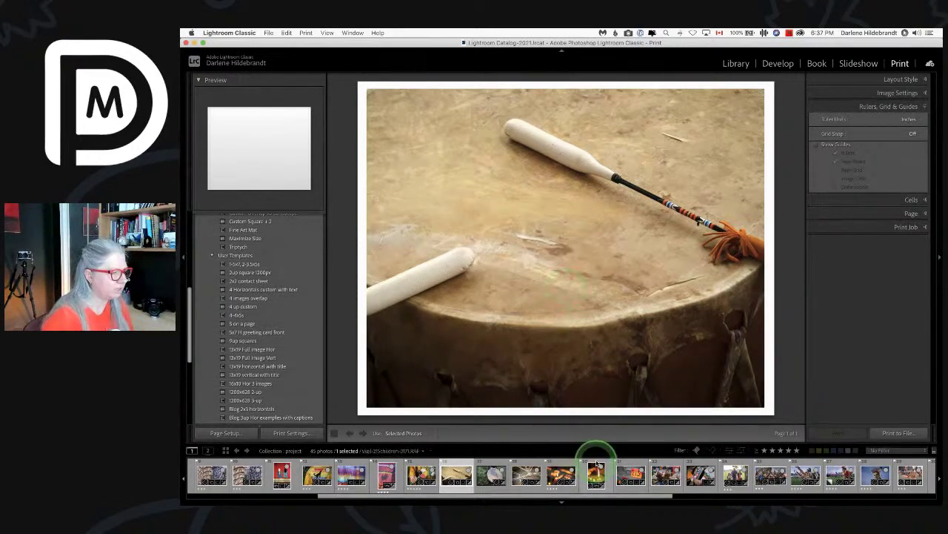
{"action": "scroll", "coordinate": [597, 463], "scroll_direction": "down", "scroll_amount": 10}
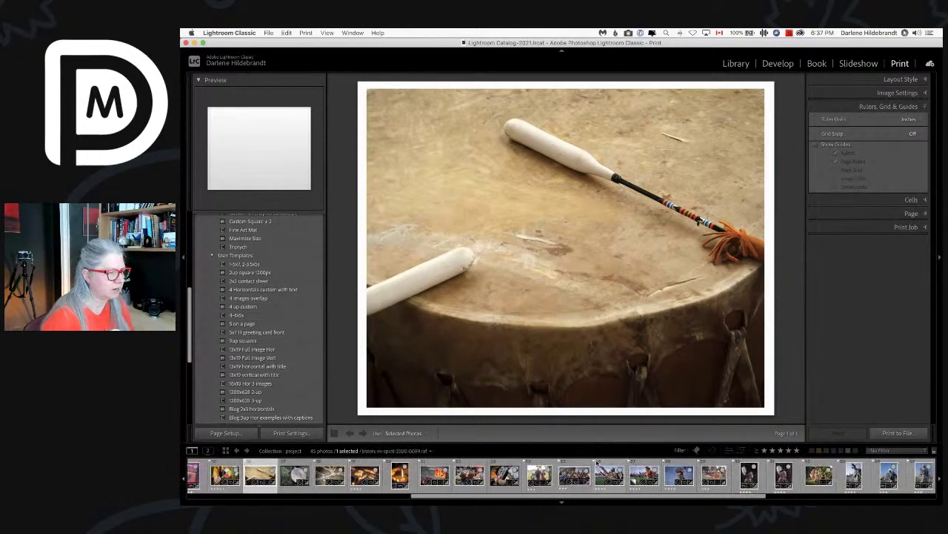
{"action": "scroll", "coordinate": [596, 464], "scroll_direction": "down", "scroll_amount": 10}
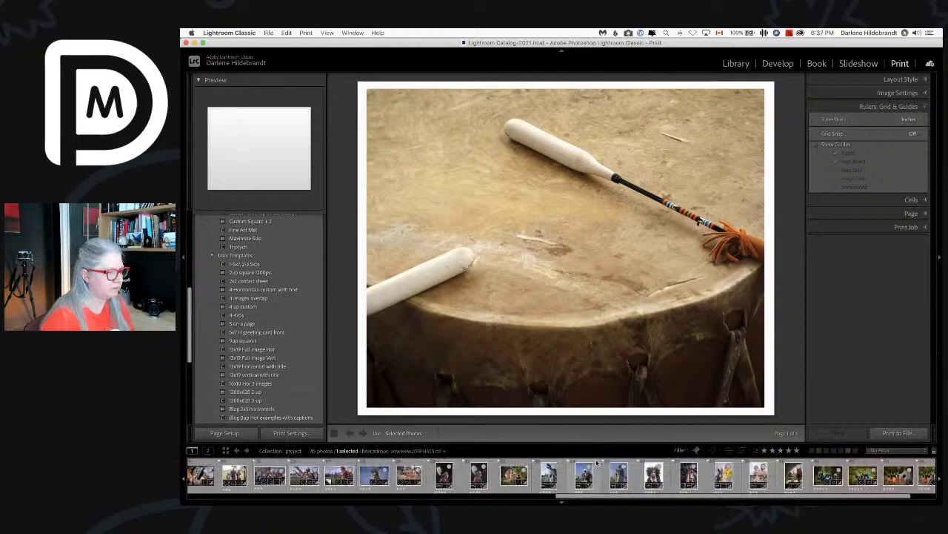
{"action": "left_click_drag", "start_coordinate": [604, 474], "coordinate": [521, 208]}
{"action": "key", "text": "super+z"}
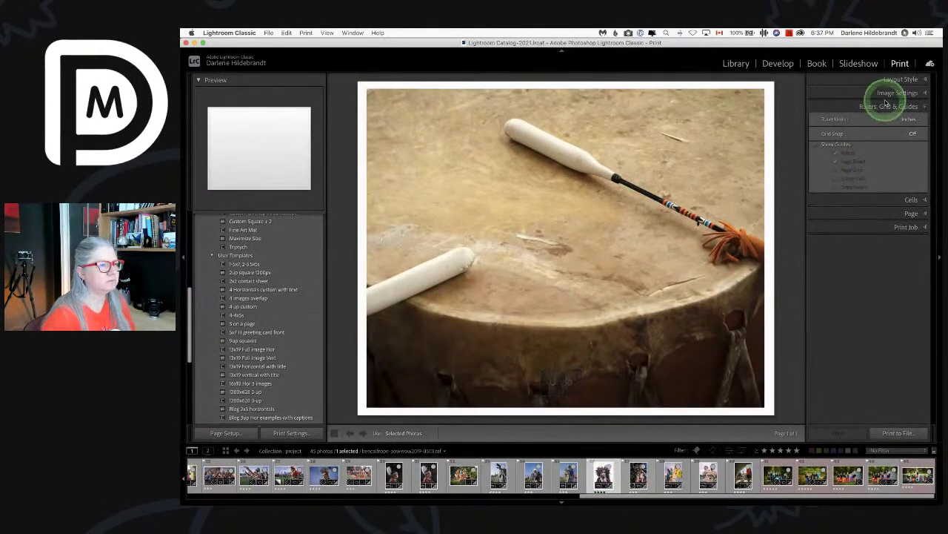
{"action": "left_click", "coordinate": [911, 199]}
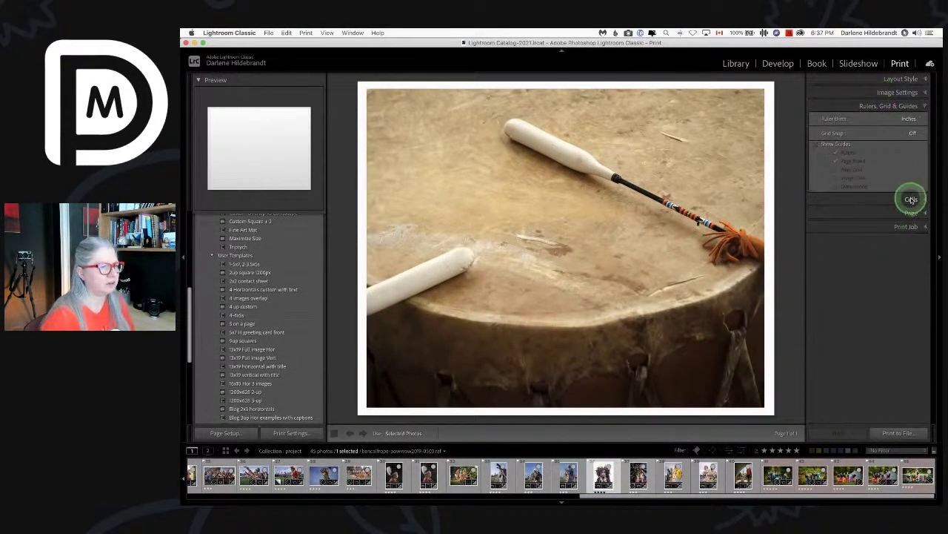
{"action": "left_click", "coordinate": [578, 239]}
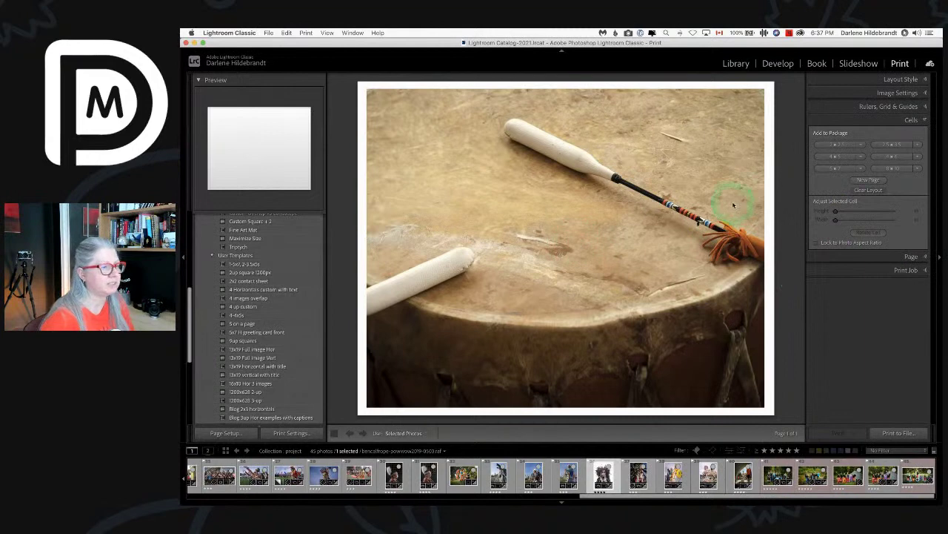
Step: Add a new empty photo cell, move it down-right, and rotate it to portrait
{"action": "left_click", "coordinate": [837, 144]}
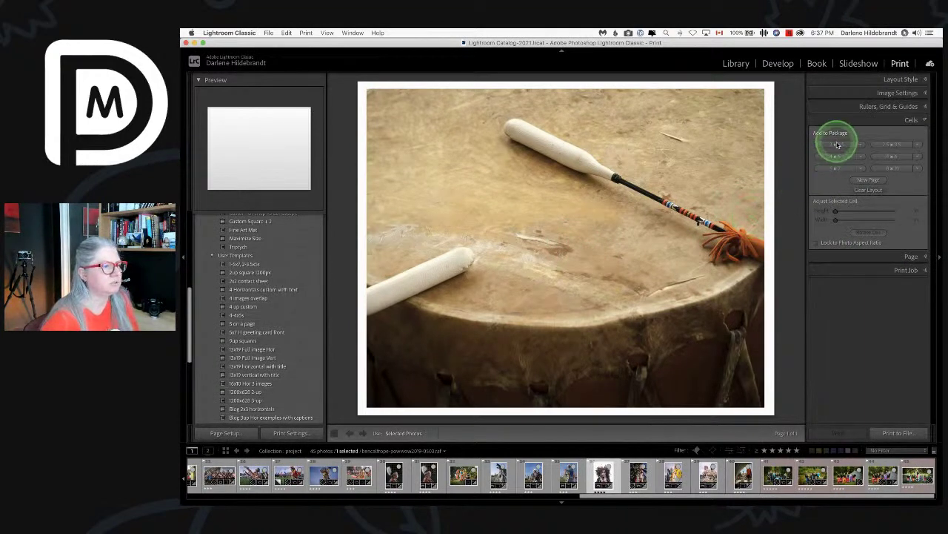
{"action": "left_click", "coordinate": [836, 158]}
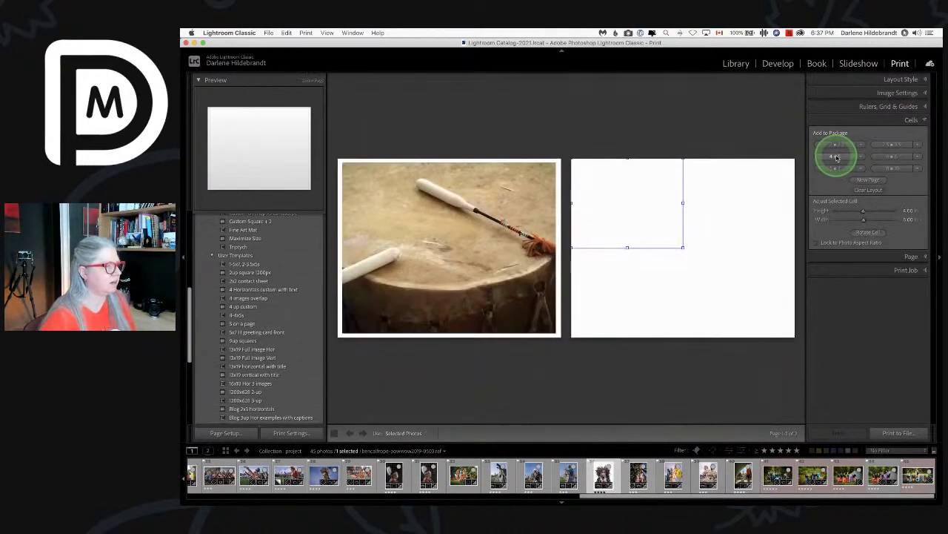
{"action": "left_click_drag", "start_coordinate": [588, 206], "coordinate": [639, 291]}
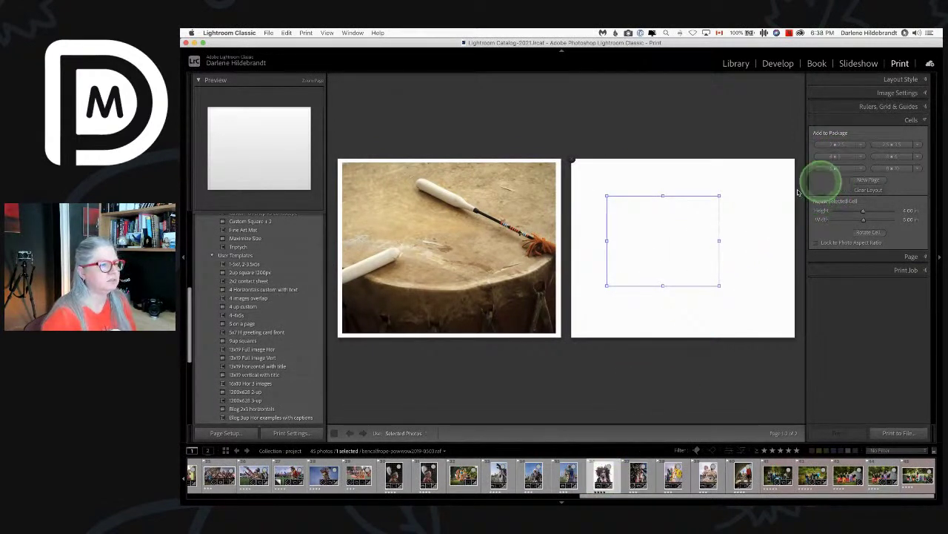
{"action": "left_click", "coordinate": [868, 232]}
Step: Place the dancer portrait in the cell, lock to photo aspect ratio, shrink it, and delete page 2
{"action": "left_click_drag", "start_coordinate": [600, 467], "coordinate": [714, 269]}
{"action": "key", "text": "super+z"}
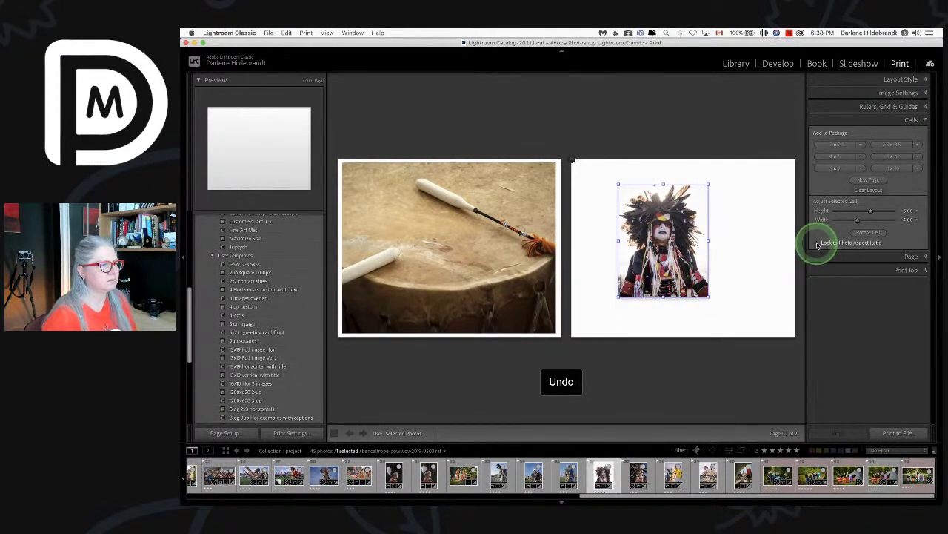
{"action": "left_click", "coordinate": [816, 242]}
{"action": "left_click_drag", "start_coordinate": [708, 316], "coordinate": [517, 294]}
{"action": "left_click", "coordinate": [568, 360]}
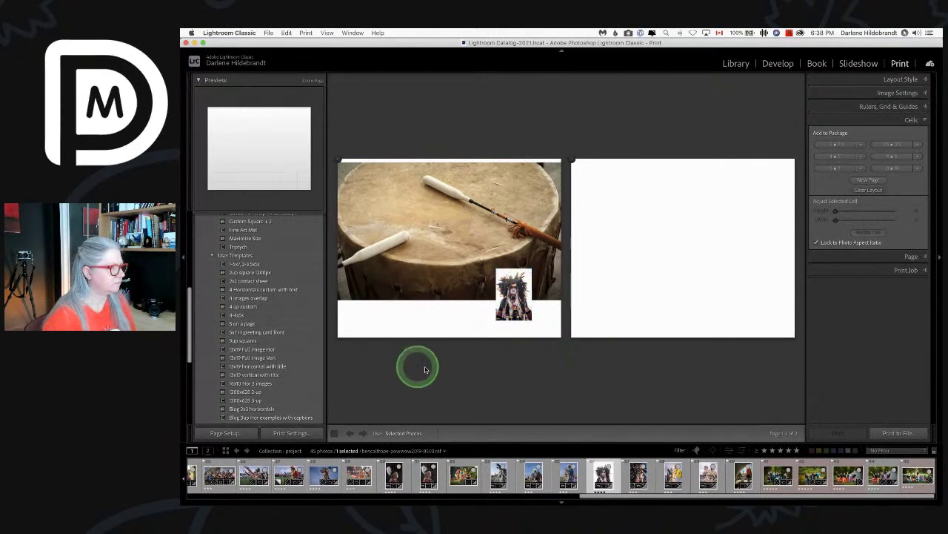
{"action": "left_click", "coordinate": [440, 335]}
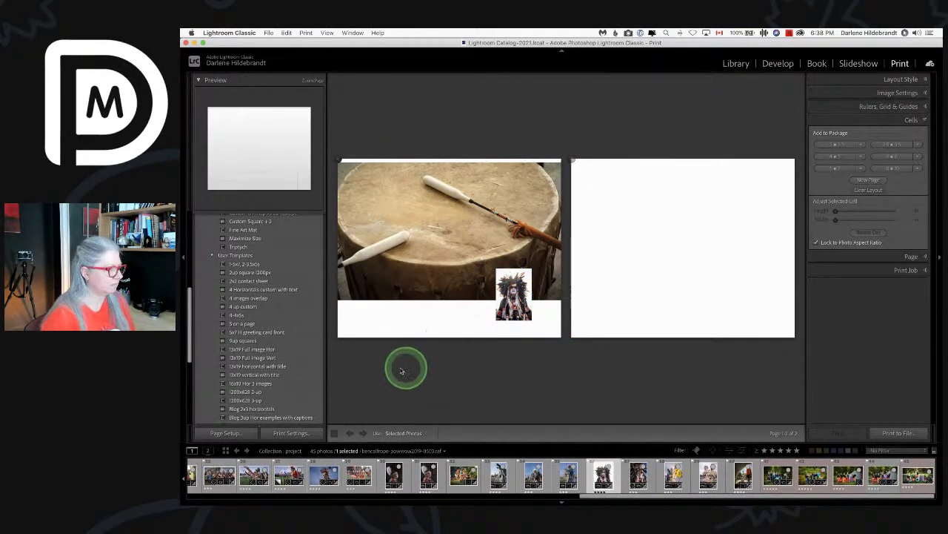
{"action": "left_click", "coordinate": [574, 161]}
Step: Drag the small portrait to the bottom-right corner and swap in the green-regalia headdress dancer
{"action": "left_click", "coordinate": [631, 243]}
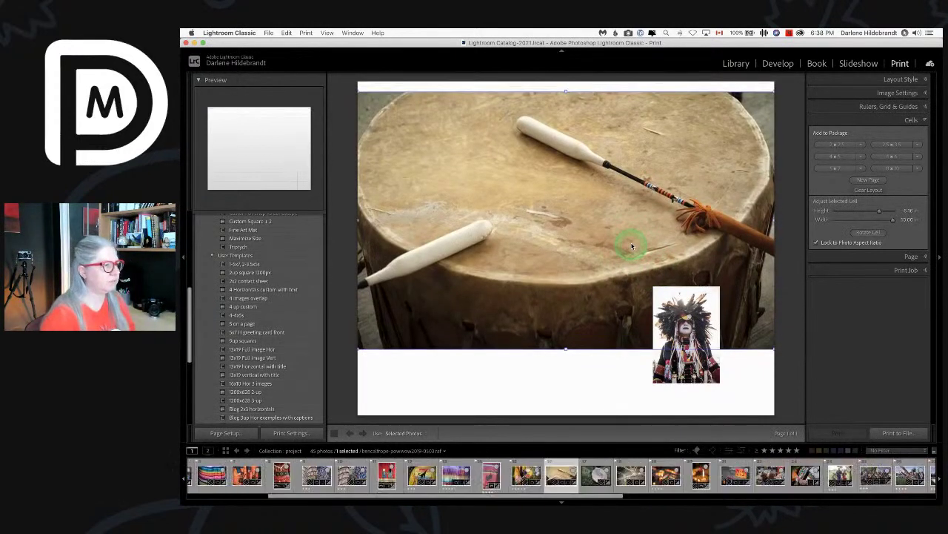
{"action": "left_click_drag", "start_coordinate": [684, 369], "coordinate": [726, 378]}
{"action": "left_click", "coordinate": [649, 483]}
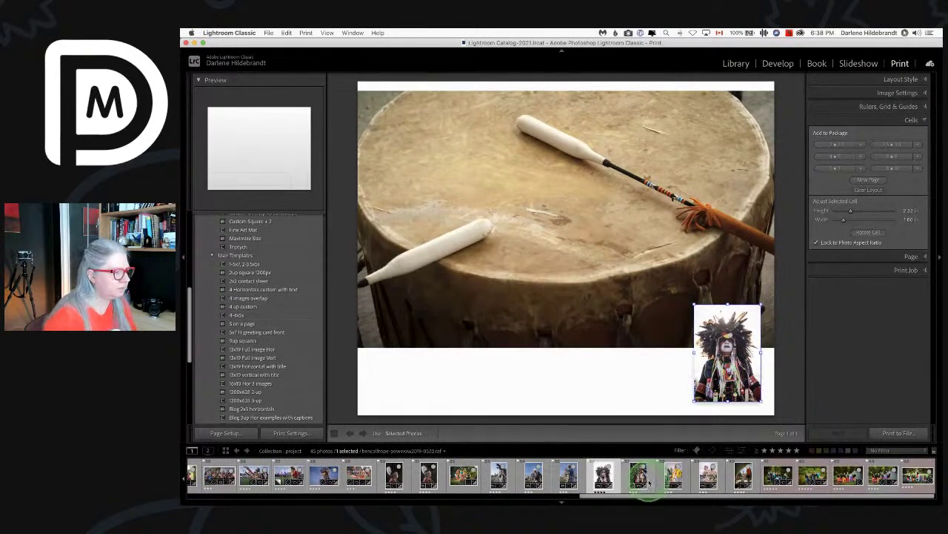
{"action": "left_click_drag", "start_coordinate": [653, 442], "coordinate": [715, 357]}
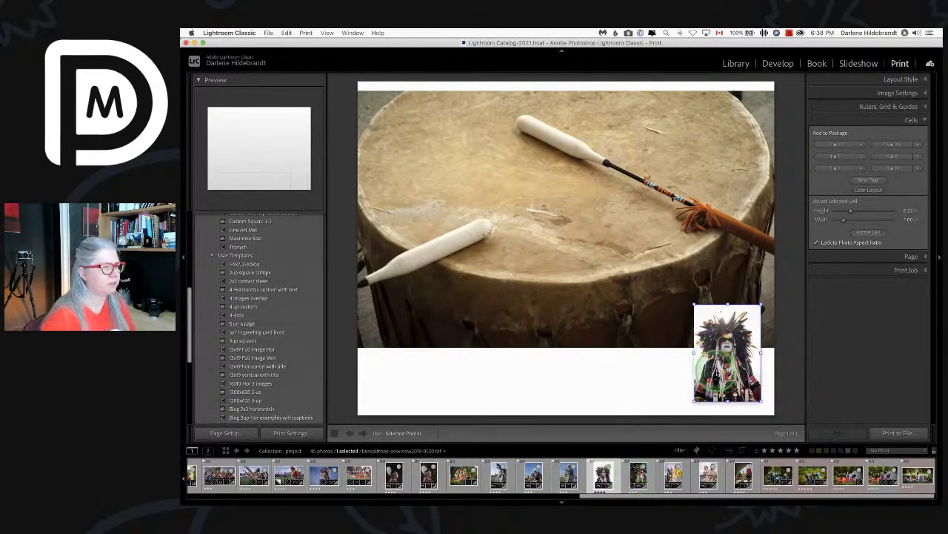
{"action": "right_click", "coordinate": [716, 366]}
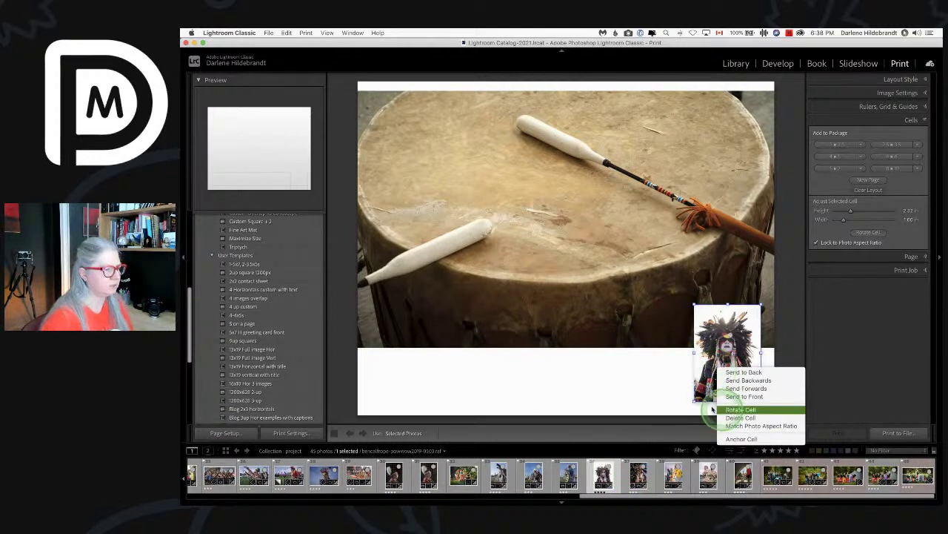
{"action": "left_click", "coordinate": [656, 394]}
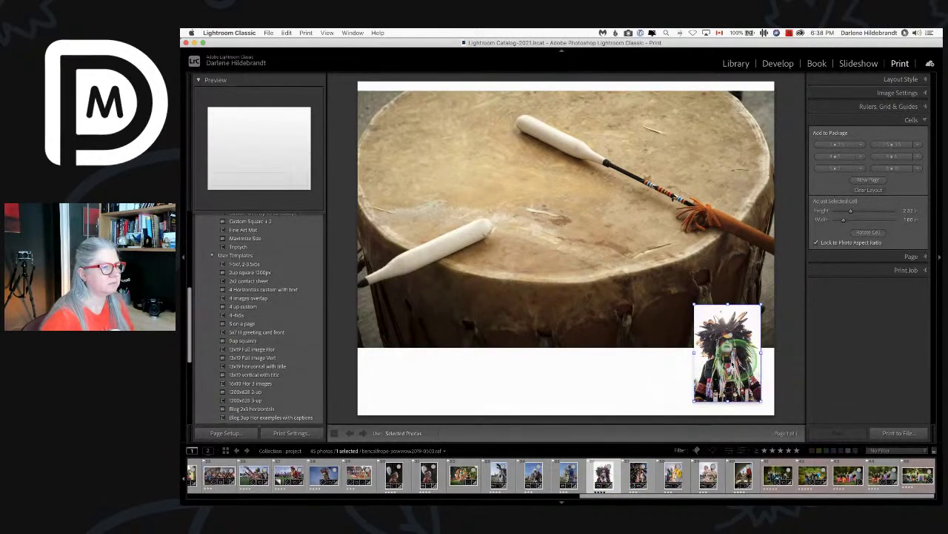
Step: Add a rotated portrait cell holding the second dancer portrait, shrink it, and set it beside the first
{"action": "left_click", "coordinate": [841, 158]}
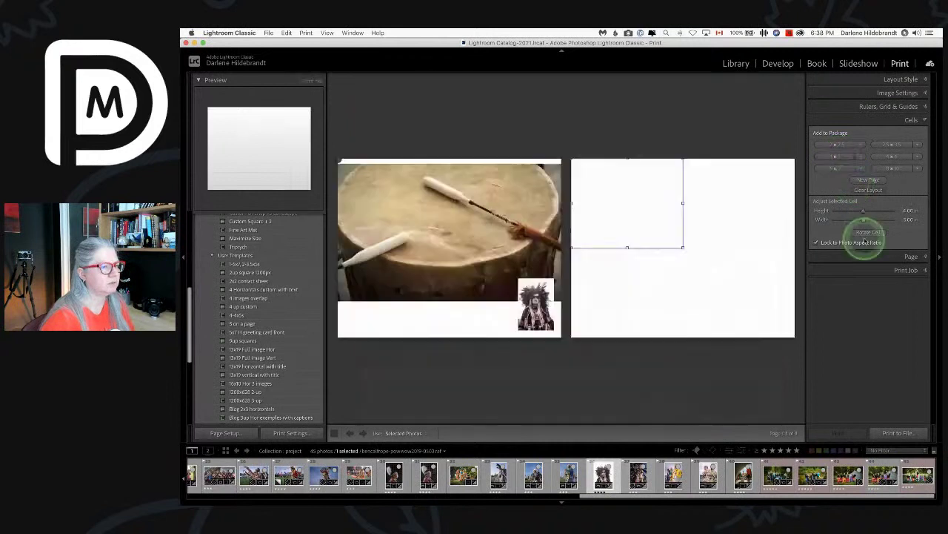
{"action": "left_click", "coordinate": [867, 232]}
{"action": "left_click", "coordinate": [607, 491]}
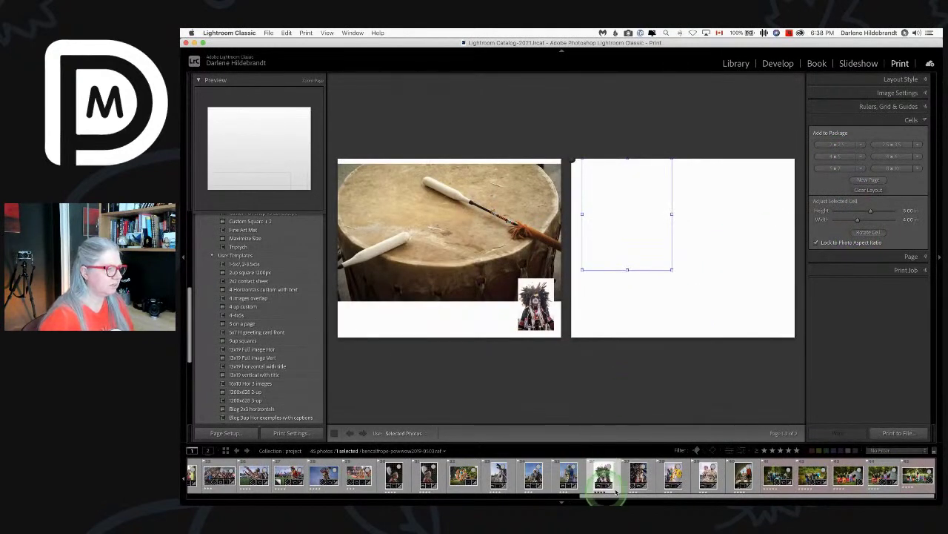
{"action": "left_click_drag", "start_coordinate": [638, 474], "coordinate": [614, 199]}
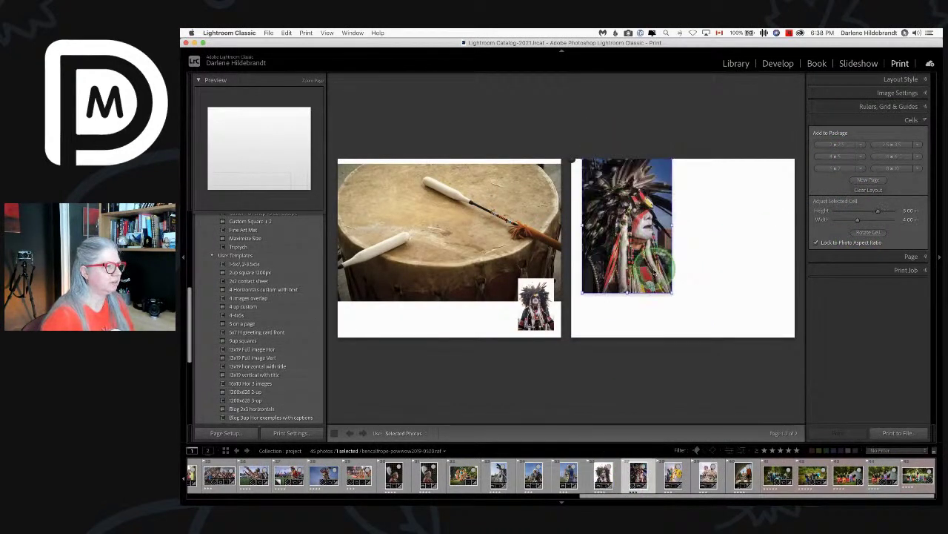
{"action": "left_click_drag", "start_coordinate": [671, 292], "coordinate": [493, 311]}
{"action": "left_click", "coordinate": [659, 344]}
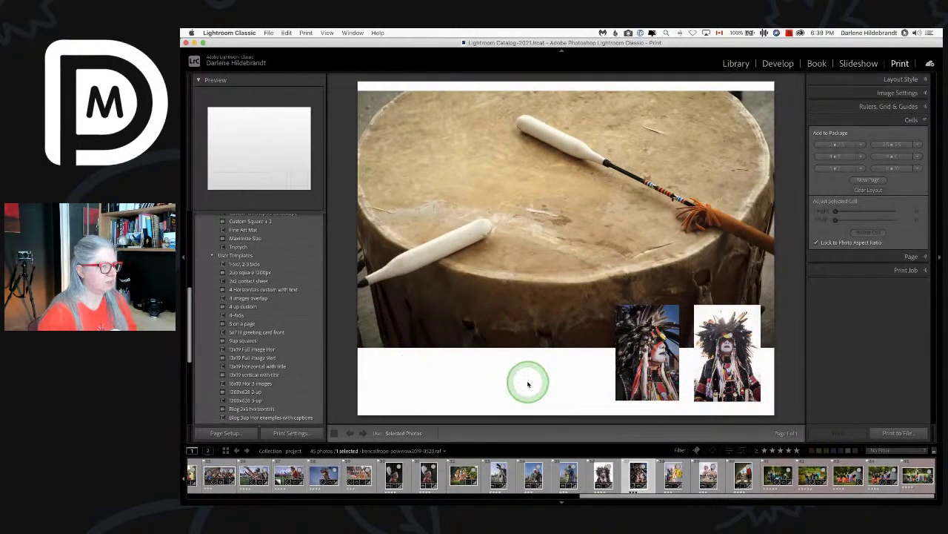
{"action": "left_click_drag", "start_coordinate": [652, 375], "coordinate": [655, 374]}
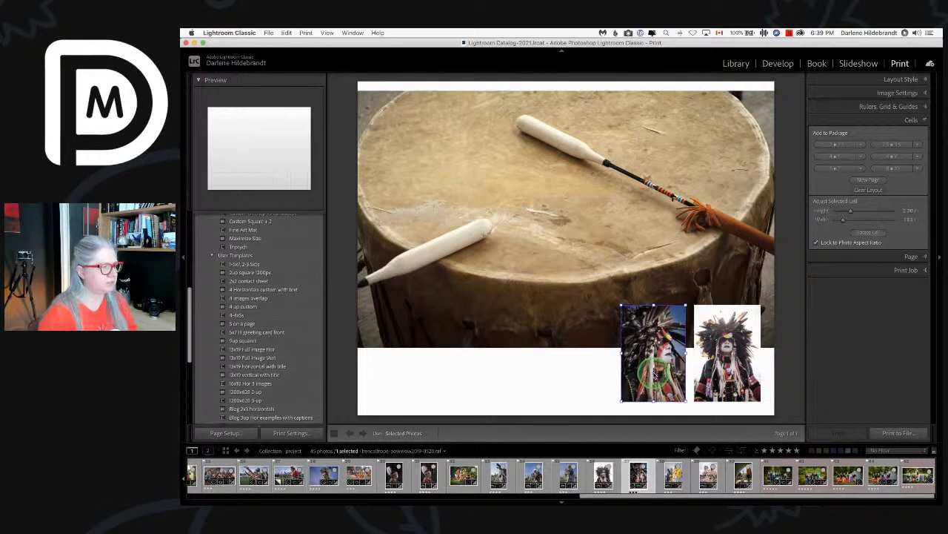
{"action": "key", "text": "g"}
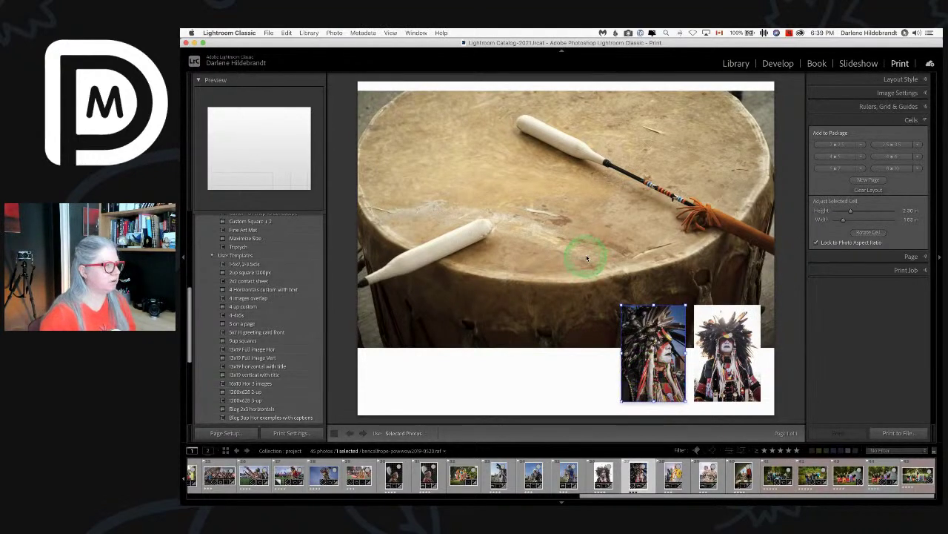
{"action": "scroll", "coordinate": [586, 257], "scroll_direction": "down", "scroll_amount": 1}
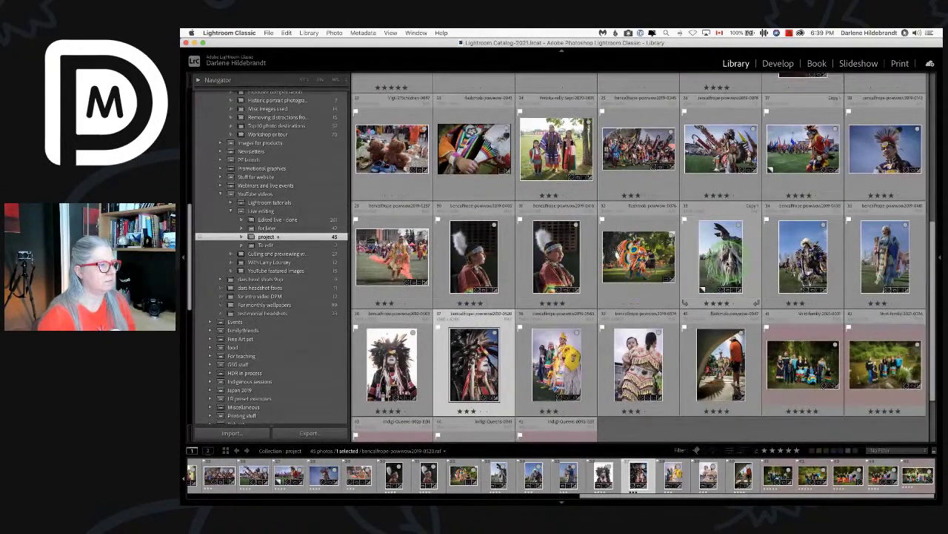
{"action": "double_click", "coordinate": [466, 256]}
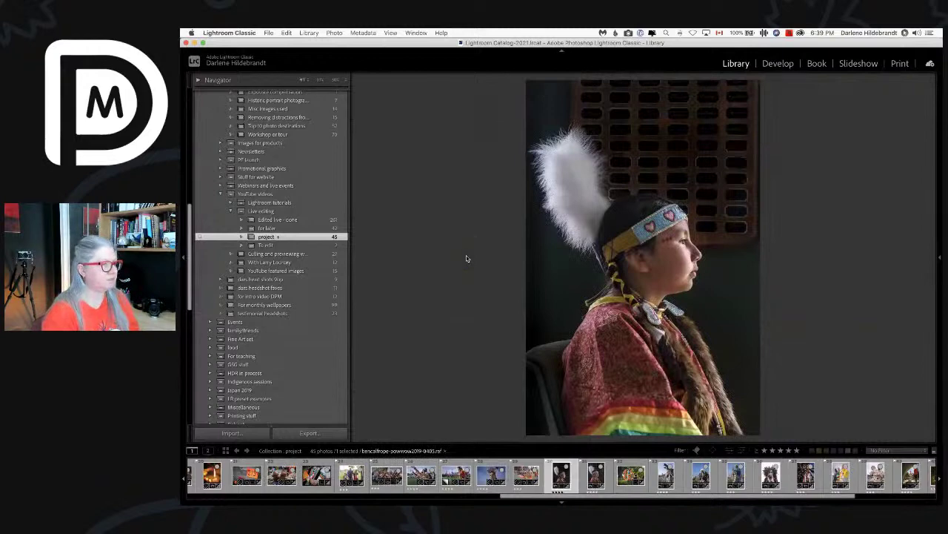
{"action": "key", "text": "Right"}
{"action": "key", "text": "Right"}
{"action": "key", "text": "Right"}
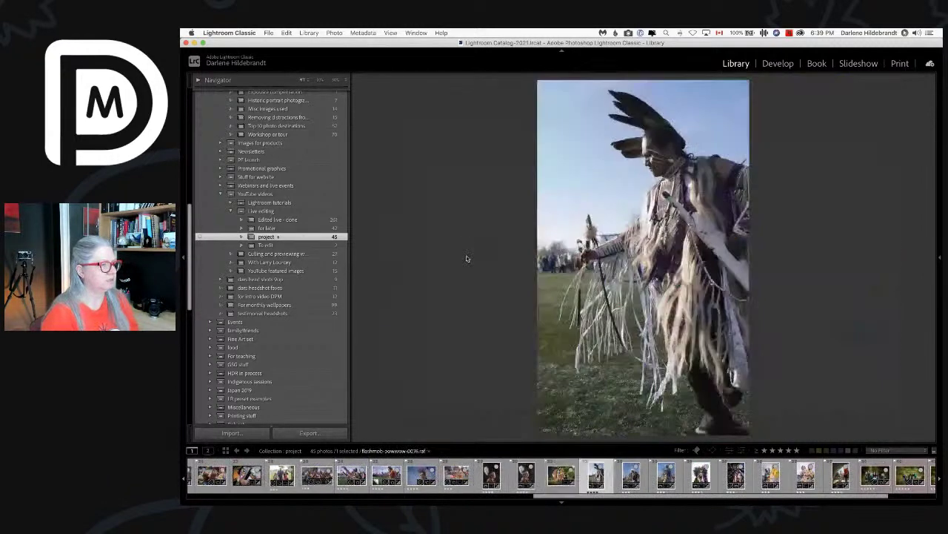
{"action": "key", "text": "Left"}
{"action": "key", "text": "Right"}
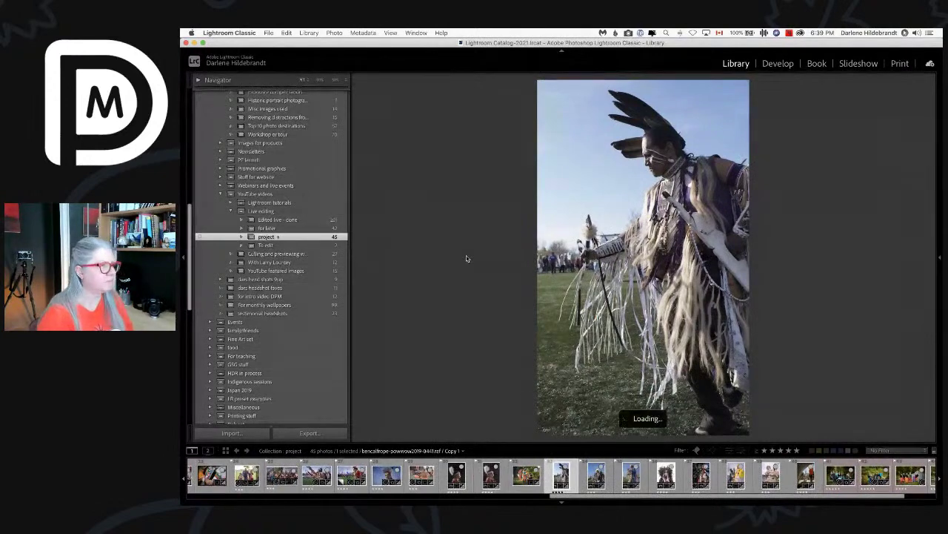
{"action": "key", "text": "Right"}
{"action": "key", "text": "Right"}
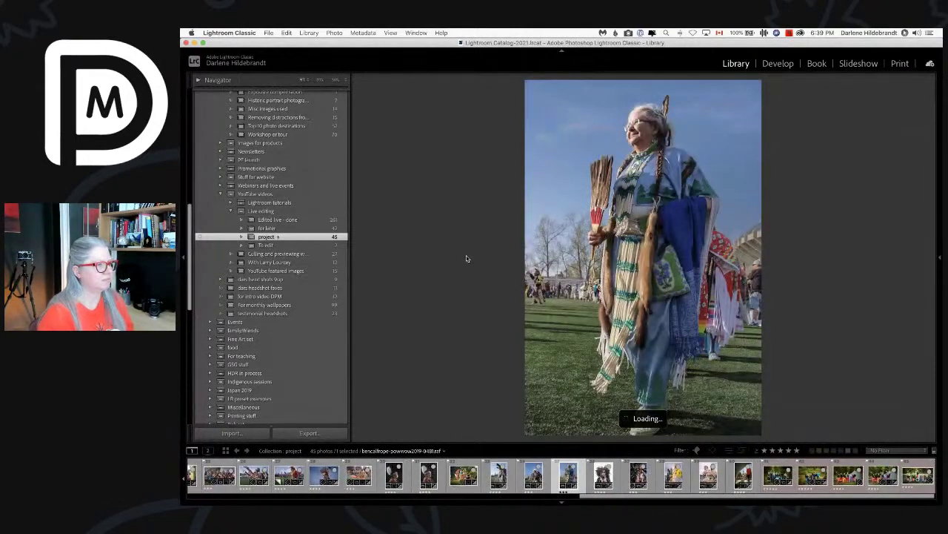
{"action": "key", "text": "Right"}
{"action": "key", "text": "Right"}
{"action": "key", "text": "Right"}
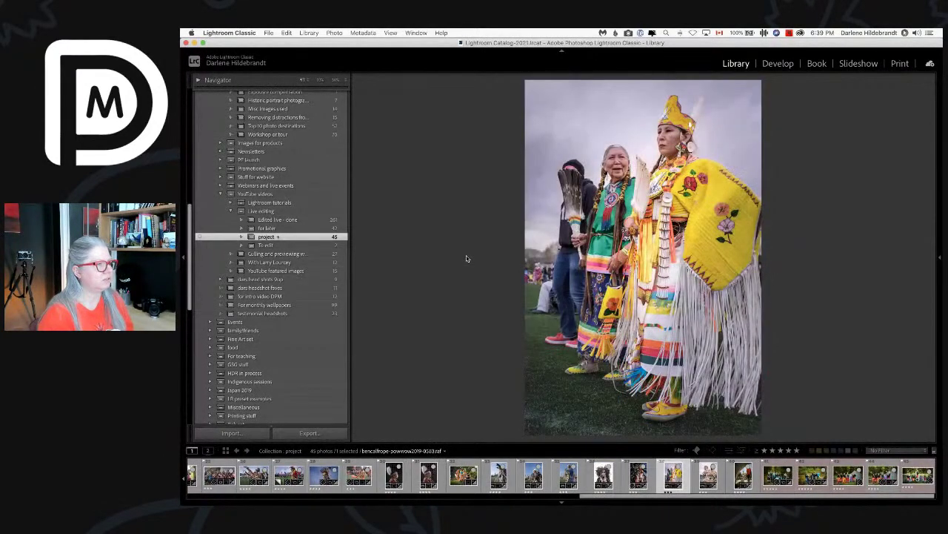
{"action": "key", "text": "Right"}
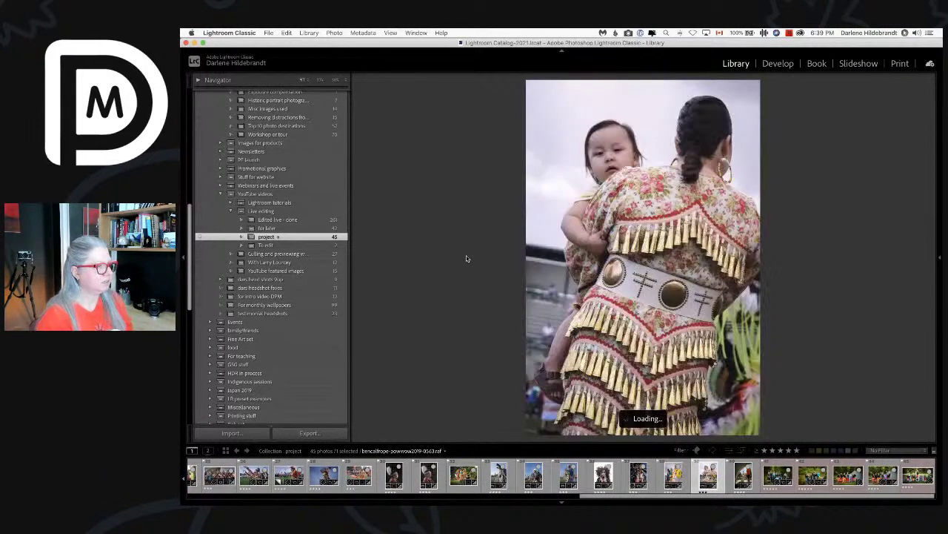
{"action": "key", "text": "Left"}
{"action": "key", "text": "g"}
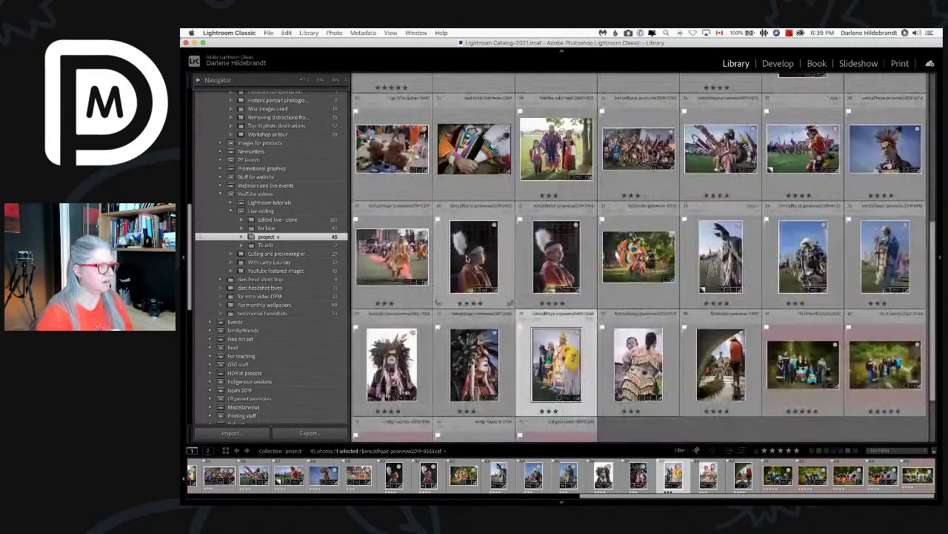
{"action": "left_click", "coordinate": [906, 72]}
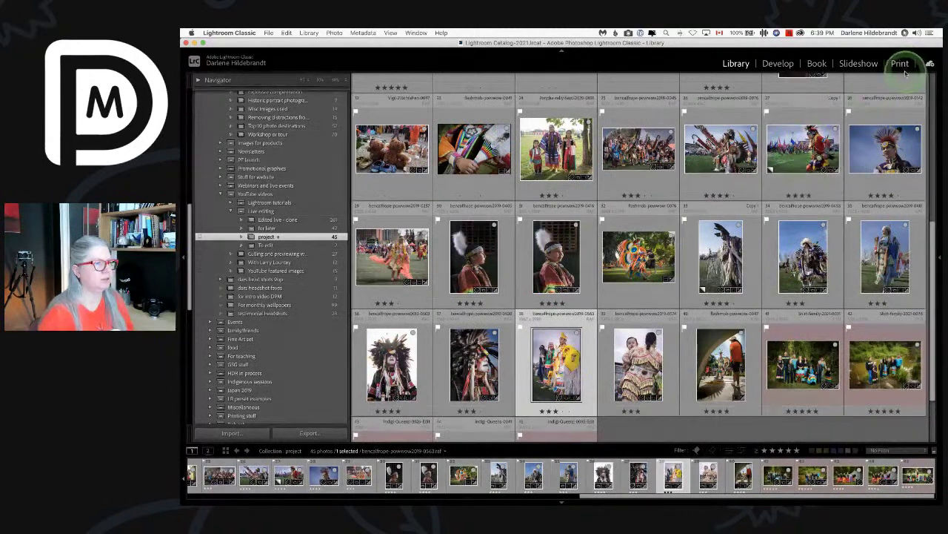
{"action": "left_click", "coordinate": [801, 186]}
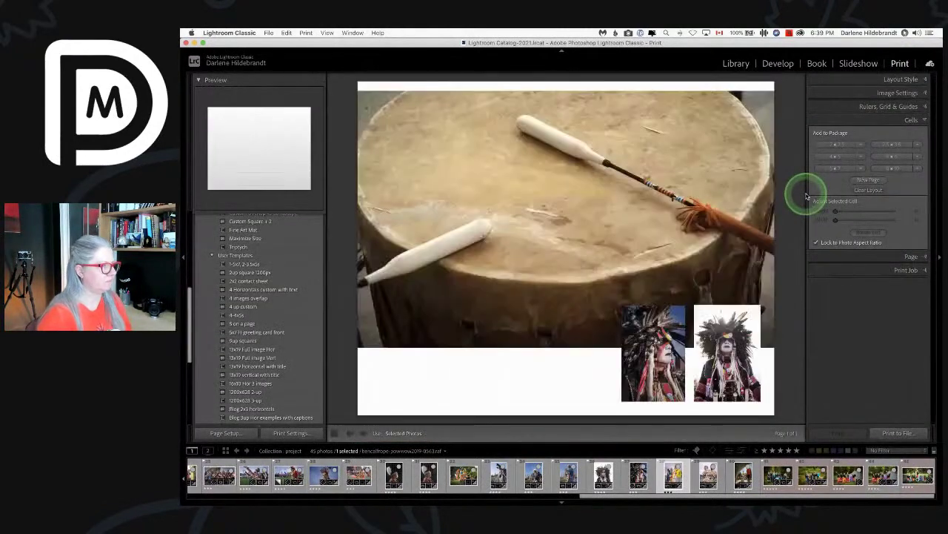
Step: Nudge the drum photo up and place the Chief Dan George quote plate at its upper left
{"action": "left_click", "coordinate": [497, 387]}
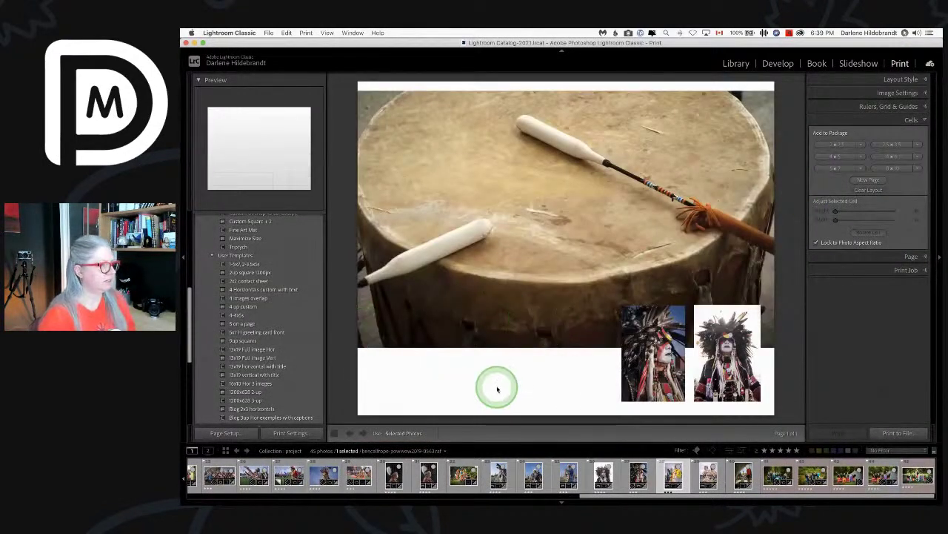
{"action": "left_click_drag", "start_coordinate": [561, 250], "coordinate": [562, 243]}
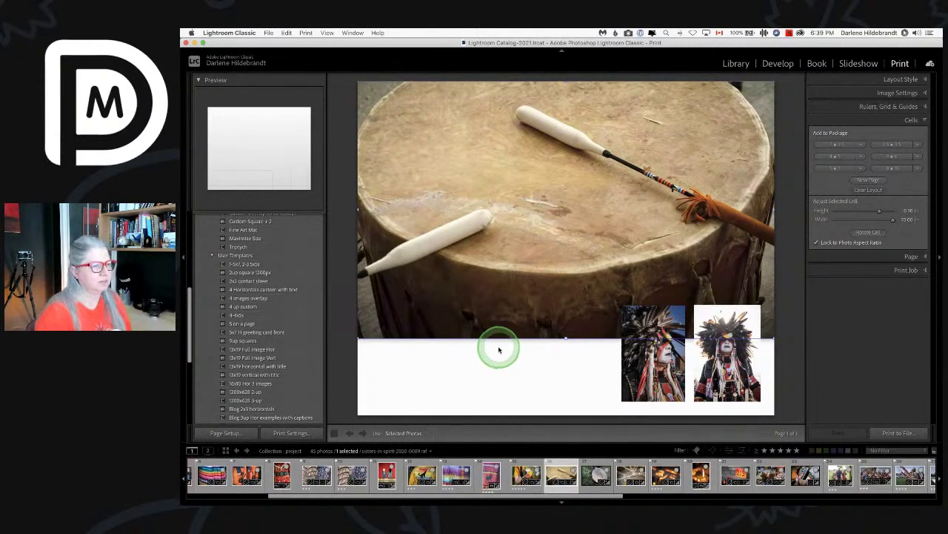
{"action": "left_click", "coordinate": [906, 256]}
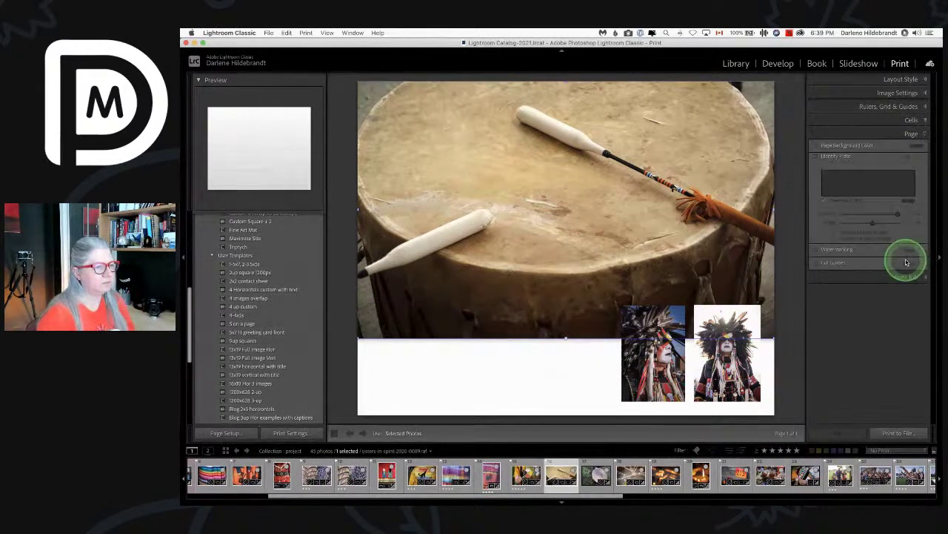
{"action": "left_click", "coordinate": [815, 156]}
{"action": "left_click_drag", "start_coordinate": [550, 206], "coordinate": [483, 148]}
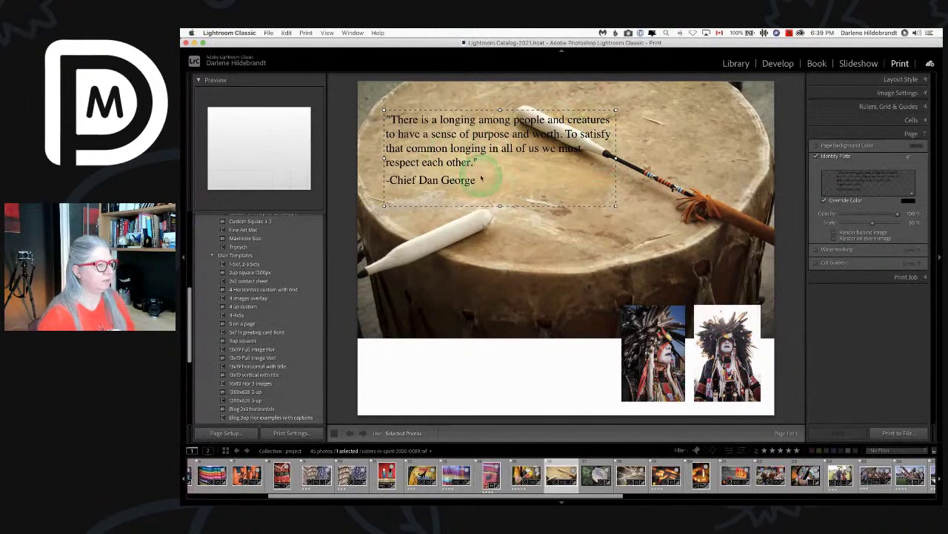
{"action": "left_click", "coordinate": [552, 376]}
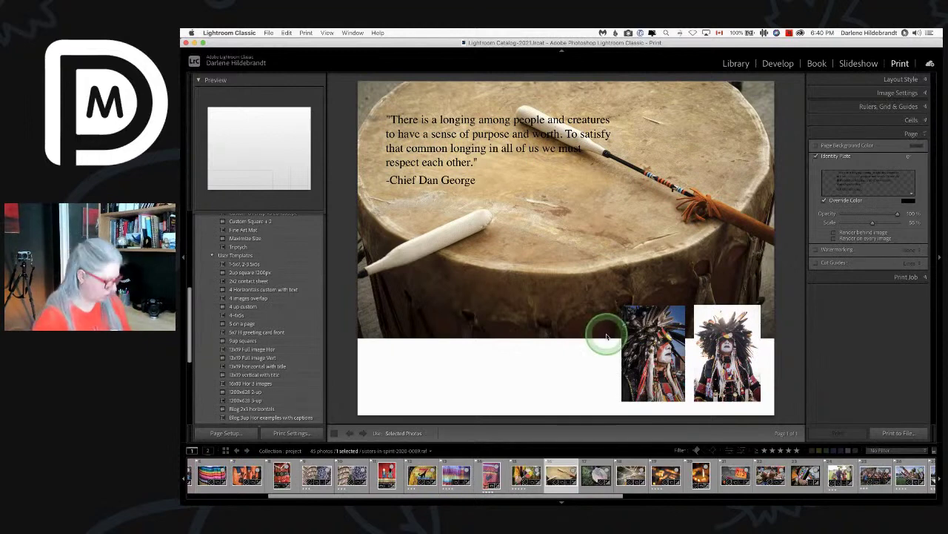
{"action": "key", "text": "g"}
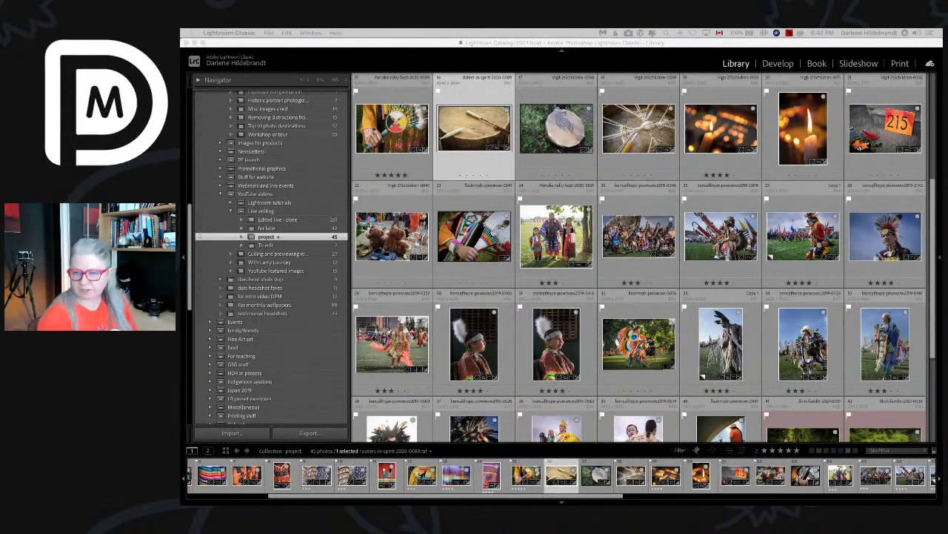
Step: Start a selection with photo 2, then add the drum photo and photos 15 and 10
{"action": "left_click", "coordinate": [400, 60]}
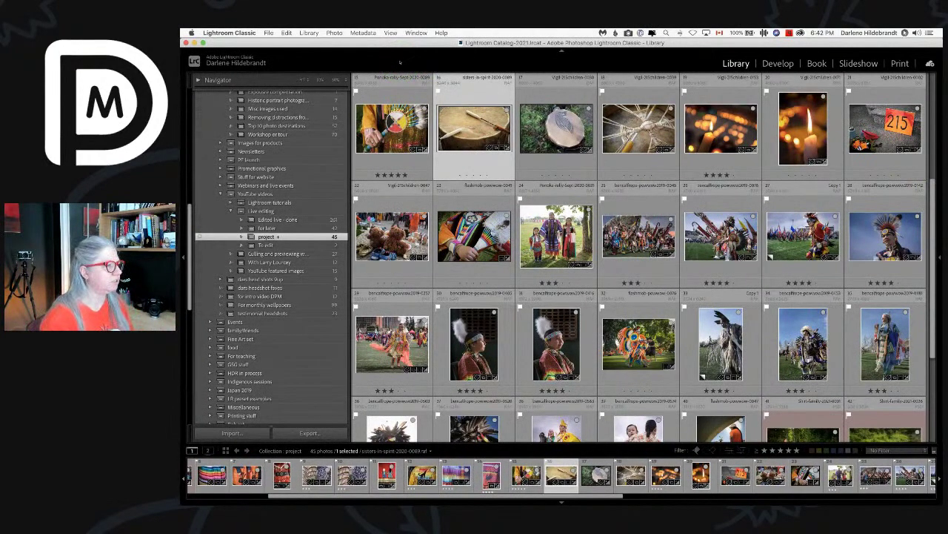
{"action": "scroll", "coordinate": [445, 155], "scroll_direction": "up", "scroll_amount": 3}
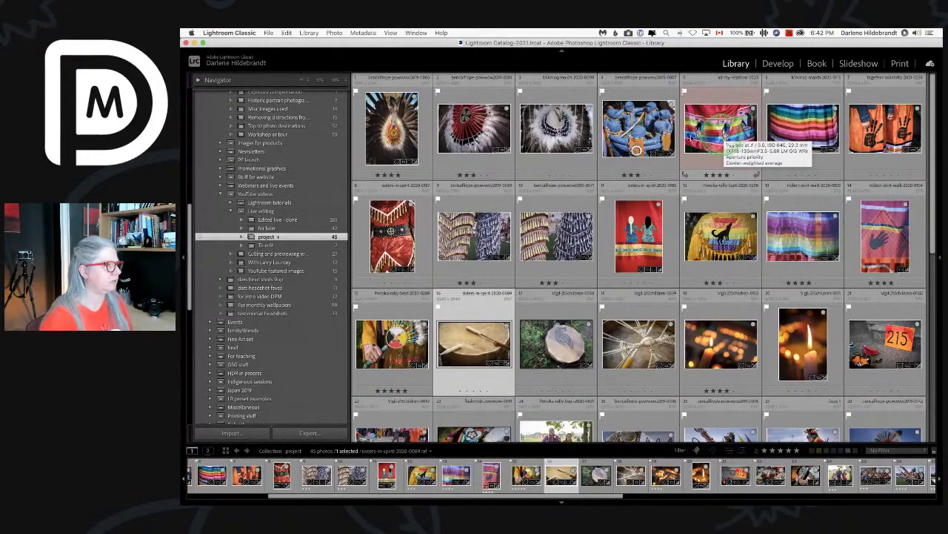
{"action": "left_click", "coordinate": [489, 130]}
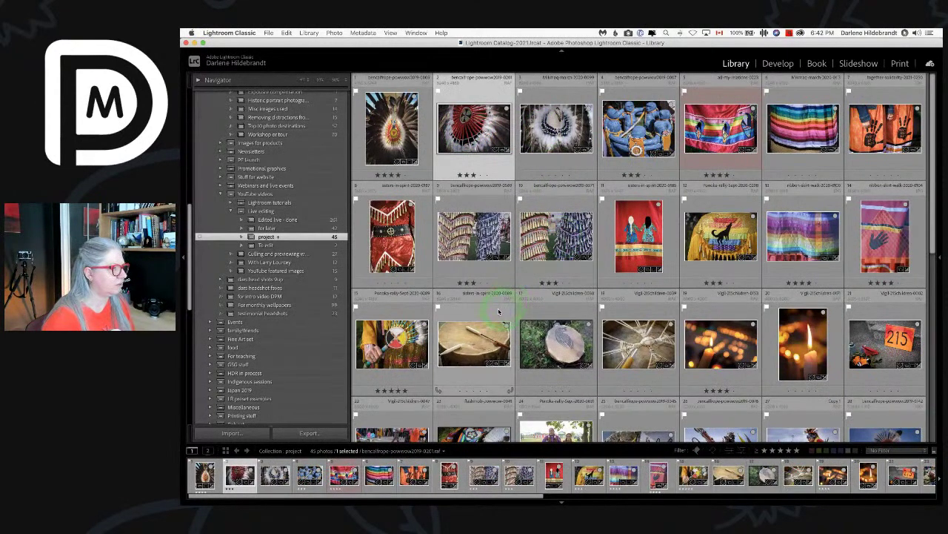
{"action": "left_click", "coordinate": [472, 346], "text": "super"}
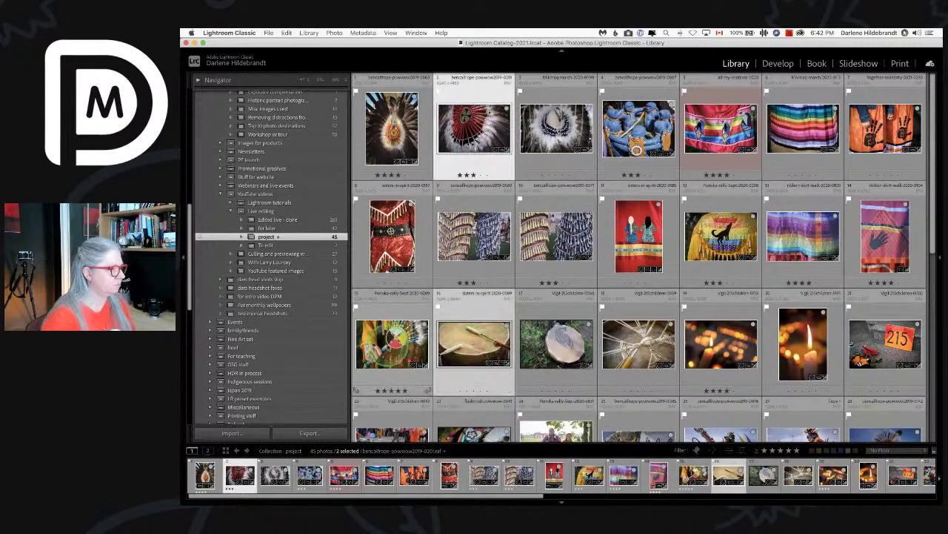
{"action": "left_click", "coordinate": [391, 343], "text": "super"}
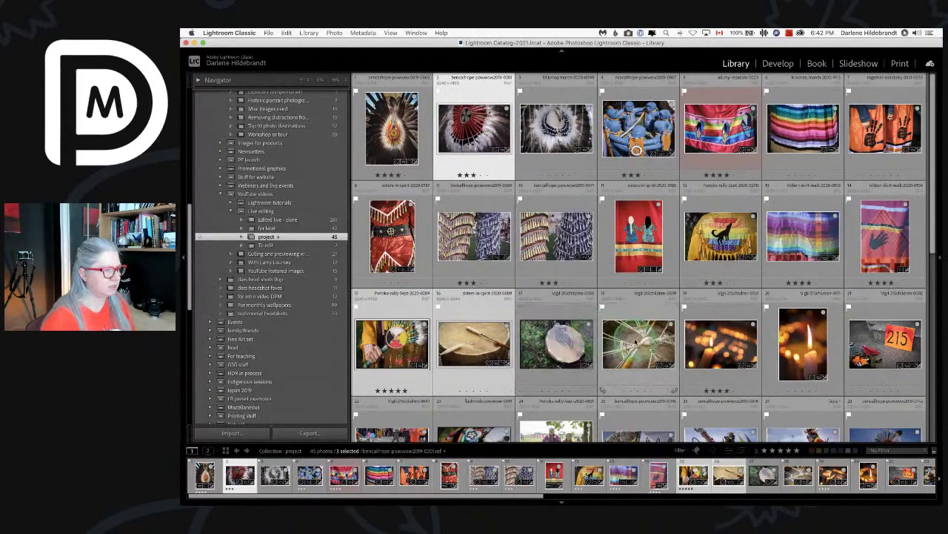
{"action": "scroll", "coordinate": [708, 347], "scroll_direction": "down", "scroll_amount": 2}
{"action": "scroll", "coordinate": [707, 346], "scroll_direction": "down", "scroll_amount": 4}
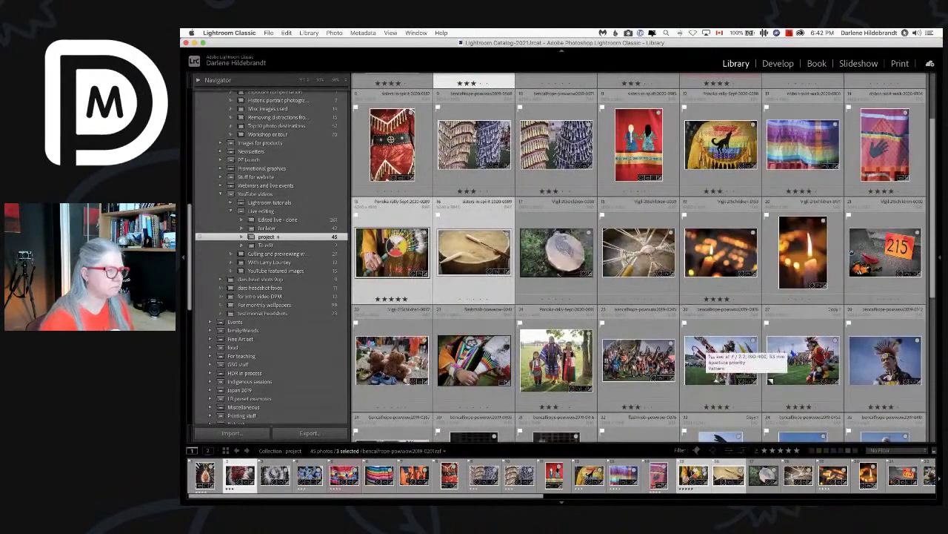
{"action": "scroll", "coordinate": [704, 348], "scroll_direction": "up", "scroll_amount": 5}
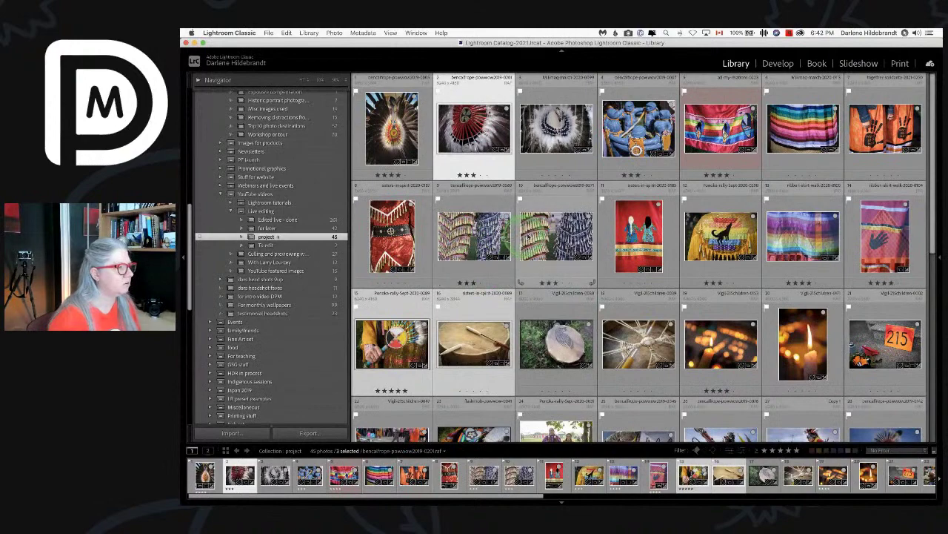
{"action": "left_click", "coordinate": [550, 236], "text": "super"}
Step: Add photos 35, 36, 38, 43, 44, 45 and another dancer portrait, then open Export for the 11 photos
{"action": "scroll", "coordinate": [546, 235], "scroll_direction": "down", "scroll_amount": 5}
{"action": "scroll", "coordinate": [546, 236], "scroll_direction": "down", "scroll_amount": 4}
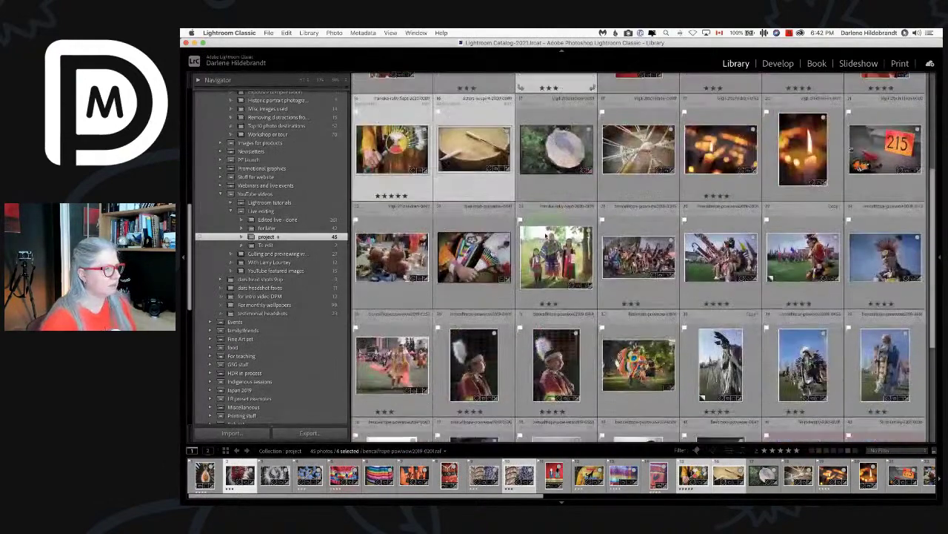
{"action": "scroll", "coordinate": [609, 274], "scroll_direction": "down", "scroll_amount": 2}
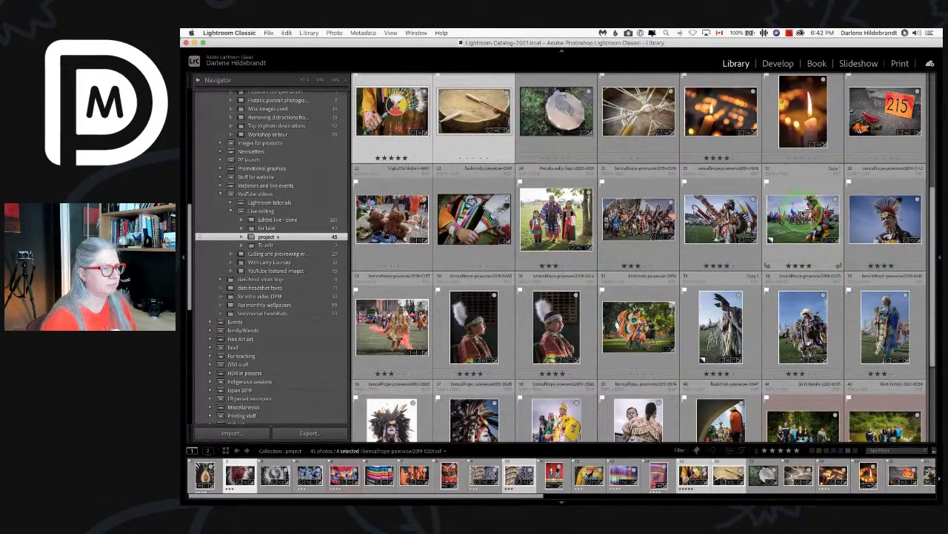
{"action": "left_click", "coordinate": [804, 218], "text": "super"}
{"action": "left_click", "coordinate": [886, 222], "text": "super"}
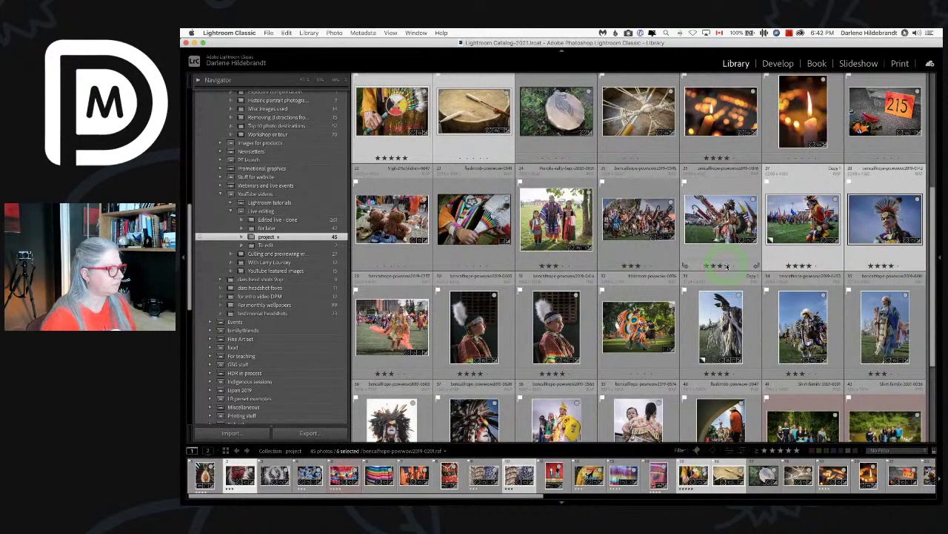
{"action": "scroll", "coordinate": [727, 267], "scroll_direction": "down", "scroll_amount": 3}
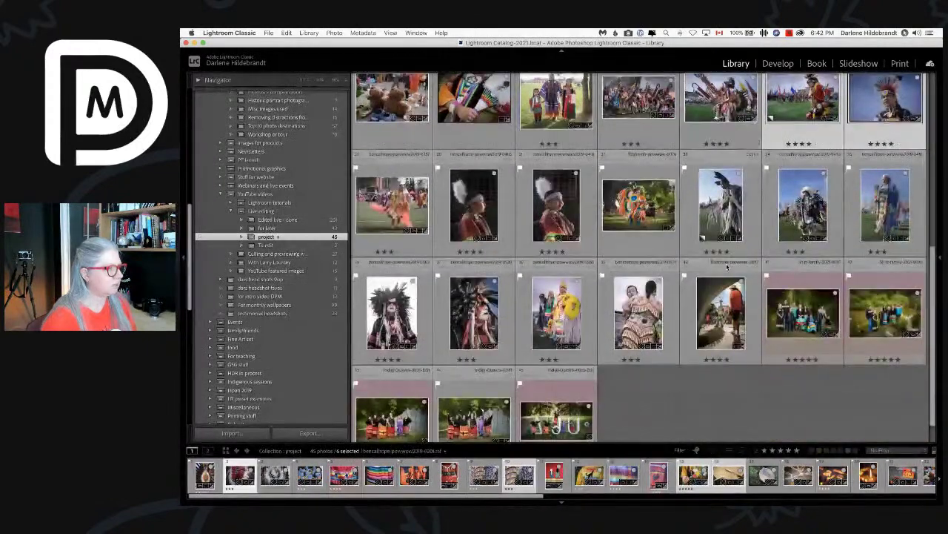
{"action": "left_click", "coordinate": [720, 203], "text": "super"}
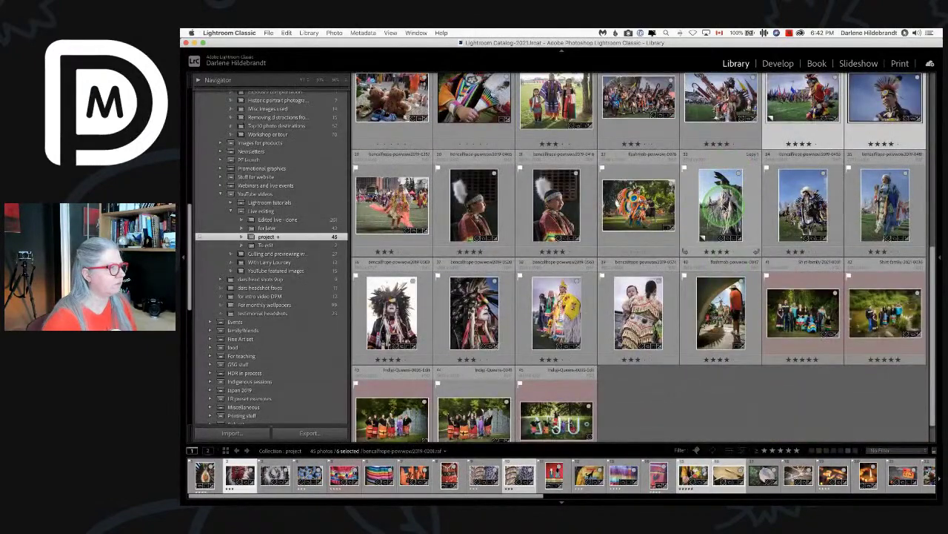
{"action": "left_click", "coordinate": [394, 315], "text": "super"}
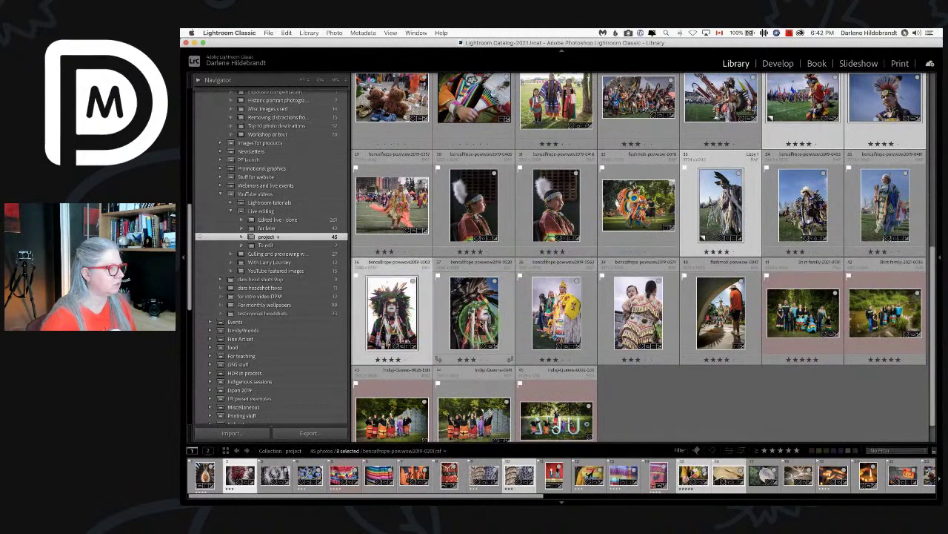
{"action": "left_click", "coordinate": [475, 311], "text": "super"}
{"action": "left_click", "coordinate": [556, 303], "text": "super"}
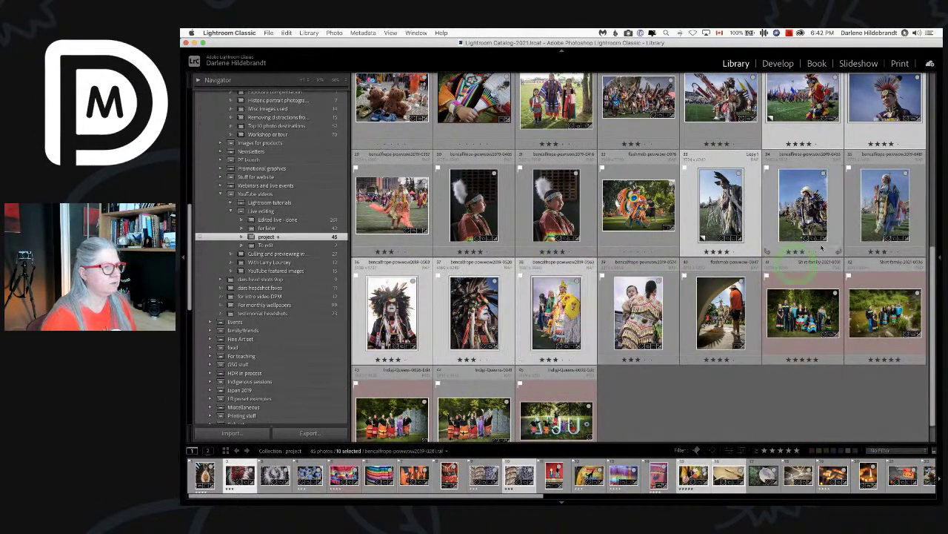
{"action": "left_click", "coordinate": [803, 202], "text": "super"}
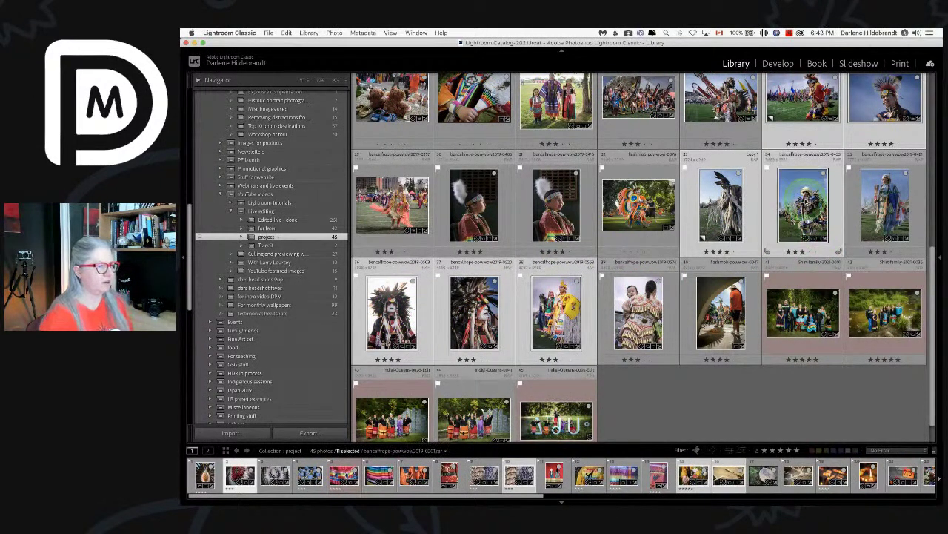
{"action": "left_click", "coordinate": [301, 433]}
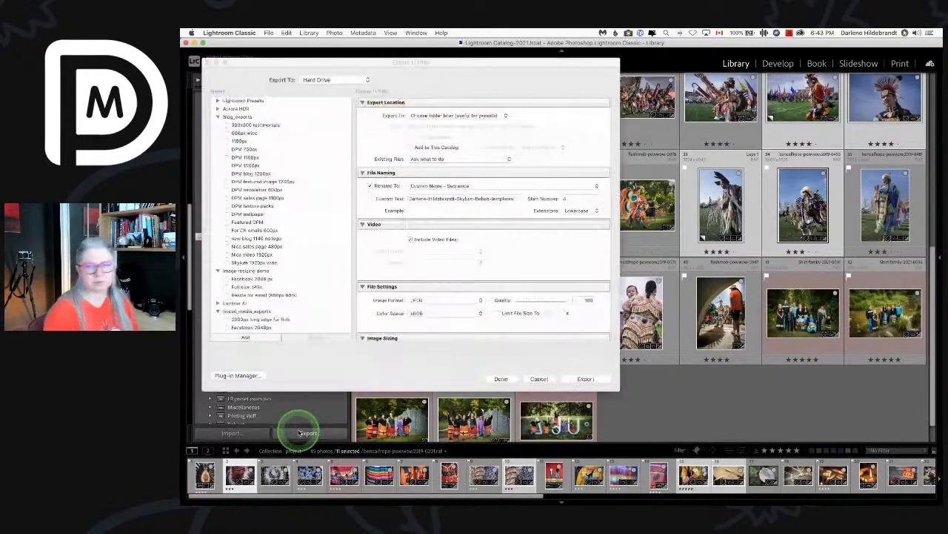
Step: Choose the Facebook 2048px preset and browse to Pictures/1 - DPM as the destination
{"action": "left_click", "coordinate": [252, 279]}
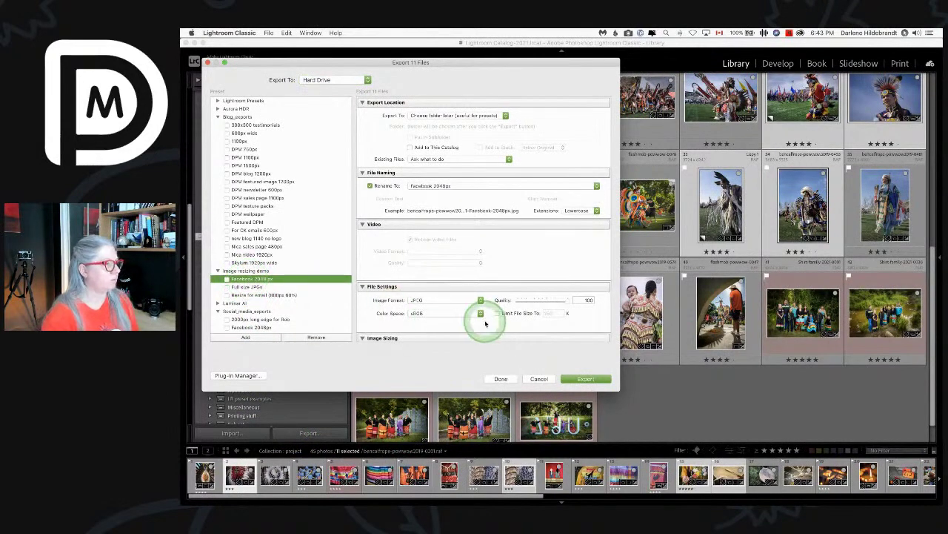
{"action": "left_click", "coordinate": [583, 379]}
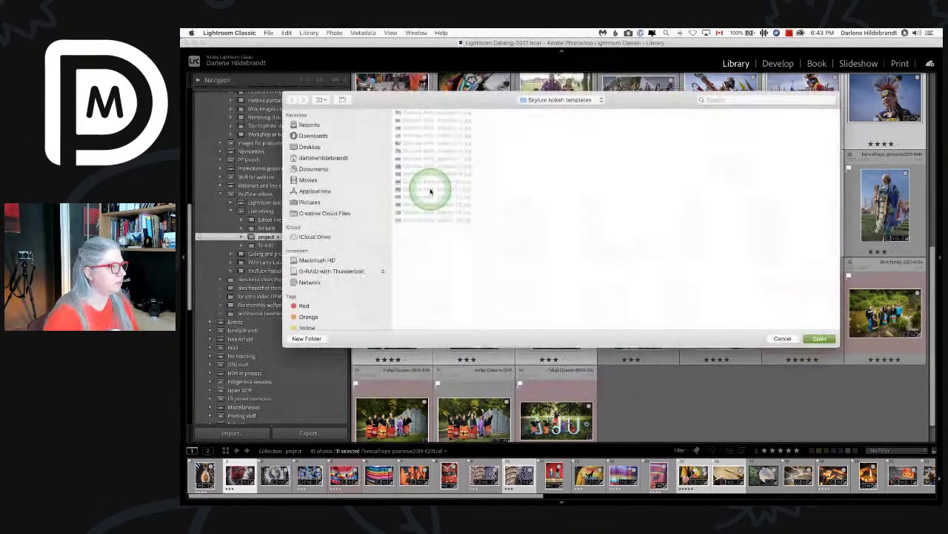
{"action": "left_click", "coordinate": [306, 201]}
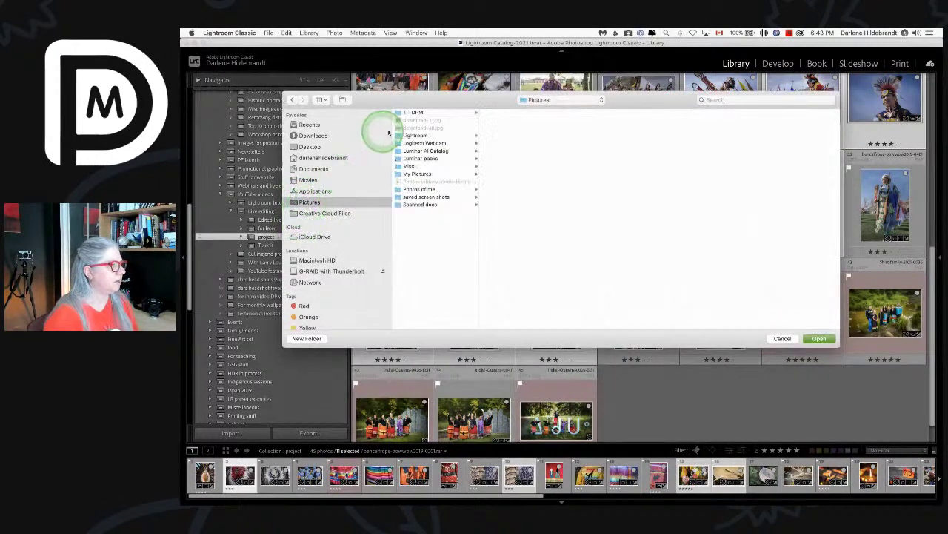
{"action": "left_click", "coordinate": [411, 112]}
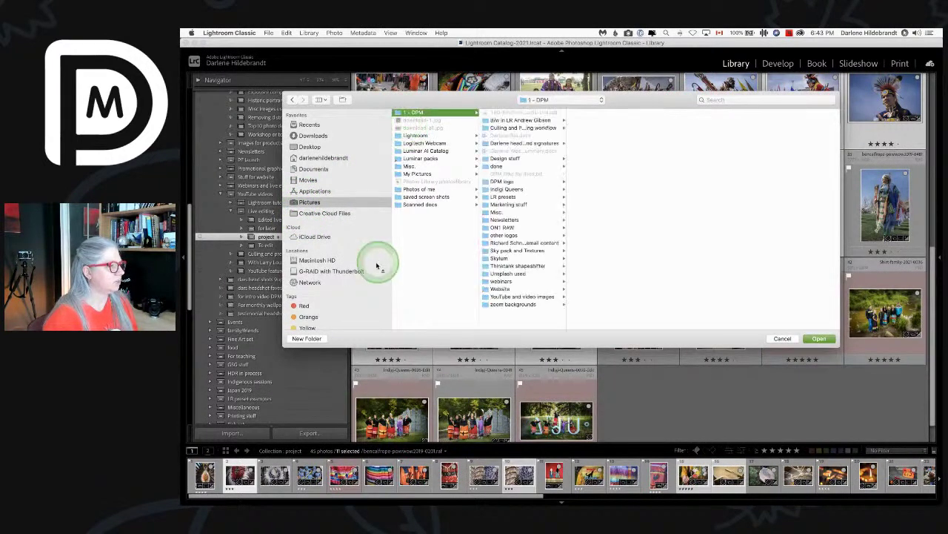
Step: Create a 'make a project' folder inside 1 - DPM and export the photos into it
{"action": "left_click", "coordinate": [315, 339]}
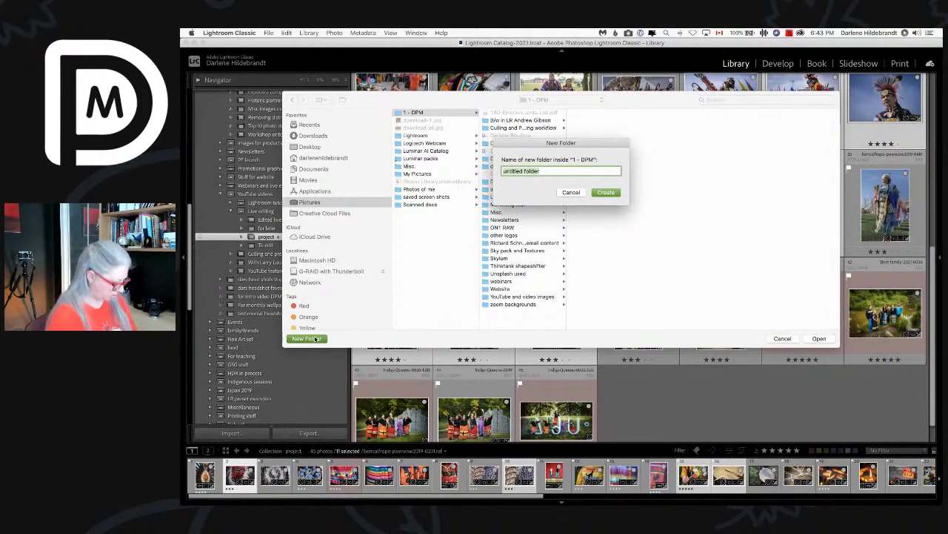
{"action": "left_click", "coordinate": [315, 339]}
{"action": "type", "text": "new"}
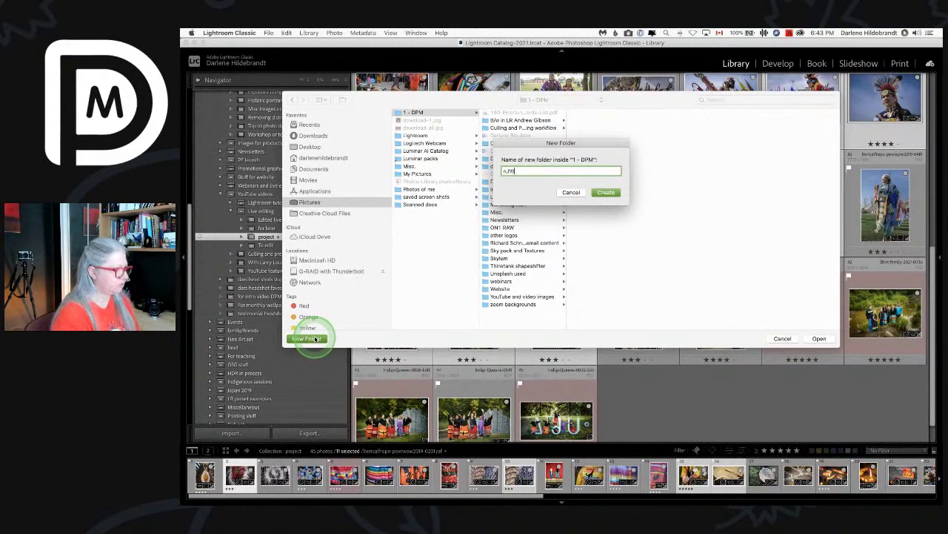
{"action": "key", "text": "BackSpace"}
{"action": "key", "text": "BackSpace"}
{"action": "key", "text": "BackSpace"}
{"action": "type", "text": "make a project"}
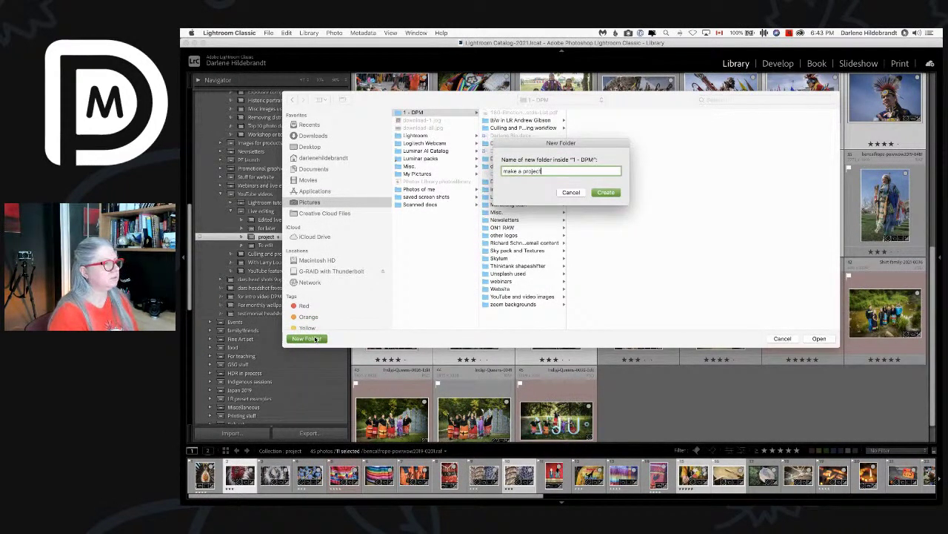
{"action": "key", "text": "Return"}
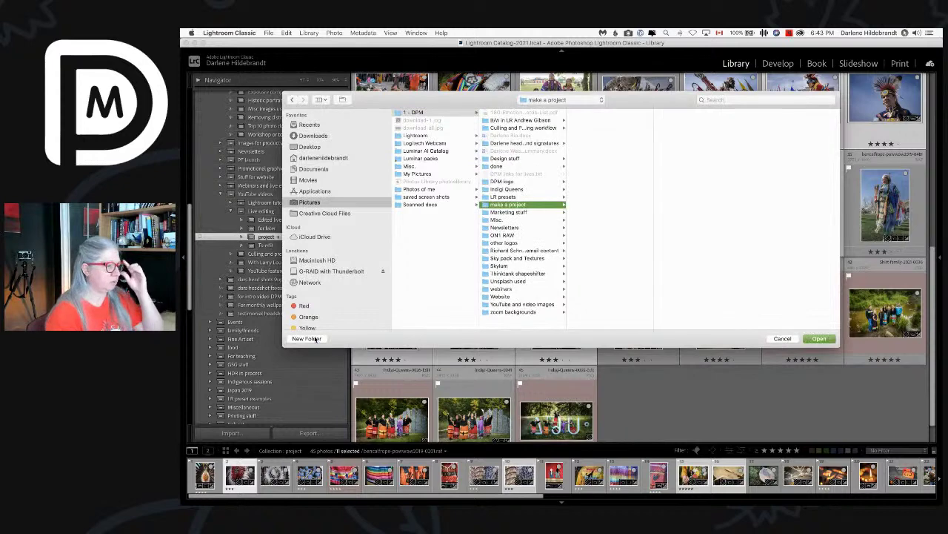
{"action": "left_click", "coordinate": [820, 338]}
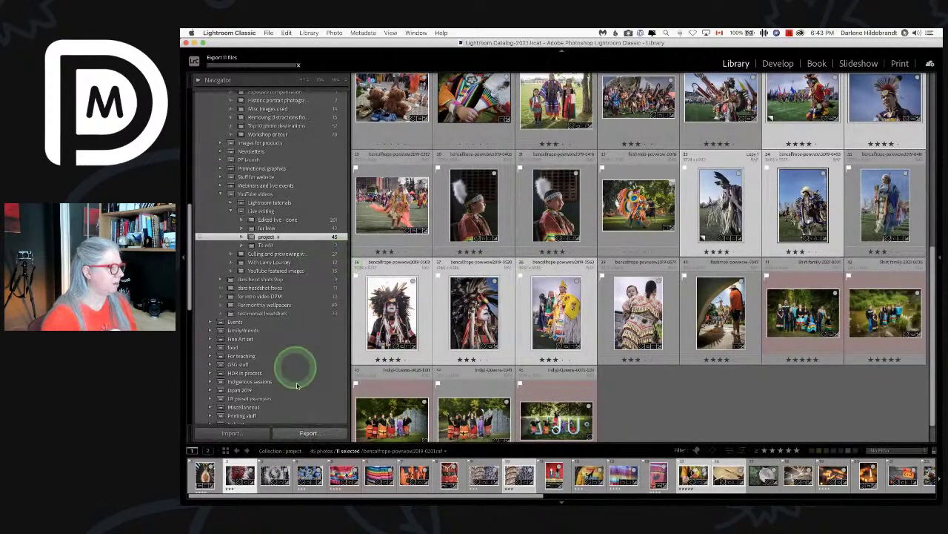
Step: Reopen the Export dialog to review the Facebook 2048px settings, then close it without exporting
{"action": "left_click", "coordinate": [308, 433]}
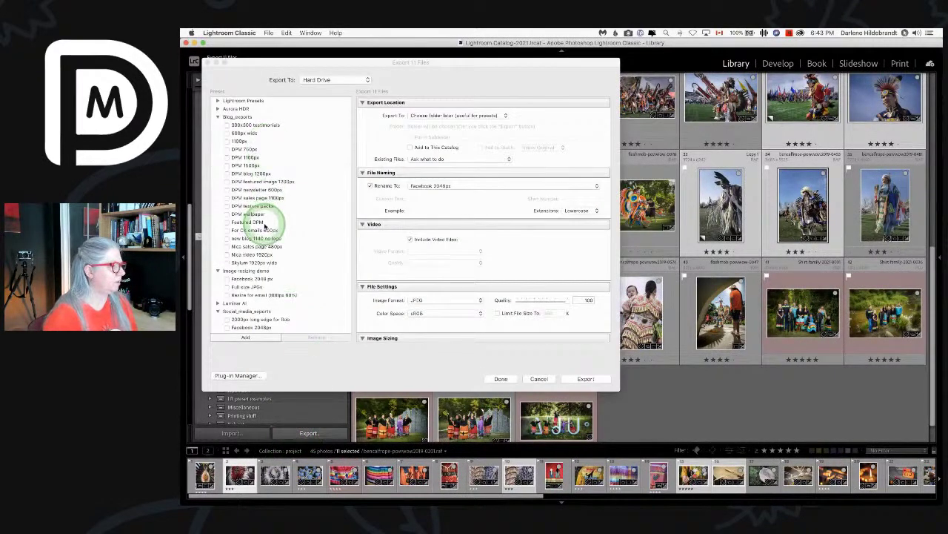
{"action": "left_click", "coordinate": [280, 280]}
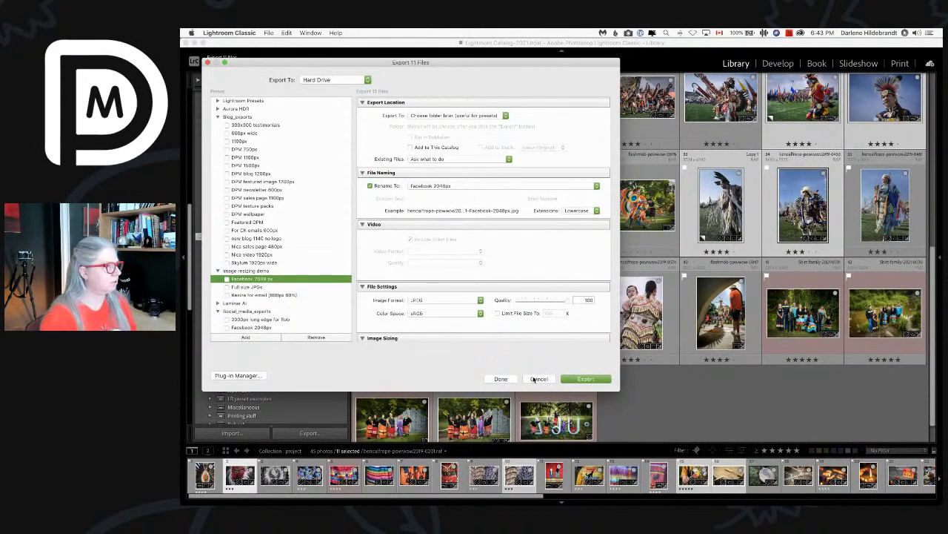
{"action": "left_click", "coordinate": [538, 379]}
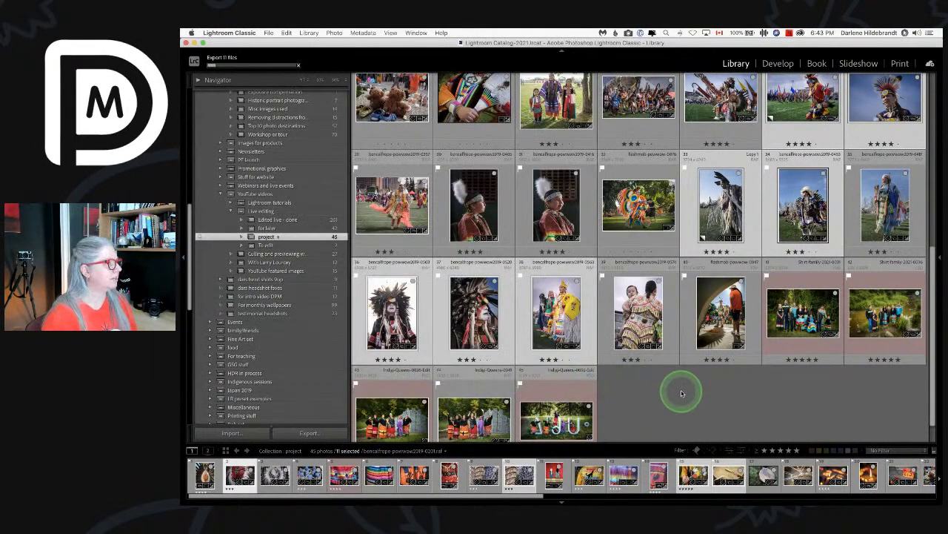
Step: Clear and then restore the earlier 11-photo selection, briefly checking the feather bustle photo's options
{"action": "left_click", "coordinate": [625, 376]}
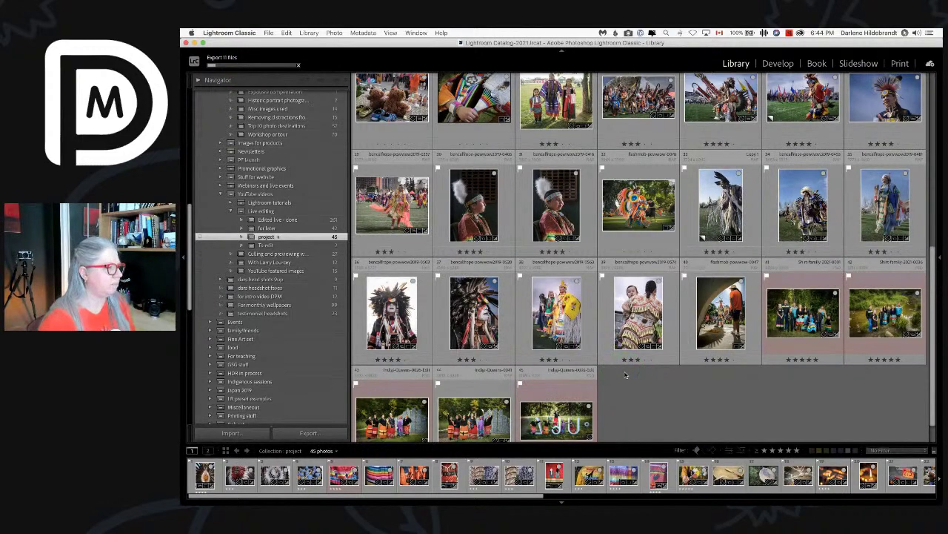
{"action": "scroll", "coordinate": [441, 155], "scroll_direction": "up", "scroll_amount": 8}
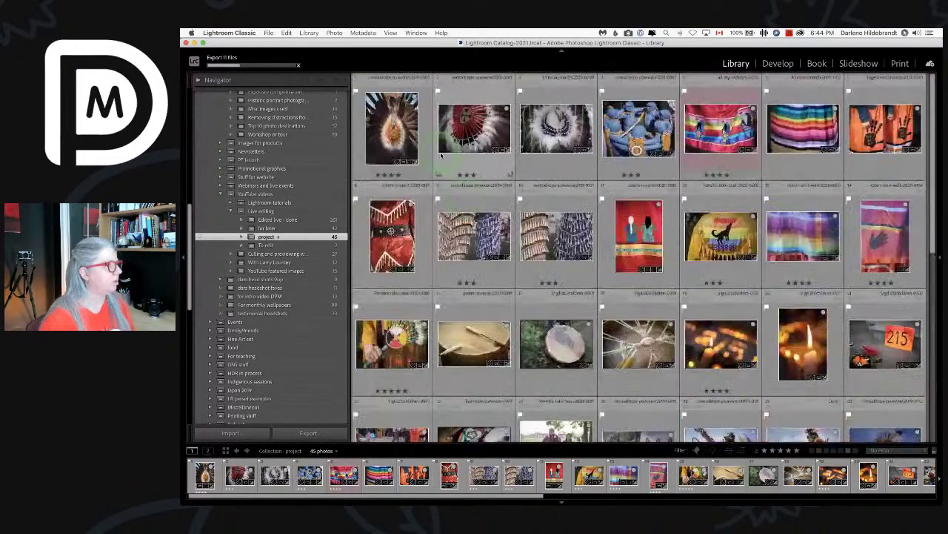
{"action": "left_click", "coordinate": [287, 33]}
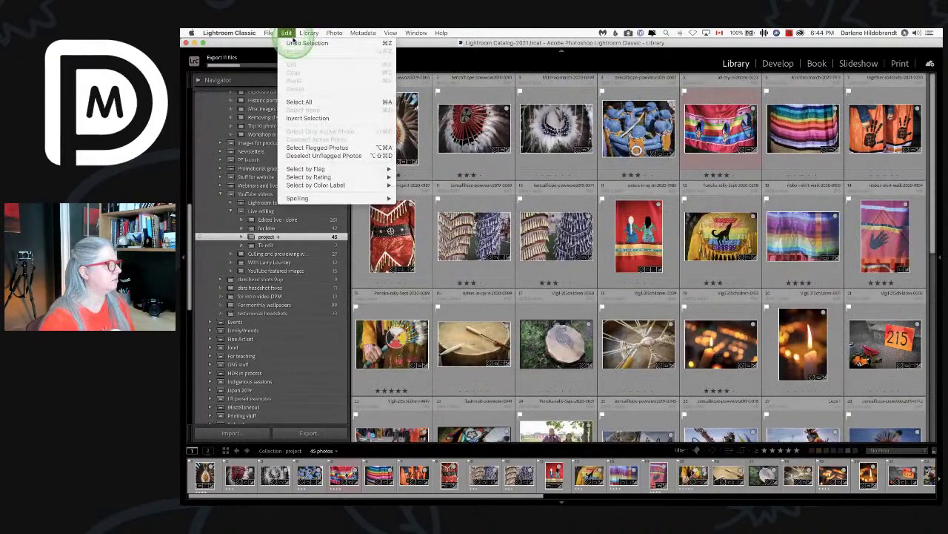
{"action": "left_click", "coordinate": [294, 43]}
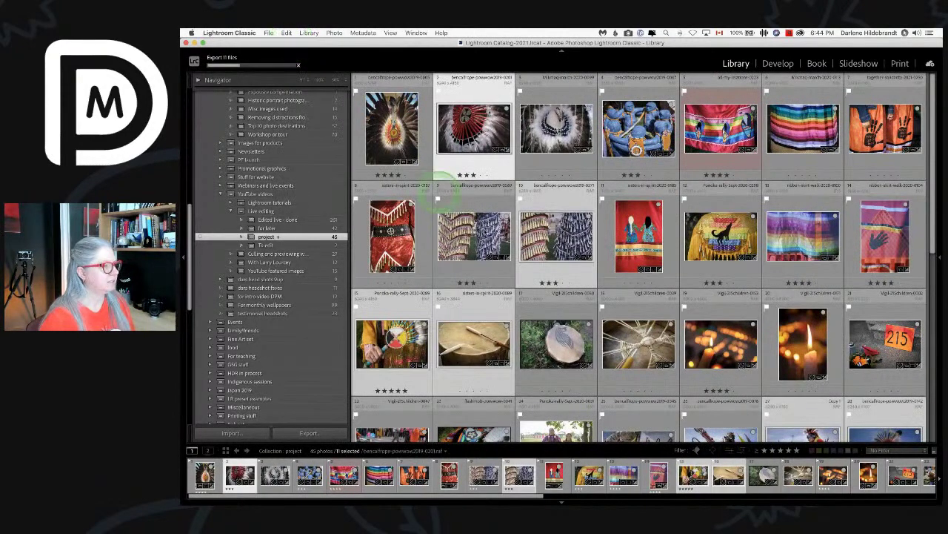
{"action": "left_click", "coordinate": [501, 235]}
{"action": "left_click", "coordinate": [469, 144]}
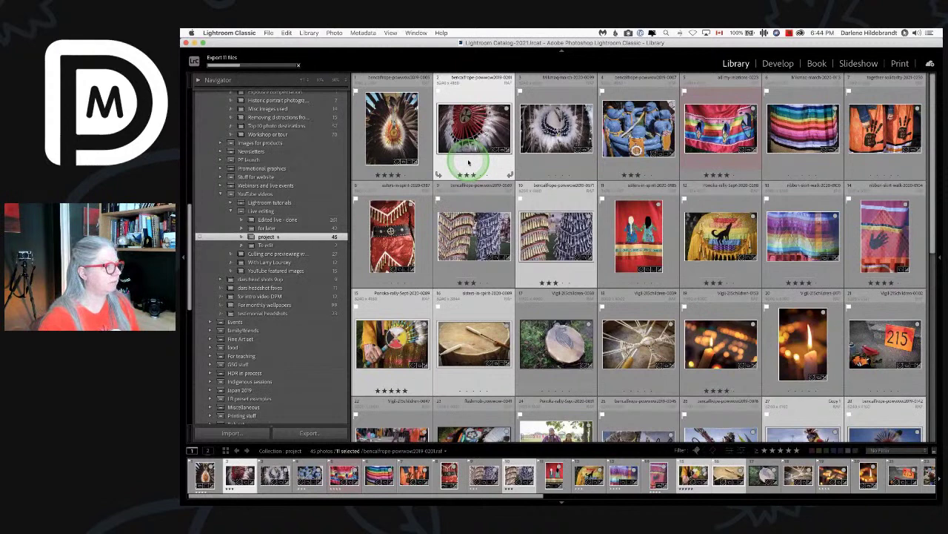
{"action": "right_click", "coordinate": [468, 162]}
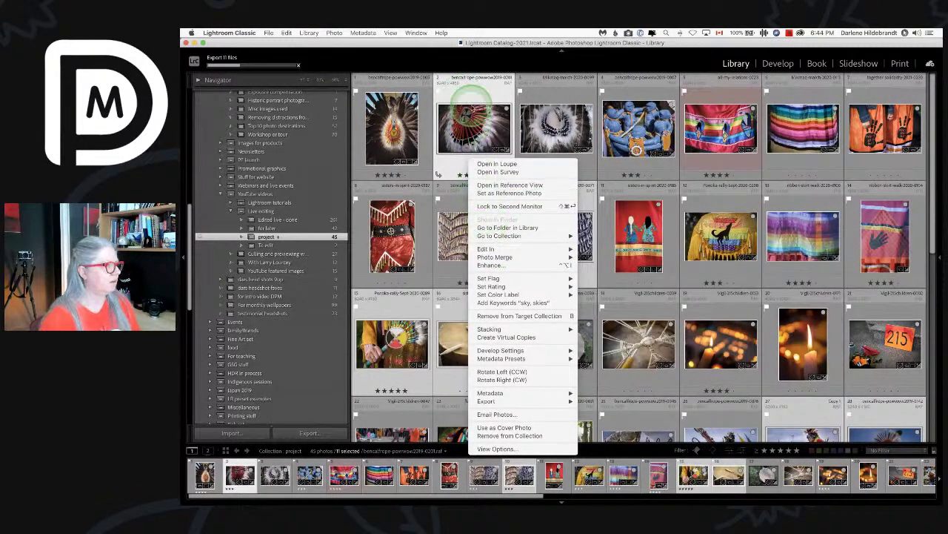
{"action": "left_click", "coordinate": [473, 90]}
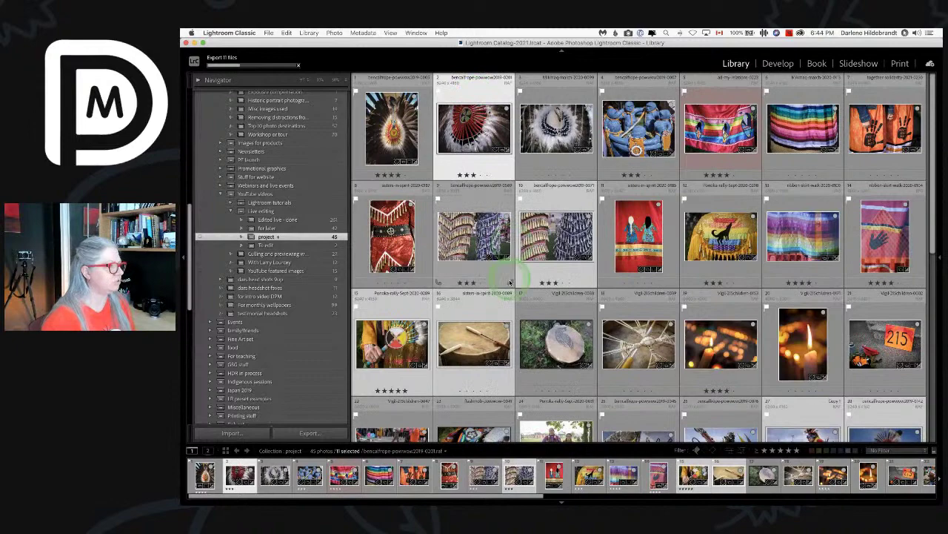
Step: Start a new selection with the drum photo, adding photo 15 and the blue-sky painted-face portrait
{"action": "left_click", "coordinate": [475, 319]}
{"action": "scroll", "coordinate": [552, 257], "scroll_direction": "down", "scroll_amount": 2}
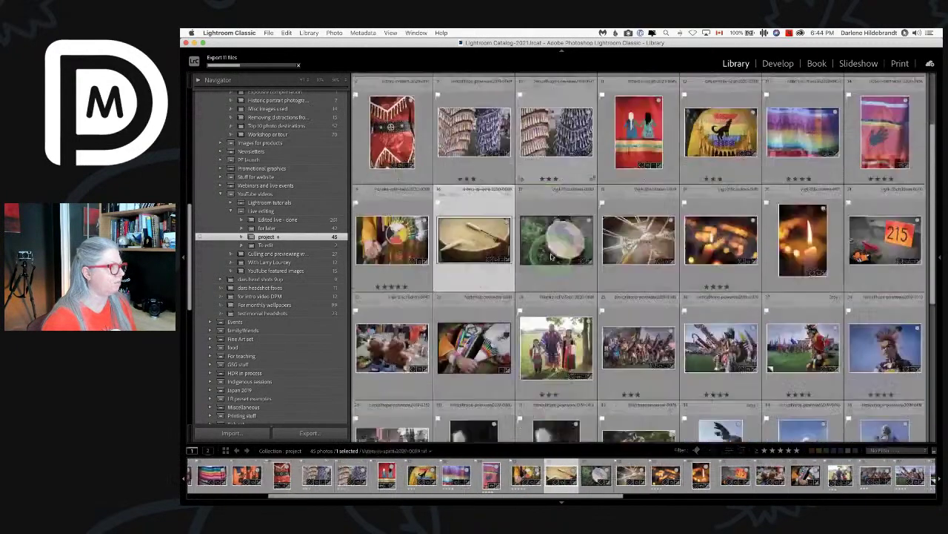
{"action": "left_click", "coordinate": [393, 245], "text": "super"}
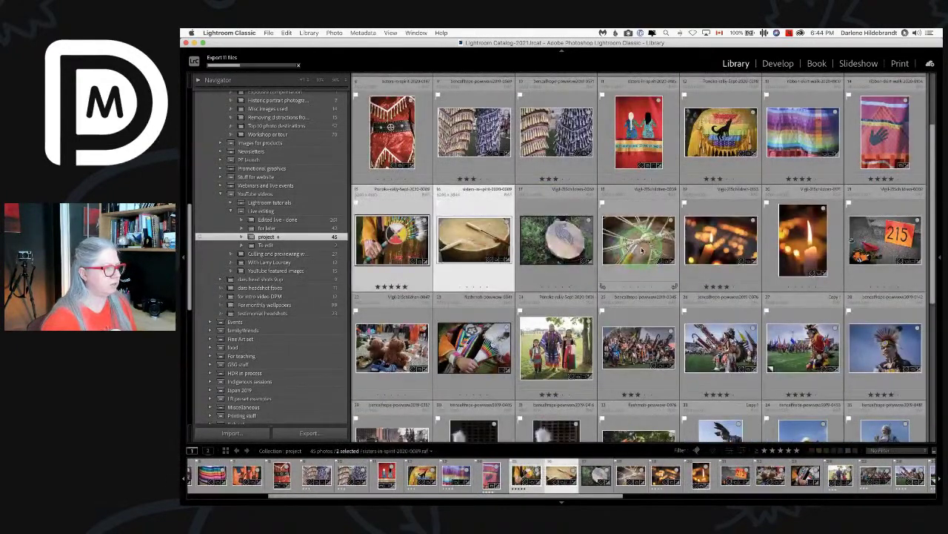
{"action": "scroll", "coordinate": [642, 250], "scroll_direction": "down", "scroll_amount": 3}
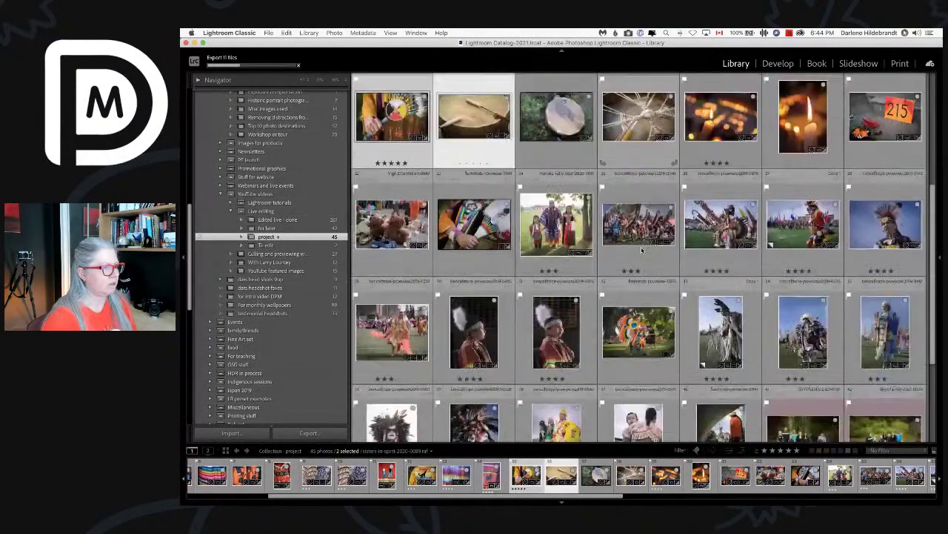
{"action": "left_click", "coordinate": [886, 197], "text": "super"}
{"action": "scroll", "coordinate": [822, 256], "scroll_direction": "down", "scroll_amount": 1}
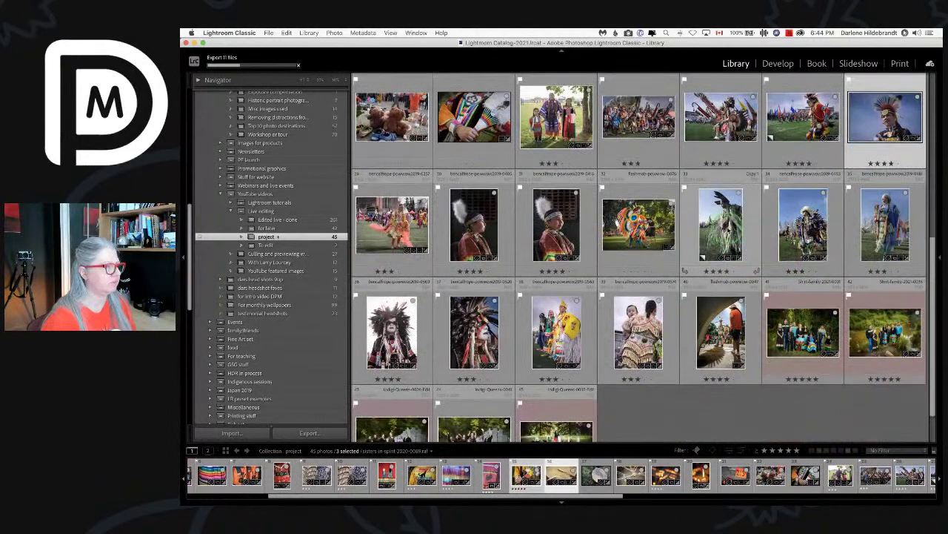
Step: Add the headdress, dancer, archway, regalia dancer and fringe close-up photos to the selection
{"action": "left_click", "coordinate": [415, 322], "text": "super"}
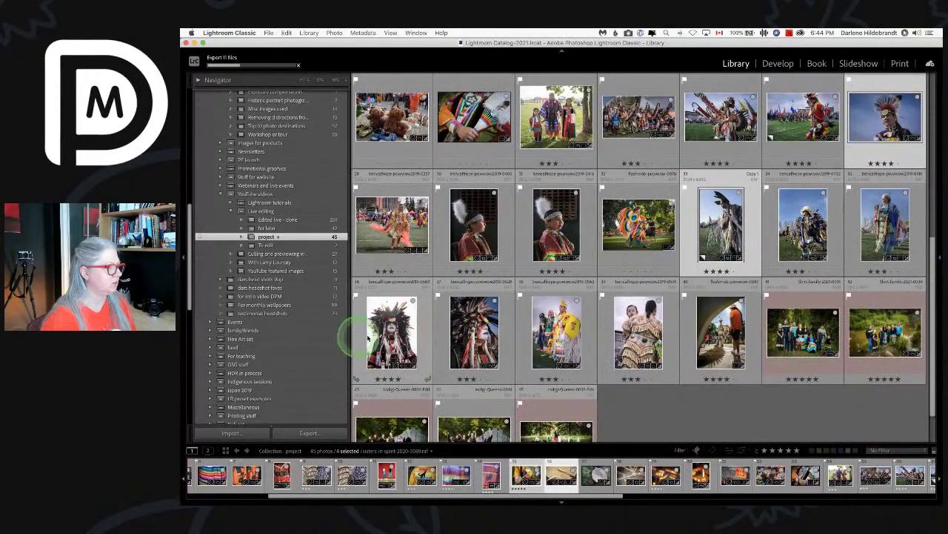
{"action": "left_click", "coordinate": [416, 333], "text": "super"}
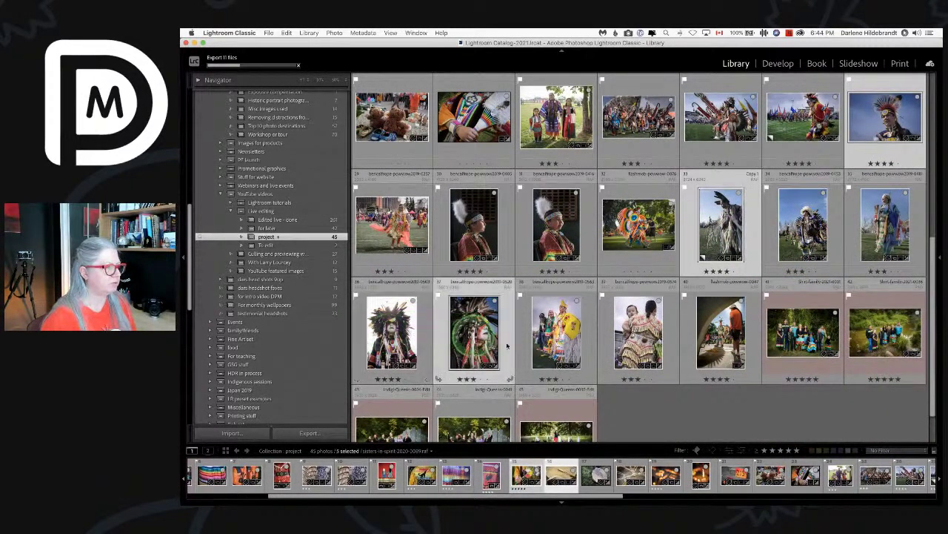
{"action": "left_click", "coordinate": [555, 329], "text": "super"}
{"action": "left_click", "coordinate": [737, 301], "text": "super"}
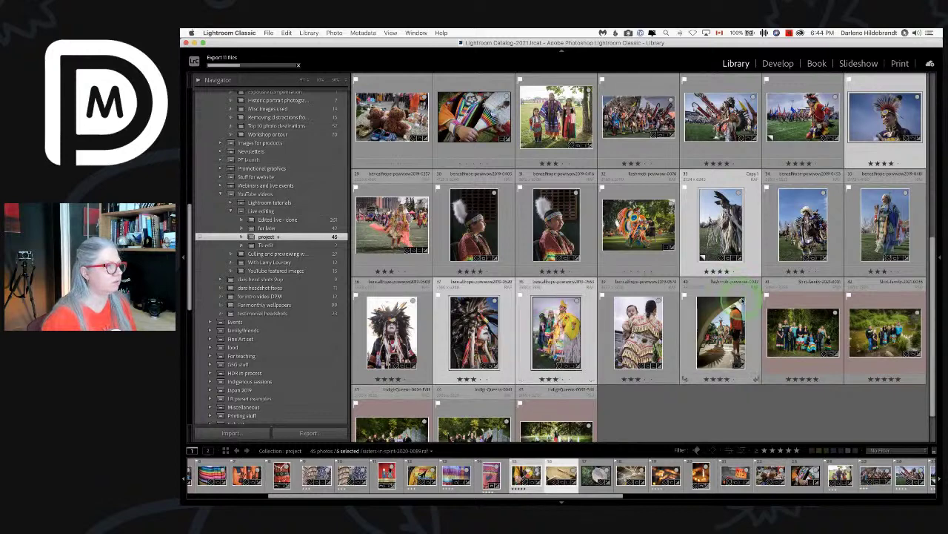
{"action": "left_click", "coordinate": [795, 245], "text": "super"}
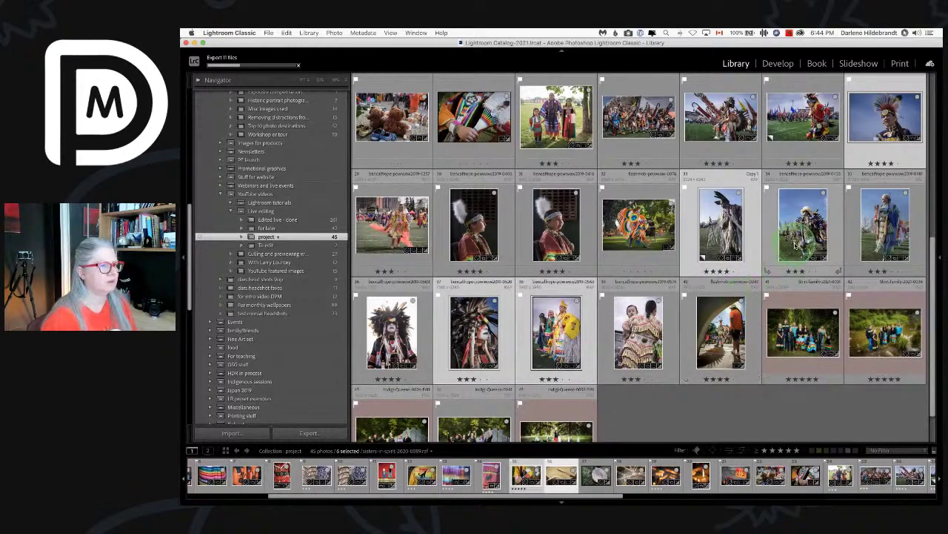
{"action": "scroll", "coordinate": [795, 244], "scroll_direction": "up", "scroll_amount": 3}
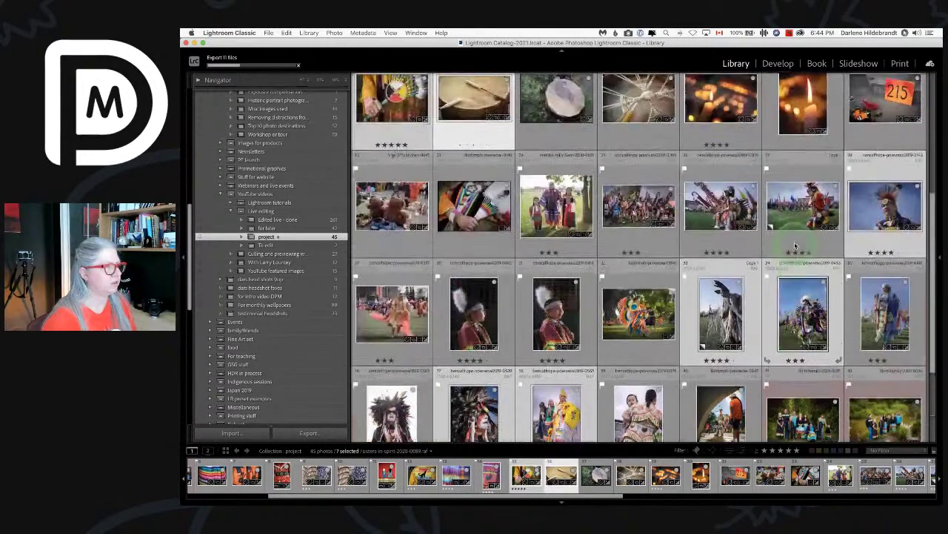
{"action": "scroll", "coordinate": [794, 245], "scroll_direction": "up", "scroll_amount": 5}
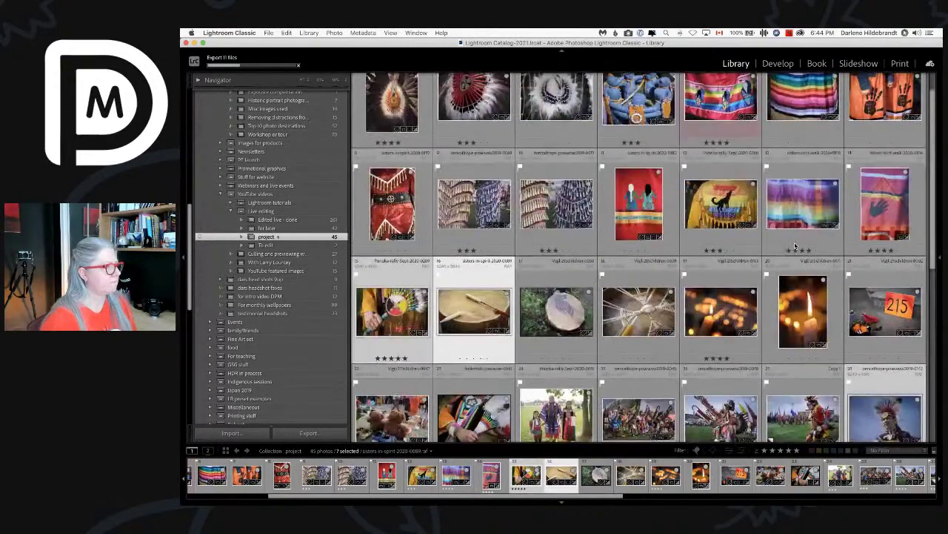
{"action": "left_click", "coordinate": [688, 255], "text": "super"}
{"action": "left_click", "coordinate": [497, 249], "text": "super"}
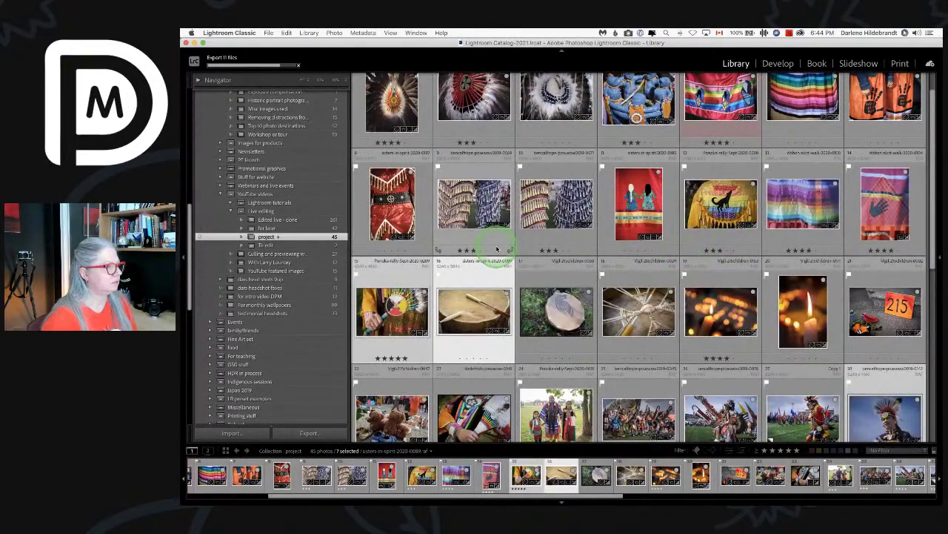
Step: Check the drum photo's Raw files source folder, undo back to the six-photo selection, and bring up its Edit In options
{"action": "right_click", "coordinate": [482, 264]}
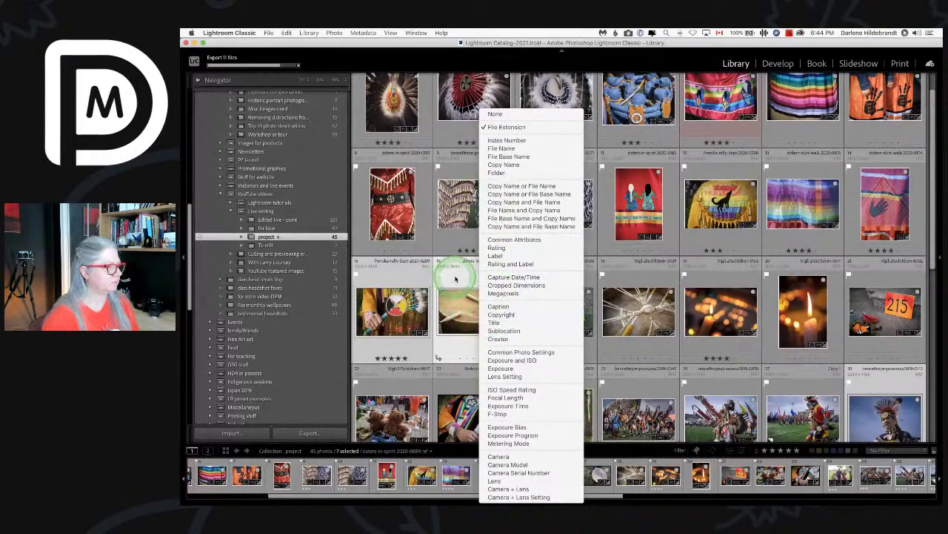
{"action": "left_click", "coordinate": [455, 278]}
{"action": "right_click", "coordinate": [463, 275]}
{"action": "left_click", "coordinate": [463, 276]}
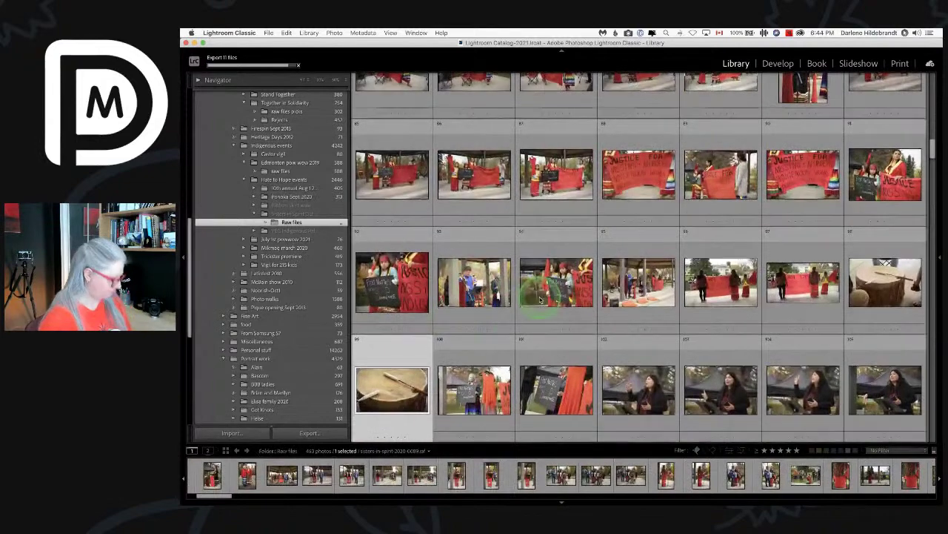
{"action": "left_click", "coordinate": [540, 299]}
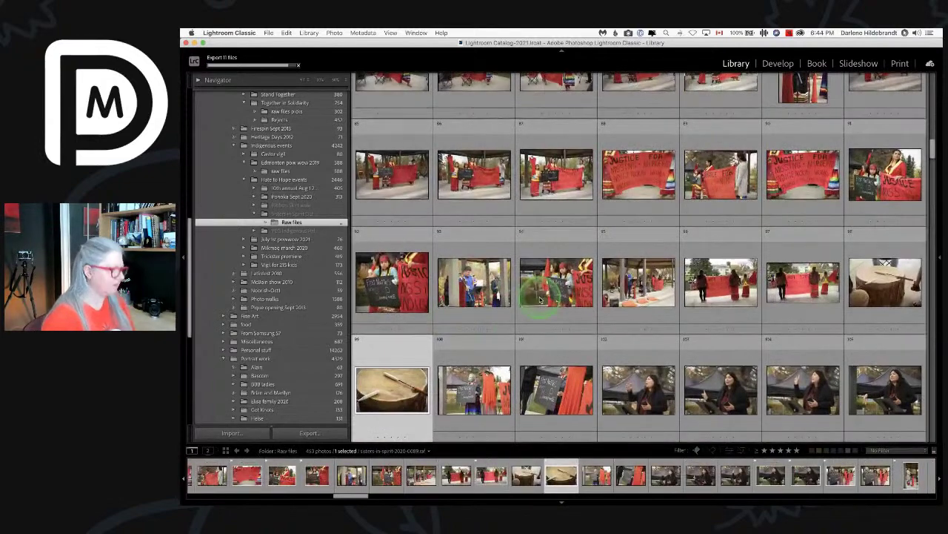
{"action": "key", "text": "super+z"}
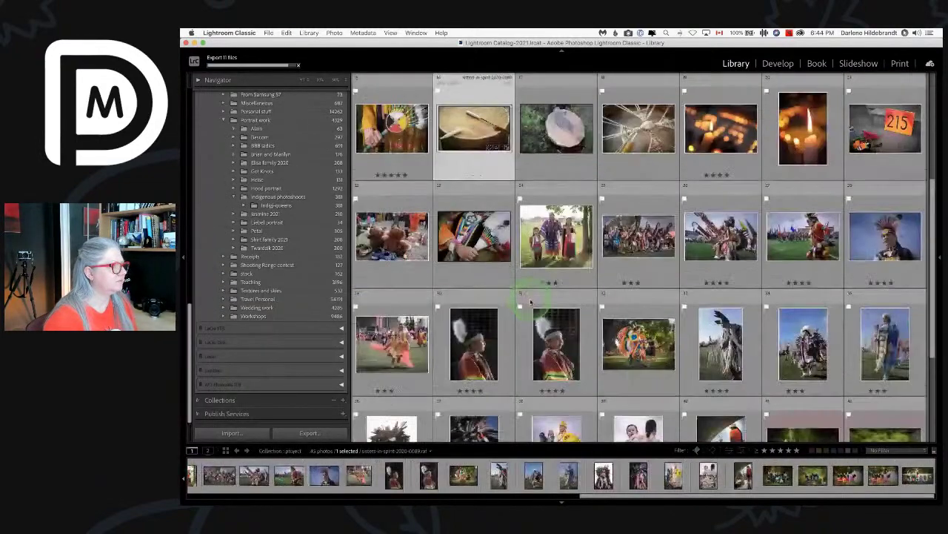
{"action": "key", "text": "super+z"}
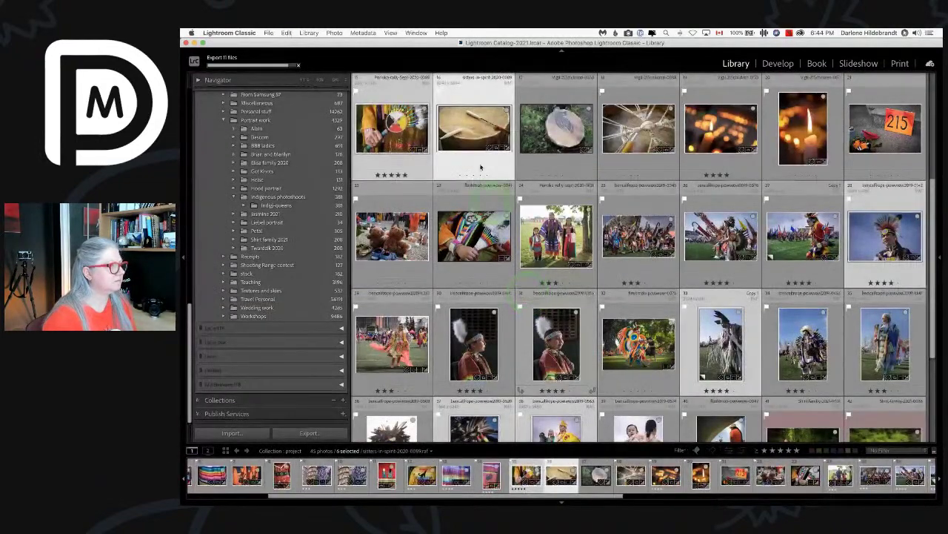
{"action": "right_click", "coordinate": [476, 137]}
{"action": "mouse_move", "coordinate": [498, 231]}
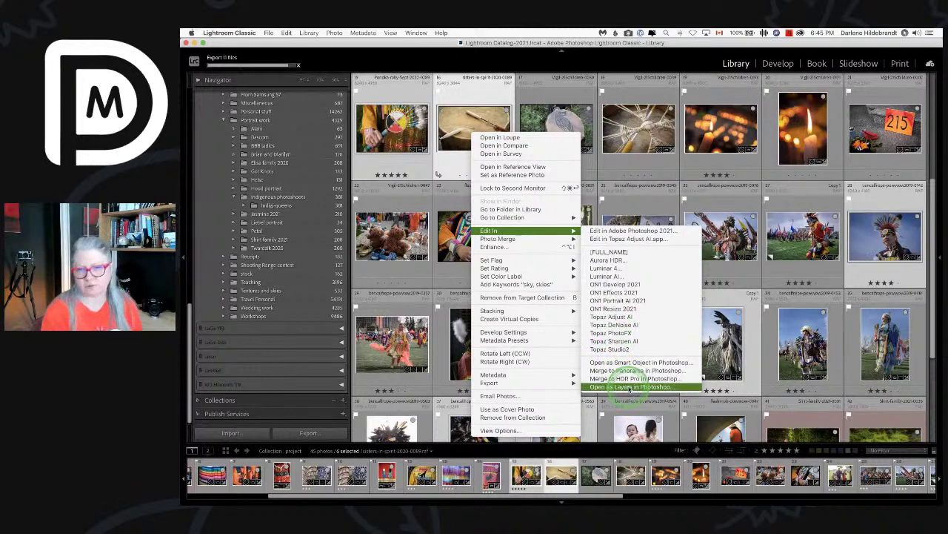
Step: Open the selected photos as Photoshop layers, then move and enlarge the 'make a project' Finder window
{"action": "left_click", "coordinate": [631, 386]}
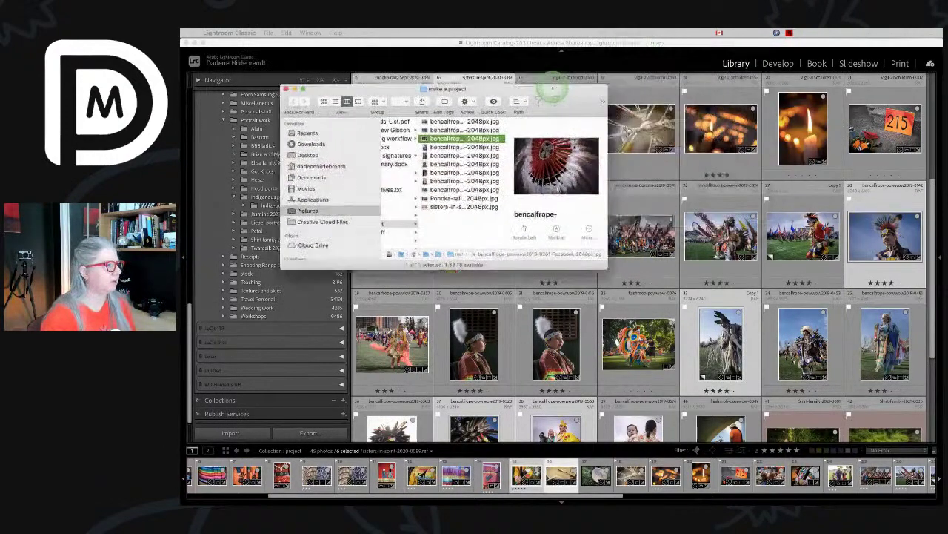
{"action": "left_click_drag", "start_coordinate": [549, 87], "coordinate": [492, 82]}
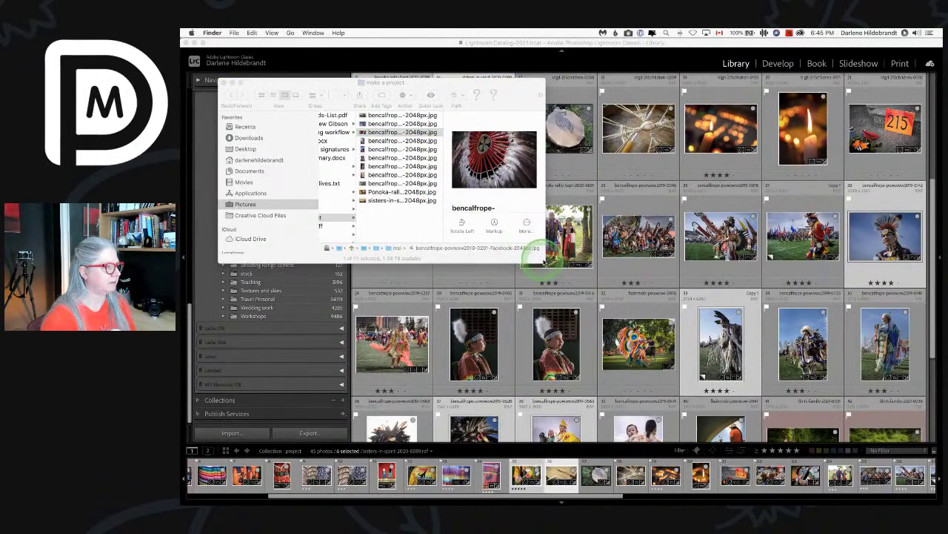
{"action": "left_click_drag", "start_coordinate": [524, 246], "coordinate": [528, 265]}
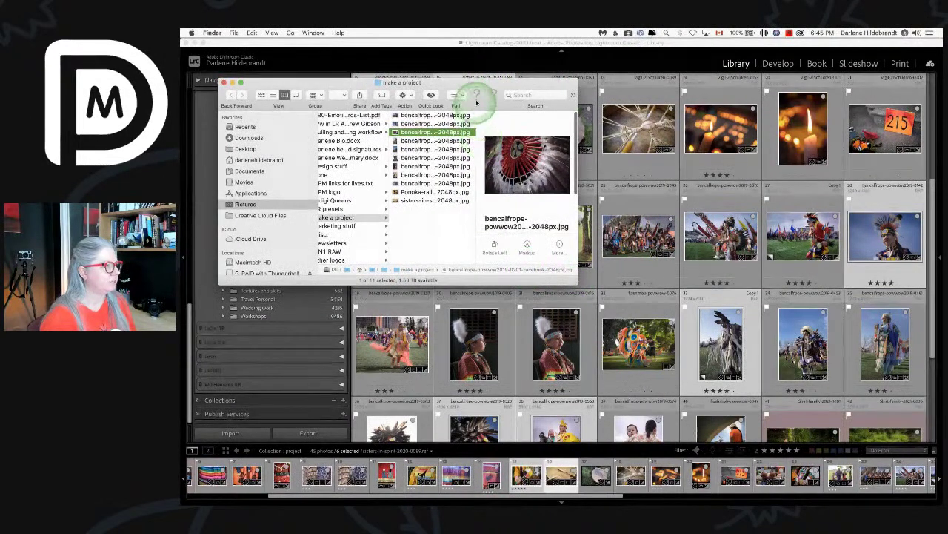
{"action": "left_click_drag", "start_coordinate": [460, 87], "coordinate": [456, 99]}
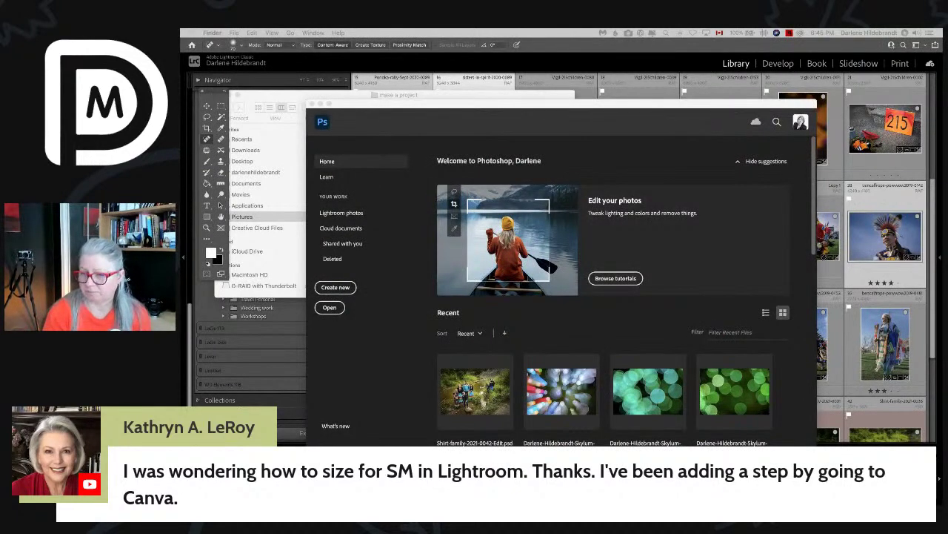
Step: Hide the Photoshop welcome screen and wait while the photos load as layers in one document
{"action": "key", "text": "super+h"}
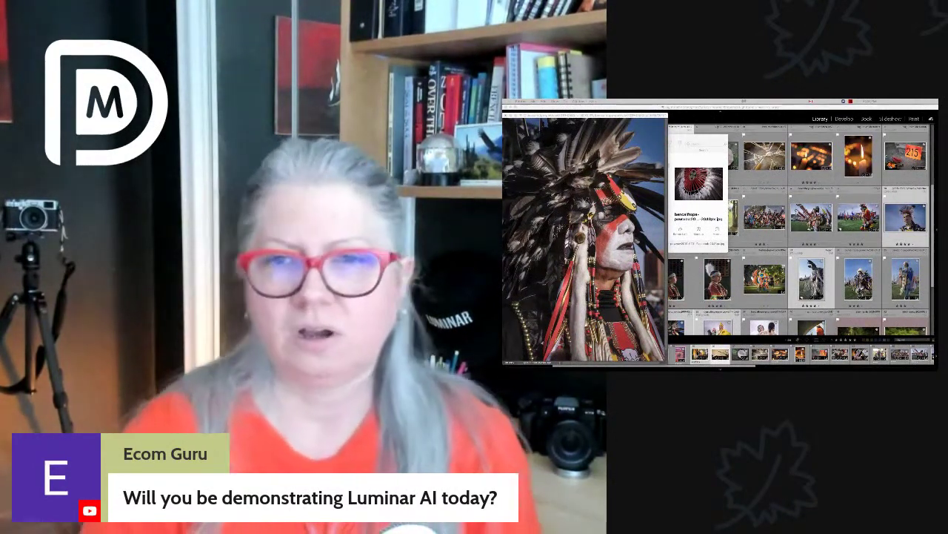
{"action": "key", "text": "Right"}
{"action": "key", "text": "Right"}
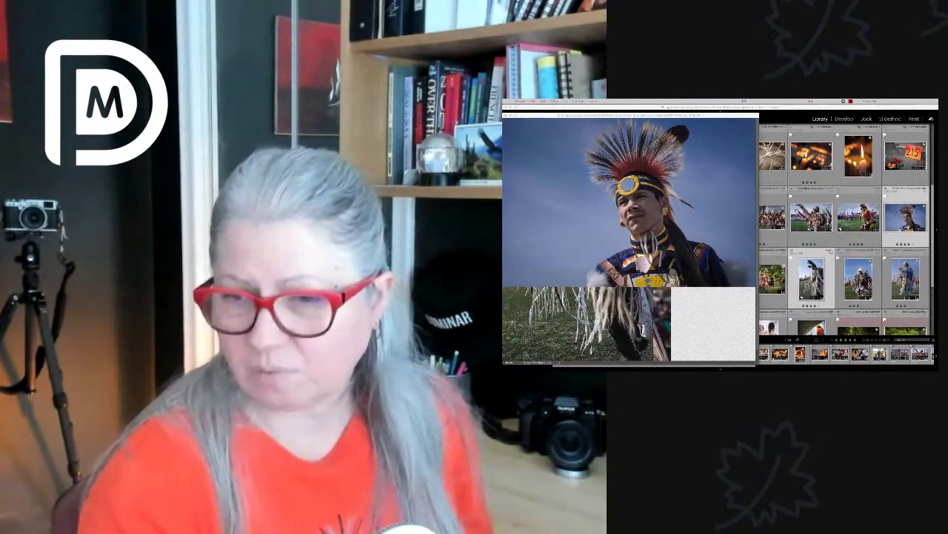
{"action": "key", "text": "alt+Tab"}
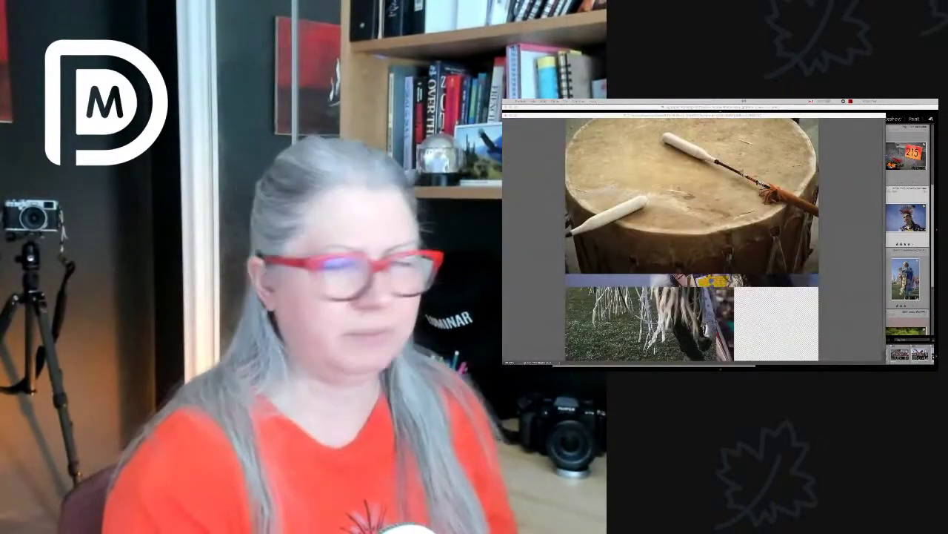
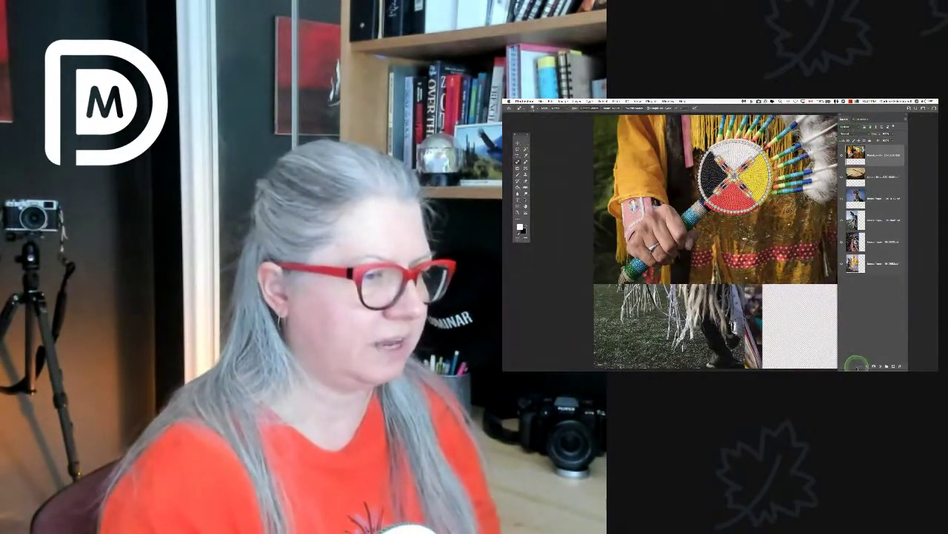
Step: Drag the 'sisters' drum layer (…020-0069.raf) below all other layers in the Layers panel
{"action": "left_click_drag", "start_coordinate": [856, 366], "coordinate": [868, 323]}
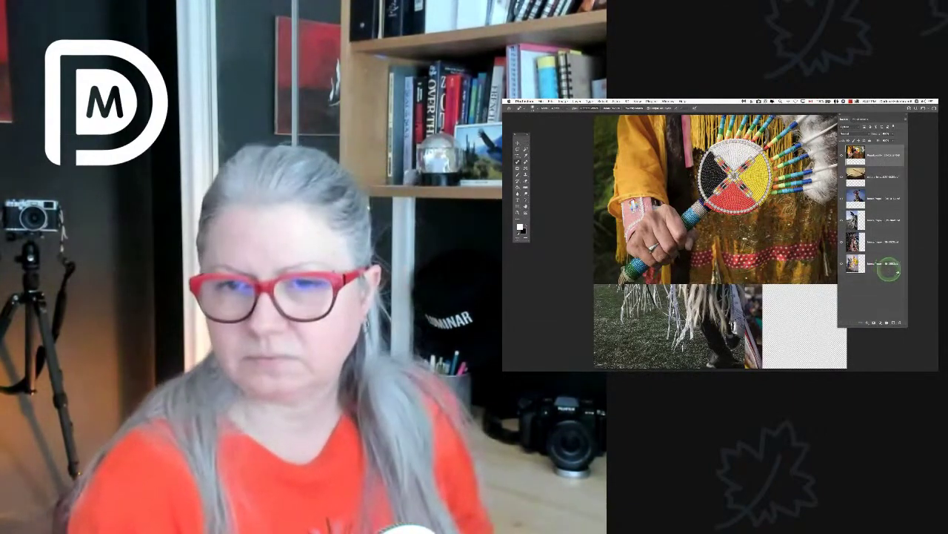
{"action": "key", "text": "Tab"}
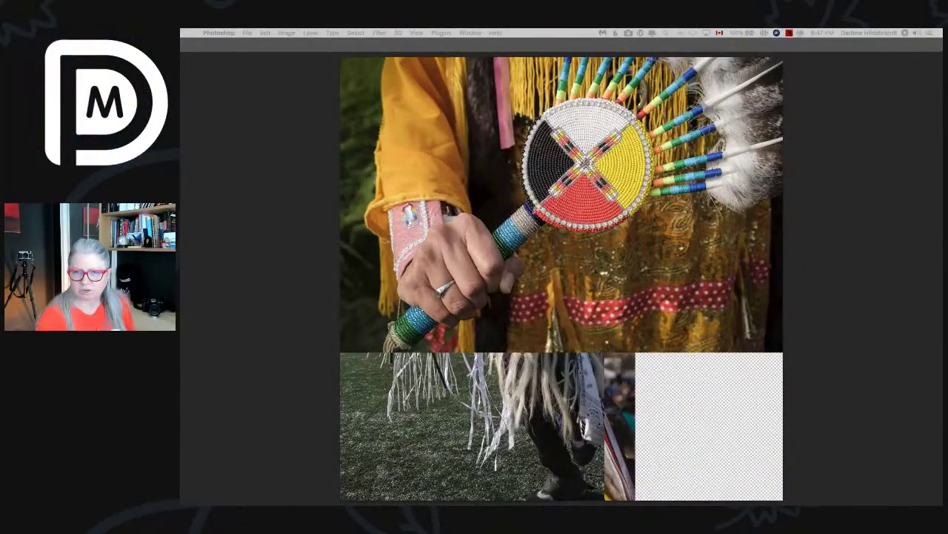
{"action": "key", "text": "Tab"}
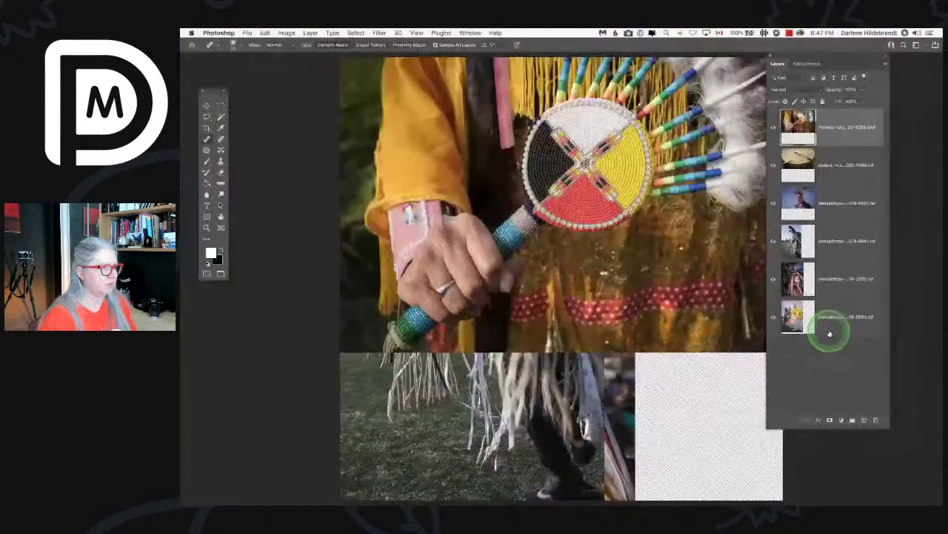
{"action": "left_click", "coordinate": [826, 157]}
{"action": "left_click_drag", "start_coordinate": [833, 158], "coordinate": [831, 346]}
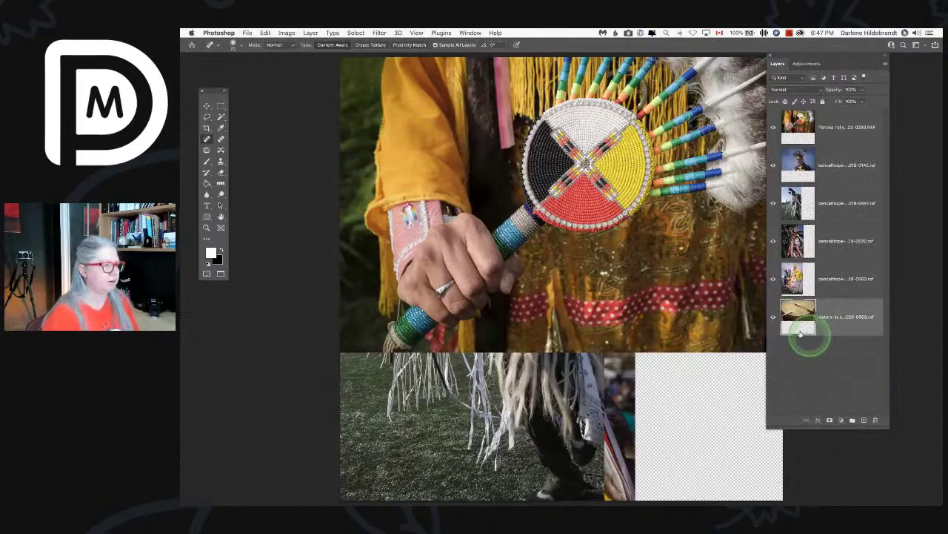
Step: Show only the drum layer, then turn the dancers-in-yellow layer back on and select it
{"action": "left_click", "coordinate": [773, 317], "text": "alt"}
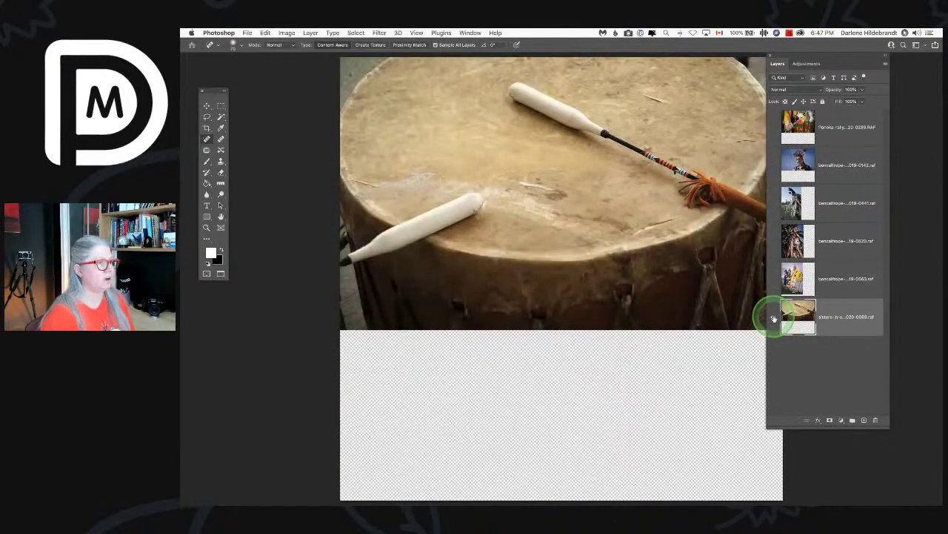
{"action": "left_click_drag", "start_coordinate": [593, 155], "coordinate": [527, 158]}
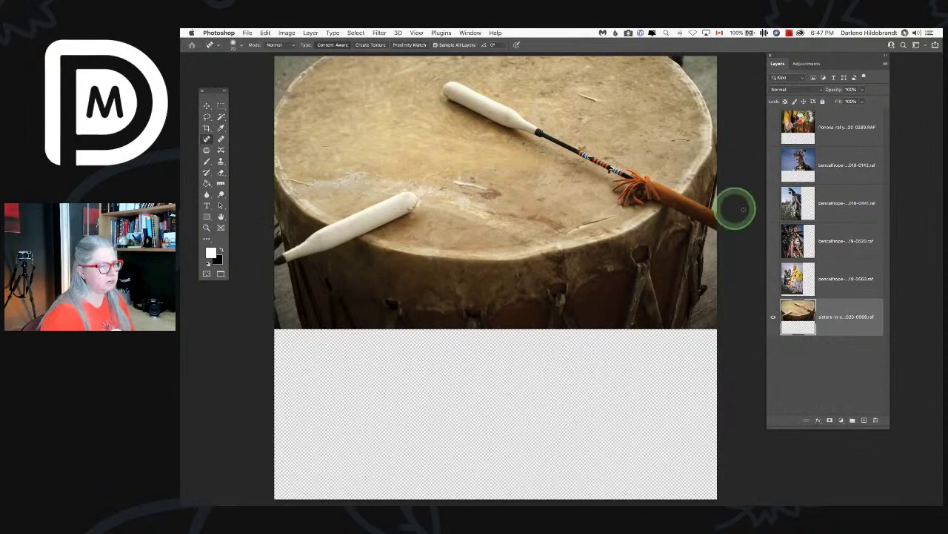
{"action": "left_click", "coordinate": [772, 278]}
{"action": "left_click", "coordinate": [838, 282]}
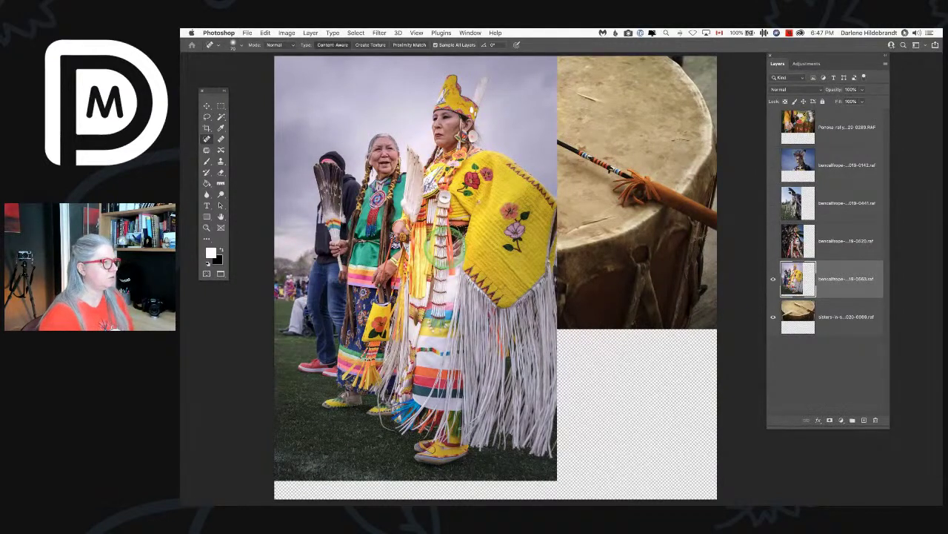
Step: Free Transform the dancers photo down to about 41% and drop it at the lower right
{"action": "left_click", "coordinate": [265, 32]}
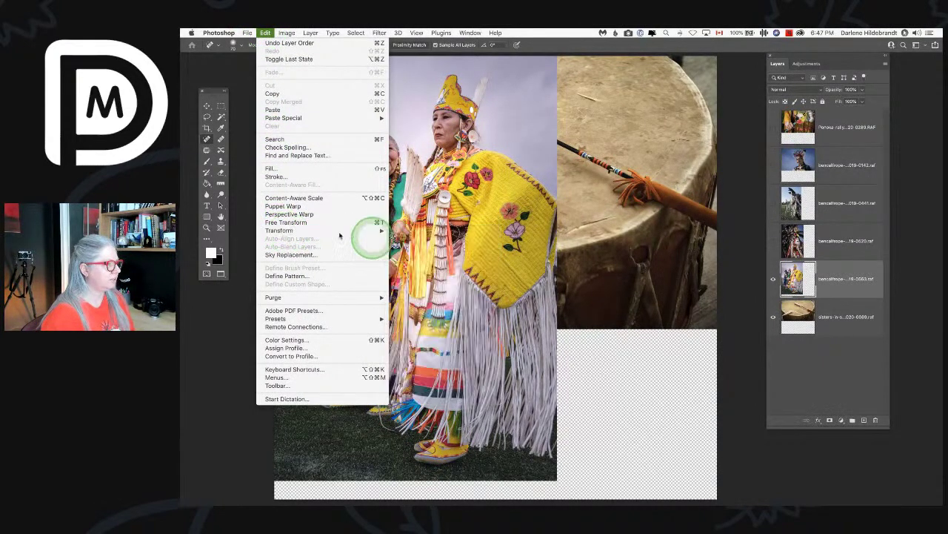
{"action": "mouse_move", "coordinate": [333, 233]}
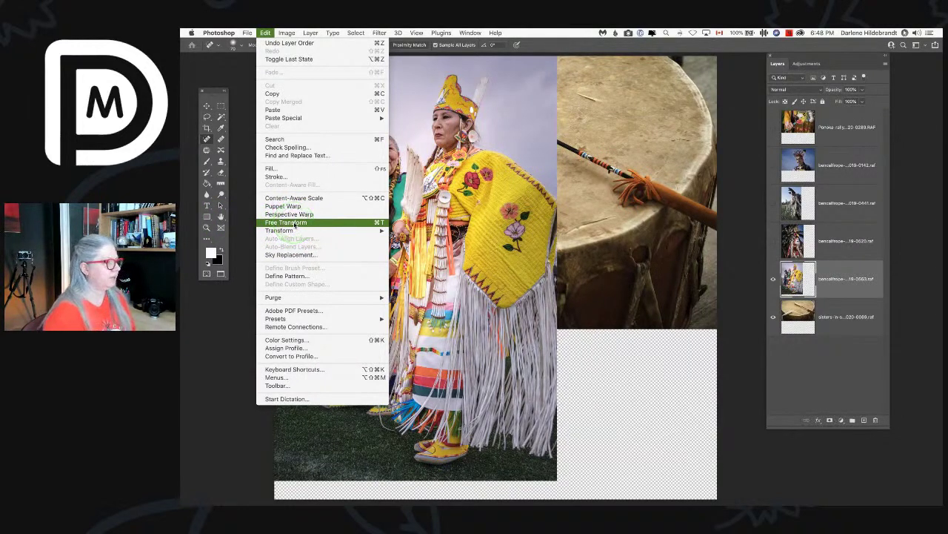
{"action": "left_click", "coordinate": [294, 225]}
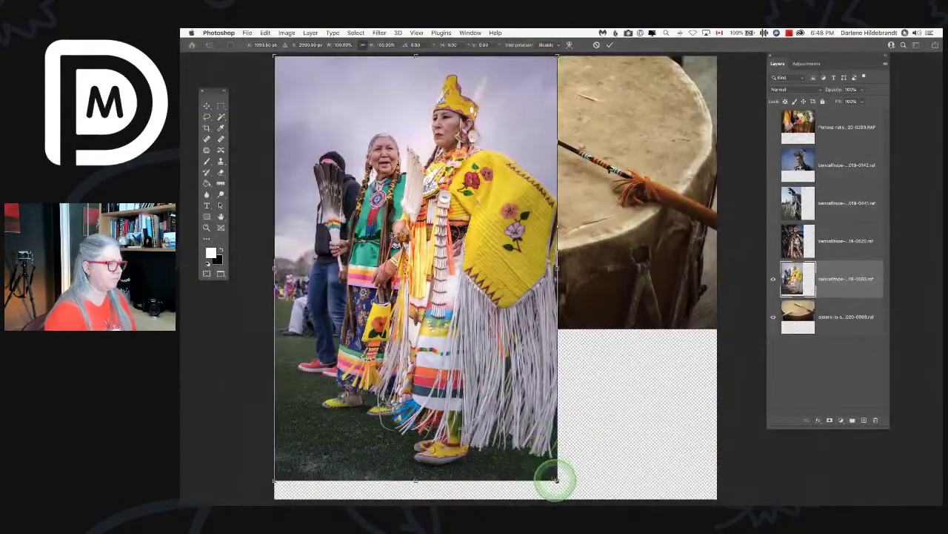
{"action": "left_click_drag", "start_coordinate": [556, 480], "coordinate": [380, 220]}
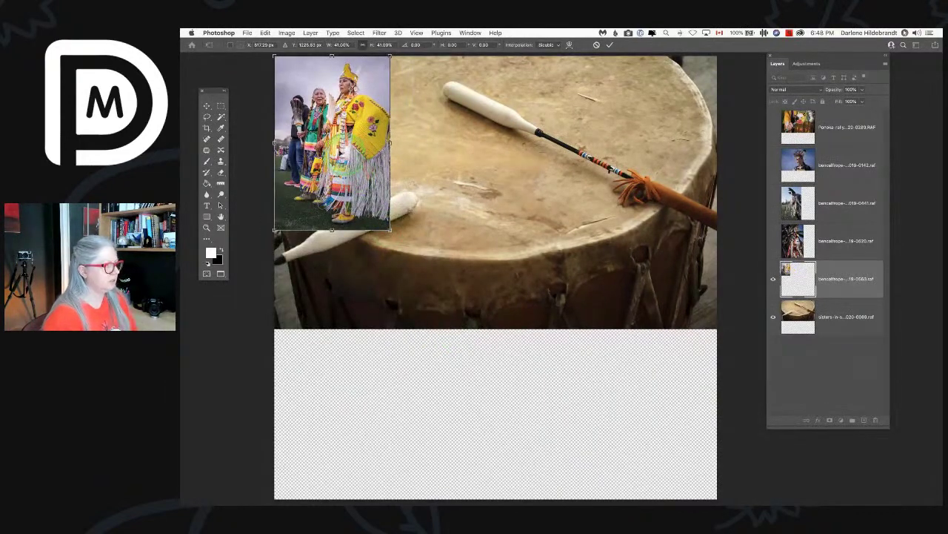
{"action": "left_click_drag", "start_coordinate": [329, 133], "coordinate": [652, 359]}
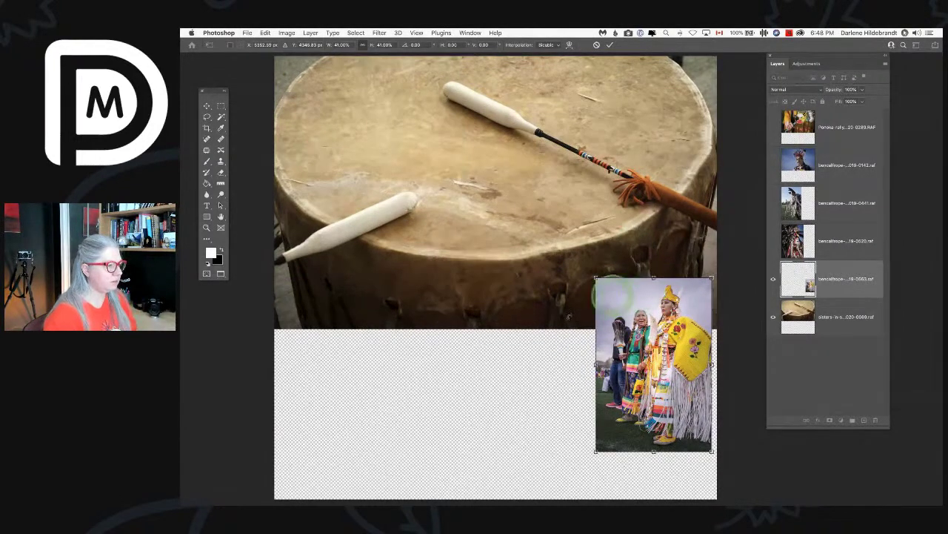
{"action": "key", "text": "Return"}
{"action": "key", "text": "j"}
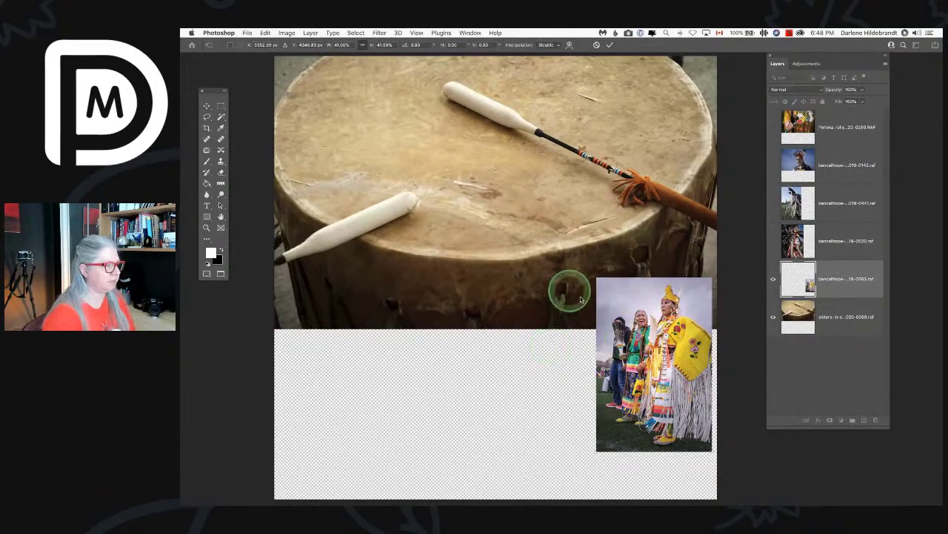
{"action": "scroll", "coordinate": [649, 326], "scroll_direction": "up", "scroll_amount": 5}
{"action": "scroll", "coordinate": [650, 326], "scroll_direction": "down", "scroll_amount": 5}
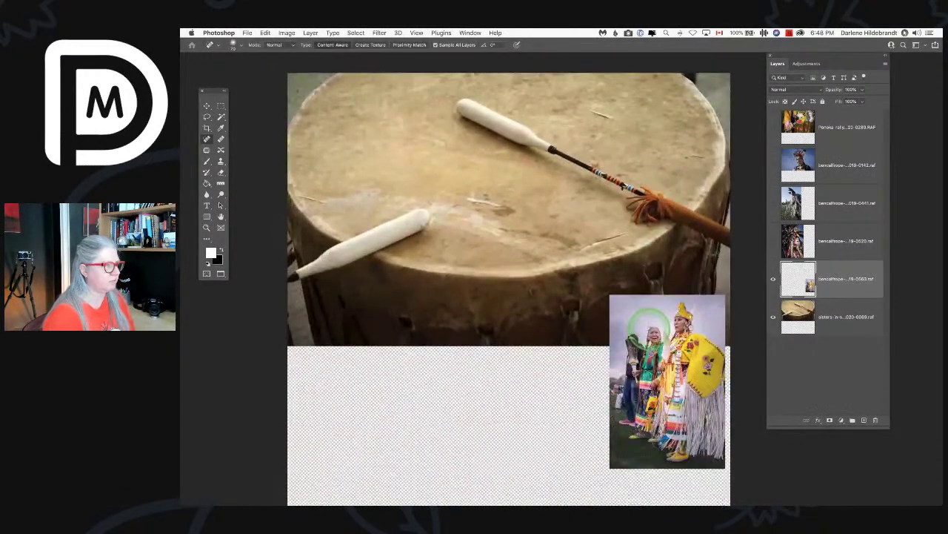
Step: Nudge the dancers photo slightly down with the Move tool and toggle Auto-Select
{"action": "key", "text": "v"}
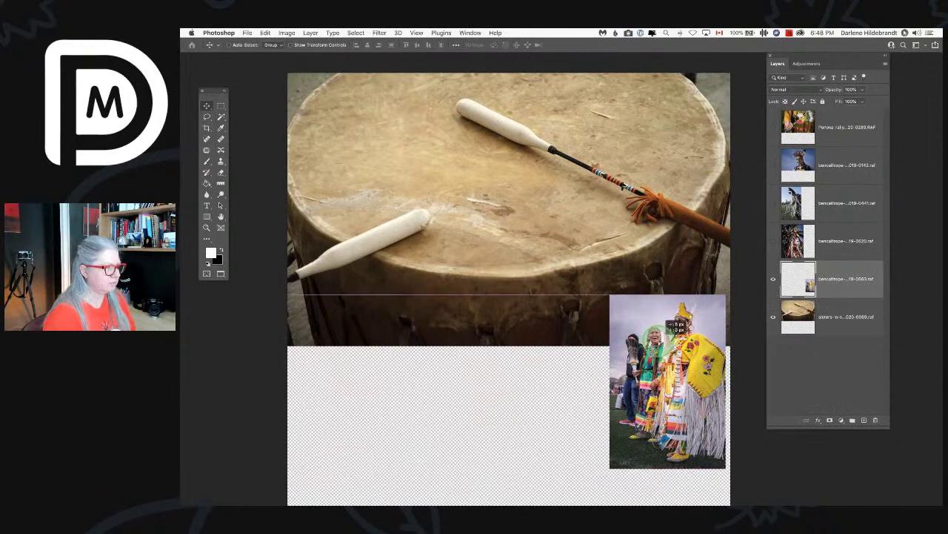
{"action": "left_click_drag", "start_coordinate": [655, 334], "coordinate": [653, 343]}
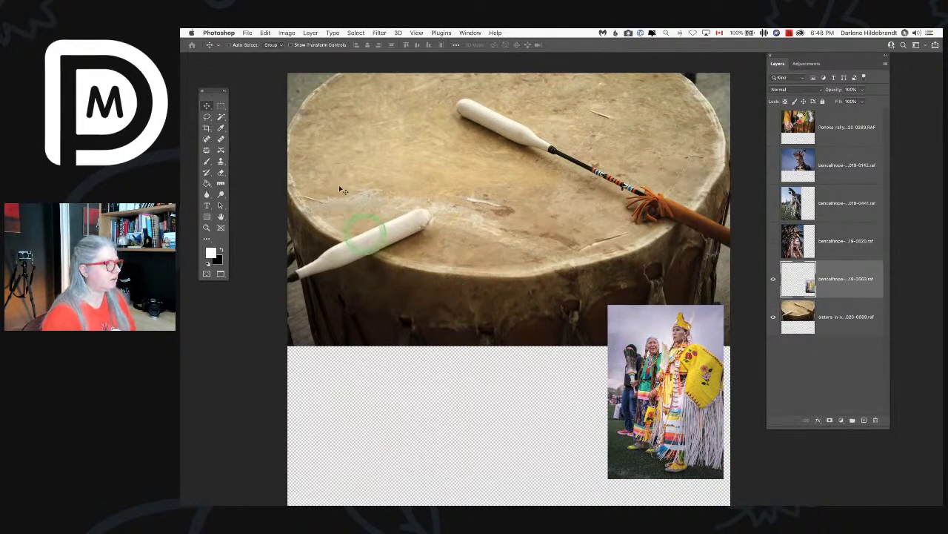
{"action": "left_click", "coordinate": [229, 45]}
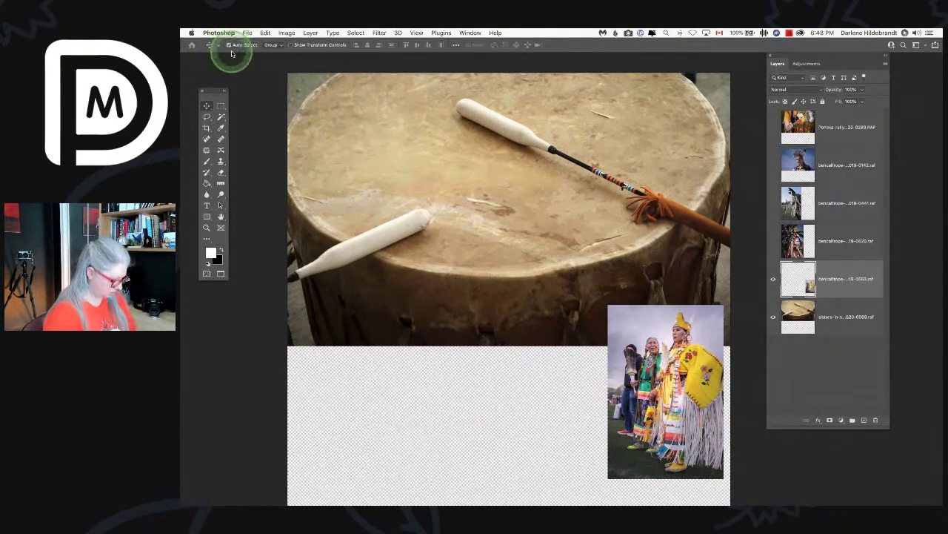
Step: Show rulers and drag a horizontal guide to the dancers photo's top edge
{"action": "key", "text": "super+r"}
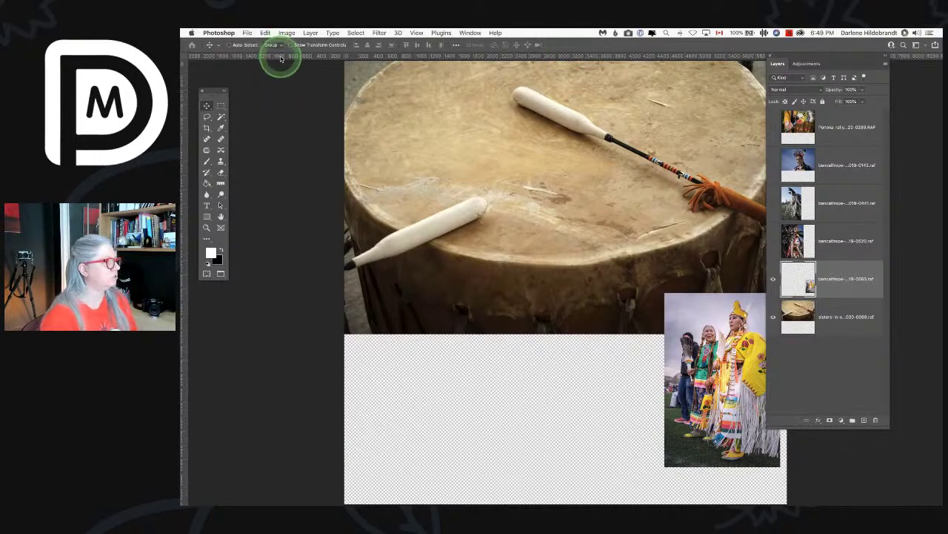
{"action": "left_click_drag", "start_coordinate": [486, 57], "coordinate": [478, 291]}
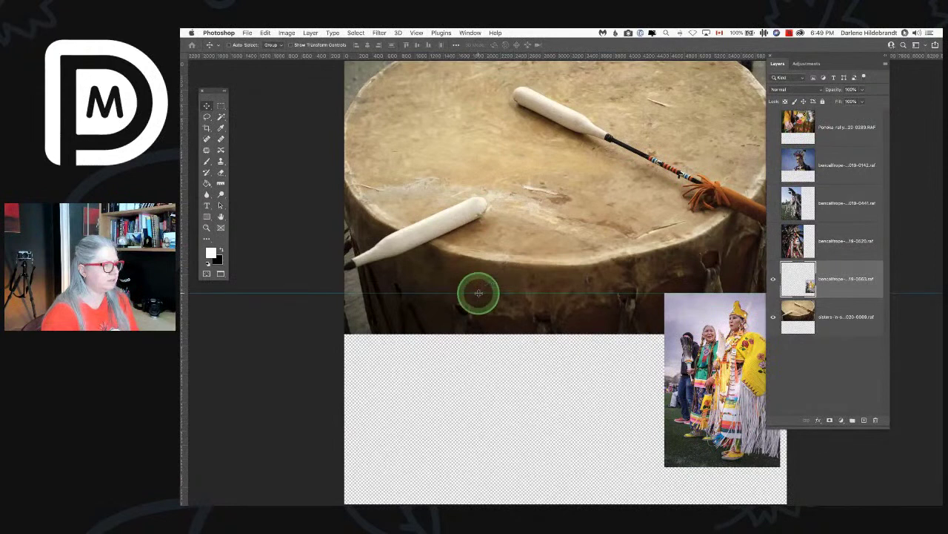
{"action": "scroll", "coordinate": [280, 283], "scroll_direction": "right", "scroll_amount": 3}
{"action": "scroll", "coordinate": [283, 283], "scroll_direction": "right", "scroll_amount": 1}
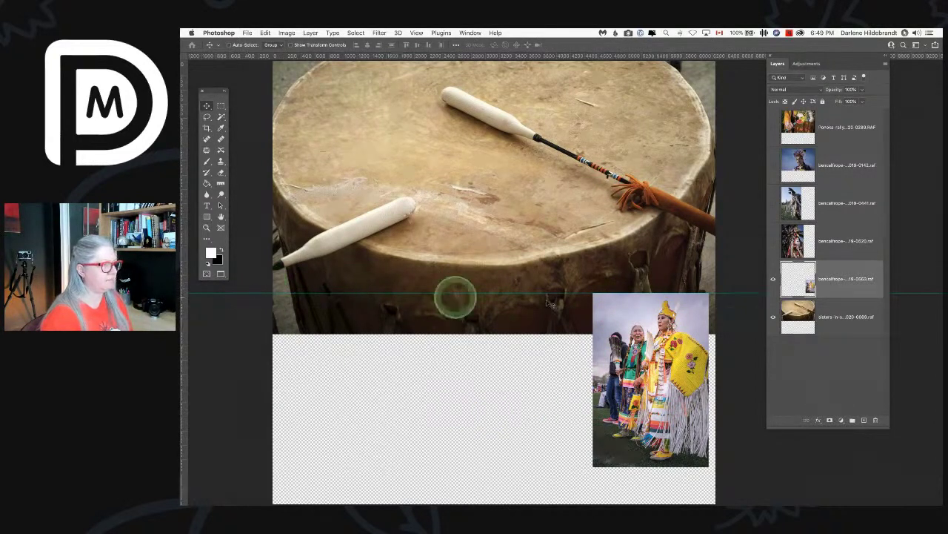
{"action": "left_click", "coordinate": [846, 254]}
Step: Show the headdress portrait and scale it to about 1700×2550 px, left of the dancers photo
{"action": "left_click", "coordinate": [772, 242]}
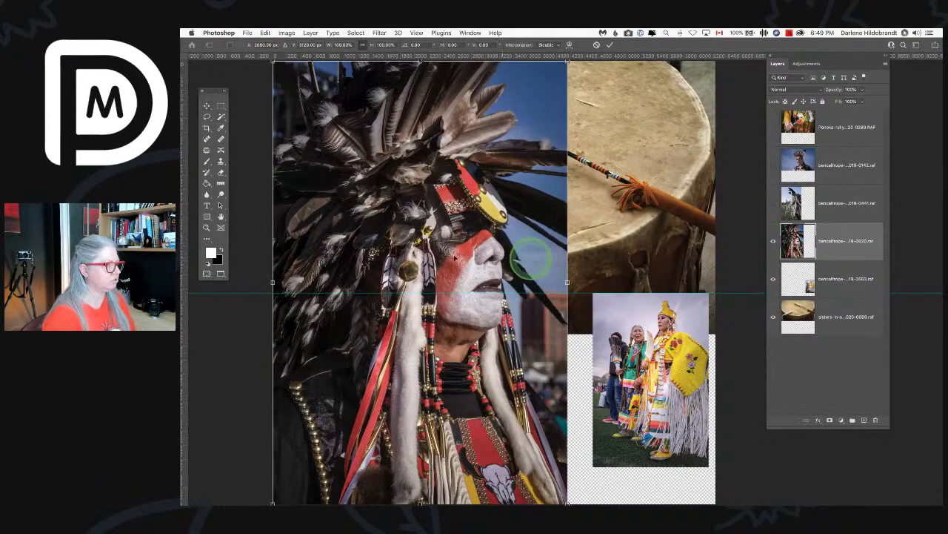
{"action": "key", "text": "super+t"}
{"action": "scroll", "coordinate": [373, 292], "scroll_direction": "up", "scroll_amount": 1}
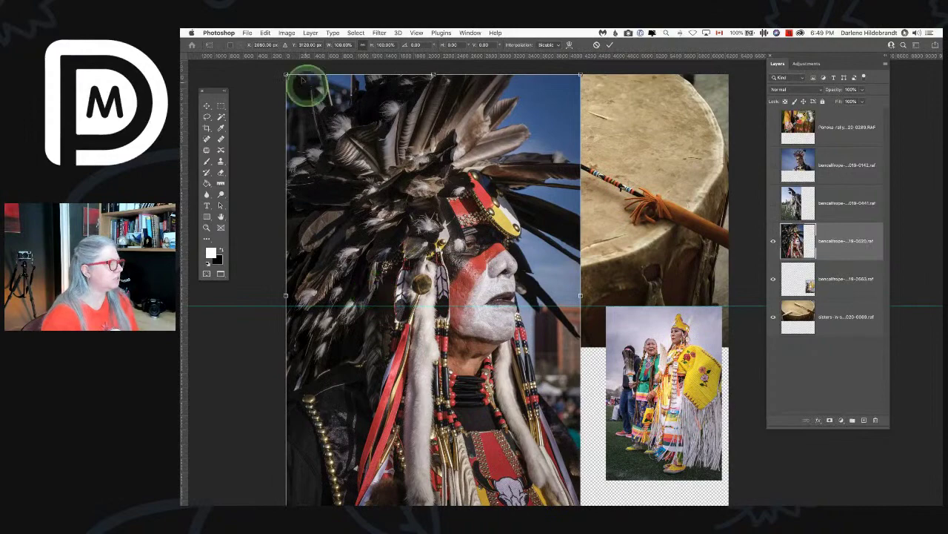
{"action": "left_click_drag", "start_coordinate": [285, 74], "coordinate": [508, 345]}
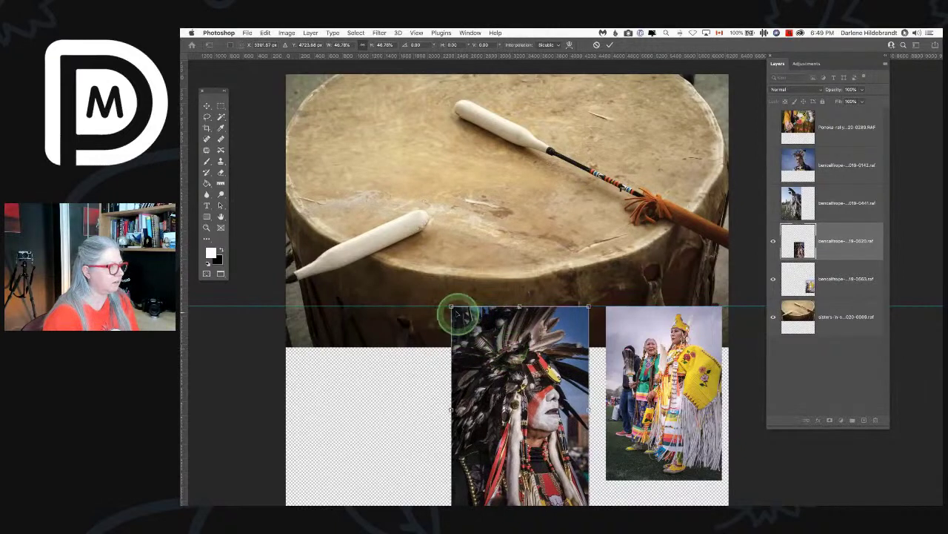
{"action": "left_click_drag", "start_coordinate": [450, 305], "coordinate": [510, 362]}
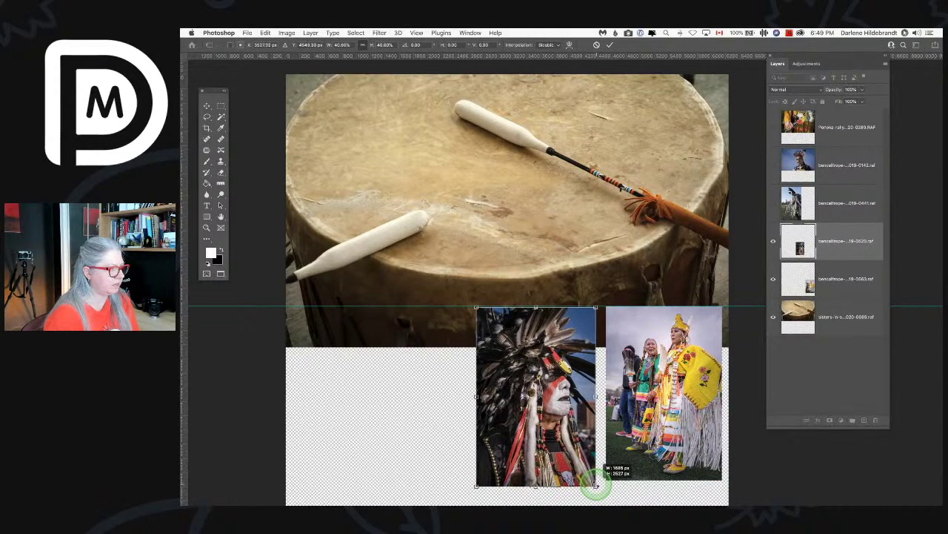
{"action": "left_click_drag", "start_coordinate": [596, 485], "coordinate": [597, 486]}
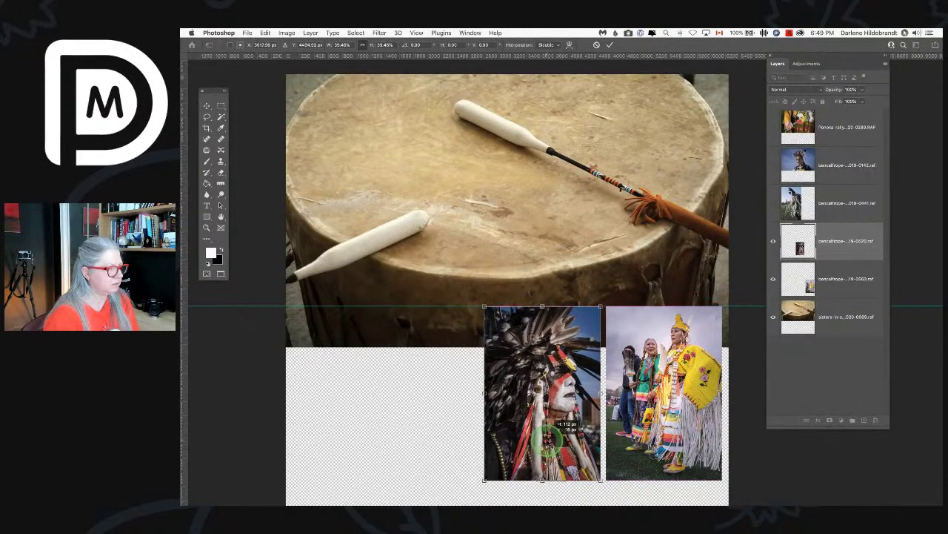
{"action": "left_click_drag", "start_coordinate": [548, 440], "coordinate": [546, 440]}
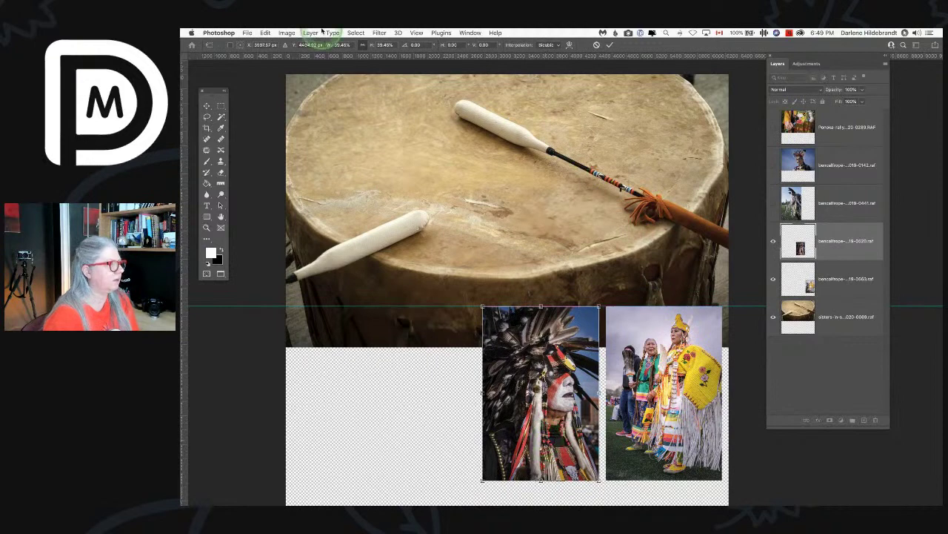
Step: Add a guide at the dancers' bottom edge and fit the portrait's bottom to it
{"action": "left_click_drag", "start_coordinate": [347, 55], "coordinate": [355, 480]}
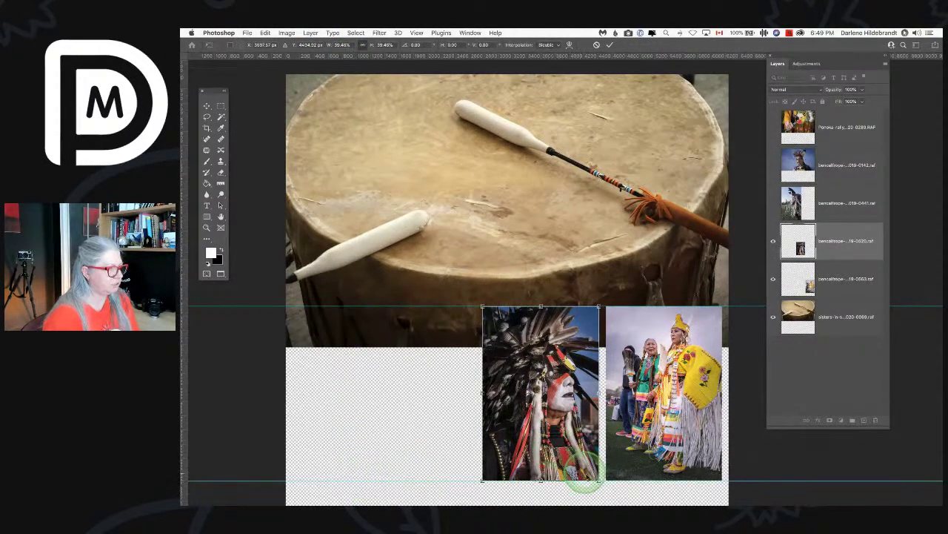
{"action": "left_click_drag", "start_coordinate": [599, 480], "coordinate": [597, 480]}
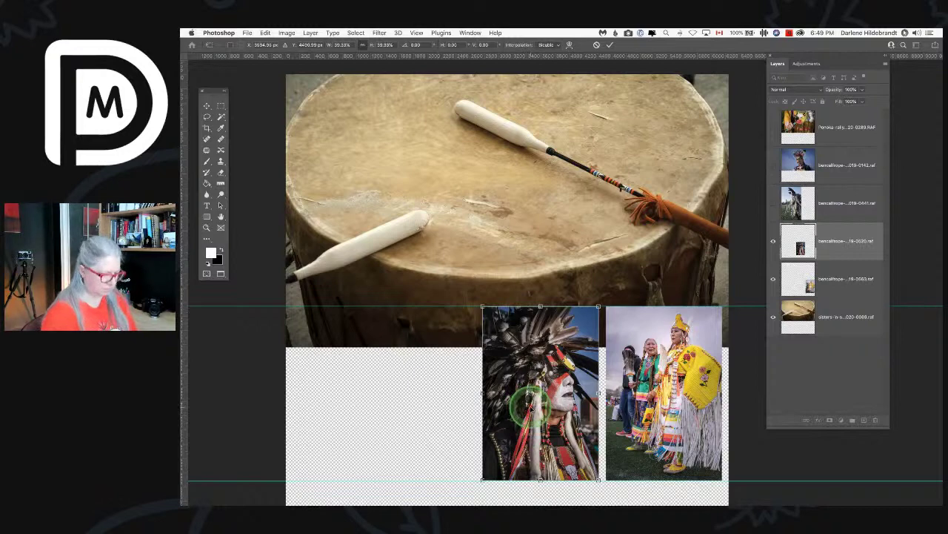
{"action": "key", "text": "Return"}
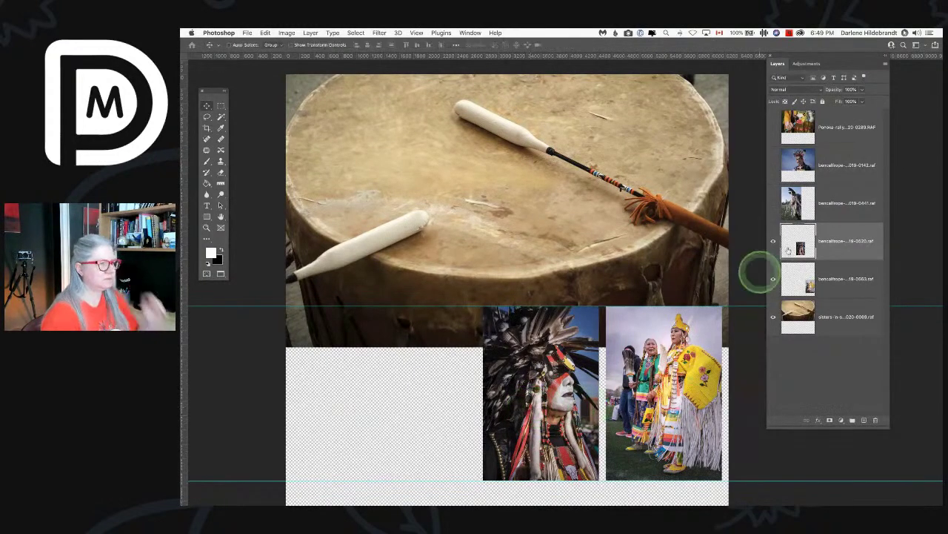
Step: Show the fringed dancer layer and scale it to about 39% into the bottom row
{"action": "left_click", "coordinate": [807, 214]}
{"action": "left_click", "coordinate": [772, 203]}
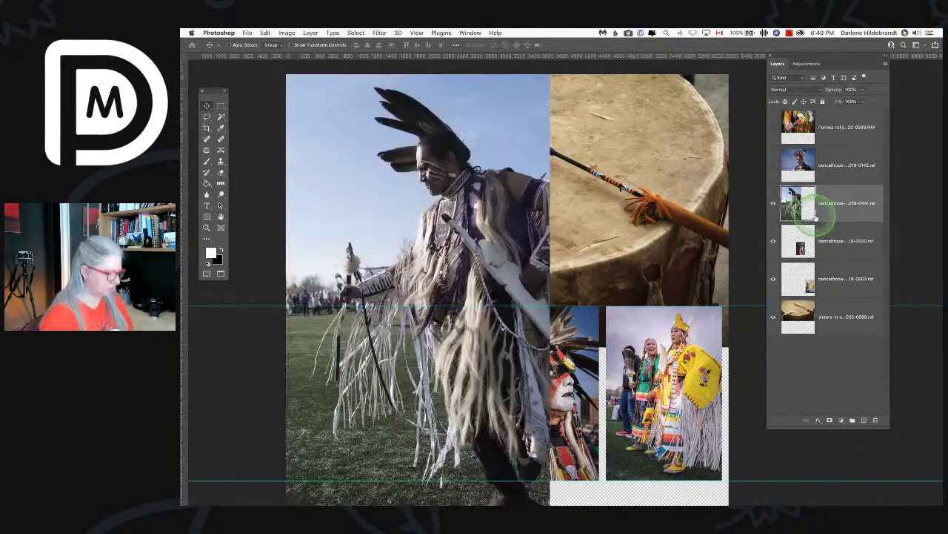
{"action": "key", "text": "super+t"}
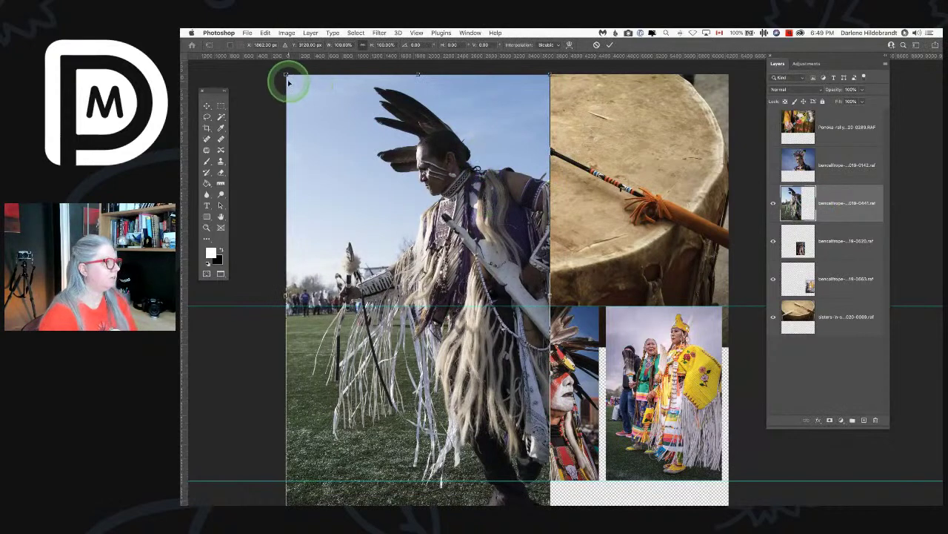
{"action": "left_click_drag", "start_coordinate": [286, 74], "coordinate": [429, 376]}
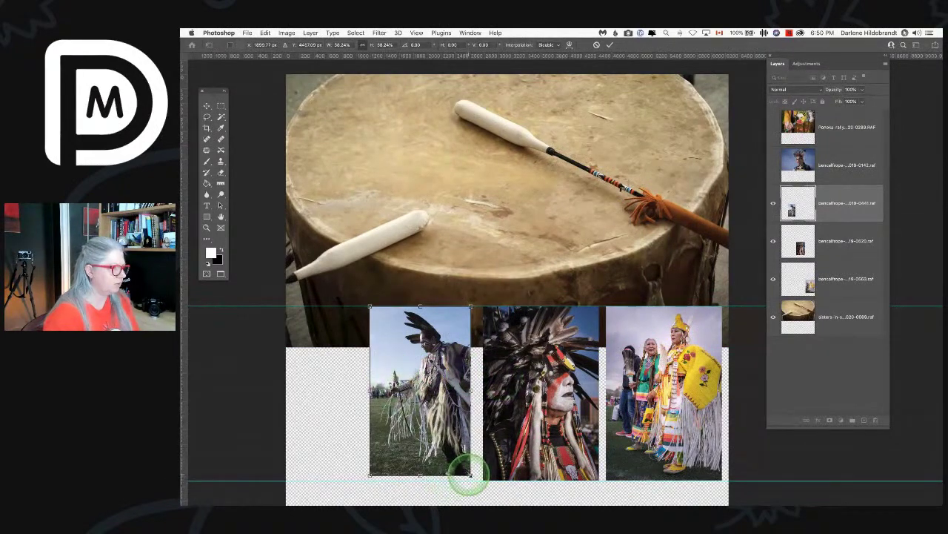
{"action": "left_click_drag", "start_coordinate": [470, 475], "coordinate": [474, 480]}
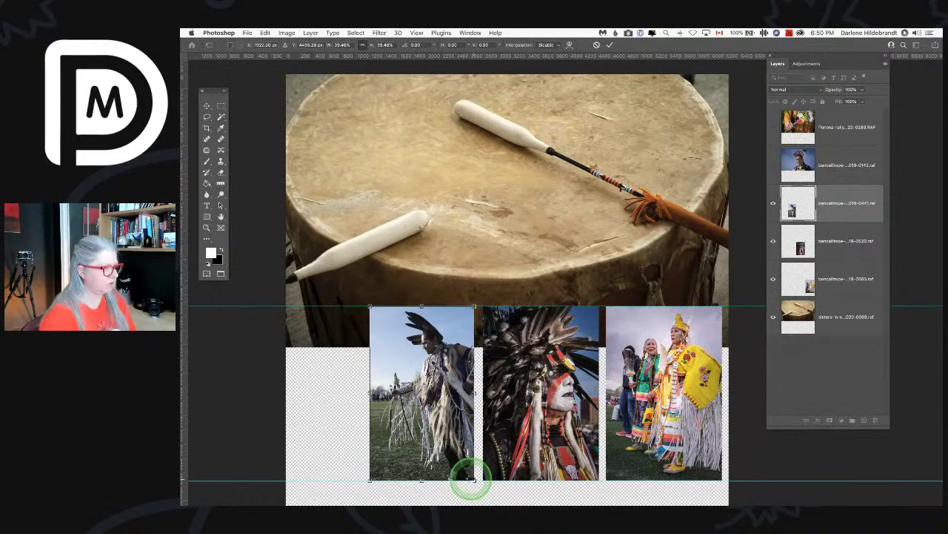
{"action": "key", "text": "Return"}
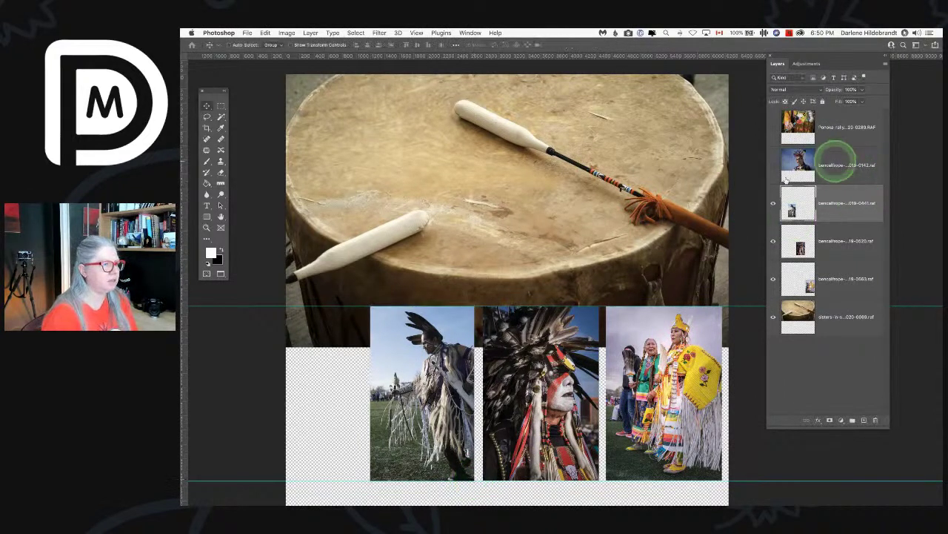
Step: Enable Auto-Select, move the headdress portrait to the left slot and the women's photo to the middle
{"action": "left_click", "coordinate": [558, 367]}
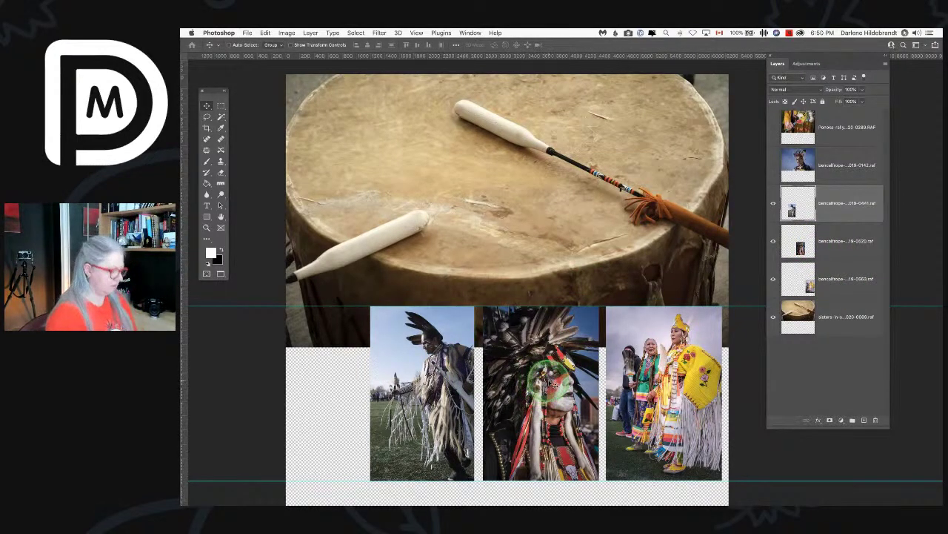
{"action": "left_click", "coordinate": [489, 393], "text": "super"}
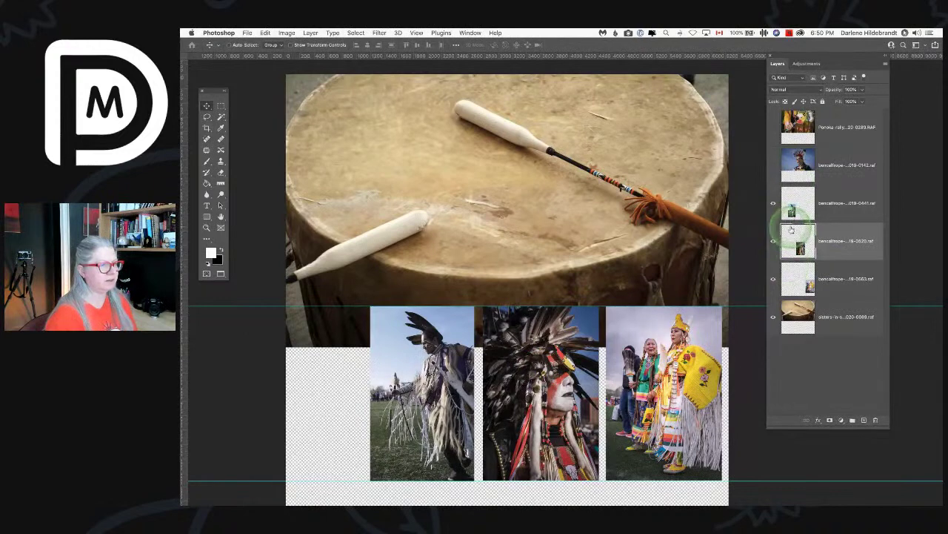
{"action": "left_click", "coordinate": [469, 186], "text": "super"}
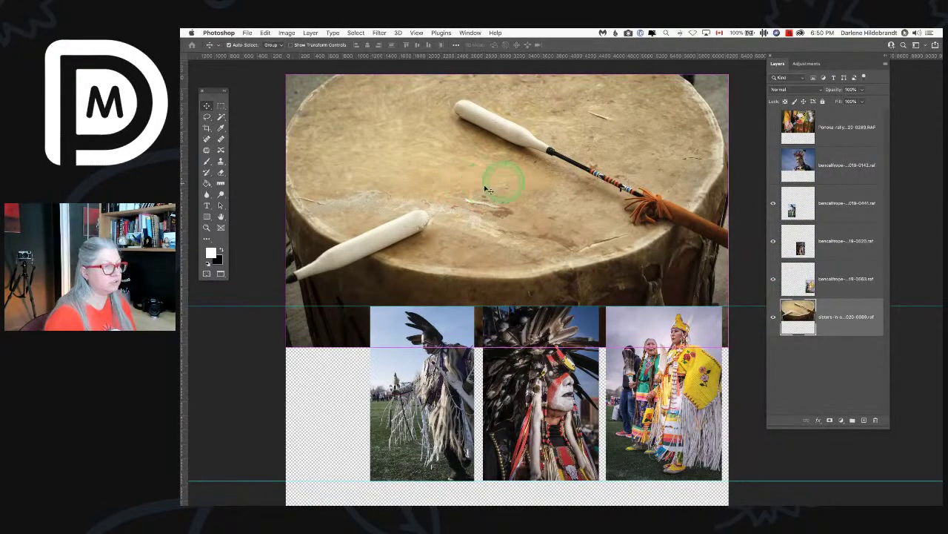
{"action": "left_click", "coordinate": [526, 422], "text": "super"}
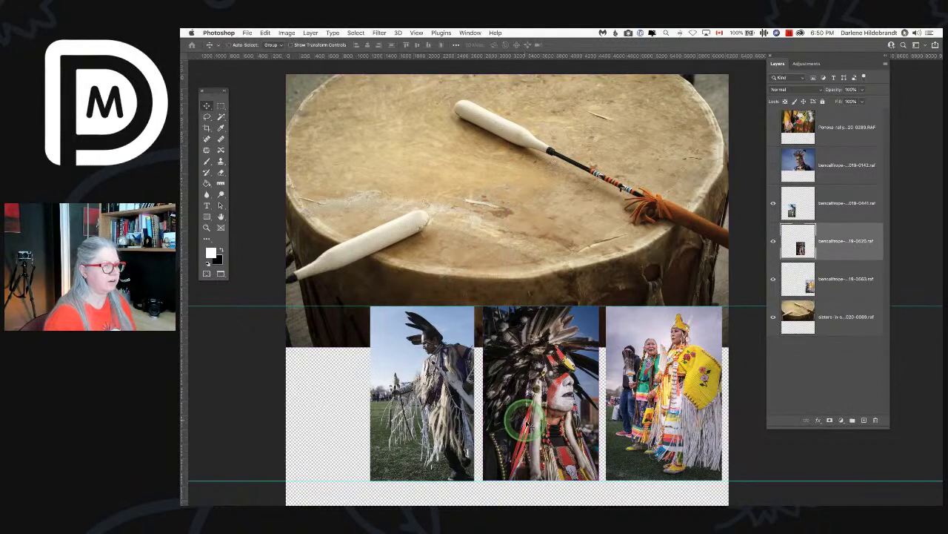
{"action": "mouse_move", "coordinate": [524, 422]}
{"action": "left_mouse_down"}
{"action": "mouse_move", "coordinate": [358, 417]}
{"action": "mouse_move", "coordinate": [543, 423]}
{"action": "mouse_move", "coordinate": [527, 423]}
{"action": "left_mouse_up"}
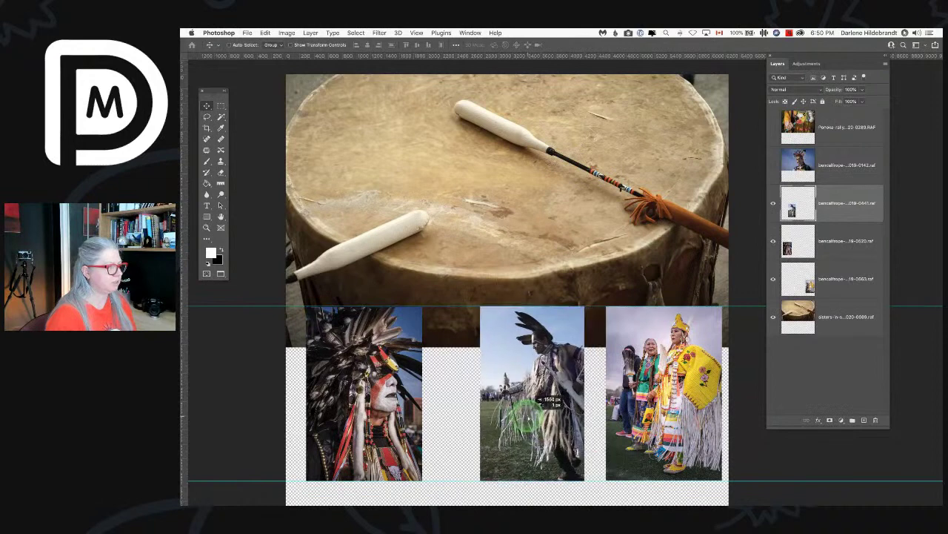
{"action": "left_click", "coordinate": [628, 413]}
{"action": "mouse_move", "coordinate": [656, 418]}
{"action": "left_mouse_down"}
{"action": "mouse_move", "coordinate": [499, 417]}
{"action": "mouse_move", "coordinate": [528, 407]}
{"action": "mouse_move", "coordinate": [654, 411]}
{"action": "left_mouse_up"}
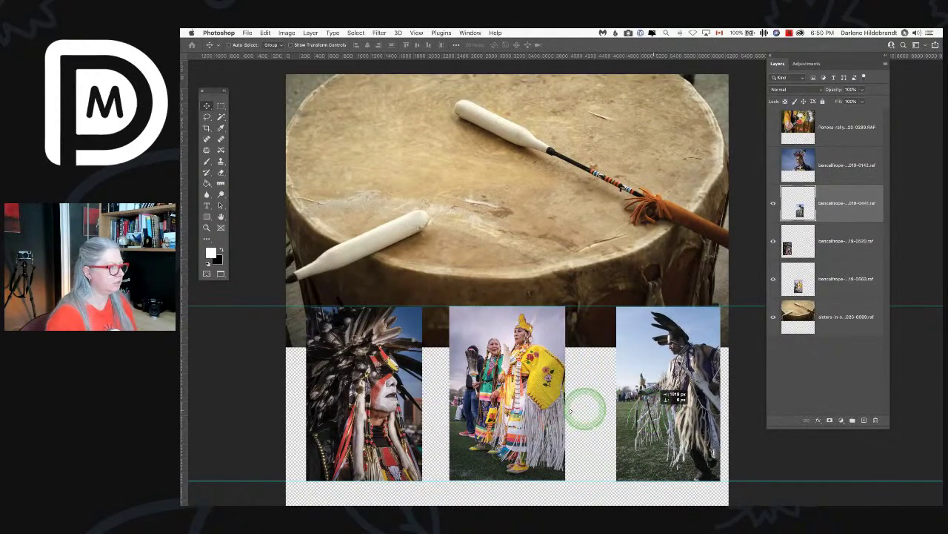
Step: Nudge the headdress portrait to the left edge and shift the women's photo slightly right
{"action": "left_click_drag", "start_coordinate": [361, 398], "coordinate": [351, 392]}
{"action": "left_click_drag", "start_coordinate": [478, 397], "coordinate": [532, 397]}
{"action": "left_click", "coordinate": [478, 398]}
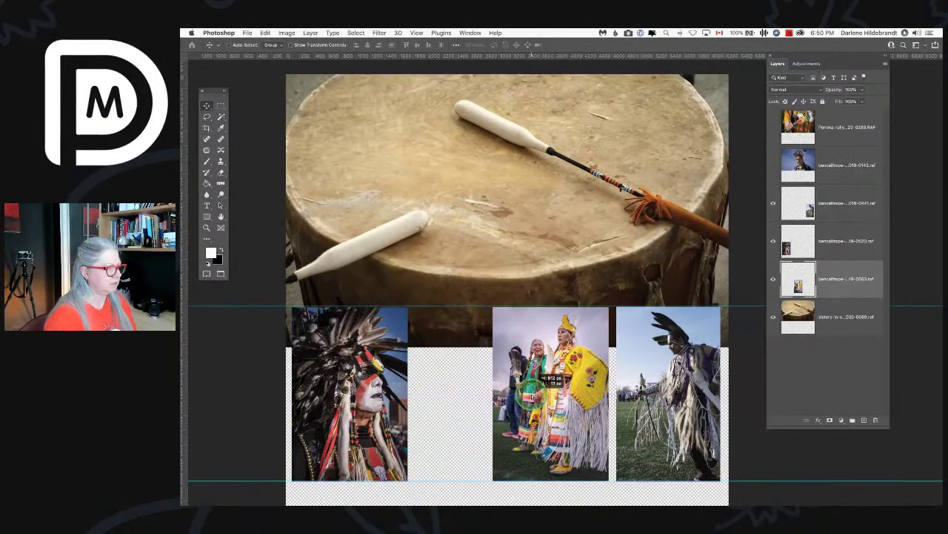
{"action": "left_click_drag", "start_coordinate": [656, 384], "coordinate": [663, 384]}
{"action": "left_click", "coordinate": [350, 374]}
{"action": "left_click_drag", "start_coordinate": [351, 374], "coordinate": [346, 375]}
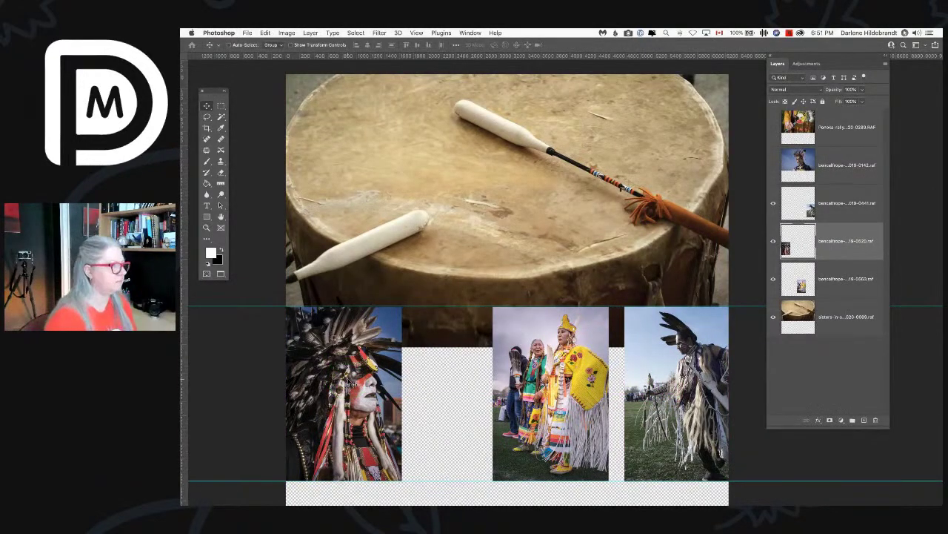
Step: Push the fringed dancer to the right edge, then select all three bottom-row photo layers
{"action": "left_click", "coordinate": [403, 419]}
{"action": "left_click", "coordinate": [665, 381]}
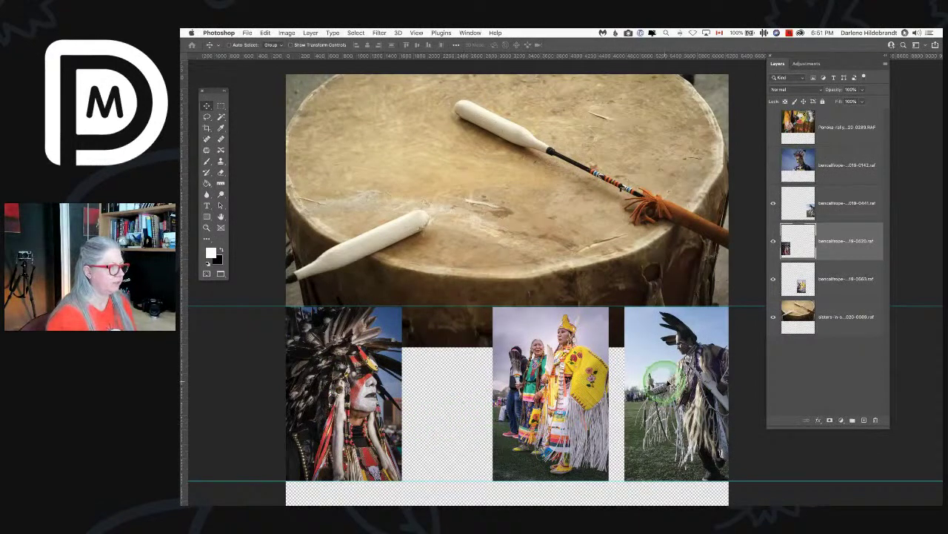
{"action": "mouse_move", "coordinate": [669, 381]}
{"action": "left_mouse_down"}
{"action": "mouse_move", "coordinate": [329, 378]}
{"action": "mouse_move", "coordinate": [680, 373]}
{"action": "mouse_move", "coordinate": [646, 378]}
{"action": "mouse_move", "coordinate": [665, 372]}
{"action": "mouse_move", "coordinate": [674, 384]}
{"action": "mouse_move", "coordinate": [657, 384]}
{"action": "mouse_move", "coordinate": [665, 384]}
{"action": "left_mouse_up"}
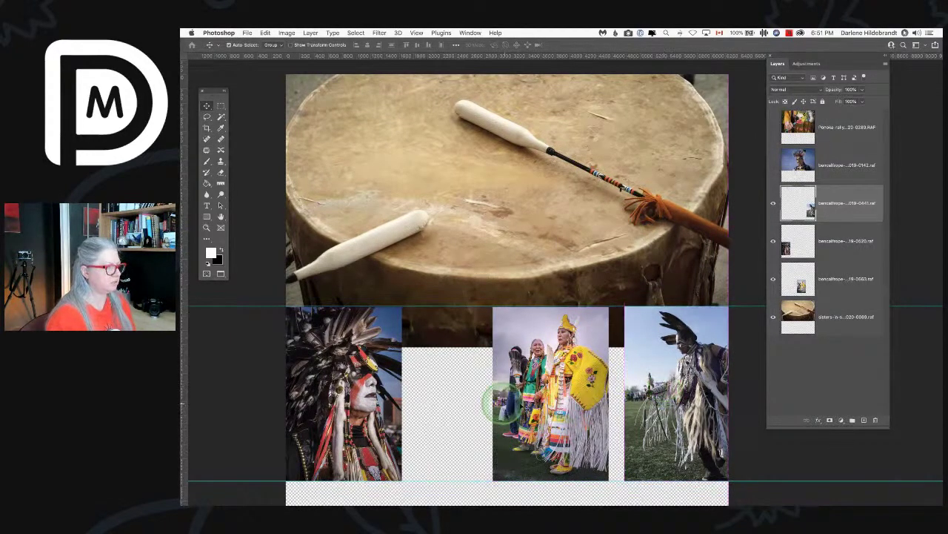
{"action": "left_click_drag", "start_coordinate": [552, 398], "coordinate": [560, 400]}
{"action": "left_click", "coordinate": [859, 237]}
{"action": "left_click", "coordinate": [831, 213], "text": "shift"}
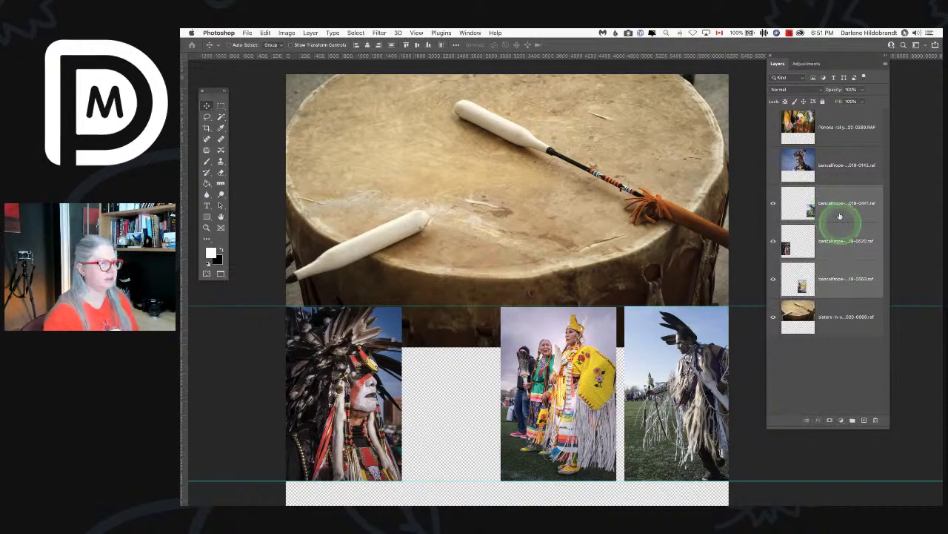
Step: Apply the Move tool's align and distribute buttons to the three selected bottom-row photos
{"action": "left_click", "coordinate": [406, 46]}
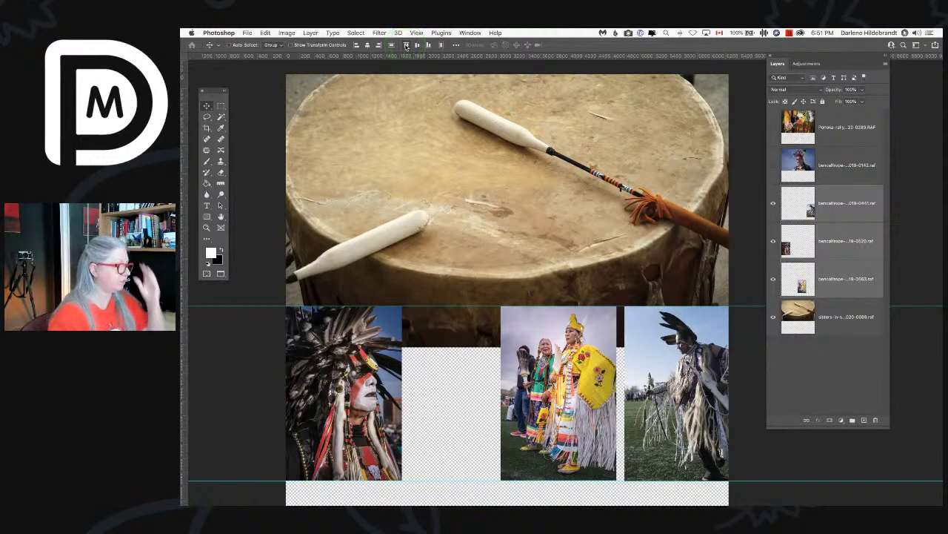
{"action": "left_click", "coordinate": [427, 46]}
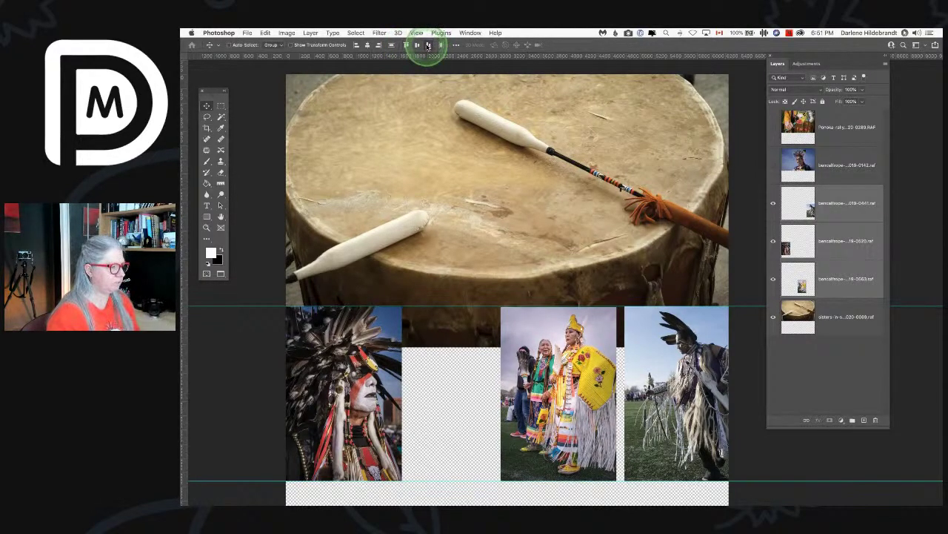
{"action": "left_click", "coordinate": [398, 46]}
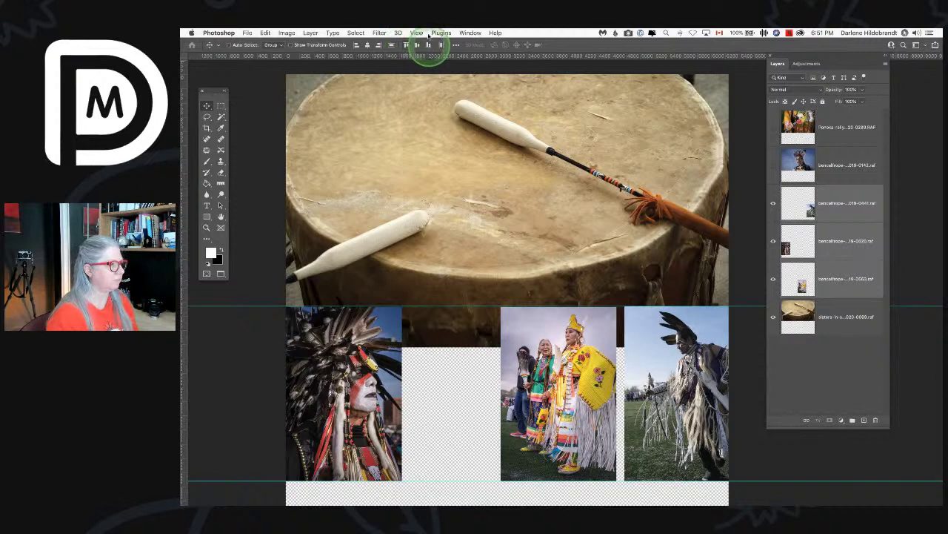
{"action": "left_click", "coordinate": [406, 46]}
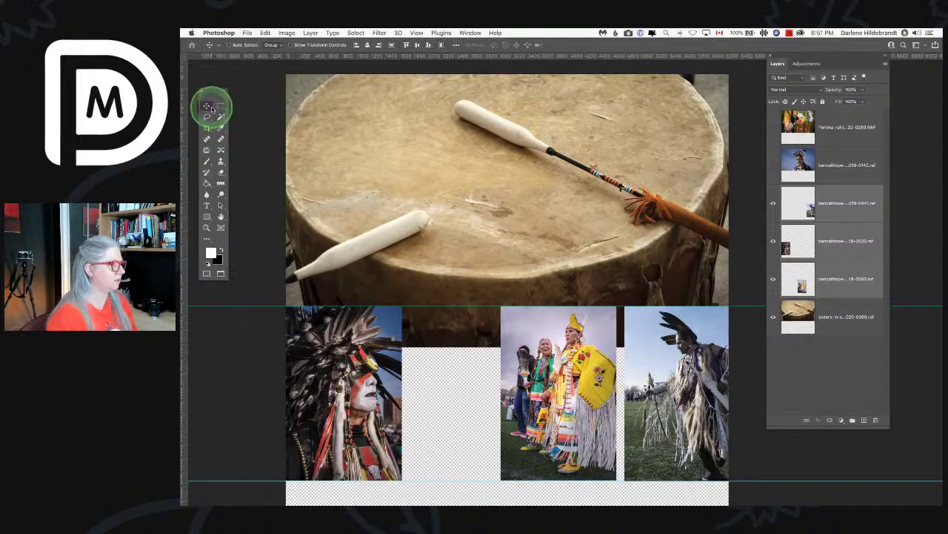
{"action": "left_click", "coordinate": [428, 46]}
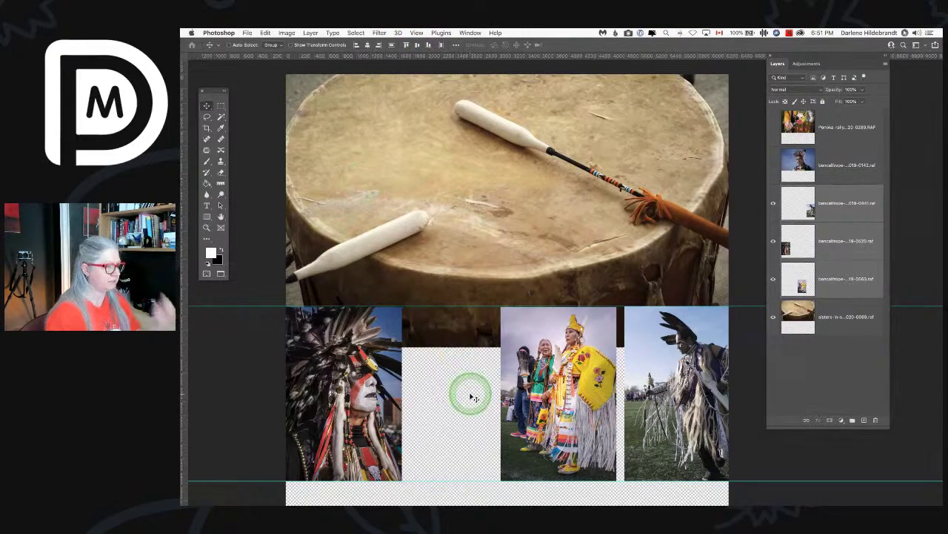
Step: Enlarge the women's group photo slightly with Free Transform
{"action": "scroll", "coordinate": [475, 398], "scroll_direction": "up", "scroll_amount": 5}
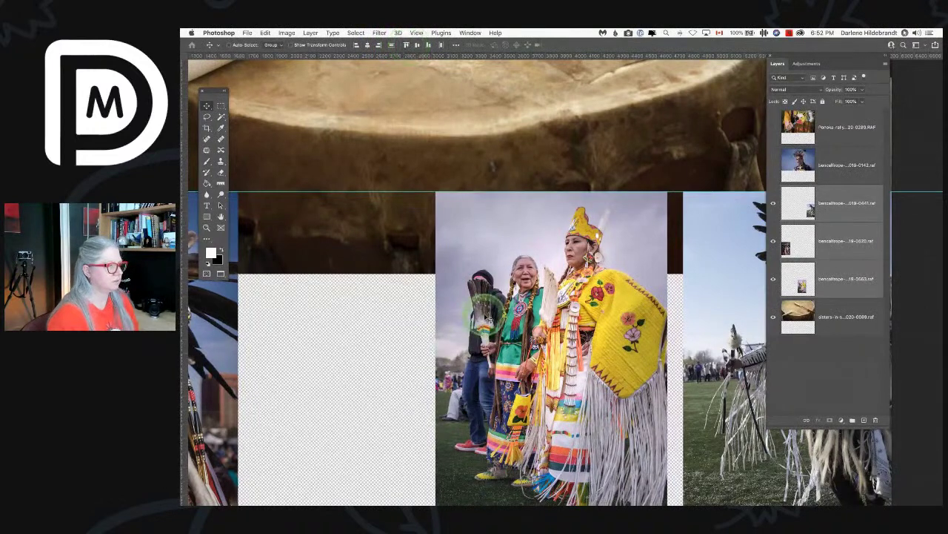
{"action": "scroll", "coordinate": [485, 315], "scroll_direction": "down", "scroll_amount": 5}
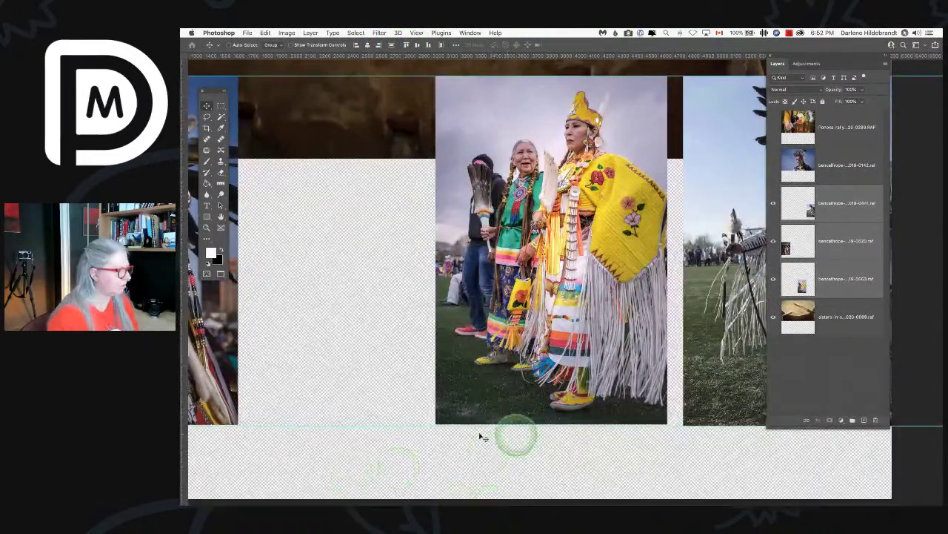
{"action": "left_click", "coordinate": [852, 278]}
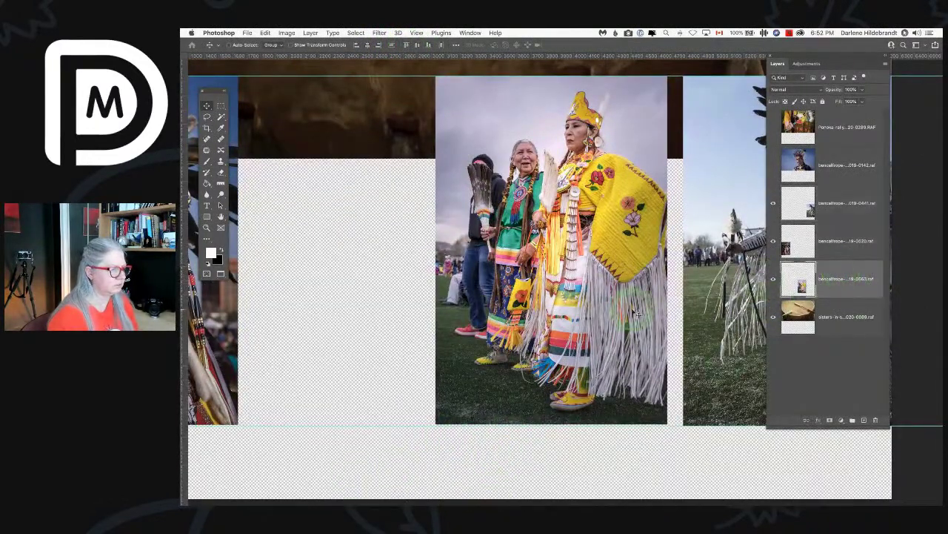
{"action": "key", "text": "super+t"}
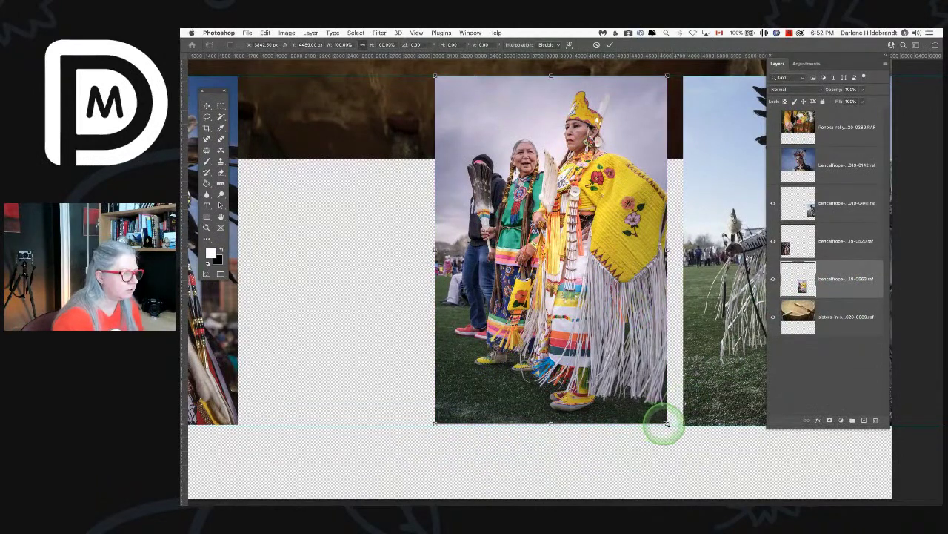
{"action": "left_click_drag", "start_coordinate": [667, 423], "coordinate": [667, 425]}
{"action": "key", "text": "Return"}
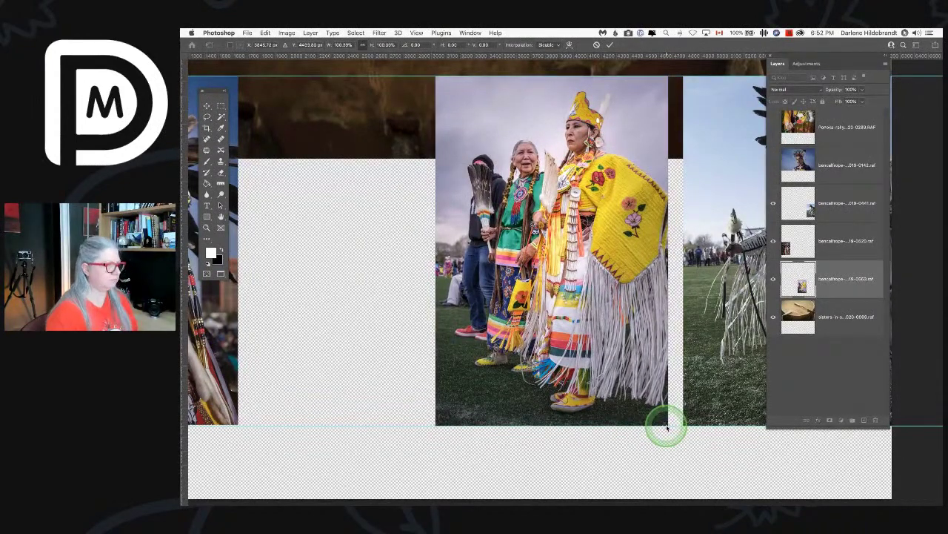
Step: Fit the collage in view and move the headdress portrait slightly further left
{"action": "key", "text": "super+0"}
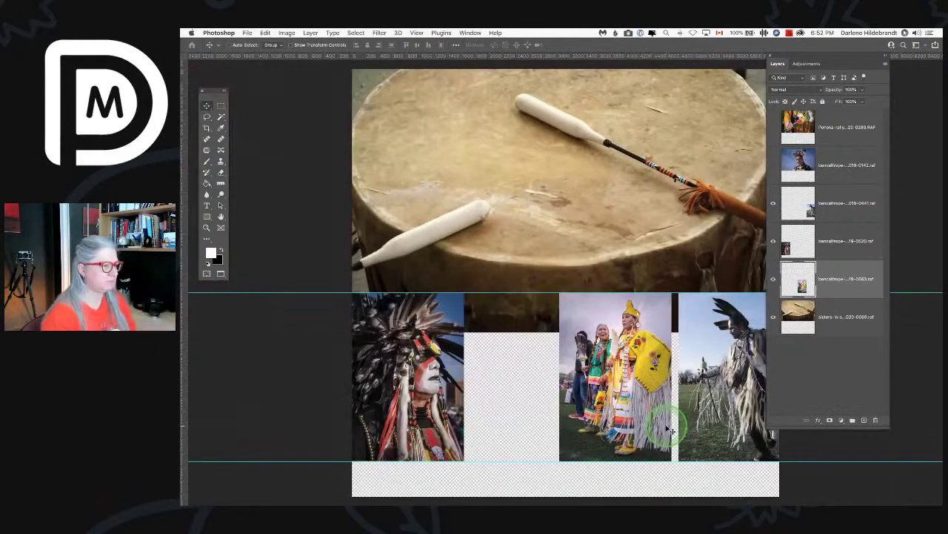
{"action": "scroll", "coordinate": [670, 429], "scroll_direction": "right", "scroll_amount": 2}
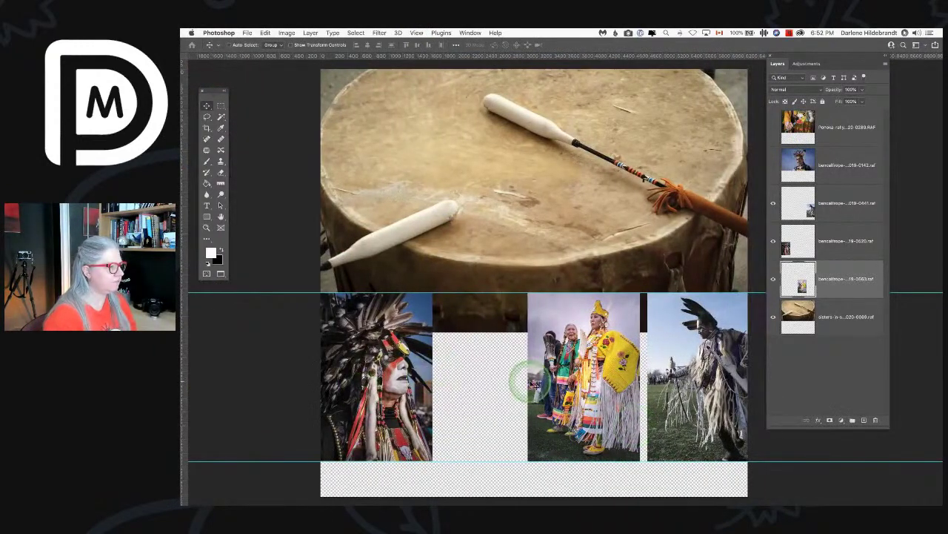
{"action": "left_click", "coordinate": [837, 233]}
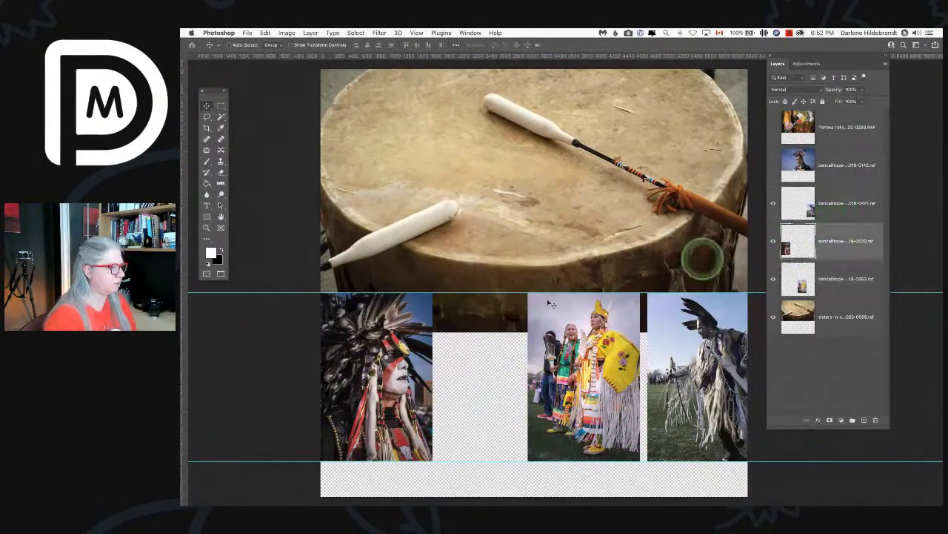
{"action": "left_click_drag", "start_coordinate": [388, 365], "coordinate": [376, 365]}
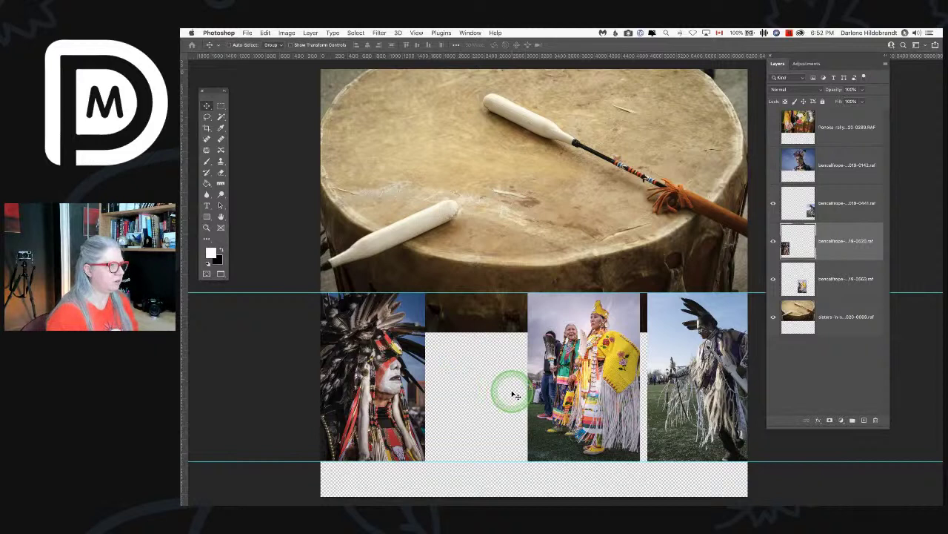
{"action": "scroll", "coordinate": [515, 395], "scroll_direction": "up", "scroll_amount": 2}
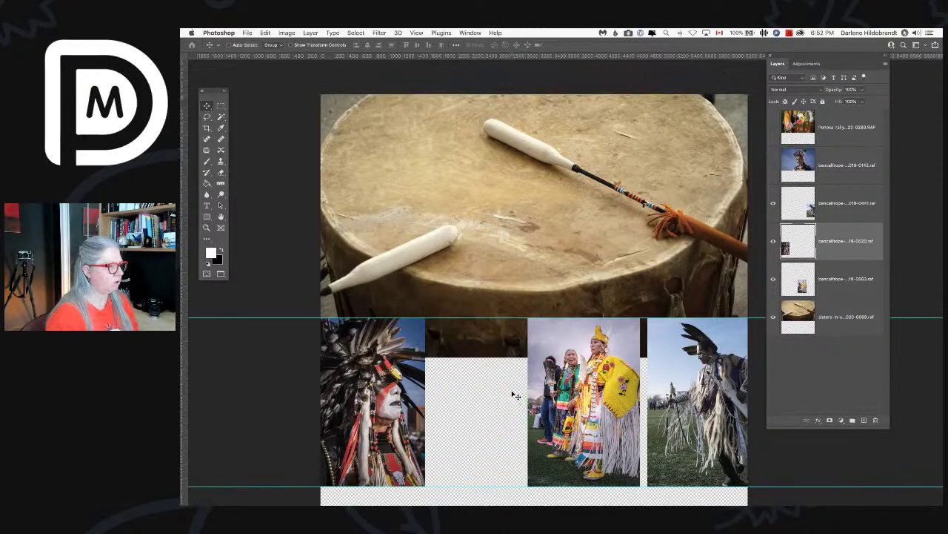
{"action": "scroll", "coordinate": [515, 395], "scroll_direction": "right", "scroll_amount": 2}
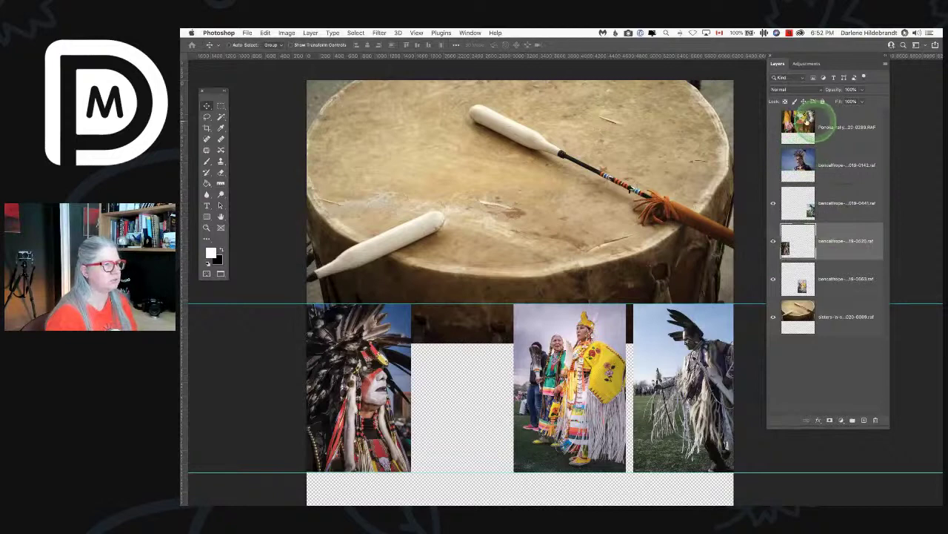
Step: Show the beaded-rattle photo, scale it down and place it at the drum's top right
{"action": "left_click", "coordinate": [775, 128]}
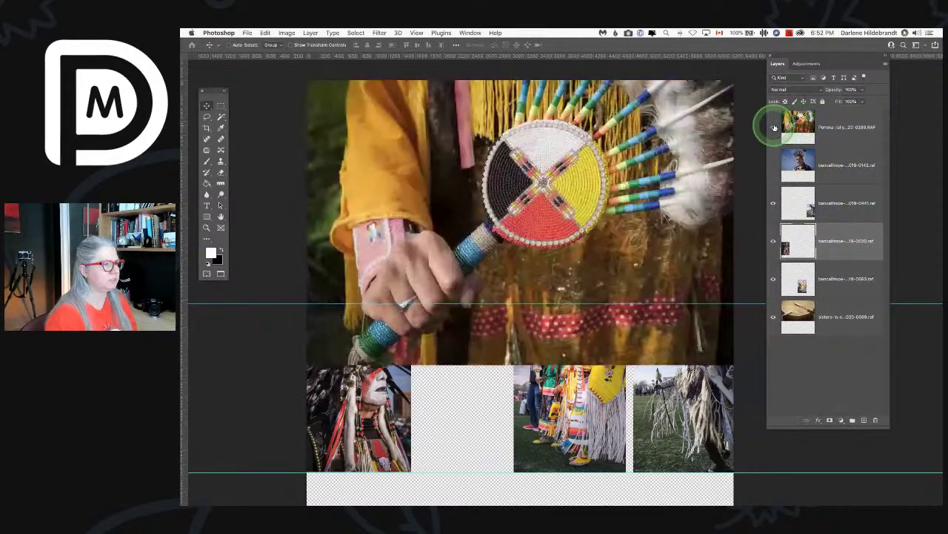
{"action": "left_click", "coordinate": [825, 126]}
{"action": "key", "text": "super+t"}
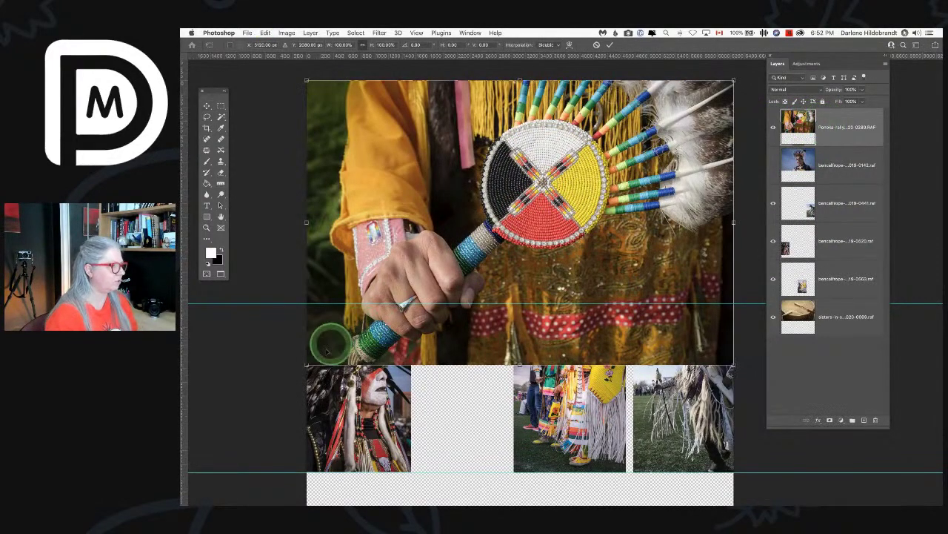
{"action": "left_click_drag", "start_coordinate": [306, 363], "coordinate": [581, 196]}
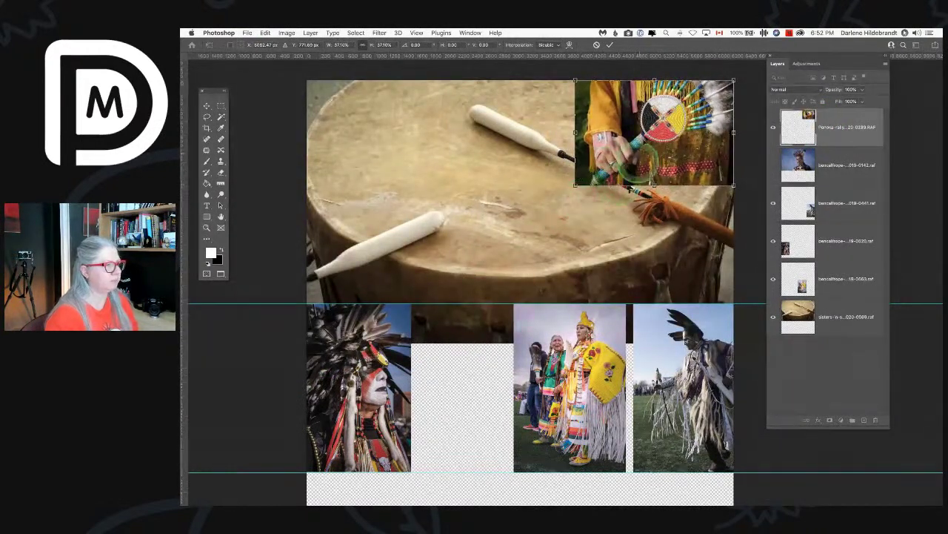
{"action": "left_click_drag", "start_coordinate": [650, 117], "coordinate": [641, 129]}
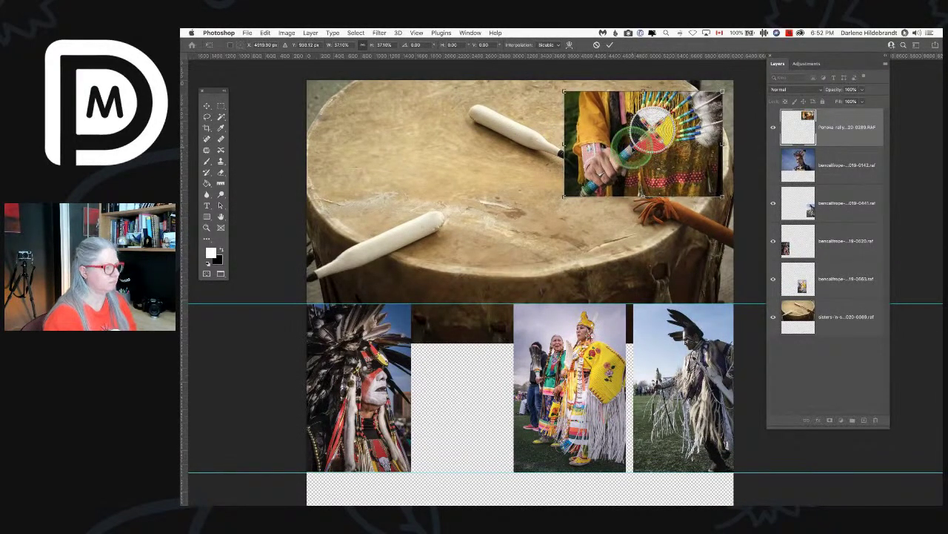
{"action": "key", "text": "Return"}
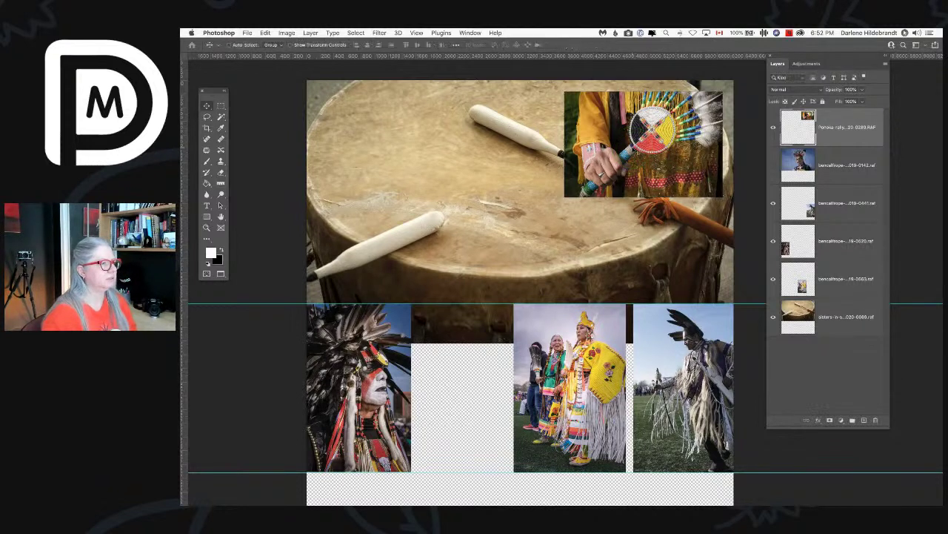
Step: Show the blue-sky dancer portrait, scale it down and move it below the rattle photo
{"action": "left_click", "coordinate": [773, 164]}
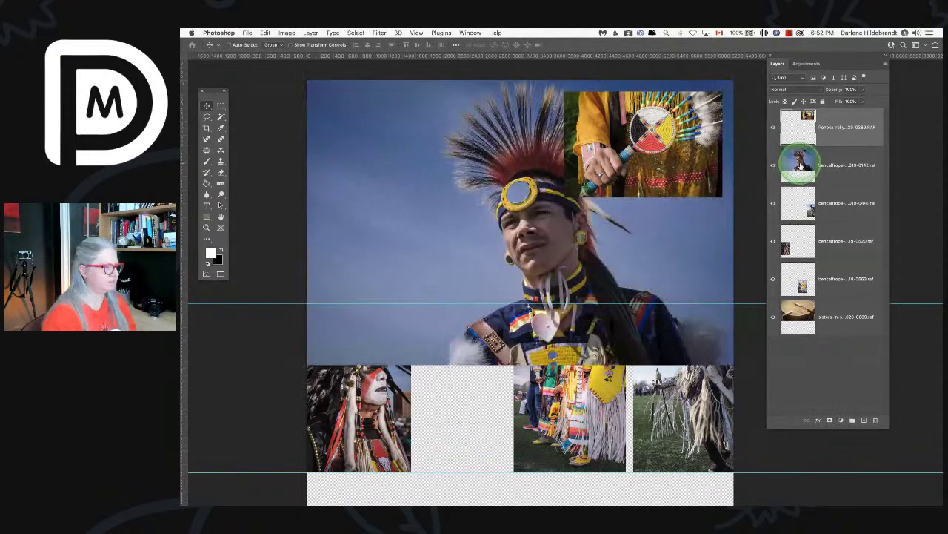
{"action": "key", "text": "super+t"}
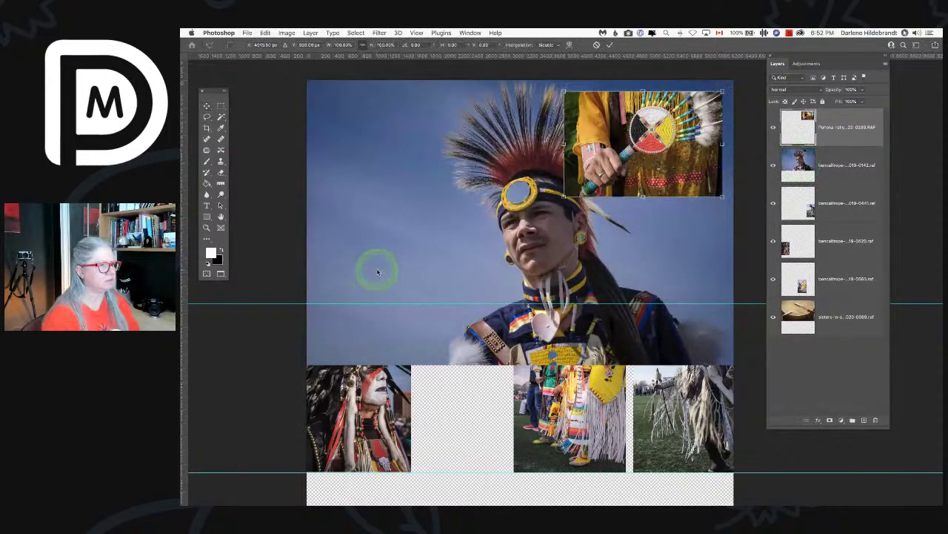
{"action": "left_click", "coordinate": [818, 156]}
{"action": "key", "text": "super+t"}
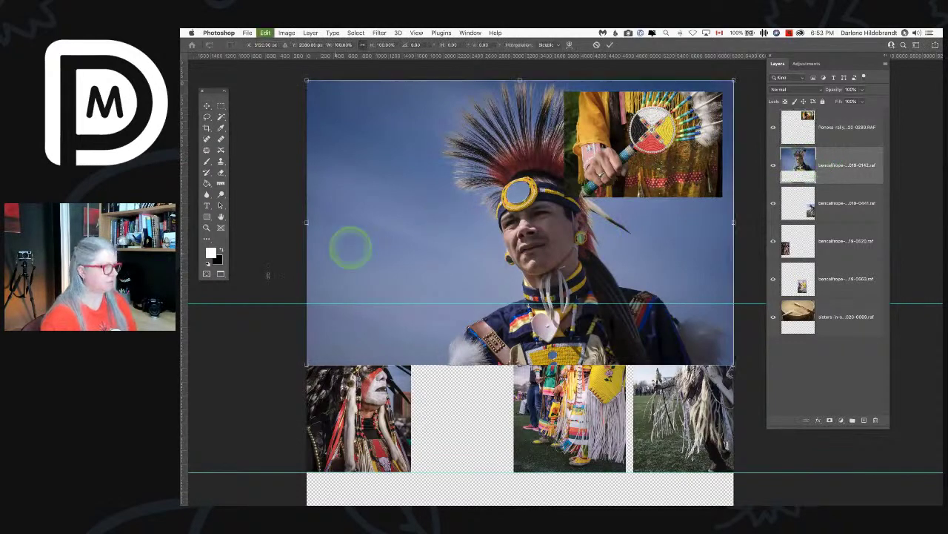
{"action": "left_click_drag", "start_coordinate": [306, 365], "coordinate": [573, 205]}
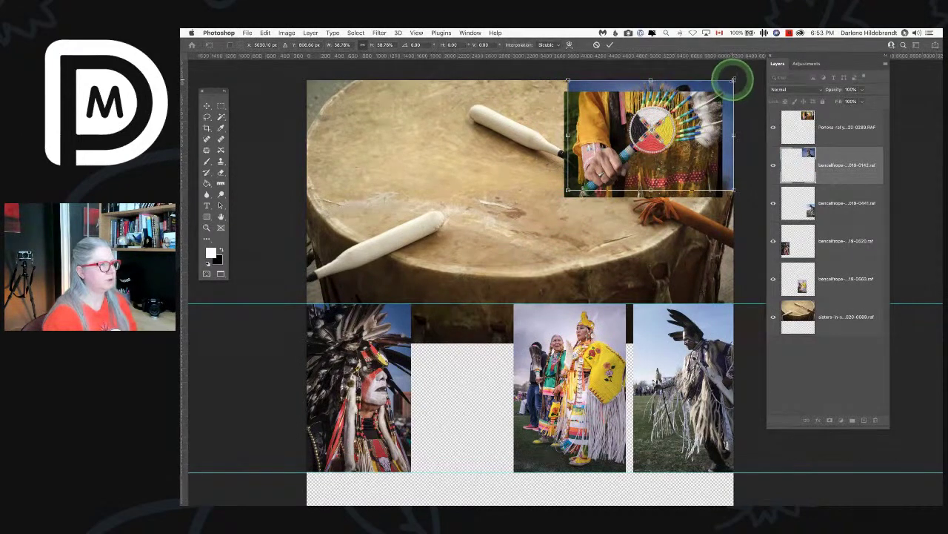
{"action": "left_click_drag", "start_coordinate": [733, 79], "coordinate": [724, 88]}
{"action": "left_click_drag", "start_coordinate": [665, 120], "coordinate": [669, 126]}
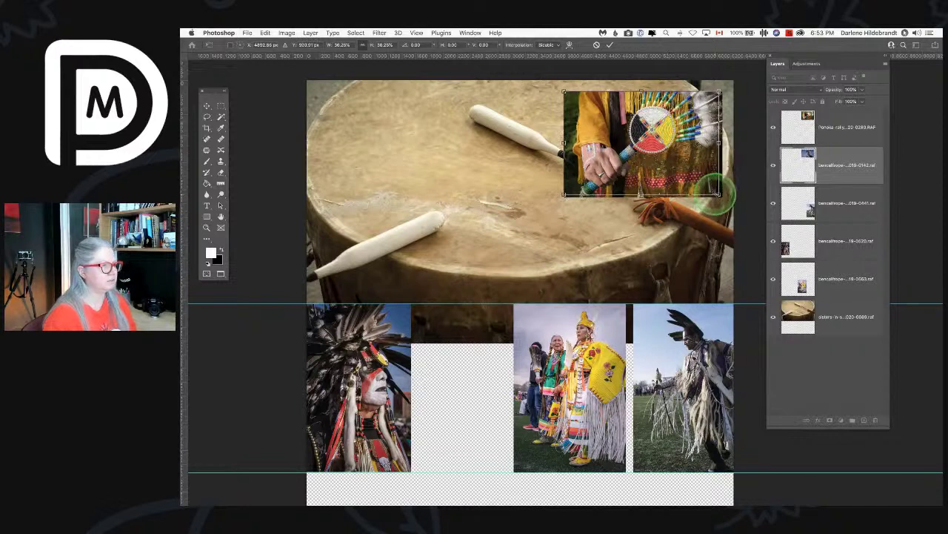
{"action": "left_click_drag", "start_coordinate": [716, 194], "coordinate": [719, 195]}
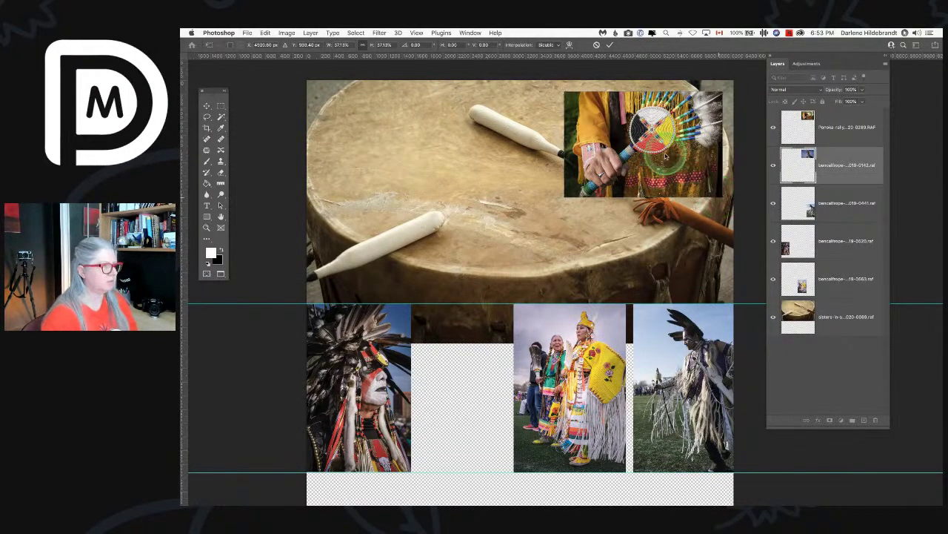
{"action": "key", "text": "Return"}
{"action": "left_click_drag", "start_coordinate": [666, 161], "coordinate": [667, 248]}
Step: Raise the rattle photo, then scale the rattle and portrait photos down together
{"action": "left_click", "coordinate": [824, 127]}
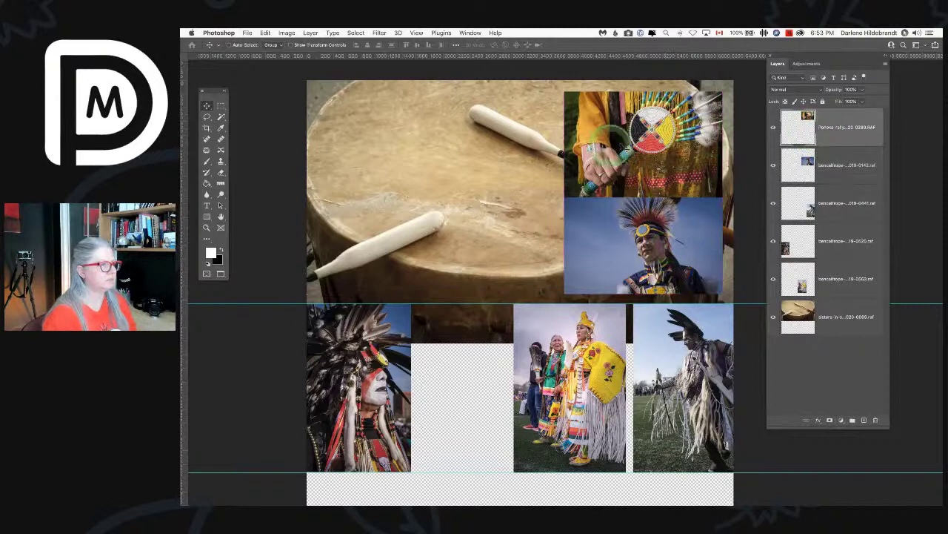
{"action": "left_click_drag", "start_coordinate": [619, 145], "coordinate": [625, 137]}
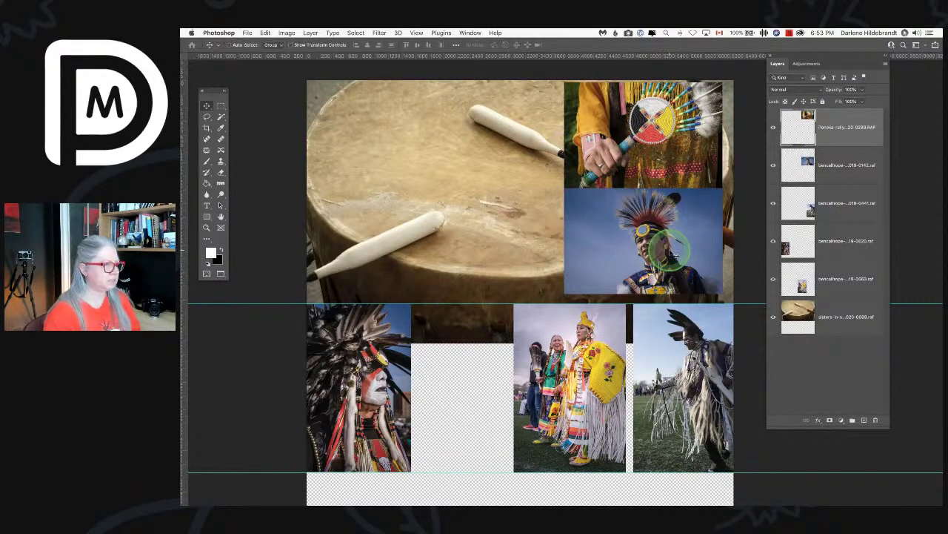
{"action": "left_click", "coordinate": [836, 164]}
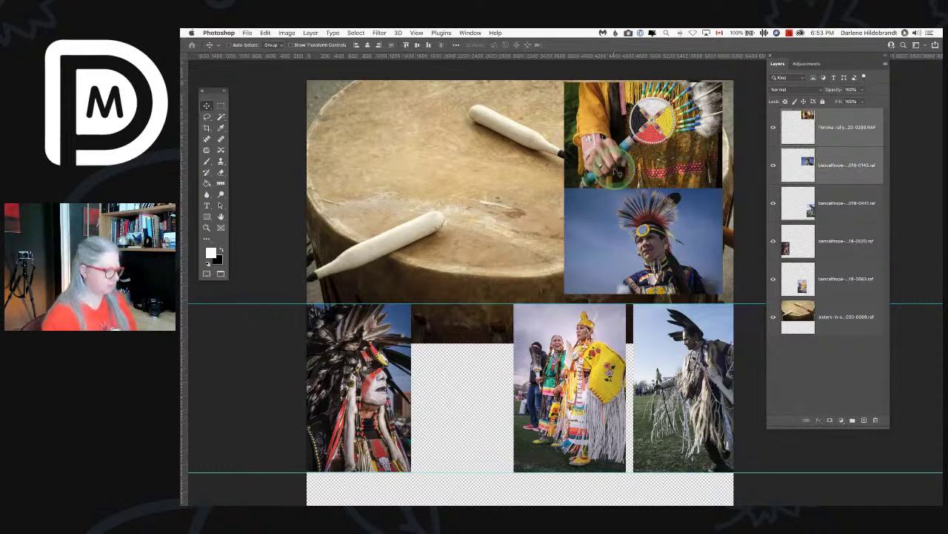
{"action": "key", "text": "ctrl+t"}
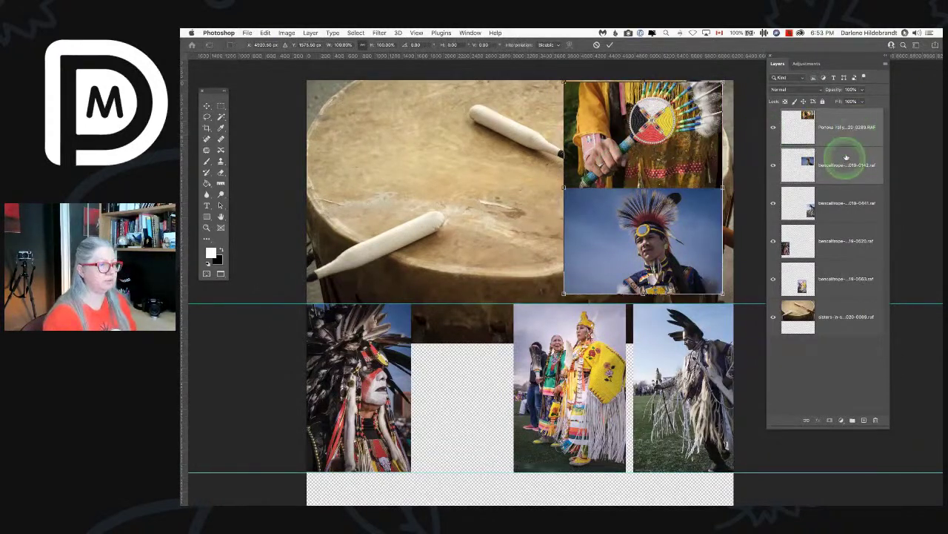
{"action": "left_click", "coordinate": [561, 293]}
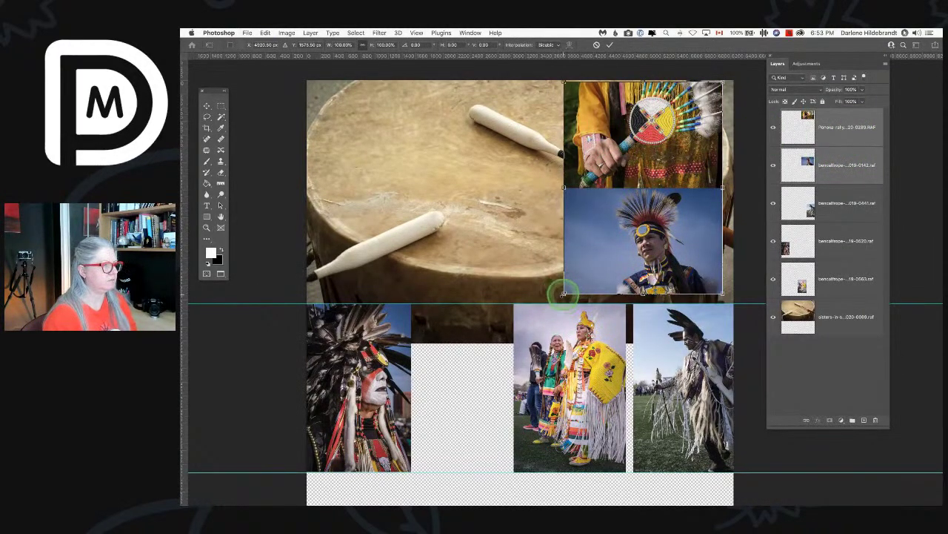
{"action": "left_click_drag", "start_coordinate": [563, 294], "coordinate": [597, 272]}
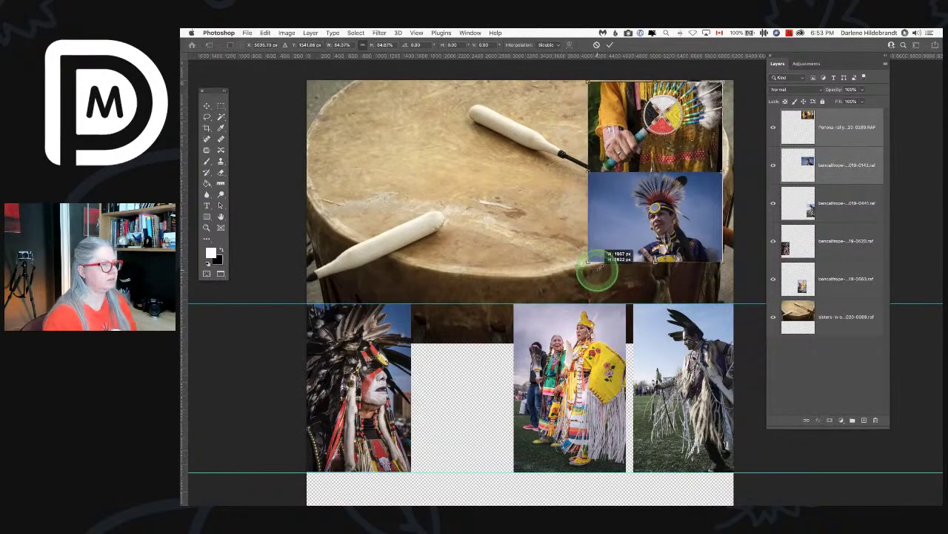
{"action": "left_click_drag", "start_coordinate": [678, 164], "coordinate": [674, 181]}
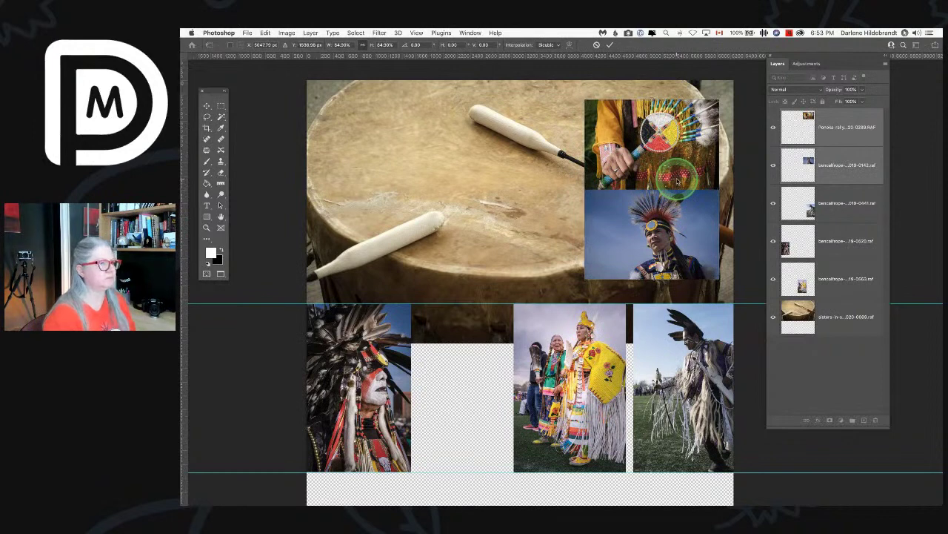
{"action": "double_click", "coordinate": [676, 179]}
Step: Nudge the rattle photo up and the dancer portrait down a few pixels to align them
{"action": "left_click", "coordinate": [838, 137]}
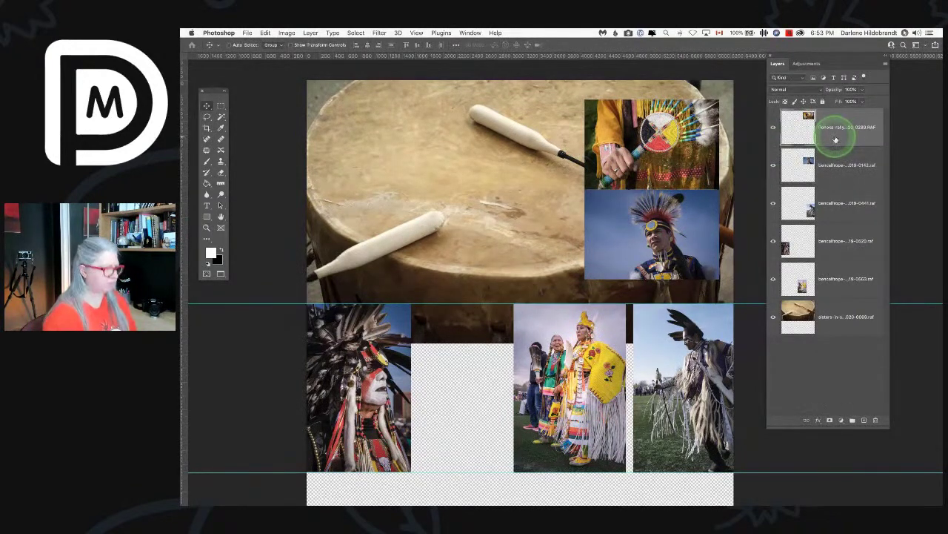
{"action": "key", "text": "Up"}
{"action": "key", "text": "Up"}
{"action": "key", "text": "Up"}
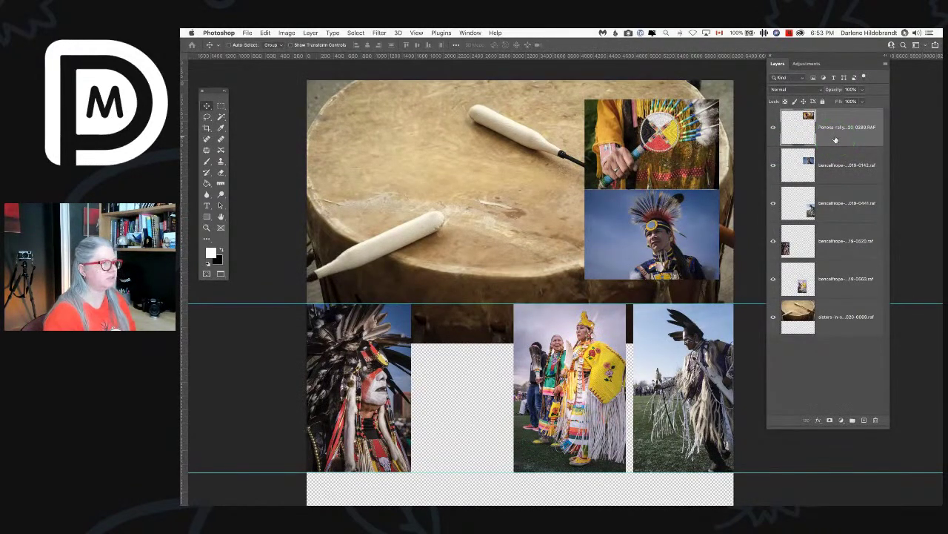
{"action": "key", "text": "Up"}
{"action": "key", "text": "Up"}
{"action": "key", "text": "Up"}
{"action": "key", "text": "Up"}
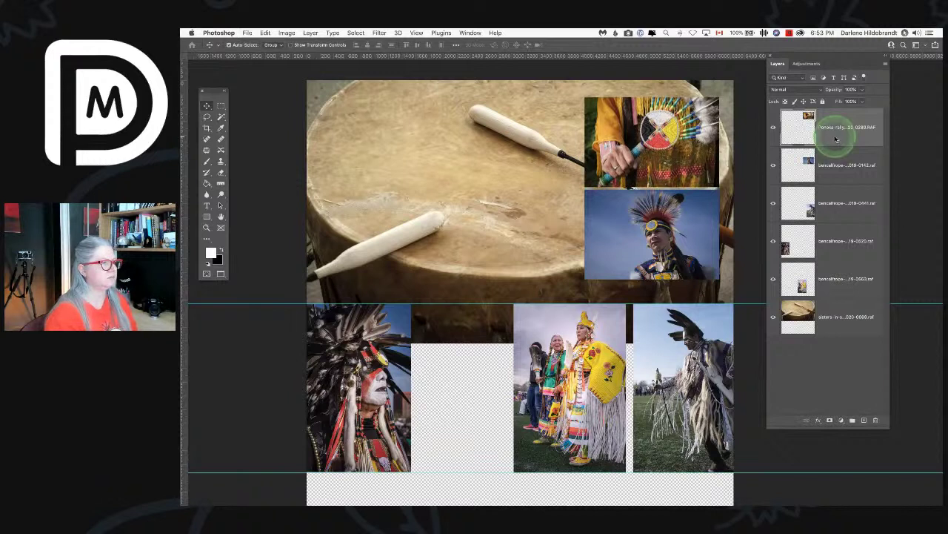
{"action": "left_click", "coordinate": [831, 174]}
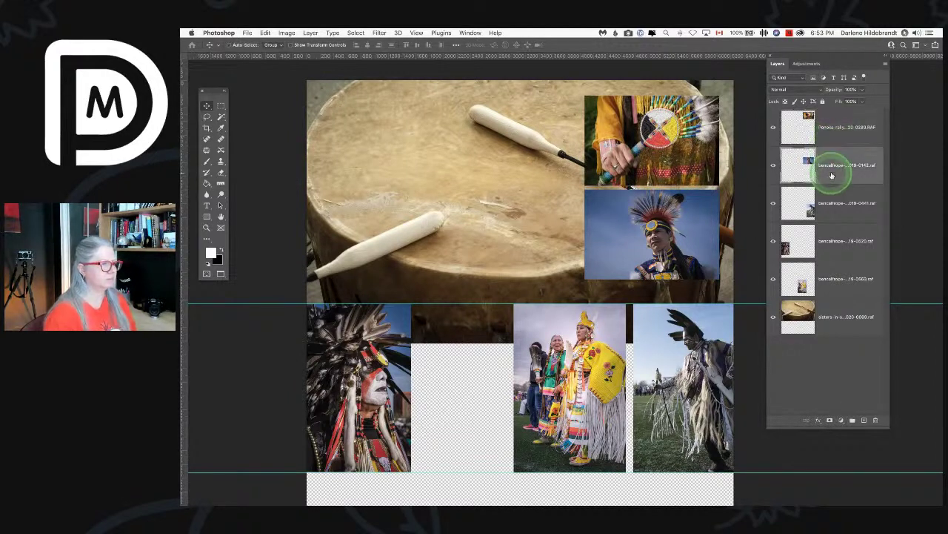
{"action": "key", "text": "Down"}
{"action": "key", "text": "Down"}
{"action": "key", "text": "Down"}
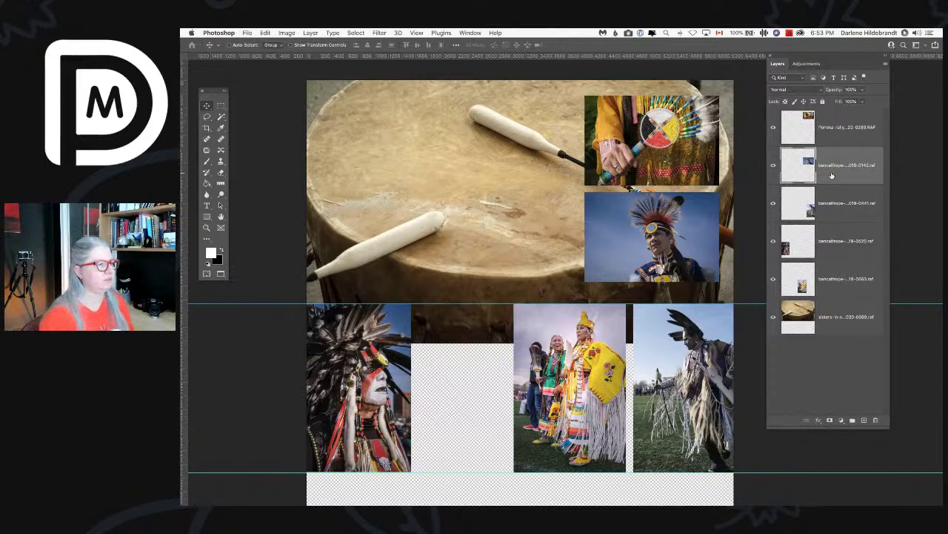
{"action": "left_click", "coordinate": [833, 173]}
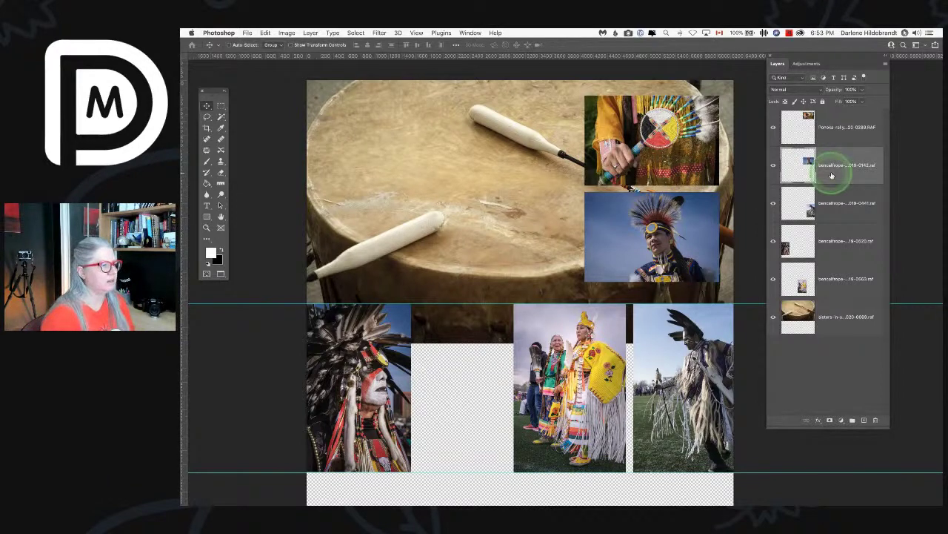
{"action": "left_click", "coordinate": [615, 195]}
{"action": "scroll", "coordinate": [616, 196], "scroll_direction": "right", "scroll_amount": 2}
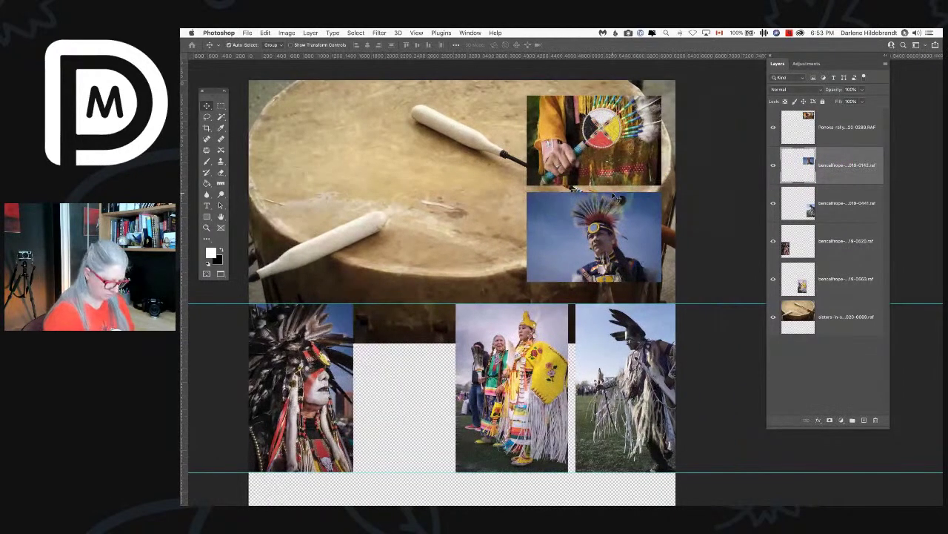
{"action": "key", "text": "super+equal"}
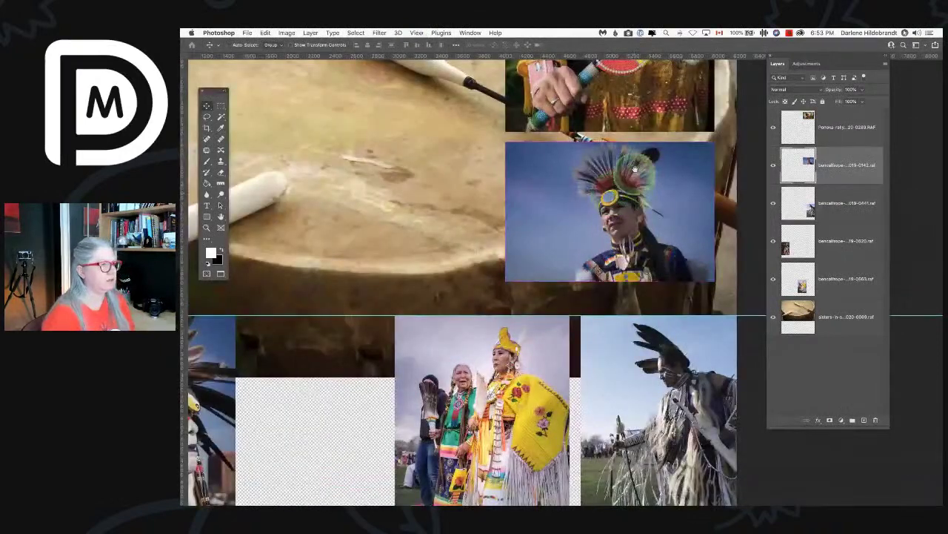
{"action": "scroll", "coordinate": [609, 237], "scroll_direction": "up", "scroll_amount": 5}
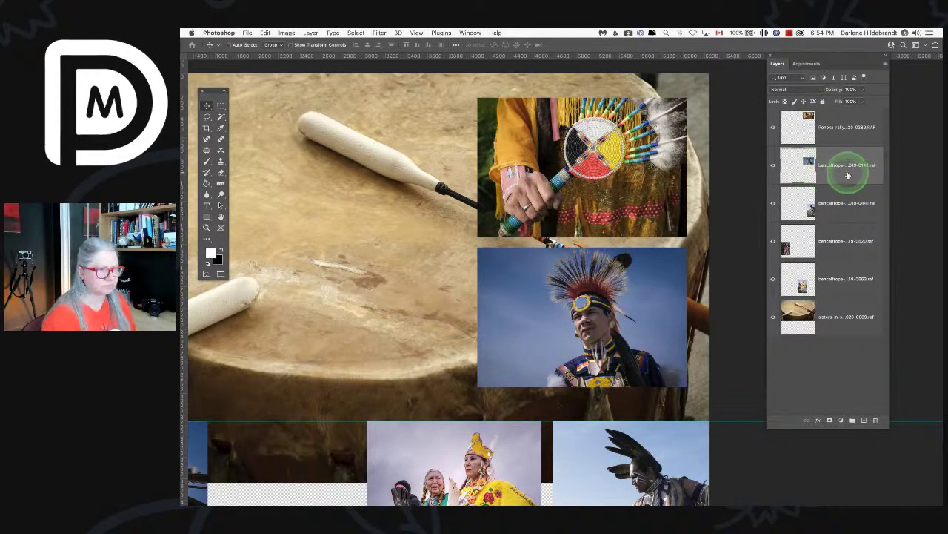
{"action": "right_click", "coordinate": [848, 174]}
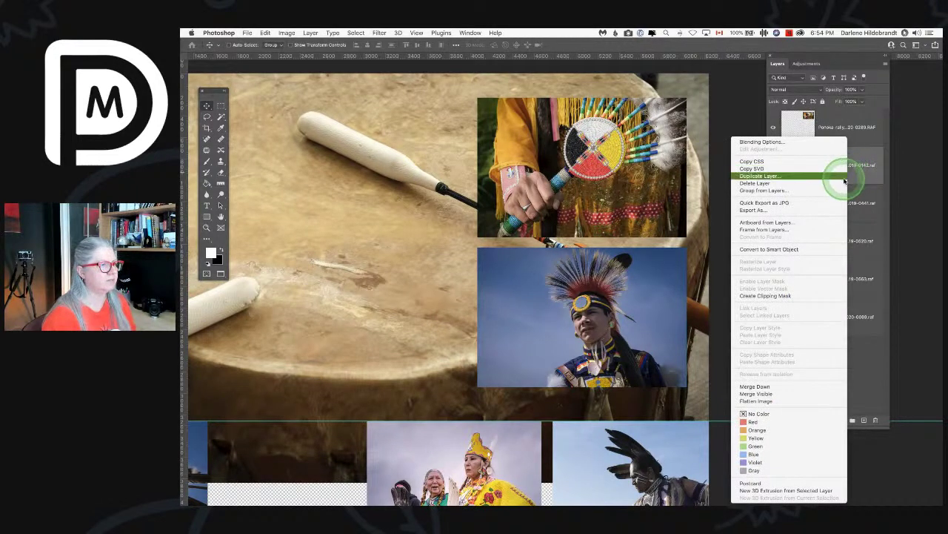
{"action": "left_click", "coordinate": [854, 182]}
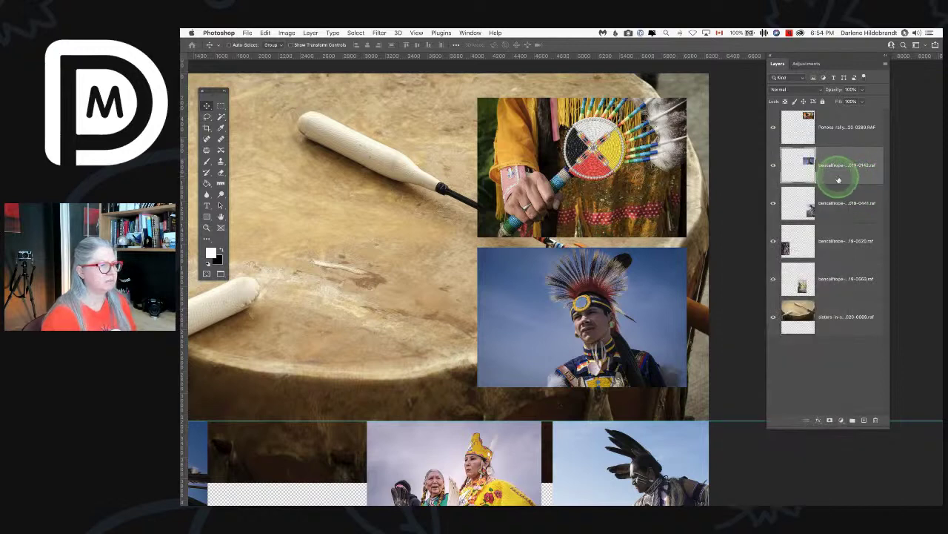
{"action": "double_click", "coordinate": [847, 177]}
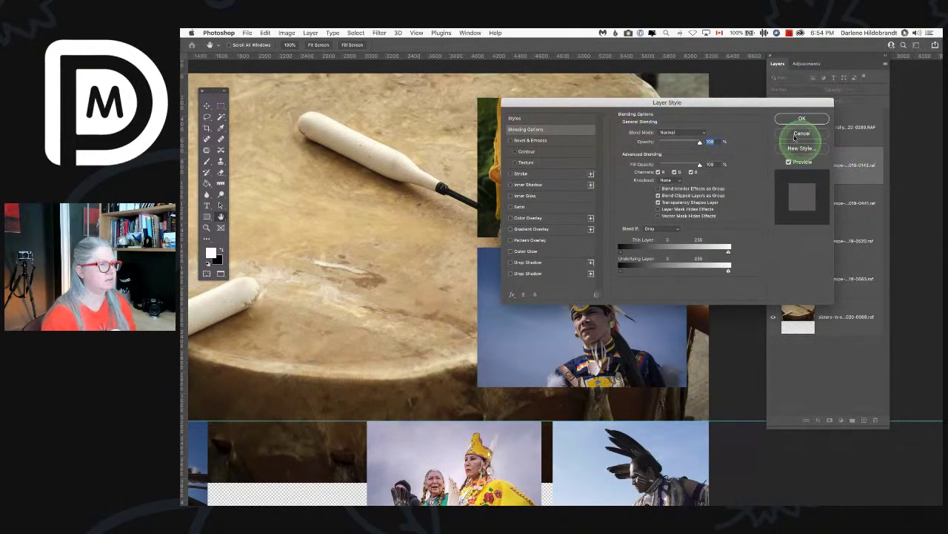
{"action": "left_click", "coordinate": [799, 135]}
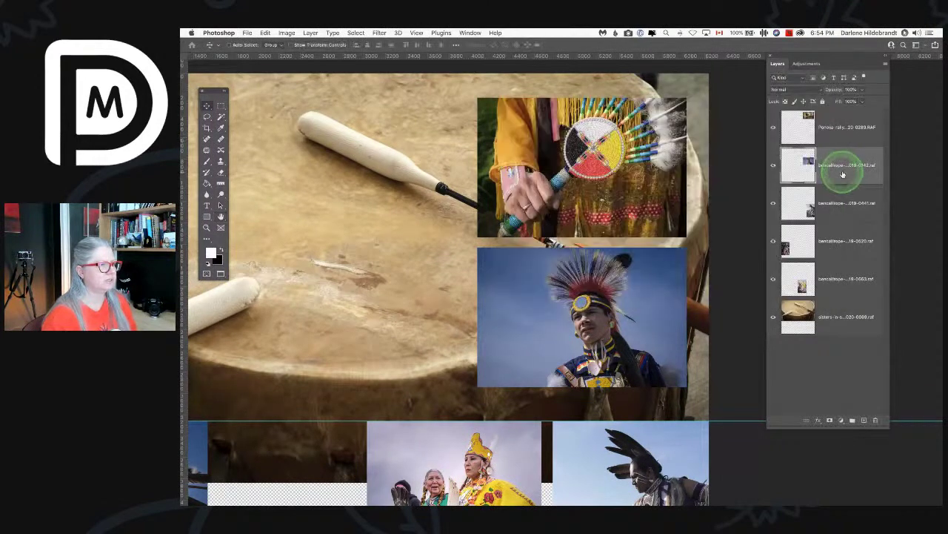
{"action": "left_click", "coordinate": [332, 33]}
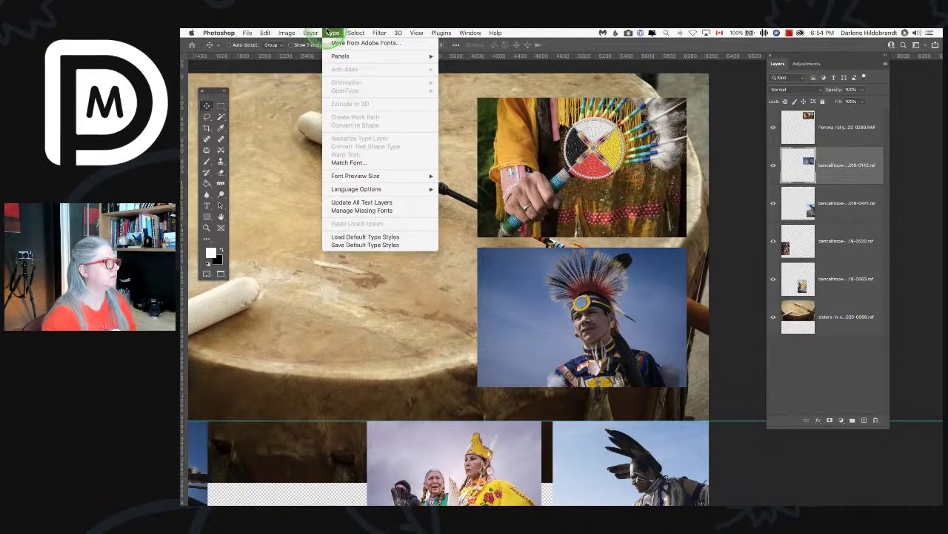
{"action": "left_click", "coordinate": [363, 32]}
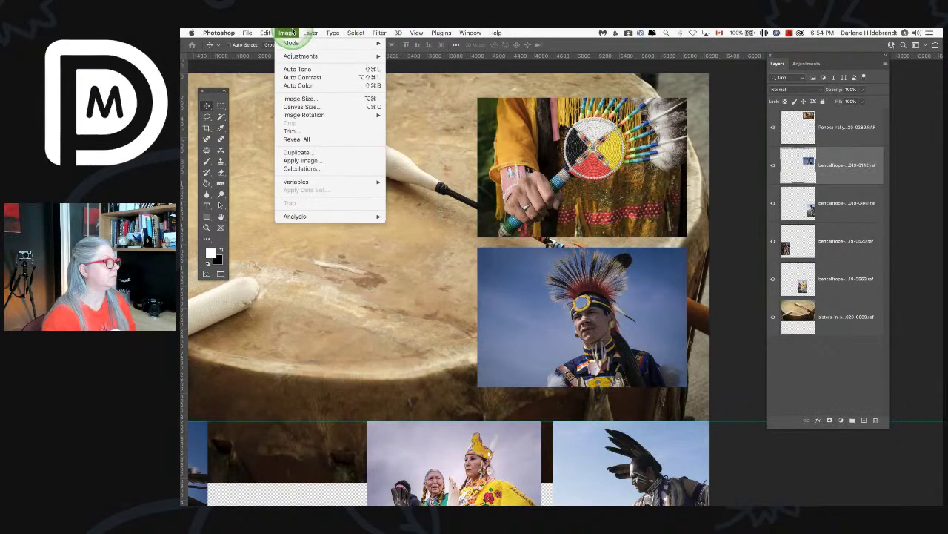
{"action": "left_click", "coordinate": [872, 159]}
{"action": "left_click", "coordinate": [844, 178]}
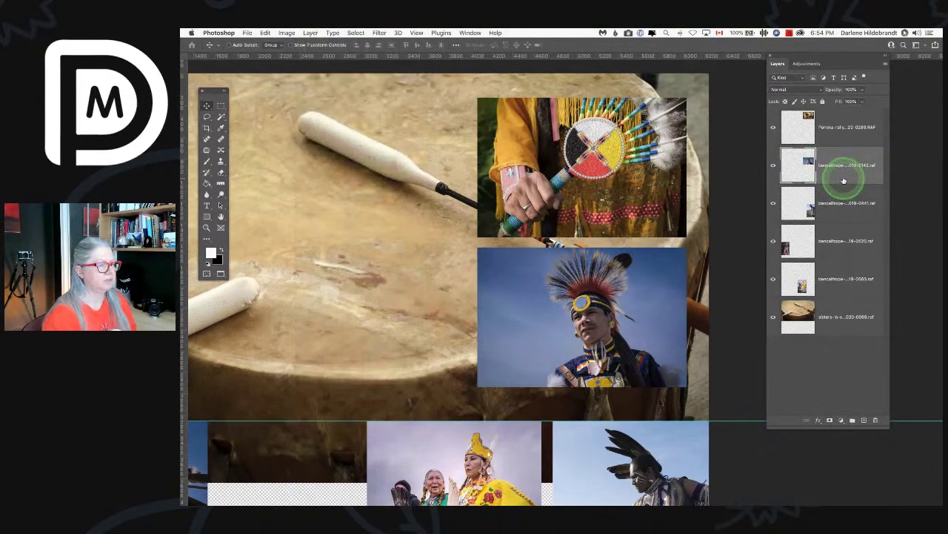
Step: Add a drop shadow to the portrait and adjust its angle, distance and size
{"action": "double_click", "coordinate": [840, 174]}
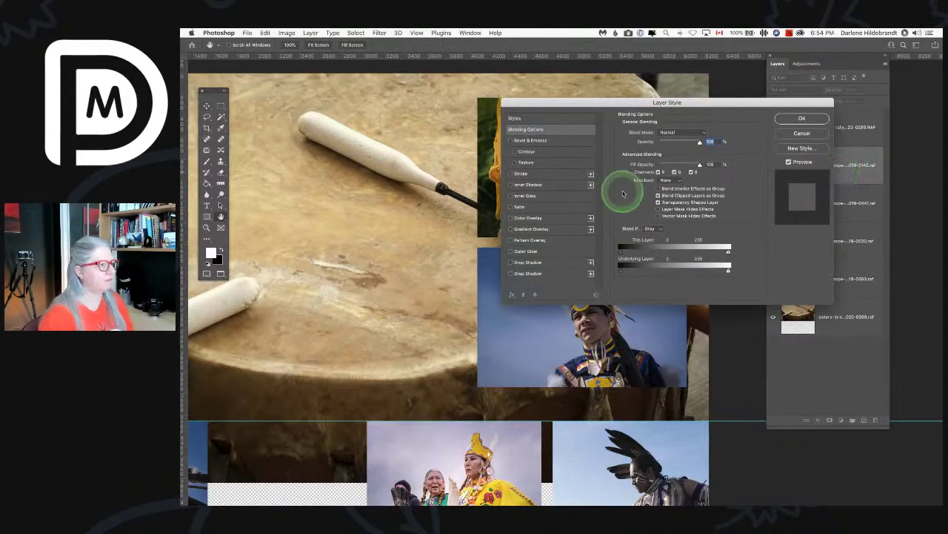
{"action": "left_click", "coordinate": [702, 104]}
{"action": "left_click_drag", "start_coordinate": [702, 104], "coordinate": [748, 58]}
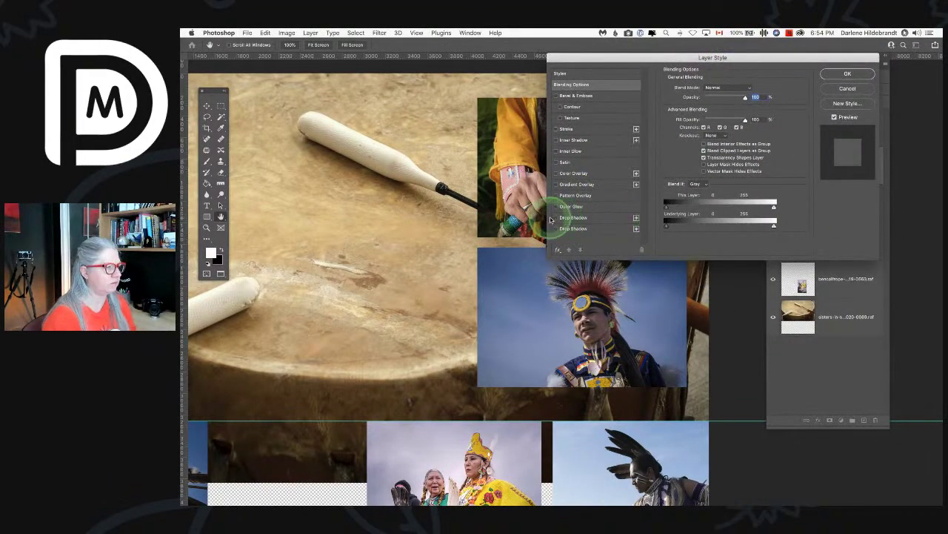
{"action": "left_click", "coordinate": [592, 218]}
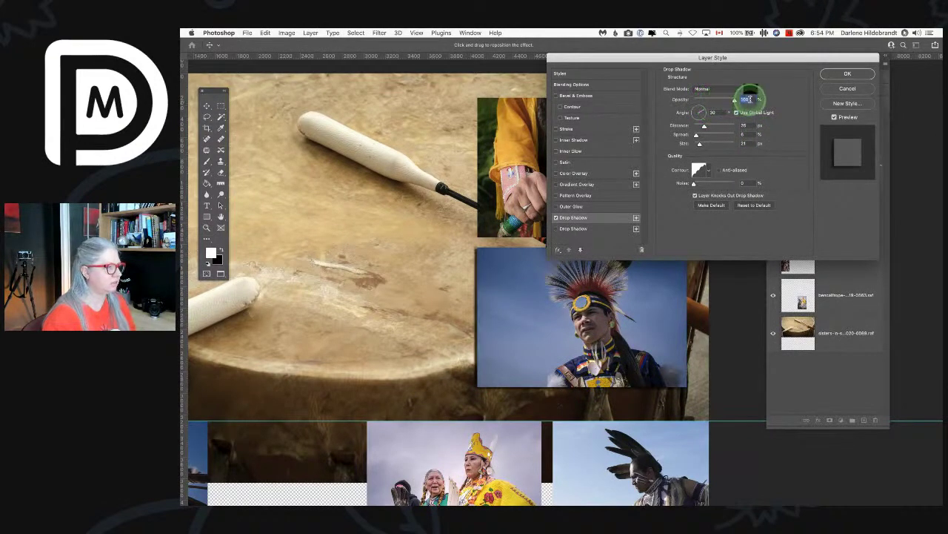
{"action": "mouse_move", "coordinate": [696, 135]}
{"action": "left_mouse_down"}
{"action": "mouse_move", "coordinate": [721, 135]}
{"action": "mouse_move", "coordinate": [703, 135]}
{"action": "mouse_move", "coordinate": [699, 143]}
{"action": "mouse_move", "coordinate": [711, 143]}
{"action": "left_mouse_up"}
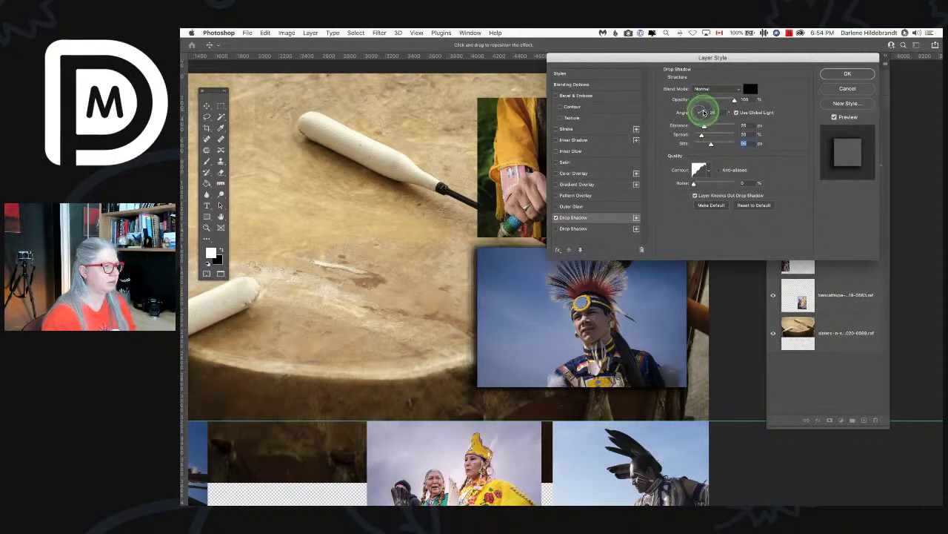
{"action": "left_click_drag", "start_coordinate": [705, 117], "coordinate": [704, 140]}
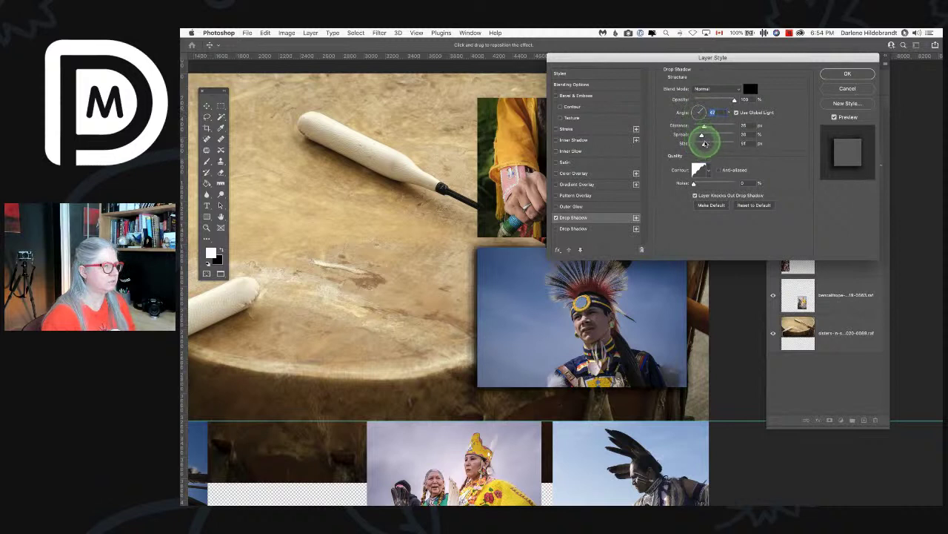
{"action": "left_click", "coordinate": [567, 296]}
{"action": "left_click", "coordinate": [476, 350]}
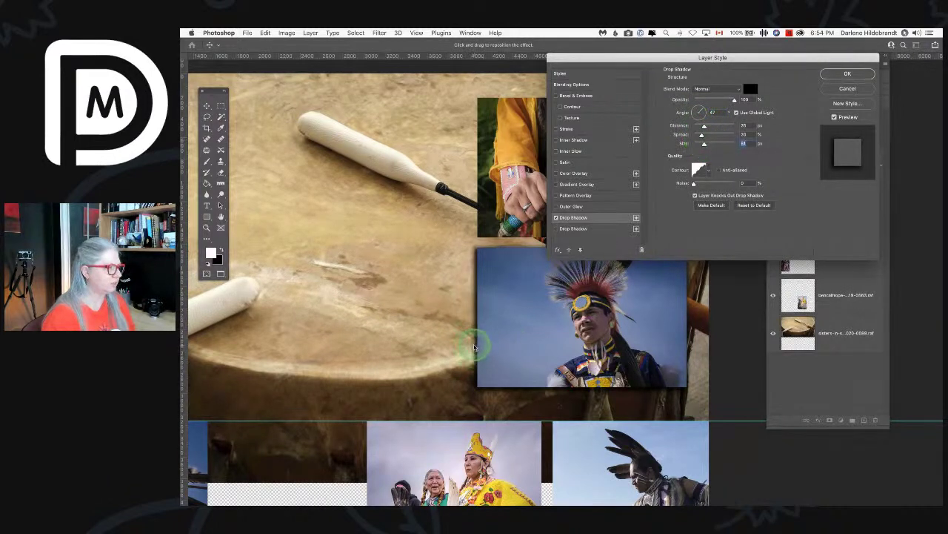
{"action": "mouse_move", "coordinate": [475, 348]}
{"action": "left_mouse_down"}
{"action": "mouse_move", "coordinate": [451, 345]}
{"action": "mouse_move", "coordinate": [461, 333]}
{"action": "mouse_move", "coordinate": [504, 360]}
{"action": "mouse_move", "coordinate": [497, 328]}
{"action": "mouse_move", "coordinate": [440, 334]}
{"action": "mouse_move", "coordinate": [473, 354]}
{"action": "mouse_move", "coordinate": [481, 345]}
{"action": "left_mouse_up"}
{"action": "mouse_move", "coordinate": [694, 138]}
{"action": "left_mouse_down"}
{"action": "mouse_move", "coordinate": [699, 146]}
{"action": "mouse_move", "coordinate": [707, 135]}
{"action": "left_mouse_up"}
{"action": "left_click", "coordinate": [701, 136]}
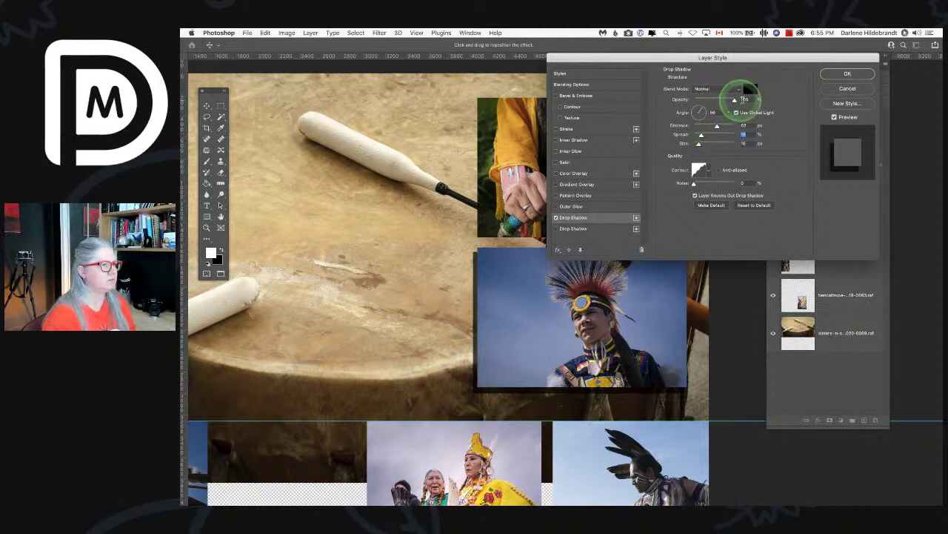
Step: Set the shadow opacity to 45, spread 17 and size 51, using the linear contour
{"action": "left_click", "coordinate": [747, 99]}
{"action": "type", "text": "45"}
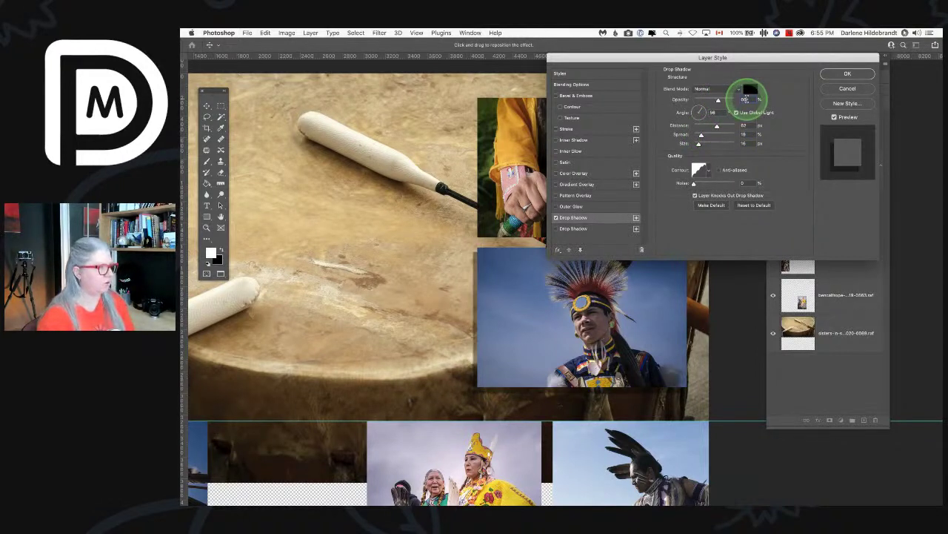
{"action": "left_click", "coordinate": [700, 133]}
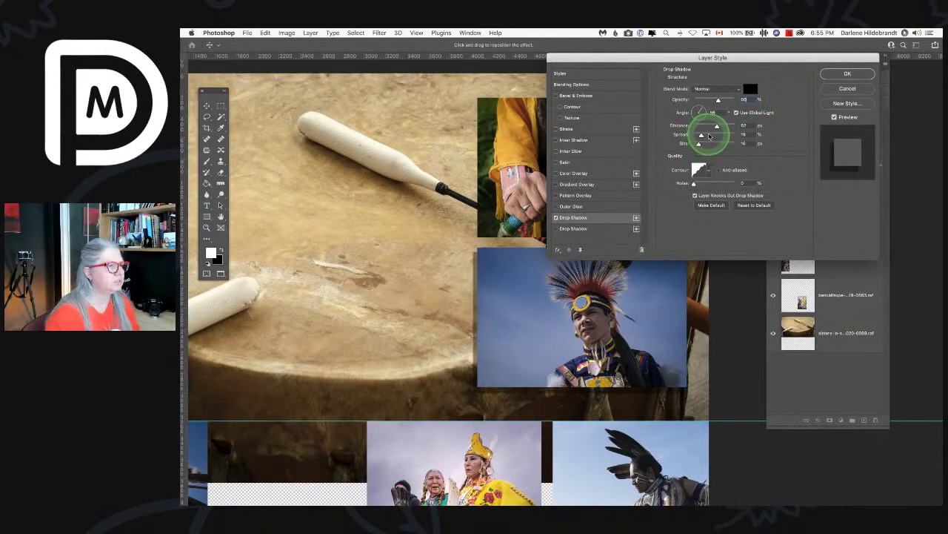
{"action": "mouse_move", "coordinate": [711, 136]}
{"action": "left_mouse_down"}
{"action": "mouse_move", "coordinate": [691, 134]}
{"action": "mouse_move", "coordinate": [724, 136]}
{"action": "left_mouse_up"}
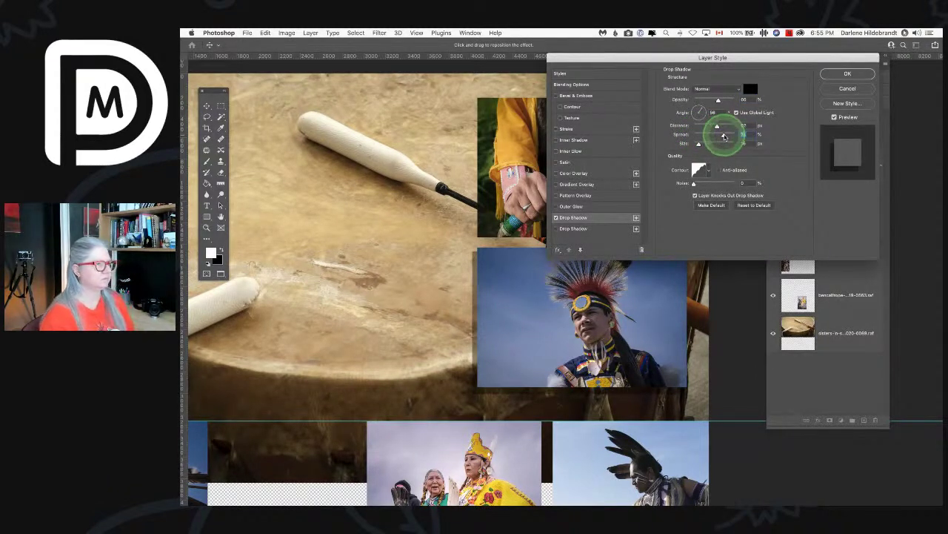
{"action": "left_click_drag", "start_coordinate": [725, 136], "coordinate": [703, 135]}
{"action": "left_click_drag", "start_coordinate": [699, 143], "coordinate": [704, 143]}
{"action": "left_click", "coordinate": [707, 171]}
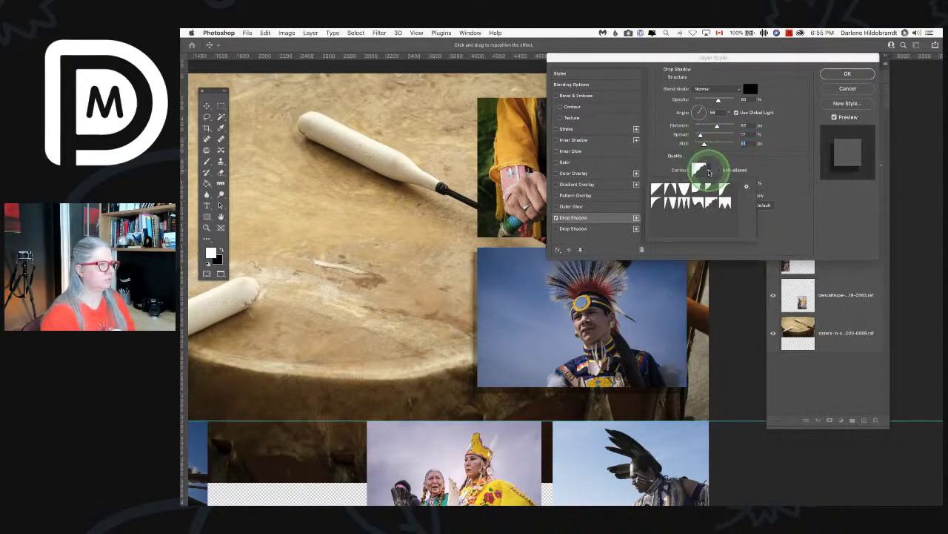
{"action": "left_click", "coordinate": [658, 191]}
{"action": "left_click", "coordinate": [664, 145]}
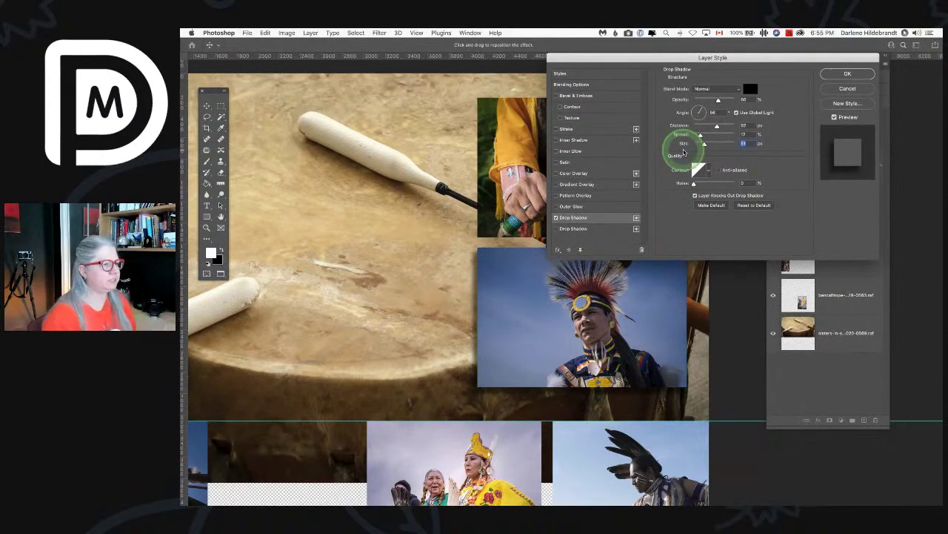
Step: Apply the portrait's drop shadow, copy its layer style and paste it onto the top photo
{"action": "left_click", "coordinate": [849, 74]}
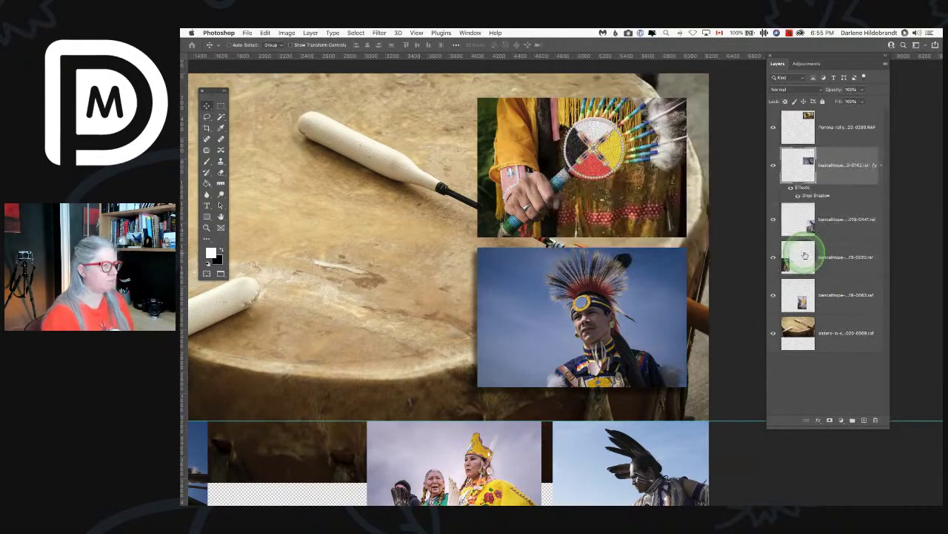
{"action": "right_click", "coordinate": [835, 171]}
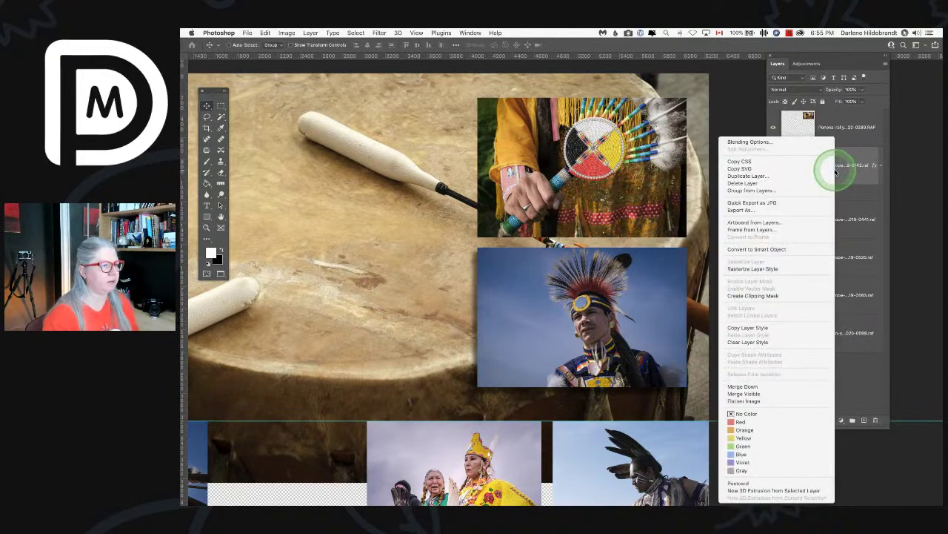
{"action": "left_click", "coordinate": [760, 327]}
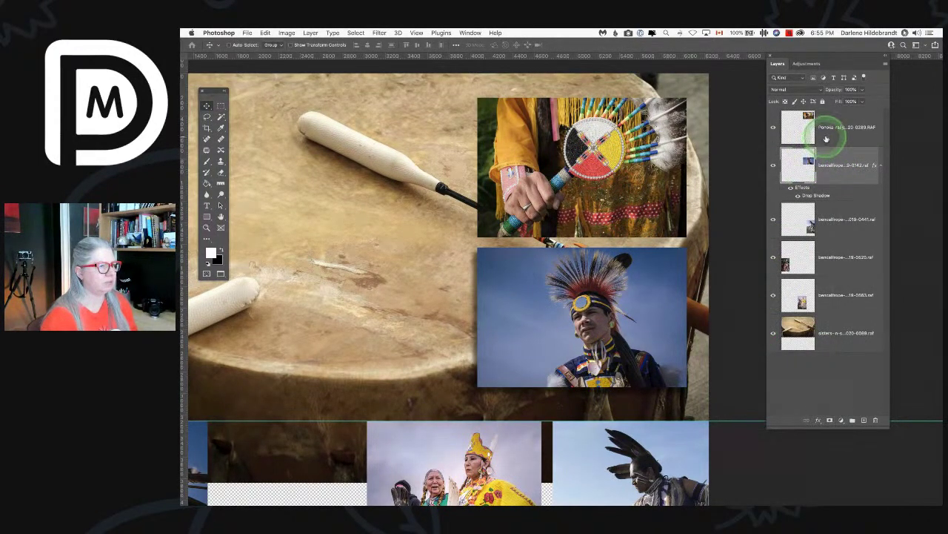
{"action": "right_click", "coordinate": [826, 138]}
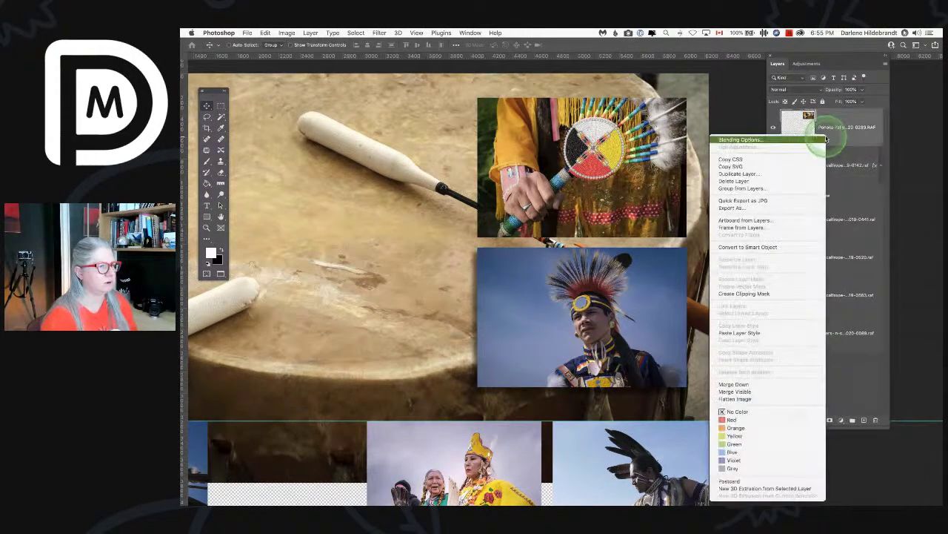
{"action": "left_click", "coordinate": [739, 333]}
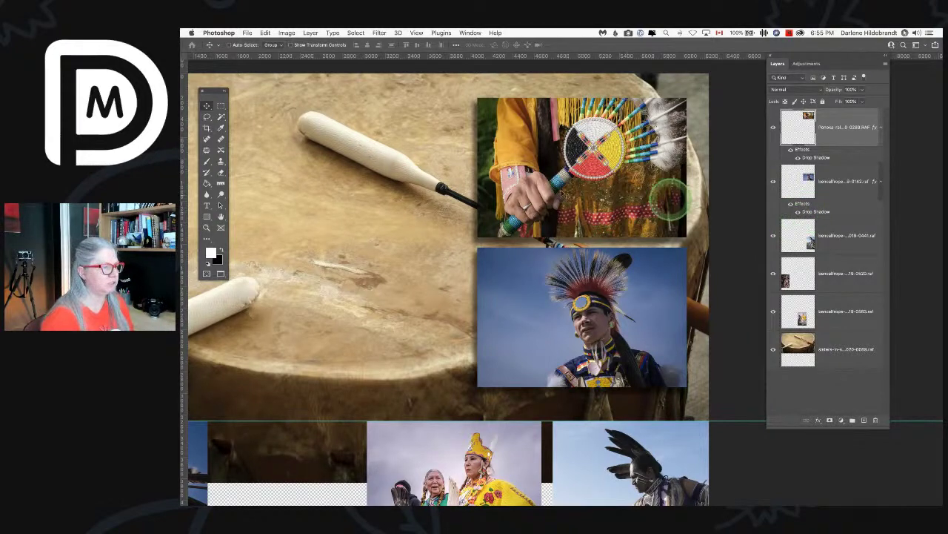
Step: Copy the drop shadow onto the right dancer photo and the lower photo layers
{"action": "scroll", "coordinate": [582, 191], "scroll_direction": "down", "scroll_amount": 5}
{"action": "scroll", "coordinate": [583, 191], "scroll_direction": "down", "scroll_amount": 8}
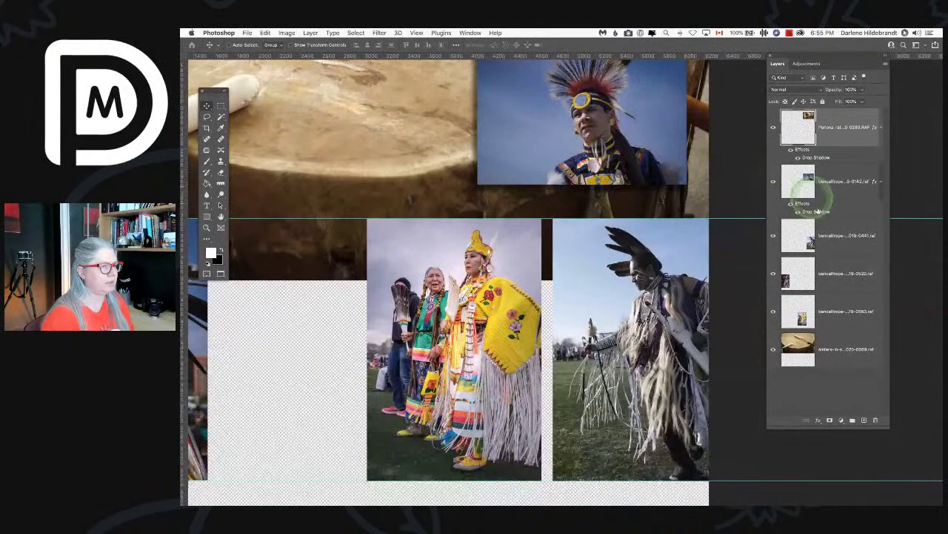
{"action": "left_click", "coordinate": [816, 213]}
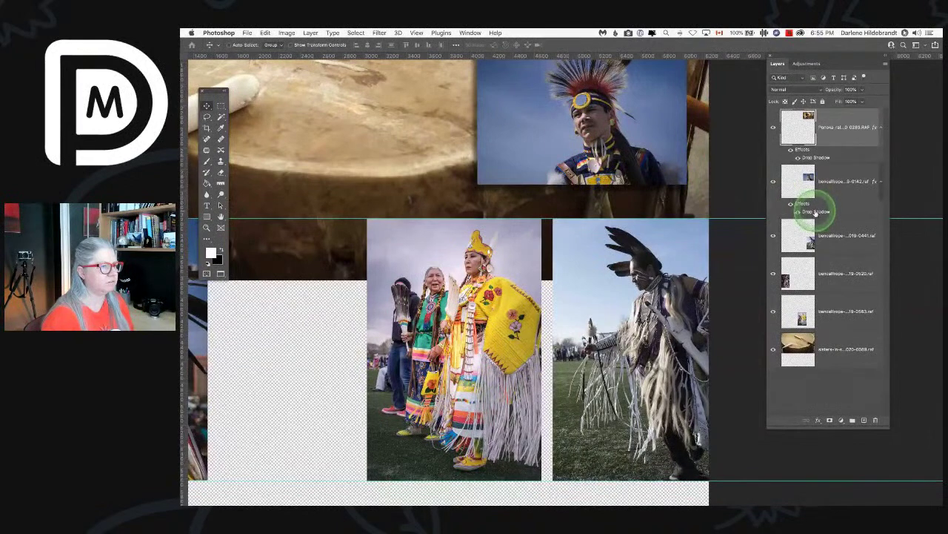
{"action": "left_click_drag", "start_coordinate": [816, 212], "coordinate": [837, 254]}
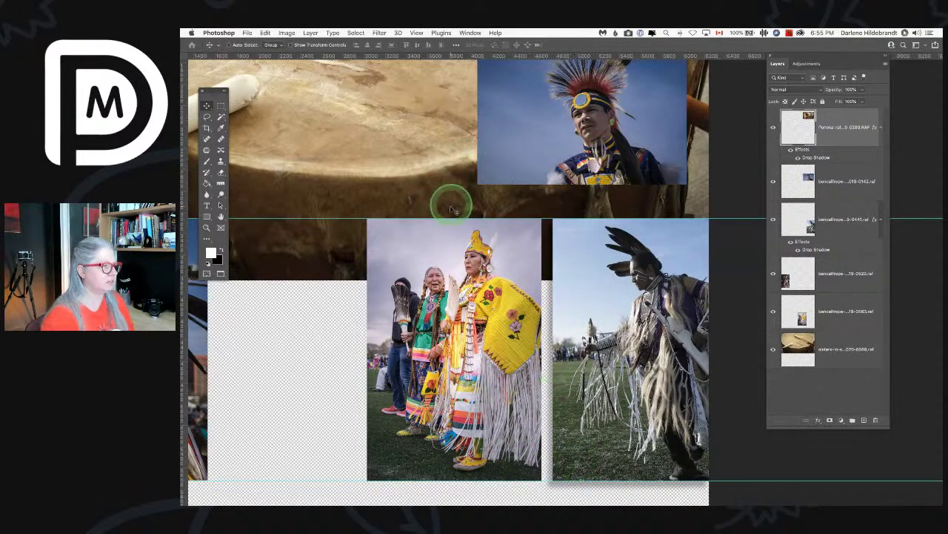
{"action": "left_click_drag", "start_coordinate": [818, 251], "coordinate": [820, 190]}
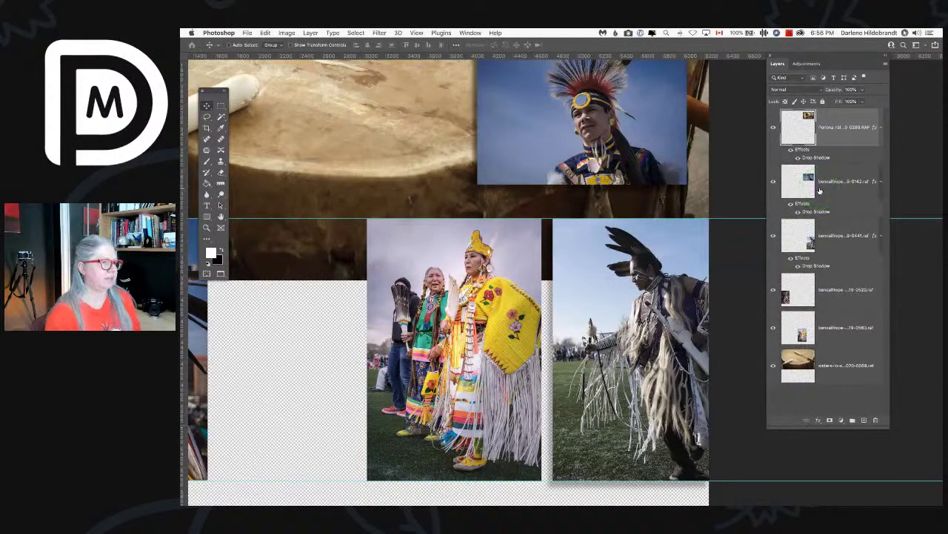
{"action": "left_click_drag", "start_coordinate": [819, 265], "coordinate": [825, 349]}
{"action": "key", "text": "super+0"}
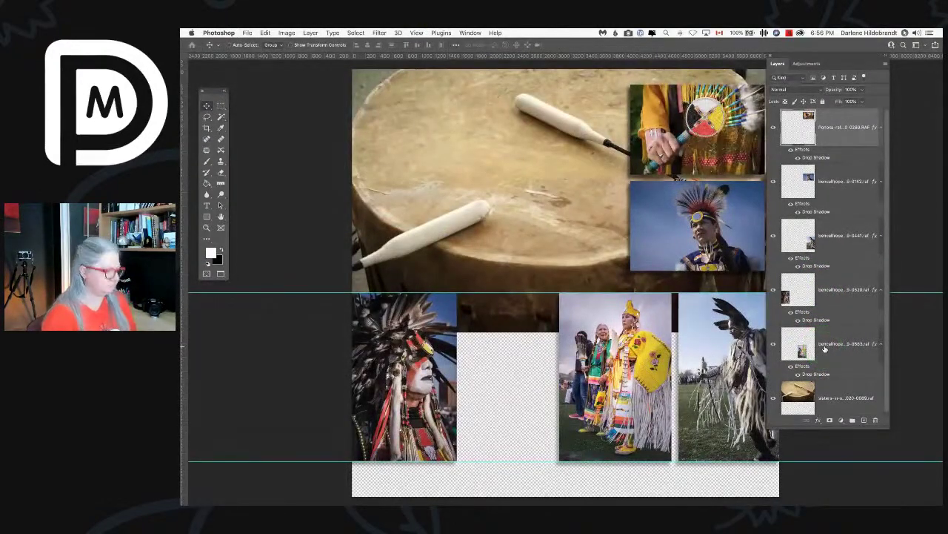
{"action": "left_click", "coordinate": [825, 348]}
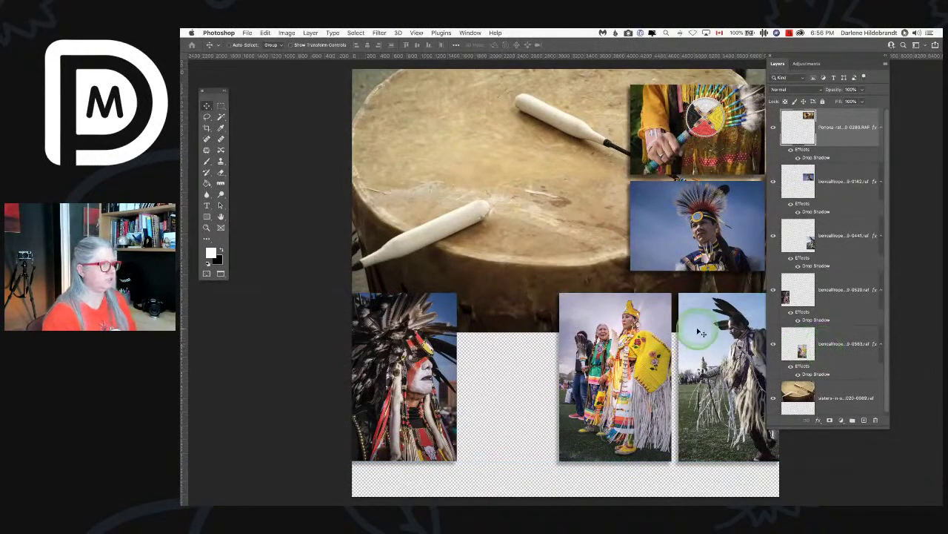
{"action": "left_click_drag", "start_coordinate": [515, 321], "coordinate": [472, 326]}
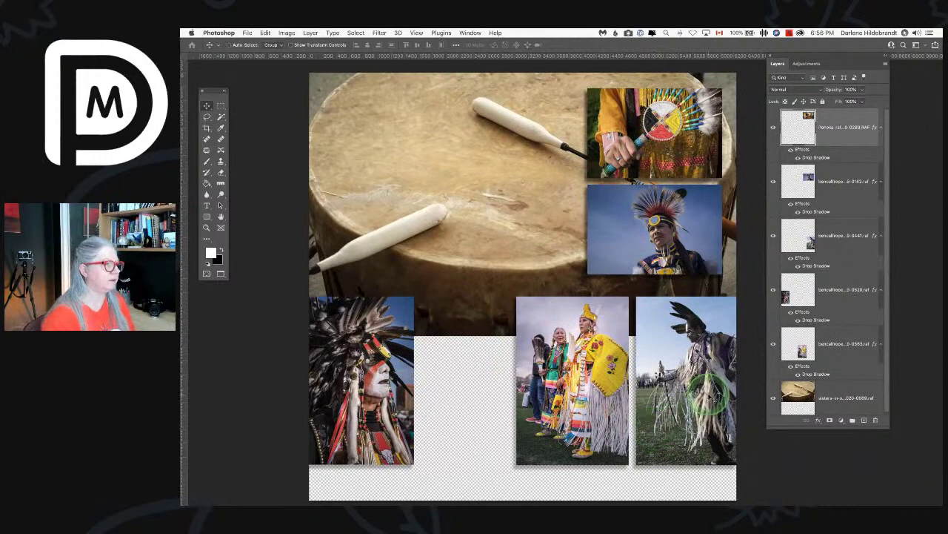
Step: Add a black stroke border to the headdress portrait layer
{"action": "left_click", "coordinate": [841, 195]}
{"action": "double_click", "coordinate": [841, 195]}
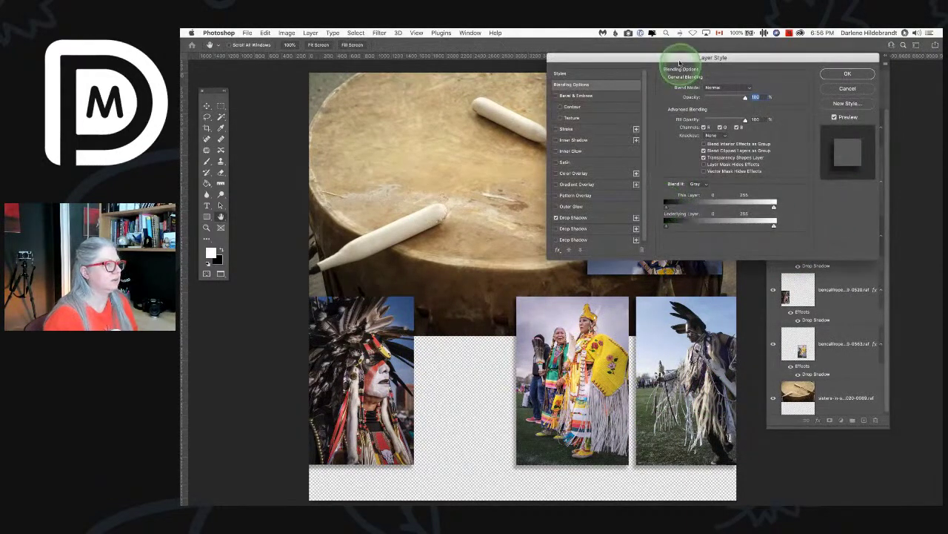
{"action": "left_click_drag", "start_coordinate": [678, 63], "coordinate": [712, 288]}
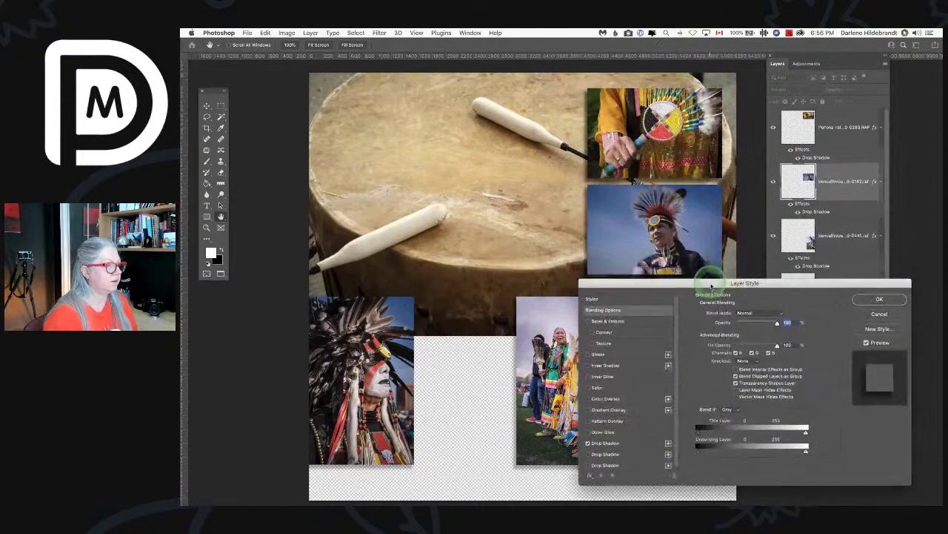
{"action": "left_click", "coordinate": [615, 356]}
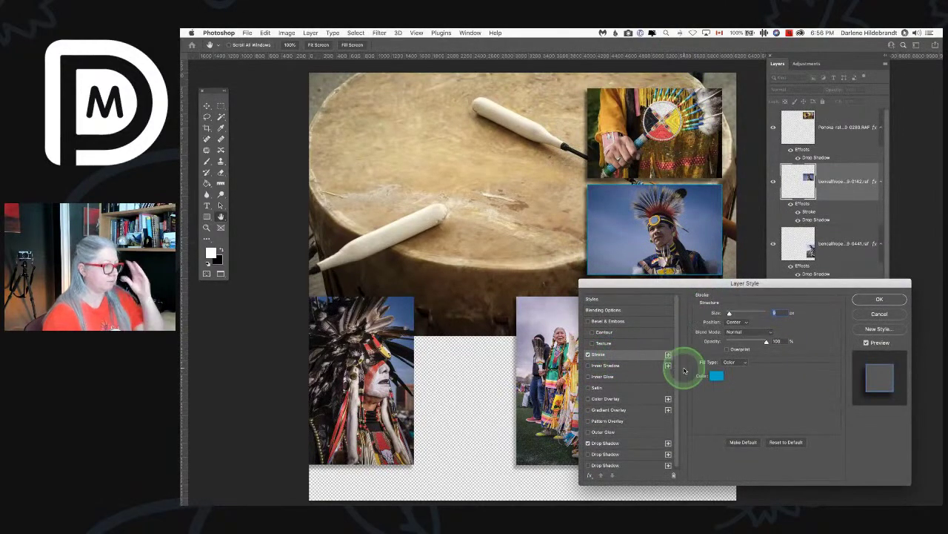
{"action": "key", "text": "super+plus"}
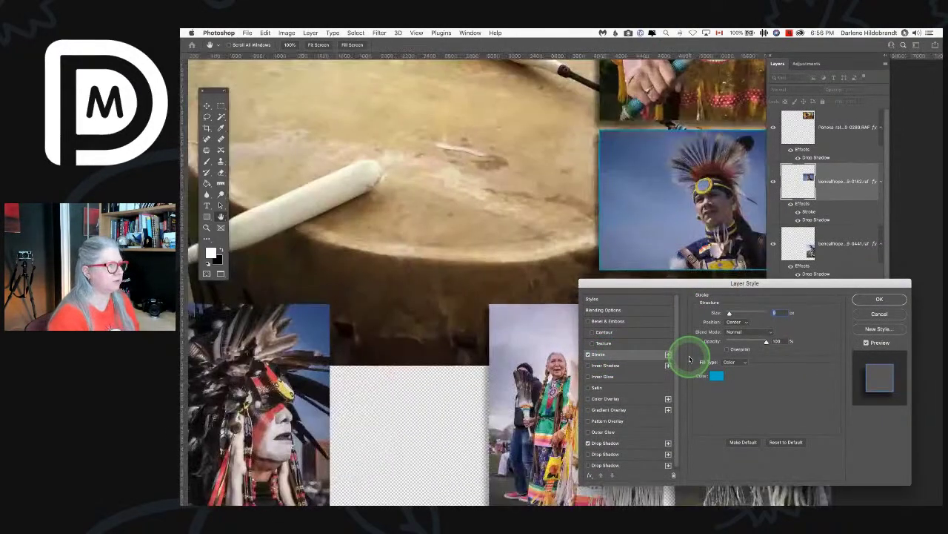
{"action": "left_click", "coordinate": [713, 376]}
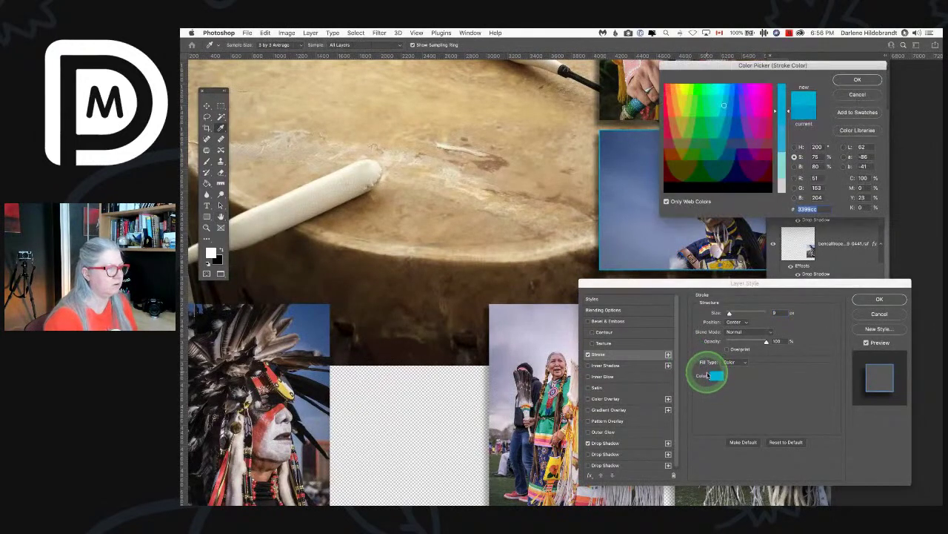
{"action": "left_click", "coordinate": [721, 186]}
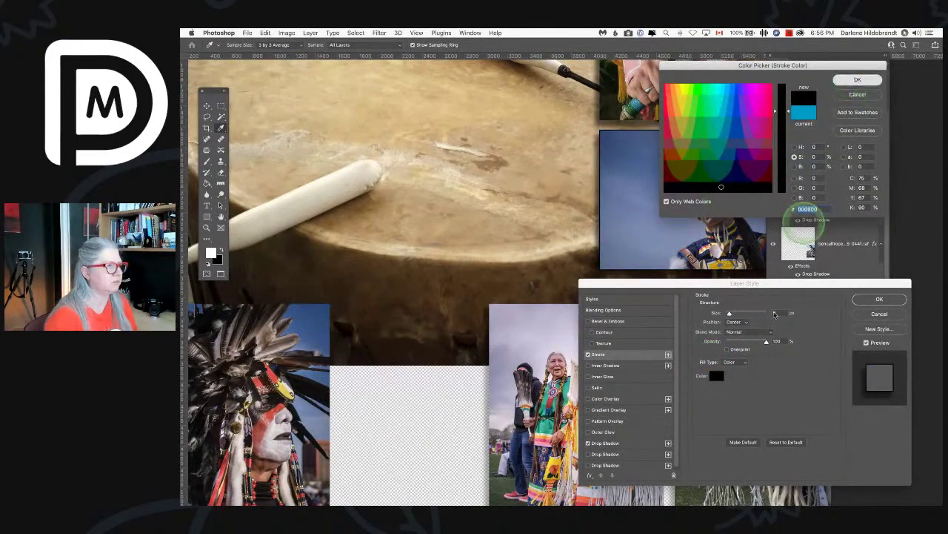
{"action": "key", "text": "Return"}
Step: Set the stroke to about 10 px, centered, apply it, and copy it to the layer above
{"action": "left_click", "coordinate": [730, 315]}
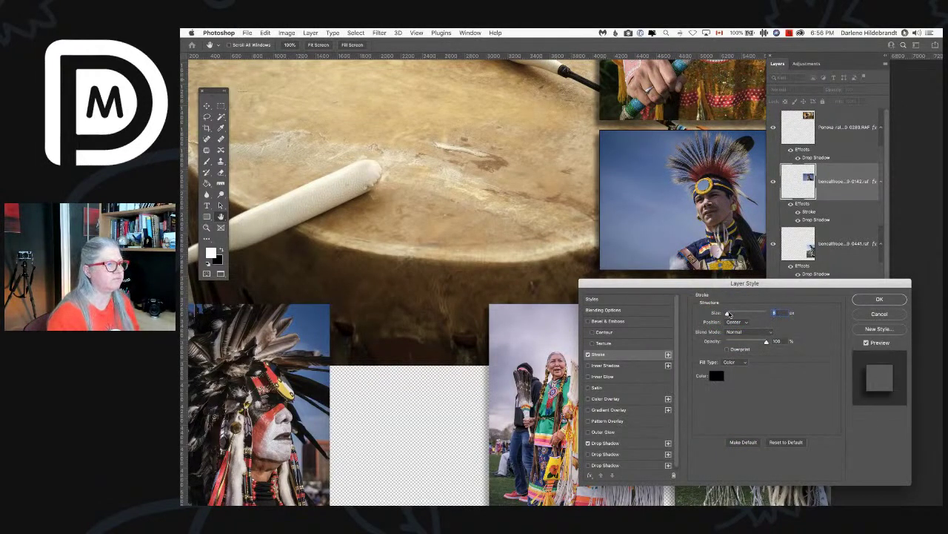
{"action": "left_click_drag", "start_coordinate": [728, 313], "coordinate": [738, 315]}
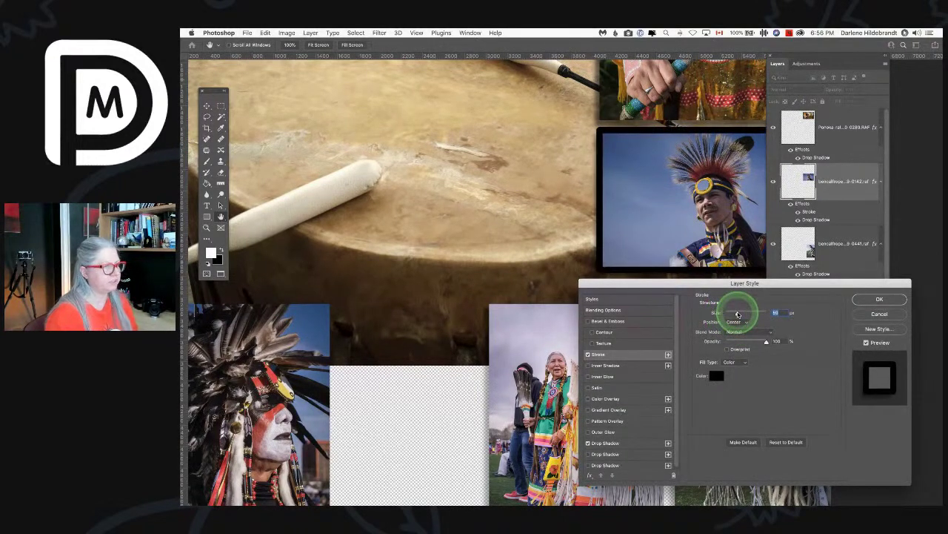
{"action": "left_click", "coordinate": [733, 322]}
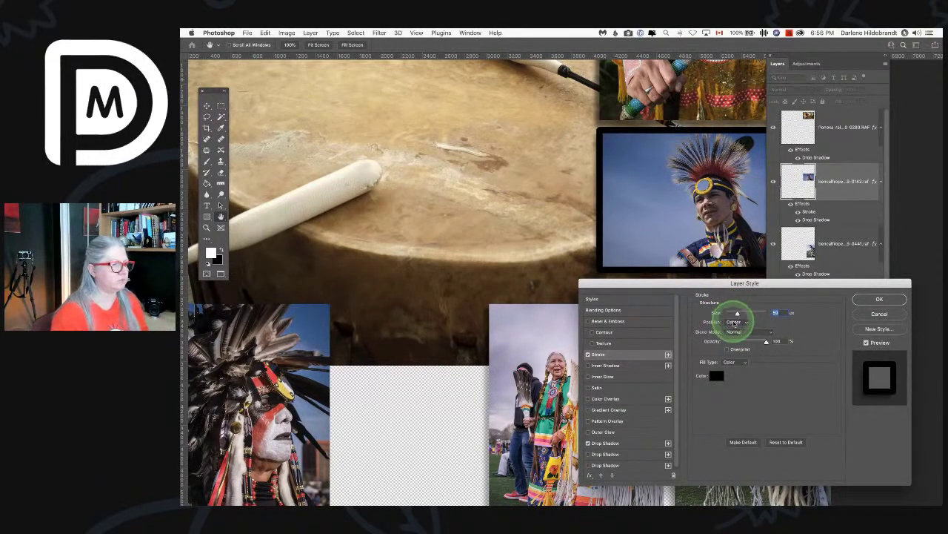
{"action": "left_click", "coordinate": [735, 312]}
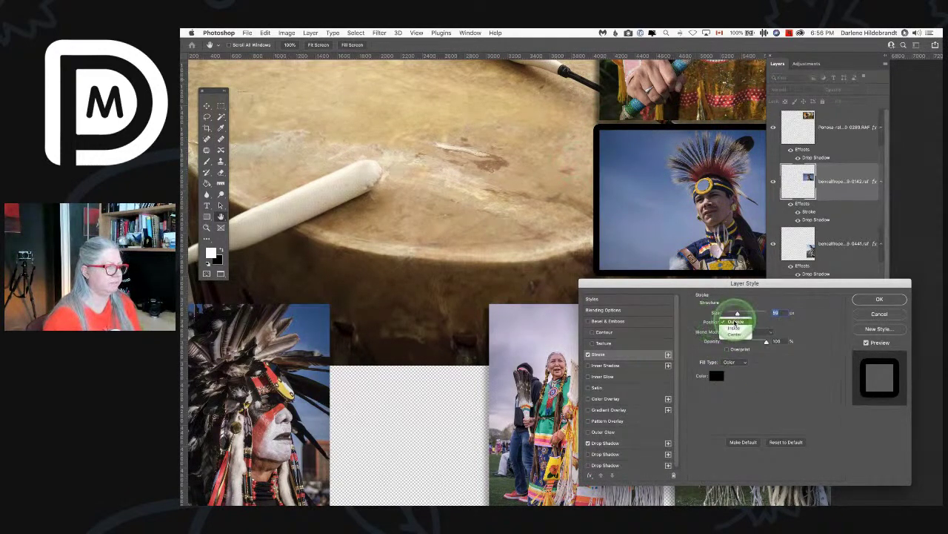
{"action": "left_click", "coordinate": [735, 331]}
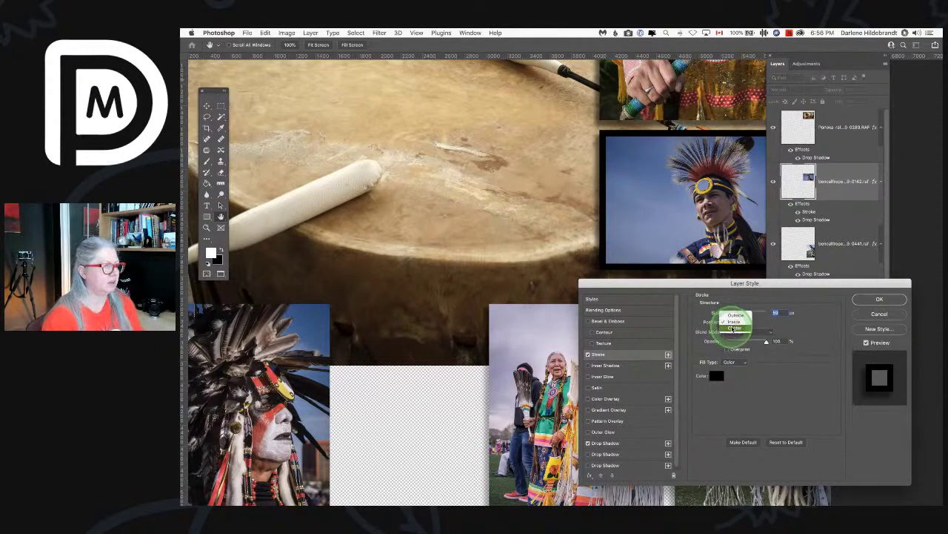
{"action": "left_click", "coordinate": [732, 327]}
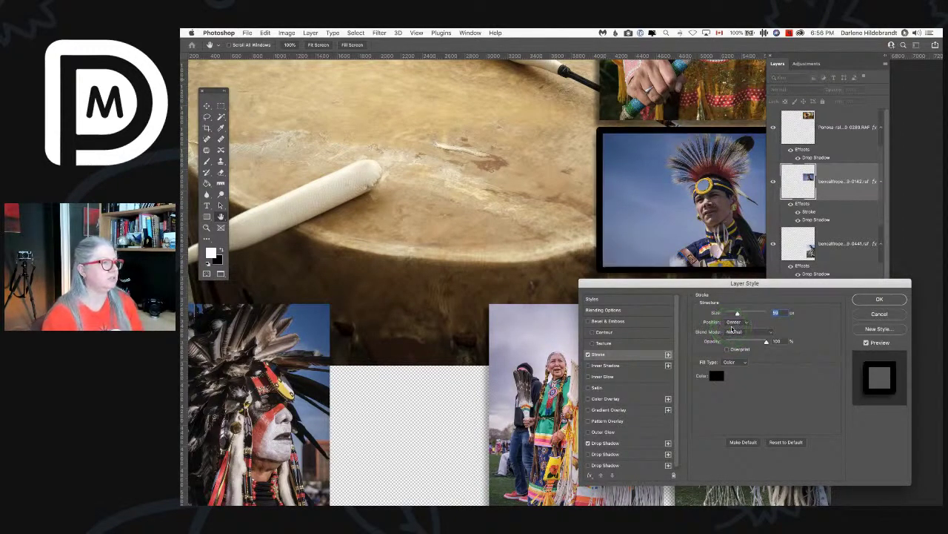
{"action": "left_click_drag", "start_coordinate": [737, 313], "coordinate": [731, 312]}
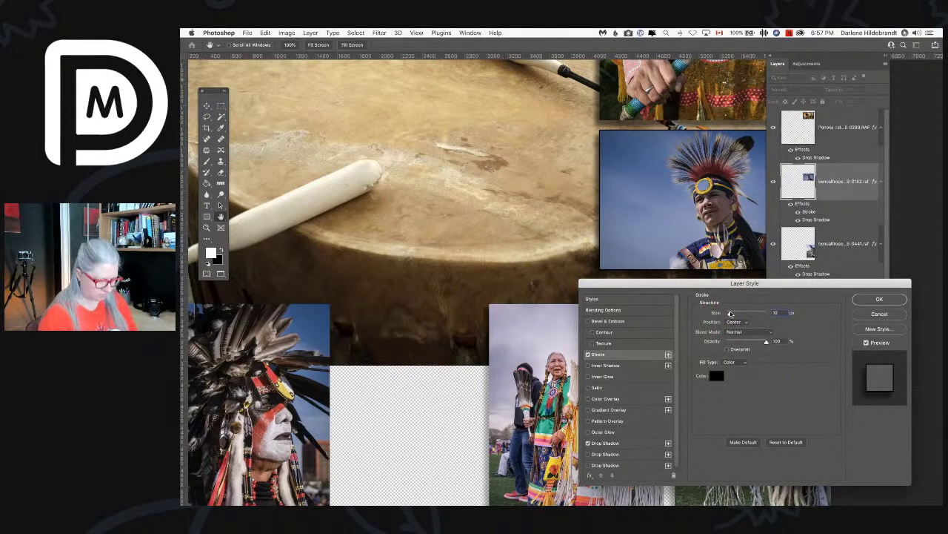
{"action": "key", "text": "Return"}
{"action": "mouse_move", "coordinate": [805, 187]}
{"action": "left_mouse_down"}
{"action": "mouse_move", "coordinate": [810, 213]}
{"action": "mouse_move", "coordinate": [811, 146]}
{"action": "mouse_move", "coordinate": [815, 156]}
{"action": "left_mouse_up"}
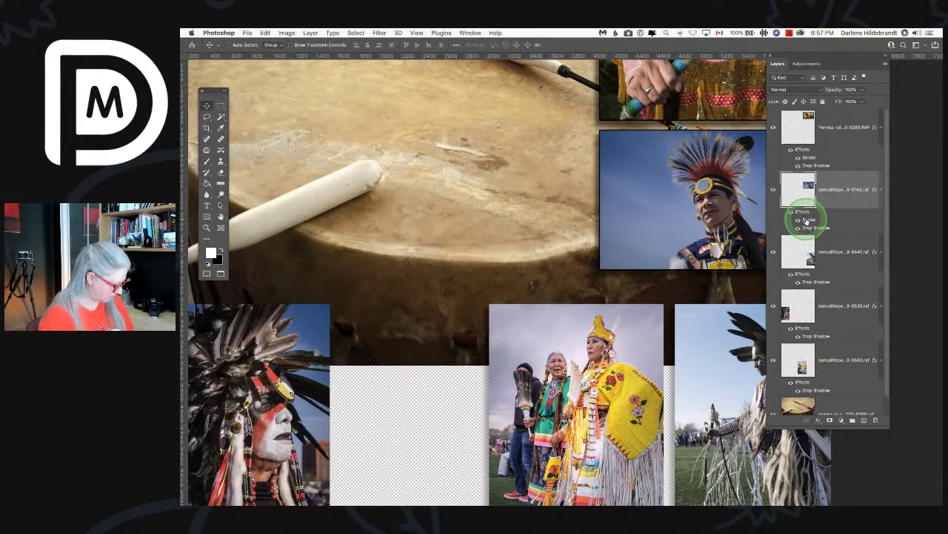
Step: Copy the black stroke onto the third and remaining photo layers, then fit the collage in view
{"action": "mouse_move", "coordinate": [810, 221]}
{"action": "left_mouse_down"}
{"action": "mouse_move", "coordinate": [801, 250]}
{"action": "mouse_move", "coordinate": [821, 275]}
{"action": "mouse_move", "coordinate": [806, 276]}
{"action": "mouse_move", "coordinate": [812, 376]}
{"action": "mouse_move", "coordinate": [845, 388]}
{"action": "left_mouse_up"}
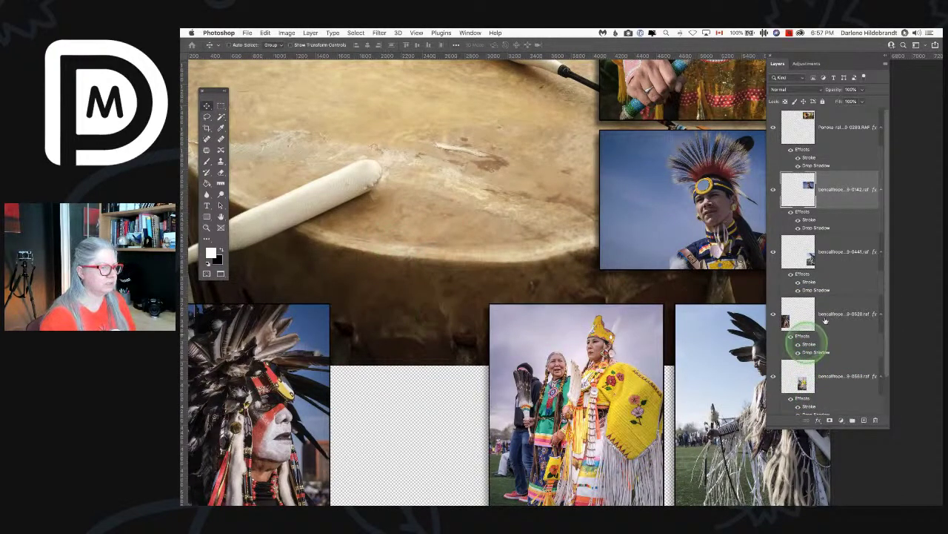
{"action": "scroll", "coordinate": [842, 297], "scroll_direction": "down", "scroll_amount": 2}
{"action": "mouse_move", "coordinate": [807, 365]}
{"action": "left_mouse_down"}
{"action": "mouse_move", "coordinate": [811, 391]}
{"action": "mouse_move", "coordinate": [841, 400]}
{"action": "left_mouse_up"}
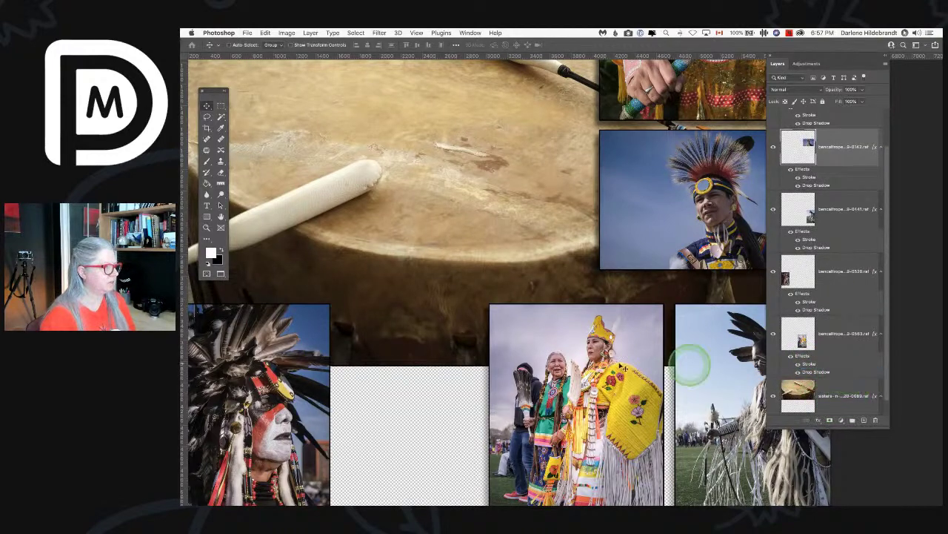
{"action": "key", "text": "super+0"}
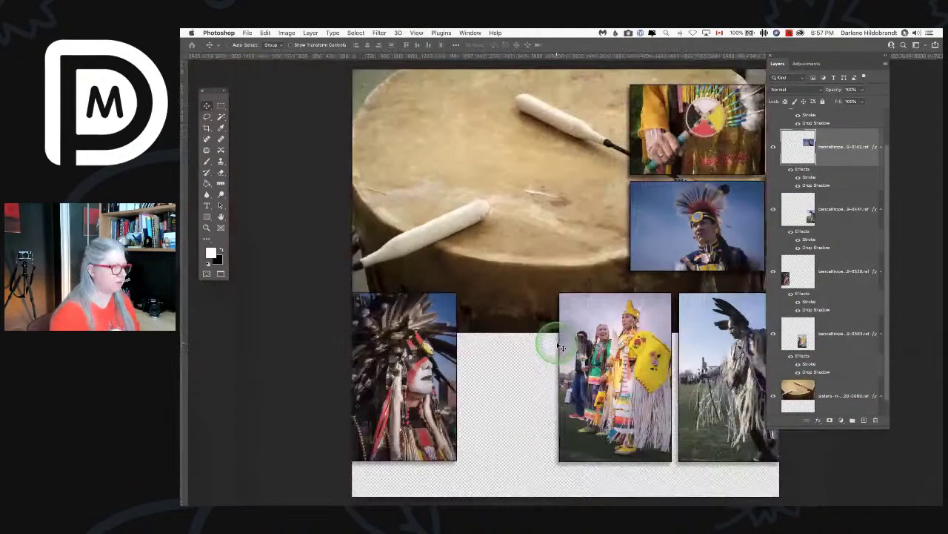
{"action": "mouse_move", "coordinate": [561, 346]}
{"action": "left_mouse_down"}
{"action": "mouse_move", "coordinate": [530, 347]}
{"action": "mouse_move", "coordinate": [542, 344]}
{"action": "left_mouse_up"}
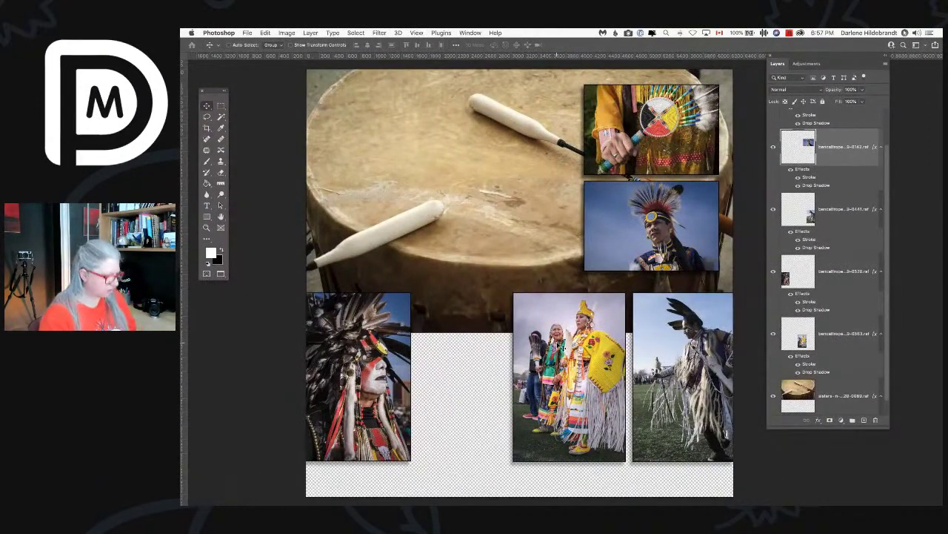
Step: Crop the empty strip off the canvas bottom and enlarge the layer list to show the drum layer
{"action": "key", "text": "c"}
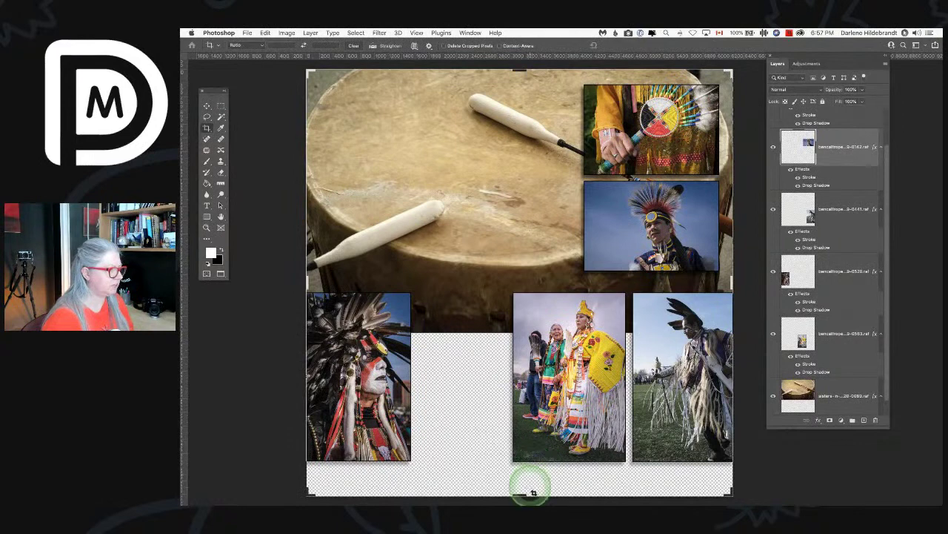
{"action": "left_click_drag", "start_coordinate": [520, 491], "coordinate": [521, 485]}
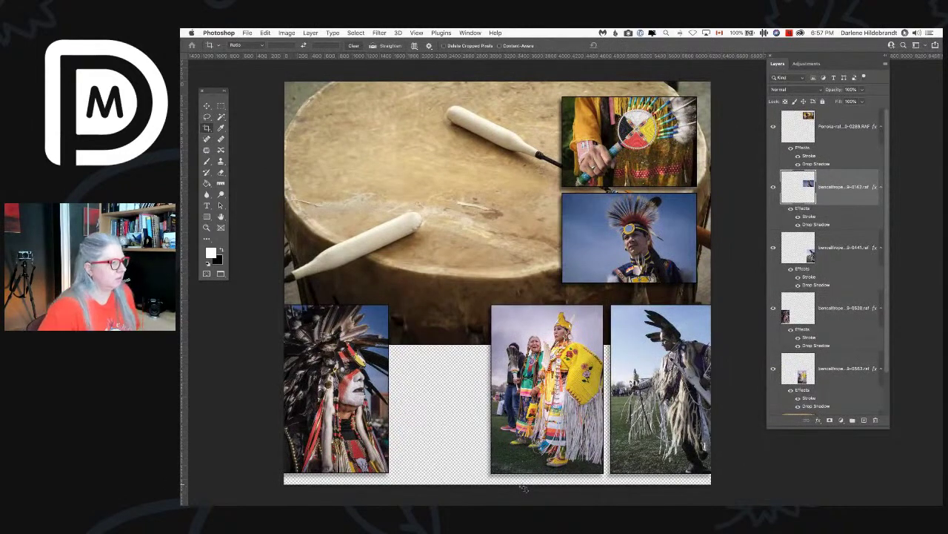
{"action": "left_click", "coordinate": [522, 486]}
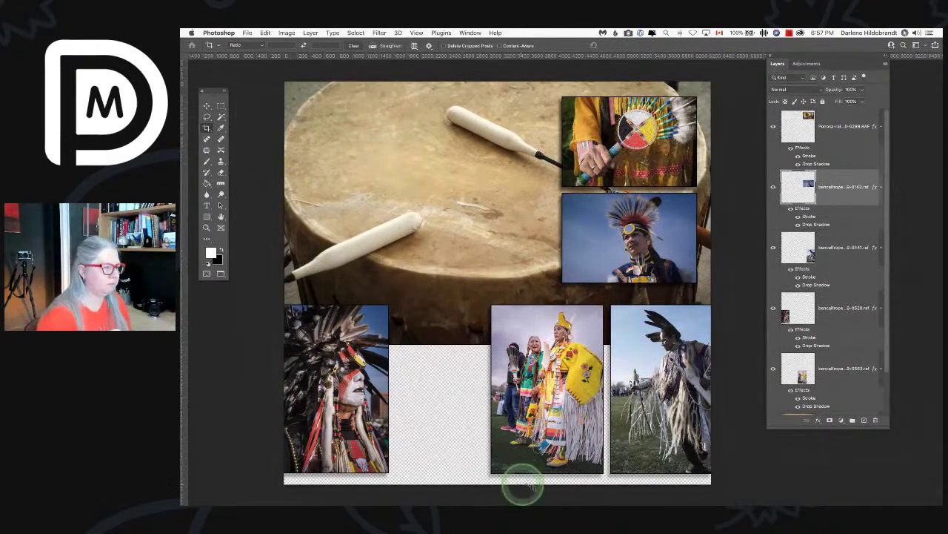
{"action": "left_click", "coordinate": [818, 421]}
{"action": "left_click_drag", "start_coordinate": [819, 428], "coordinate": [821, 439]}
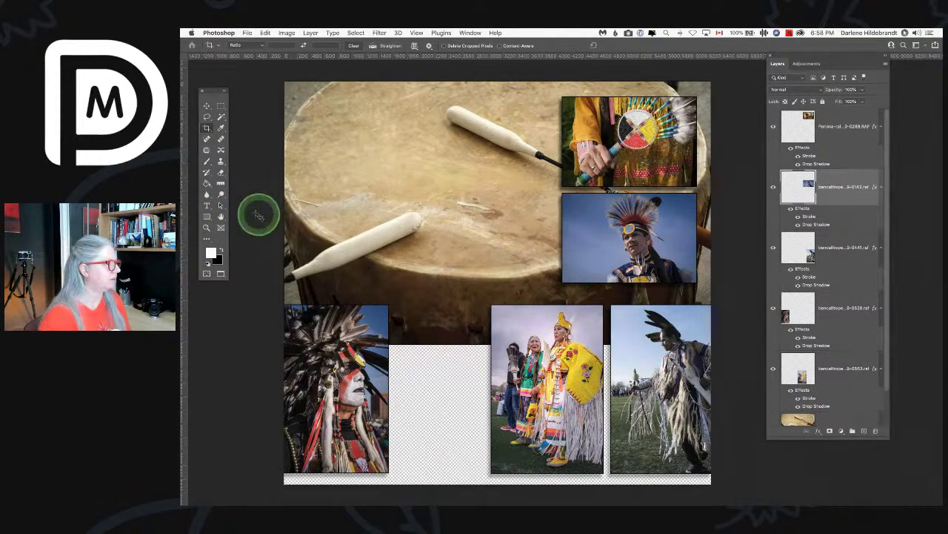
{"action": "left_click", "coordinate": [208, 206]}
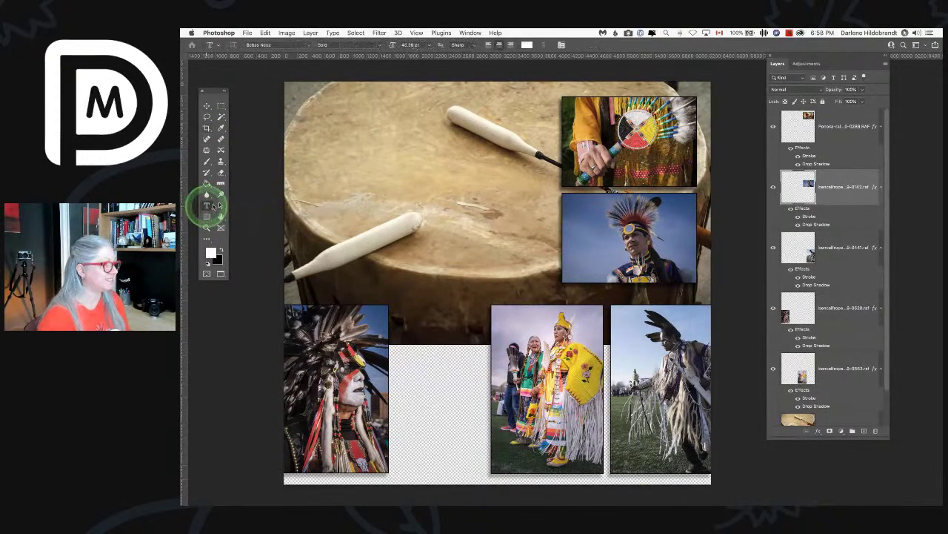
{"action": "left_click", "coordinate": [344, 136]}
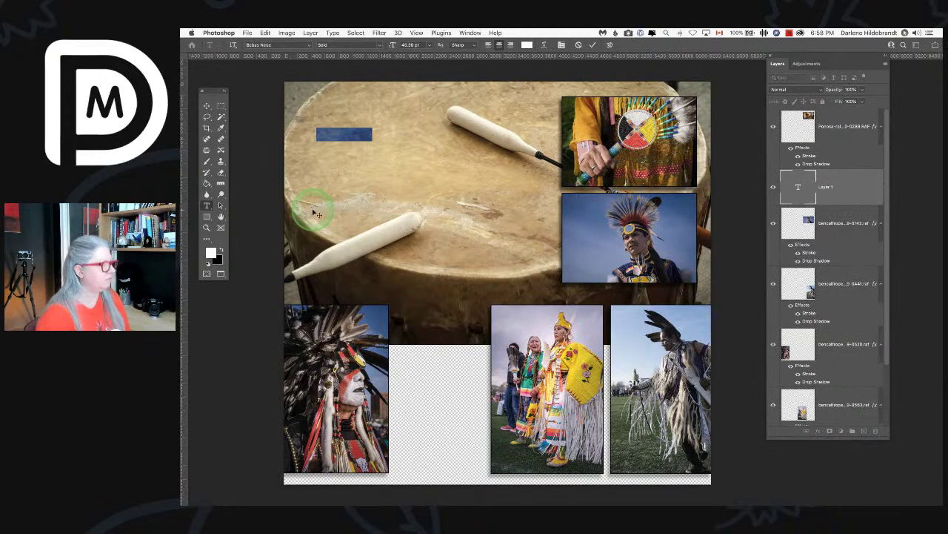
{"action": "key", "text": "super+Tab"}
{"action": "key", "text": "super+v"}
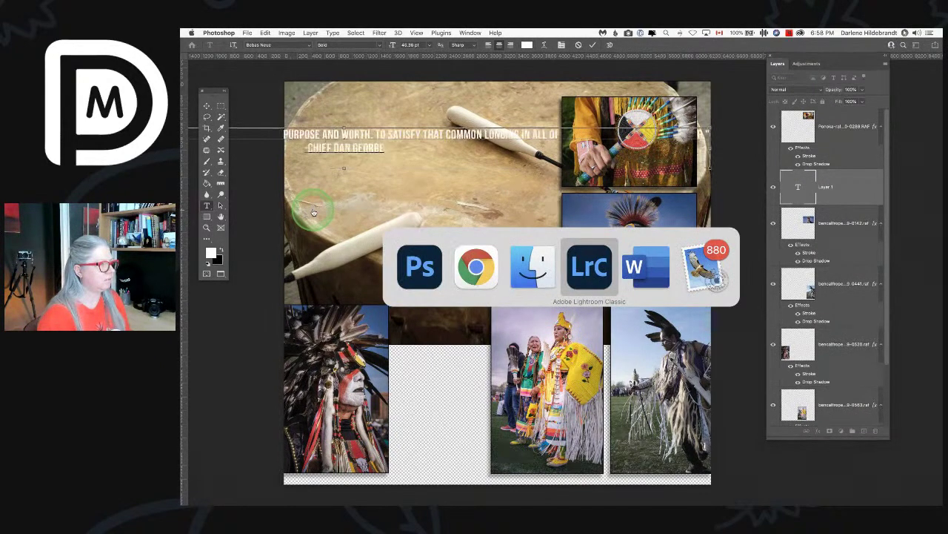
{"action": "key", "text": "super+Tab"}
{"action": "key", "text": "super+Tab"}
{"action": "key", "text": "super+Tab"}
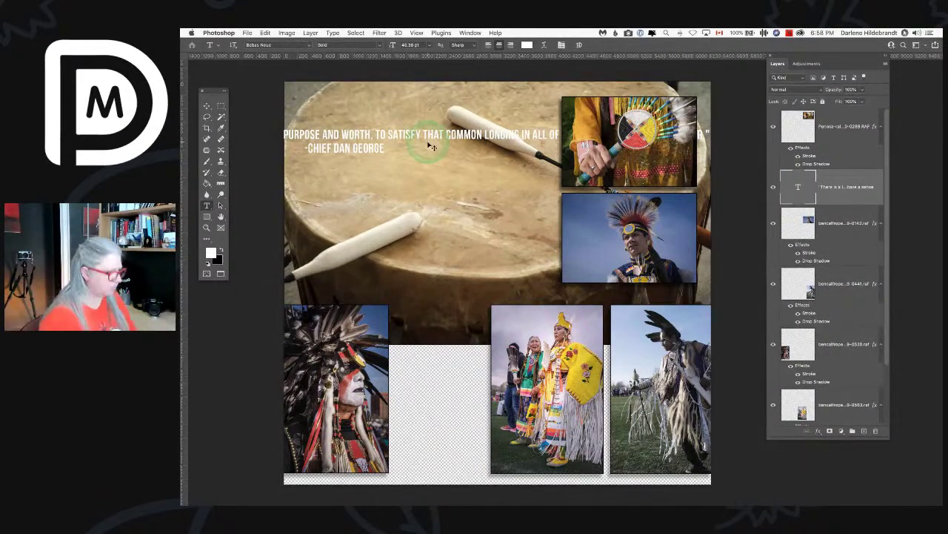
{"action": "key", "text": "ctrl+t"}
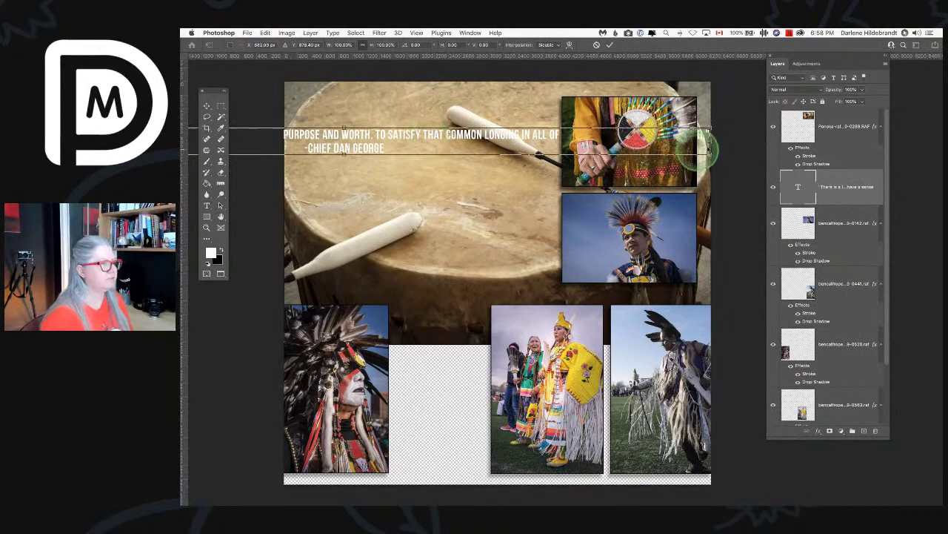
{"action": "left_click_drag", "start_coordinate": [709, 141], "coordinate": [392, 224]}
{"action": "left_click_drag", "start_coordinate": [292, 141], "coordinate": [386, 158]}
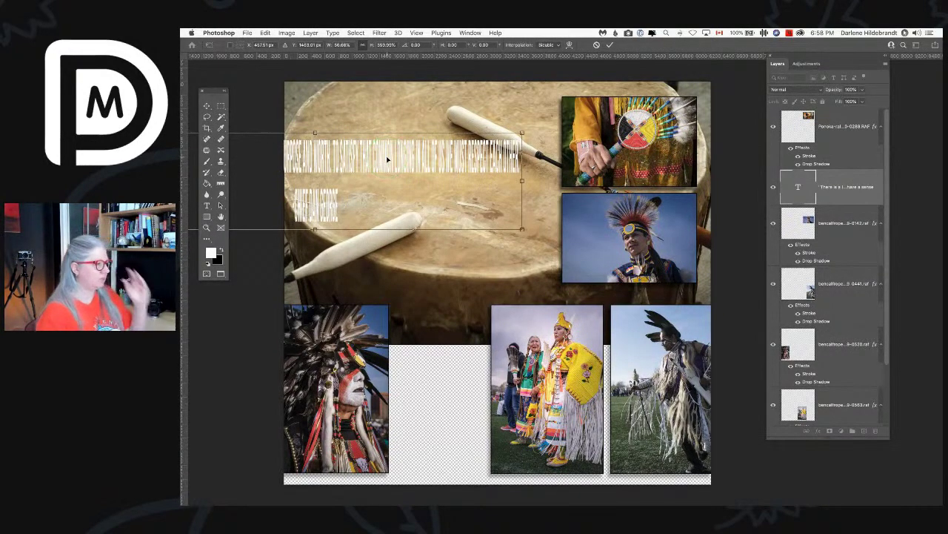
{"action": "key", "text": "Return"}
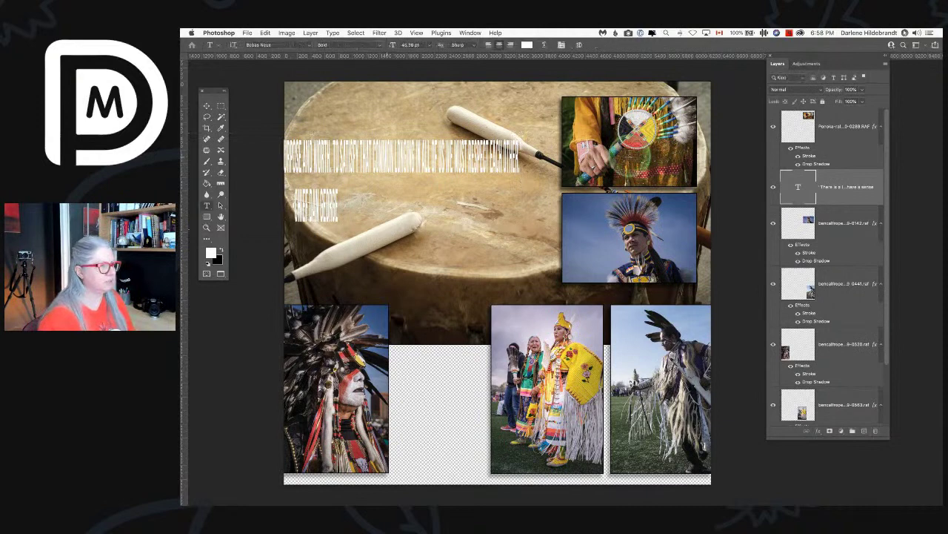
{"action": "left_click", "coordinate": [916, 184]}
{"action": "left_click", "coordinate": [842, 191]}
{"action": "left_click_drag", "start_coordinate": [843, 198], "coordinate": [875, 431]}
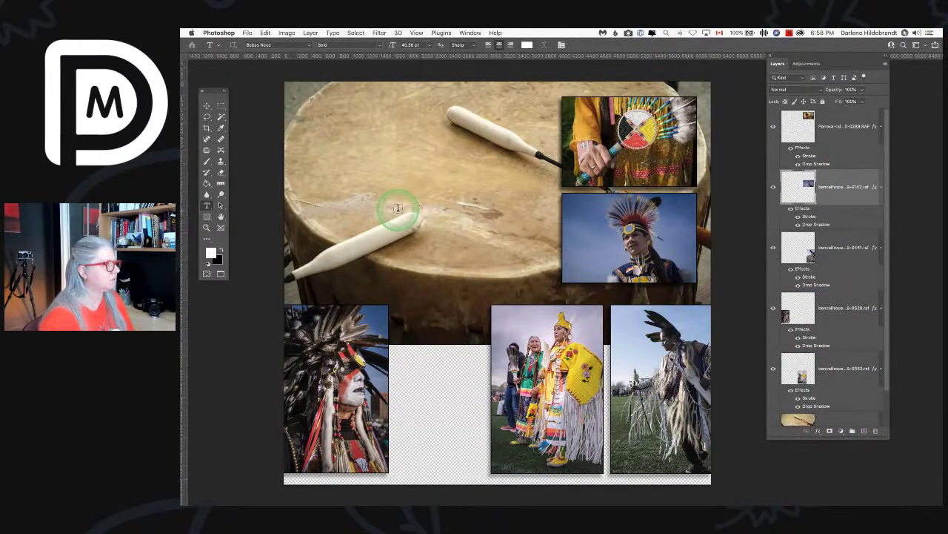
Step: Draw a text box on the drum and paste in the Chief Dan George quote
{"action": "left_click_drag", "start_coordinate": [302, 104], "coordinate": [531, 221]}
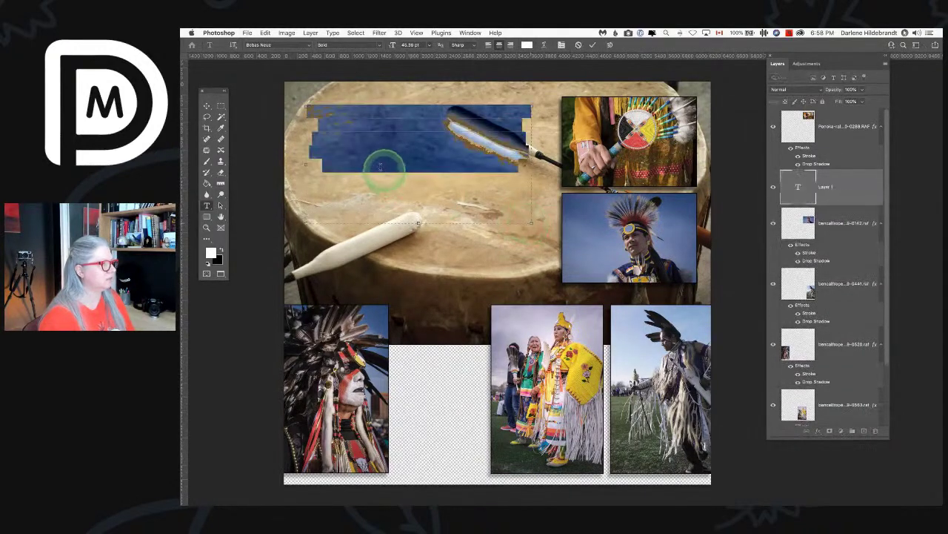
{"action": "type", "text": "\"THERE IS A LONGING AMONG PEOPLE AND CREATURES TO HAVE A SENSE OF PURPOSE AND WORTH. TO SATISFY THAT COMMON LONGING IN ALL OF US WE MUST RESPECT EACH OTHER.\" -CHIEF DAN GEORGE"}
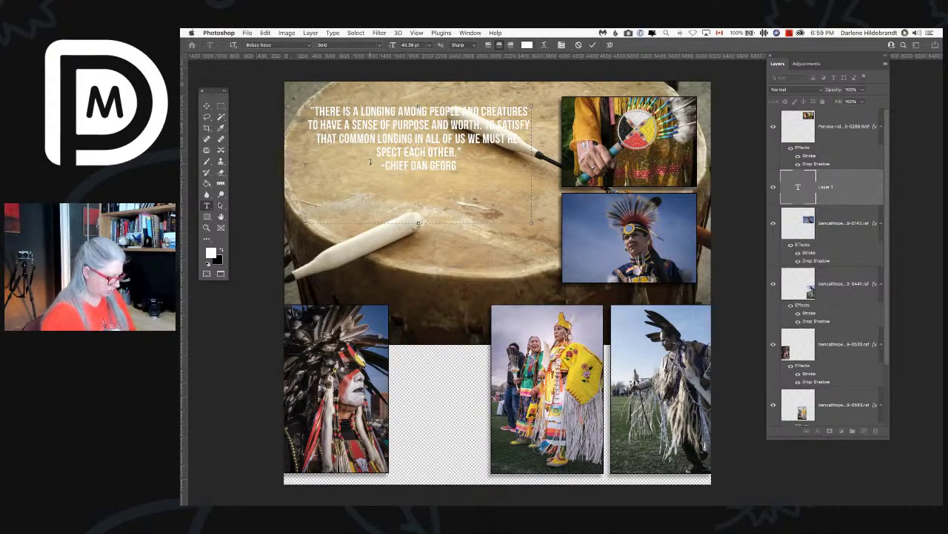
{"action": "left_click", "coordinate": [361, 166]}
{"action": "key", "text": "Delete"}
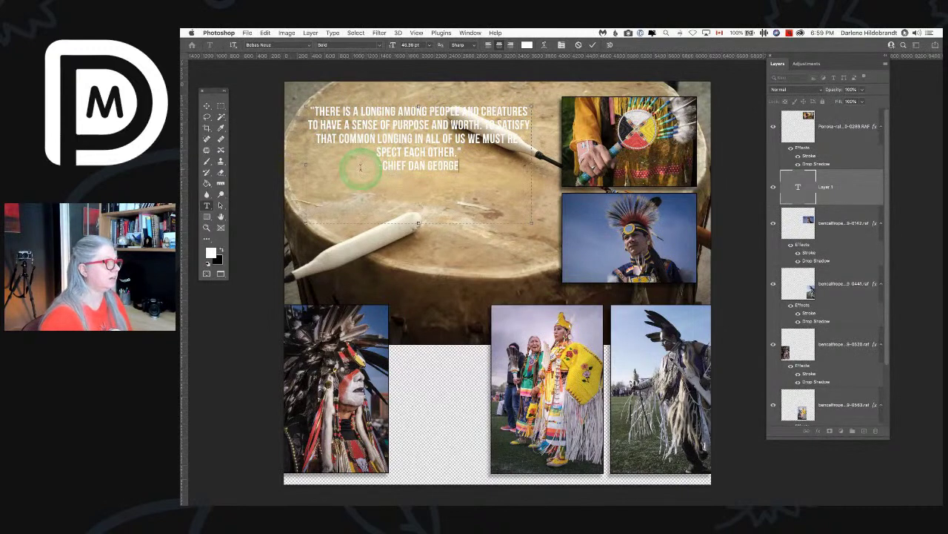
Step: Join '– CHIEF DAN GEORGE' onto the last line with an en dash, and float the Character panel
{"action": "left_click", "coordinate": [376, 165]}
{"action": "type", "text": "-"}
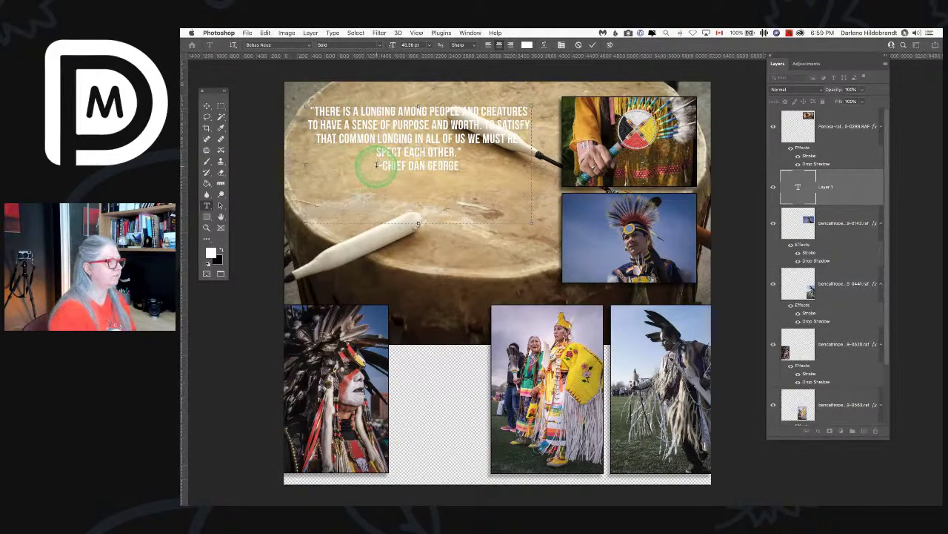
{"action": "key", "text": "BackSpace"}
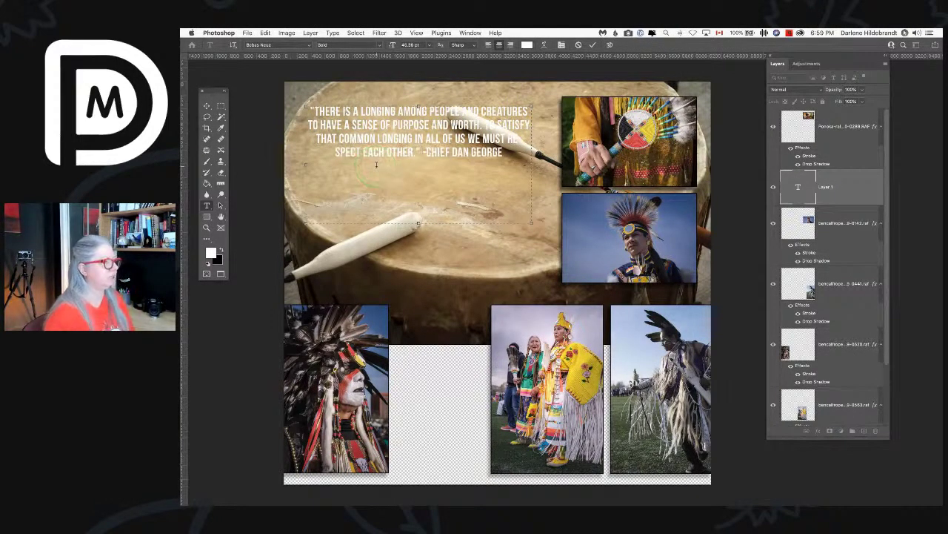
{"action": "key", "text": "Delete"}
{"action": "type", "text": "–"}
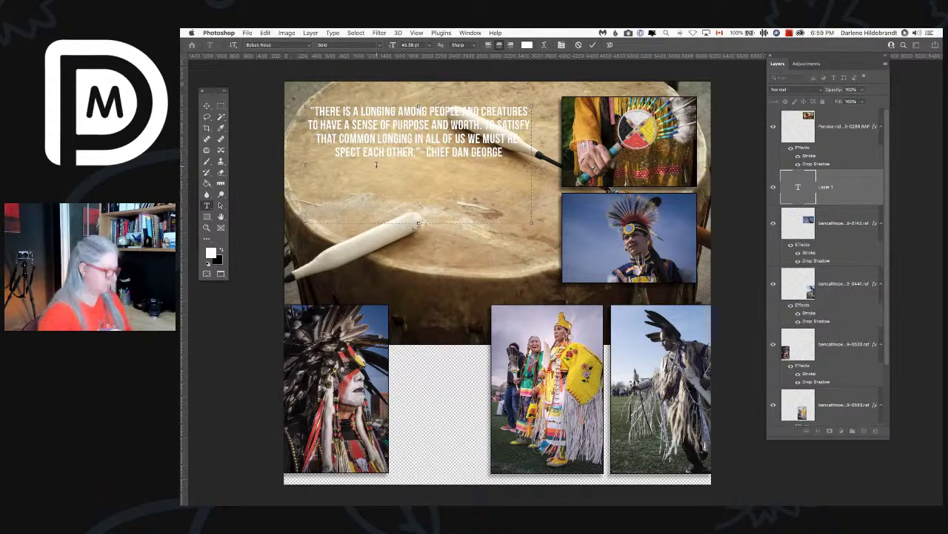
{"action": "left_click", "coordinate": [377, 170]}
{"action": "left_click", "coordinate": [927, 182]}
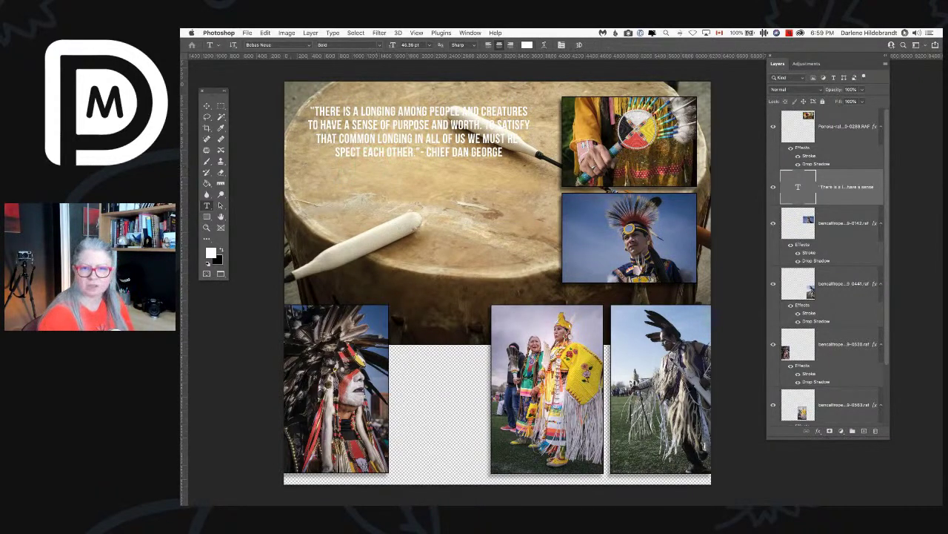
{"action": "left_click_drag", "start_coordinate": [928, 195], "coordinate": [812, 379]}
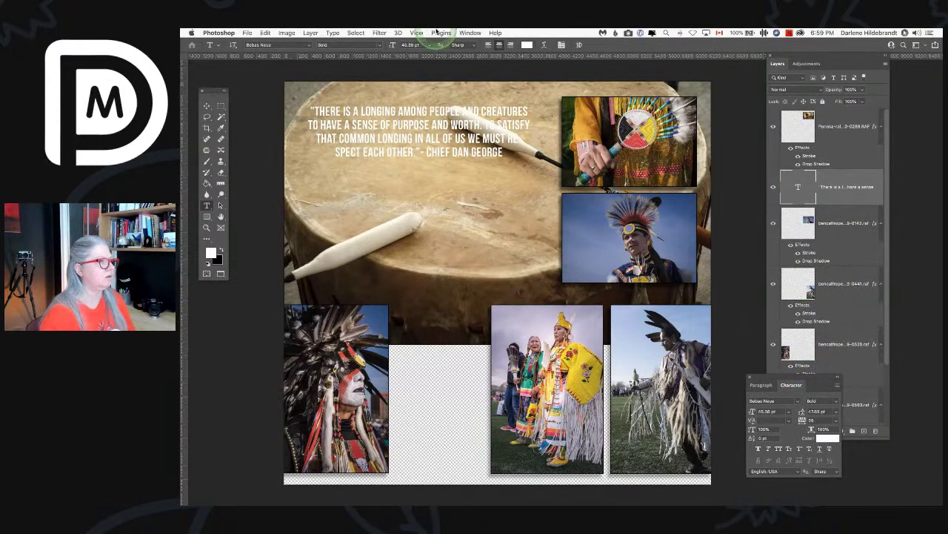
Step: Set the quote text colour to black
{"action": "left_click", "coordinate": [470, 33]}
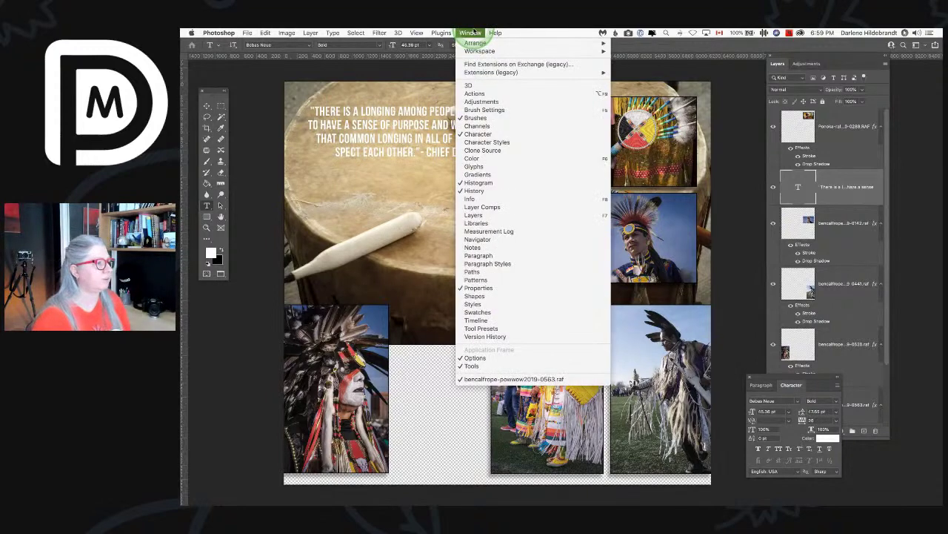
{"action": "left_click", "coordinate": [471, 33]}
{"action": "left_click", "coordinate": [471, 32]}
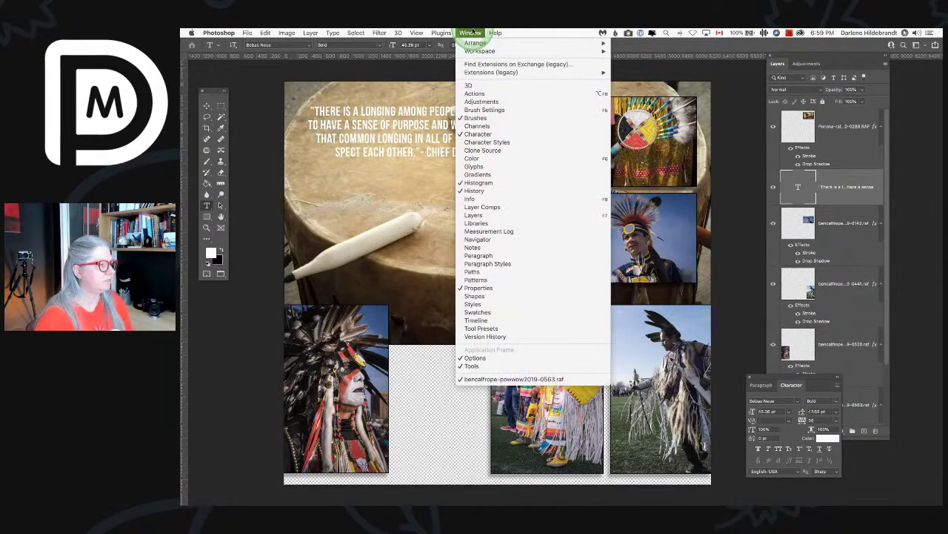
{"action": "key", "text": "Escape"}
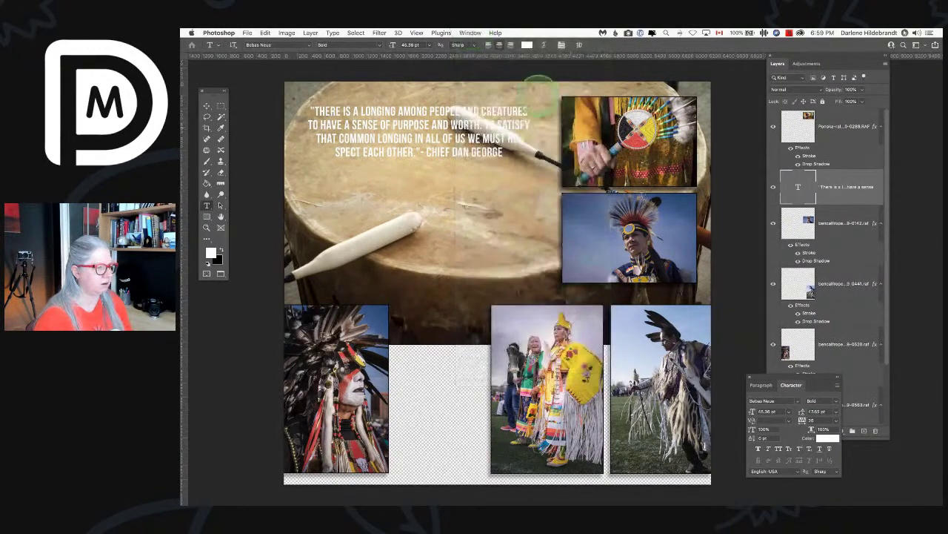
{"action": "left_click", "coordinate": [826, 438]}
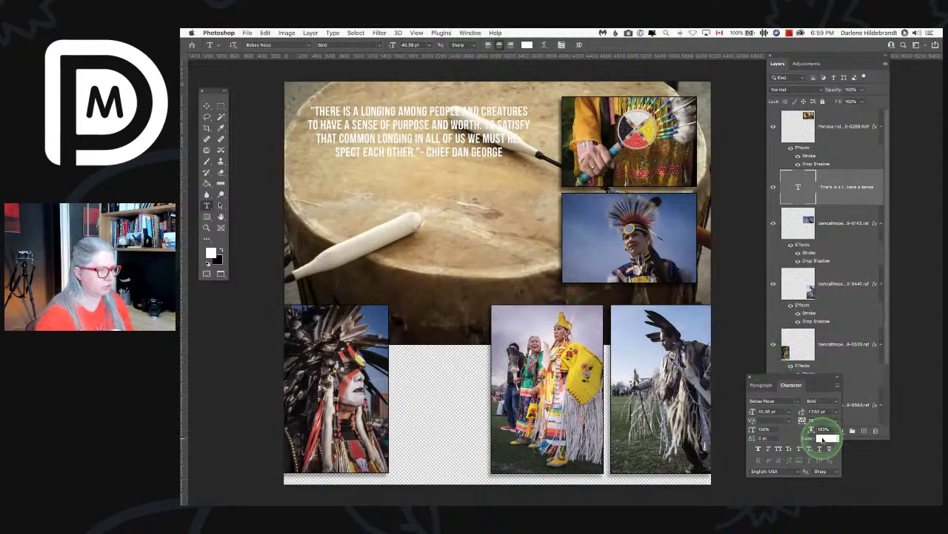
{"action": "left_click", "coordinate": [703, 187]}
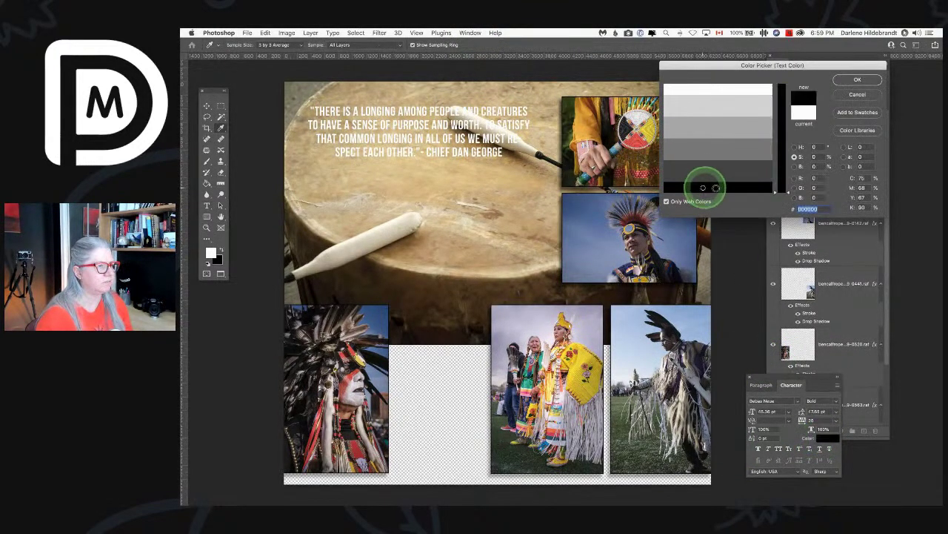
{"action": "left_click", "coordinate": [667, 202]}
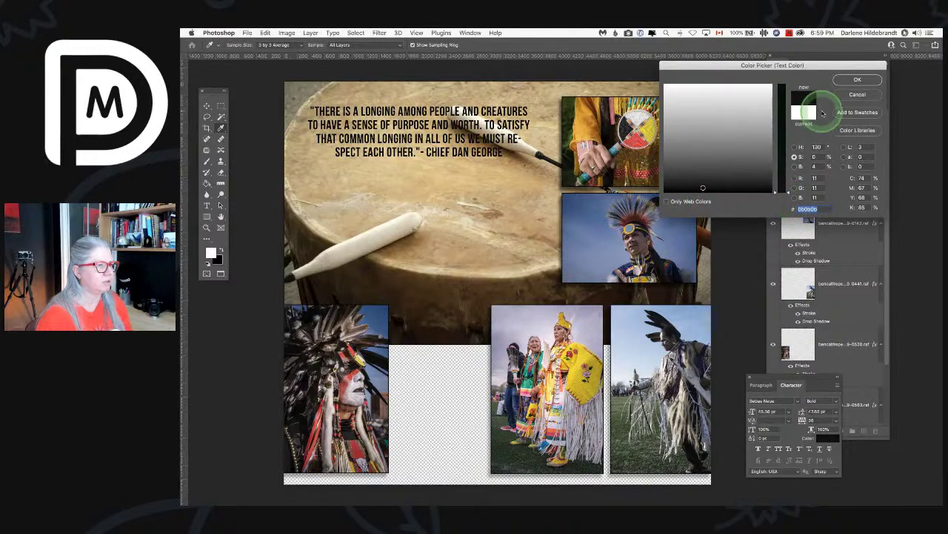
{"action": "key", "text": "Return"}
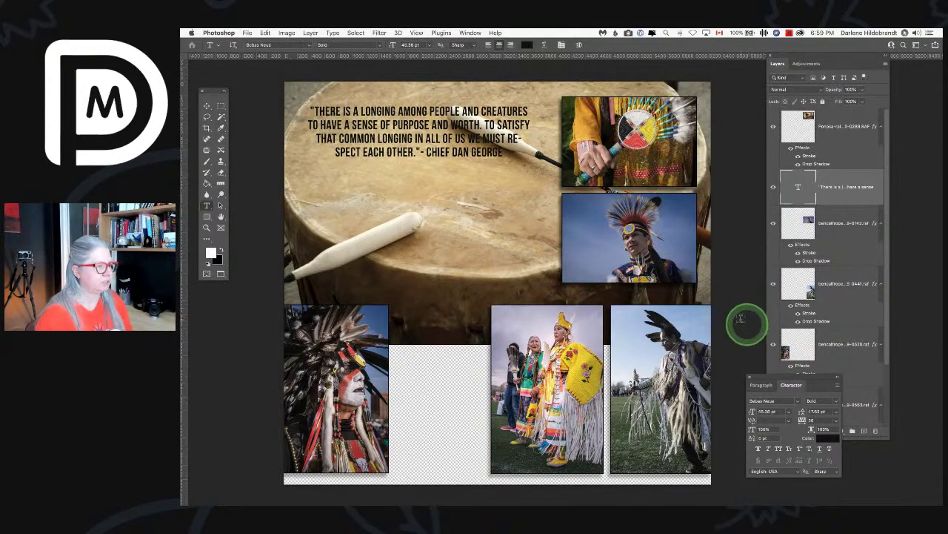
Step: Change the quote font to Barlow Condensed Medium and left-align it
{"action": "left_click", "coordinate": [797, 401]}
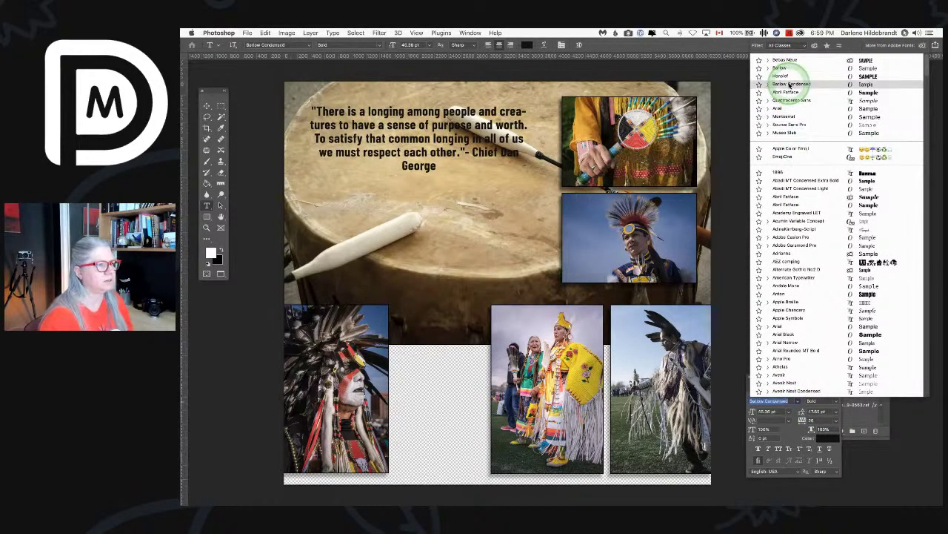
{"action": "key", "text": "Return"}
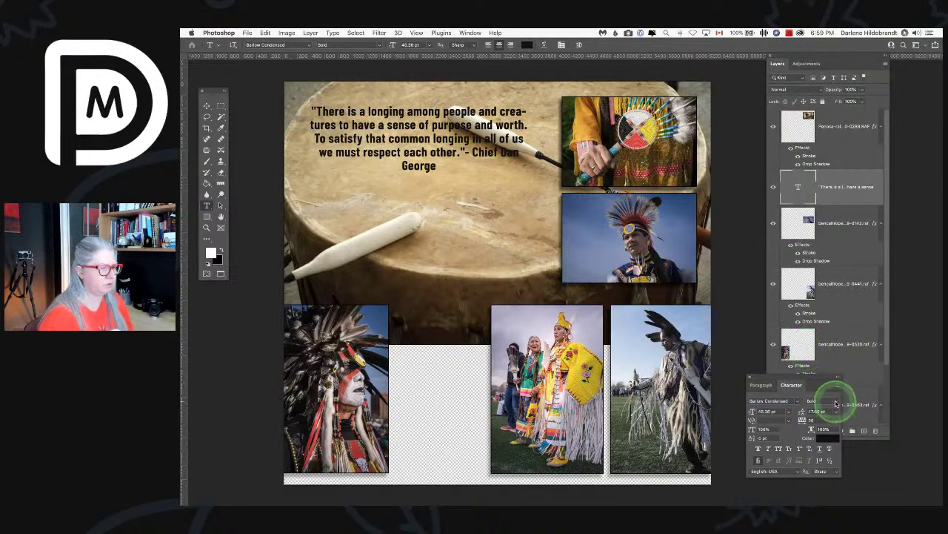
{"action": "left_click", "coordinate": [823, 401]}
{"action": "left_click", "coordinate": [819, 403]}
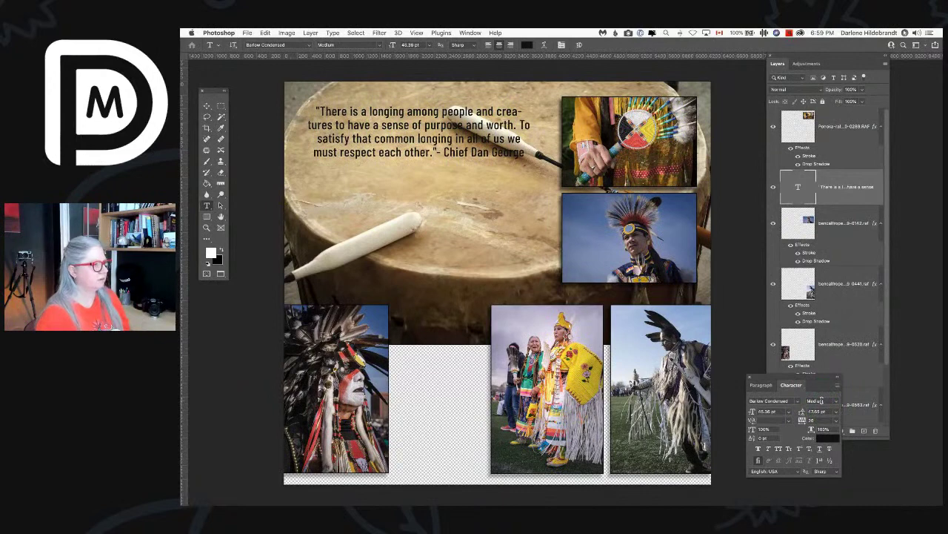
{"action": "left_click", "coordinate": [744, 435]}
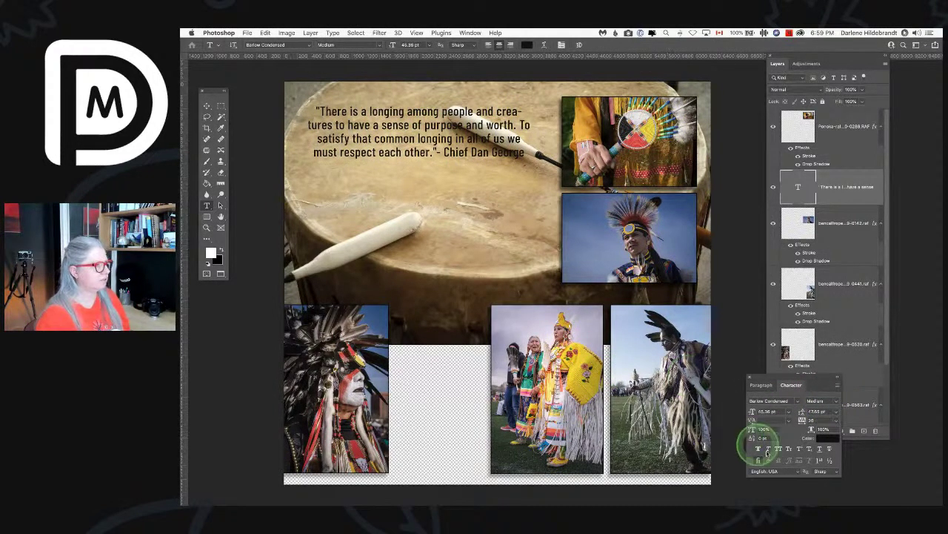
{"action": "left_click", "coordinate": [763, 388]}
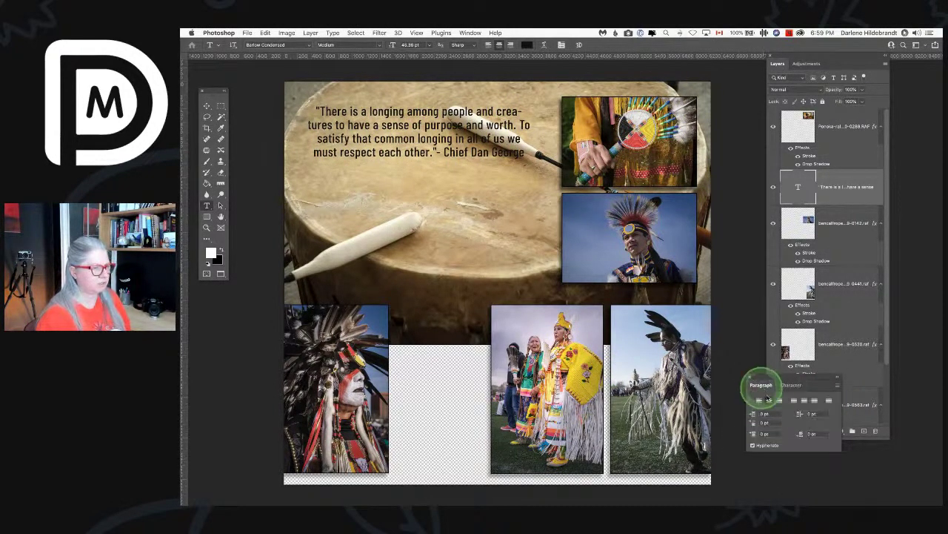
{"action": "left_click", "coordinate": [760, 400]}
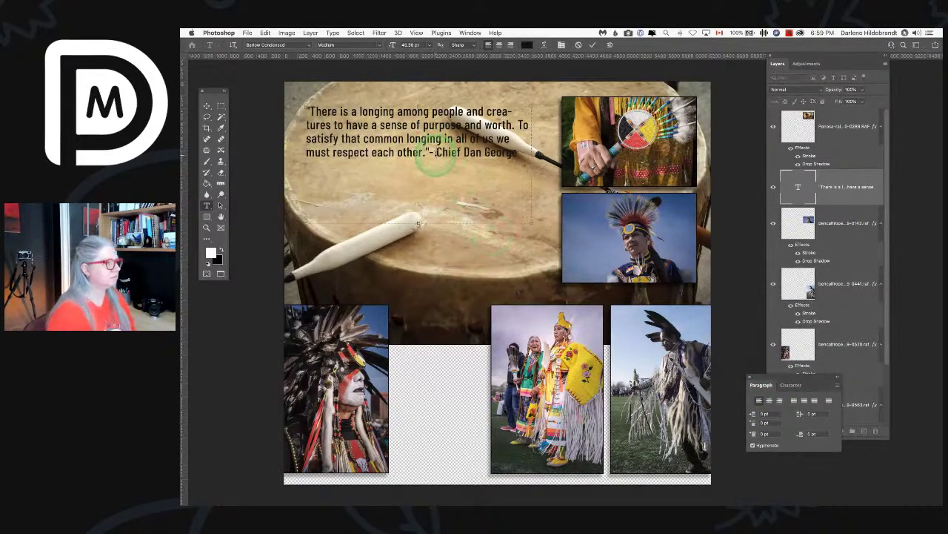
Step: Put '- Chief Dan George' on its own line and move the quote slightly lower
{"action": "key", "text": "BackSpace"}
{"action": "key", "text": "Return"}
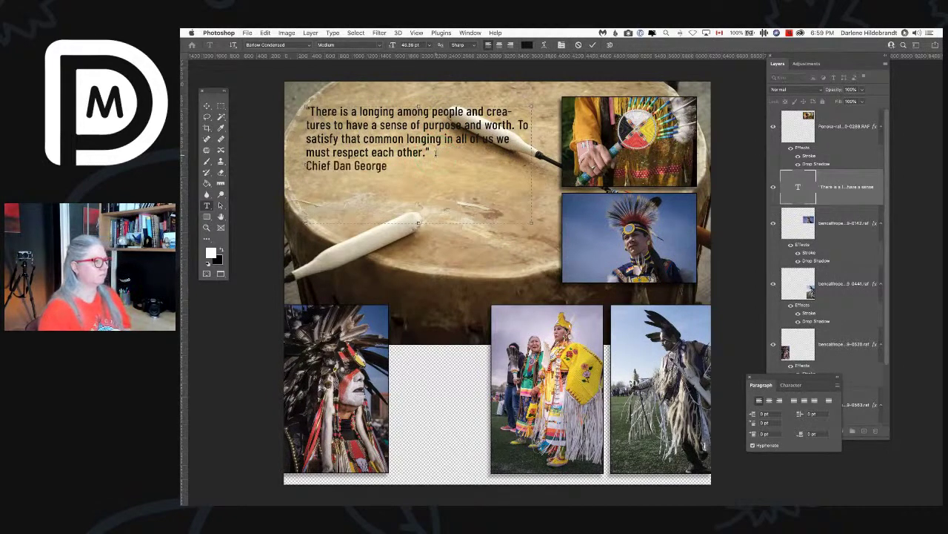
{"action": "type", "text": "-"}
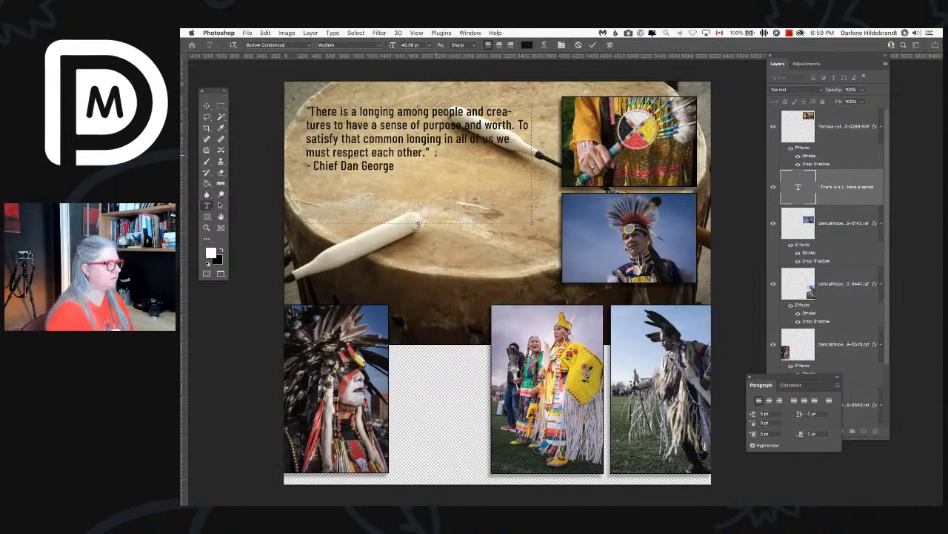
{"action": "key", "text": "Escape"}
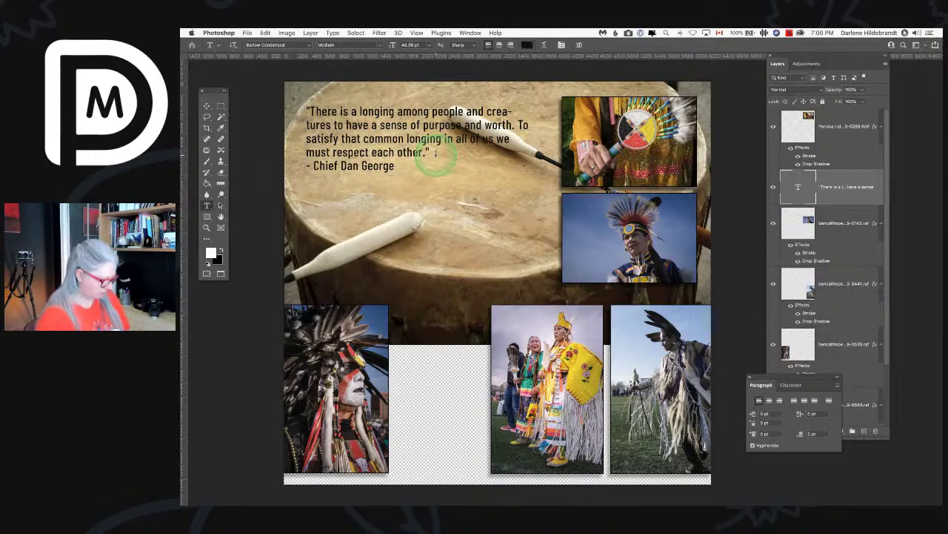
{"action": "key", "text": "v"}
{"action": "left_click_drag", "start_coordinate": [438, 138], "coordinate": [438, 163]}
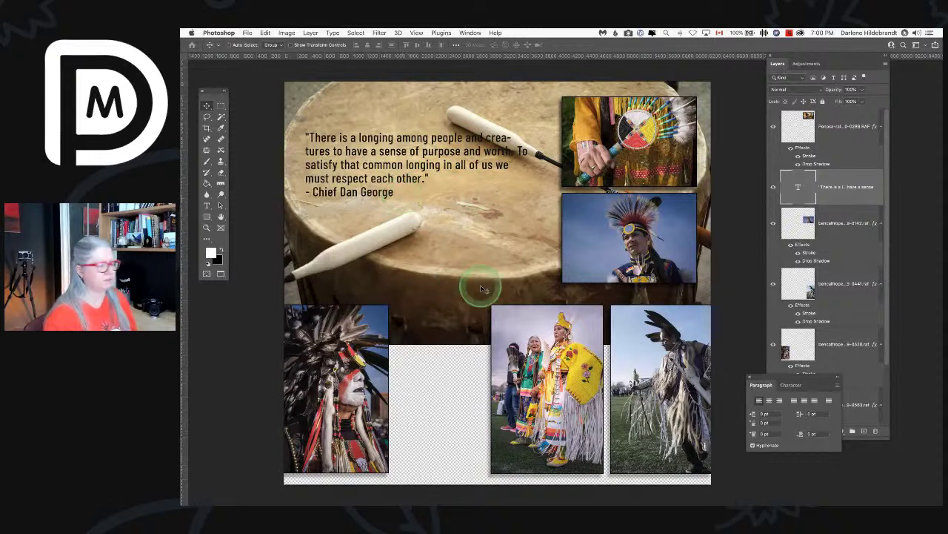
Step: Choose the Rectangle tool with a white fill
{"action": "left_click", "coordinate": [210, 216]}
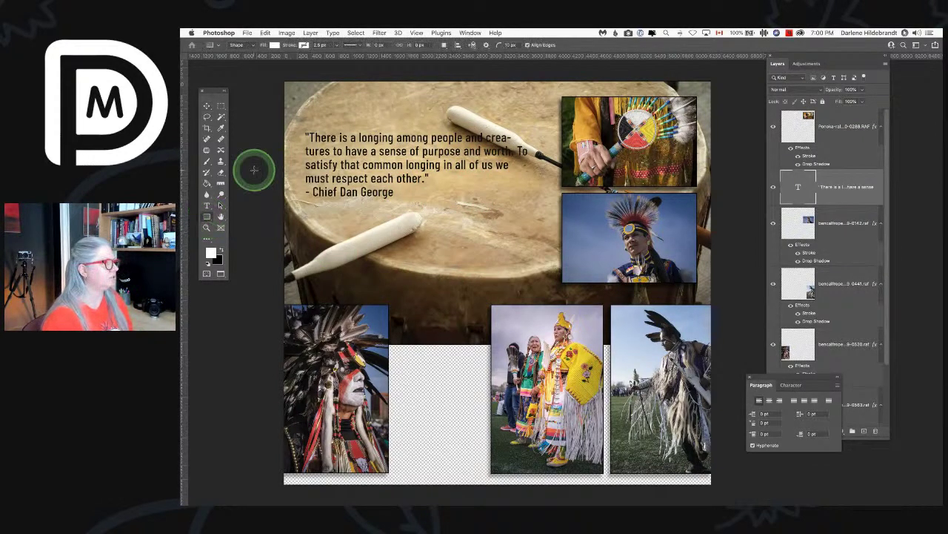
{"action": "left_click", "coordinate": [210, 218]}
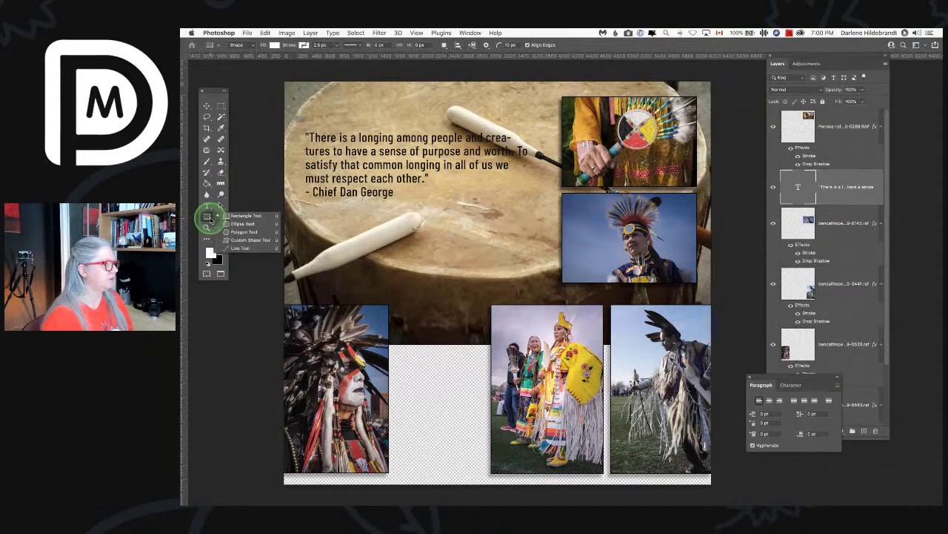
{"action": "left_click", "coordinate": [236, 215]}
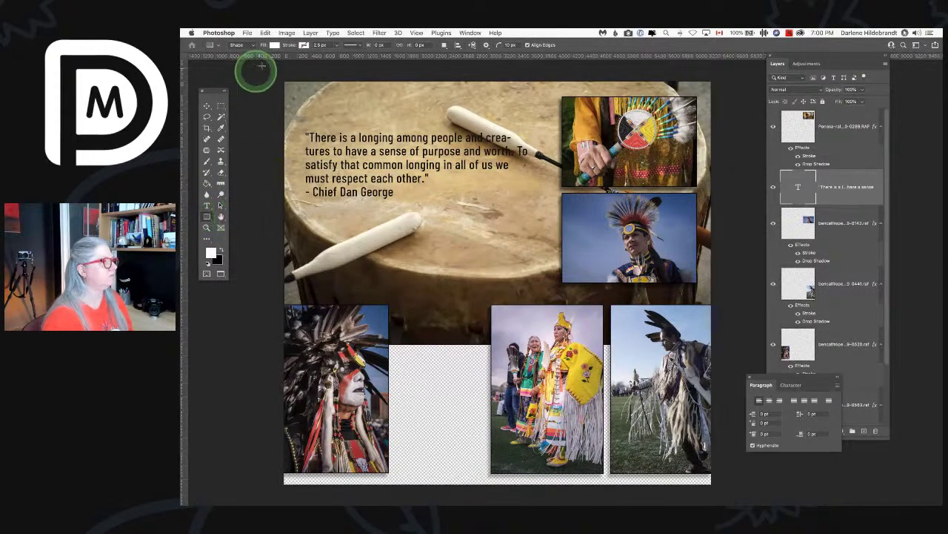
{"action": "left_click", "coordinate": [235, 90]}
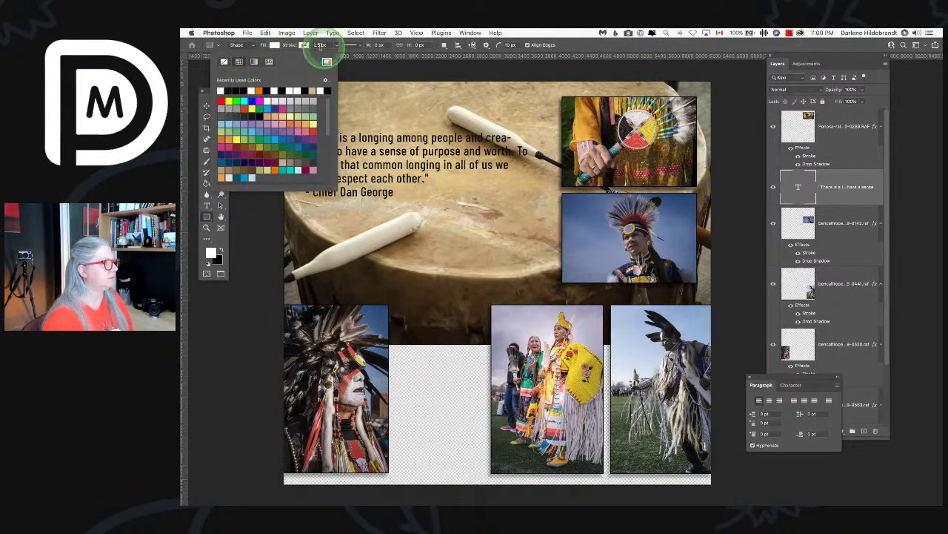
{"action": "left_click", "coordinate": [303, 45]}
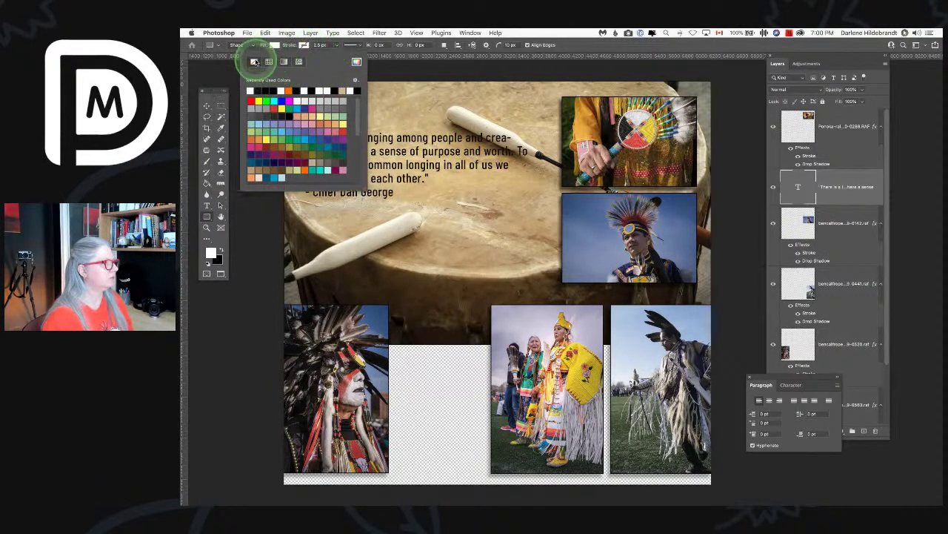
{"action": "left_click", "coordinate": [233, 76]}
{"action": "left_click", "coordinate": [232, 65]}
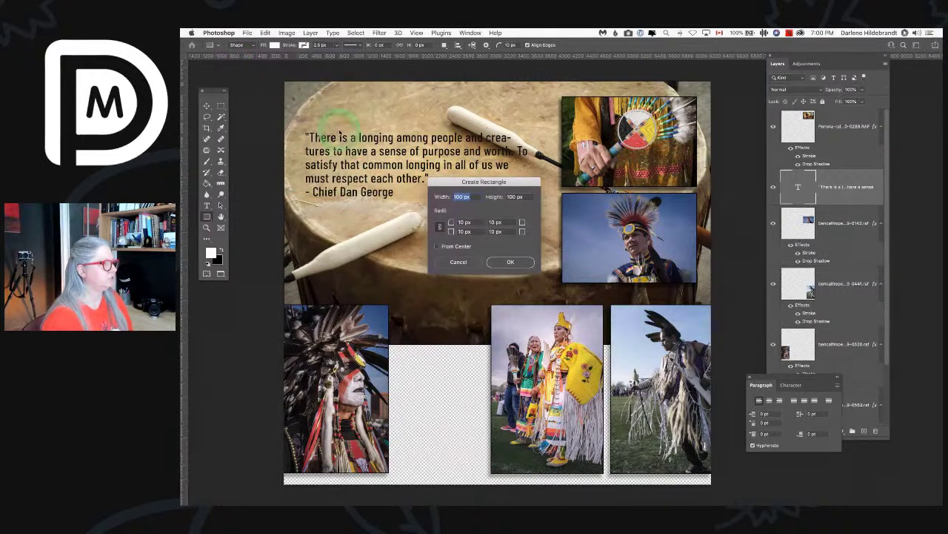
Step: Draw a white rectangle over the quote and pull its bottom edge up
{"action": "left_click", "coordinate": [465, 262]}
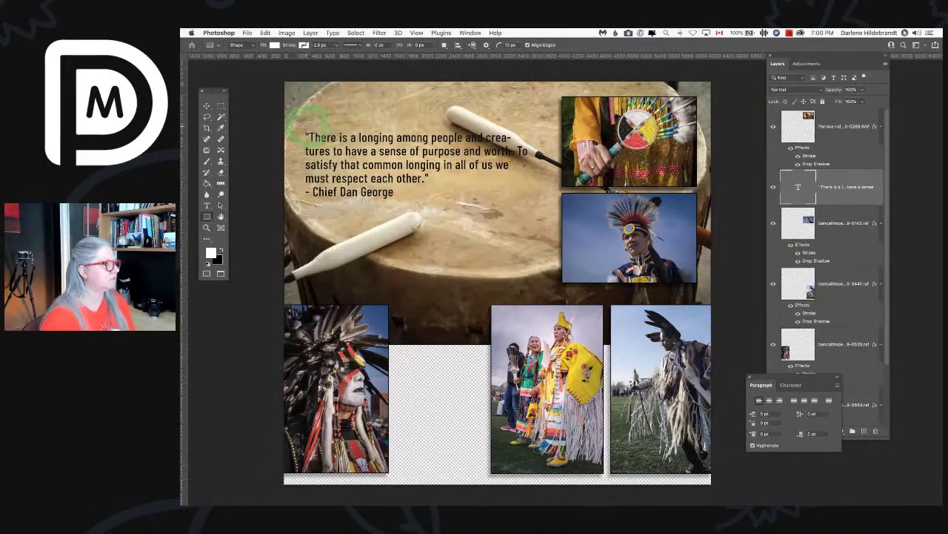
{"action": "left_click_drag", "start_coordinate": [297, 123], "coordinate": [535, 213]}
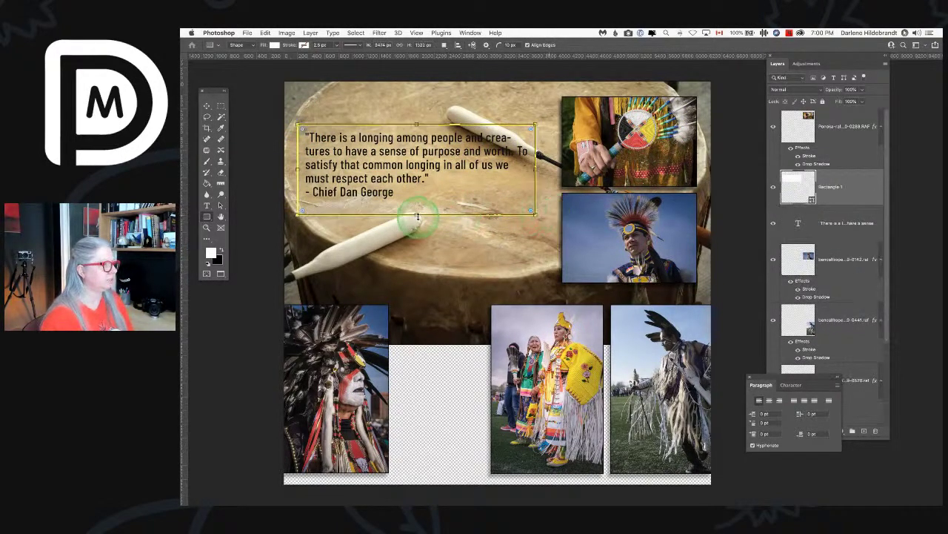
{"action": "left_click_drag", "start_coordinate": [417, 211], "coordinate": [418, 213]}
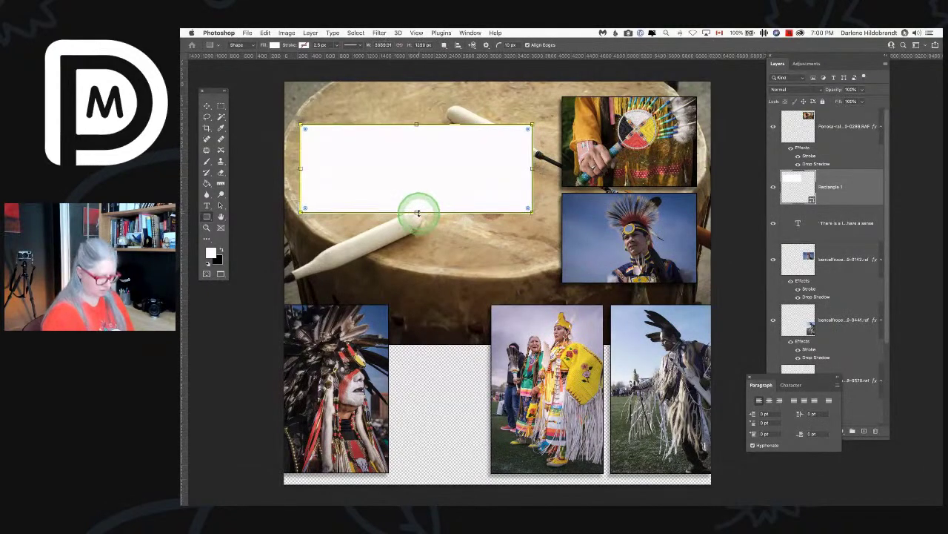
{"action": "key", "text": "Return"}
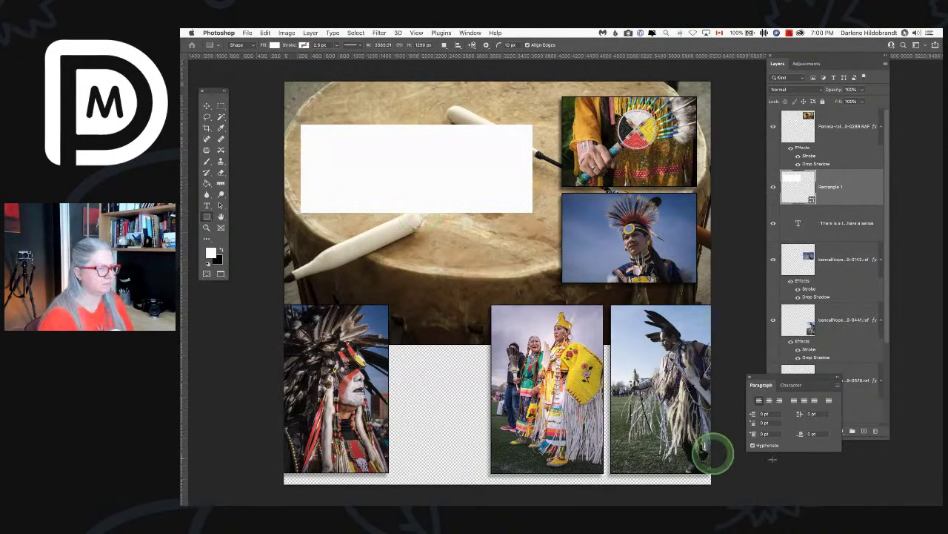
Step: Move the white box layer below the quote text layer
{"action": "left_click", "coordinate": [758, 380]}
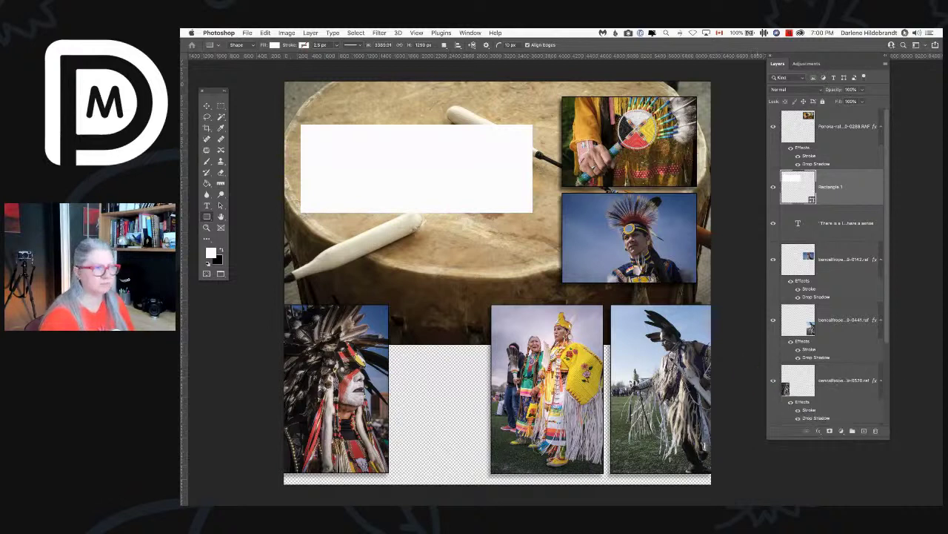
{"action": "left_click", "coordinate": [826, 207]}
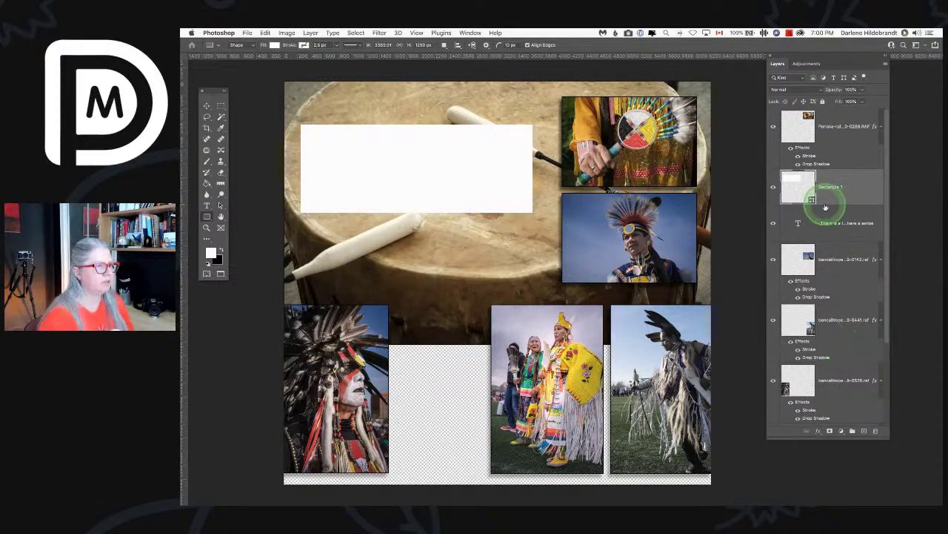
{"action": "left_click_drag", "start_coordinate": [826, 207], "coordinate": [861, 232]}
{"action": "left_click", "coordinate": [824, 184]}
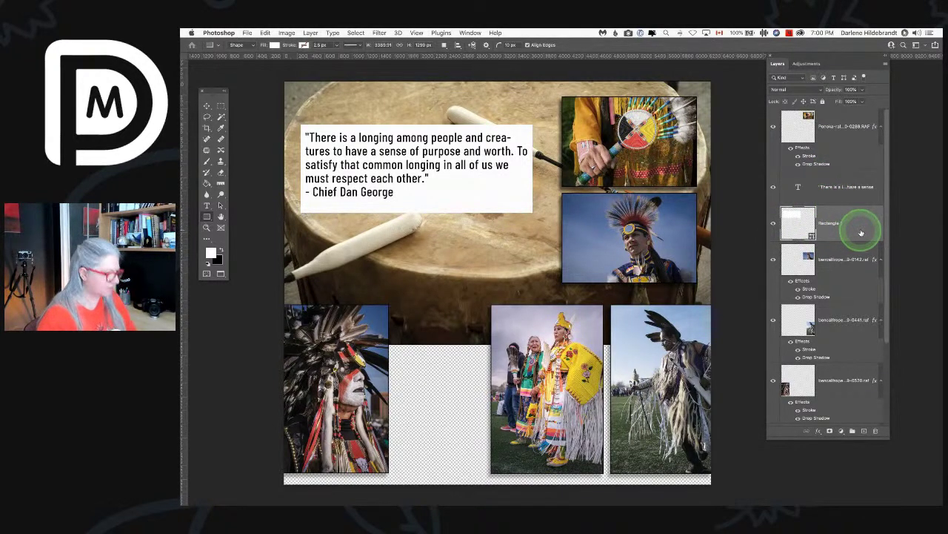
Step: Resize the white box to about 81% height and slightly wider around the quote
{"action": "key", "text": "super+t"}
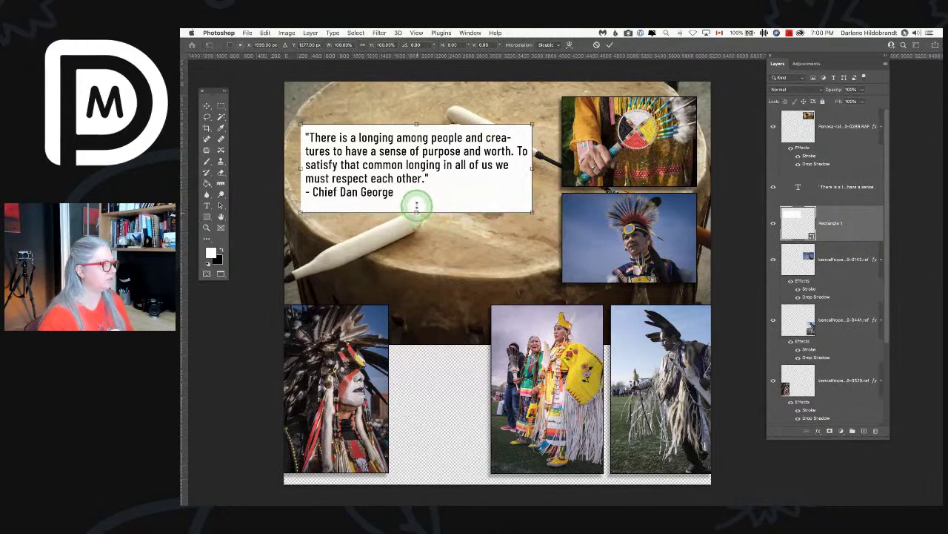
{"action": "left_click_drag", "start_coordinate": [416, 200], "coordinate": [418, 191]}
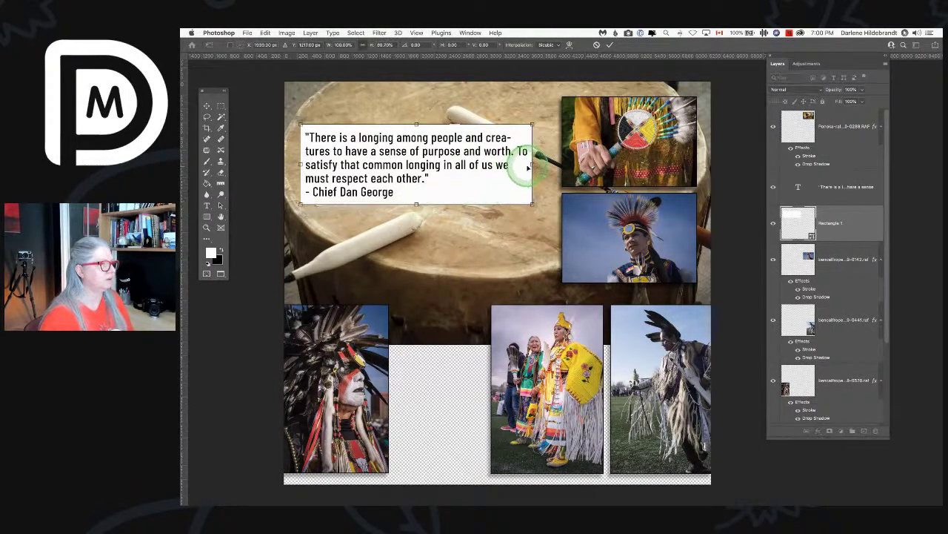
{"action": "left_click_drag", "start_coordinate": [532, 164], "coordinate": [521, 171]}
{"action": "key", "text": "Return"}
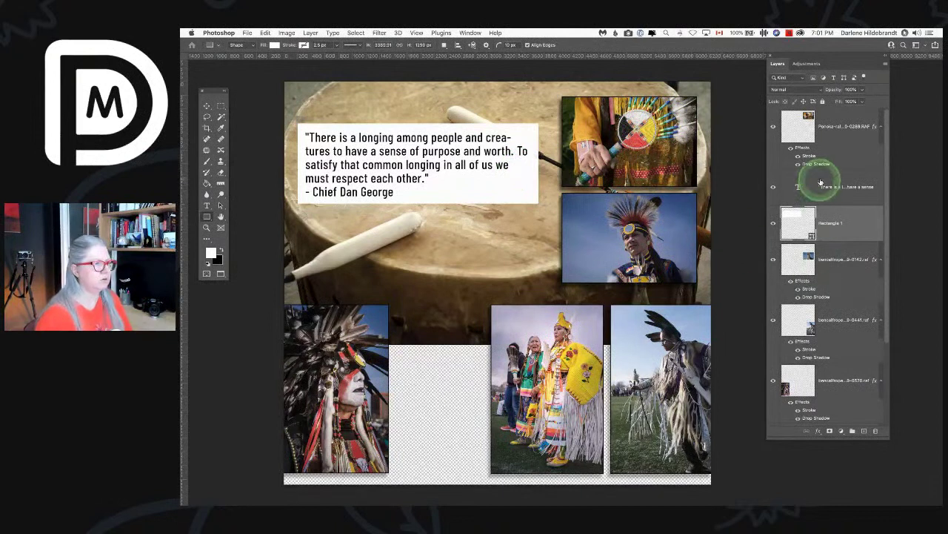
Step: Align the quote text and Rectangle 1 layers on their vertical centres
{"action": "left_click", "coordinate": [828, 203]}
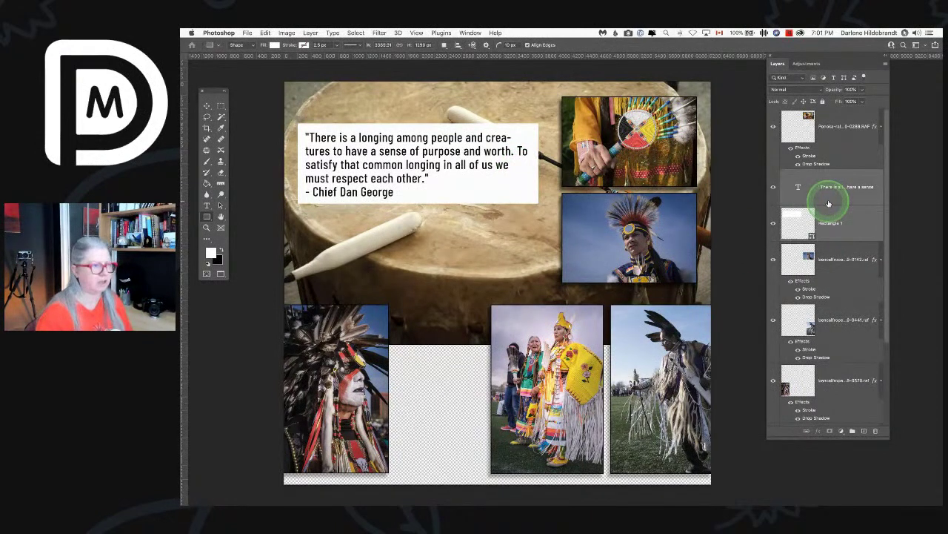
{"action": "left_click", "coordinate": [415, 80]}
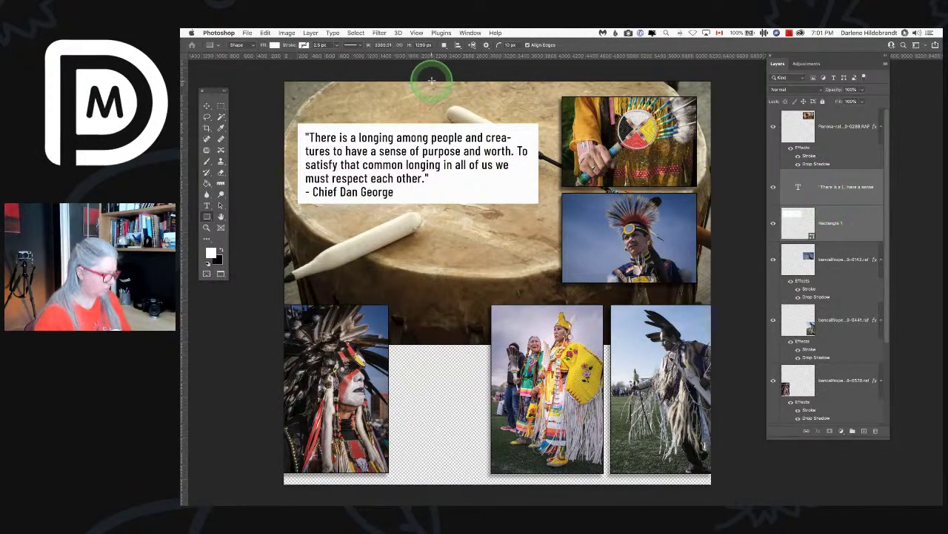
{"action": "key", "text": "v"}
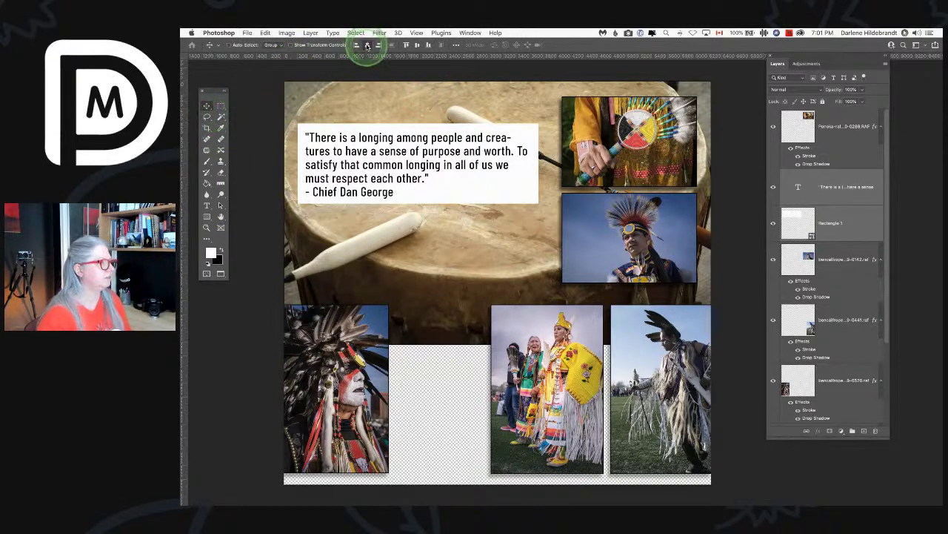
{"action": "left_click", "coordinate": [418, 45]}
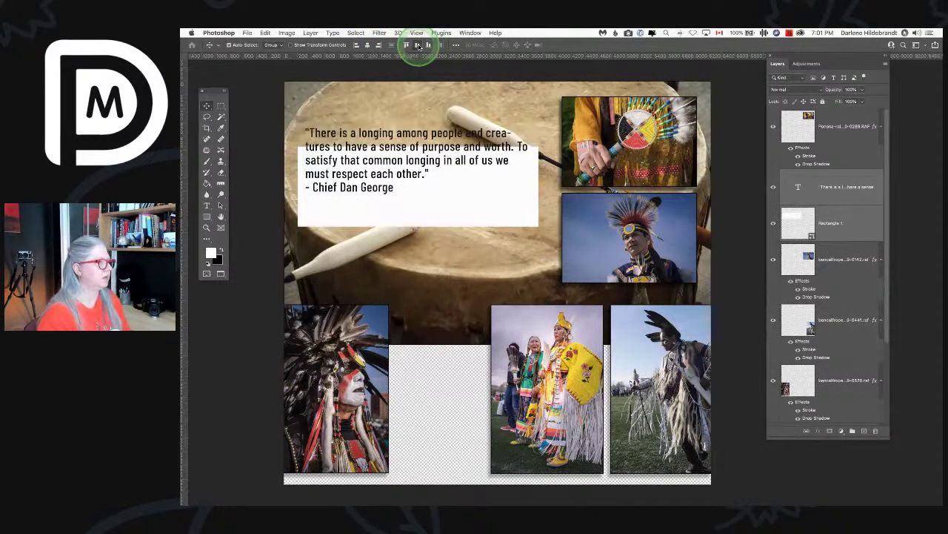
{"action": "left_click", "coordinate": [418, 45]}
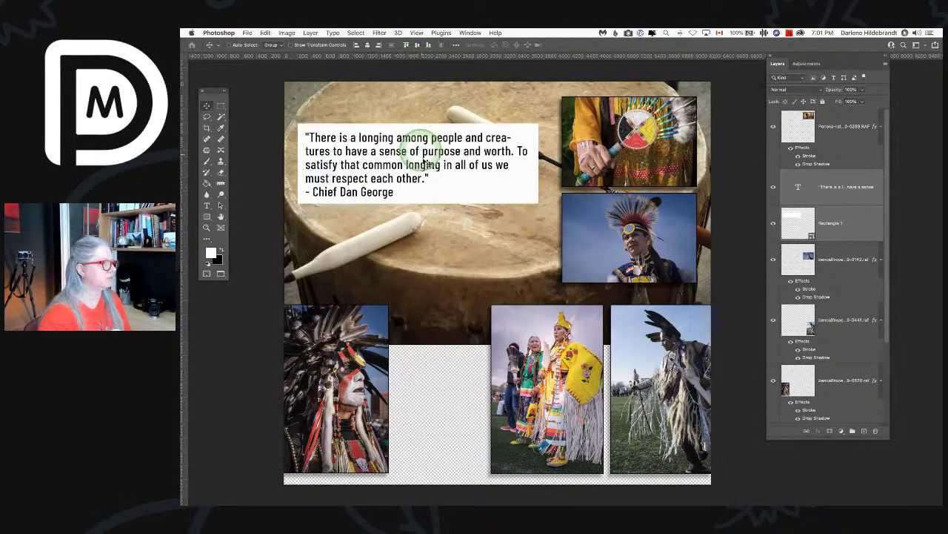
Step: Free-transform the quote text alone, undo the squashed height, and commit the transform
{"action": "left_click", "coordinate": [792, 208]}
{"action": "left_click", "coordinate": [830, 191]}
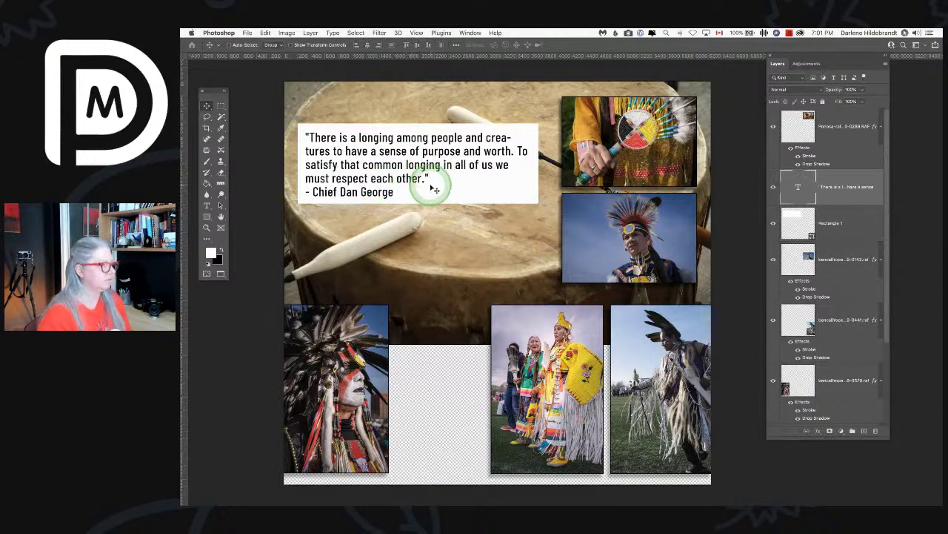
{"action": "key", "text": "super+t"}
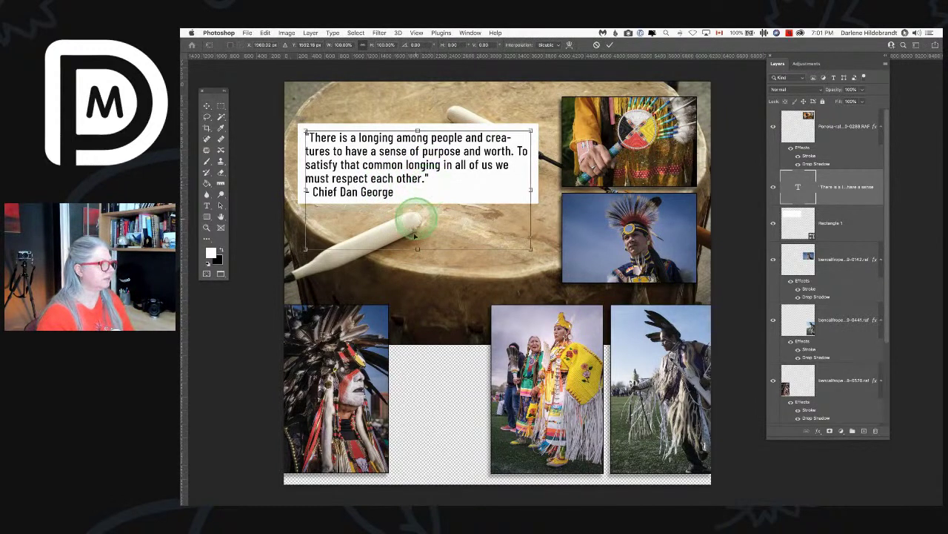
{"action": "left_click_drag", "start_coordinate": [418, 248], "coordinate": [417, 212]}
{"action": "key", "text": "super+z"}
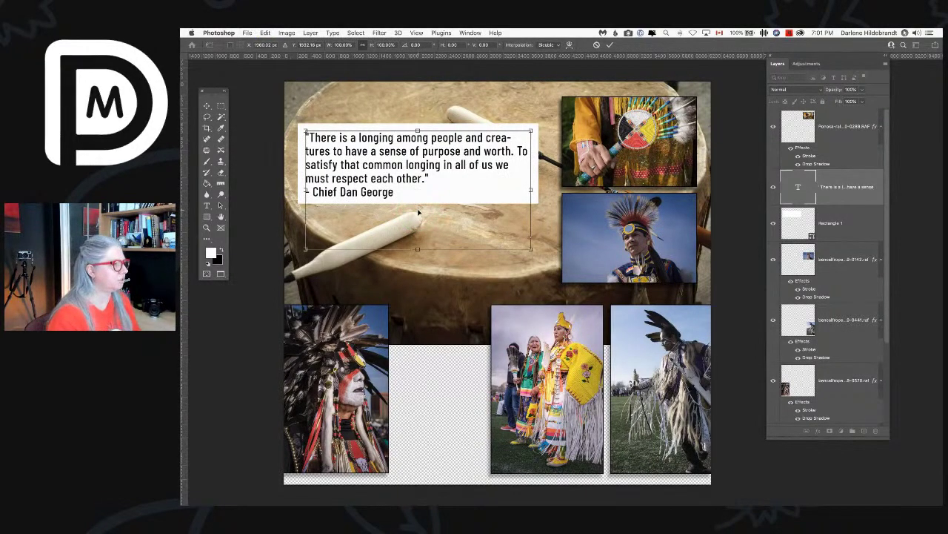
{"action": "key", "text": "Return"}
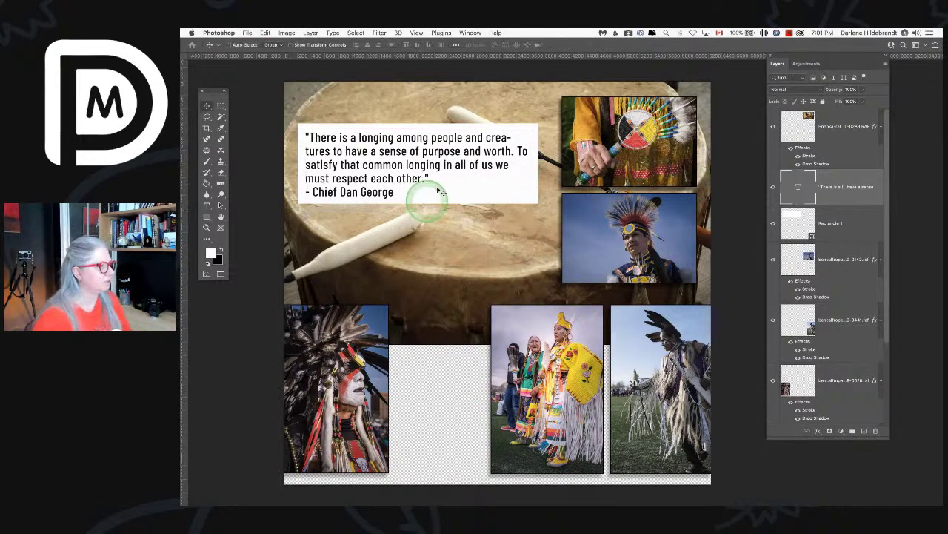
Step: Lower the Rectangle 1 white box's opacity from 80% through 70% to 50%
{"action": "left_click", "coordinate": [839, 222]}
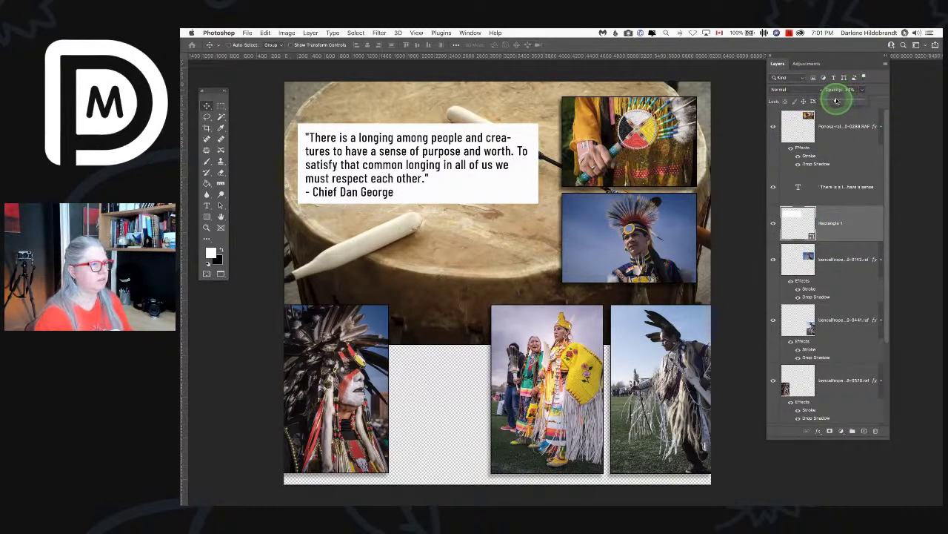
{"action": "left_click", "coordinate": [848, 219]}
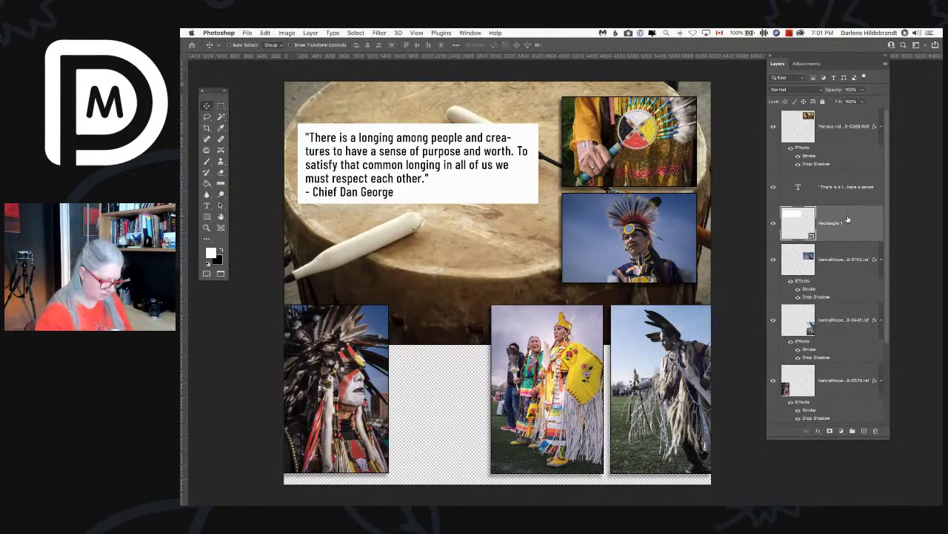
{"action": "key", "text": "8"}
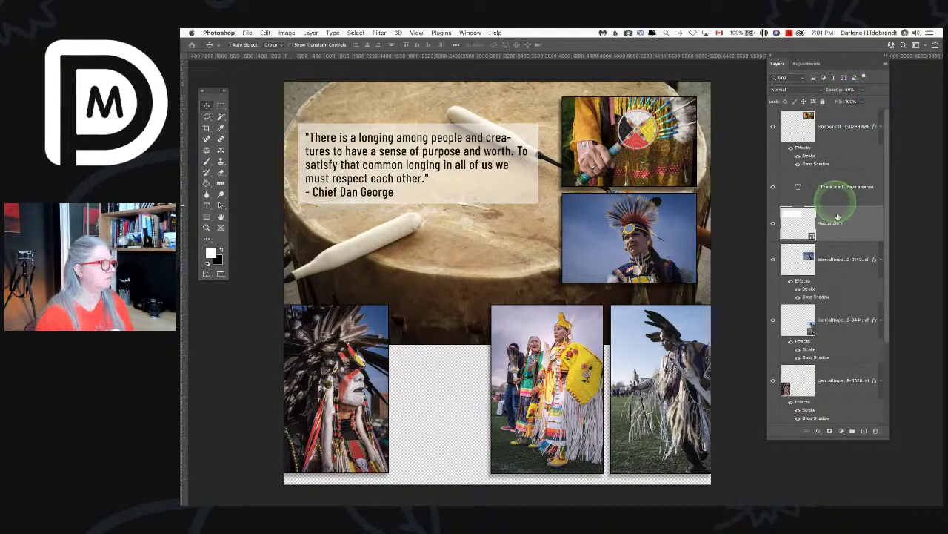
{"action": "left_click", "coordinate": [838, 219]}
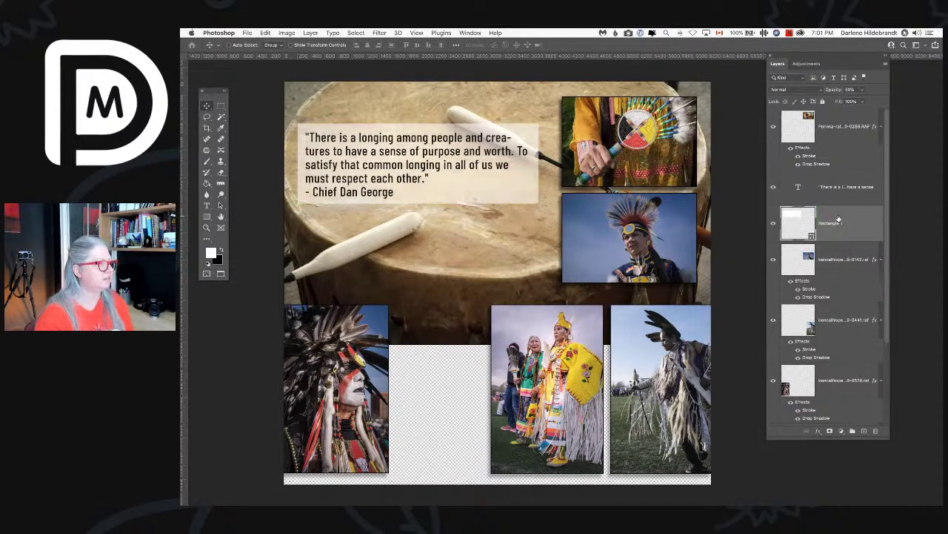
{"action": "key", "text": "7"}
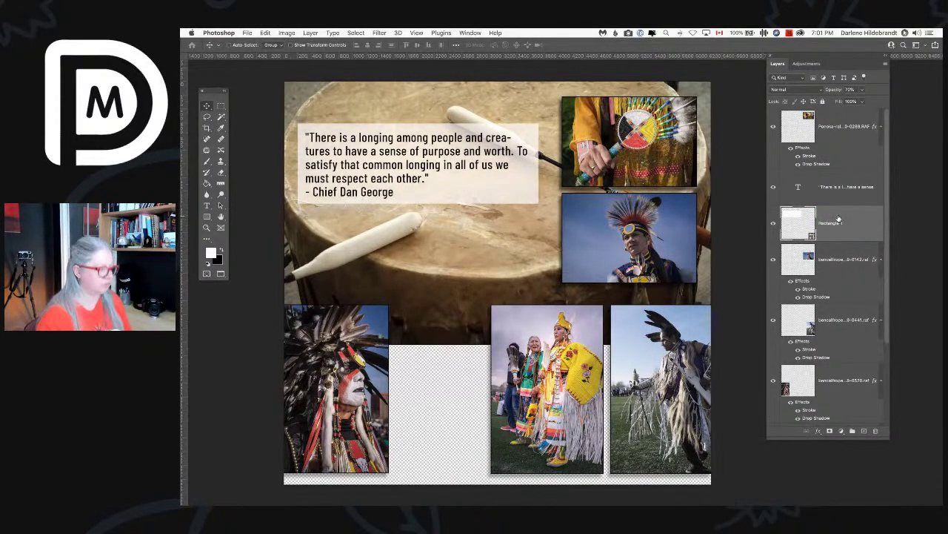
{"action": "left_click", "coordinate": [838, 218]}
{"action": "key", "text": "5"}
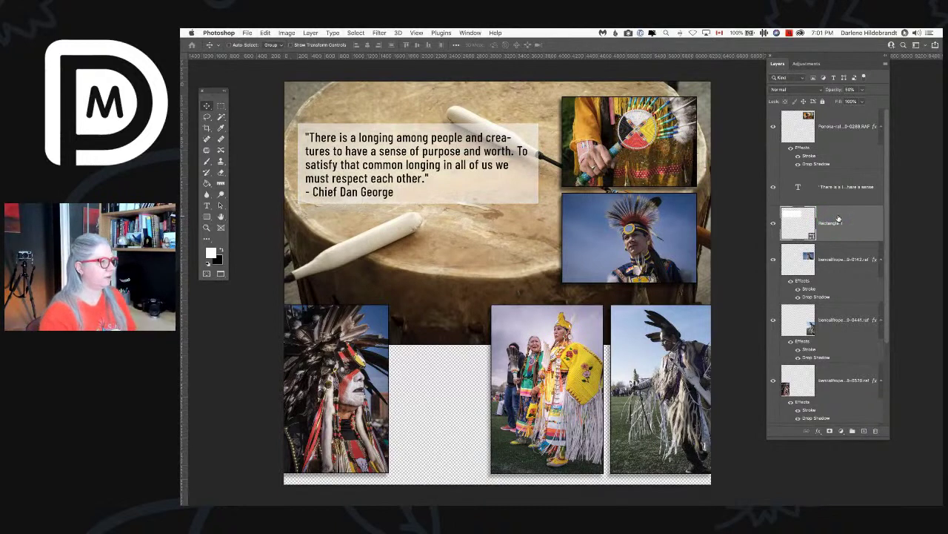
Step: Link the quote text layer with the white box layer
{"action": "left_click", "coordinate": [834, 194]}
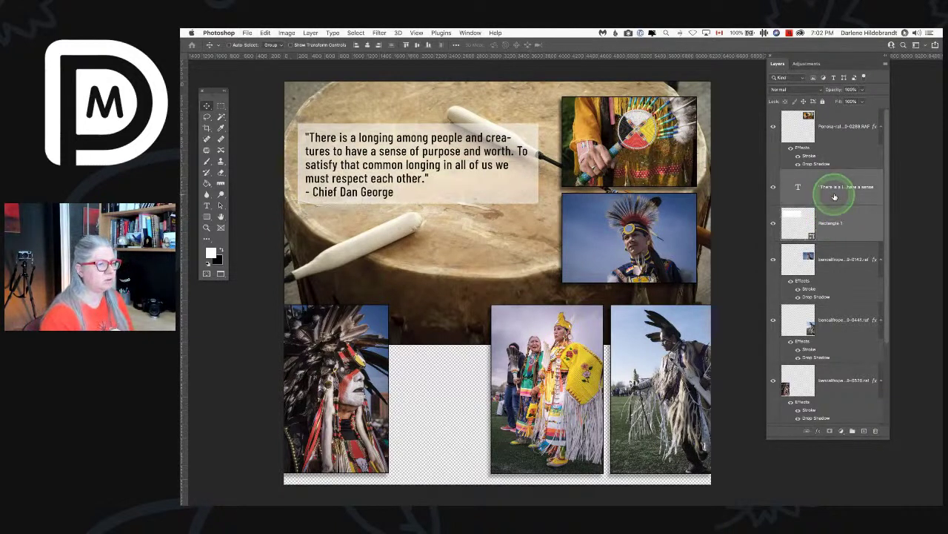
{"action": "right_click", "coordinate": [833, 195]}
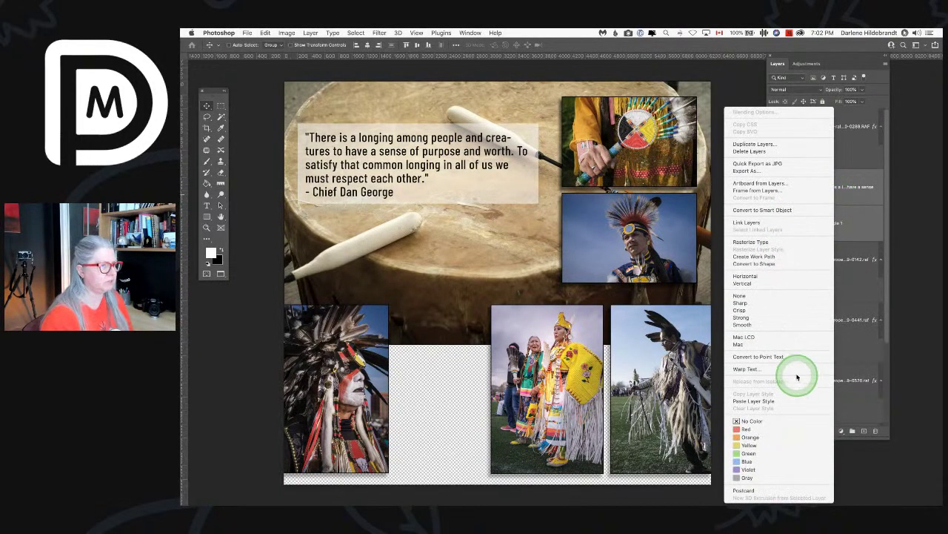
{"action": "left_click", "coordinate": [770, 223]}
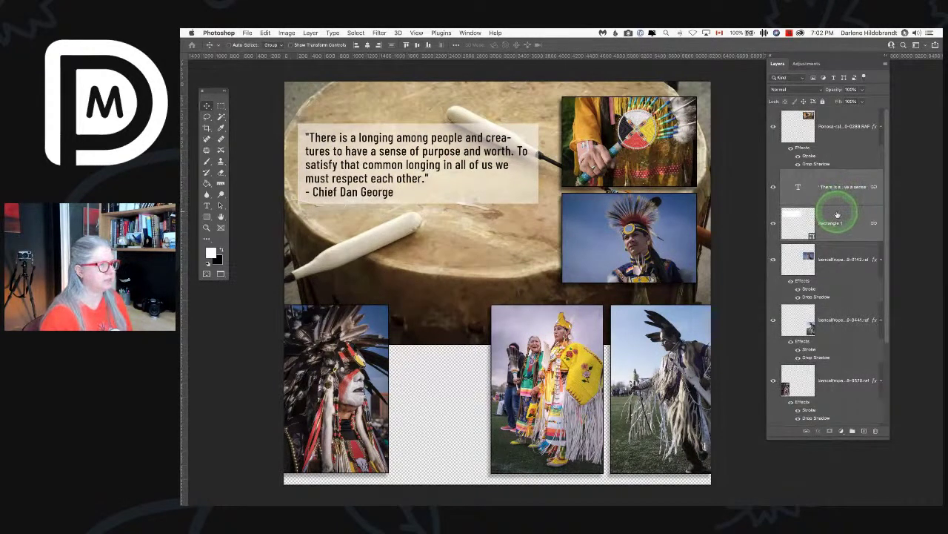
Step: Drag the quote box and its text about 29 px higher on the drum
{"action": "left_click", "coordinate": [832, 178]}
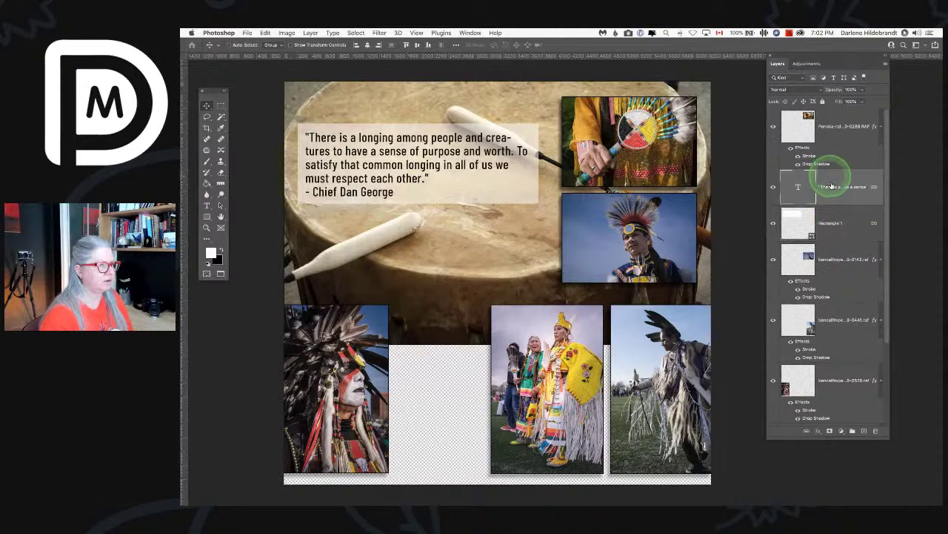
{"action": "left_click", "coordinate": [836, 217]}
{"action": "left_click_drag", "start_coordinate": [532, 160], "coordinate": [449, 185]}
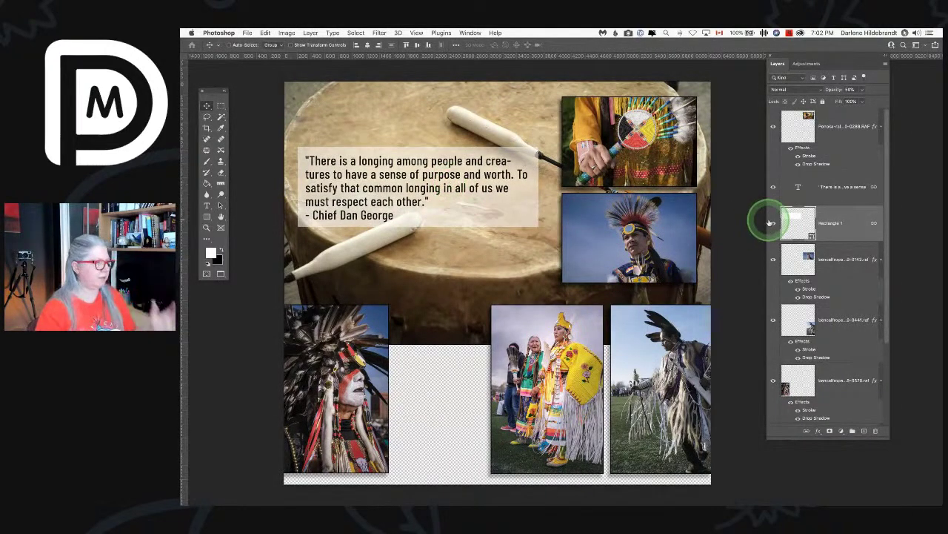
{"action": "left_click_drag", "start_coordinate": [424, 181], "coordinate": [423, 156]}
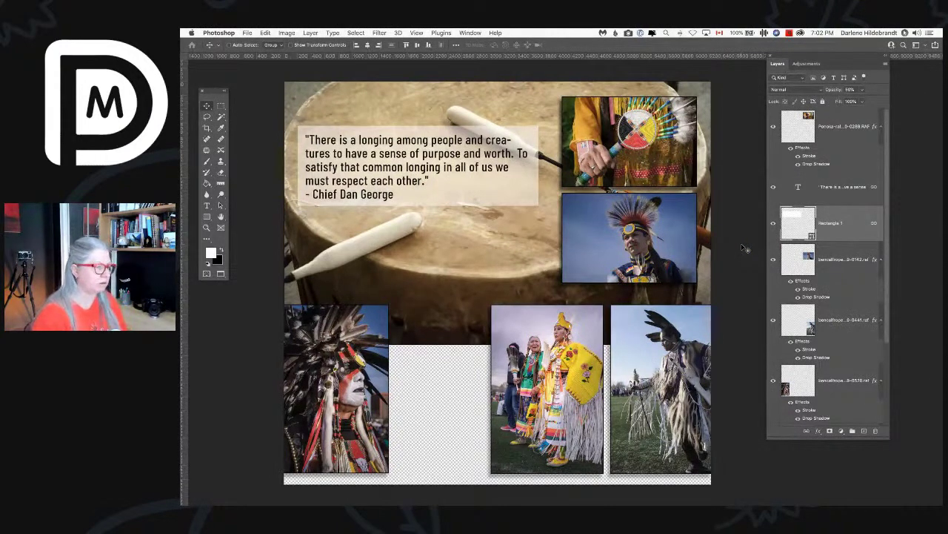
{"action": "left_click", "coordinate": [744, 248]}
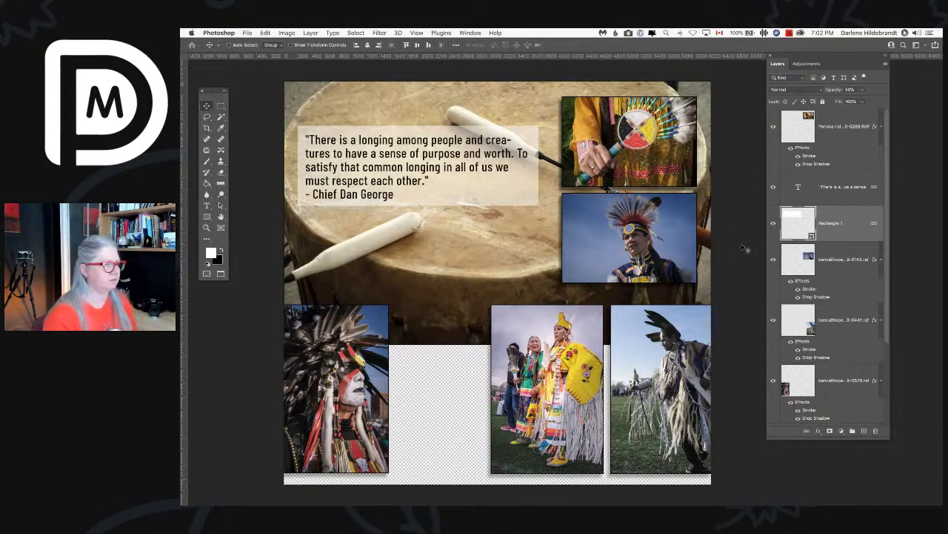
{"action": "mouse_move", "coordinate": [742, 247]}
{"action": "left_mouse_down"}
{"action": "mouse_move", "coordinate": [699, 180]}
{"action": "mouse_move", "coordinate": [721, 182]}
{"action": "left_mouse_up"}
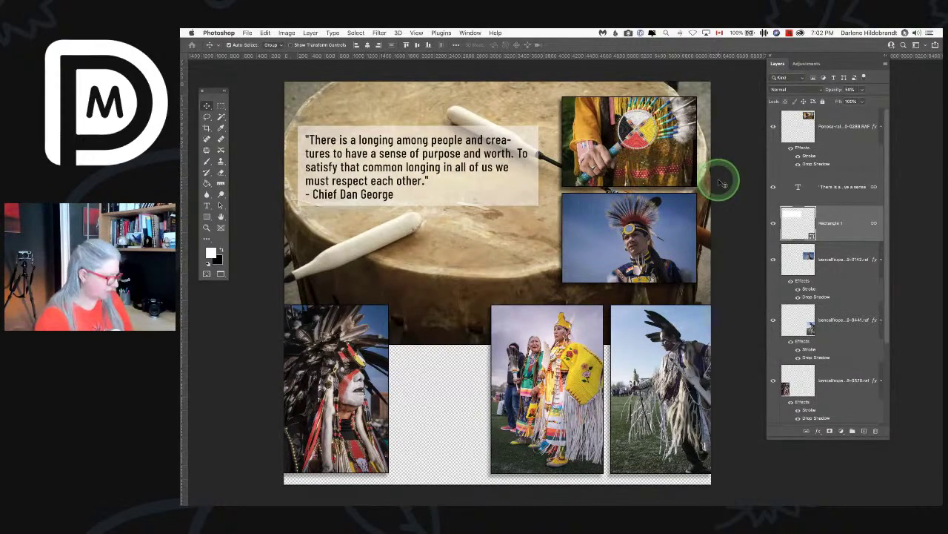
Step: In Lightroom Classic, clear the selection and show the quote collage in Loupe view
{"action": "key", "text": "super+Tab"}
{"action": "key", "text": "Tab"}
{"action": "key", "text": "Tab"}
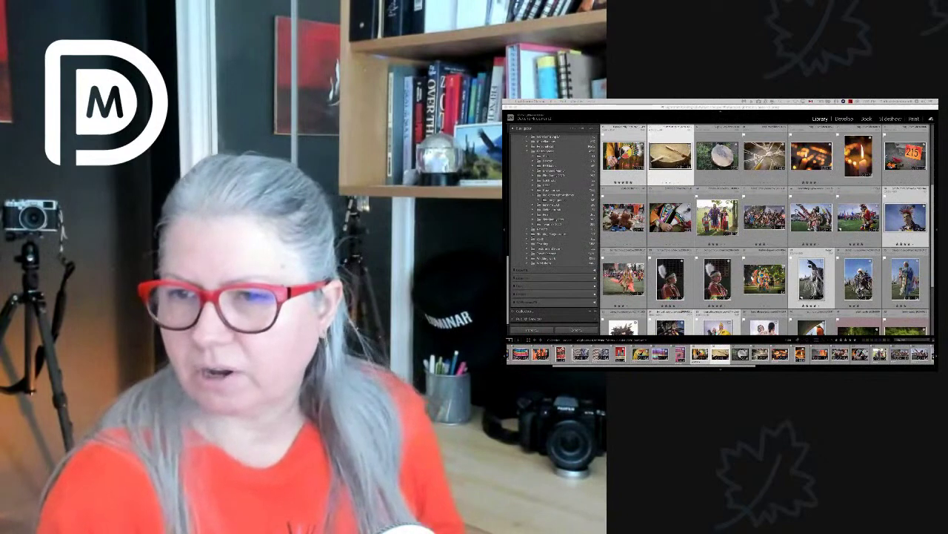
{"action": "key", "text": "super+d"}
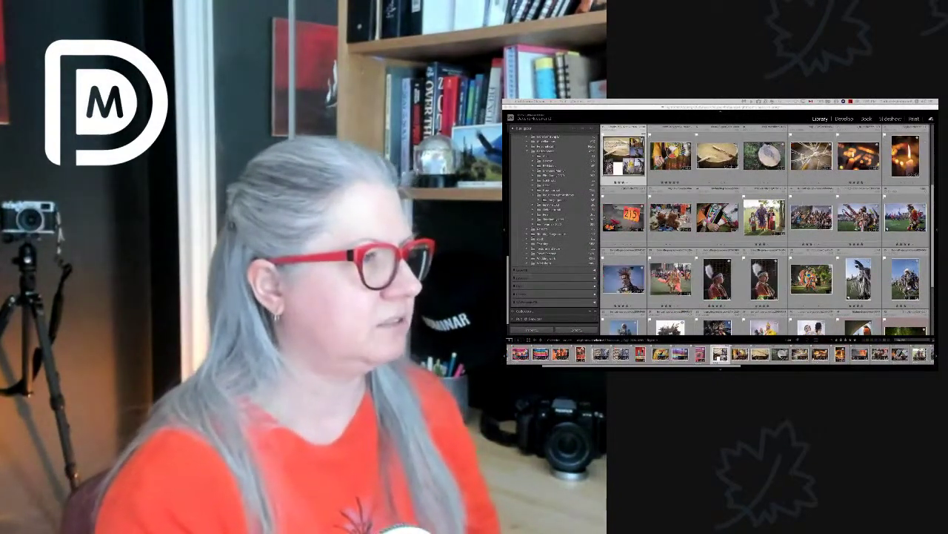
{"action": "double_click", "coordinate": [635, 179]}
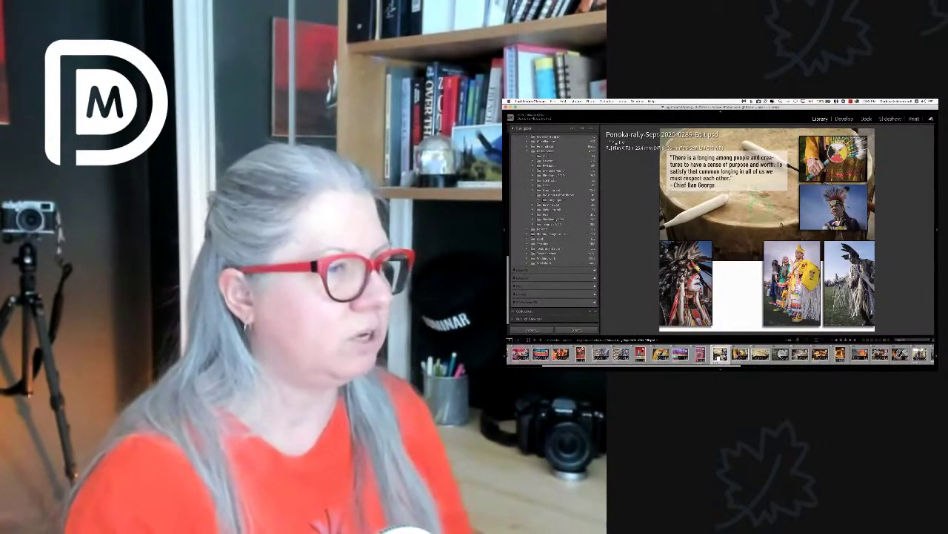
{"action": "right_click", "coordinate": [766, 222]}
{"action": "mouse_move", "coordinate": [775, 244]}
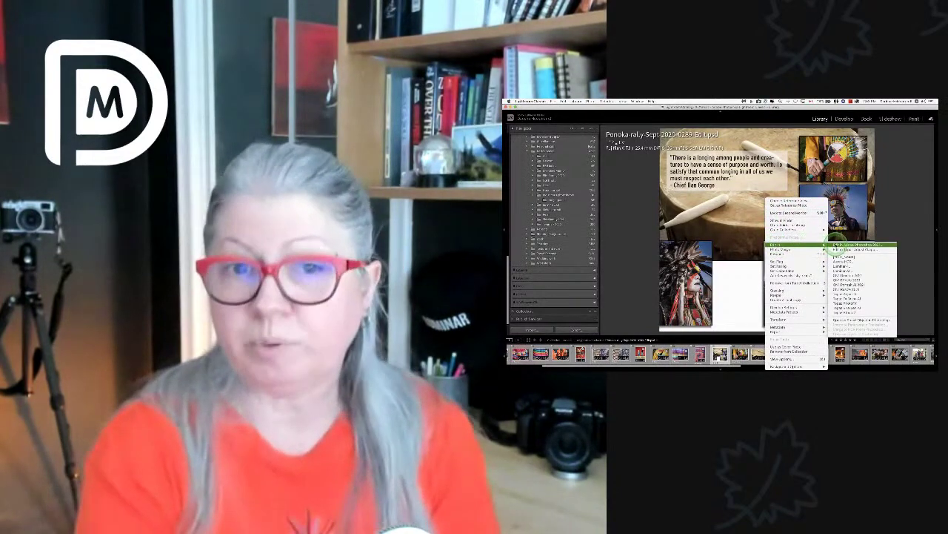
Step: Cancel Edit in Adobe Photoshop after weighing Edit Original versus Edit a Copy, then switch to Chrome
{"action": "left_click", "coordinate": [860, 246]}
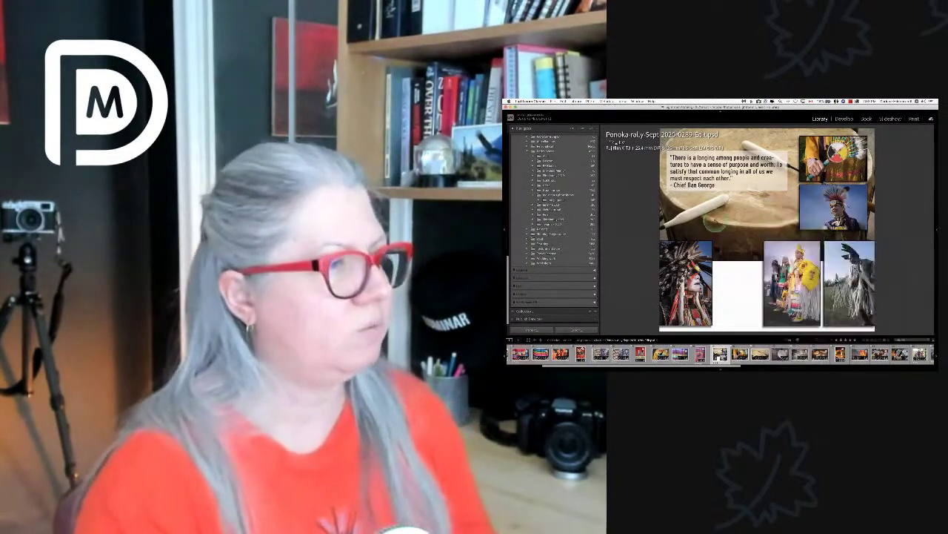
{"action": "left_click", "coordinate": [688, 226]}
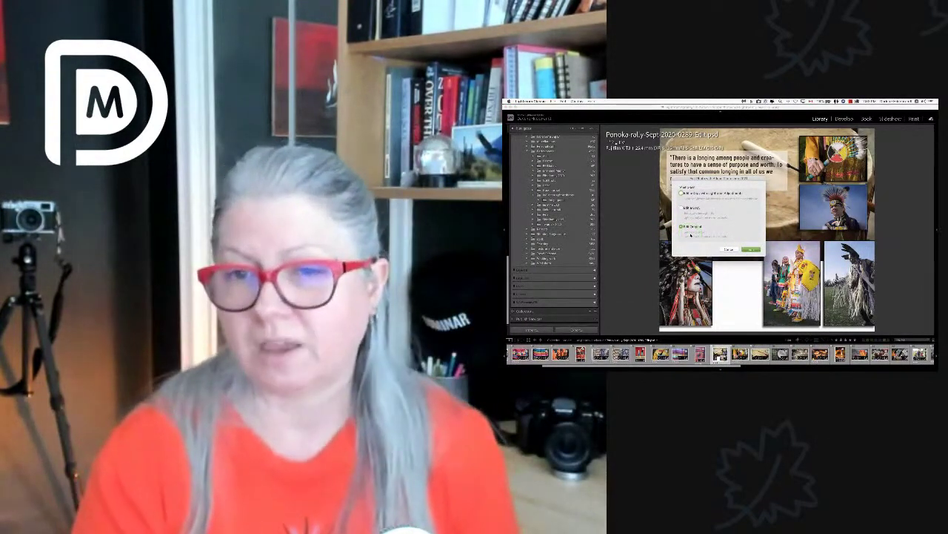
{"action": "left_click", "coordinate": [696, 208]}
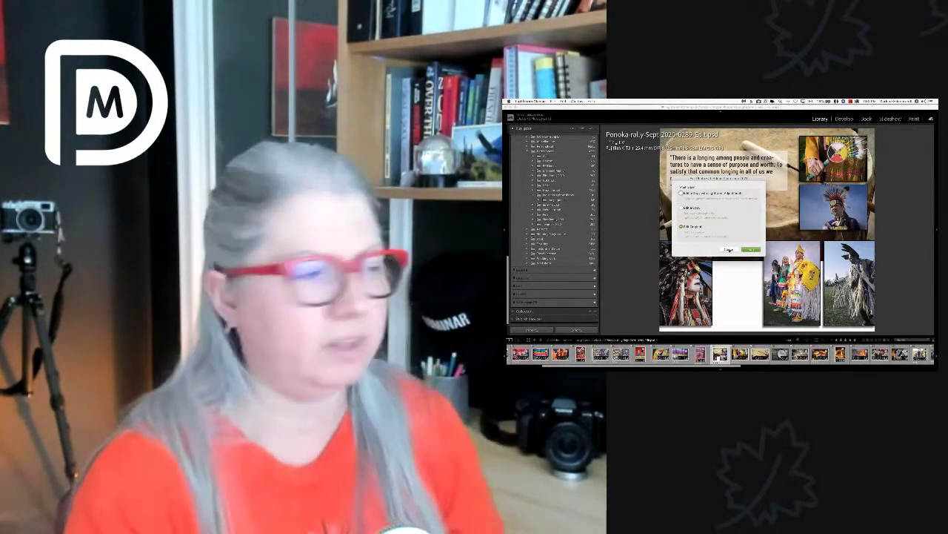
{"action": "left_click", "coordinate": [729, 250]}
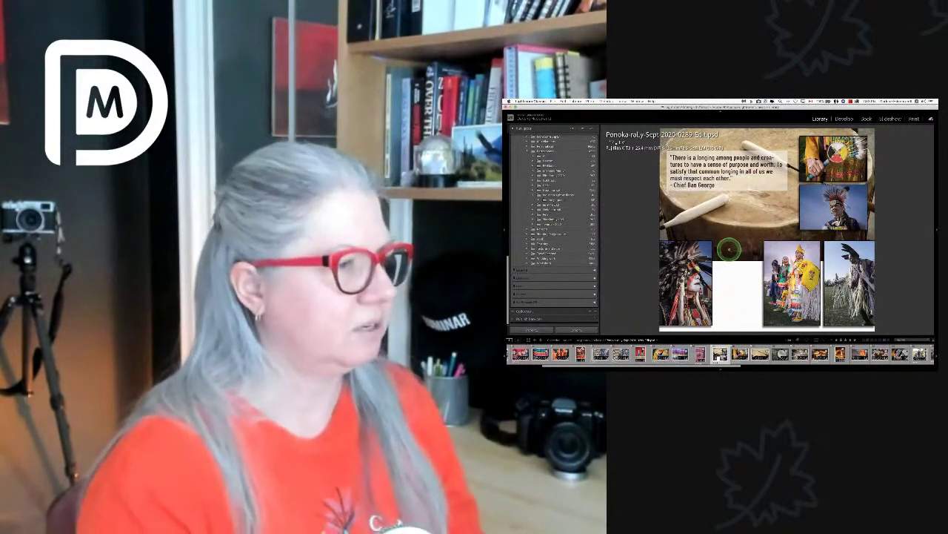
{"action": "key", "text": "super+Tab"}
{"action": "key", "text": "super+Tab"}
{"action": "key", "text": "super+Tab"}
{"action": "key", "text": "super+Tab"}
{"action": "key", "text": "super+Tab"}
{"action": "key", "text": "super+Tab"}
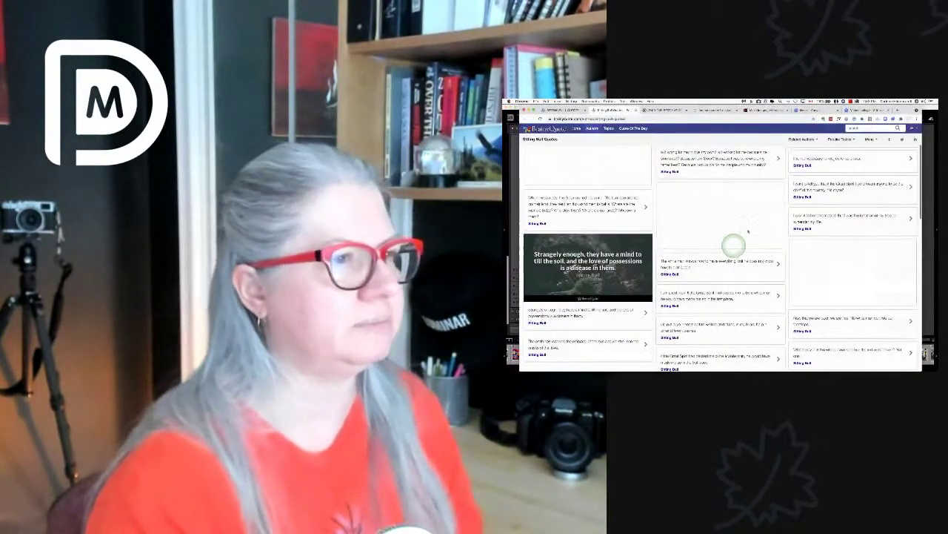
Step: Create a blank Poster design from Canva's home page and browse the poster templates
{"action": "left_click", "coordinate": [816, 111]}
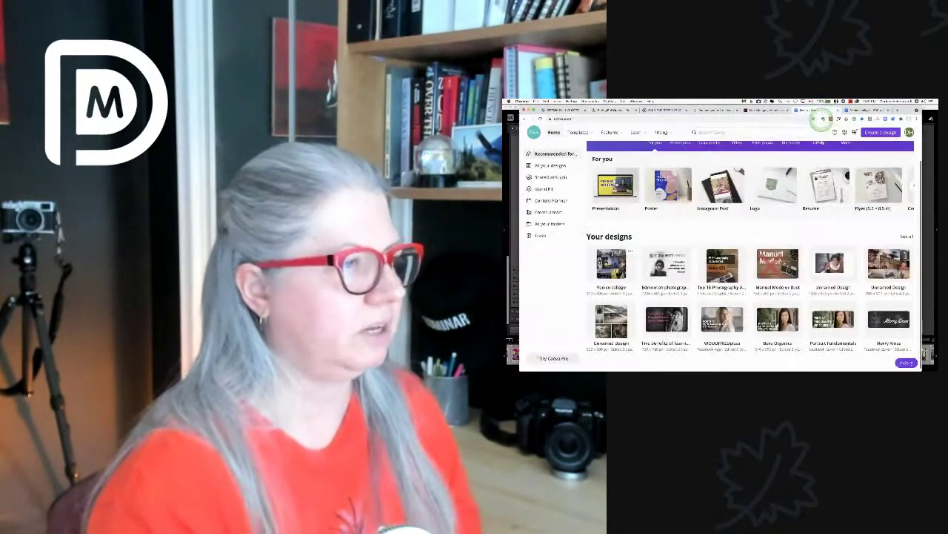
{"action": "scroll", "coordinate": [834, 230], "scroll_direction": "up", "scroll_amount": 2}
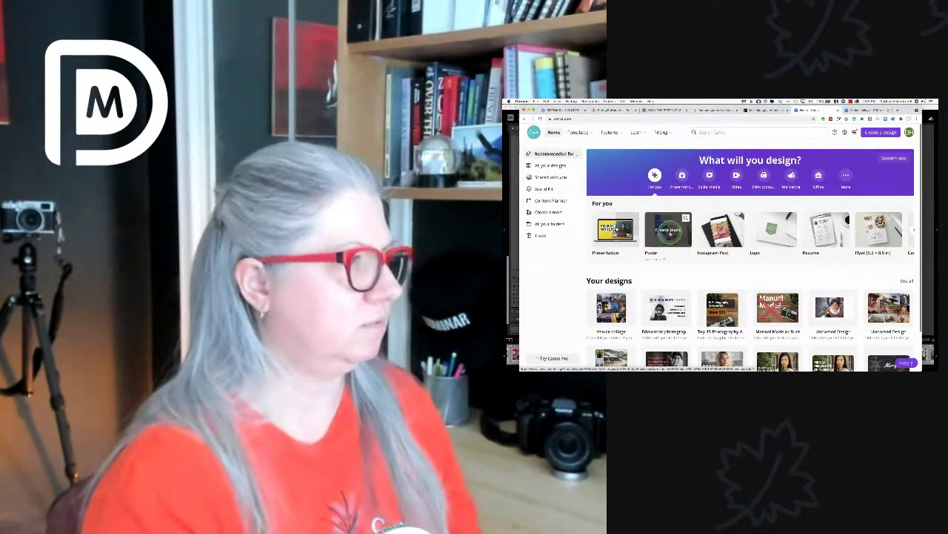
{"action": "left_click", "coordinate": [670, 231]}
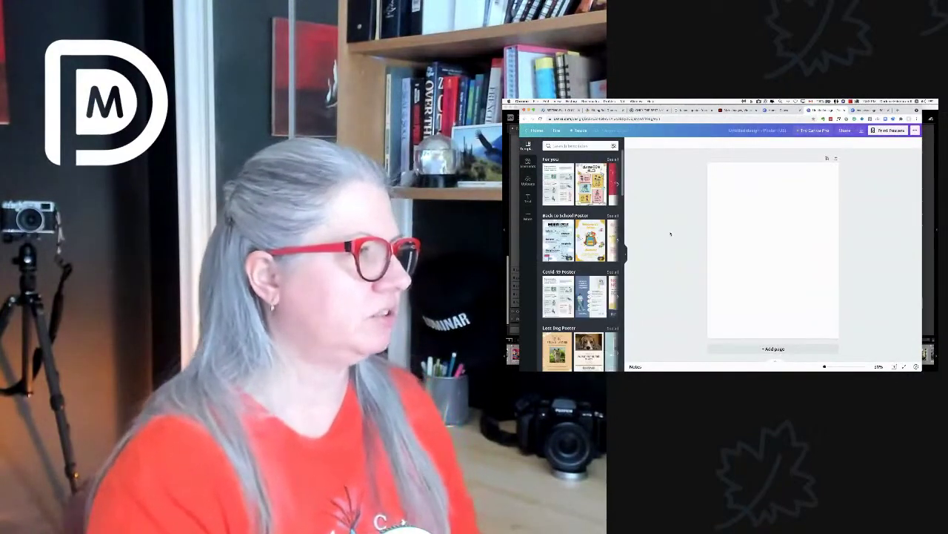
{"action": "scroll", "coordinate": [582, 198], "scroll_direction": "down", "scroll_amount": 5}
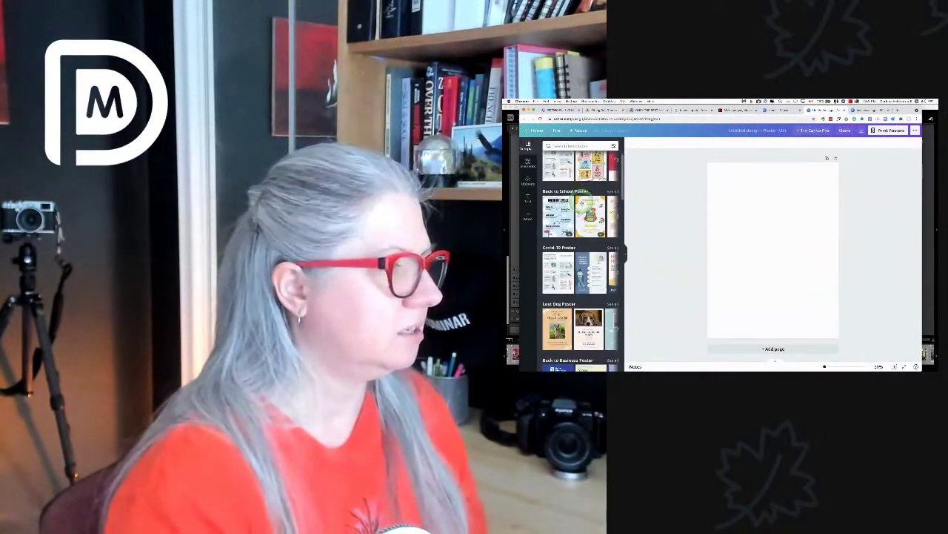
{"action": "scroll", "coordinate": [582, 201], "scroll_direction": "down", "scroll_amount": 1}
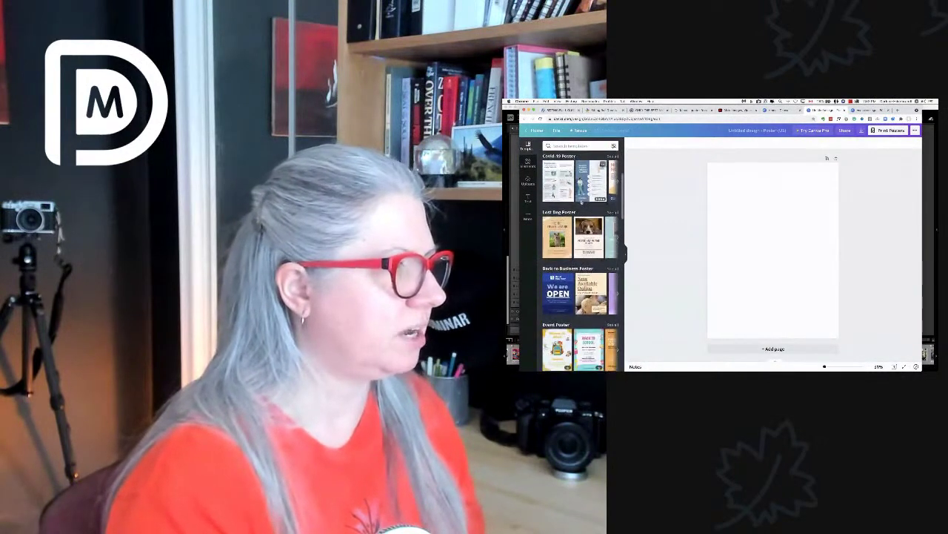
{"action": "scroll", "coordinate": [582, 201], "scroll_direction": "down", "scroll_amount": 5}
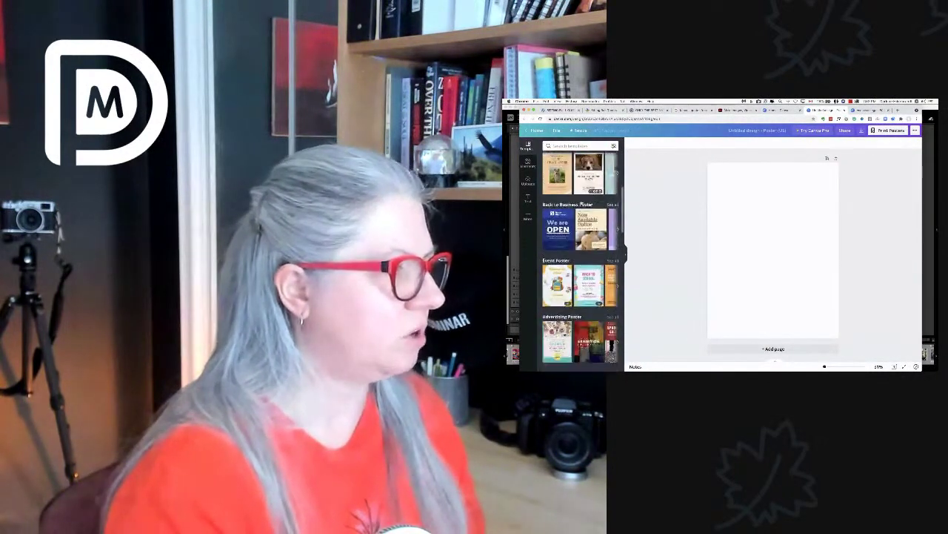
{"action": "scroll", "coordinate": [582, 202], "scroll_direction": "down", "scroll_amount": 2}
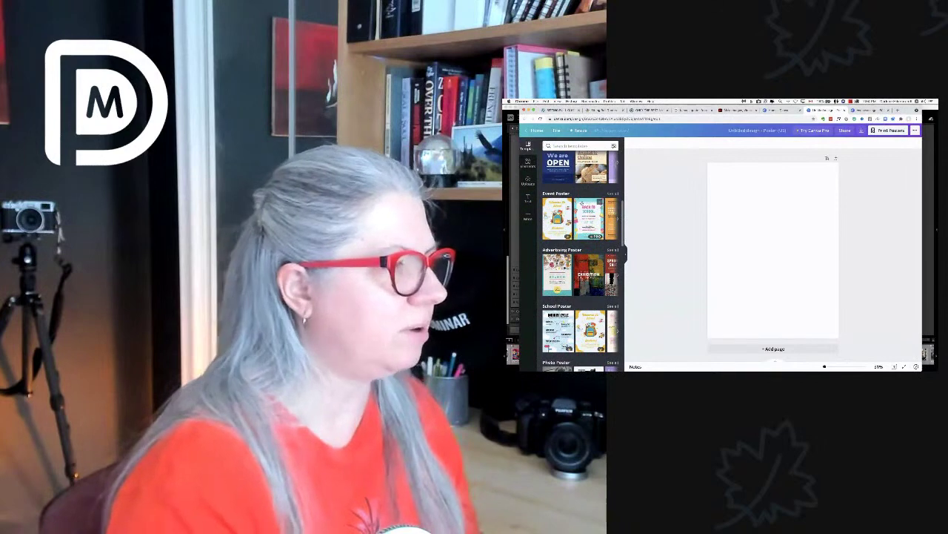
{"action": "scroll", "coordinate": [582, 202], "scroll_direction": "down", "scroll_amount": 2}
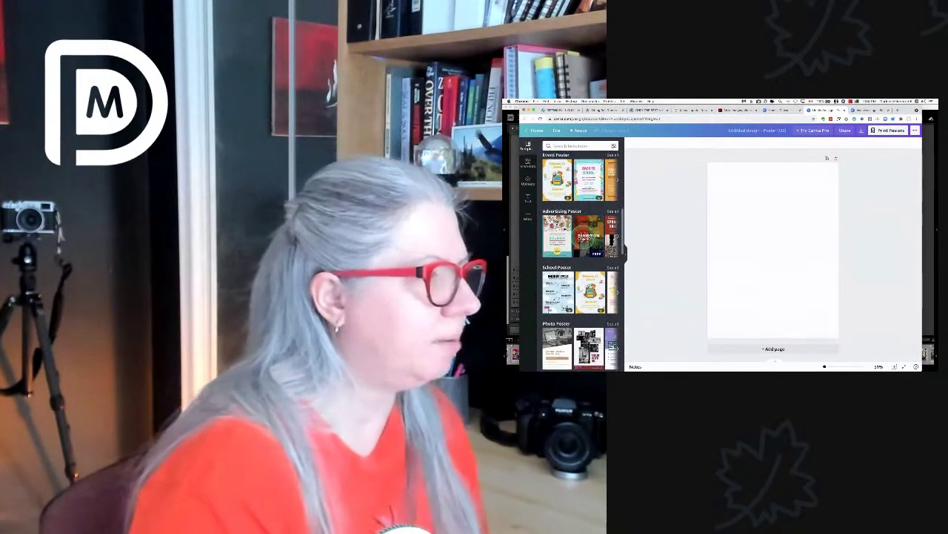
{"action": "scroll", "coordinate": [582, 260], "scroll_direction": "down", "scroll_amount": 3}
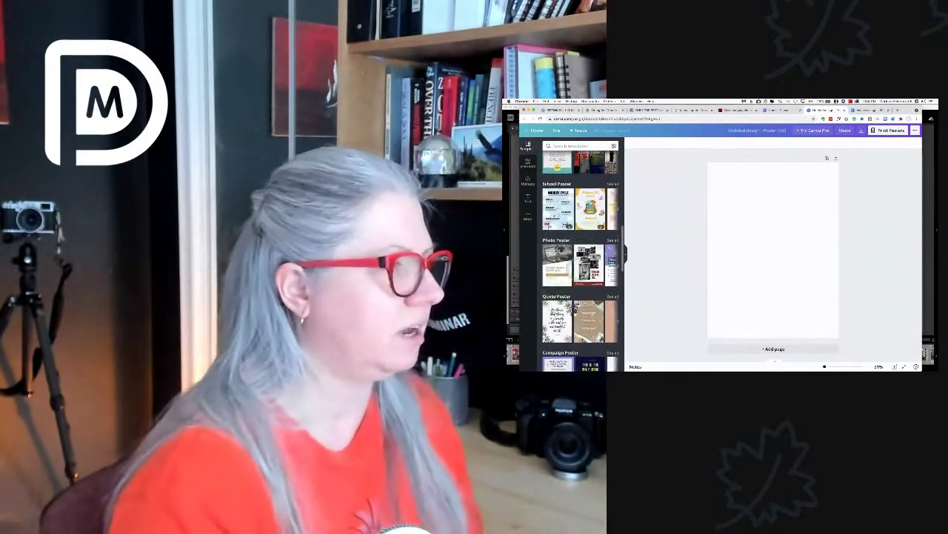
Step: Apply the black-and-white TRAIN WITH US photo-collage template and browse further suggestions
{"action": "left_click", "coordinate": [590, 263]}
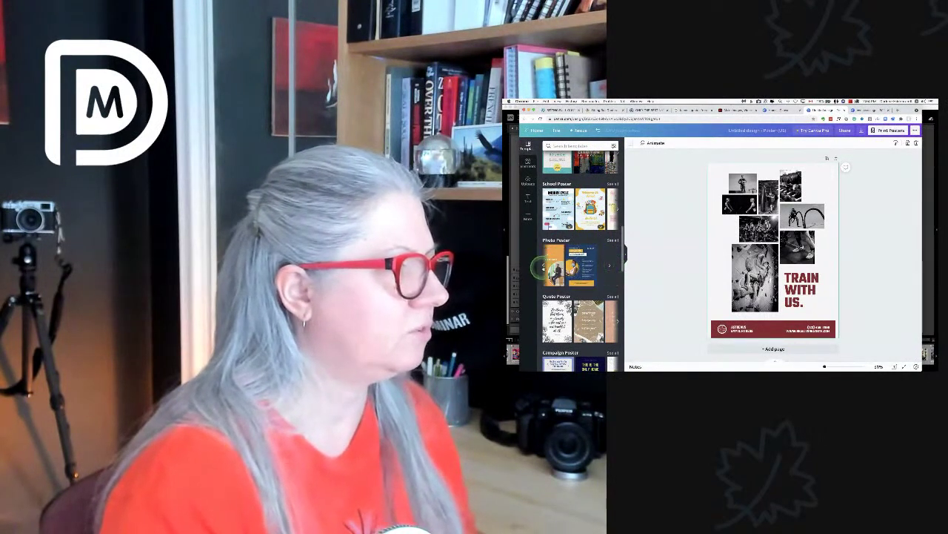
{"action": "scroll", "coordinate": [547, 266], "scroll_direction": "down", "scroll_amount": 3}
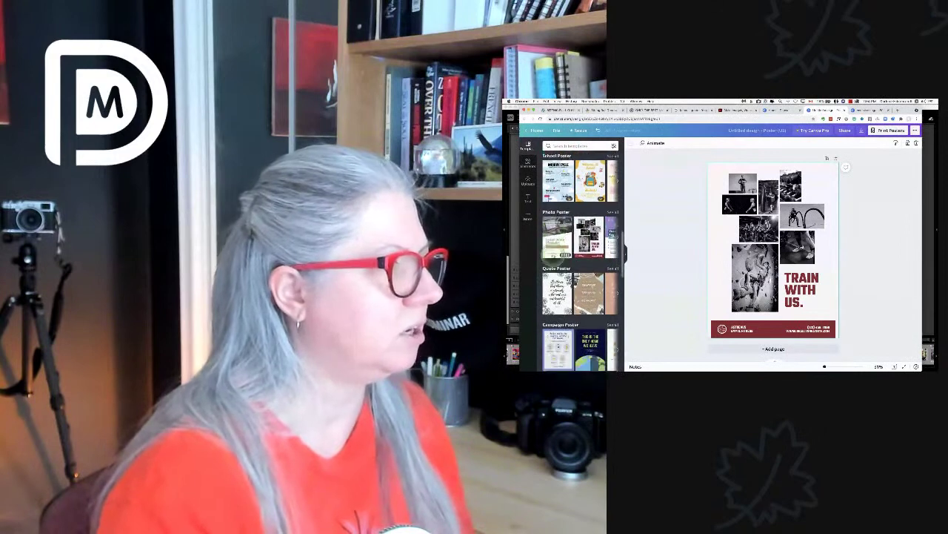
{"action": "scroll", "coordinate": [580, 260], "scroll_direction": "down", "scroll_amount": 10}
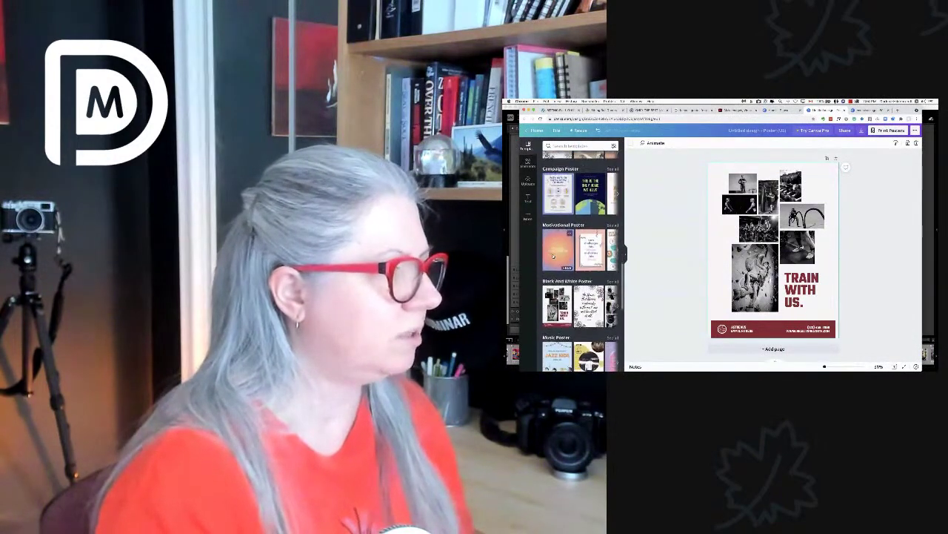
{"action": "scroll", "coordinate": [581, 259], "scroll_direction": "down", "scroll_amount": 8}
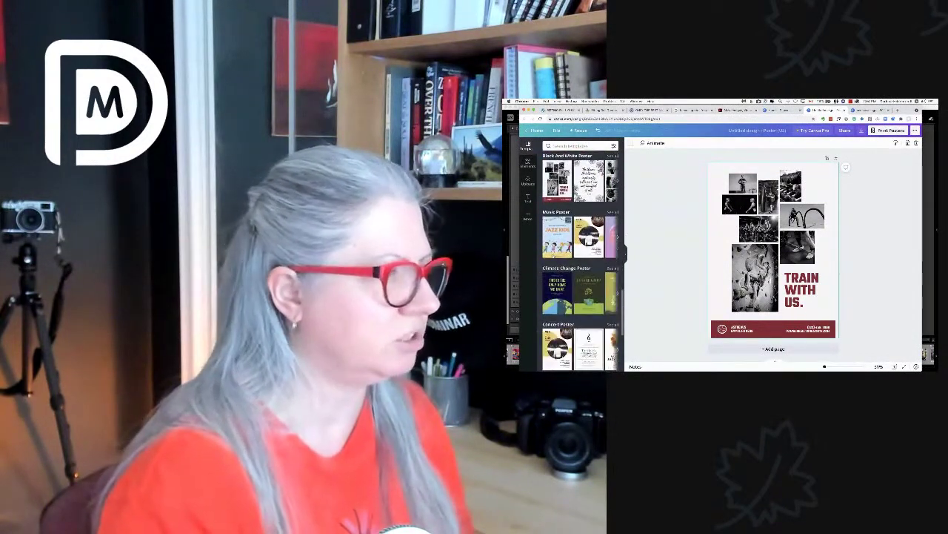
{"action": "scroll", "coordinate": [580, 259], "scroll_direction": "down", "scroll_amount": 8}
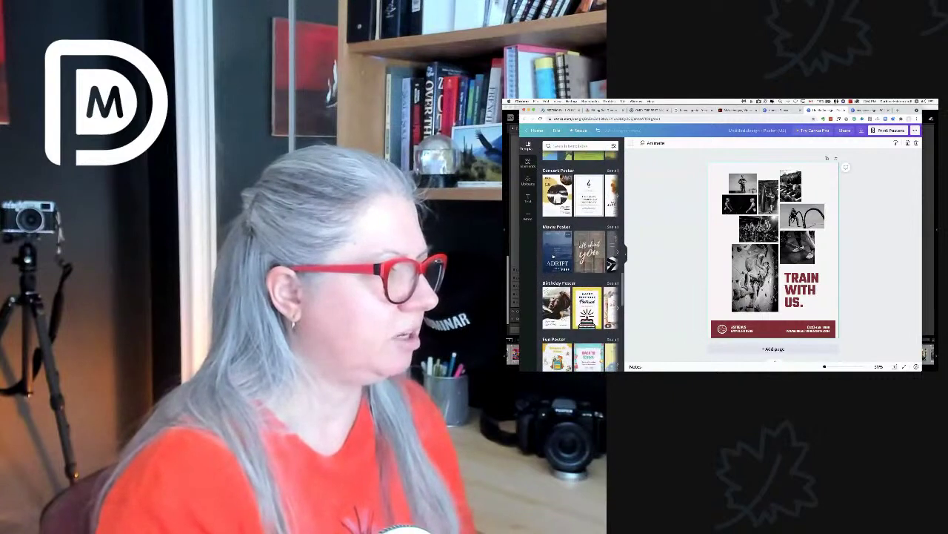
{"action": "scroll", "coordinate": [580, 259], "scroll_direction": "down", "scroll_amount": 10}
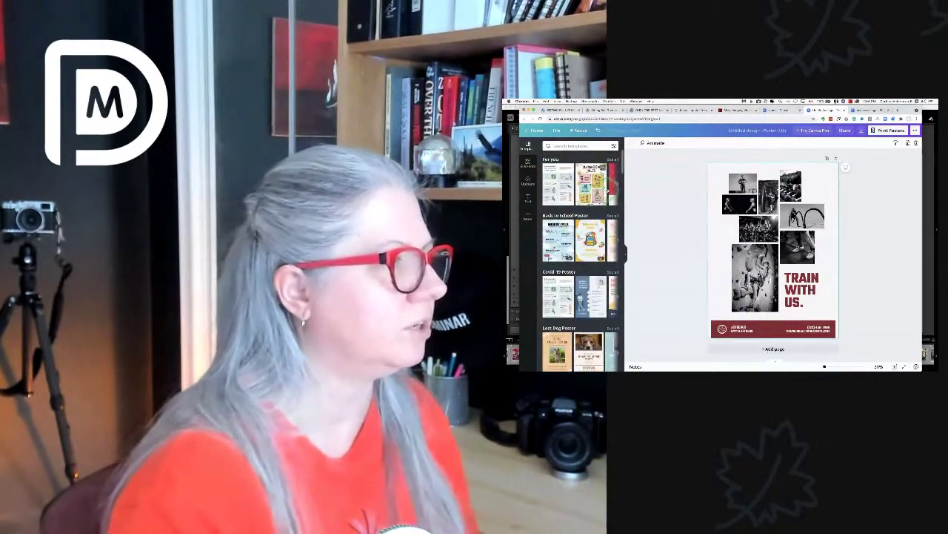
{"action": "left_click", "coordinate": [615, 183]}
{"action": "left_click", "coordinate": [614, 184]}
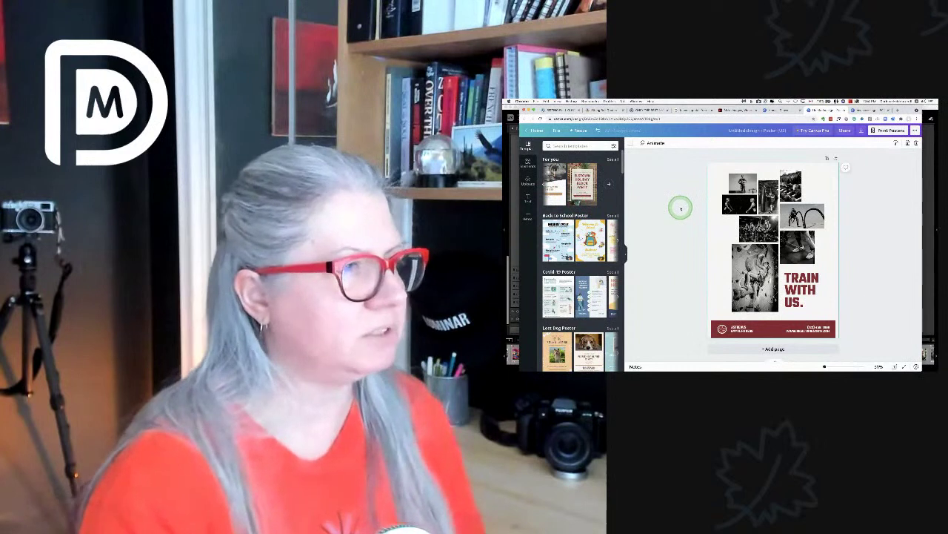
Step: Start cropping a small collage photo, then cancel the crop without changes
{"action": "right_click", "coordinate": [732, 206]}
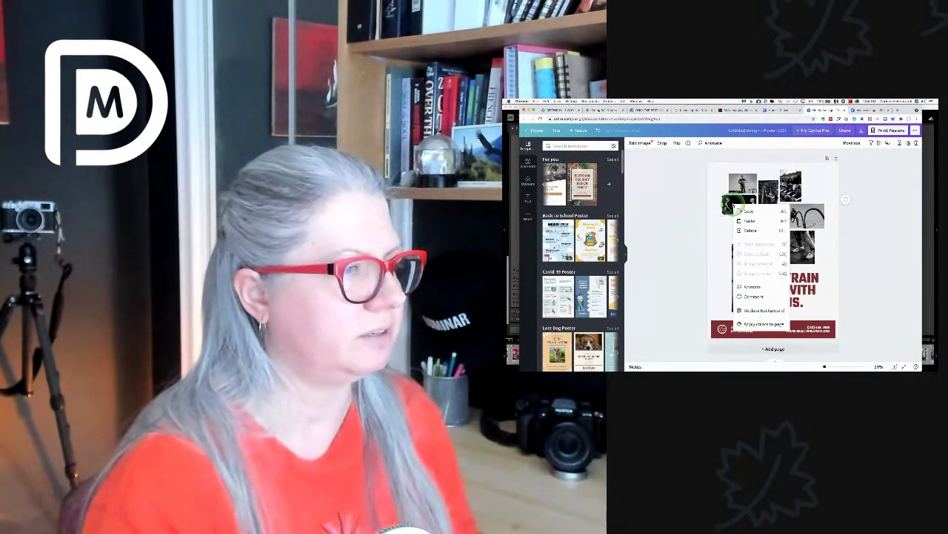
{"action": "left_click", "coordinate": [721, 205]}
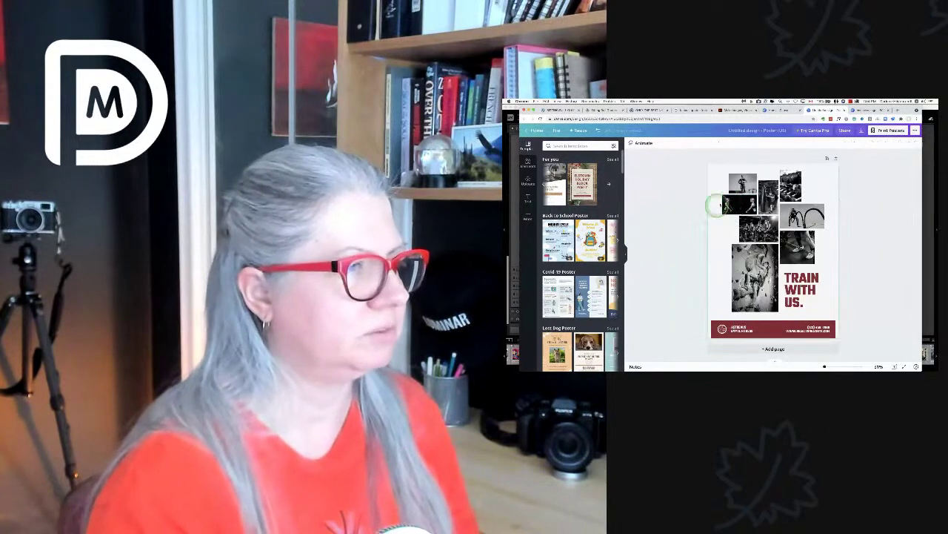
{"action": "double_click", "coordinate": [732, 203]}
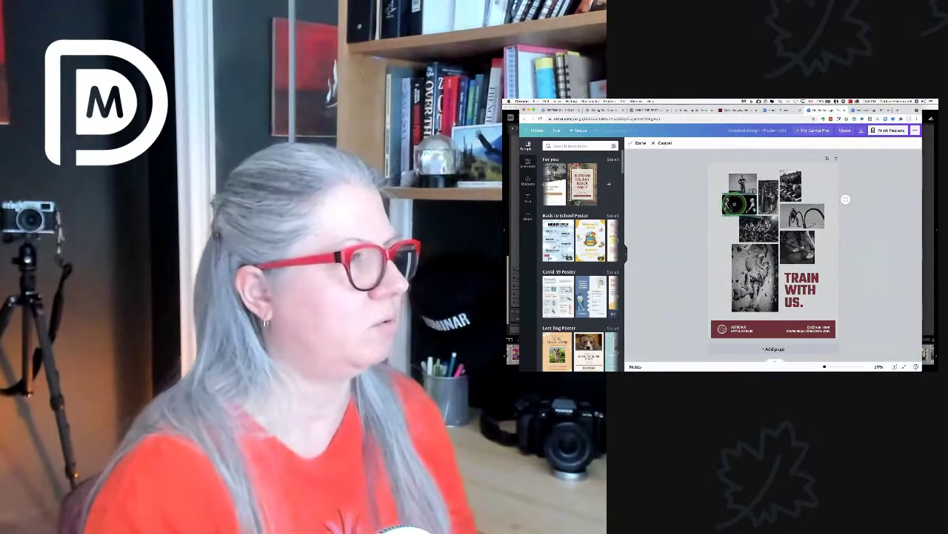
{"action": "left_click", "coordinate": [702, 189]}
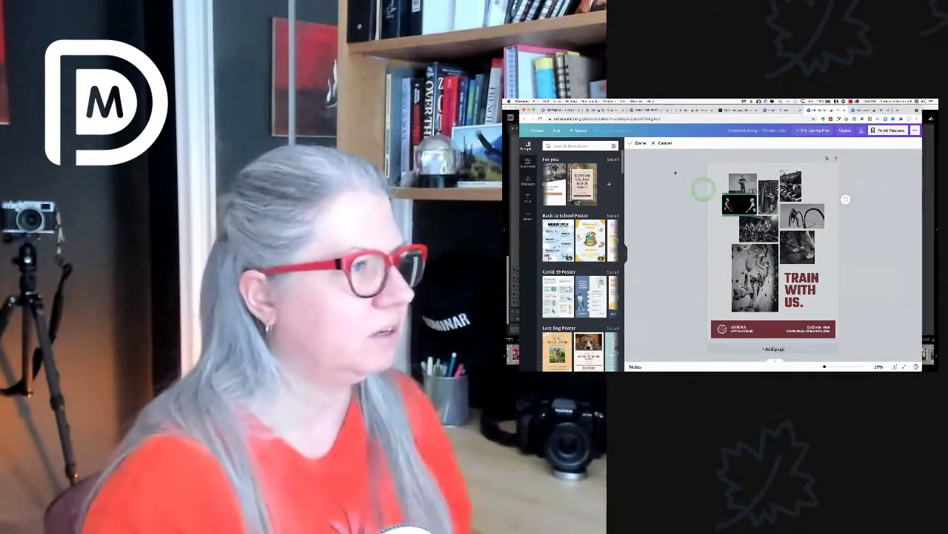
{"action": "left_click", "coordinate": [661, 143]}
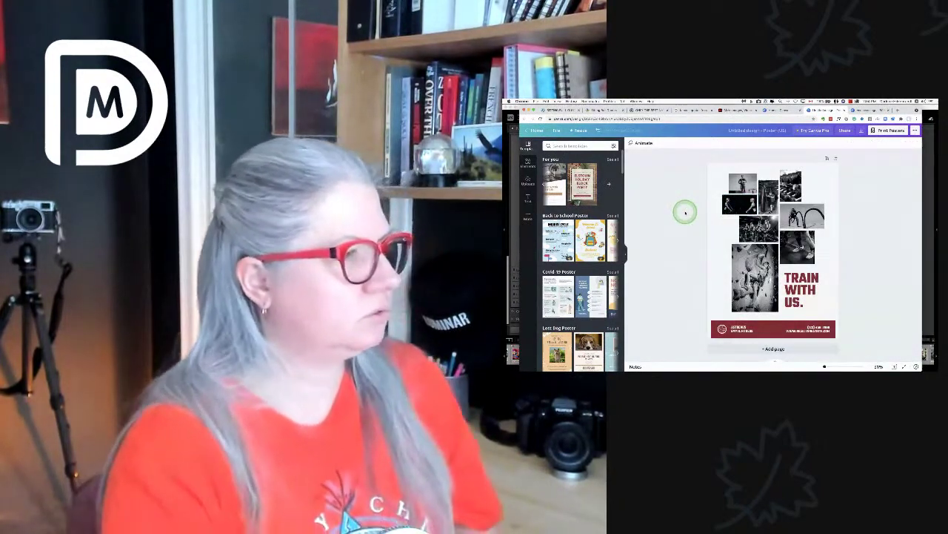
{"action": "left_click", "coordinate": [684, 212]}
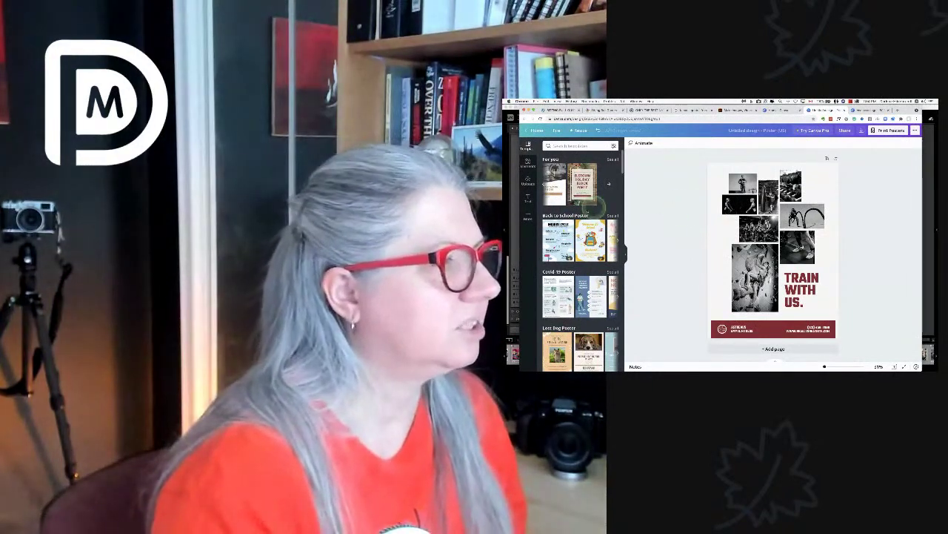
Step: Open Edit image adjustments for the top-left photo of the poster
{"action": "scroll", "coordinate": [600, 200], "scroll_direction": "down", "scroll_amount": 3}
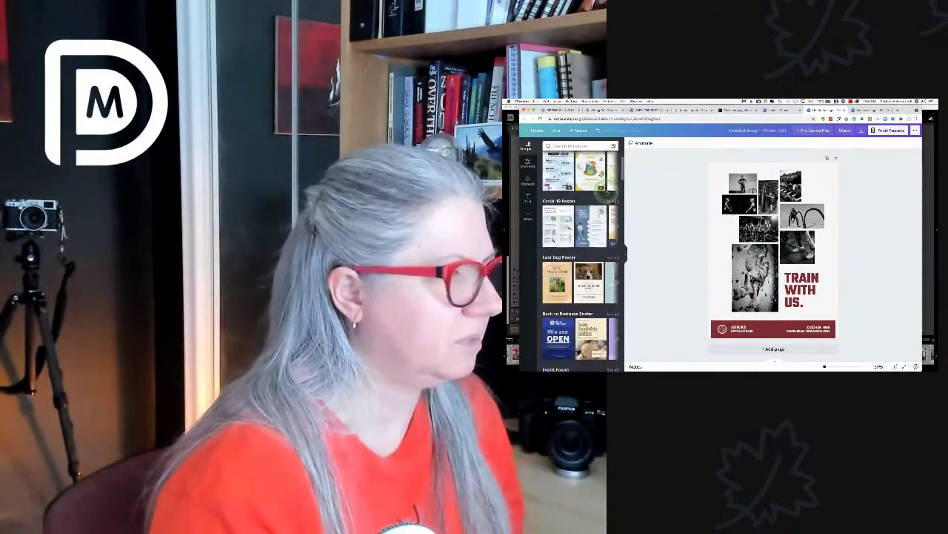
{"action": "scroll", "coordinate": [608, 189], "scroll_direction": "up", "scroll_amount": 2}
{"action": "left_click", "coordinate": [737, 182]}
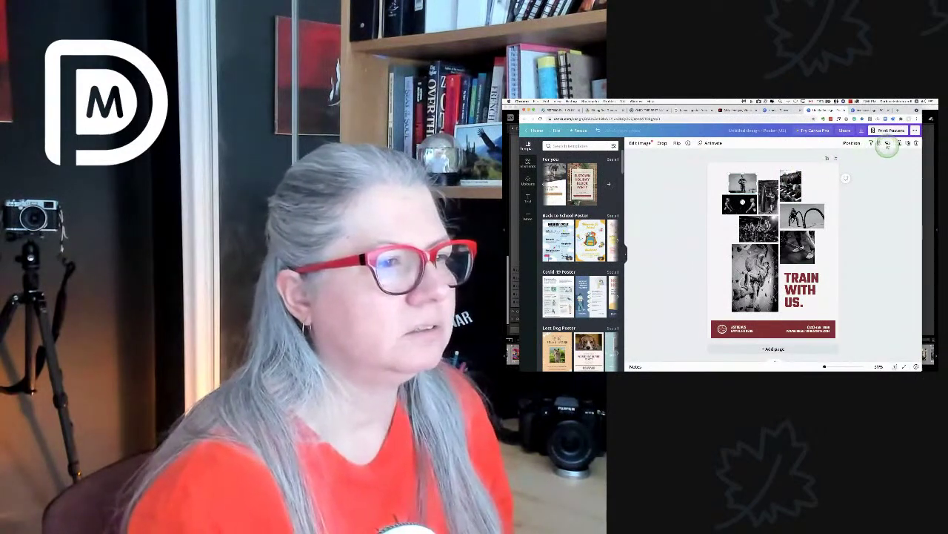
{"action": "right_click", "coordinate": [742, 181]}
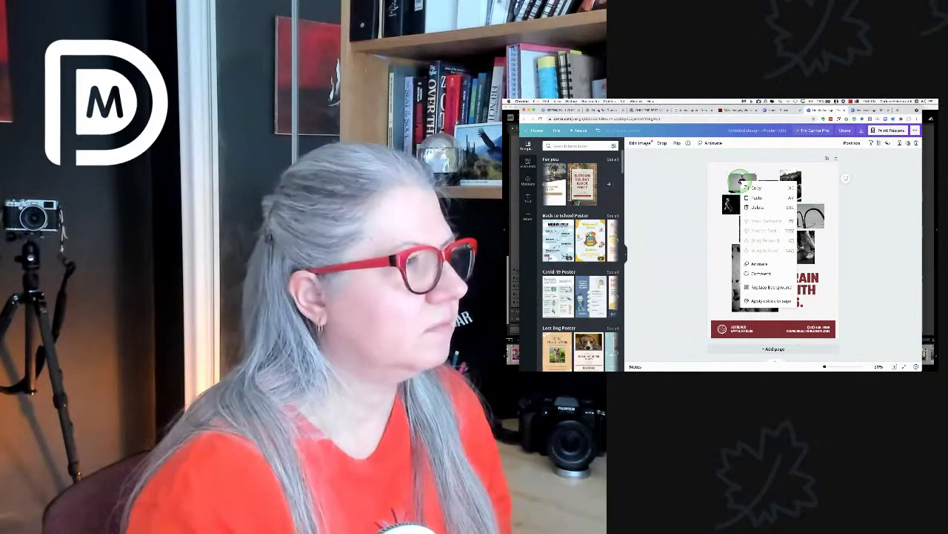
{"action": "left_click", "coordinate": [646, 145]}
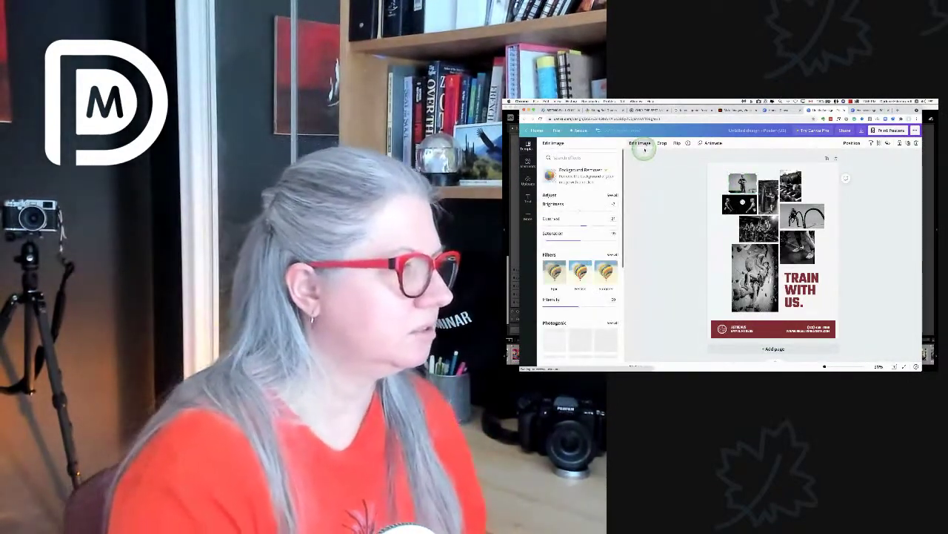
Step: Scroll through the Edit image panel, then deselect the photo to bring back poster templates
{"action": "scroll", "coordinate": [605, 272], "scroll_direction": "down", "scroll_amount": 10}
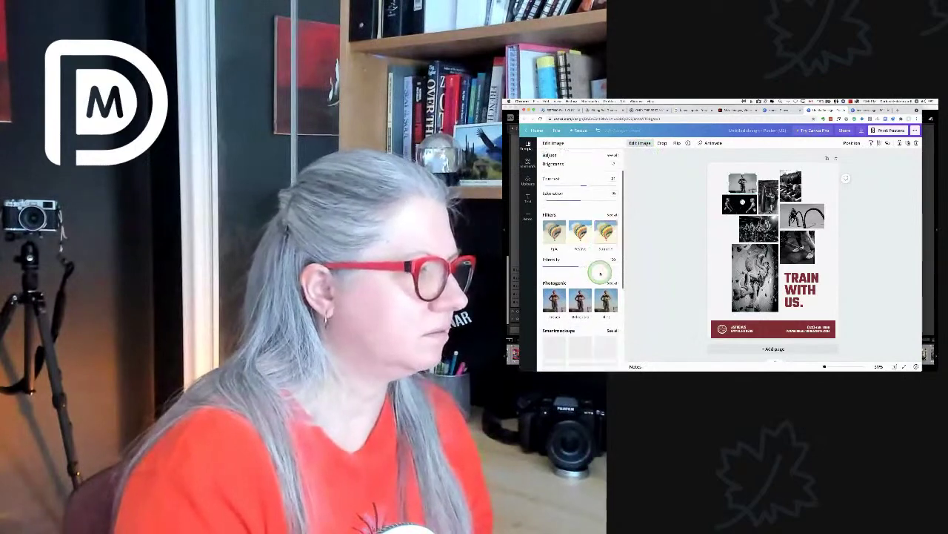
{"action": "scroll", "coordinate": [605, 274], "scroll_direction": "up", "scroll_amount": 10}
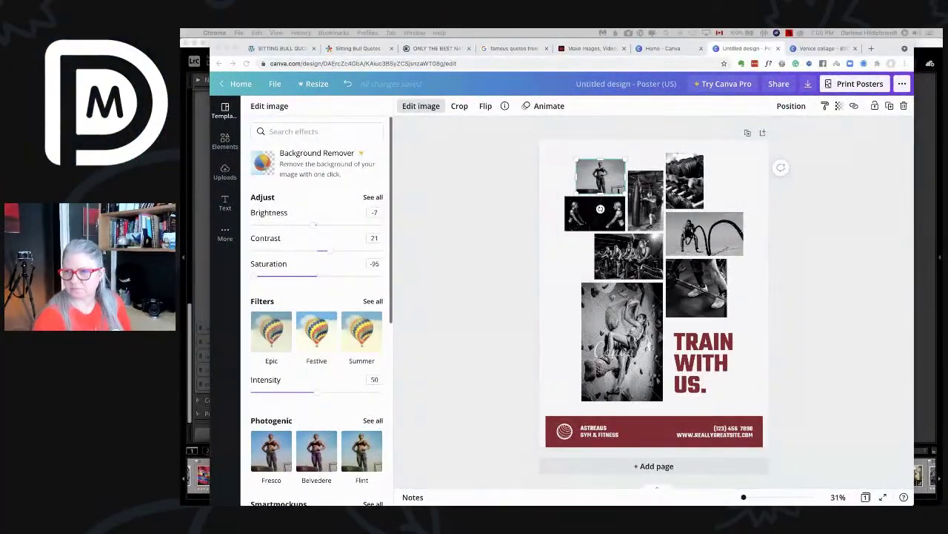
{"action": "left_click", "coordinate": [469, 223]}
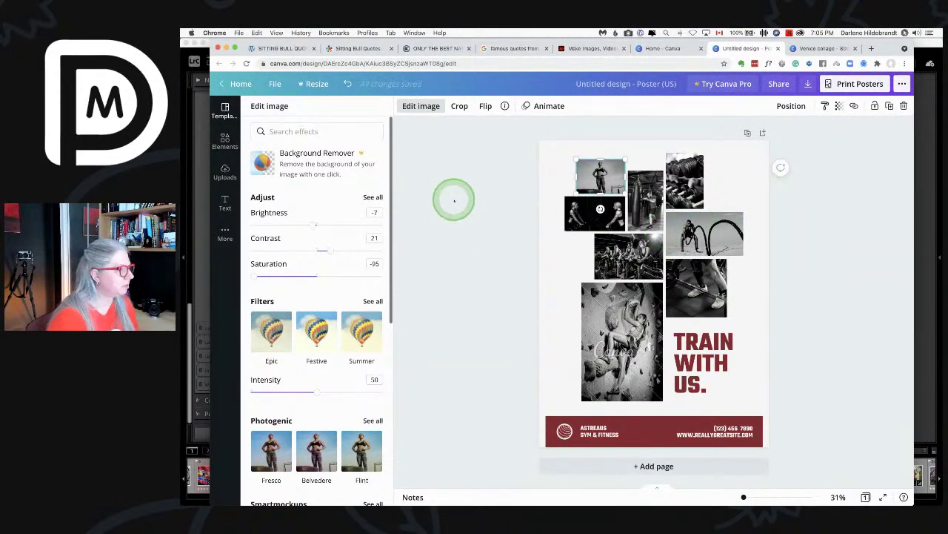
{"action": "scroll", "coordinate": [314, 282], "scroll_direction": "down", "scroll_amount": 5}
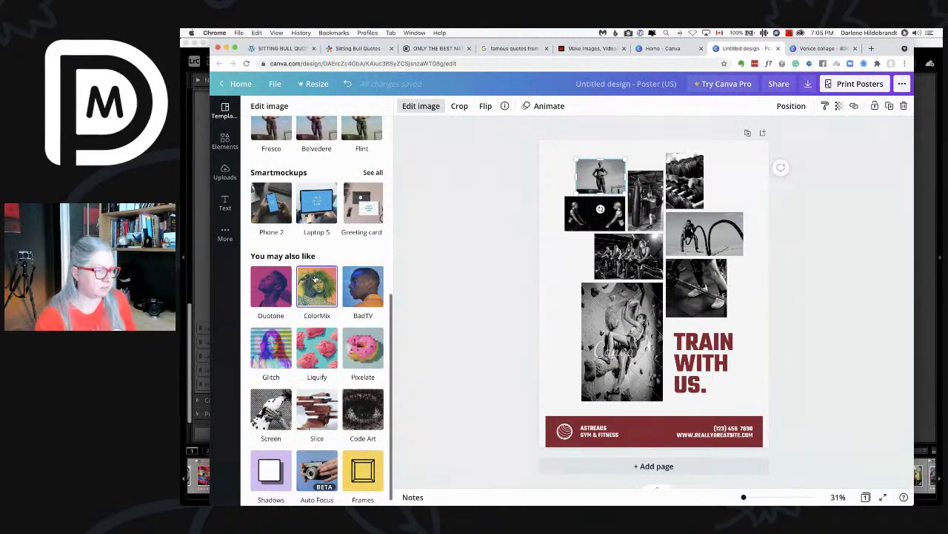
{"action": "scroll", "coordinate": [315, 279], "scroll_direction": "up", "scroll_amount": 5}
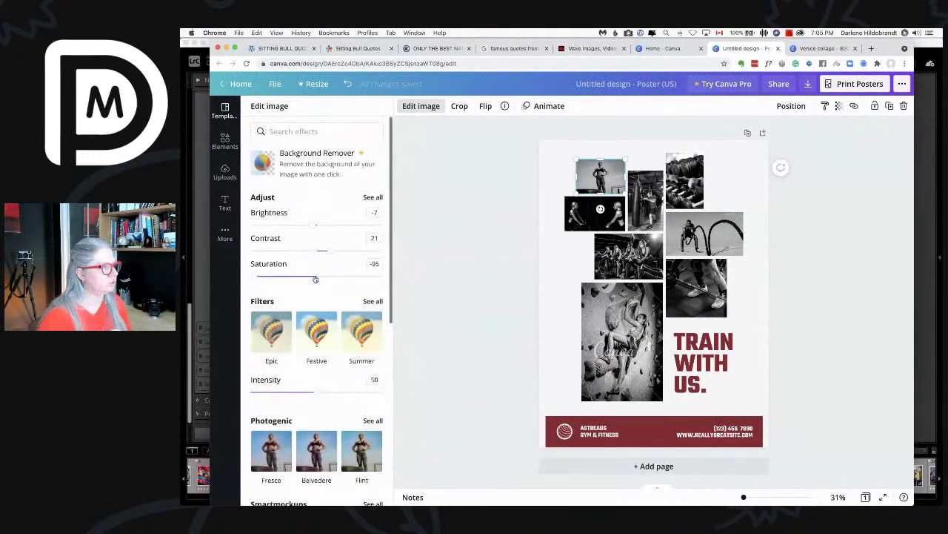
{"action": "left_click", "coordinate": [428, 263]}
{"action": "left_click", "coordinate": [503, 212]}
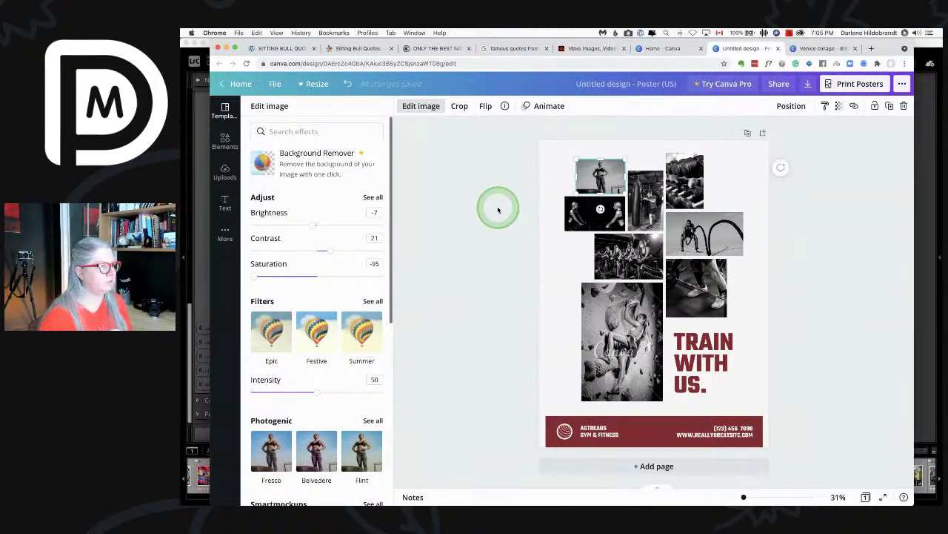
{"action": "left_click", "coordinate": [583, 173]}
{"action": "left_click", "coordinate": [483, 324]}
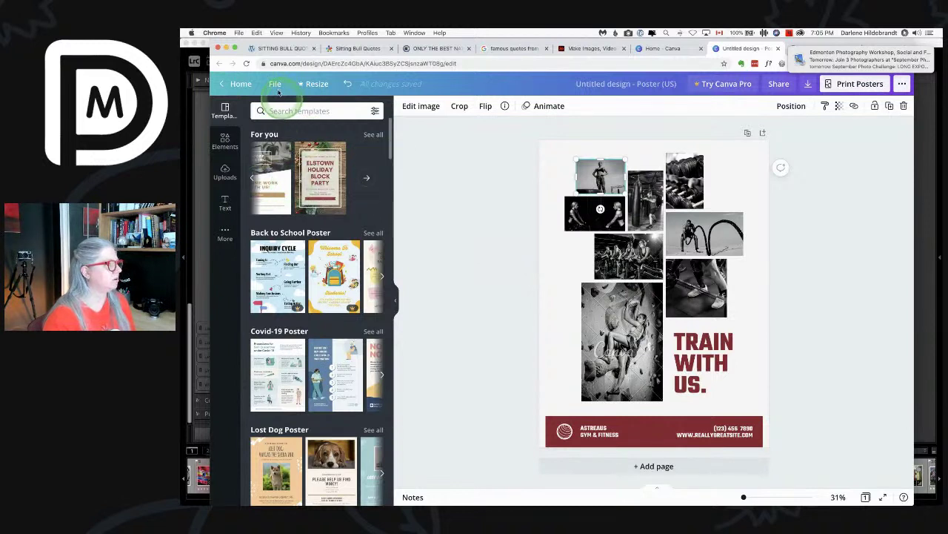
Step: Return to Canva Home, dismiss the Canva Pro promo, and create another blank poster
{"action": "left_click", "coordinate": [239, 83]}
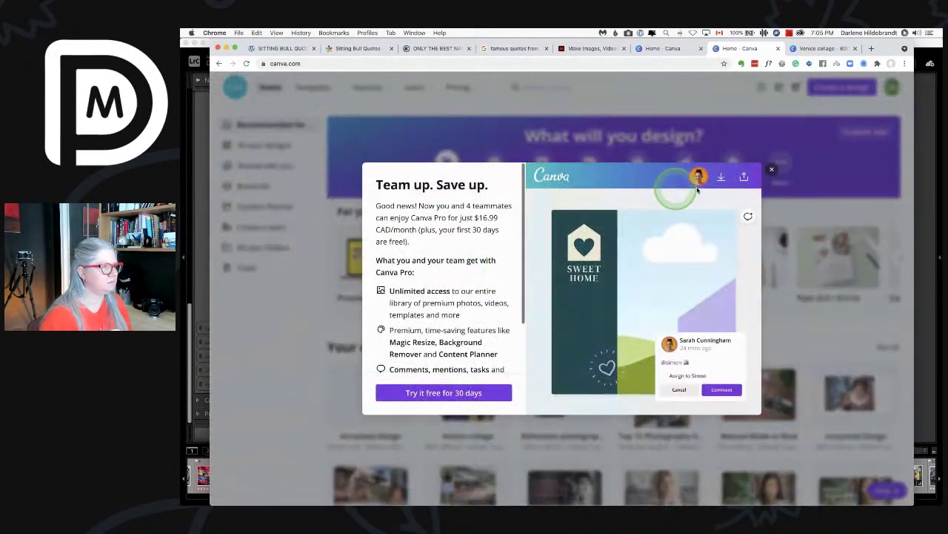
{"action": "left_click", "coordinate": [771, 171]}
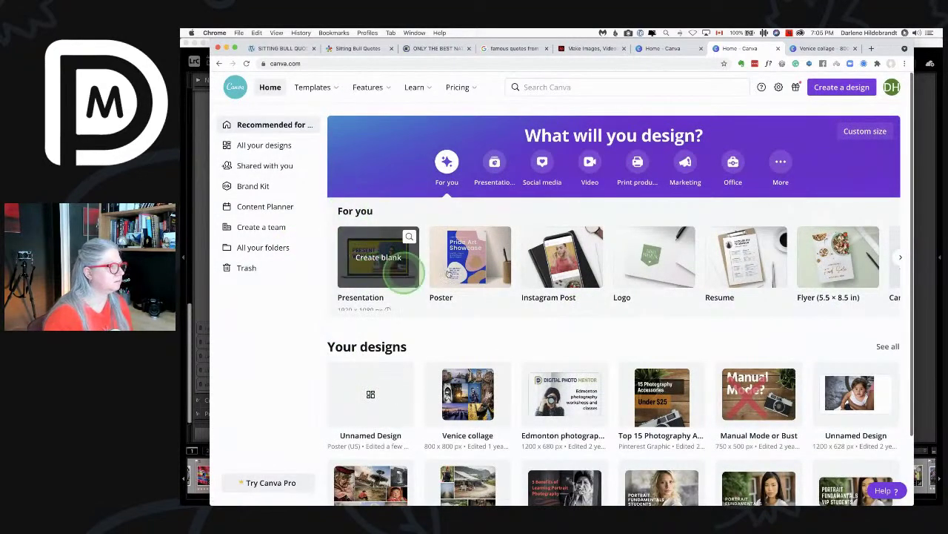
{"action": "left_click", "coordinate": [474, 263]}
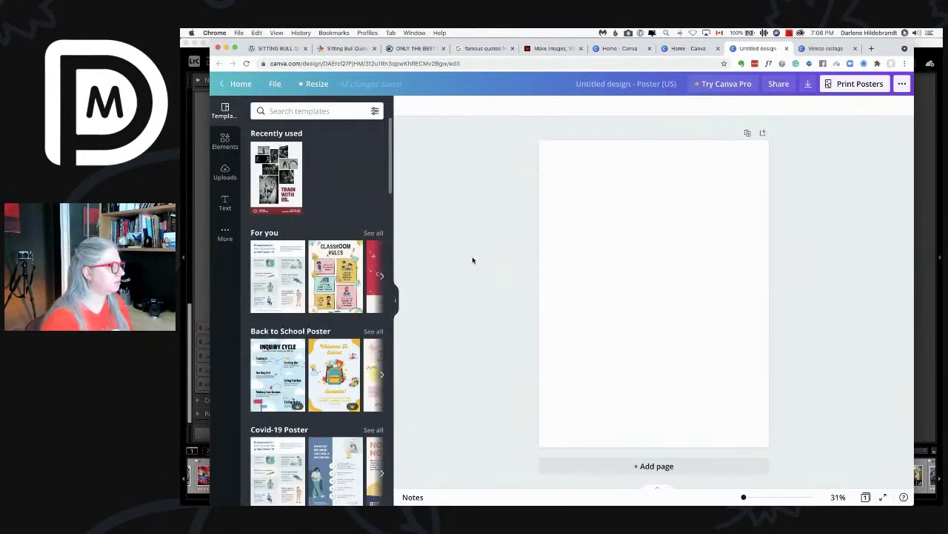
Step: Select all eleven photos in the Finder's 'make a project' folder and drag them into Canva's Uploads
{"action": "left_click", "coordinate": [226, 171]}
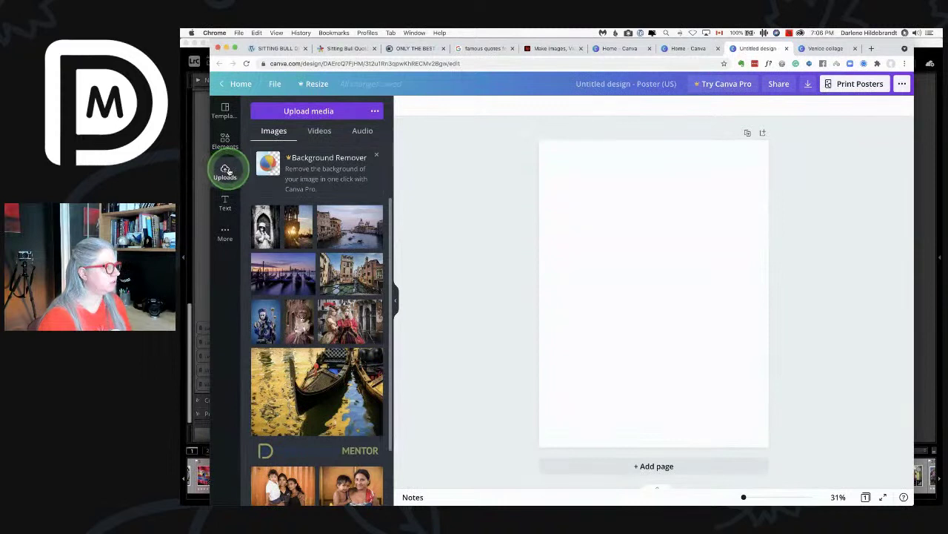
{"action": "key", "text": "super+Tab"}
{"action": "key", "text": "super+Tab"}
{"action": "key", "text": "super+Tab"}
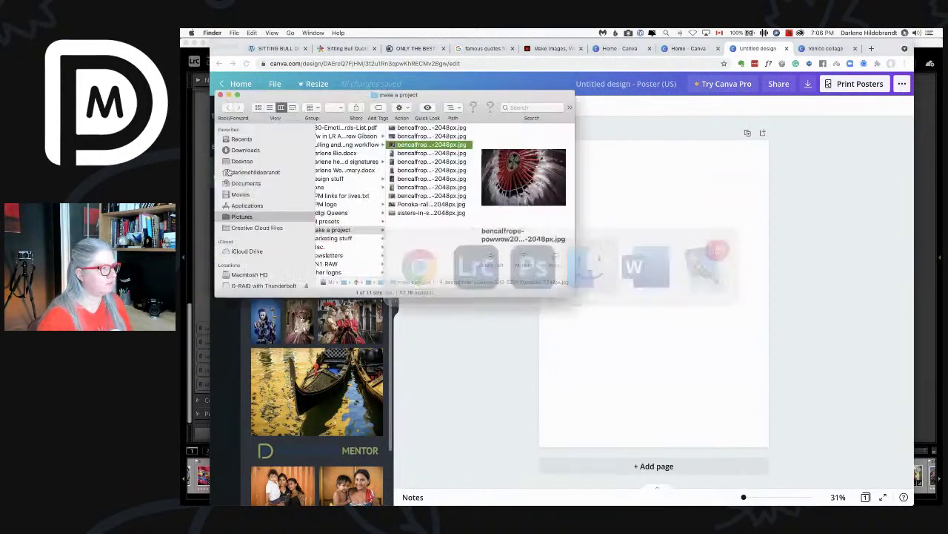
{"action": "key", "text": "super+a"}
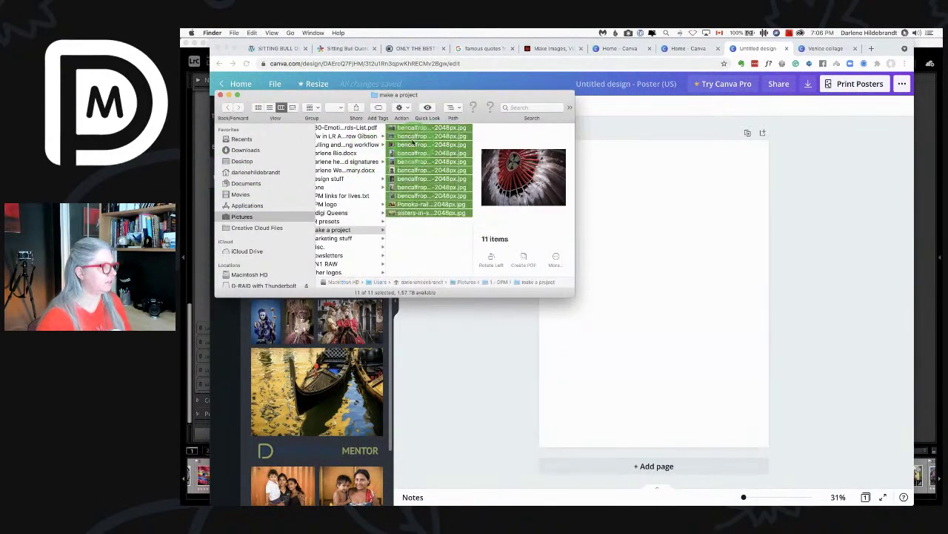
{"action": "left_click", "coordinate": [411, 129]}
{"action": "left_click_drag", "start_coordinate": [407, 130], "coordinate": [316, 358]}
{"action": "left_click", "coordinate": [451, 337]}
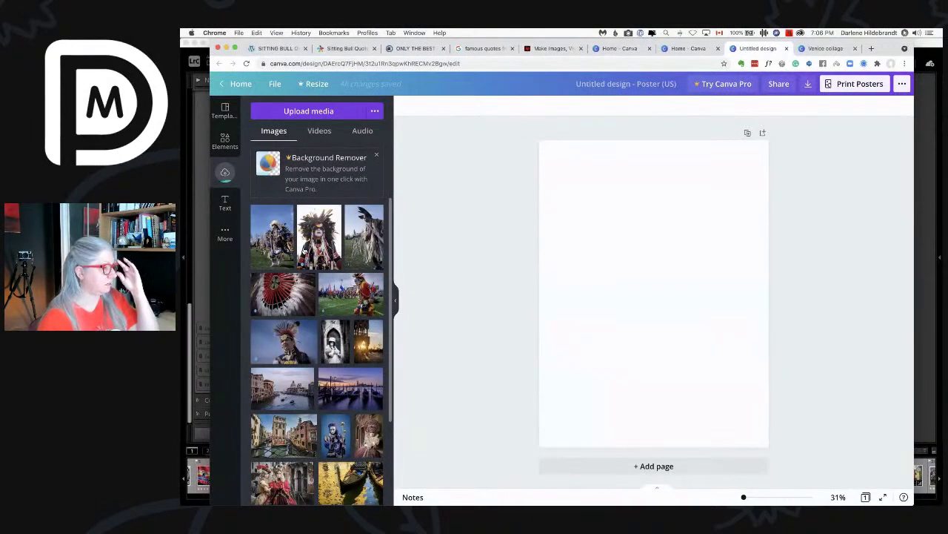
Step: Add the red-regalia dancer photo with flags to the poster and position it across the upper half
{"action": "scroll", "coordinate": [303, 251], "scroll_direction": "down", "scroll_amount": 2}
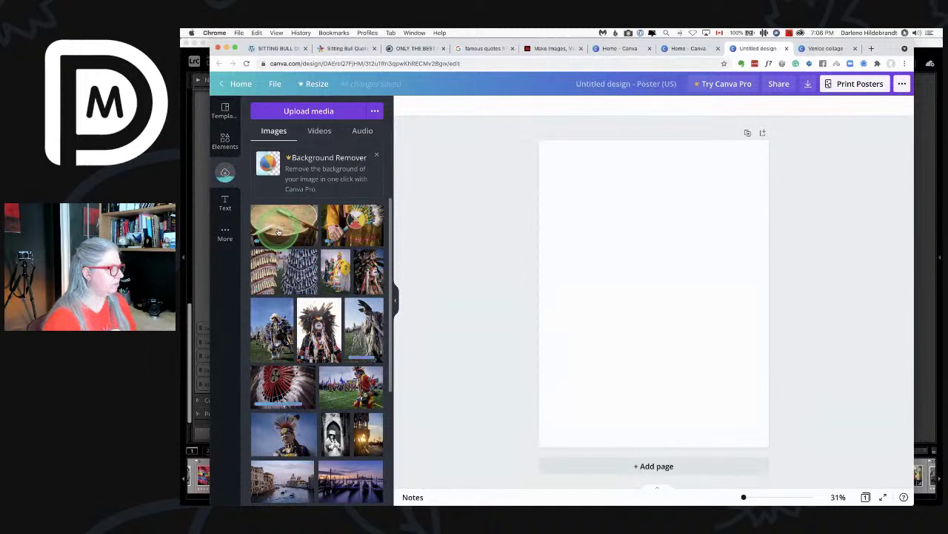
{"action": "left_click", "coordinate": [335, 396]}
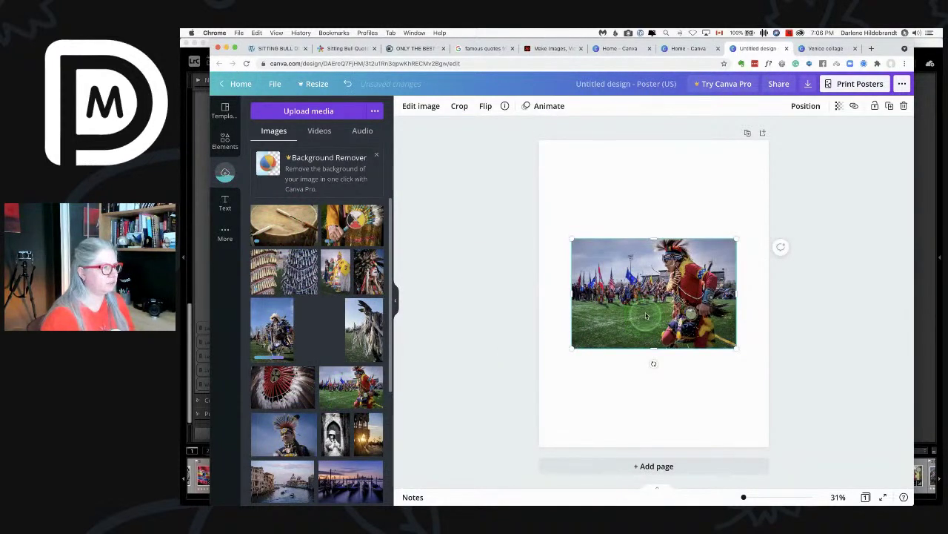
{"action": "left_click_drag", "start_coordinate": [645, 318], "coordinate": [646, 275]}
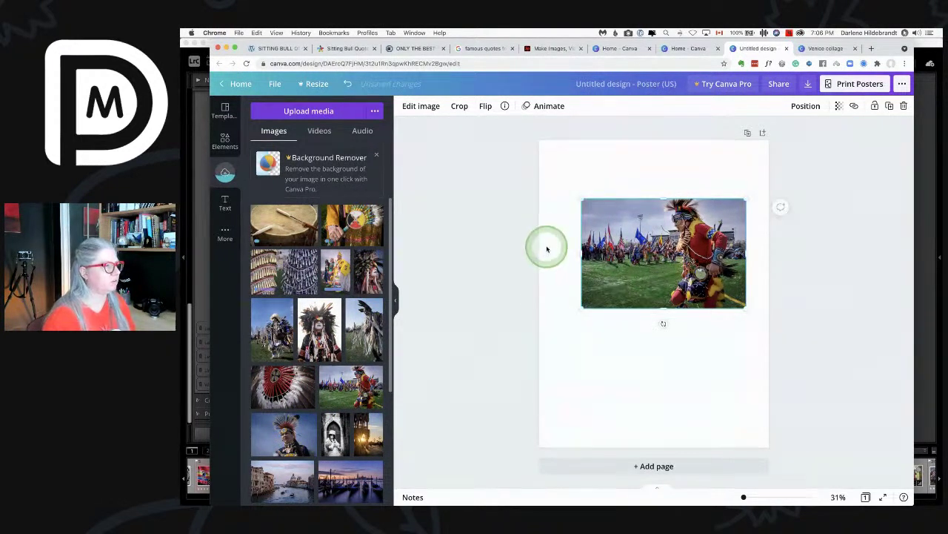
{"action": "left_click_drag", "start_coordinate": [546, 247], "coordinate": [412, 185]}
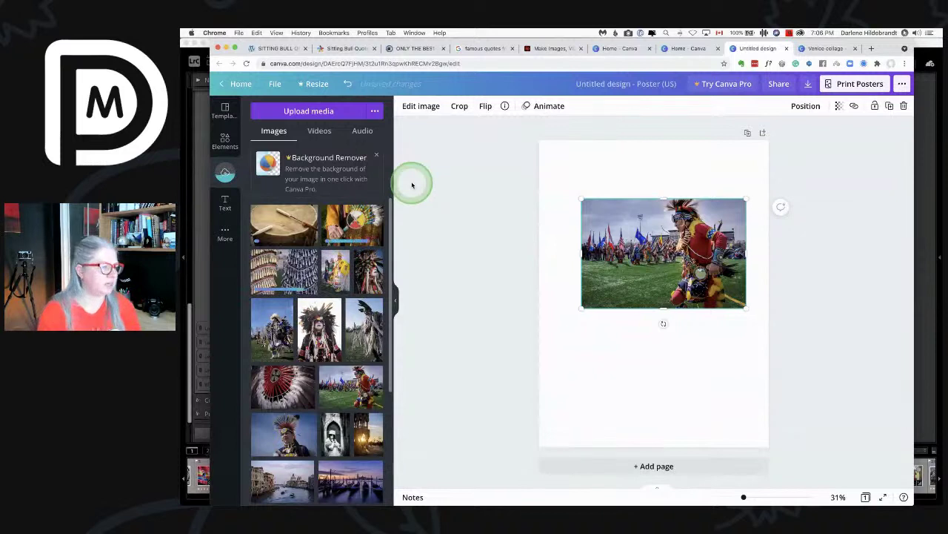
{"action": "mouse_move", "coordinate": [413, 185]}
{"action": "left_mouse_down"}
{"action": "mouse_move", "coordinate": [422, 184]}
{"action": "mouse_move", "coordinate": [246, 188]}
{"action": "left_mouse_up"}
{"action": "left_click", "coordinate": [225, 203]}
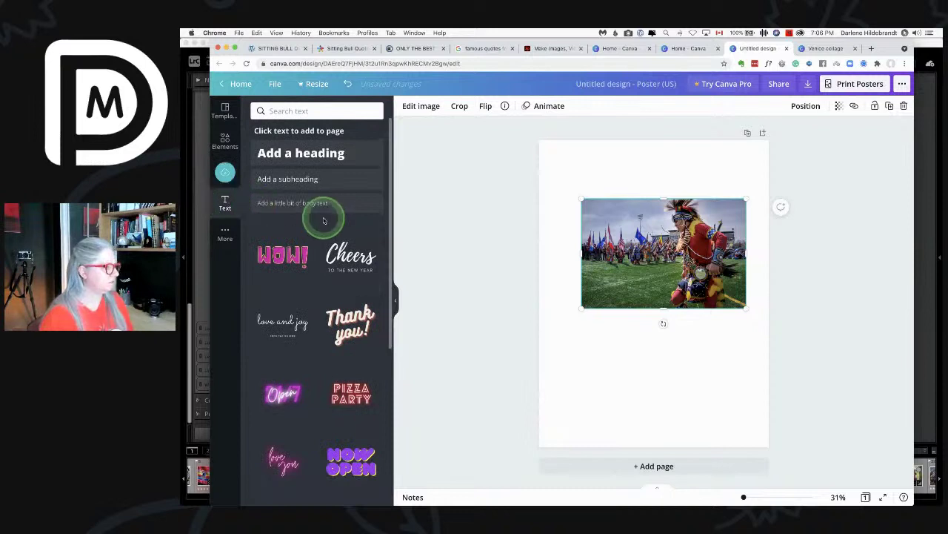
{"action": "scroll", "coordinate": [324, 220], "scroll_direction": "down", "scroll_amount": 4}
{"action": "scroll", "coordinate": [324, 215], "scroll_direction": "up", "scroll_amount": 4}
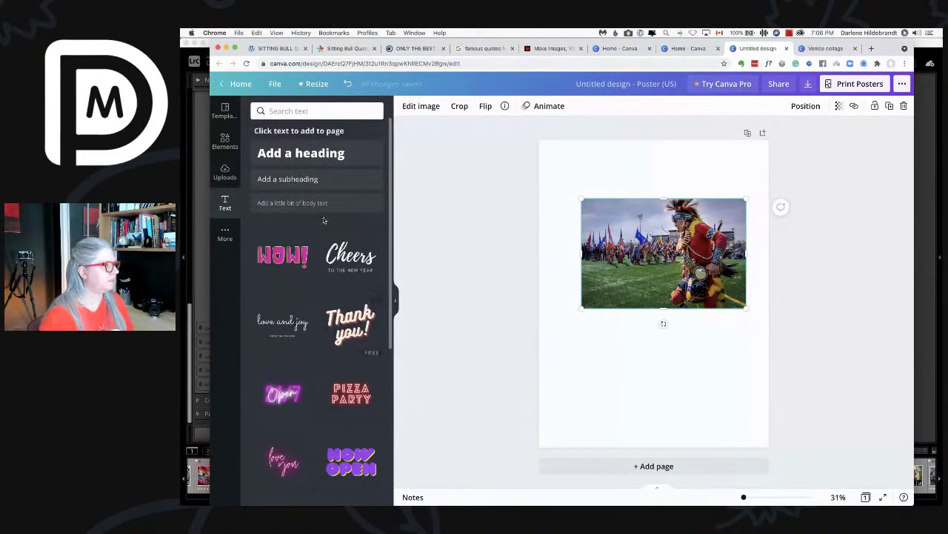
{"action": "left_click", "coordinate": [224, 141]}
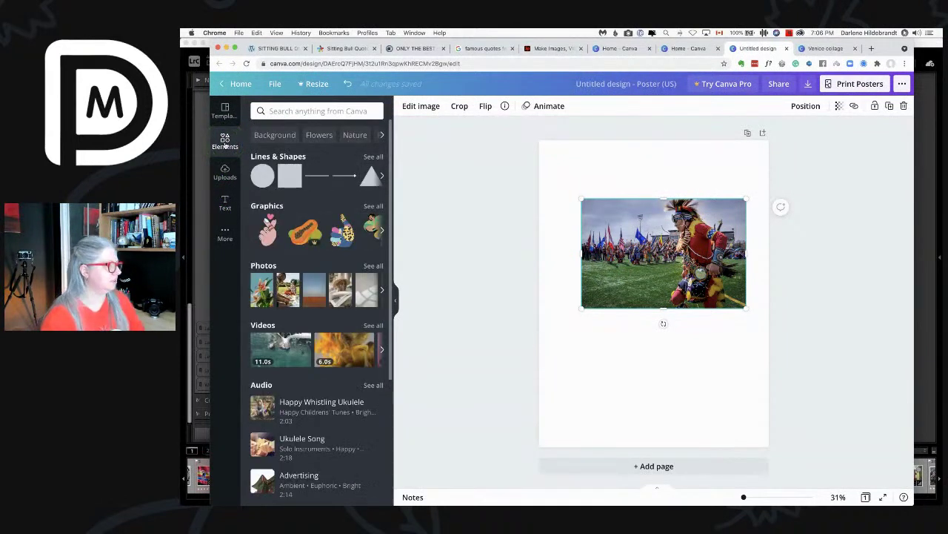
{"action": "left_click", "coordinate": [304, 184]}
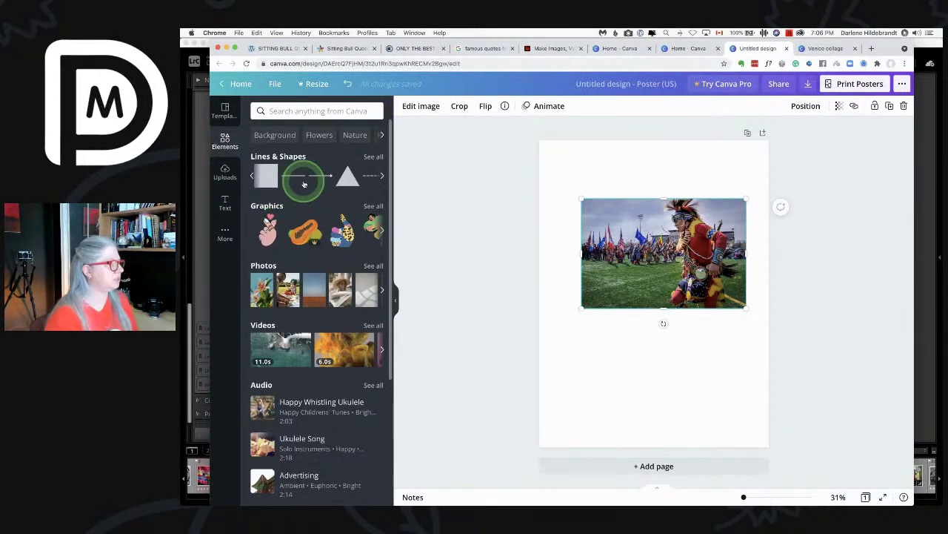
{"action": "left_click", "coordinate": [255, 178]}
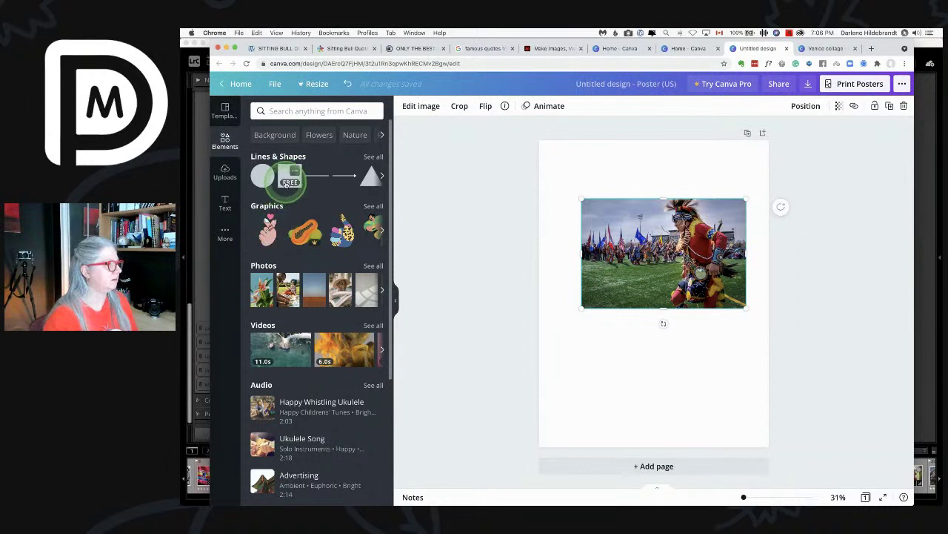
{"action": "left_click", "coordinate": [287, 177]}
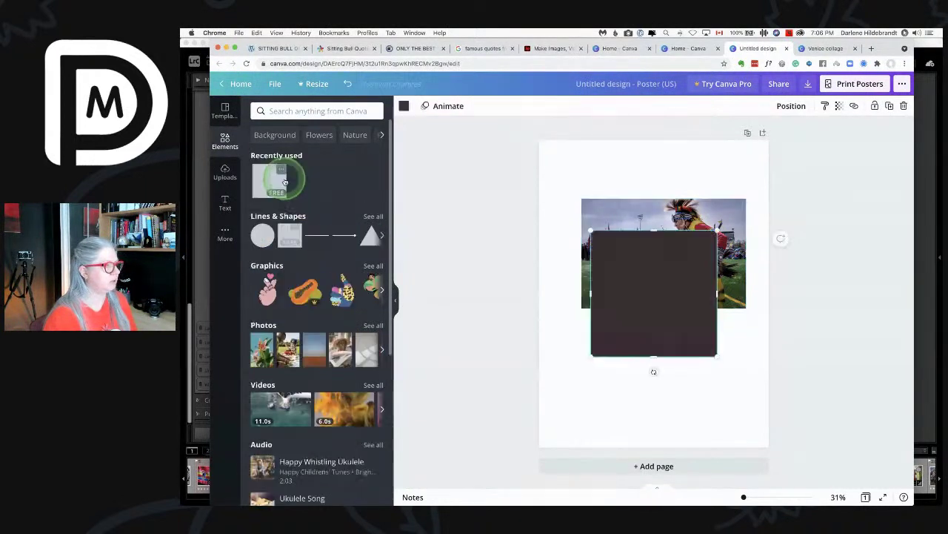
{"action": "left_click_drag", "start_coordinate": [666, 257], "coordinate": [637, 285]}
{"action": "left_click_drag", "start_coordinate": [564, 381], "coordinate": [618, 348]}
{"action": "left_click_drag", "start_coordinate": [688, 297], "coordinate": [668, 314]}
{"action": "left_click", "coordinate": [839, 106]}
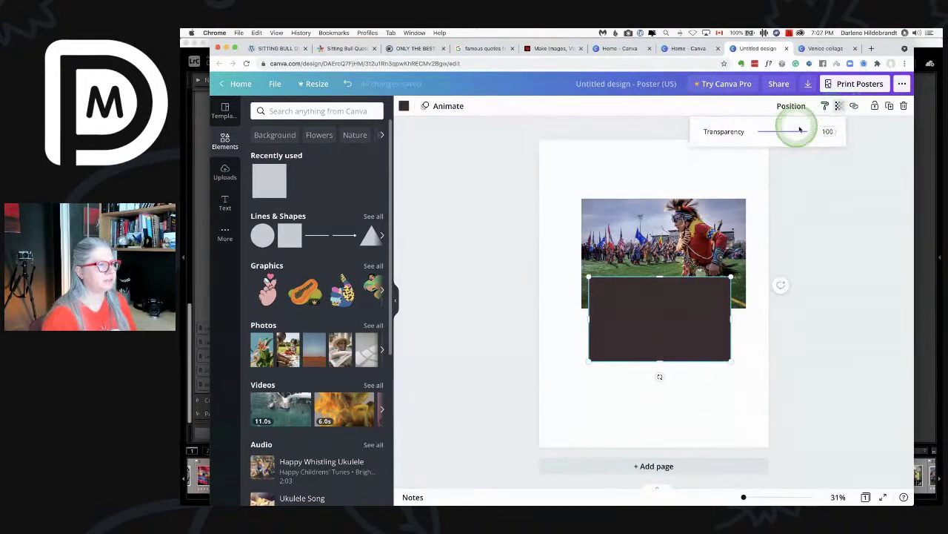
{"action": "mouse_move", "coordinate": [811, 131]}
{"action": "left_mouse_down"}
{"action": "mouse_move", "coordinate": [777, 131]}
{"action": "mouse_move", "coordinate": [794, 131]}
{"action": "left_mouse_up"}
{"action": "left_click", "coordinate": [835, 302]}
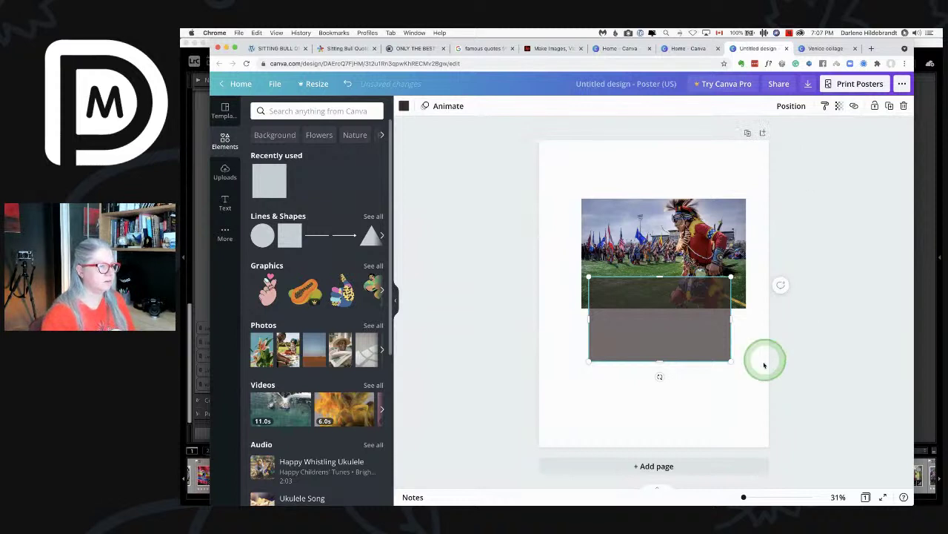
{"action": "left_click", "coordinate": [751, 390]}
{"action": "left_click", "coordinate": [679, 341]}
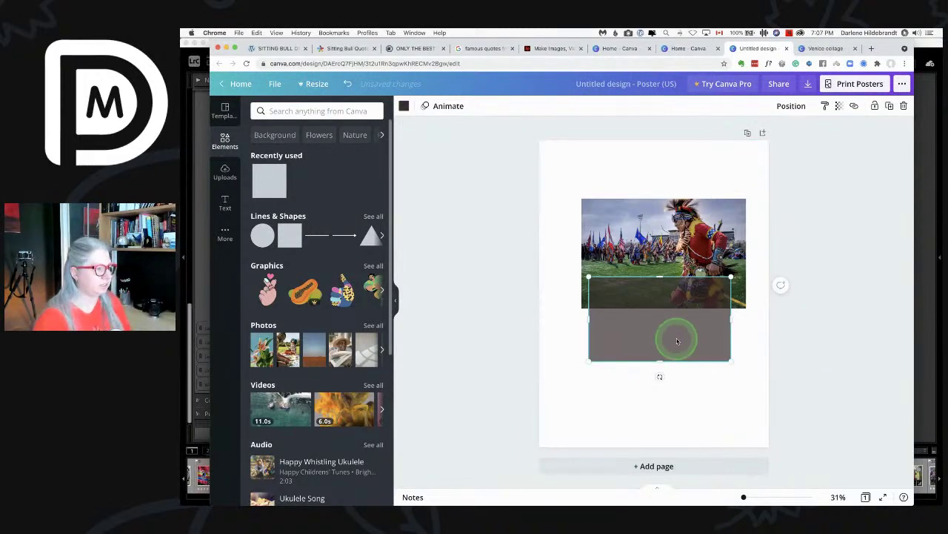
{"action": "key", "text": "Delete"}
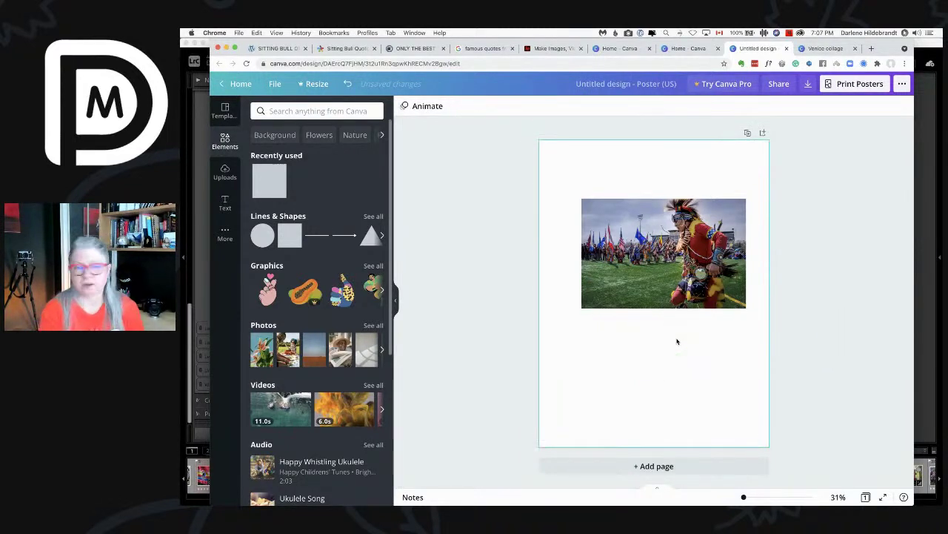
{"action": "left_click", "coordinate": [632, 140]}
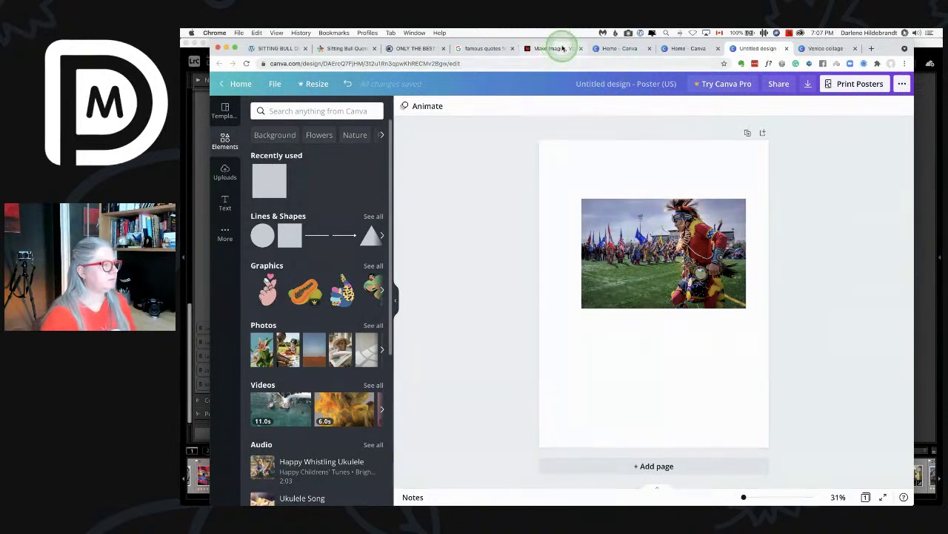
Step: Begin a Spark photo collage and upload all 11 images from the 'make a project' folder
{"action": "key", "text": "super+5"}
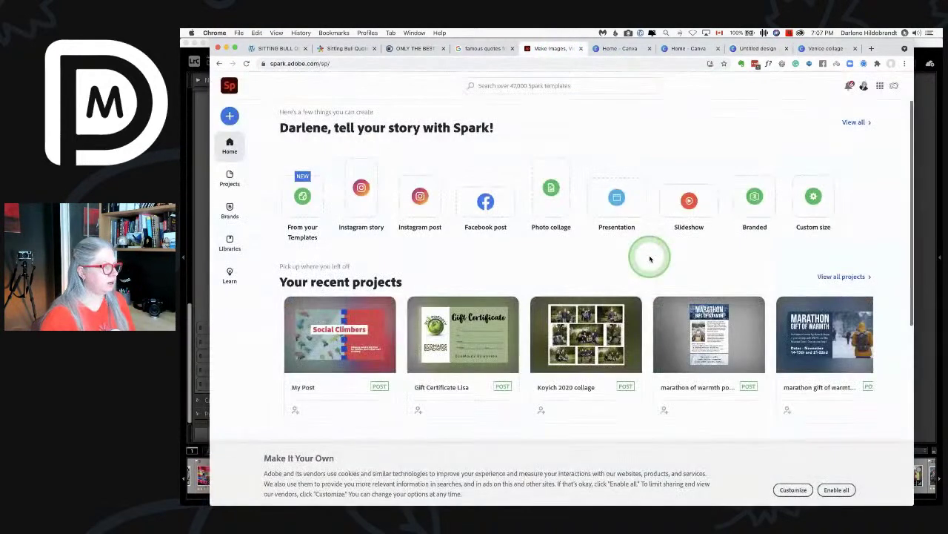
{"action": "left_click", "coordinate": [550, 184]}
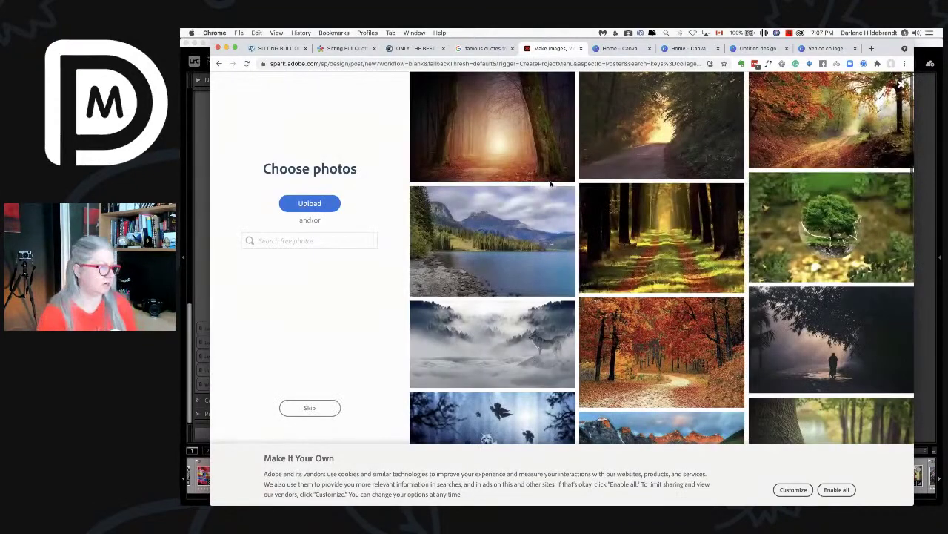
{"action": "left_click", "coordinate": [310, 203]}
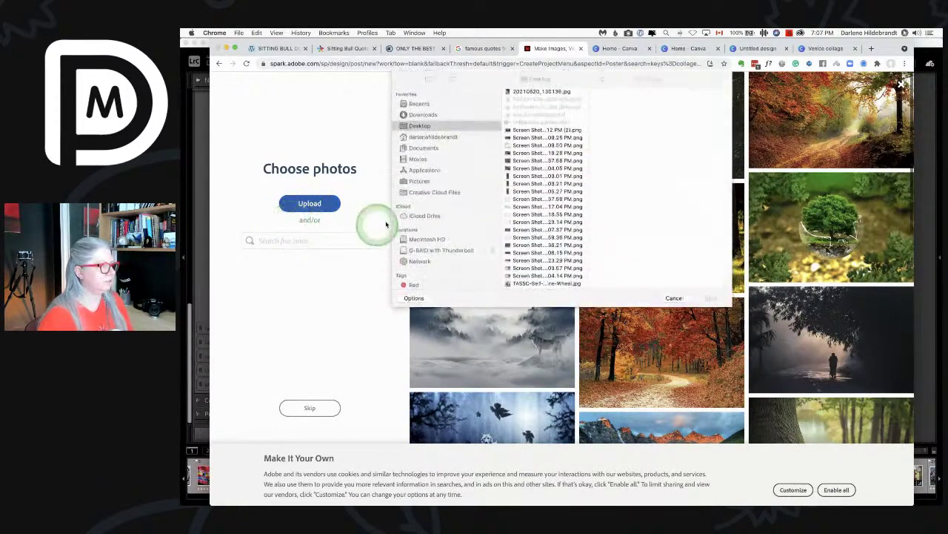
{"action": "left_click", "coordinate": [554, 77]}
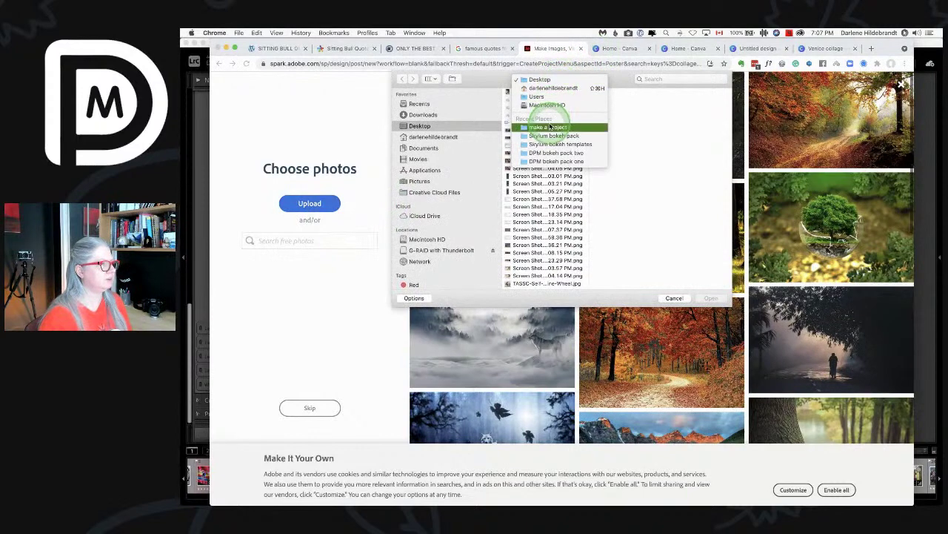
{"action": "left_click", "coordinate": [549, 128]}
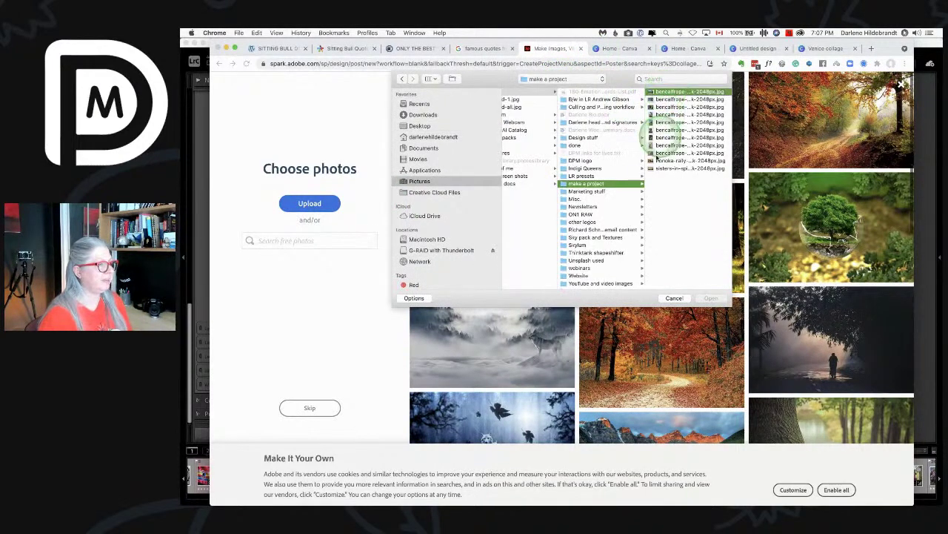
{"action": "left_click", "coordinate": [568, 169], "text": "shift"}
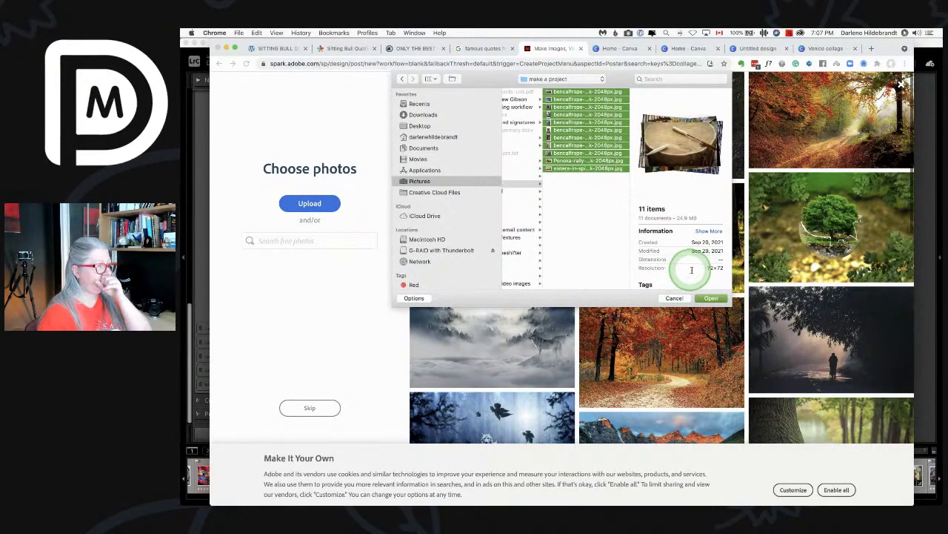
{"action": "left_click", "coordinate": [710, 297]}
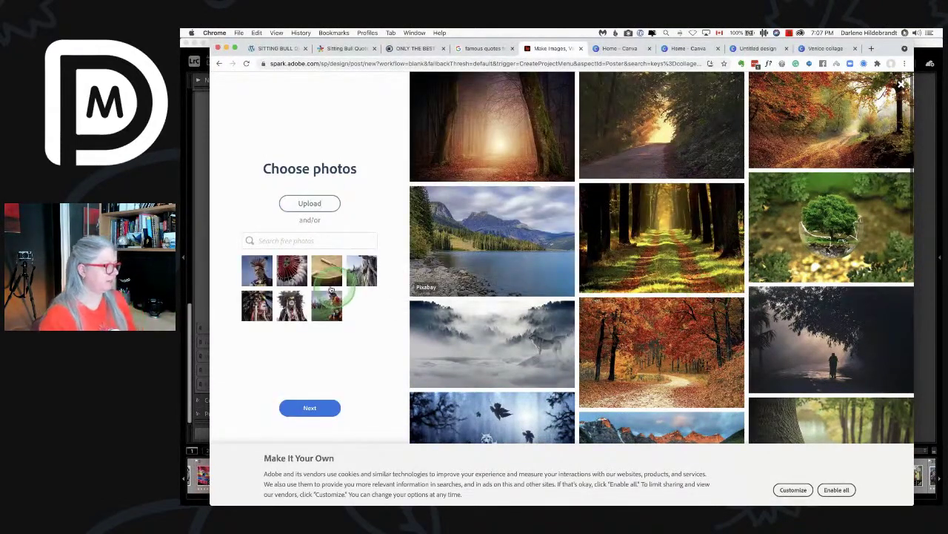
Step: Choose the Poster (11x17 in) size so Spark generates a grid collage of the photos
{"action": "left_click", "coordinate": [310, 406]}
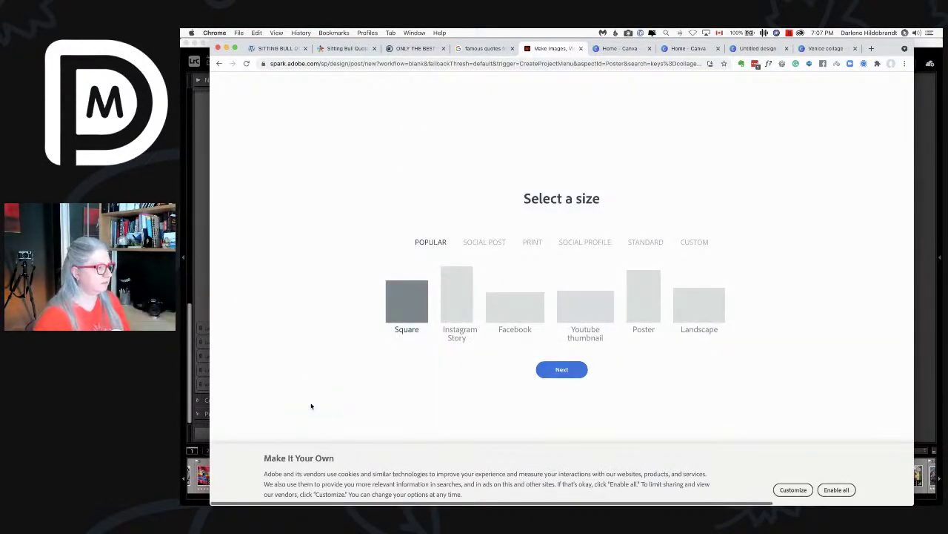
{"action": "left_click_drag", "start_coordinate": [641, 396], "coordinate": [681, 396]}
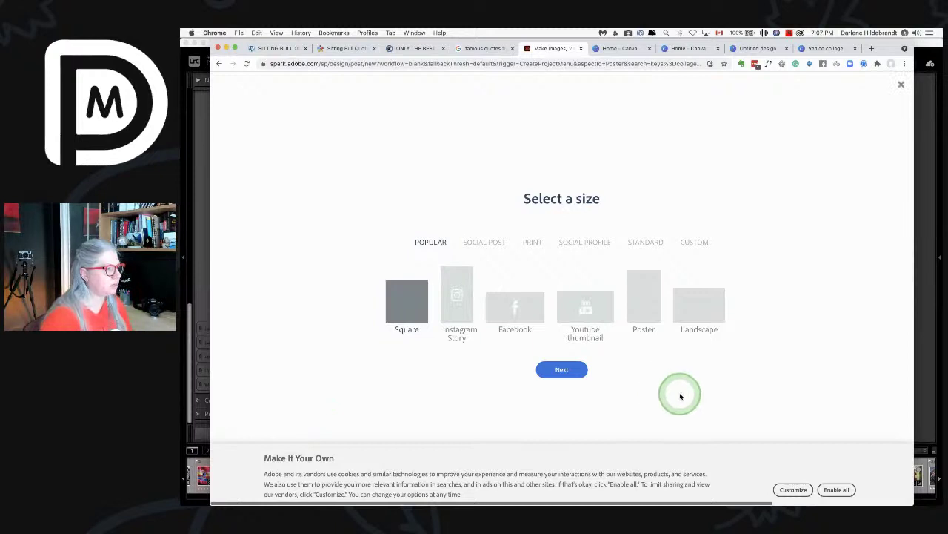
{"action": "left_click", "coordinate": [641, 295]}
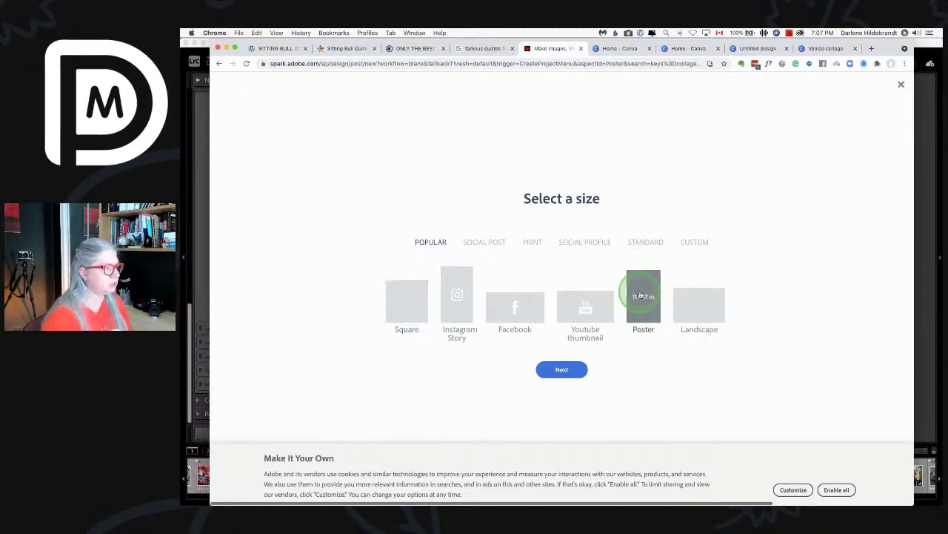
{"action": "left_click", "coordinate": [559, 371]}
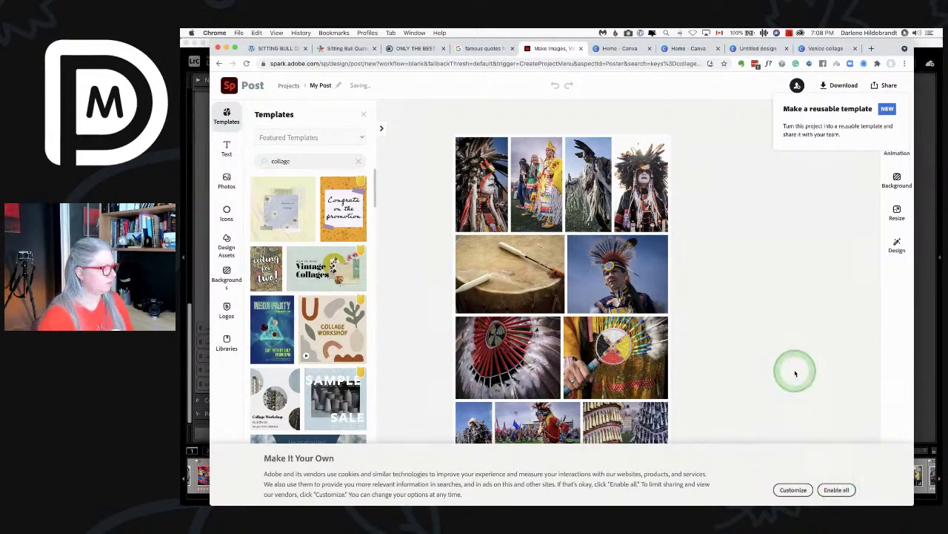
Step: Accept all cookies to dismiss Spark's cookie banner
{"action": "left_click", "coordinate": [836, 489]}
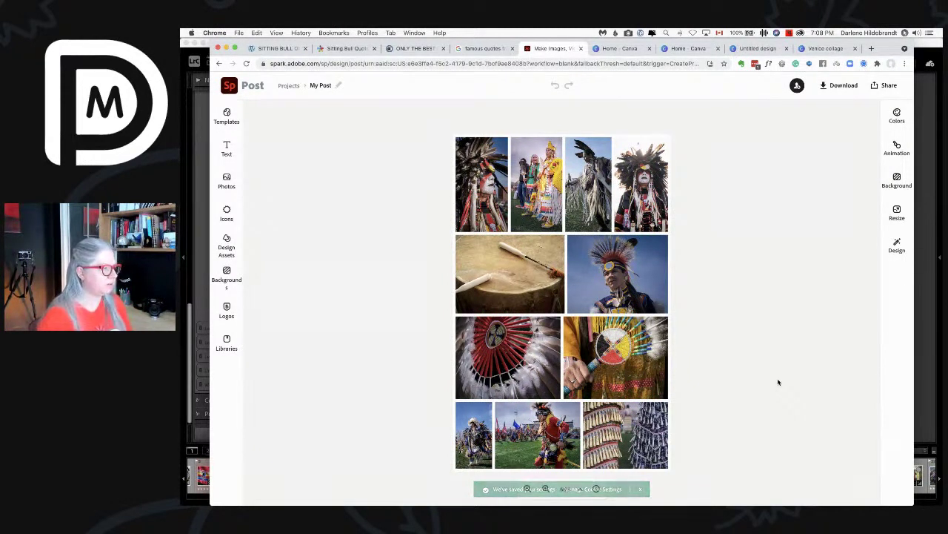
{"action": "left_click", "coordinate": [780, 381]}
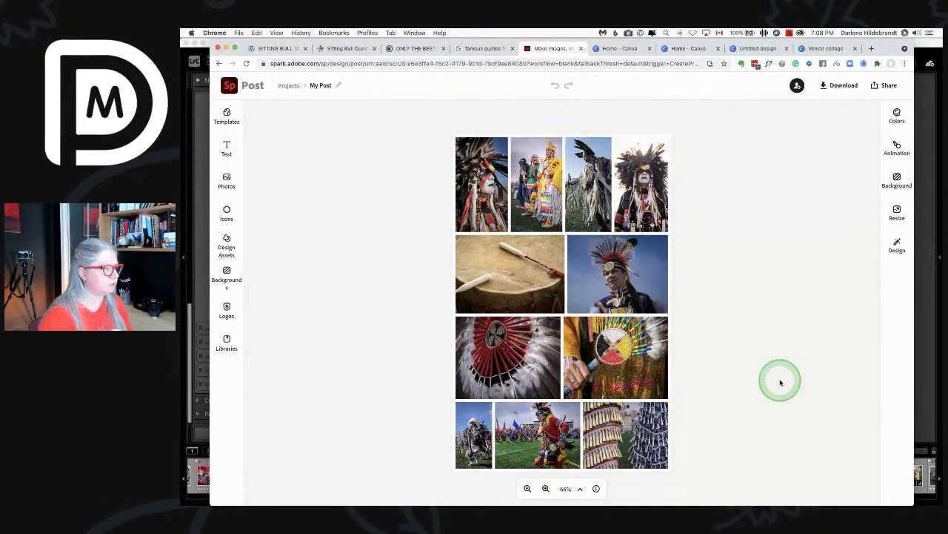
{"action": "left_click", "coordinate": [781, 382]}
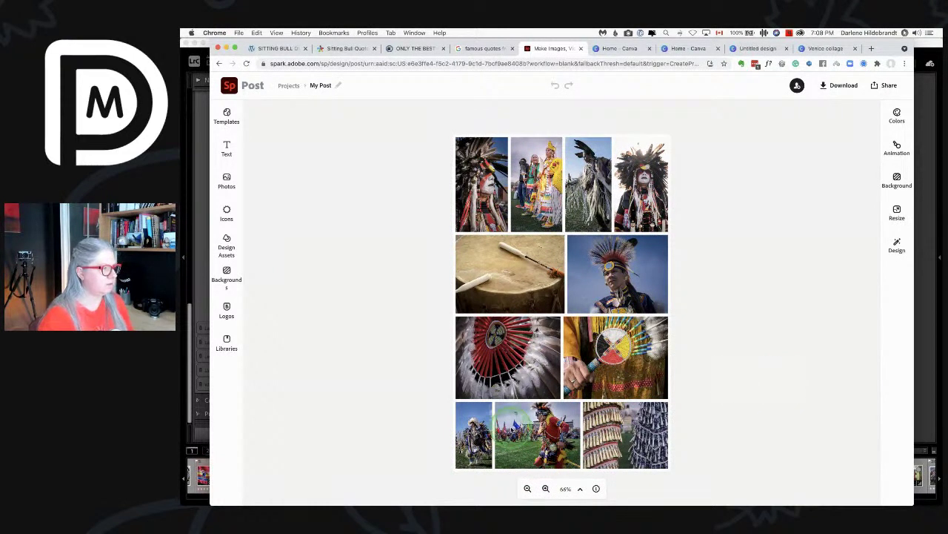
Step: Swap the drum photo with the bottom-middle dancer photo, then return to the Canva home tab
{"action": "left_click", "coordinate": [502, 279]}
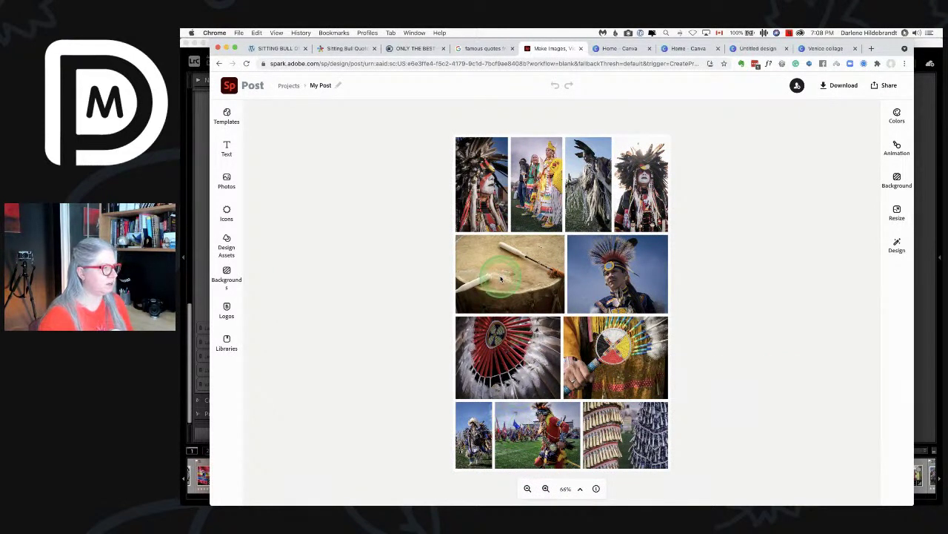
{"action": "left_click", "coordinate": [535, 423]}
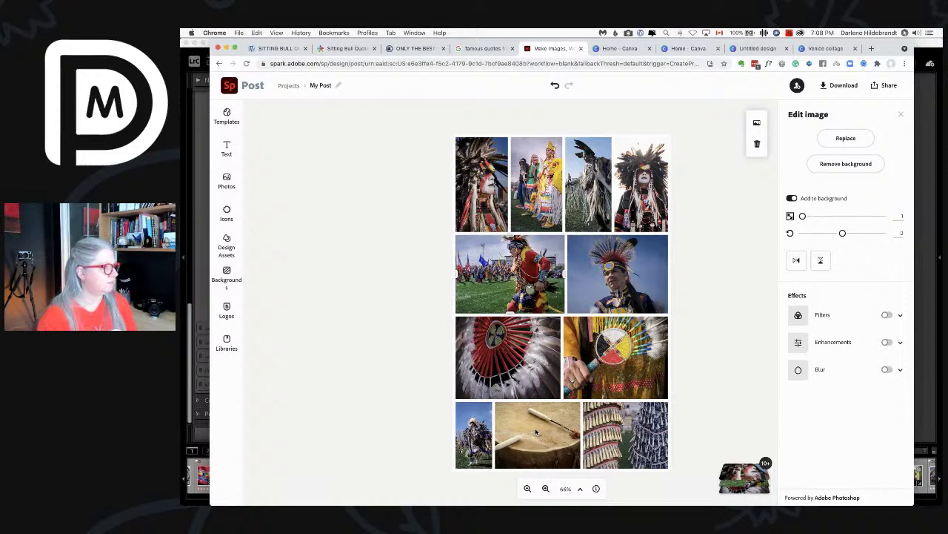
{"action": "left_click", "coordinate": [752, 231]}
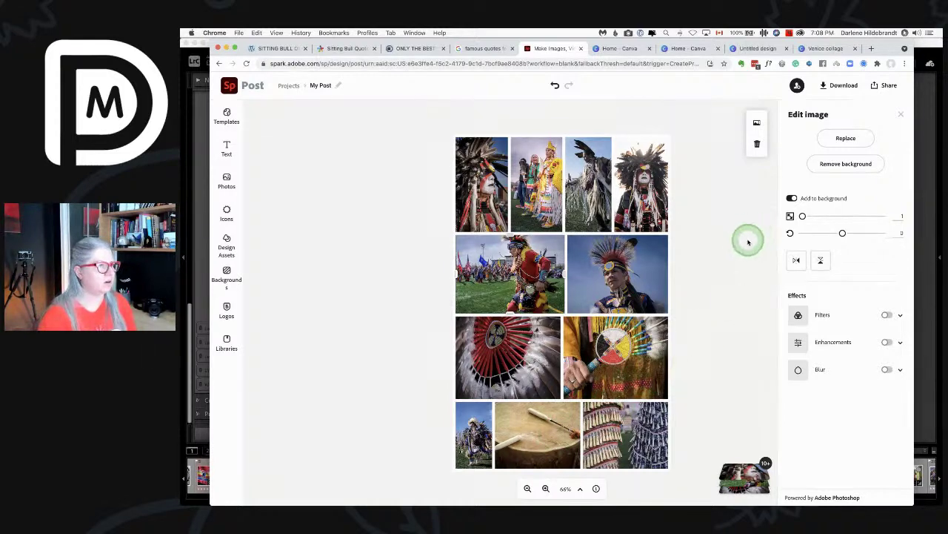
{"action": "left_click", "coordinate": [695, 48]}
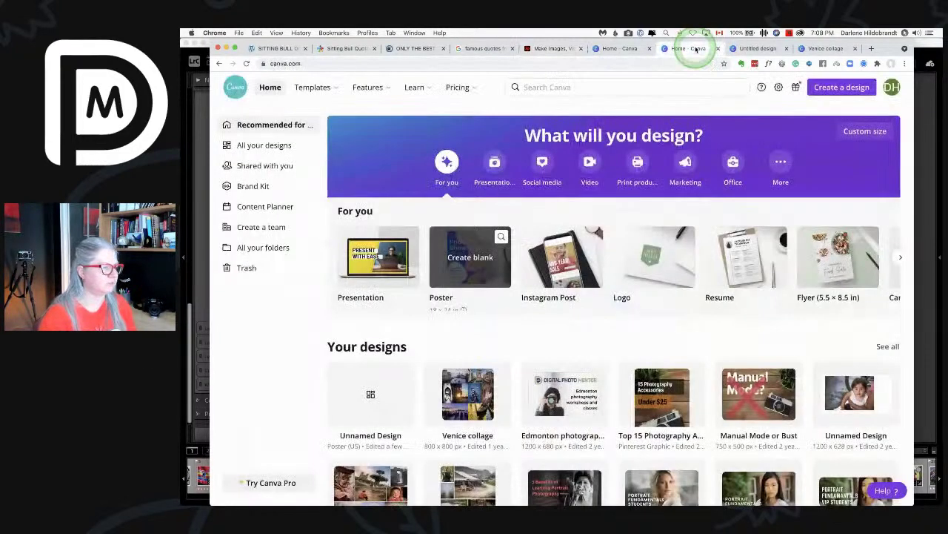
Step: Return to the Untitled design poster in Canva, then switch over to Lightroom Classic
{"action": "left_click", "coordinate": [763, 48]}
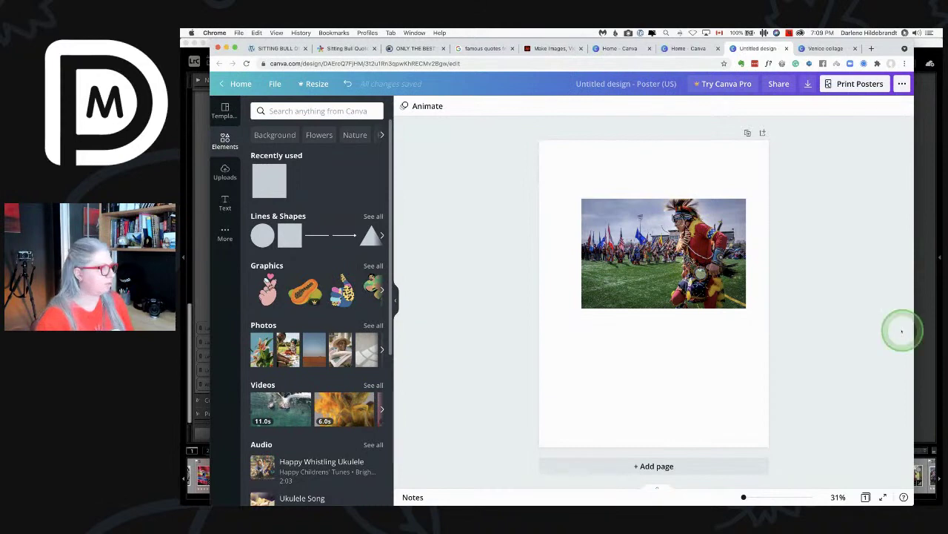
{"action": "key", "text": "super+Tab"}
{"action": "key", "text": "super+Tab"}
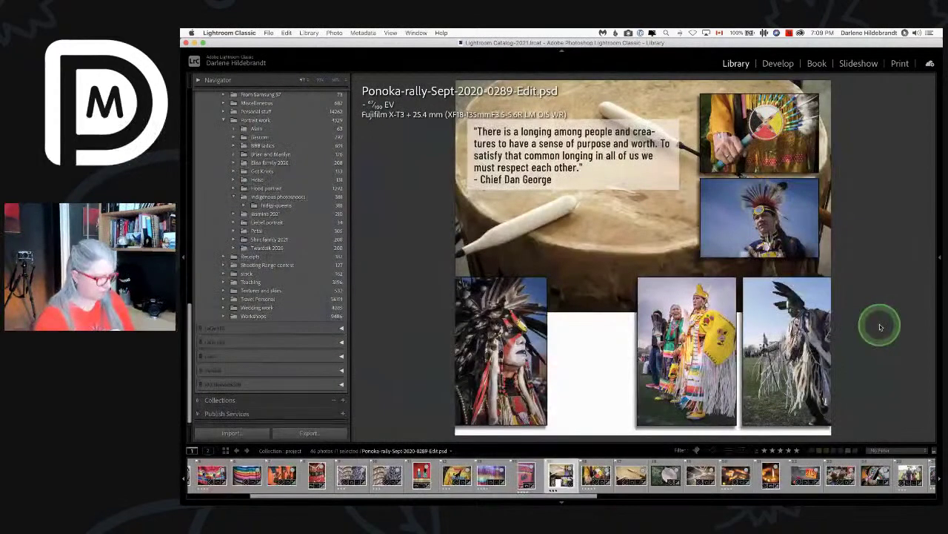
Step: Hide the info overlay on the finished Chief Dan George quote collage in Loupe view
{"action": "key", "text": "i"}
{"action": "key", "text": "i"}
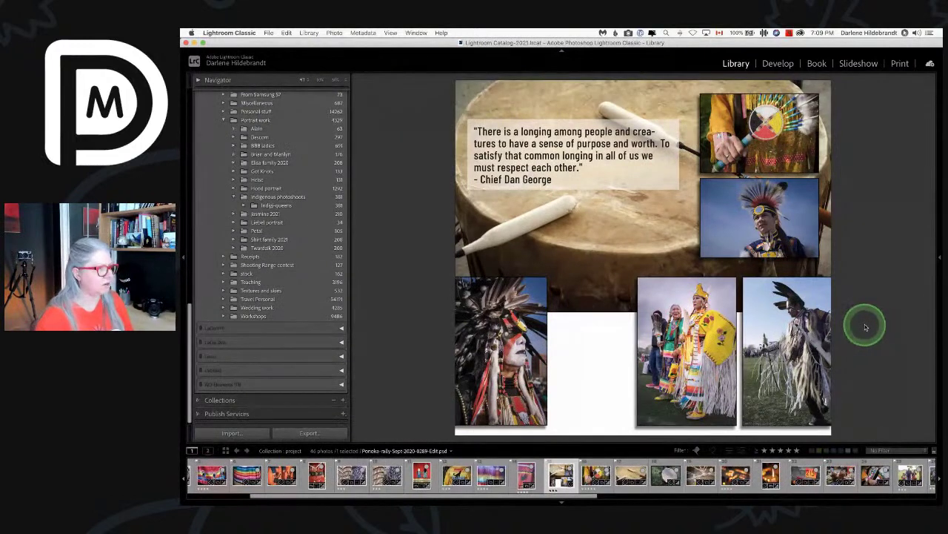
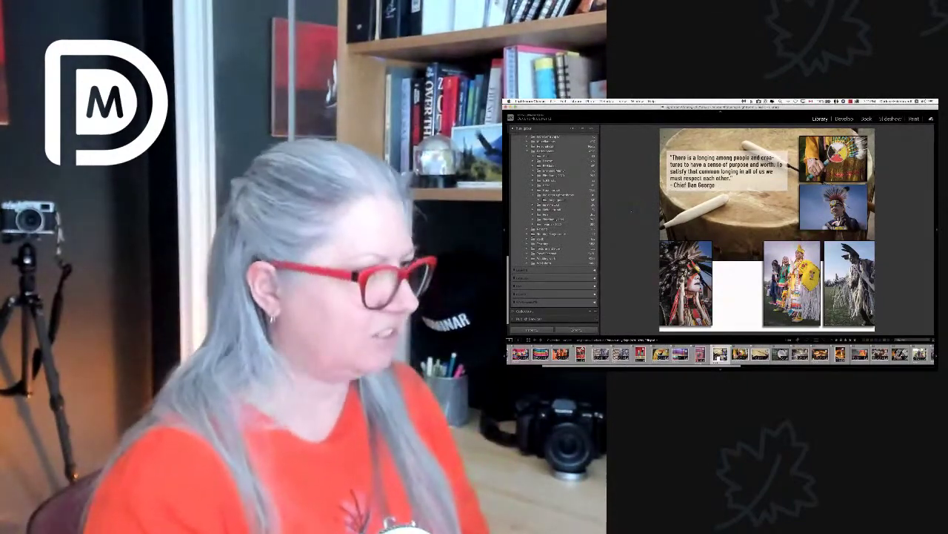
Step: Return to the Library thumbnail grid and expand the Collections panel
{"action": "left_click", "coordinate": [550, 206]}
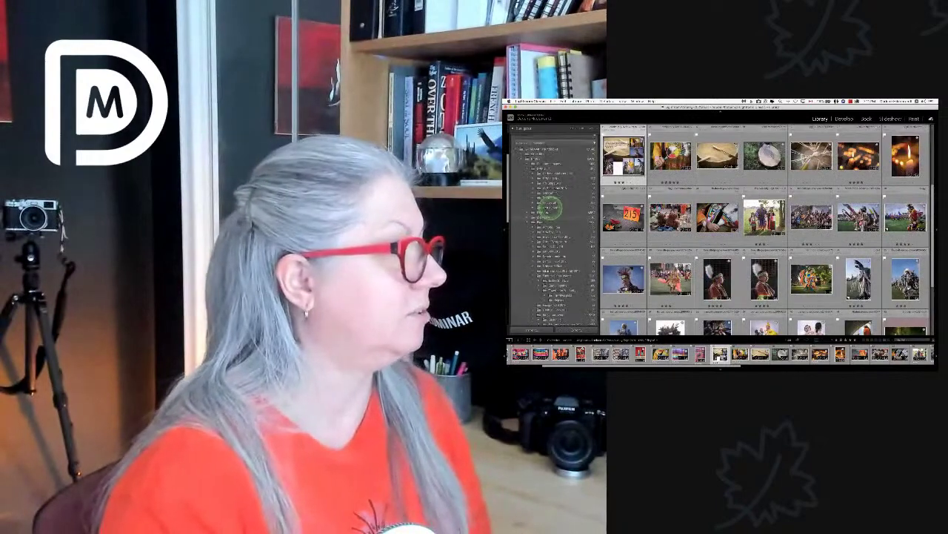
{"action": "scroll", "coordinate": [552, 230], "scroll_direction": "down", "scroll_amount": 5}
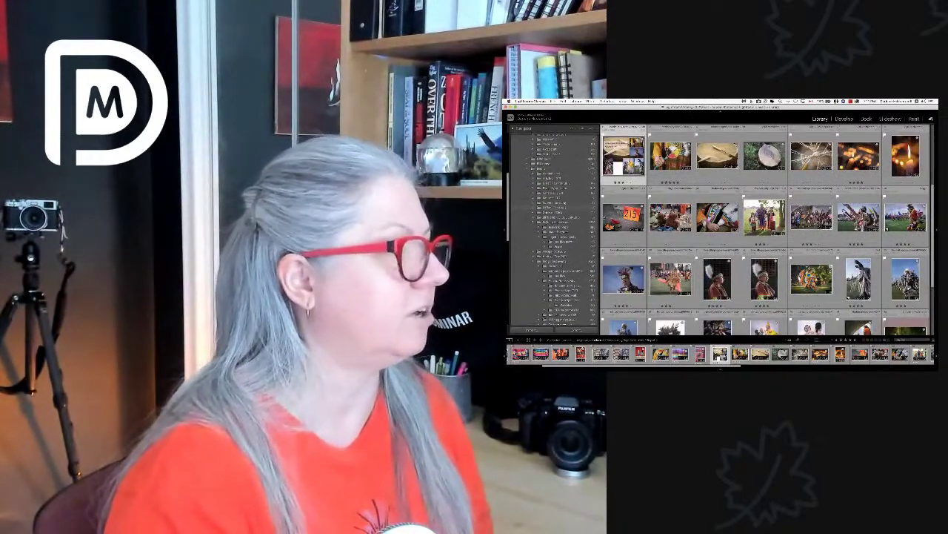
{"action": "scroll", "coordinate": [552, 230], "scroll_direction": "down", "scroll_amount": 5}
{"action": "scroll", "coordinate": [552, 229], "scroll_direction": "down", "scroll_amount": 3}
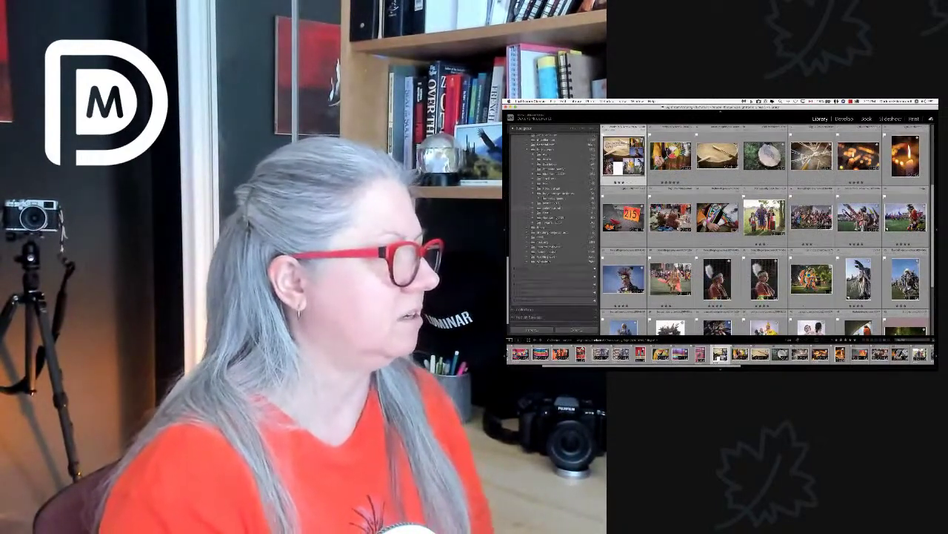
{"action": "left_click", "coordinate": [526, 303]}
{"action": "left_click", "coordinate": [533, 249]}
Step: Collapse the collections tree and load the 'our wedding' collection set's 3310 photos
{"action": "left_click", "coordinate": [527, 142]}
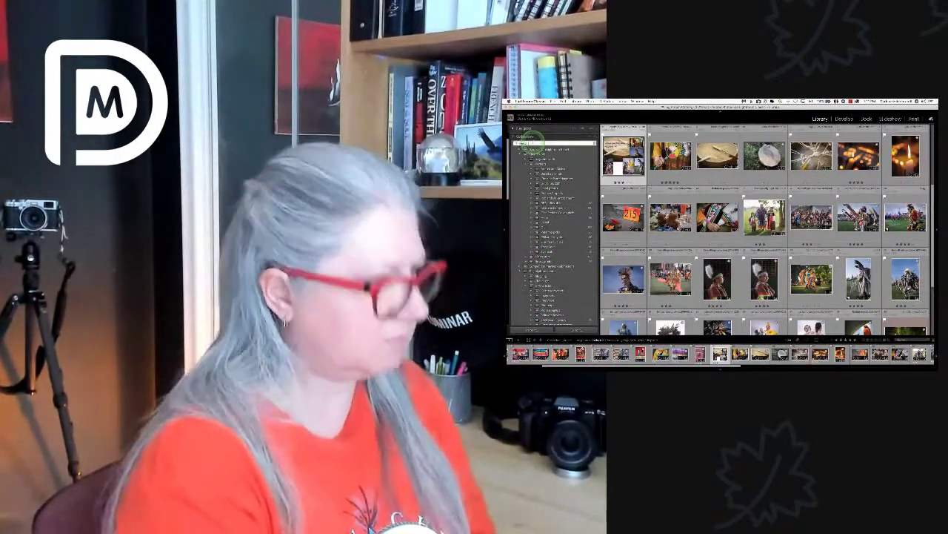
{"action": "left_click", "coordinate": [532, 150]}
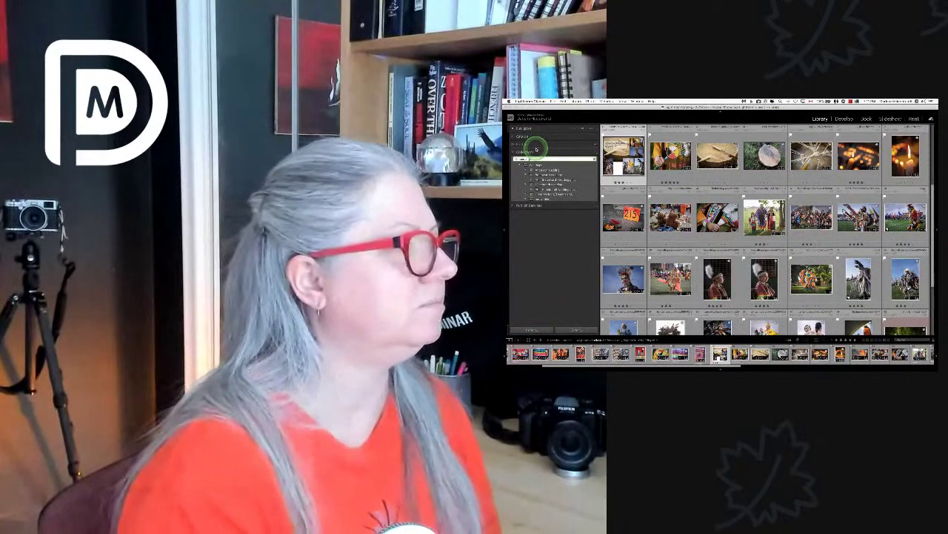
{"action": "left_click", "coordinate": [546, 199]}
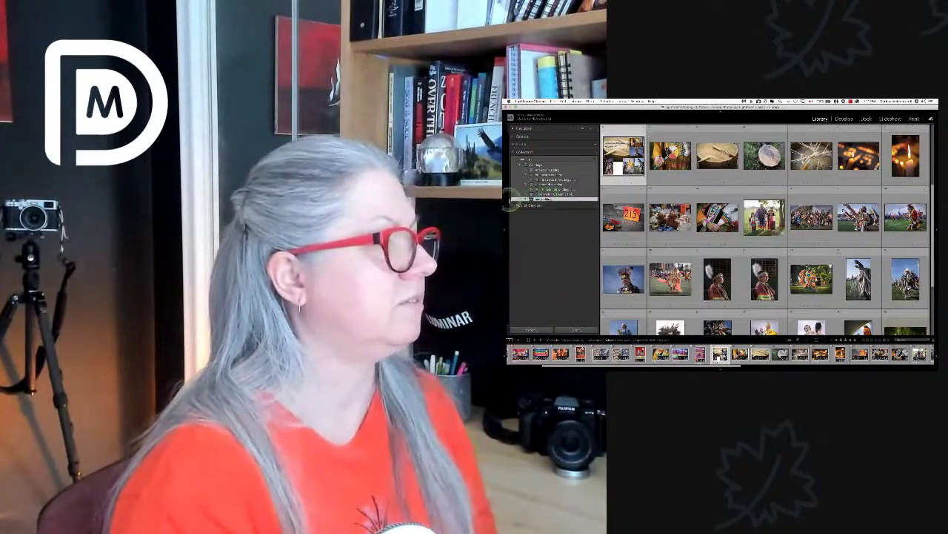
{"action": "left_click", "coordinate": [593, 157]}
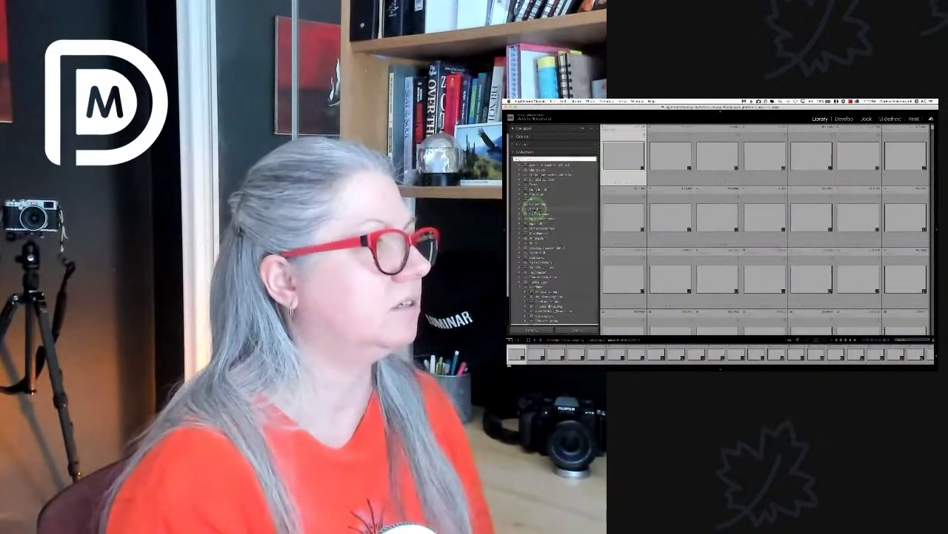
{"action": "left_click", "coordinate": [535, 210]}
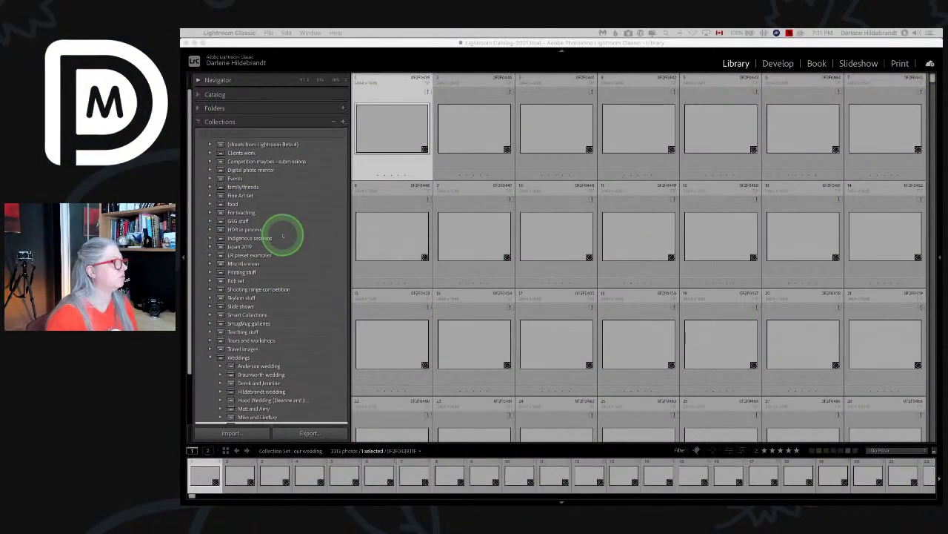
Step: In the Folders panel, expand Workshops, Wedding work and Our wedding, then show its 2180 photos
{"action": "left_click", "coordinate": [209, 107]}
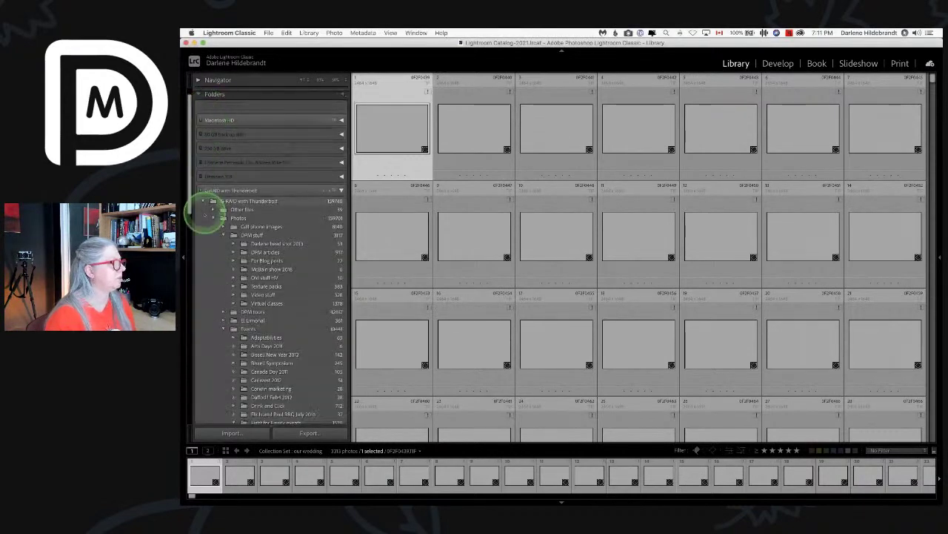
{"action": "scroll", "coordinate": [205, 214], "scroll_direction": "down", "scroll_amount": 10}
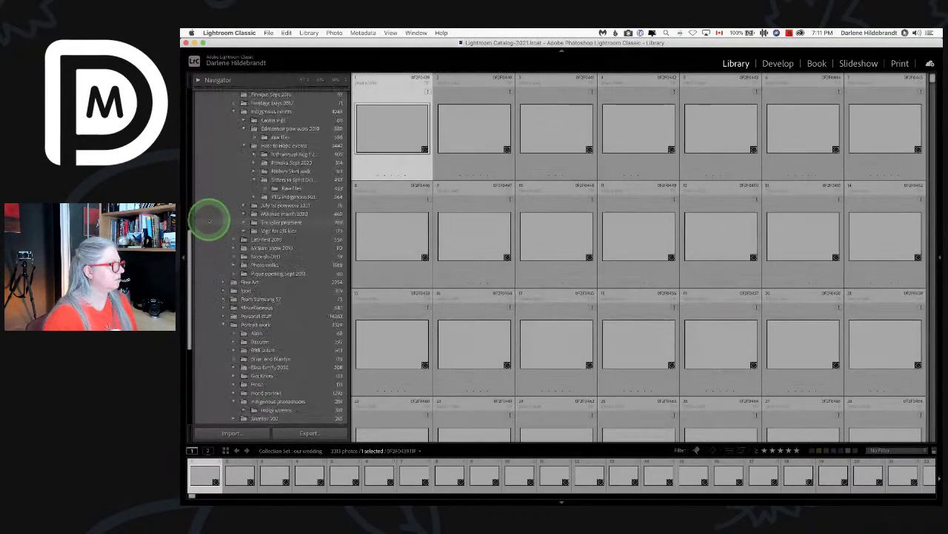
{"action": "scroll", "coordinate": [210, 220], "scroll_direction": "down", "scroll_amount": 8}
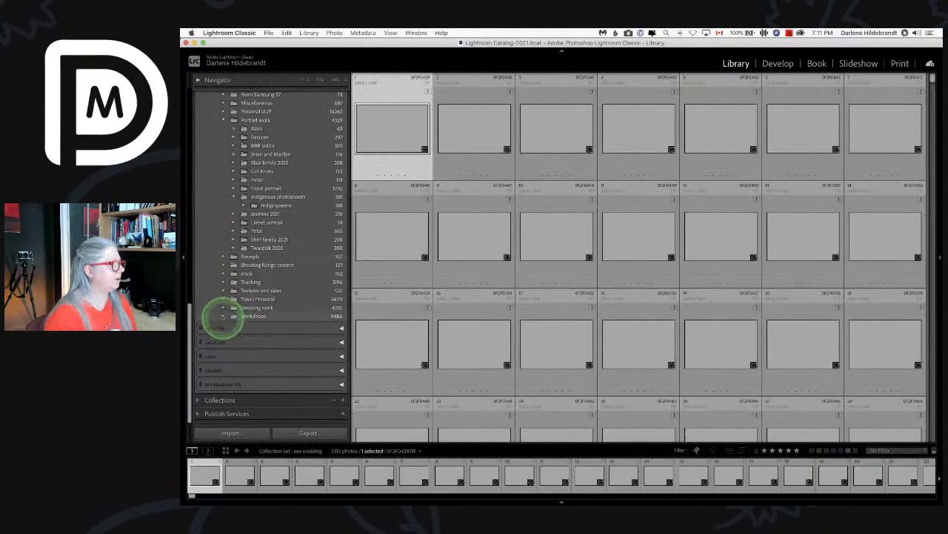
{"action": "left_click", "coordinate": [224, 316]}
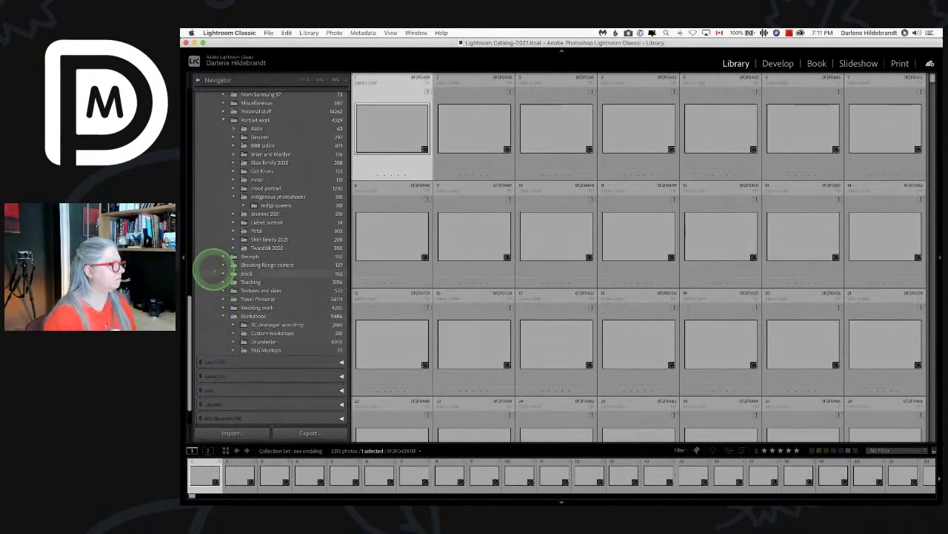
{"action": "left_click", "coordinate": [224, 307]}
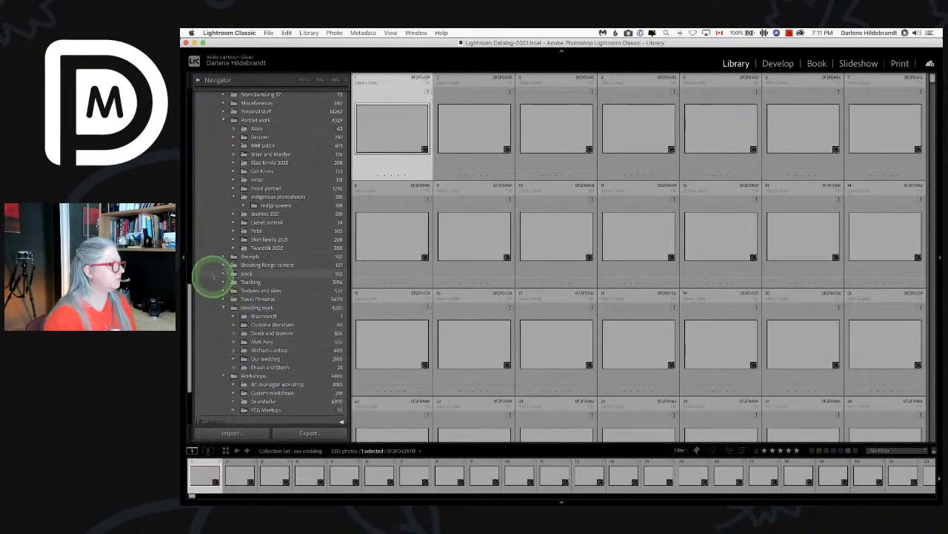
{"action": "scroll", "coordinate": [212, 275], "scroll_direction": "down", "scroll_amount": 3}
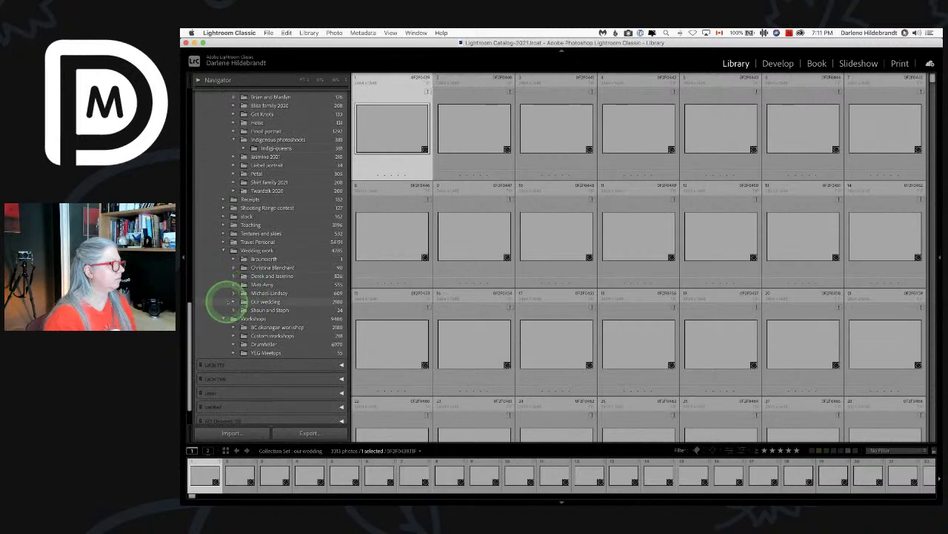
{"action": "left_click", "coordinate": [234, 302]}
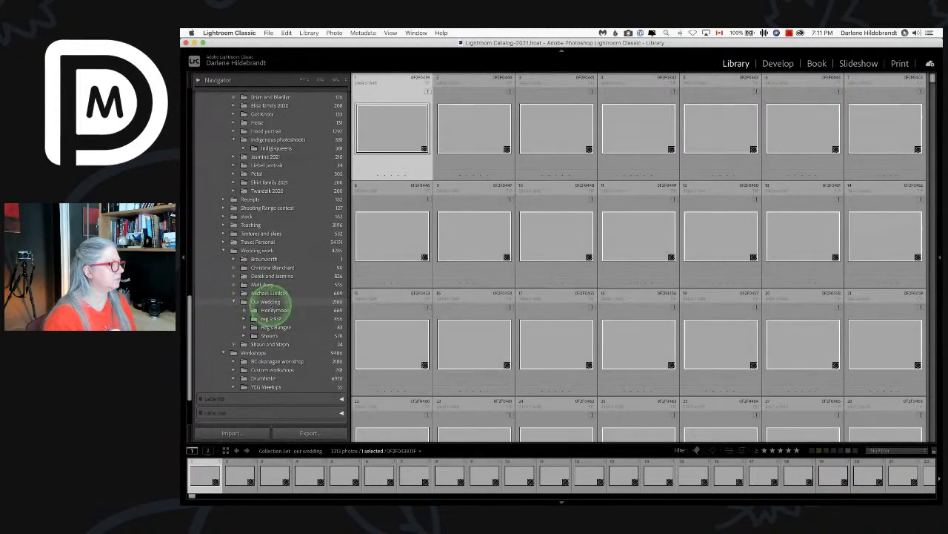
{"action": "left_click", "coordinate": [267, 302]}
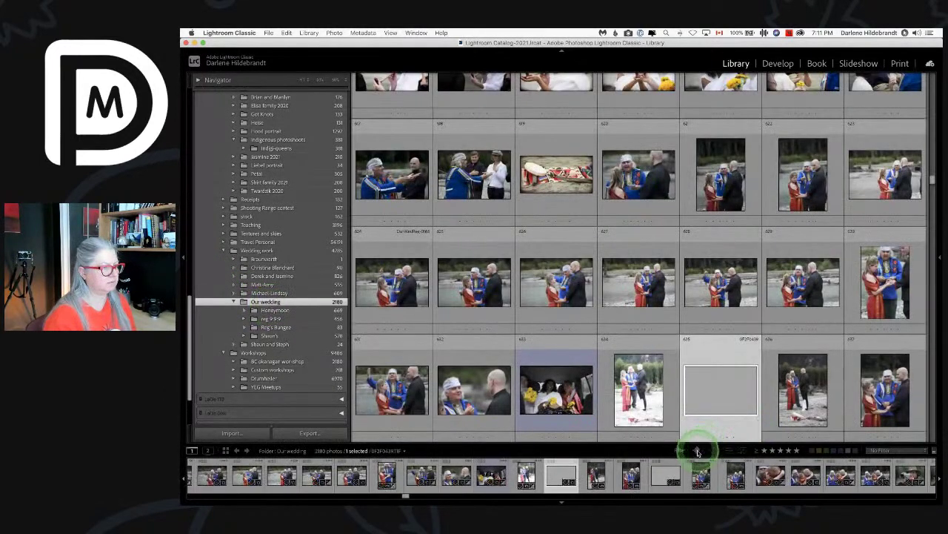
Step: Filter Our wedding to its 38 flagged photos, first five-star only, then any rating
{"action": "left_click", "coordinate": [697, 451]}
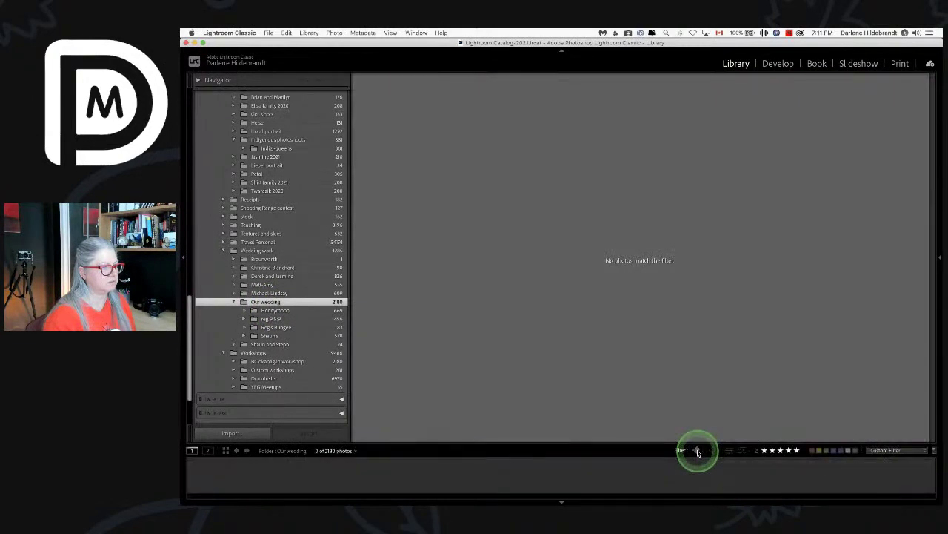
{"action": "left_click", "coordinate": [794, 450]}
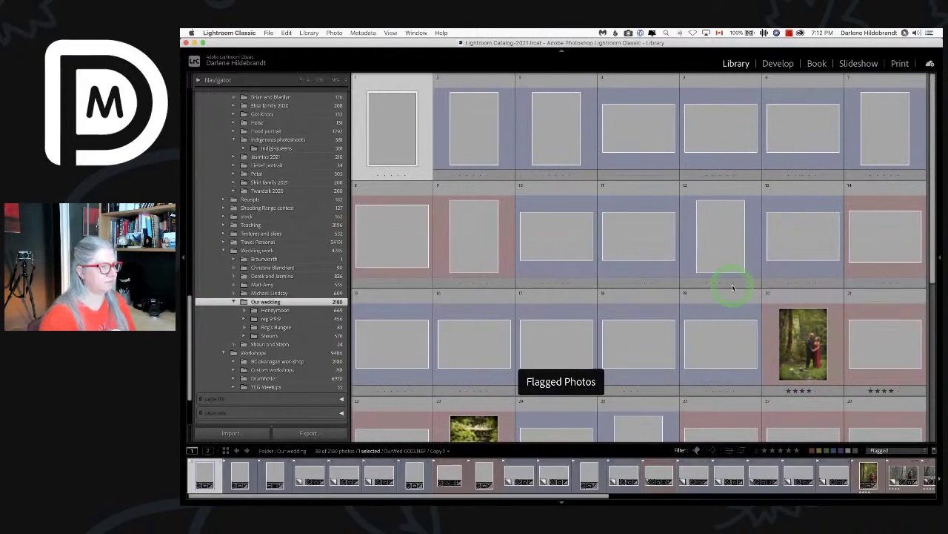
{"action": "scroll", "coordinate": [732, 287], "scroll_direction": "down", "scroll_amount": 3}
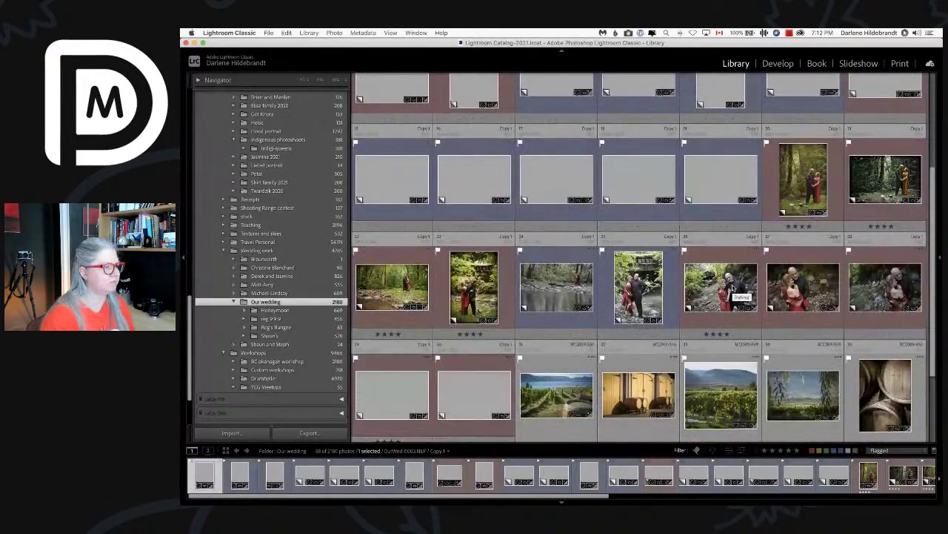
{"action": "scroll", "coordinate": [732, 287], "scroll_direction": "down", "scroll_amount": 2}
Step: Switch the grid to the Honeymoon subfolder's 669 photos
{"action": "left_click", "coordinate": [296, 302]}
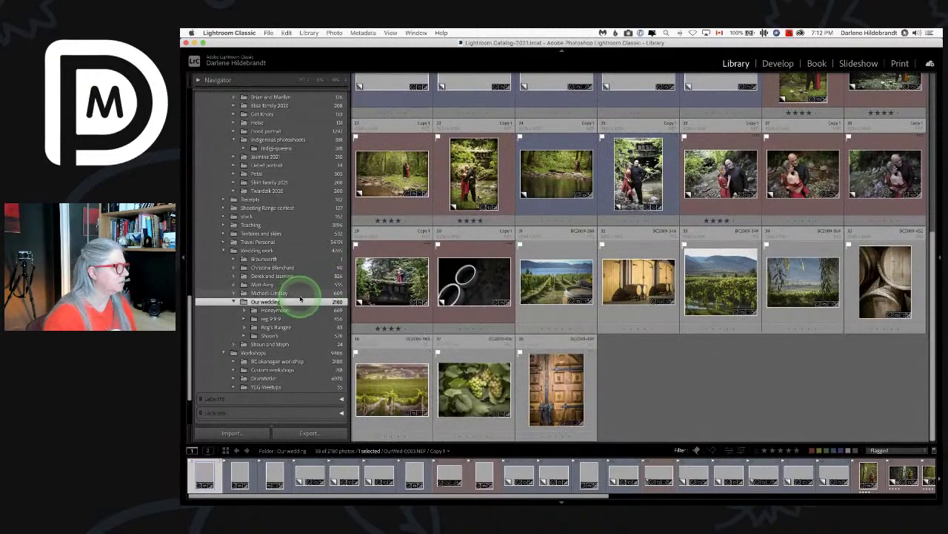
{"action": "right_click", "coordinate": [295, 302]}
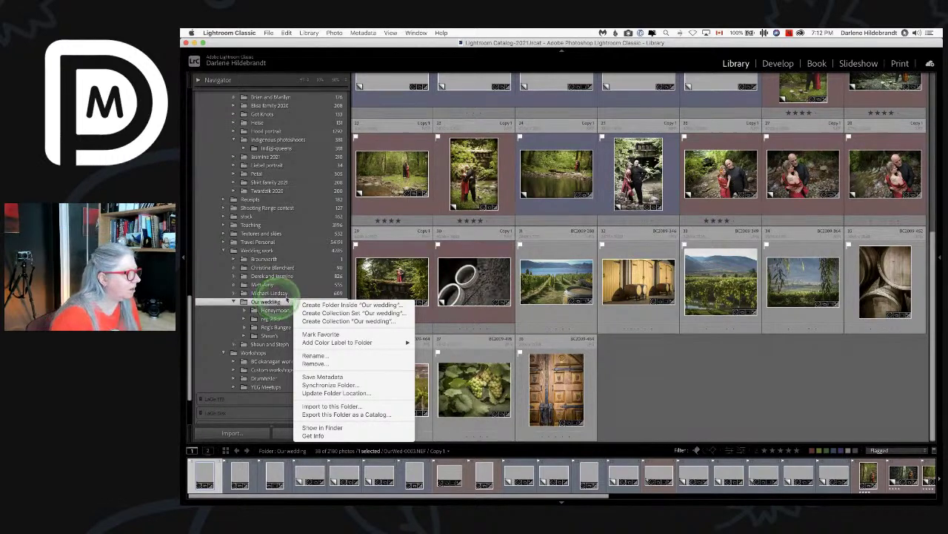
{"action": "left_click", "coordinate": [627, 369]}
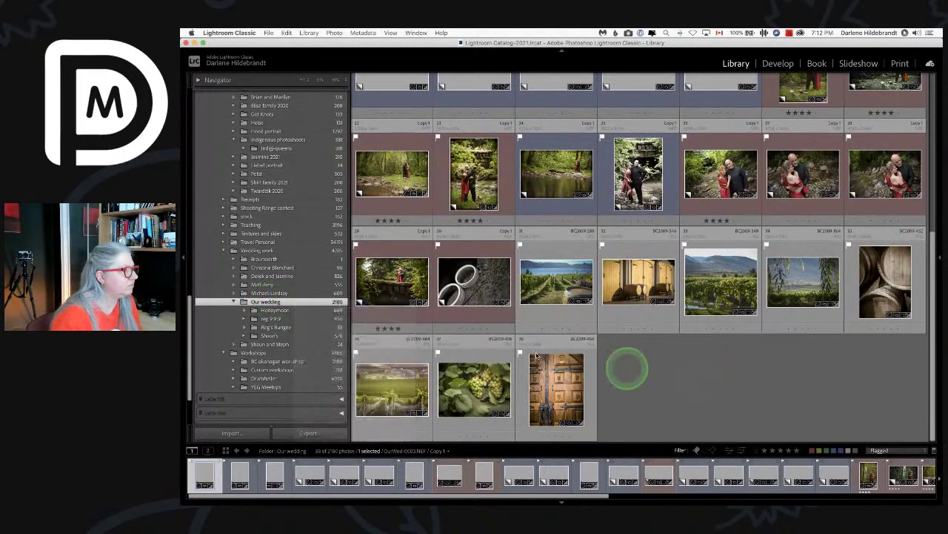
{"action": "left_click", "coordinate": [288, 311]}
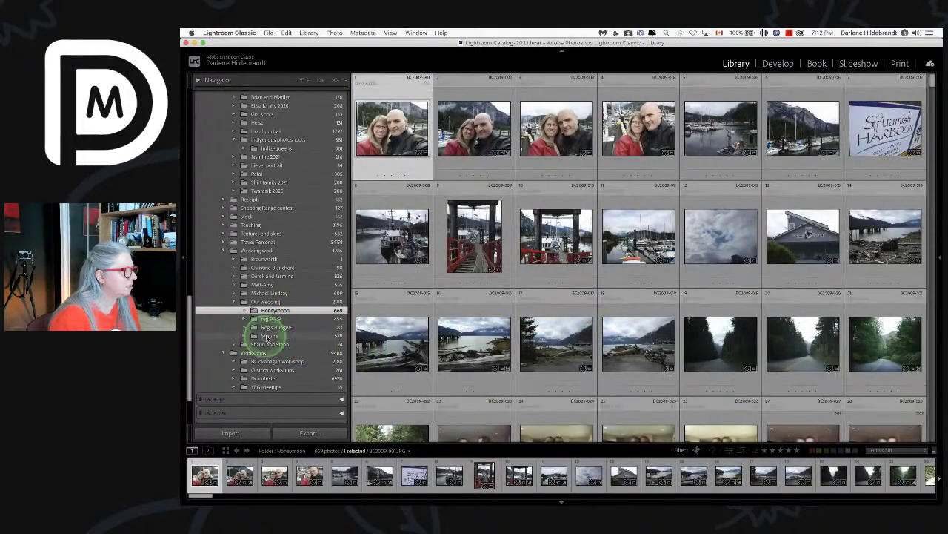
Step: Open the reg 9-9-9 folder's 456 photos and apply the Flagged filter, which matches none
{"action": "left_click", "coordinate": [268, 335]}
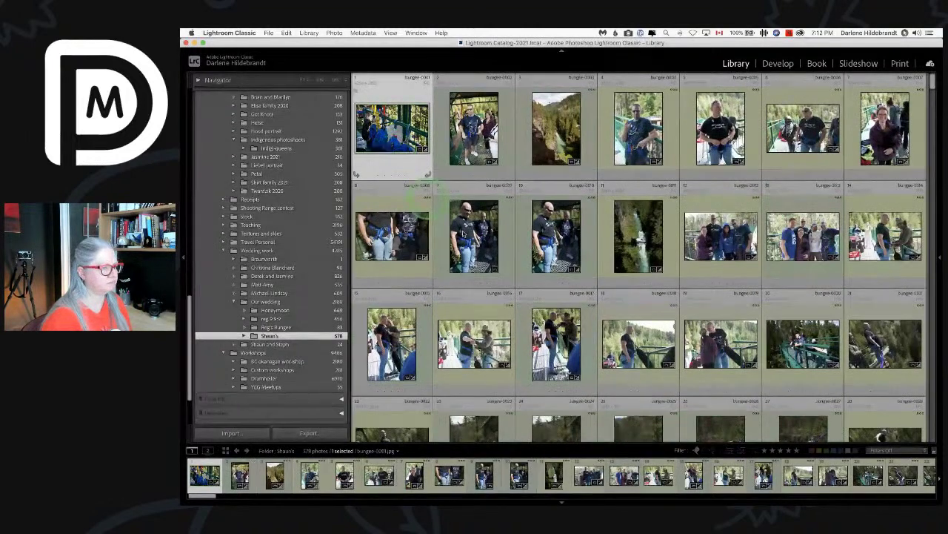
{"action": "scroll", "coordinate": [482, 248], "scroll_direction": "down", "scroll_amount": 5}
{"action": "scroll", "coordinate": [481, 247], "scroll_direction": "down", "scroll_amount": 5}
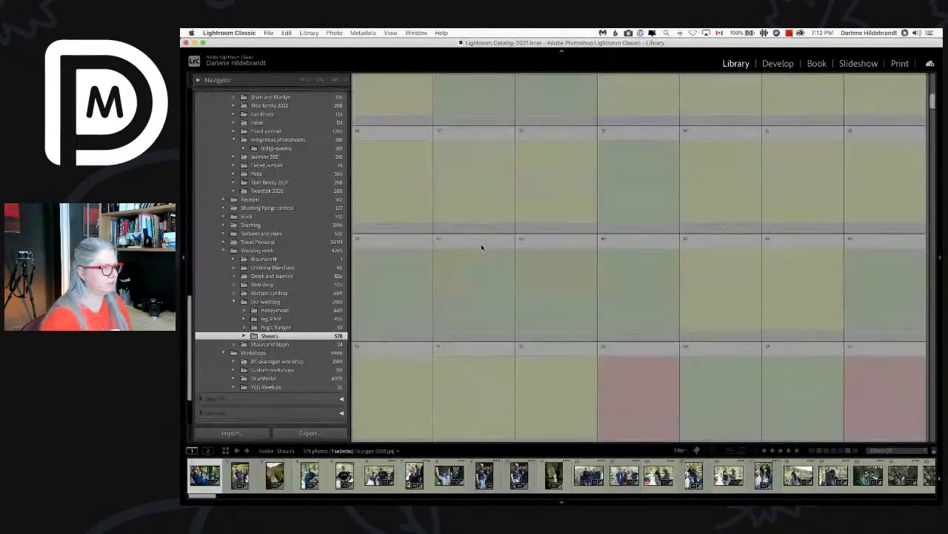
{"action": "scroll", "coordinate": [482, 247], "scroll_direction": "down", "scroll_amount": 5}
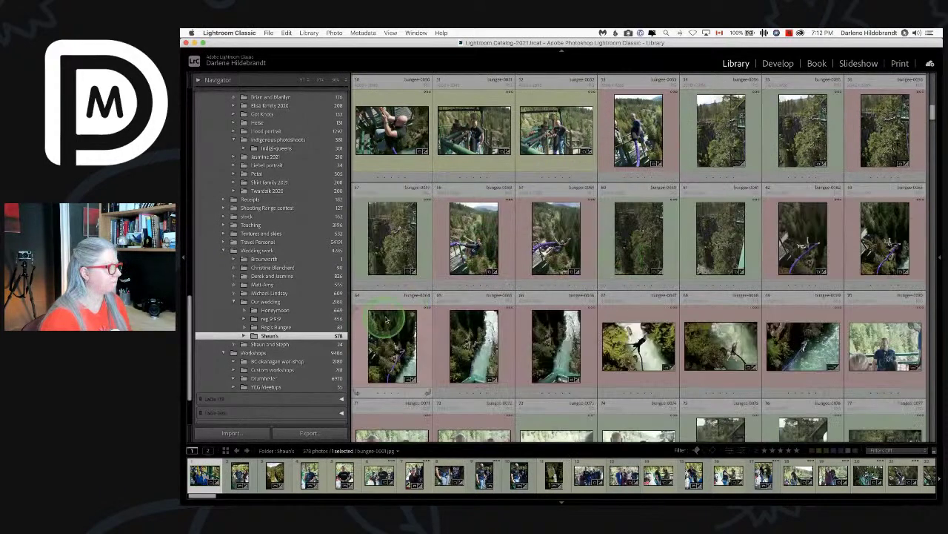
{"action": "left_click", "coordinate": [293, 319]}
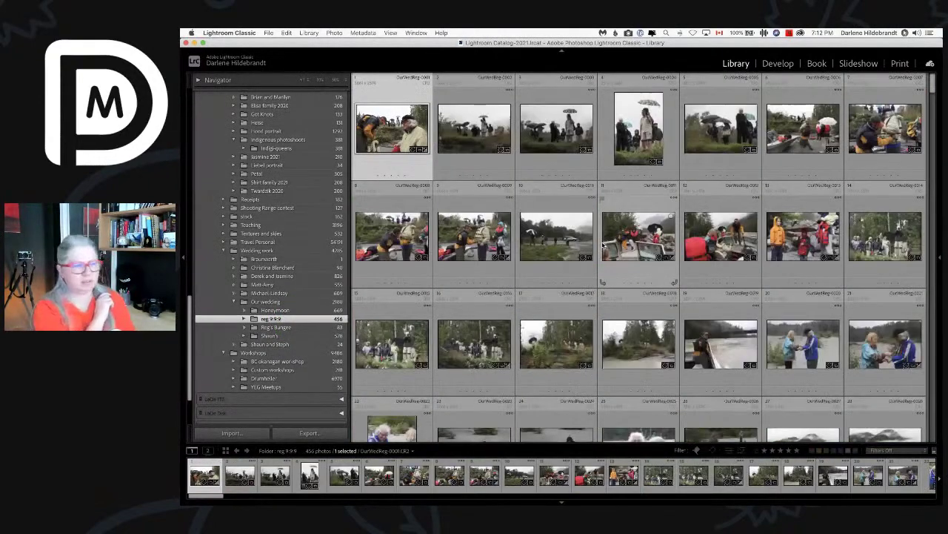
{"action": "scroll", "coordinate": [603, 245], "scroll_direction": "down", "scroll_amount": 5}
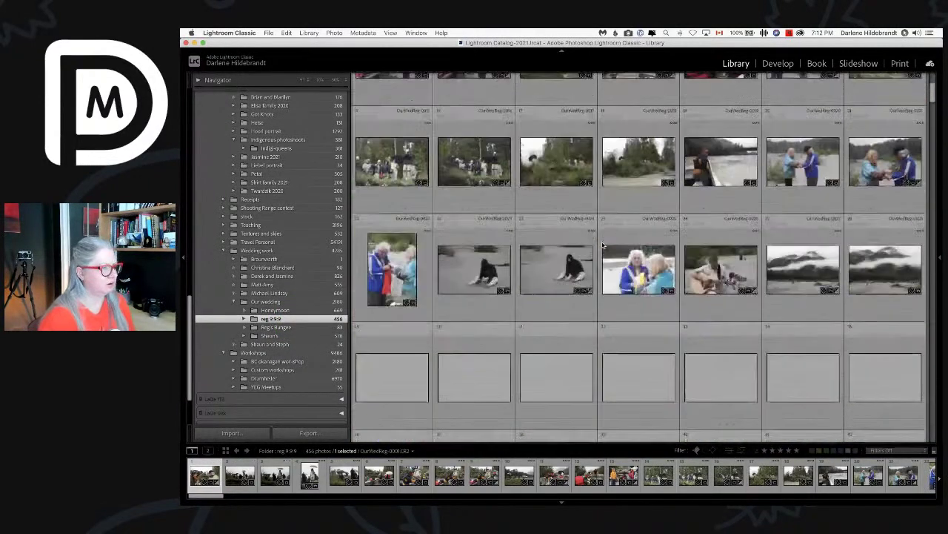
{"action": "left_click", "coordinate": [698, 450]}
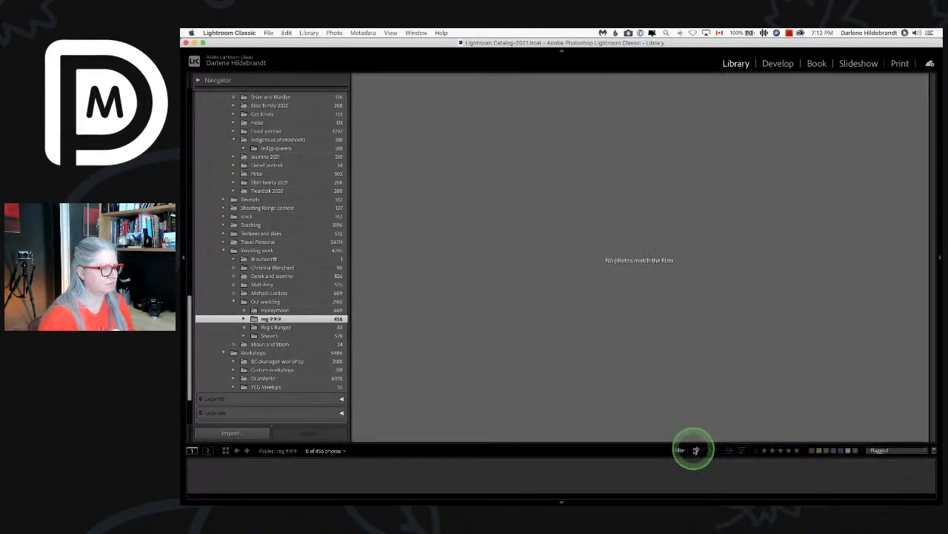
Step: Drop the flag filter, keep photos rated three stars or more, and review the four 4-star shots in Loupe
{"action": "left_click", "coordinate": [696, 449]}
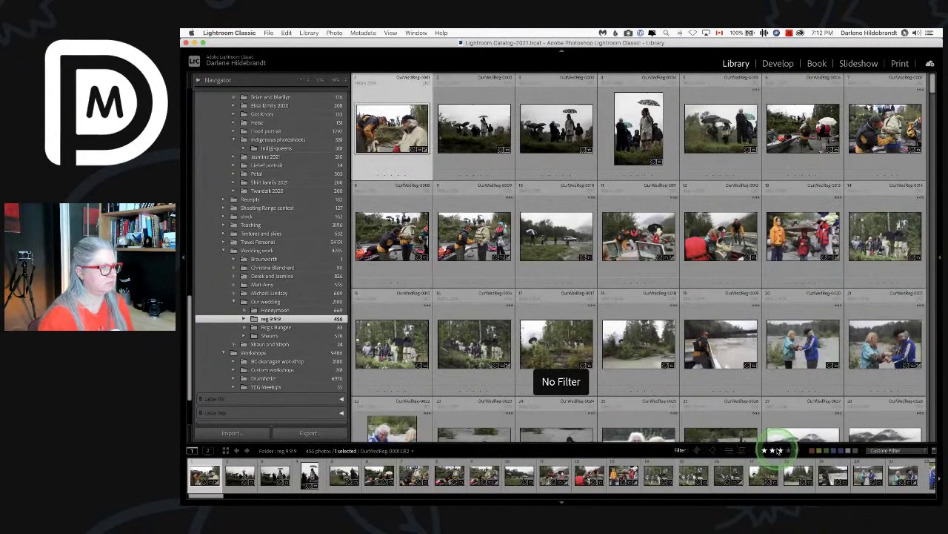
{"action": "left_click", "coordinate": [779, 450]}
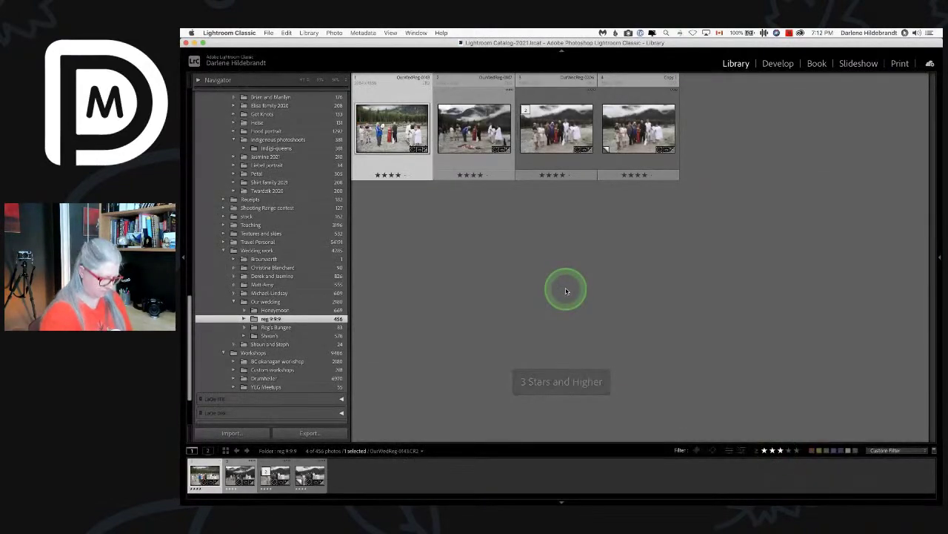
{"action": "key", "text": "e"}
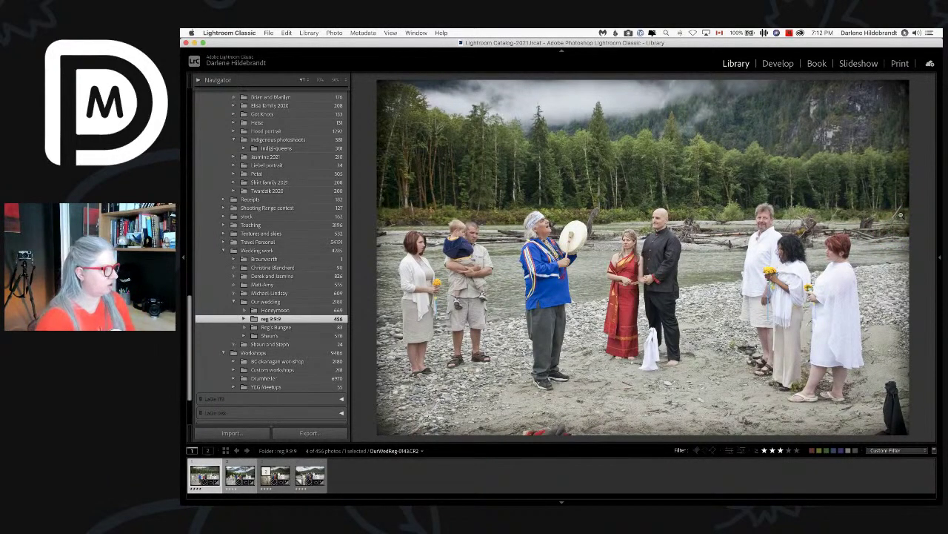
{"action": "key", "text": "Right"}
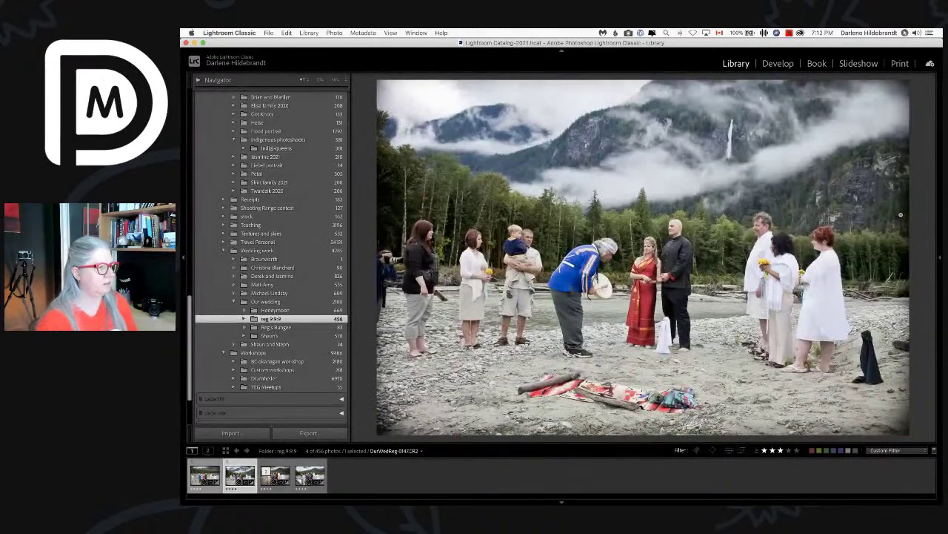
{"action": "key", "text": "Right"}
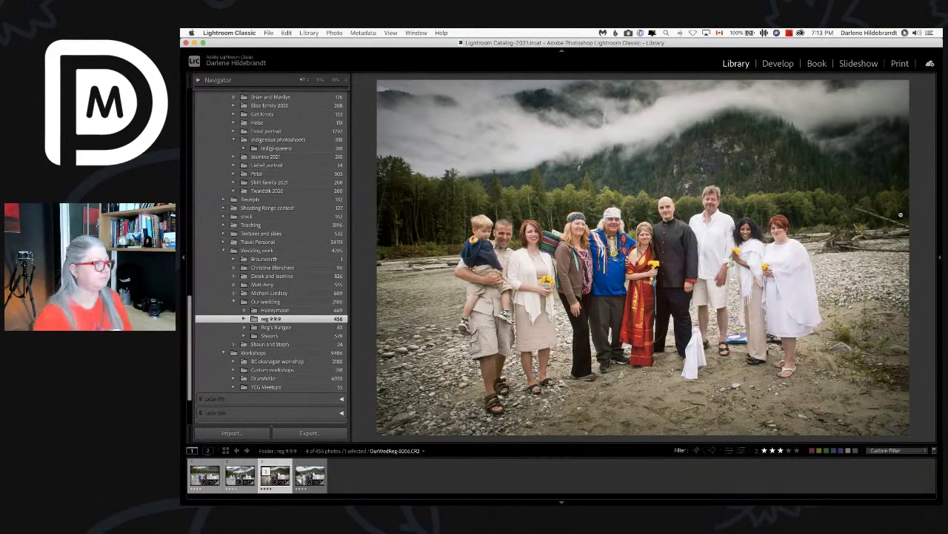
{"action": "key", "text": "g"}
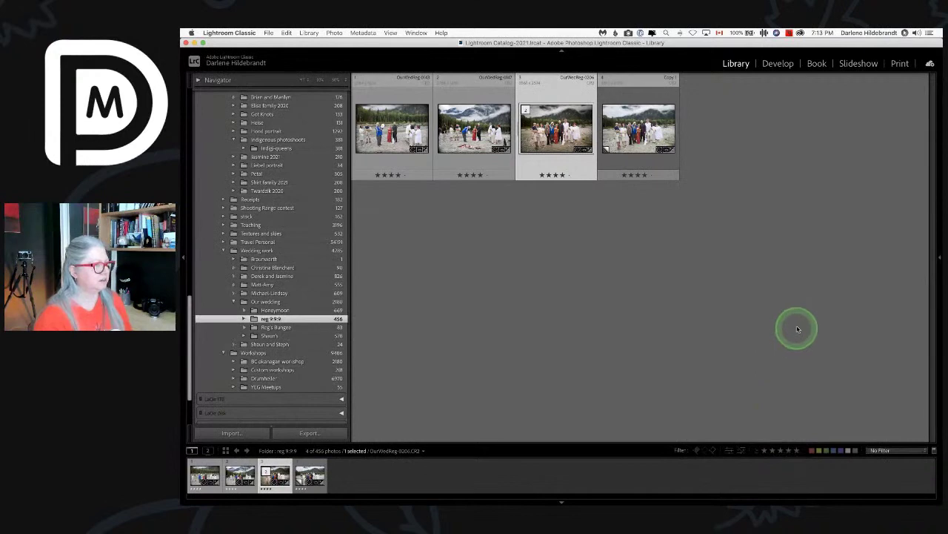
Step: Clear the filters to show all 456 photos and review photo 214 and the next group shots in Loupe
{"action": "key", "text": "super+l"}
{"action": "scroll", "coordinate": [798, 327], "scroll_direction": "down", "scroll_amount": 2}
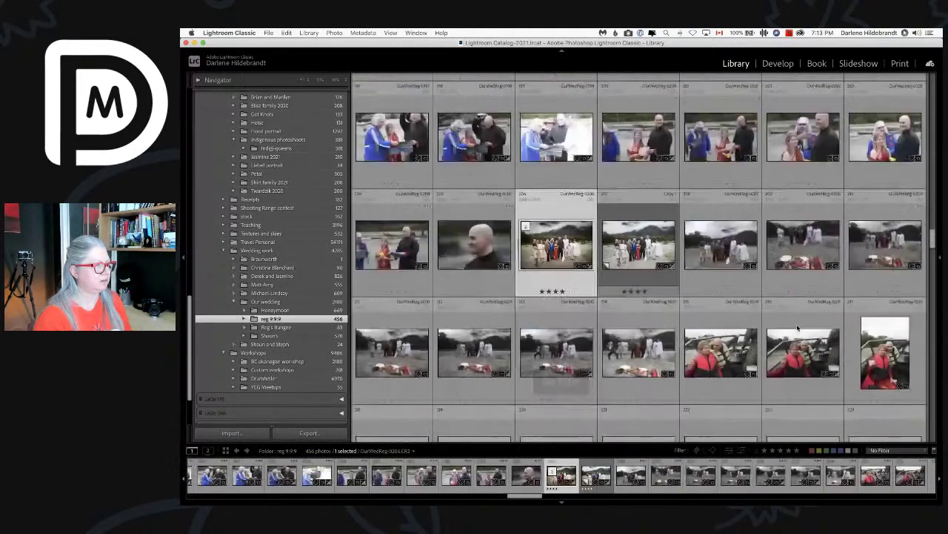
{"action": "scroll", "coordinate": [797, 328], "scroll_direction": "up", "scroll_amount": 1}
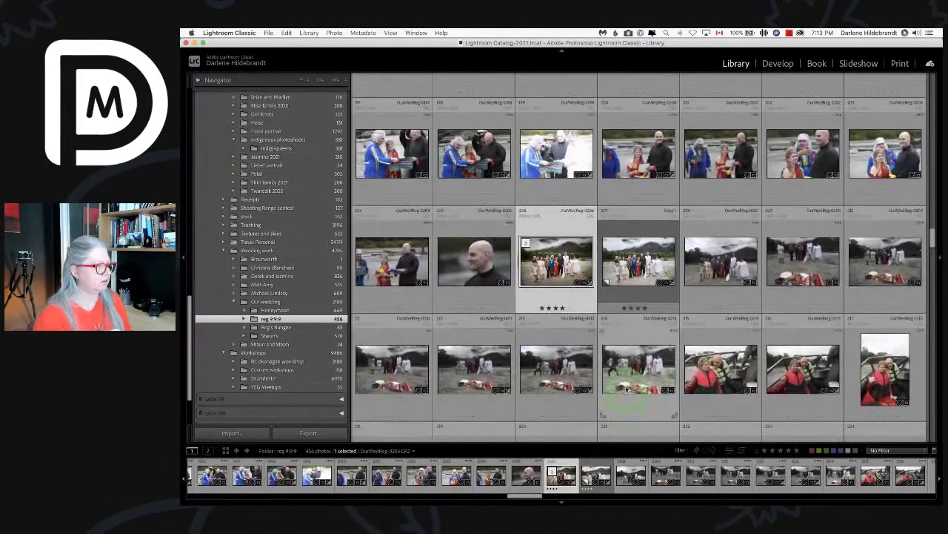
{"action": "double_click", "coordinate": [632, 365]}
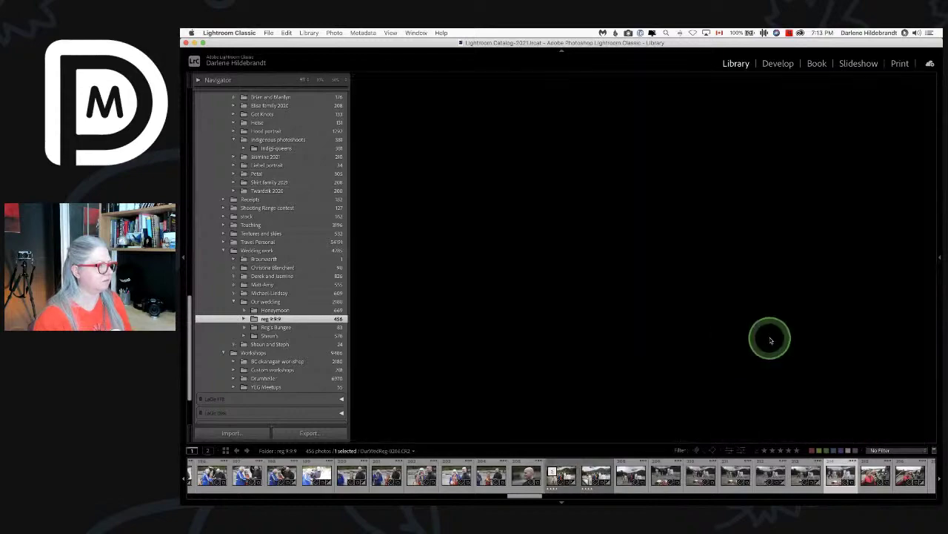
{"action": "key", "text": "Right"}
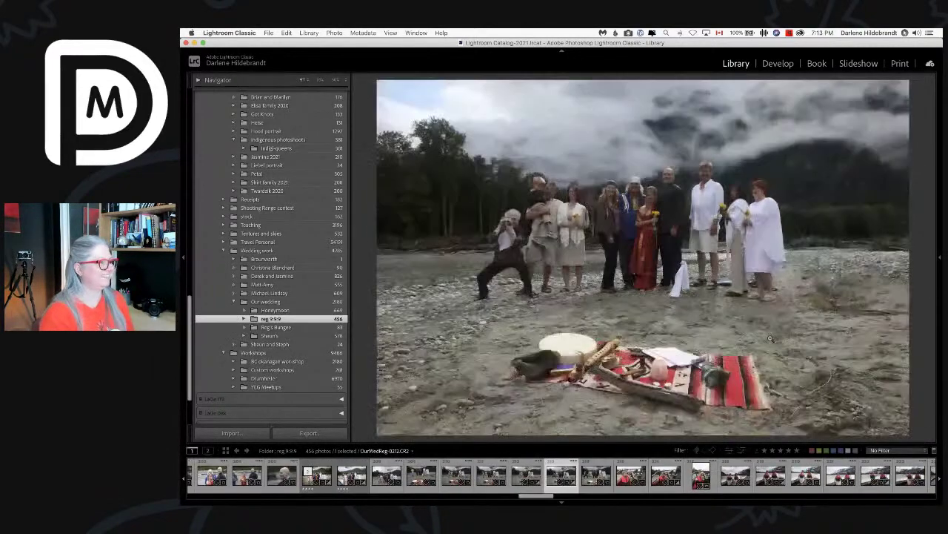
{"action": "key", "text": "Right"}
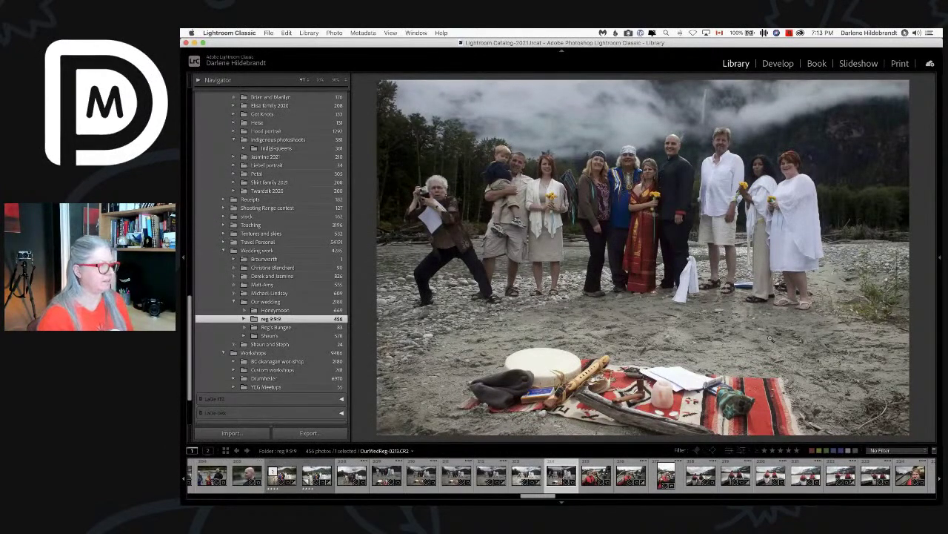
{"action": "key", "text": "g"}
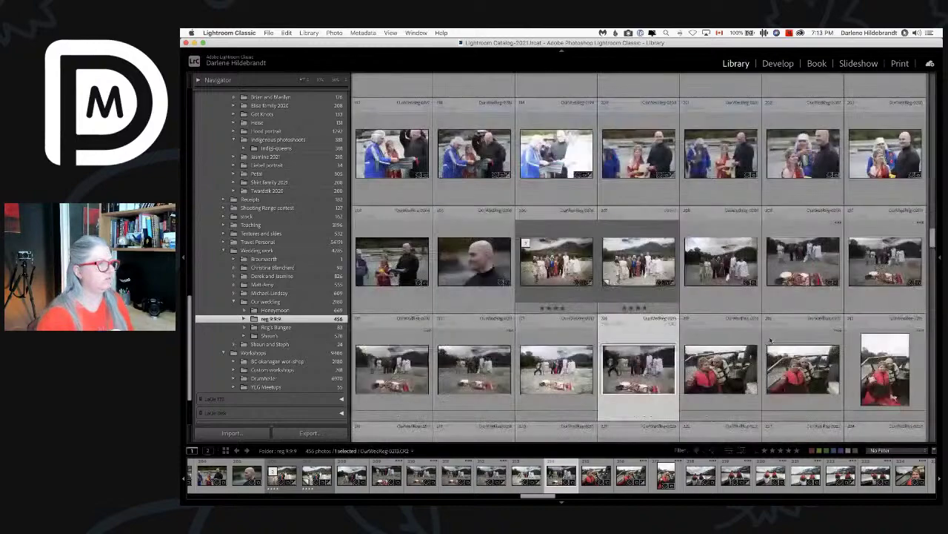
Step: Scroll through the grid of reg 9-9-9 ceremony photos
{"action": "left_click", "coordinate": [747, 290]}
{"action": "scroll", "coordinate": [747, 291], "scroll_direction": "up", "scroll_amount": 5}
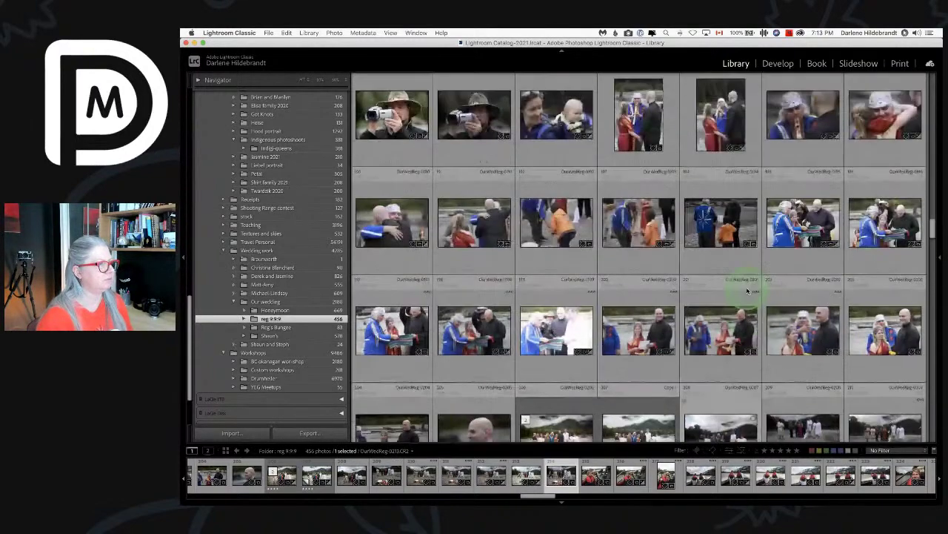
{"action": "scroll", "coordinate": [747, 290], "scroll_direction": "up", "scroll_amount": 5}
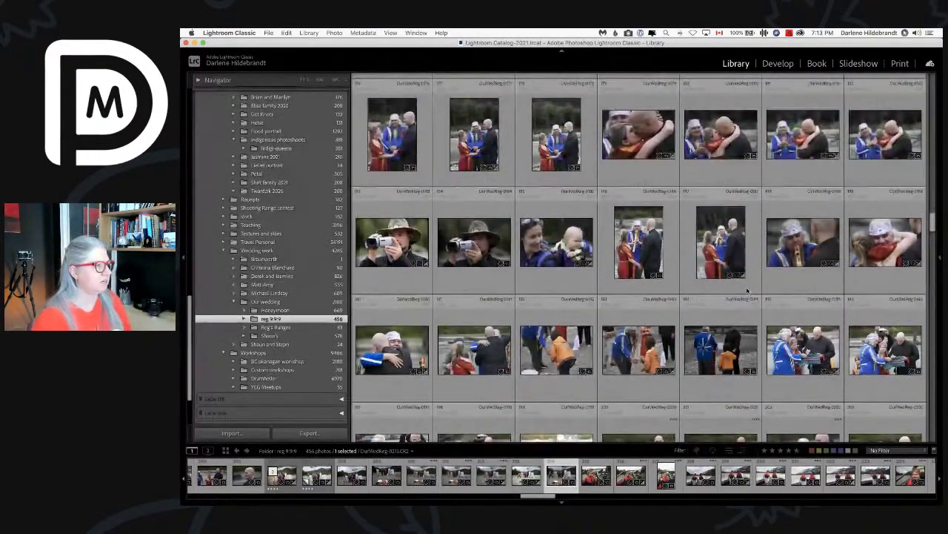
{"action": "scroll", "coordinate": [747, 290], "scroll_direction": "up", "scroll_amount": 5}
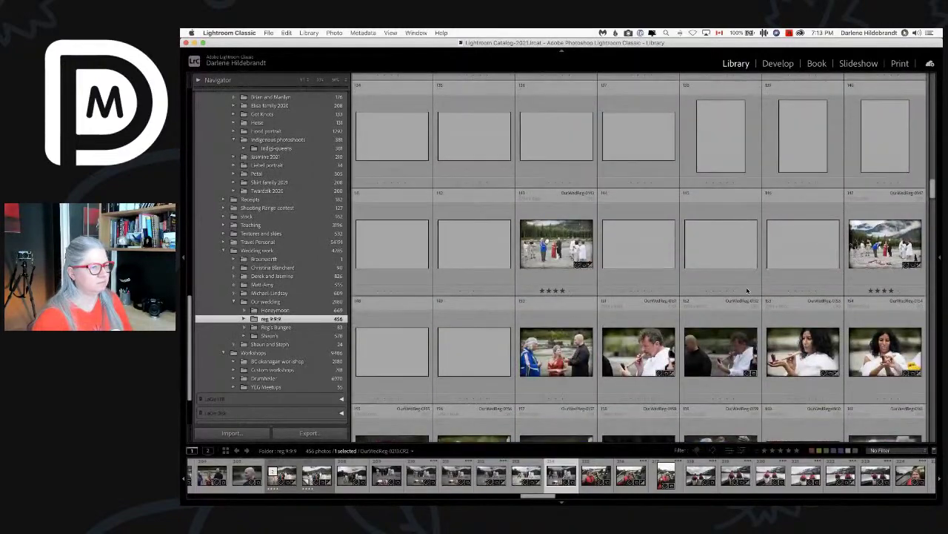
{"action": "scroll", "coordinate": [747, 291], "scroll_direction": "up", "scroll_amount": 3}
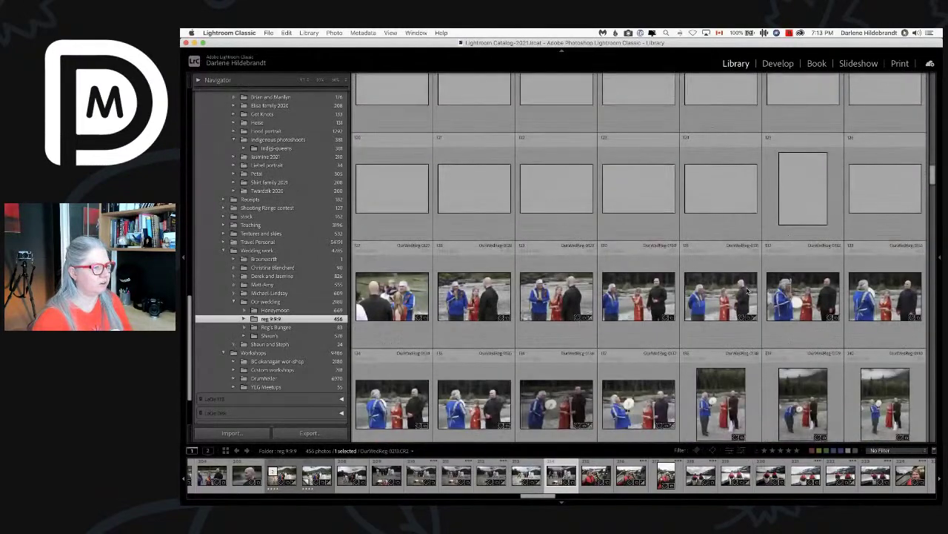
{"action": "scroll", "coordinate": [747, 290], "scroll_direction": "down", "scroll_amount": 10}
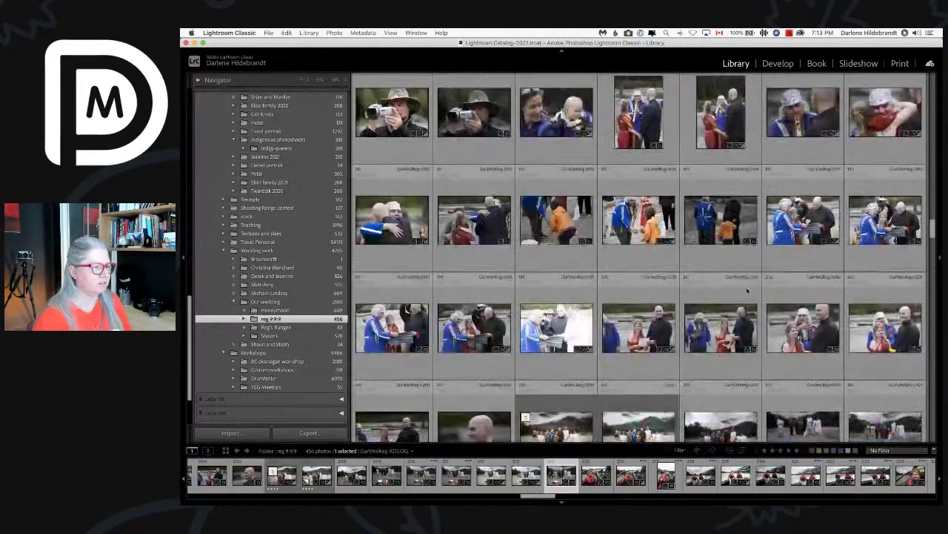